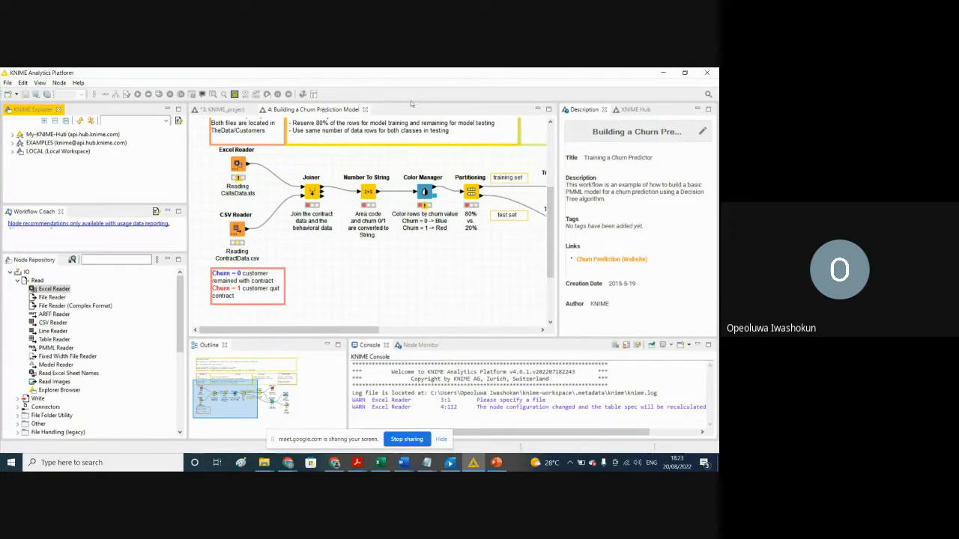
Step: Close the Building a Churn Prediction Model workflow and KNIME_project without saving, along with the Description and KNIME Hub views
left_click(342, 110)
left_click(365, 110)
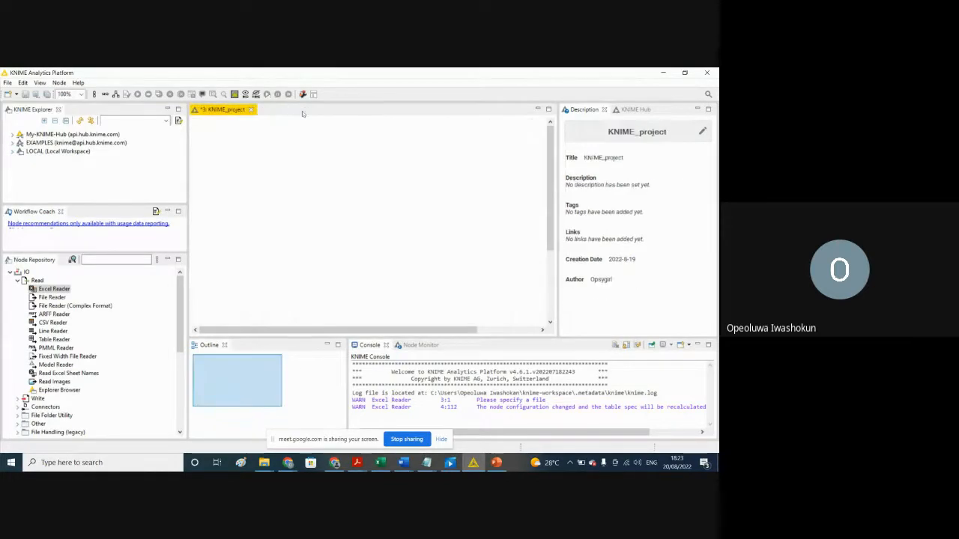
left_click(251, 109)
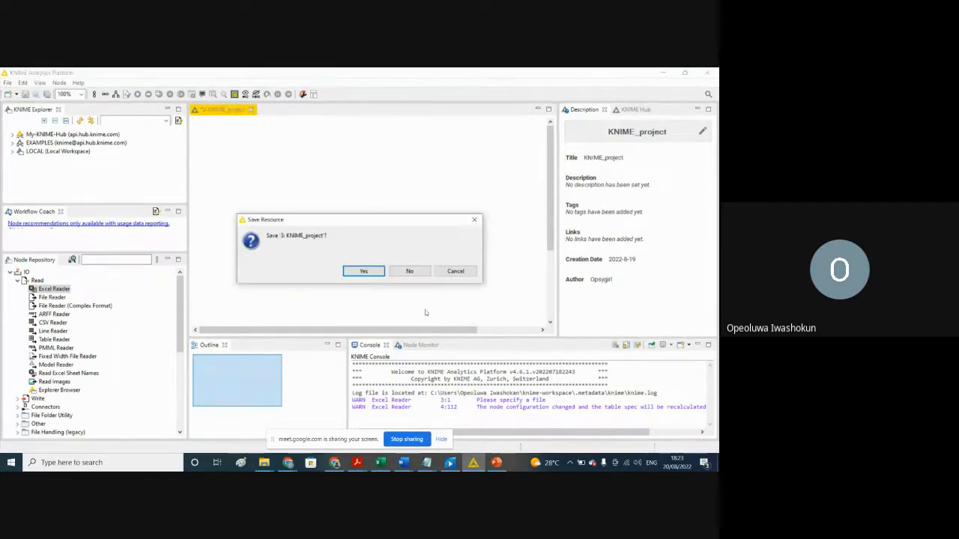
left_click(409, 271)
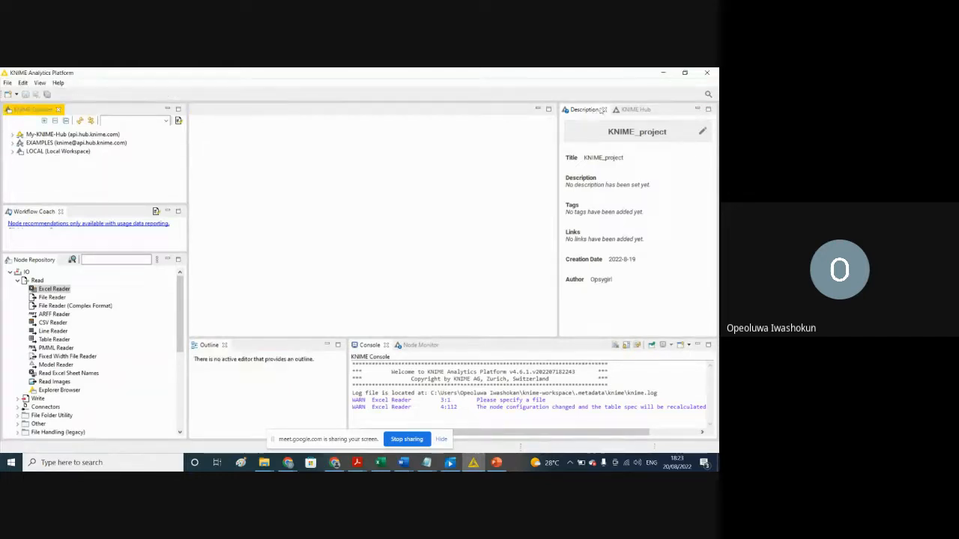
left_click(606, 110)
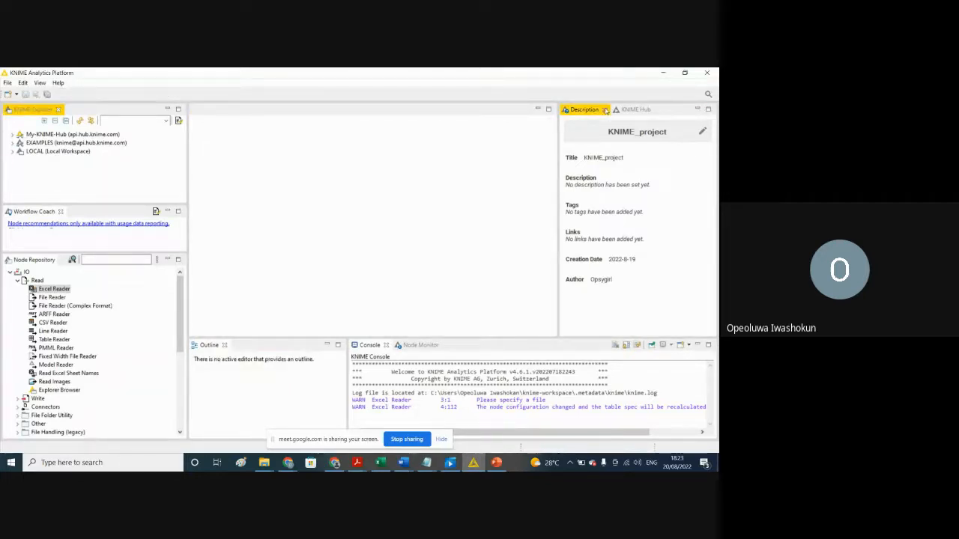
left_click(605, 110)
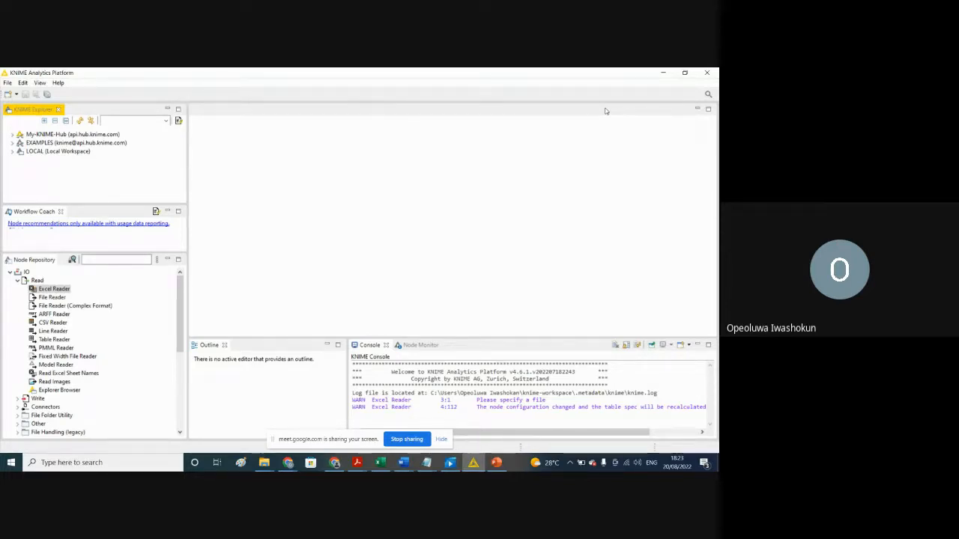
Step: Switch to Google Chrome by launching a new window and choosing the Person 1 profile
left_click(288, 463)
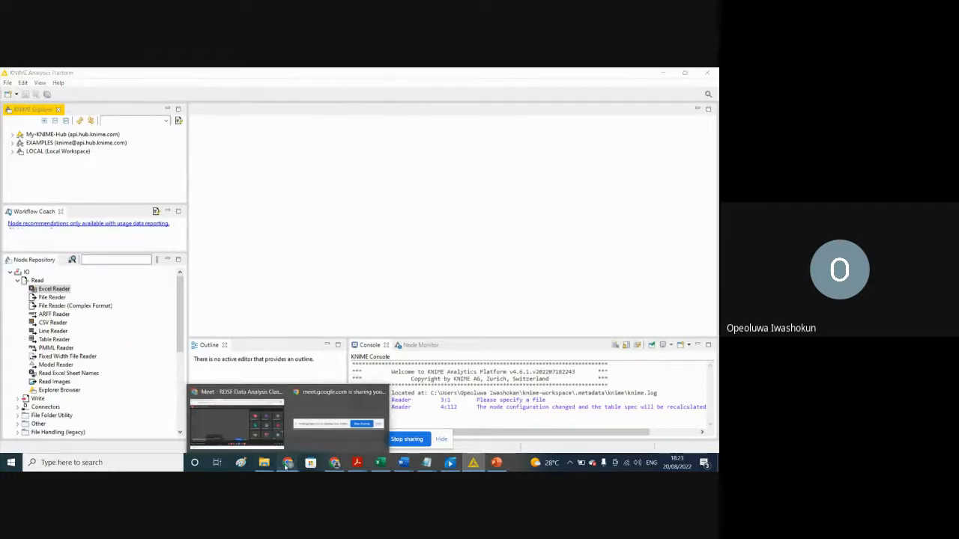
left_click(286, 467)
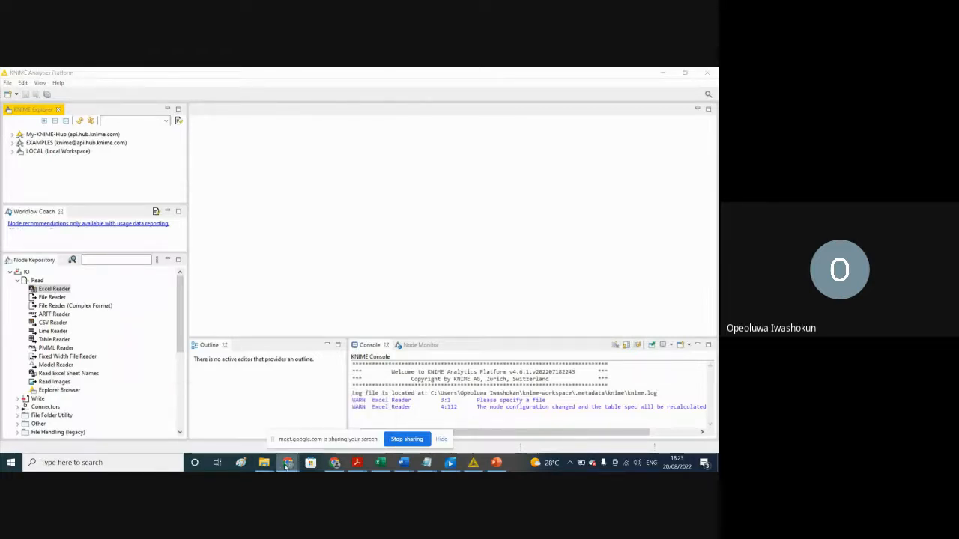
right_click(286, 466)
left_click(263, 413)
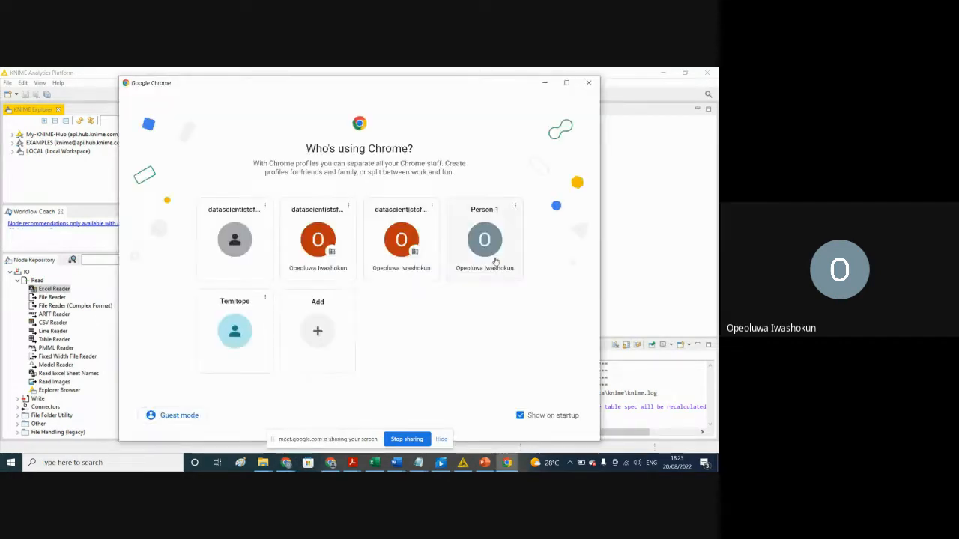
left_click(494, 260)
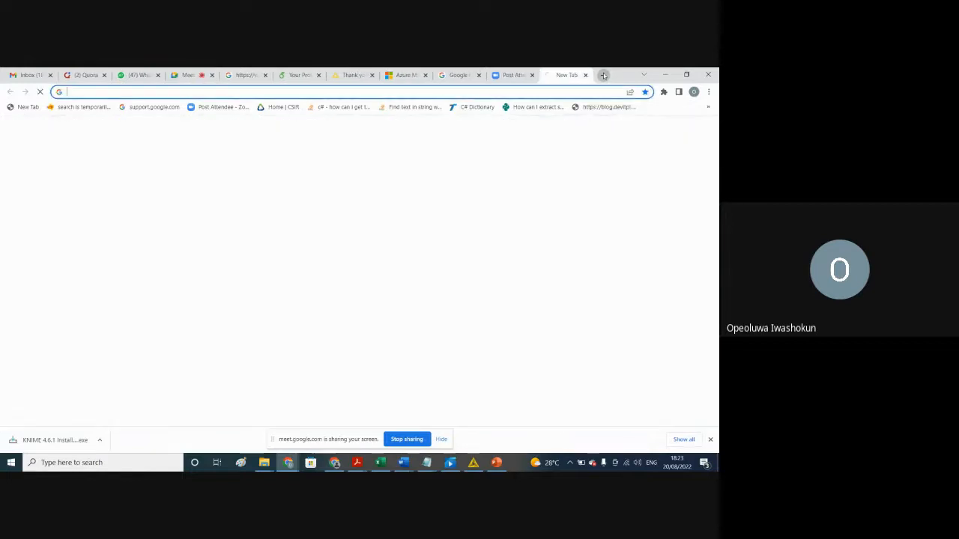
Step: Search Google for "knime analytics"
left_click(308, 301)
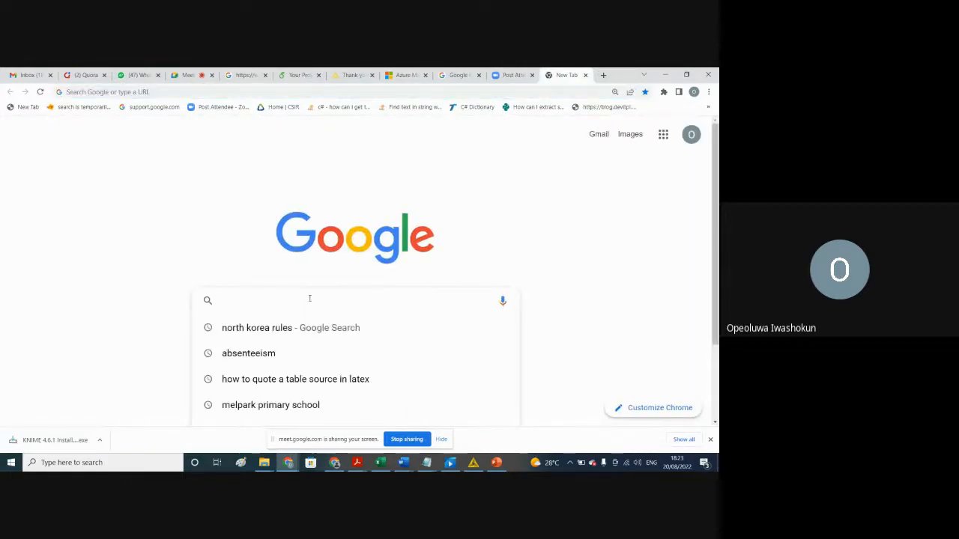
type("know")
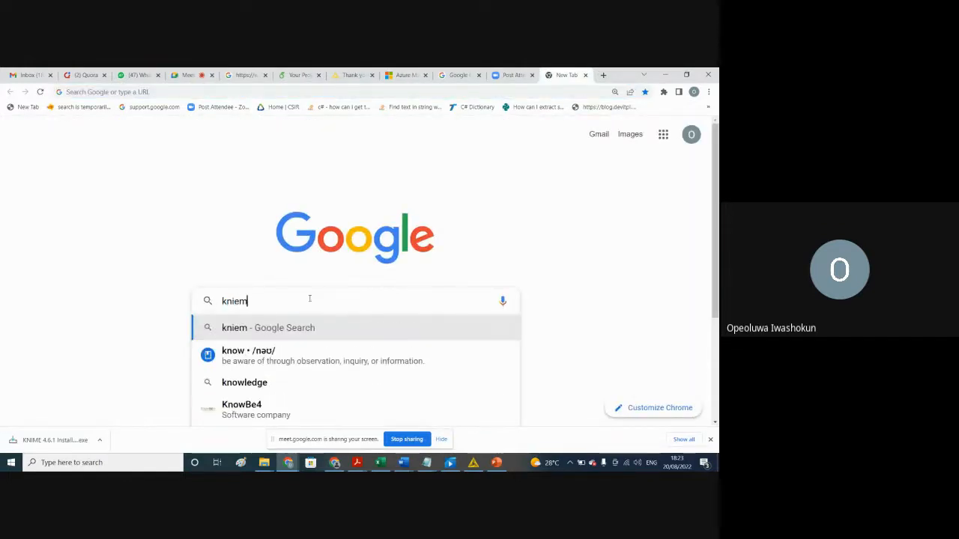
key("BackSpace")
key("BackSpace")
type("ime a")
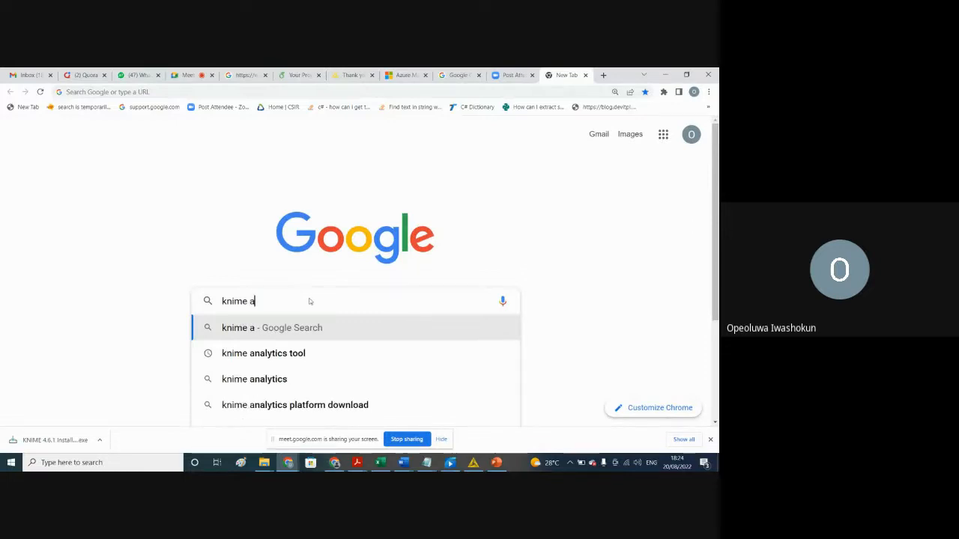
type("nalytics")
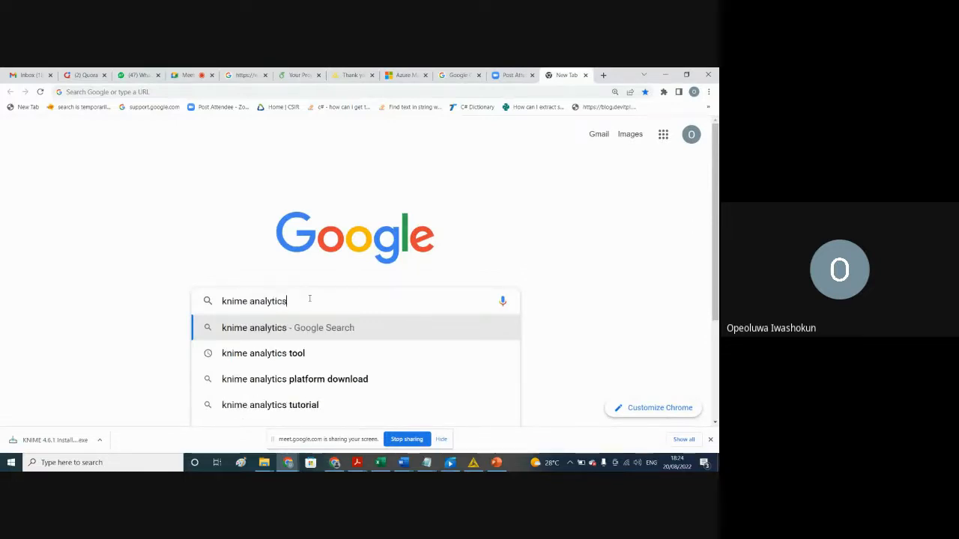
key("Return")
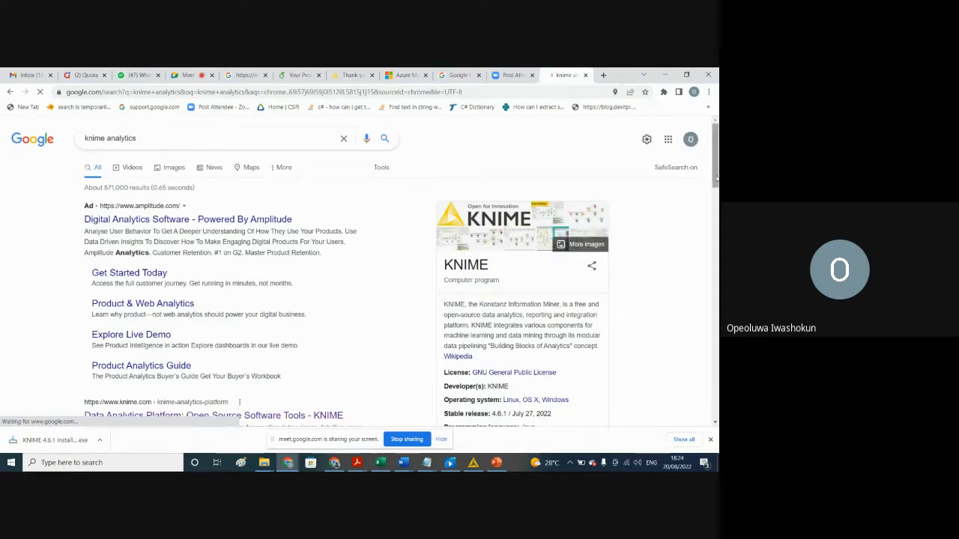
Step: Open the knime.com Data Analytics Platform search result and go on to the site's download page
left_click_drag(717, 179, 717, 195)
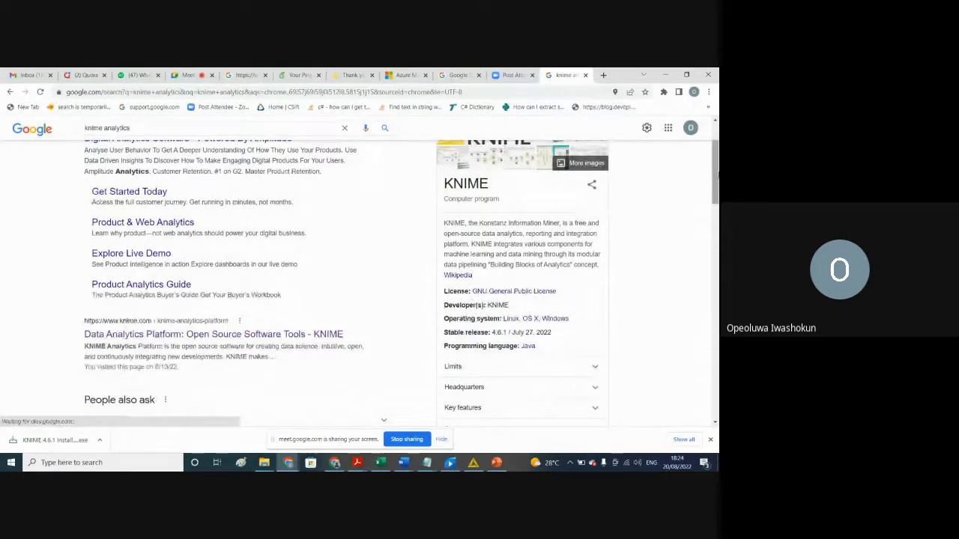
left_click_drag(715, 191, 716, 182)
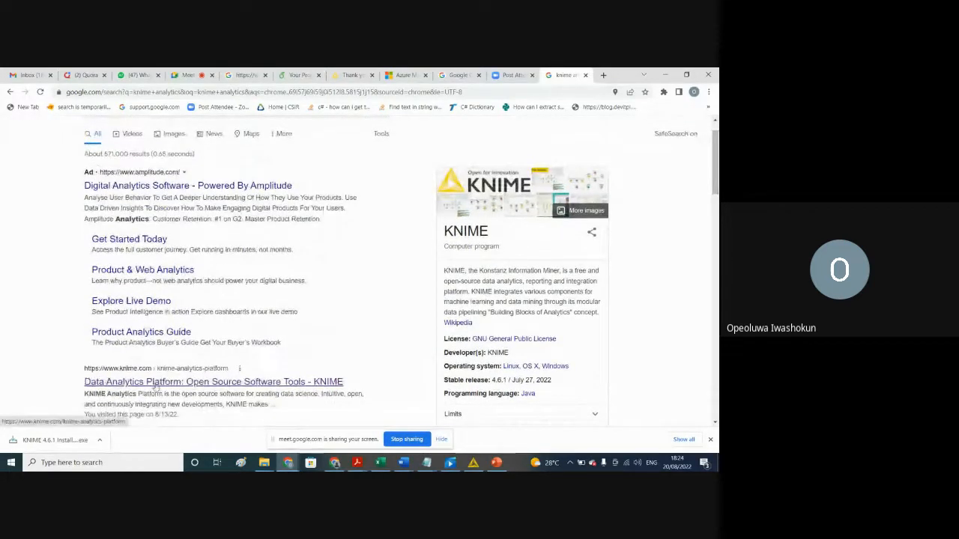
left_click(156, 383)
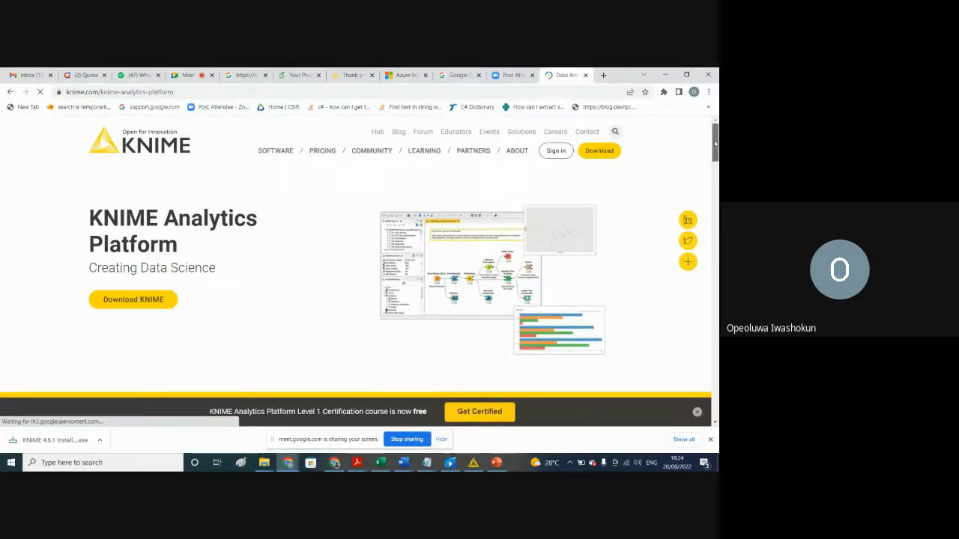
scroll(716, 139, "down", 4)
scroll(359, 270, "down", 3)
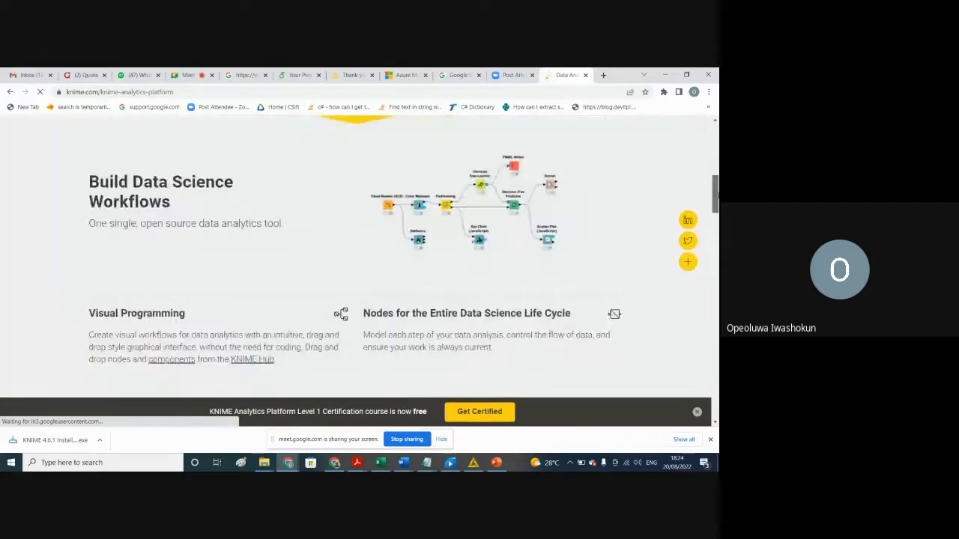
left_click_drag(717, 196, 702, 113)
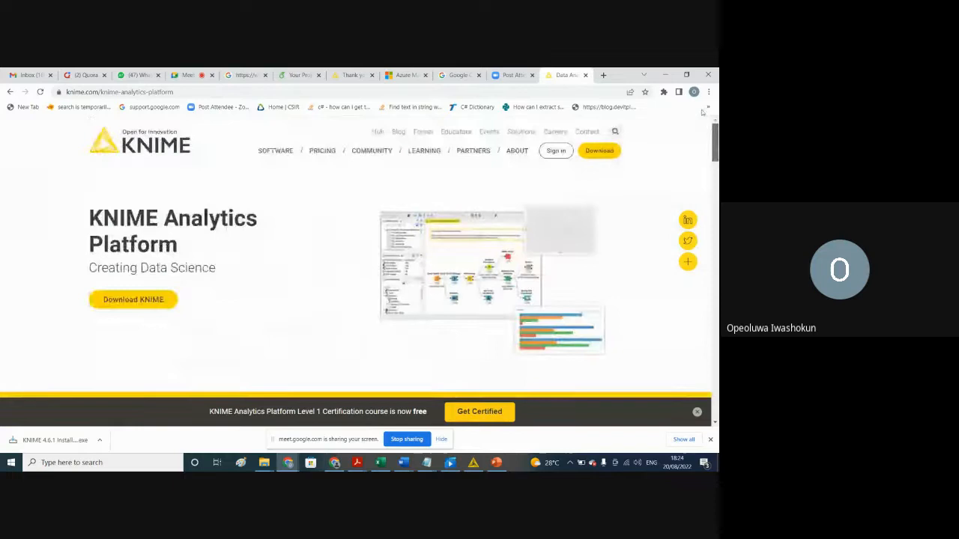
left_click(594, 154)
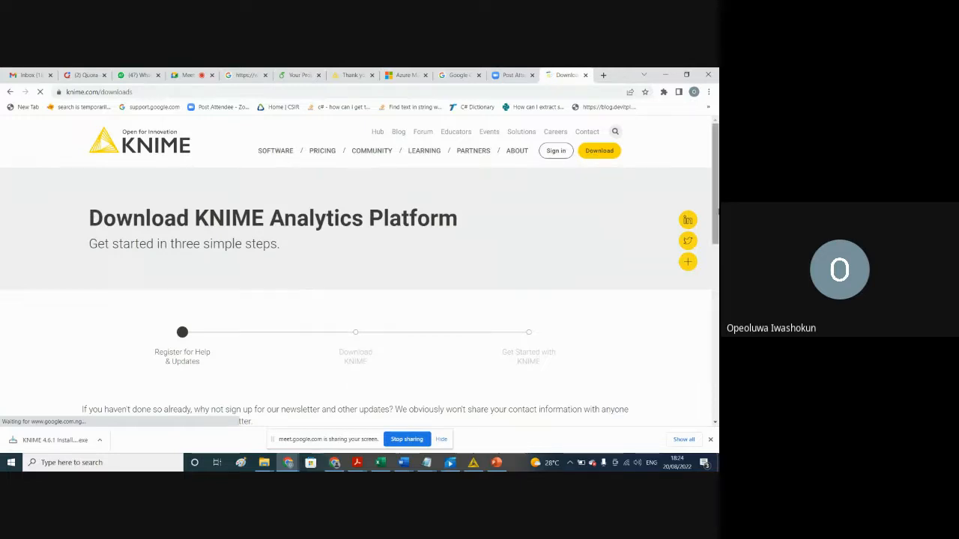
Step: Proceed past the blank registration form and bring up the KNIME download options for Windows, Linux and Mac
left_click_drag(715, 215, 717, 262)
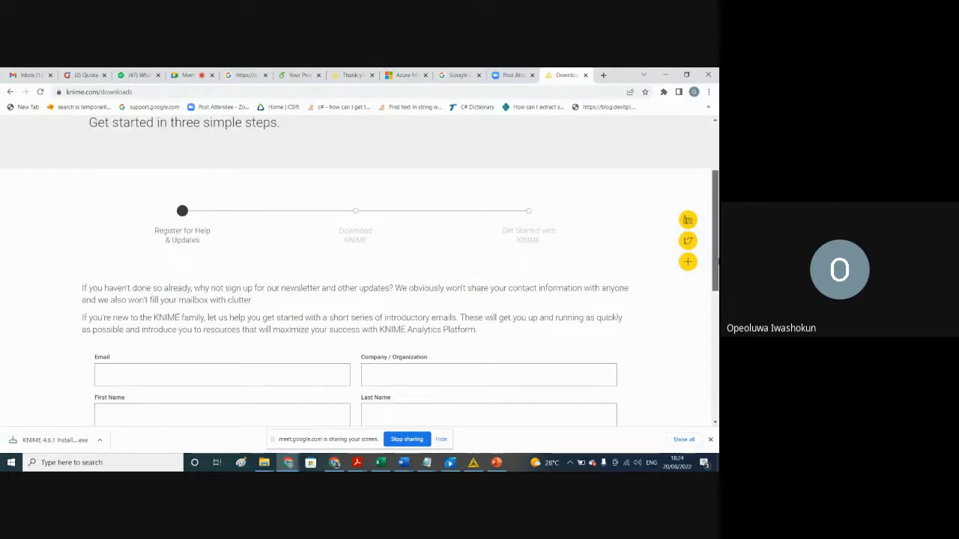
scroll(165, 366, "down", 3)
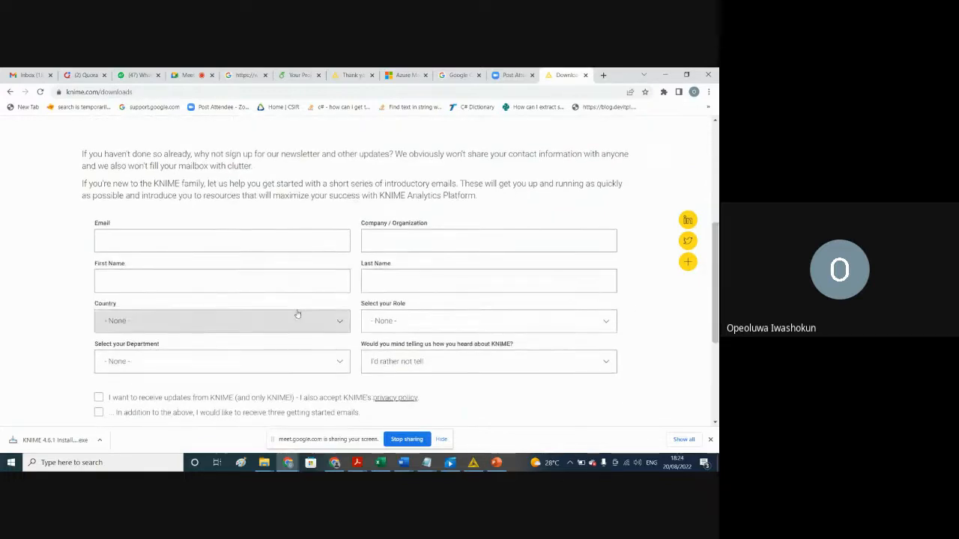
scroll(716, 275, "down", 2)
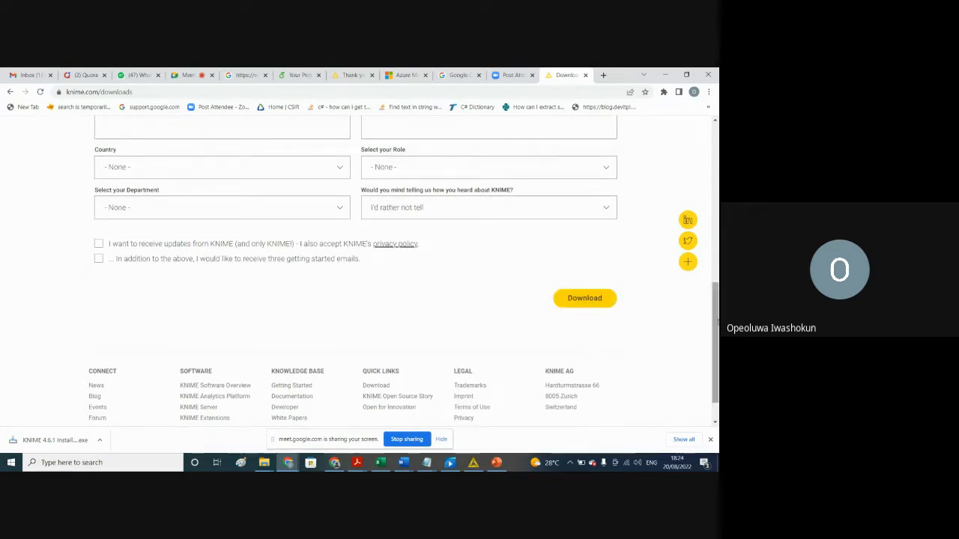
scroll(626, 334, "down", 1)
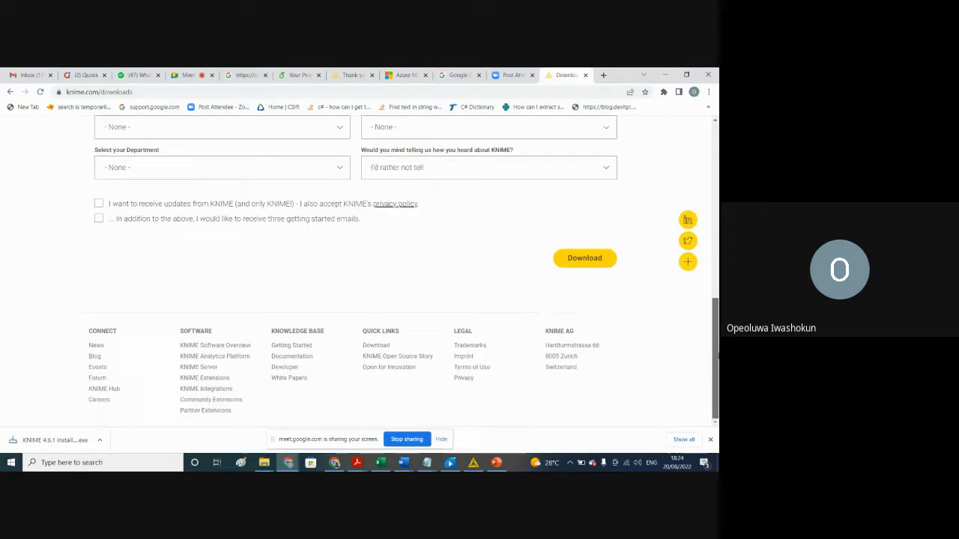
left_click(585, 258)
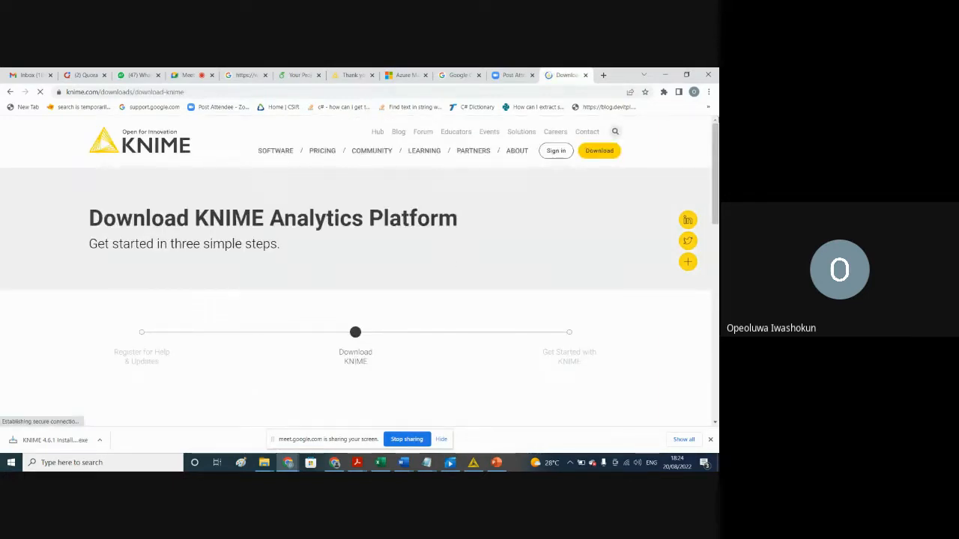
scroll(714, 172, "down", 5)
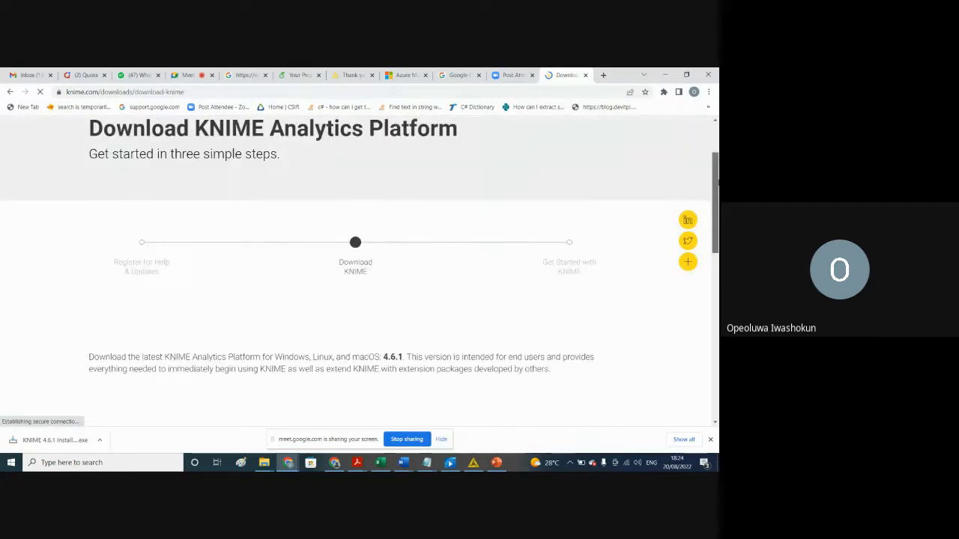
scroll(359, 270, "down", 1)
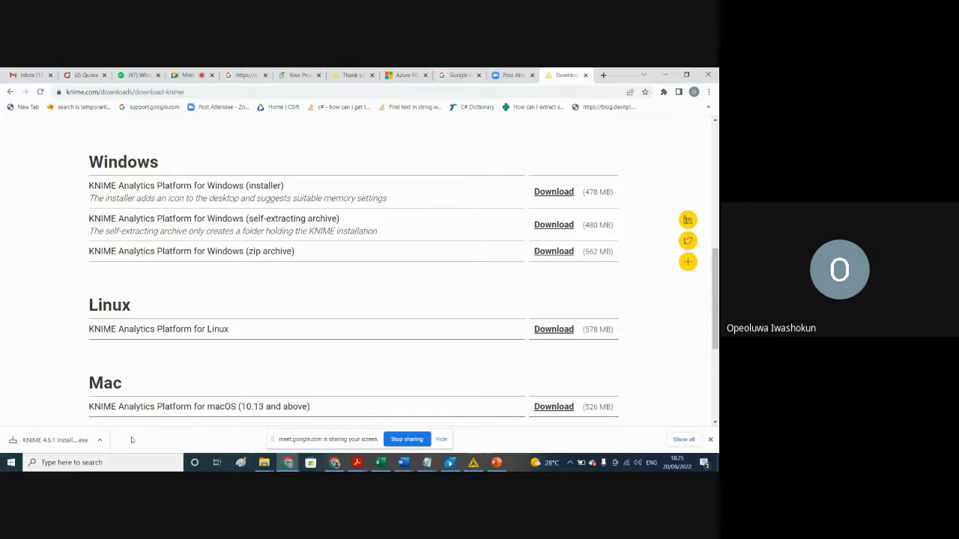
Step: Search Windows for "kni", and switch to the running KNIME Analytics Platform to view its node repository
left_click(89, 462)
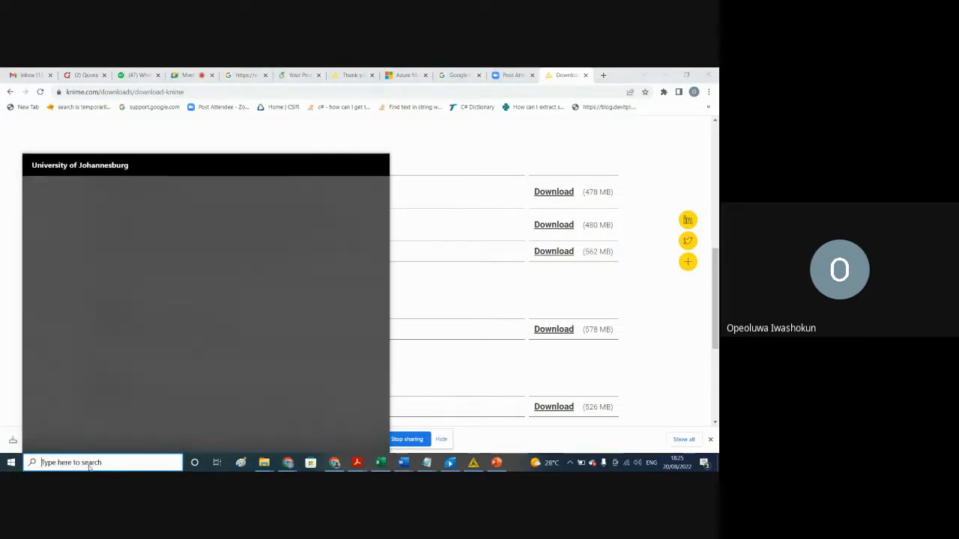
type("kni")
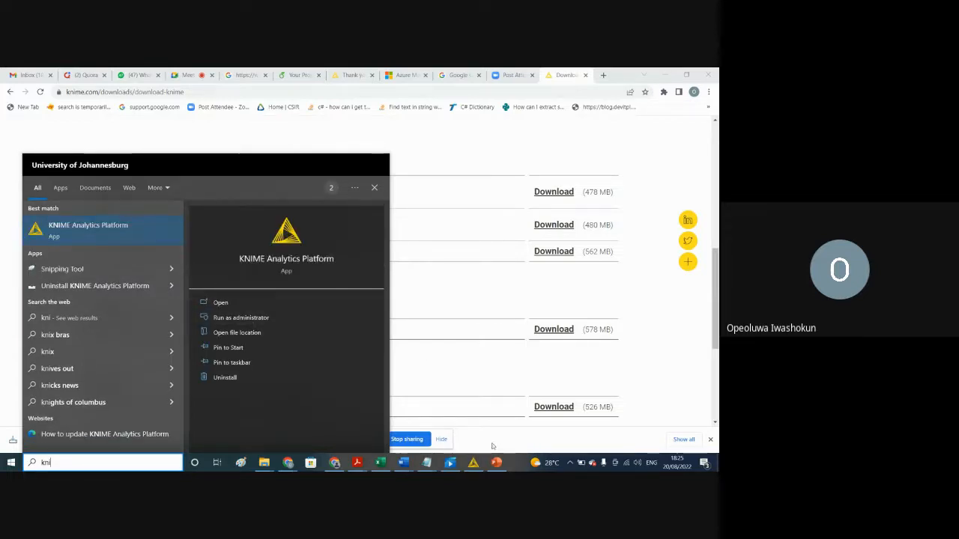
left_click(474, 463)
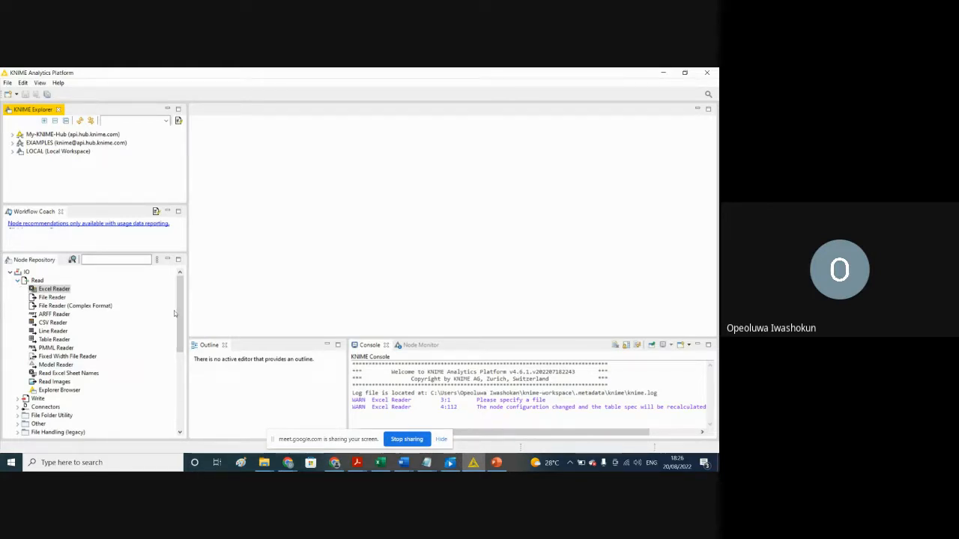
mouse_move(179, 310)
left_mouse_down()
mouse_move(185, 358)
mouse_move(182, 326)
left_mouse_up()
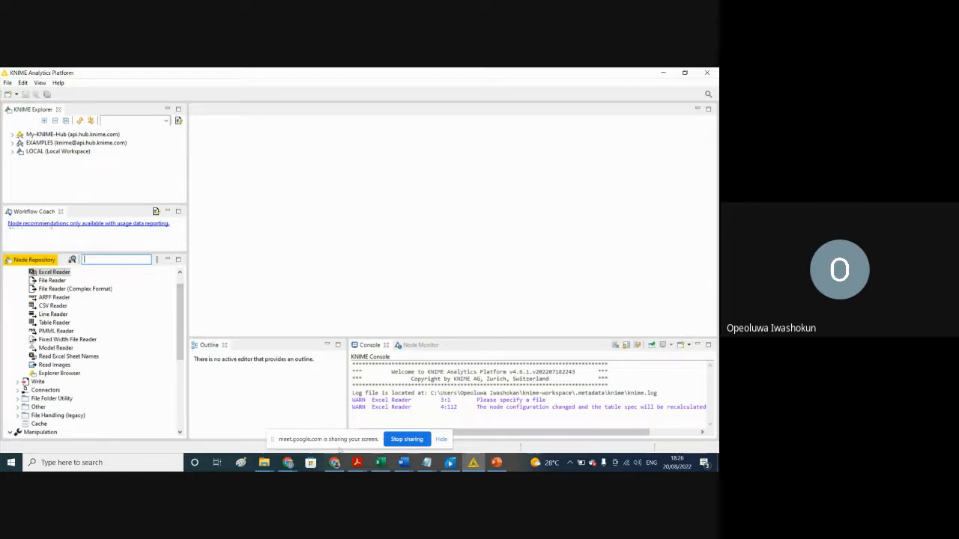
Step: Switch to the Chrome browser and search Google for "kaggle" in a new tab
mouse_move(288, 466)
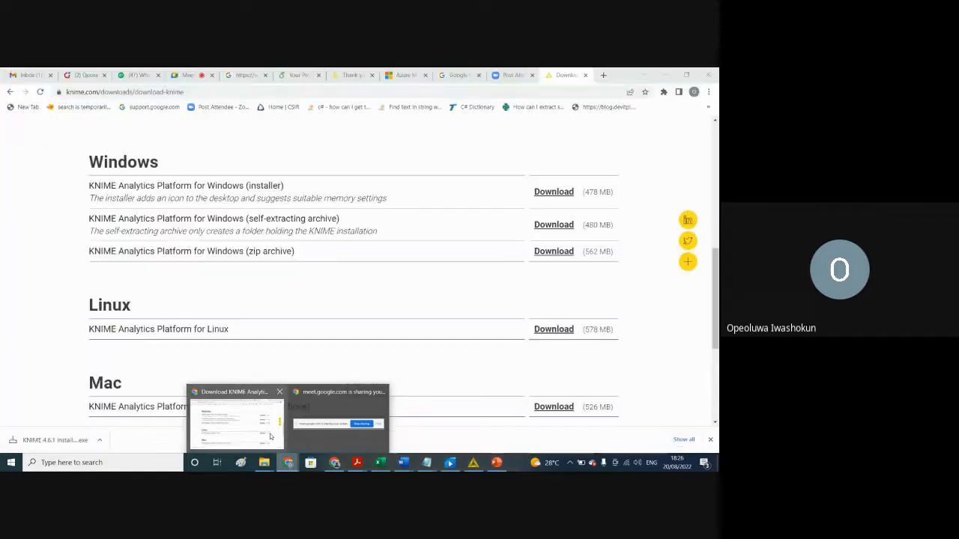
left_click(271, 436)
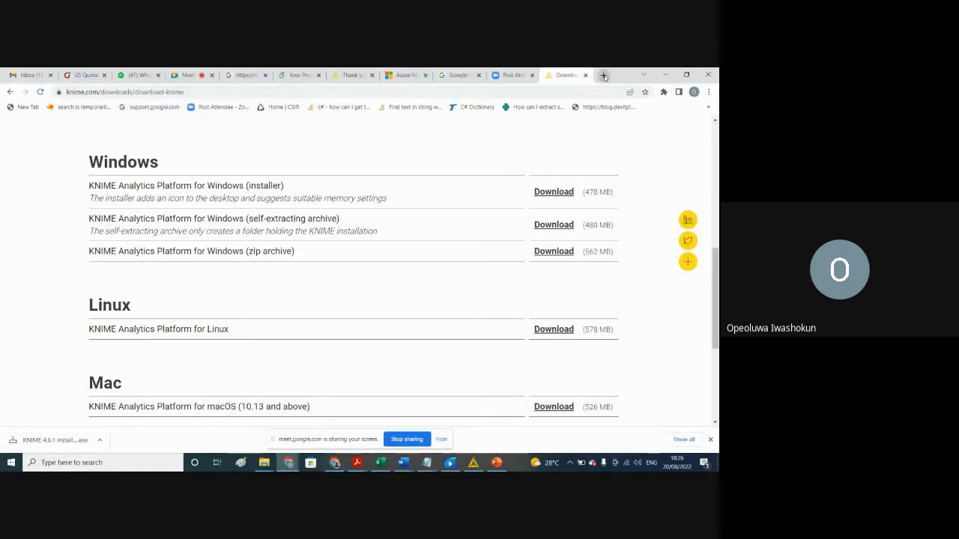
left_click(604, 76)
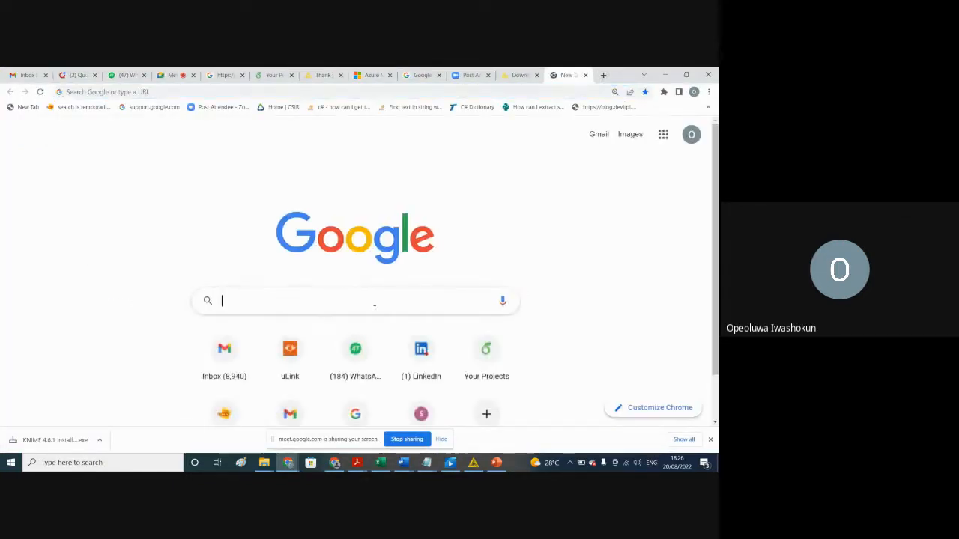
left_click(375, 307)
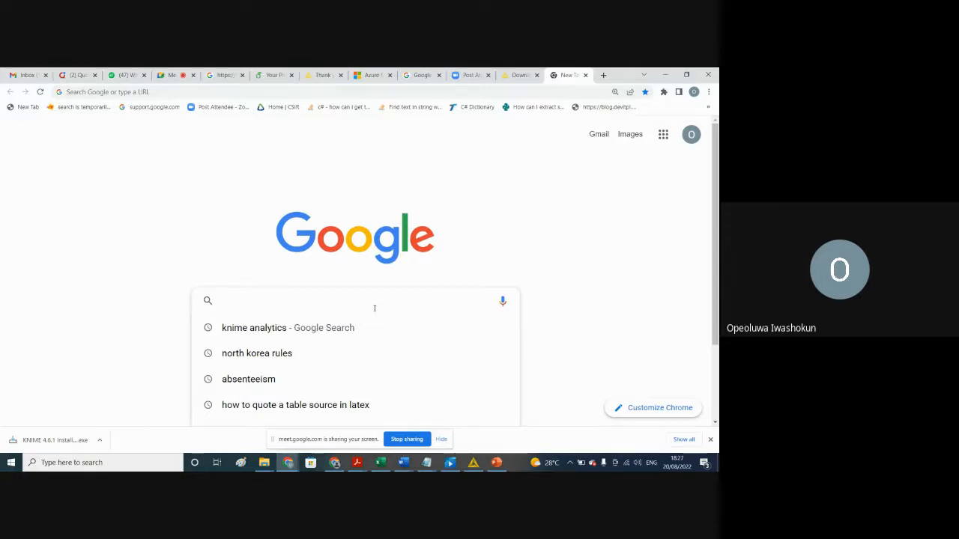
type("kaggle")
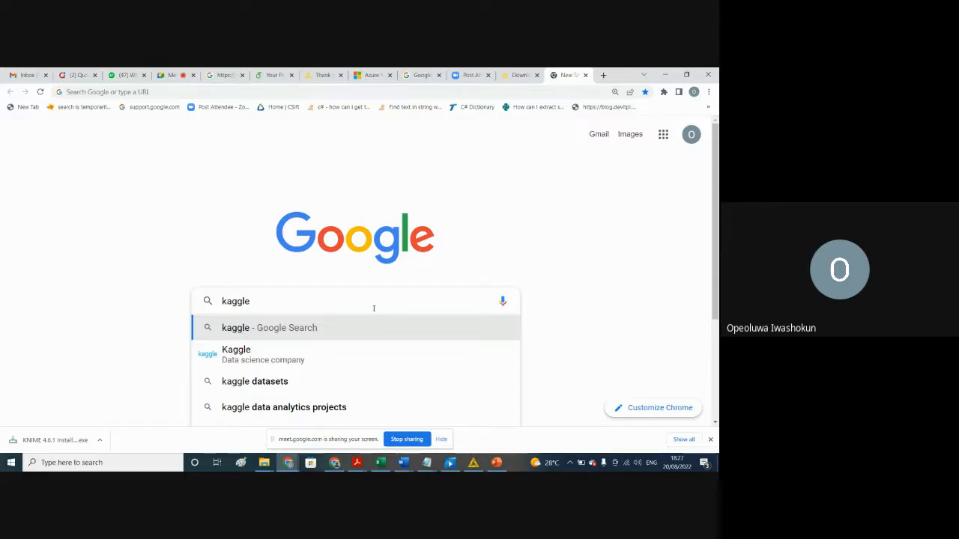
key("Down")
key("Down")
key("Down")
key("Up")
key("Up")
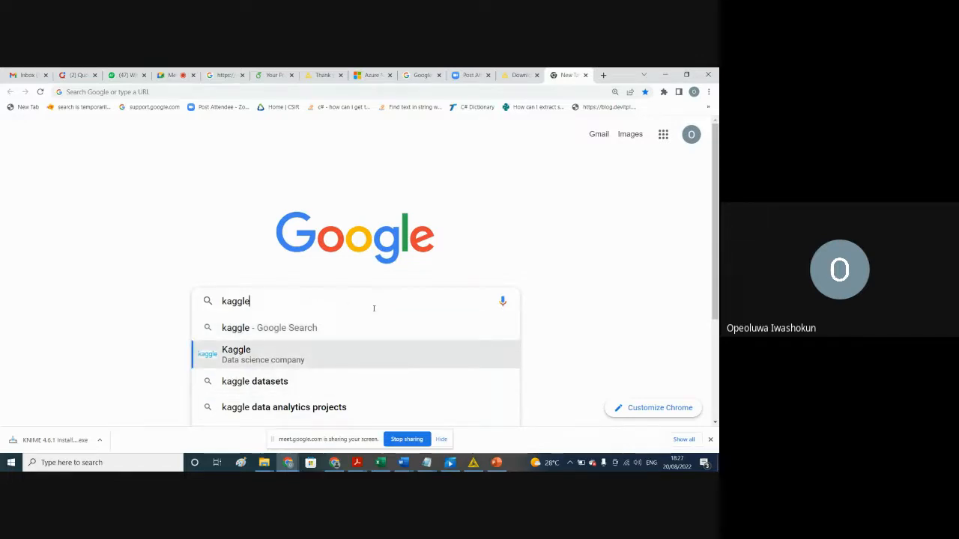
key("Return")
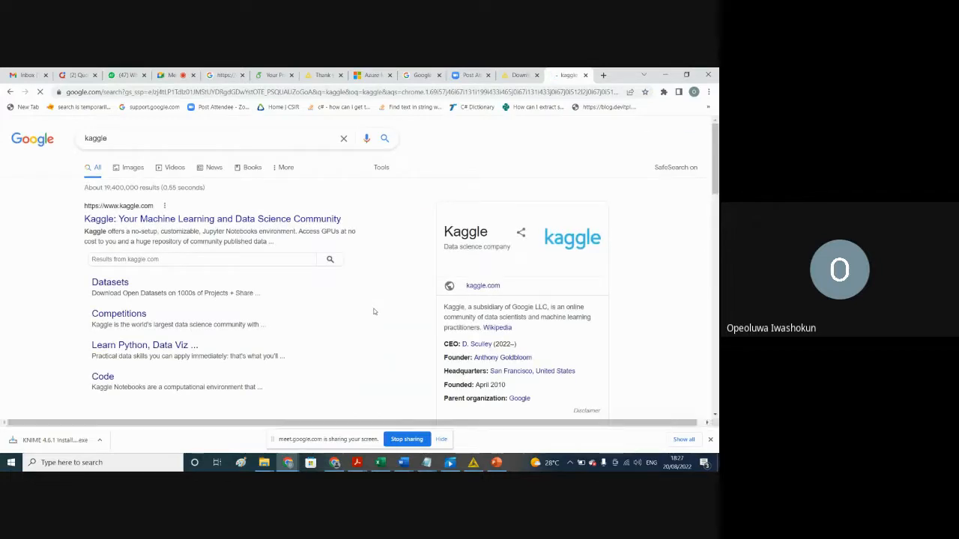
Step: Open the kaggle.com search result and sign in to Kaggle with the first listed Google account
left_click(160, 217)
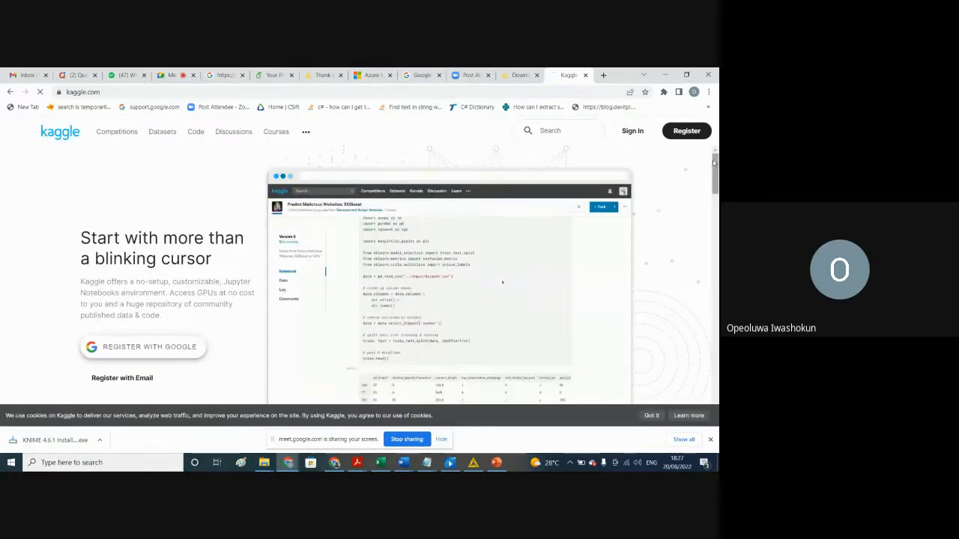
scroll(502, 282, "down", 3)
scroll(397, 299, "down", 3)
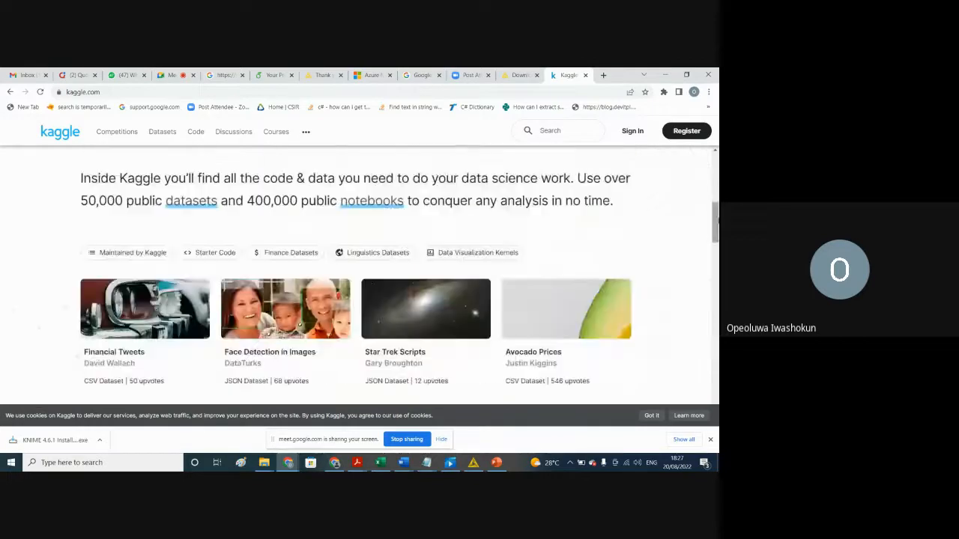
left_click(636, 132)
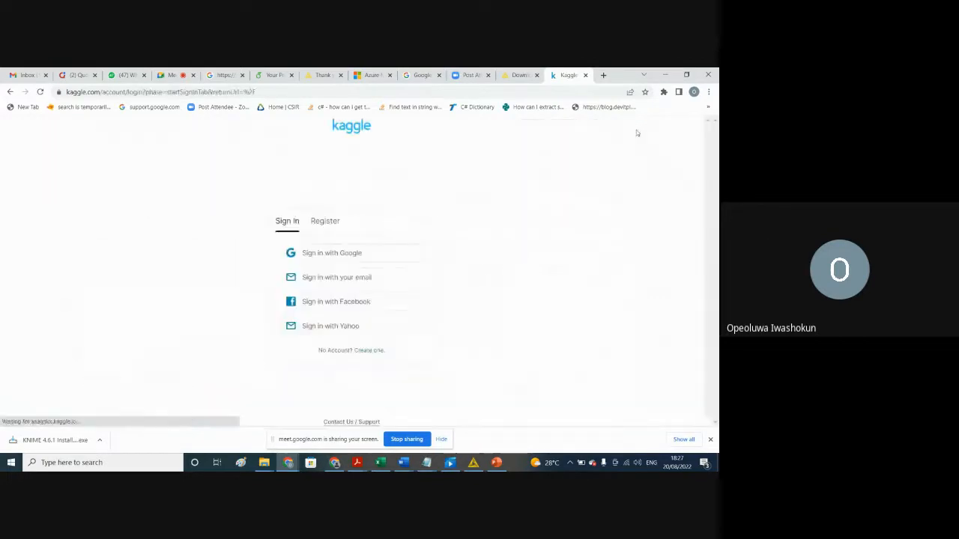
left_click(334, 258)
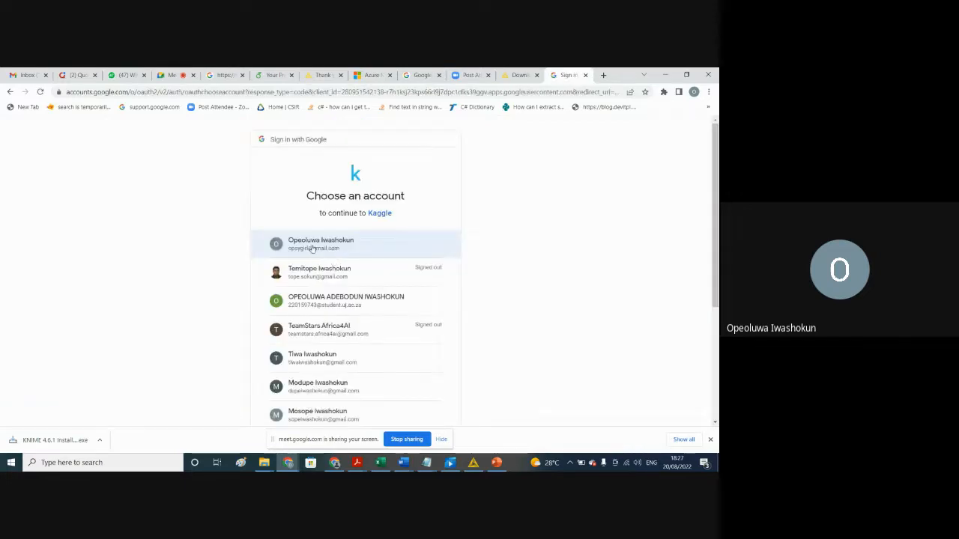
left_click(312, 248)
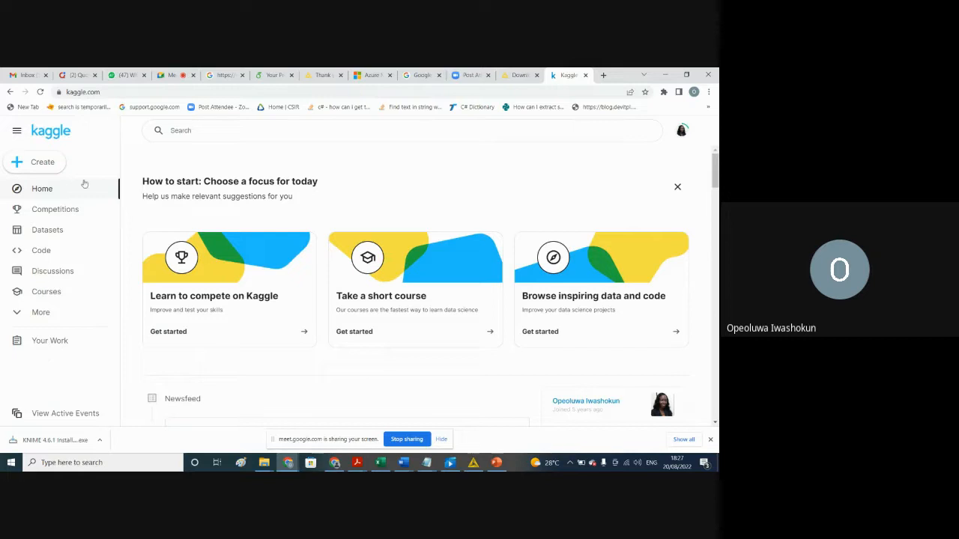
Step: Find the "Titanic - Machine Learning from Disaster" competition among Kaggle's active competitions and open its data page
left_click(58, 209)
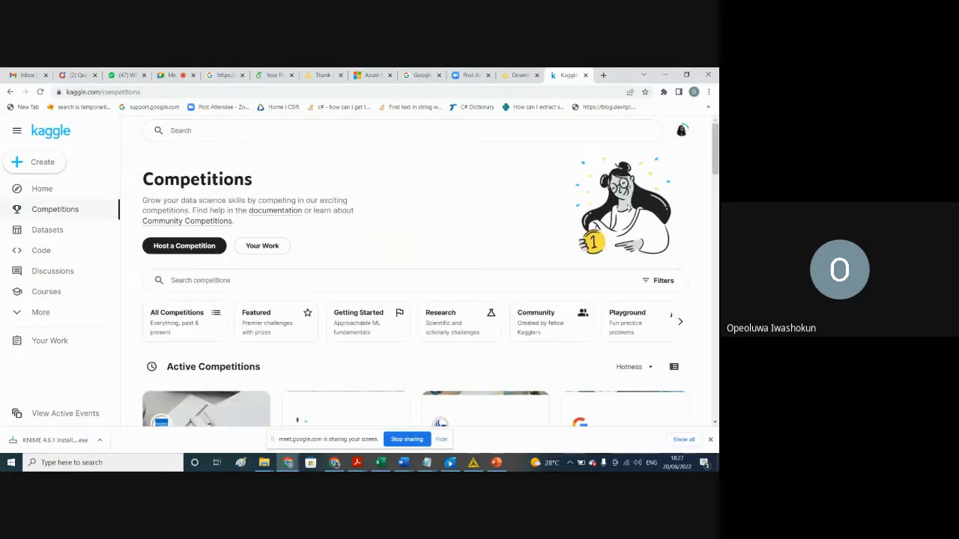
scroll(716, 174, "down", 1)
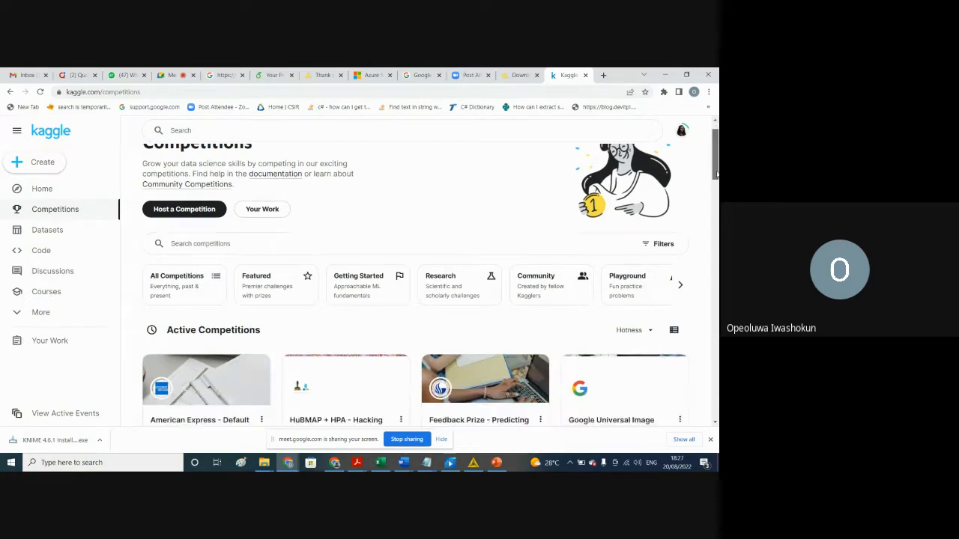
scroll(716, 174, "down", 4)
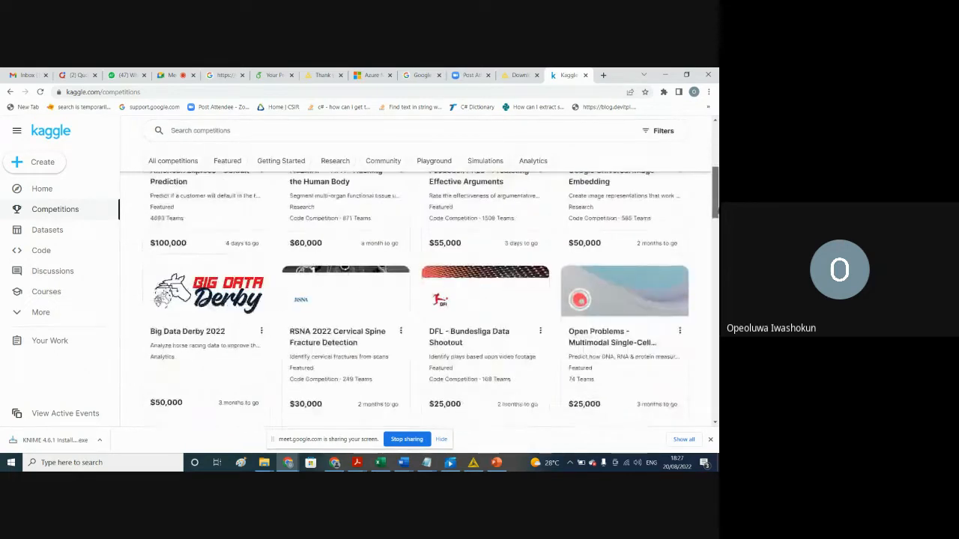
scroll(716, 225, "down", 5)
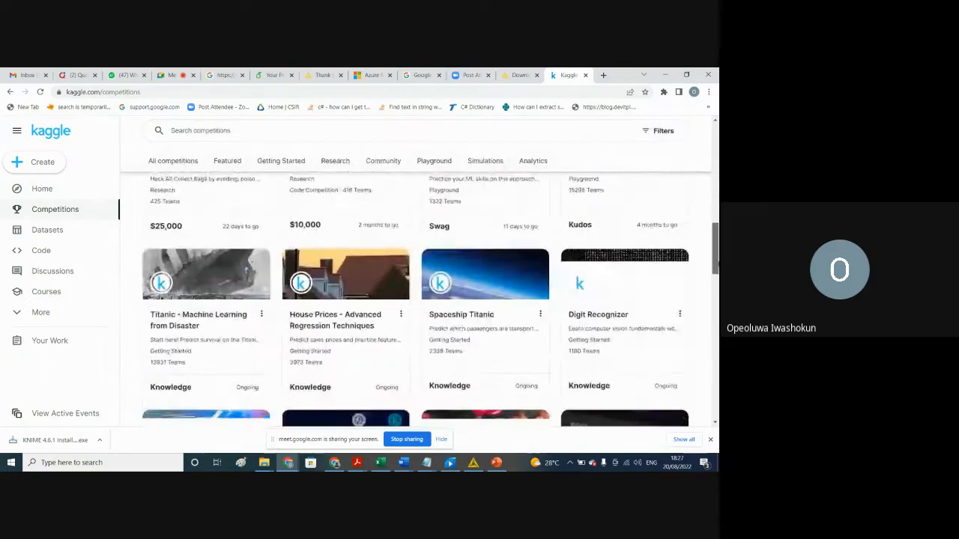
scroll(716, 264, "down", 1)
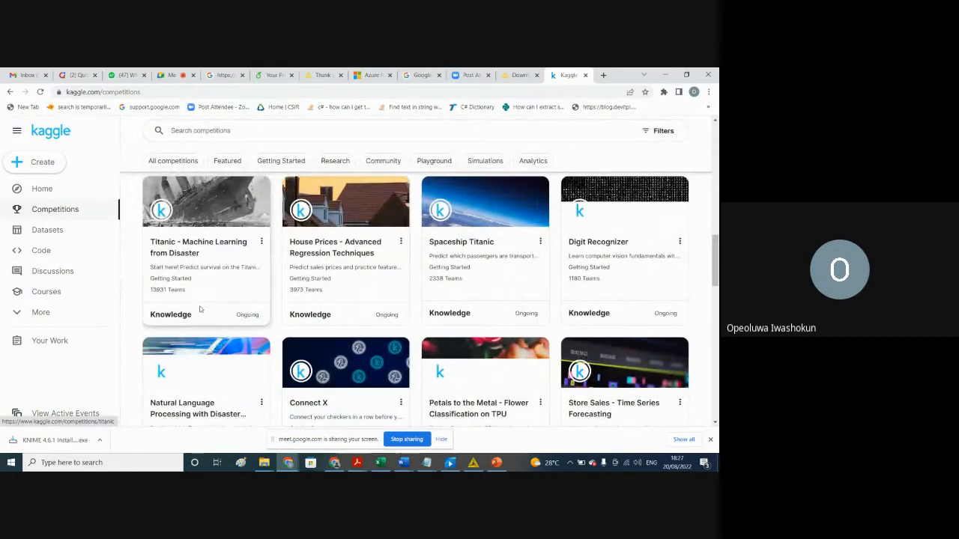
left_click(201, 267)
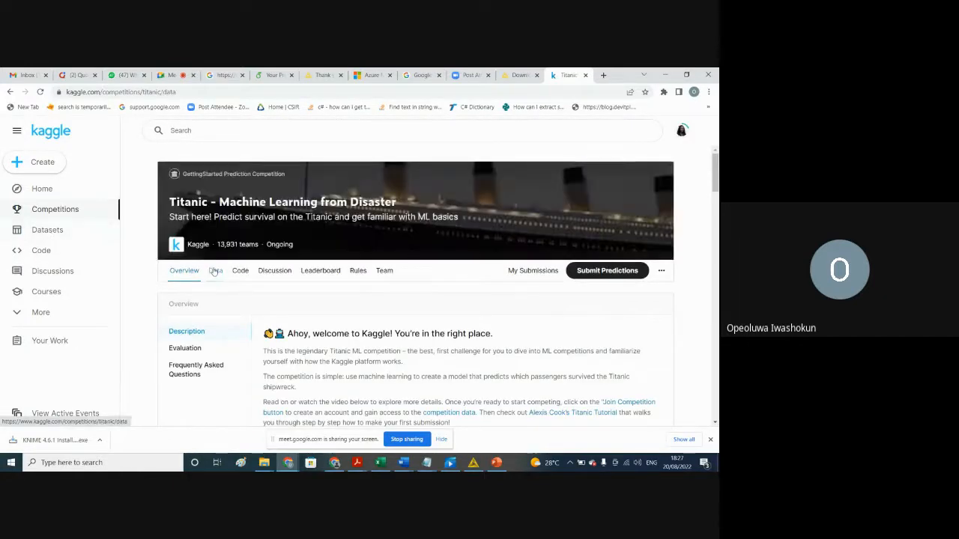
left_click(215, 271)
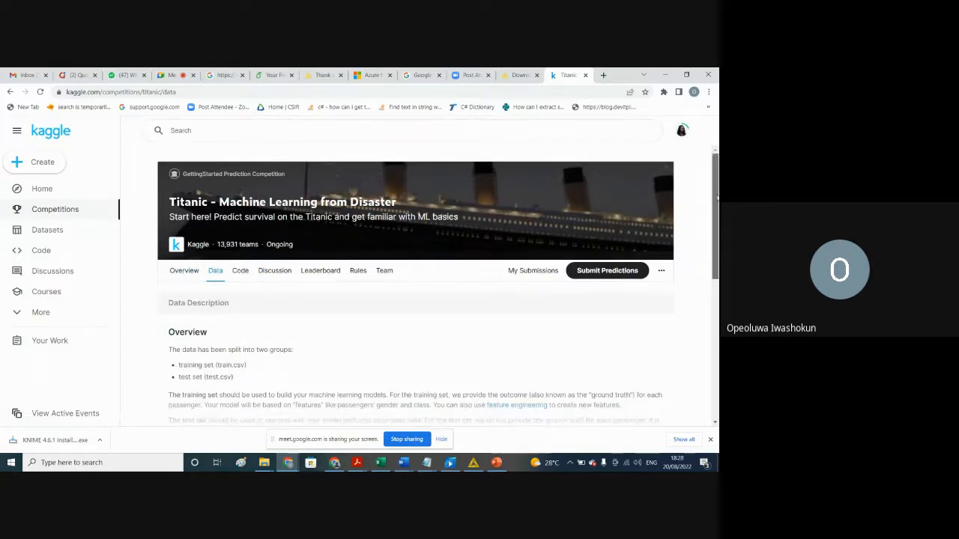
Step: Examine gender_submission.csv in the Titanic data explorer and expand the summary's file and column listings
left_click_drag(717, 197, 716, 288)
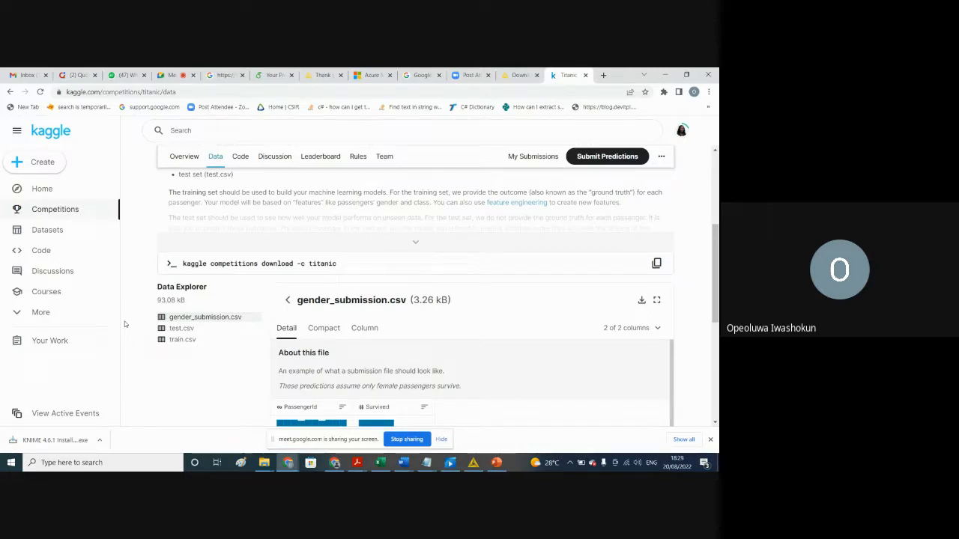
left_click(217, 319)
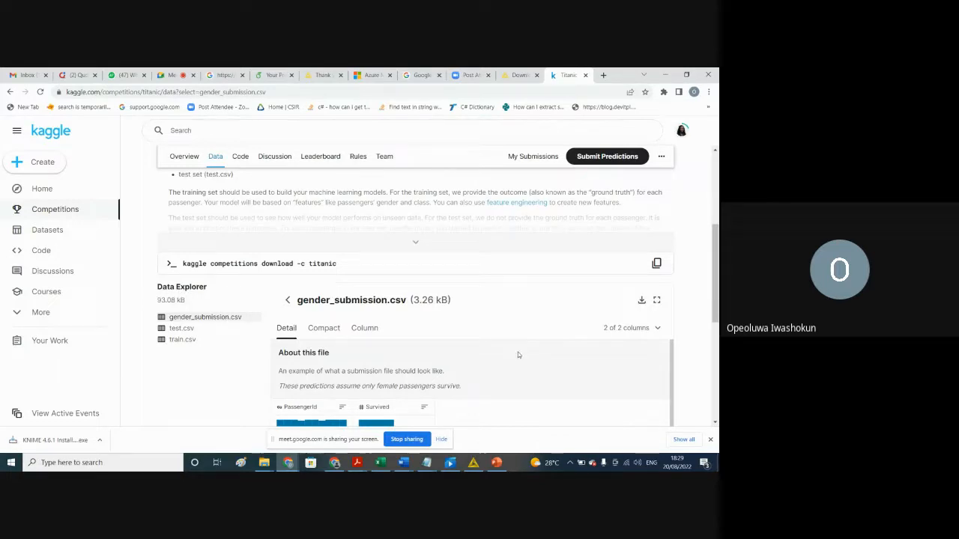
left_click_drag(715, 275, 717, 388)
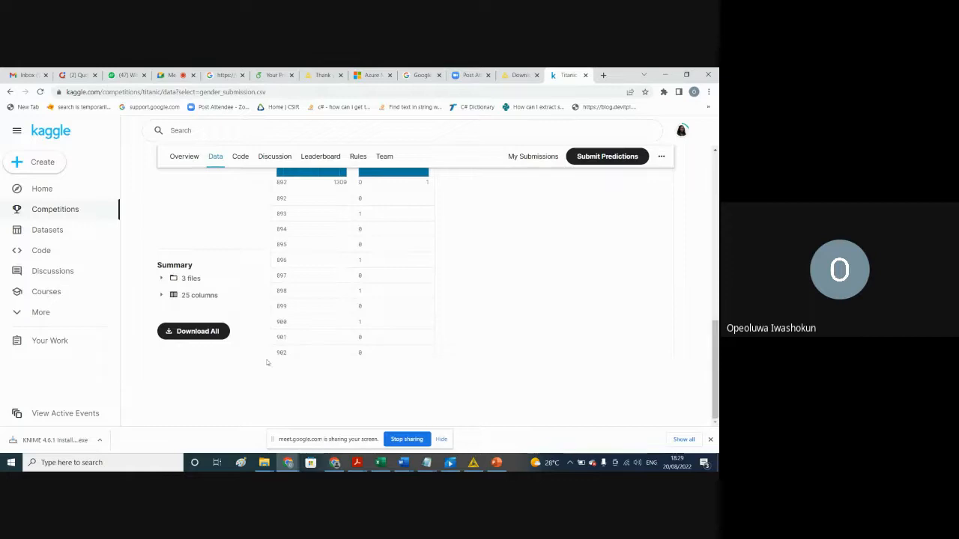
left_click(161, 279)
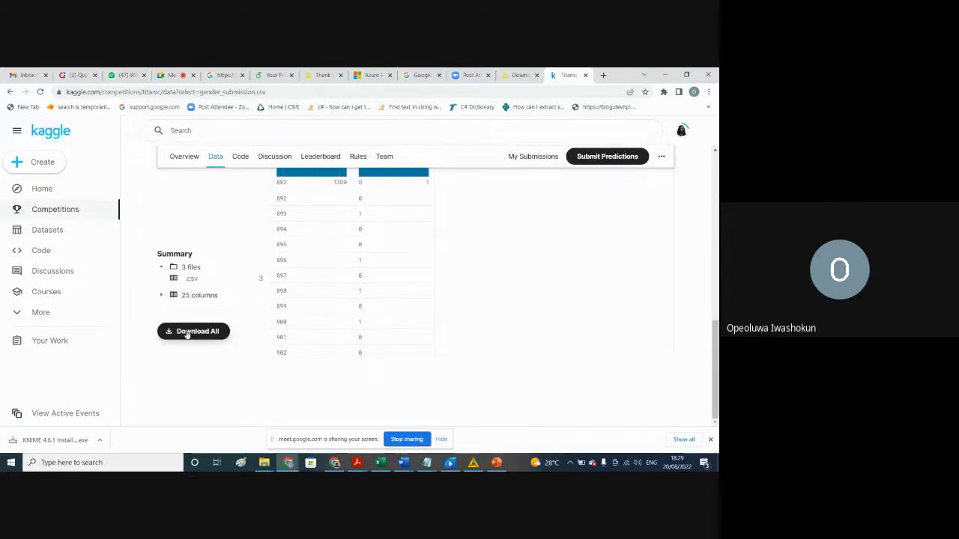
left_click(161, 295)
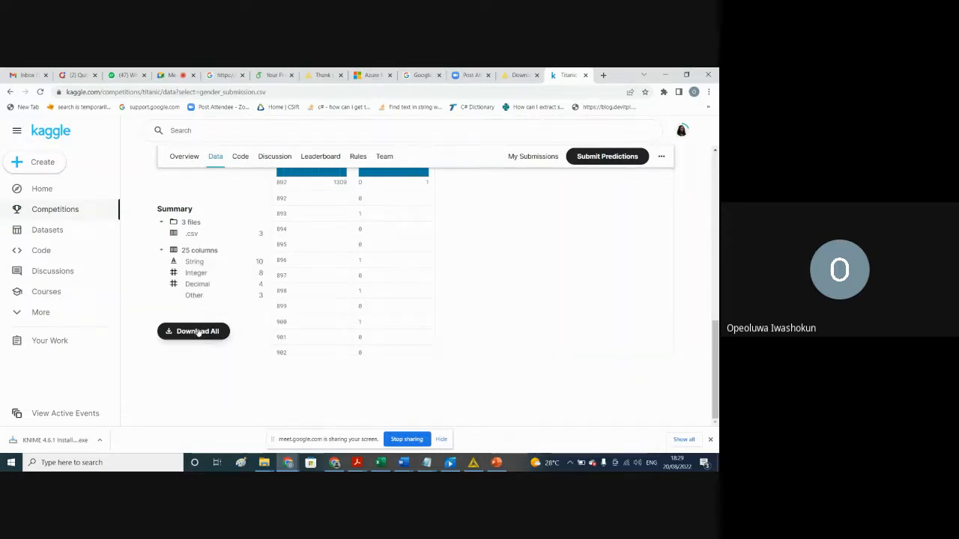
mouse_move(715, 369)
left_mouse_down()
mouse_move(705, 297)
mouse_move(713, 375)
left_mouse_up()
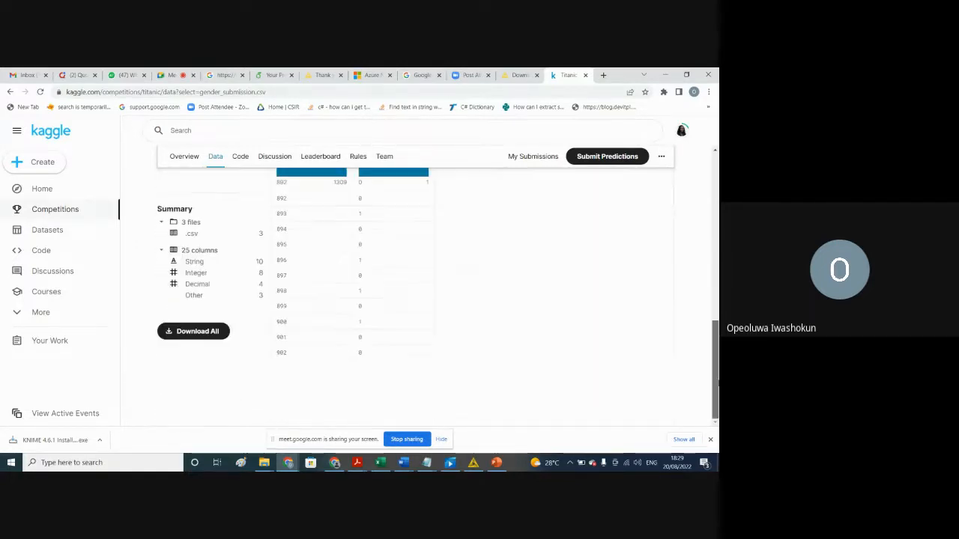
Step: Download all the Titanic competition data and show titanic.zip in its download folder
left_click(186, 334)
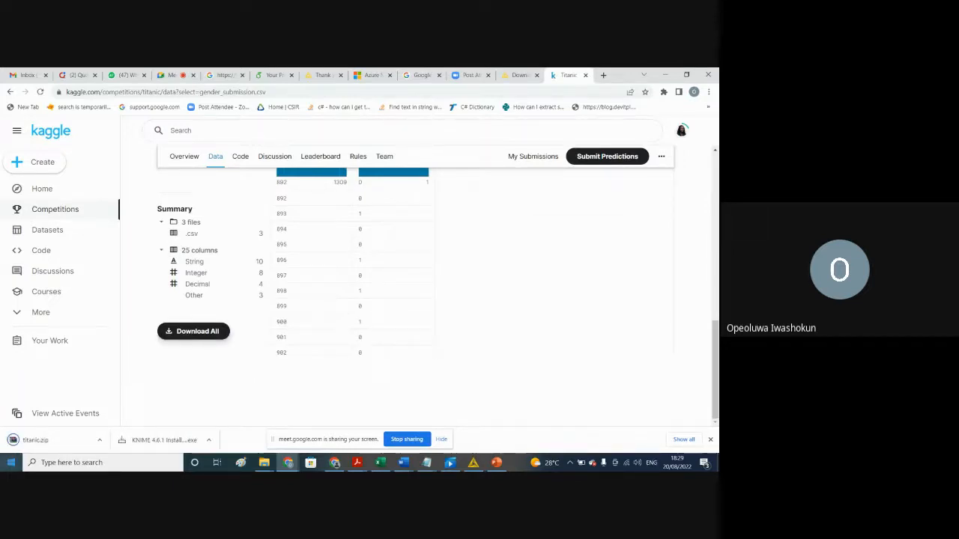
left_click(100, 439)
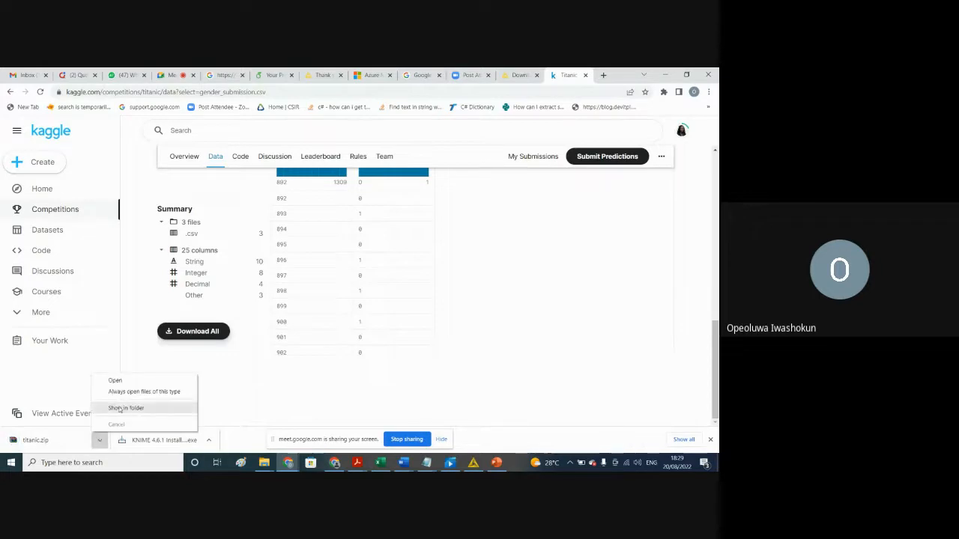
left_click(122, 408)
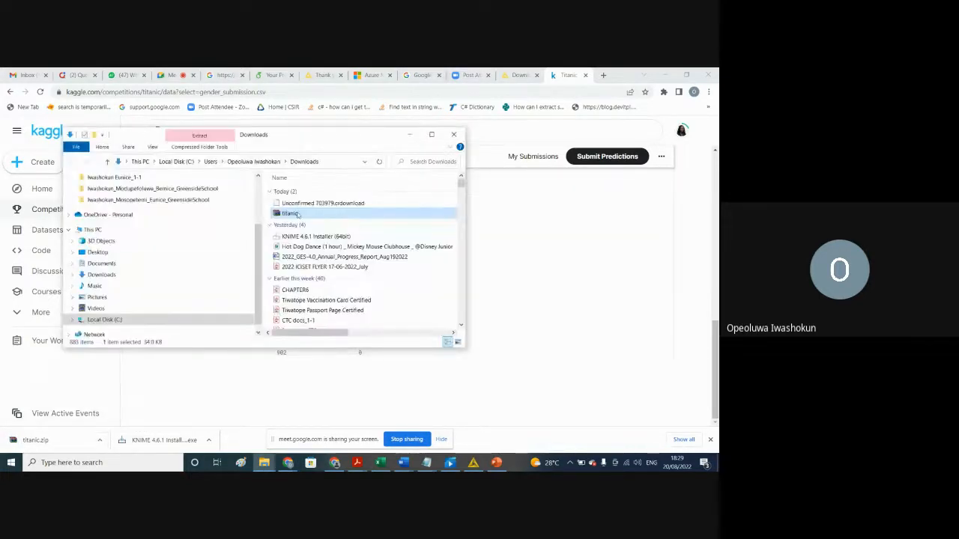
Step: Extract the titanic archive into its own titanic folder and open that folder to show its files
right_click(297, 213)
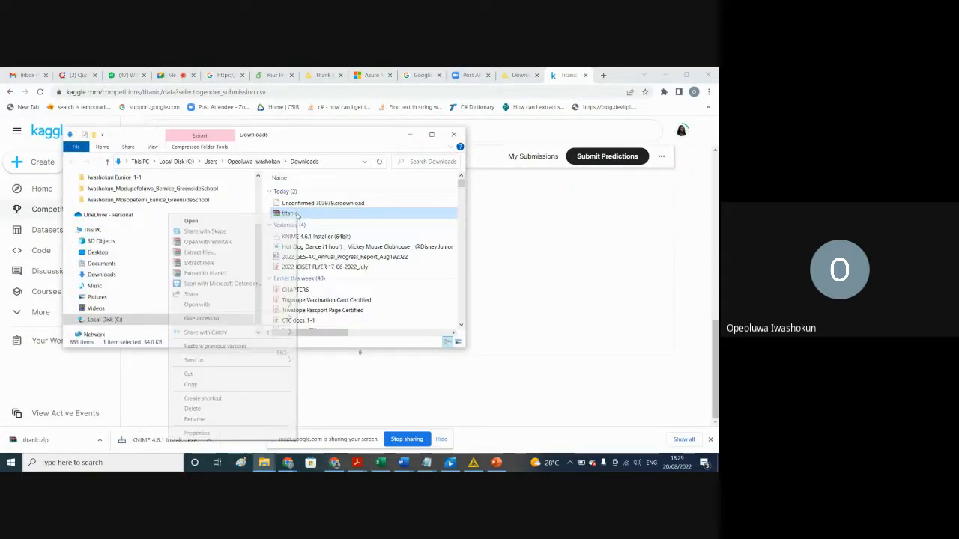
left_click(211, 274)
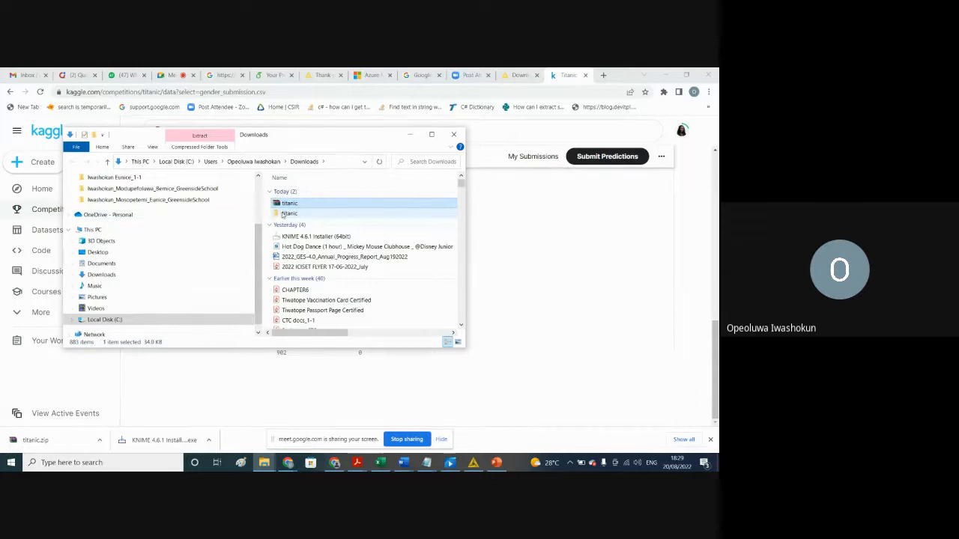
double_click(284, 213)
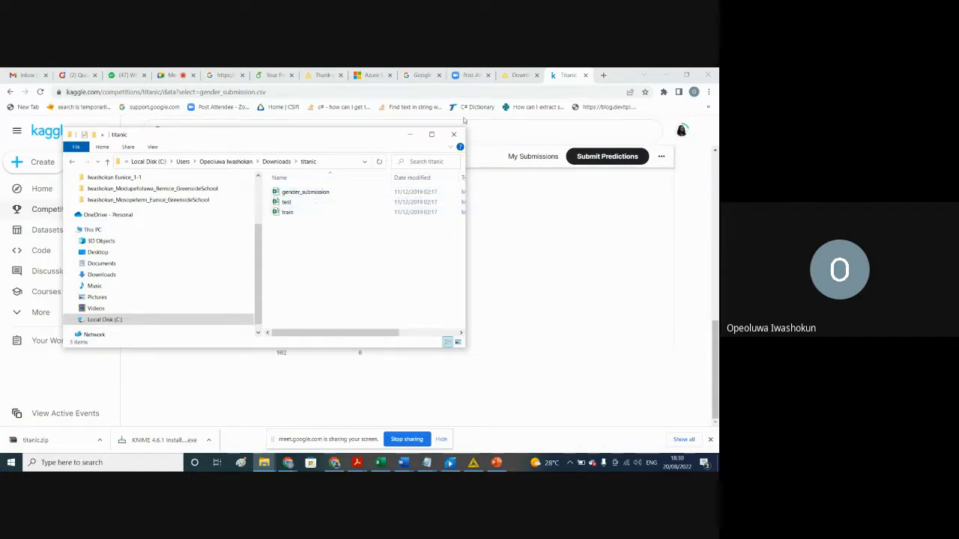
Step: Return to KNIME Analytics Platform and expand the LOCAL workspace to show its example workflows
left_click(411, 137)
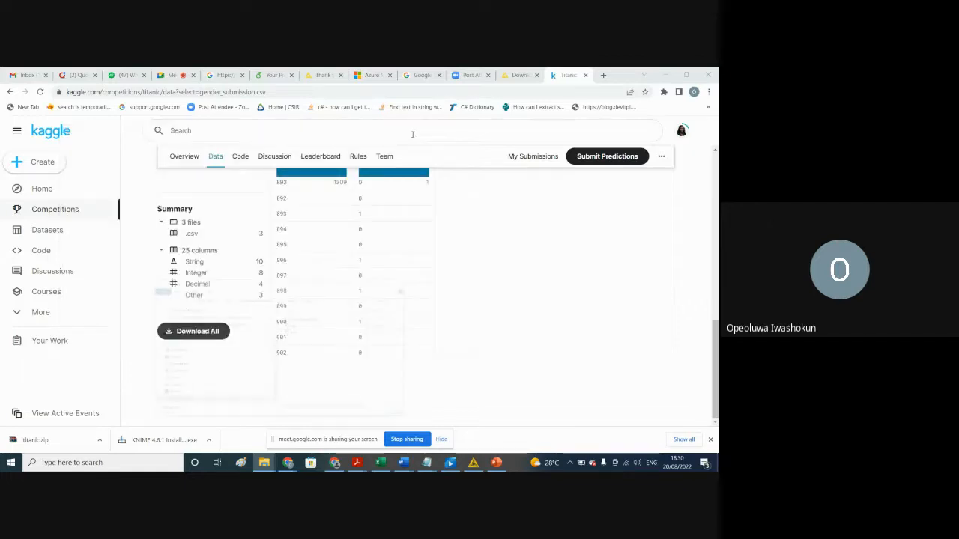
left_click(664, 74)
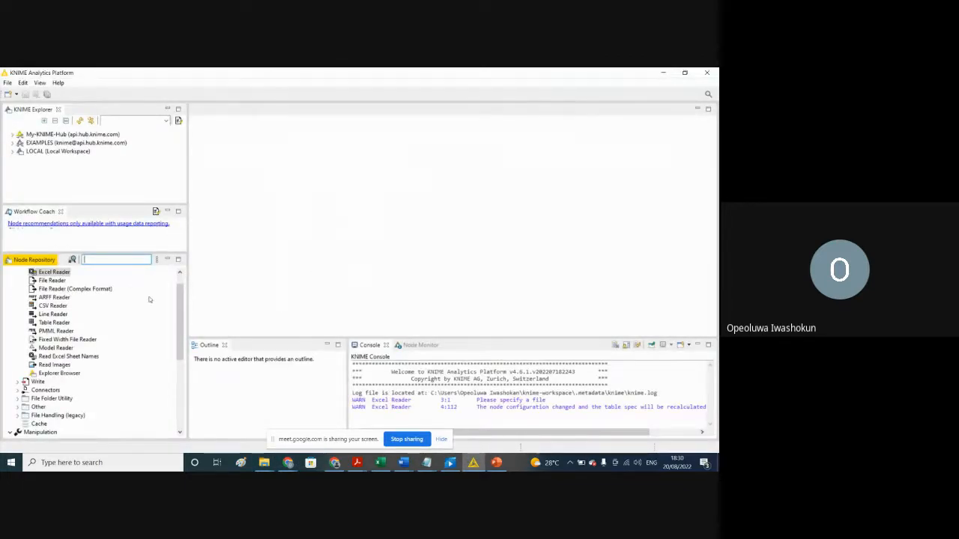
left_click_drag(181, 294, 180, 278)
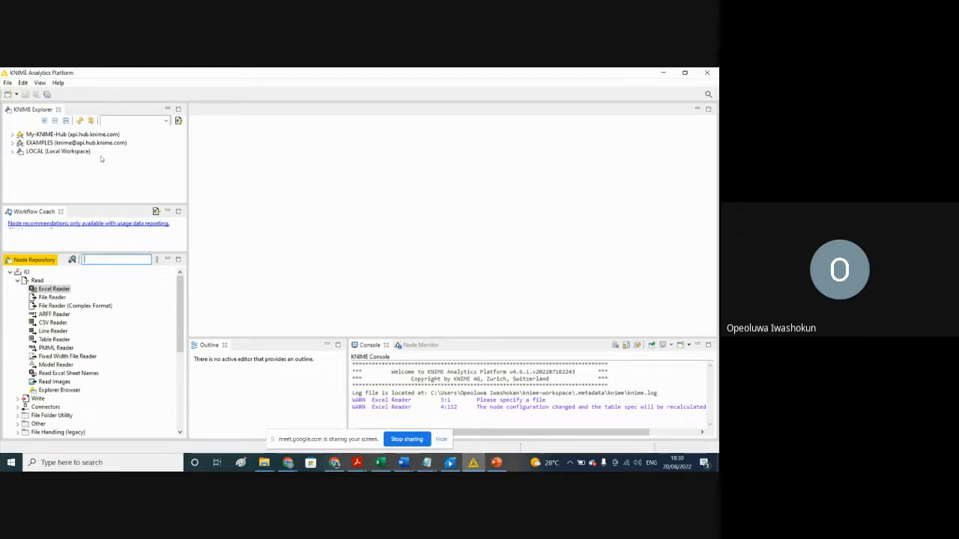
left_click(13, 153)
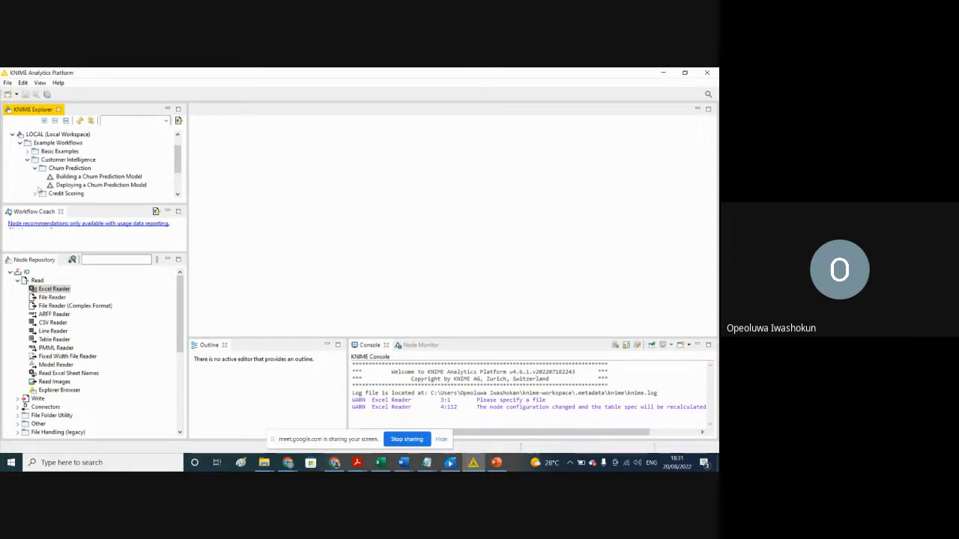
Step: Examine the example workflows inside the Basic Examples and Customer Intelligence folders of the LOCAL workspace
left_click(26, 161)
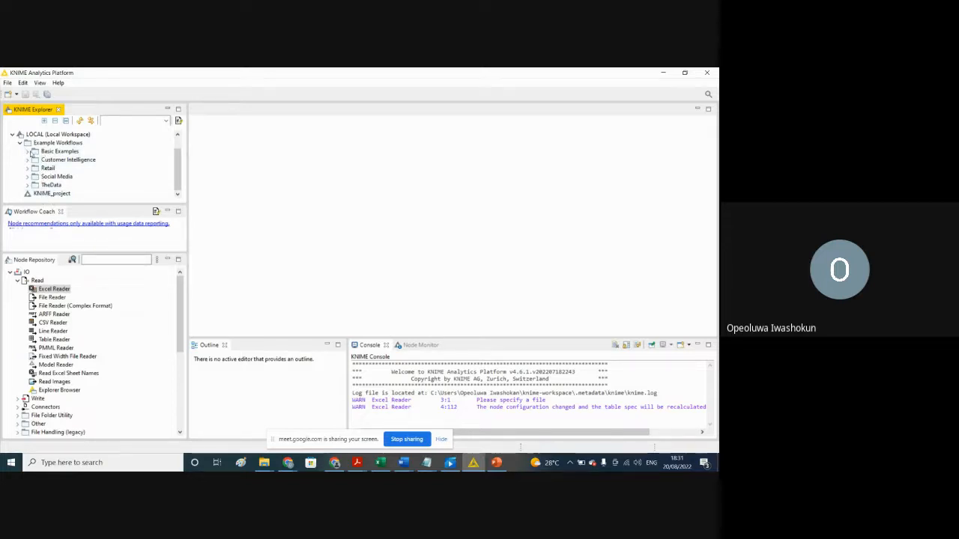
left_click(27, 152)
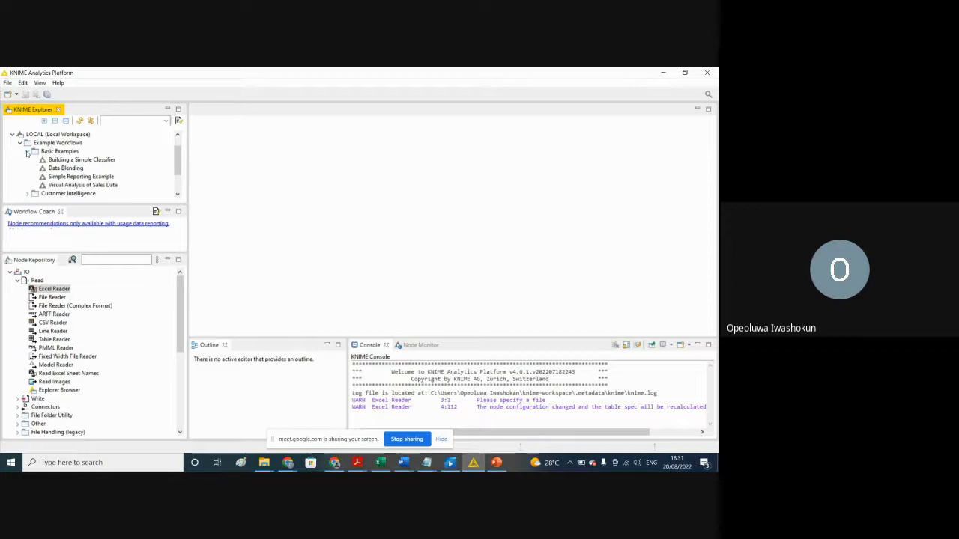
left_click(27, 152)
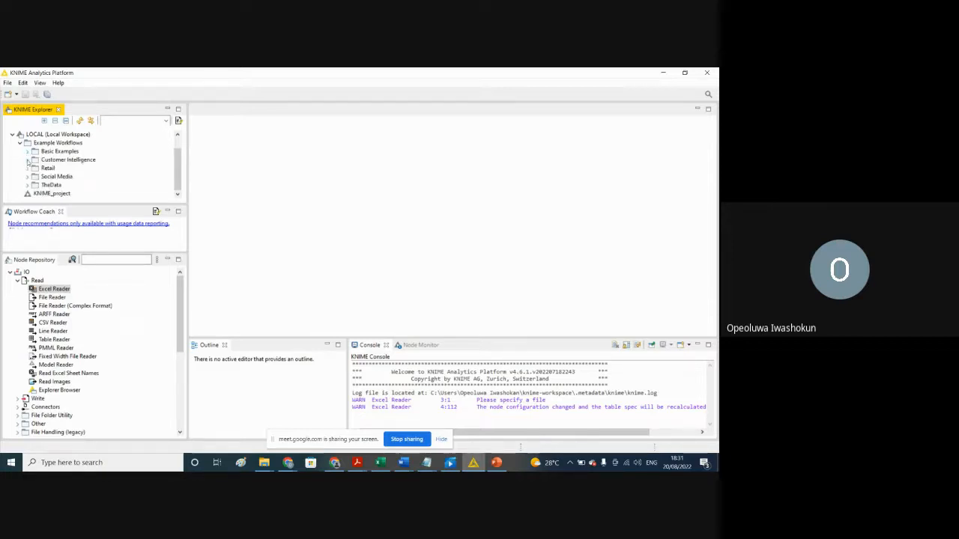
left_click(27, 160)
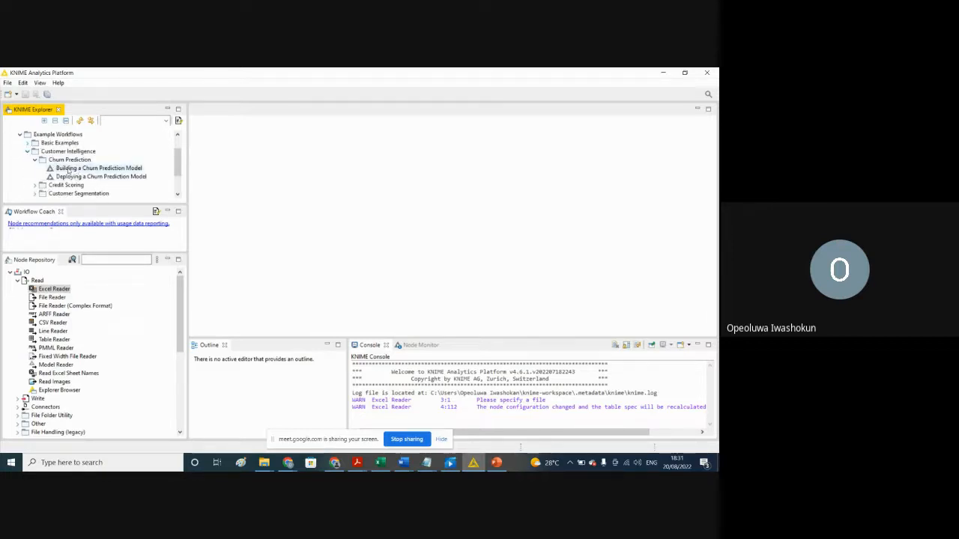
left_click(34, 160)
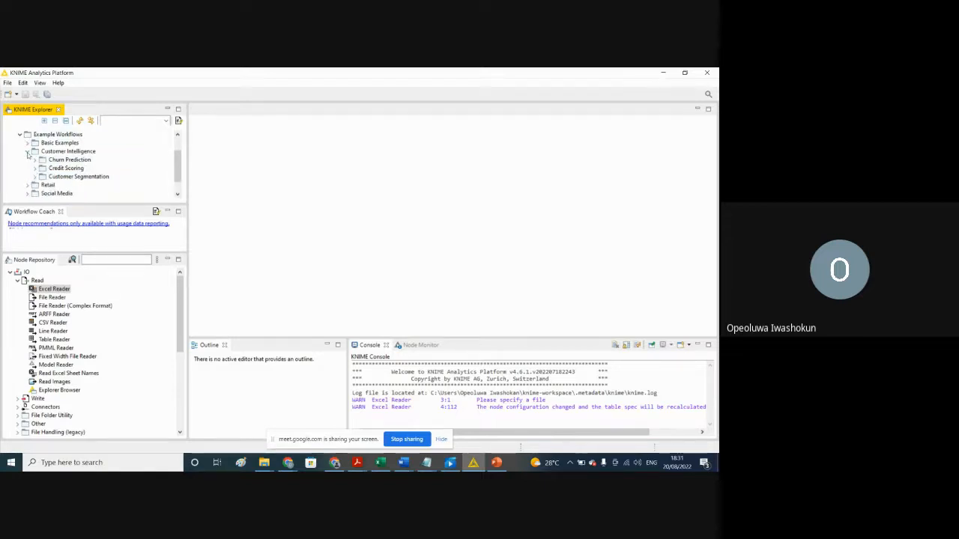
left_click(27, 151)
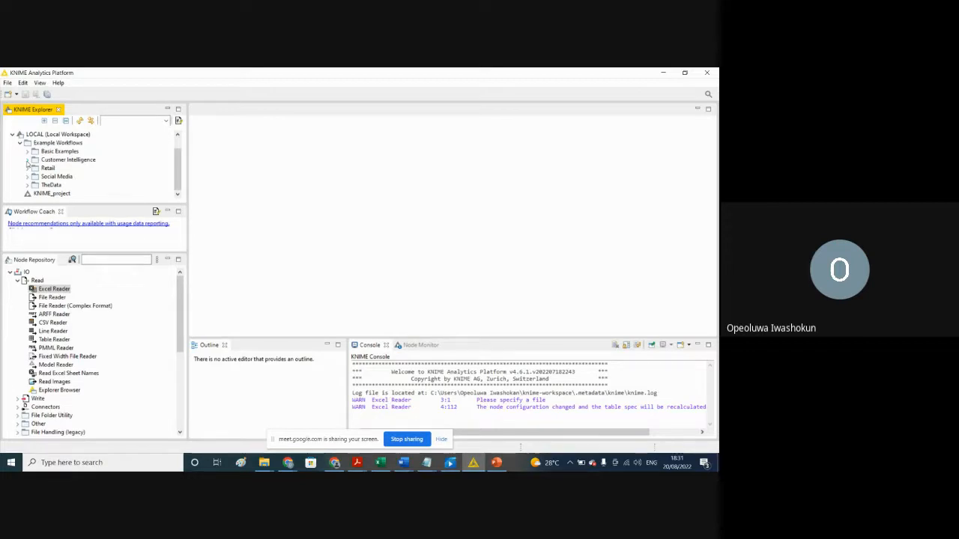
Step: Expand the Retail and Social Media example folders to view the workflows they contain
left_click(27, 168)
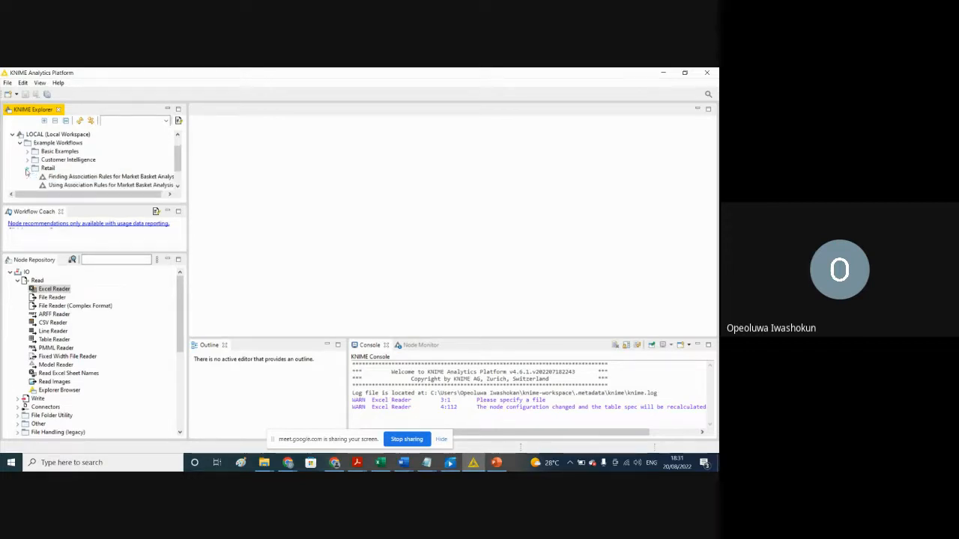
scroll(176, 165, "down", 2)
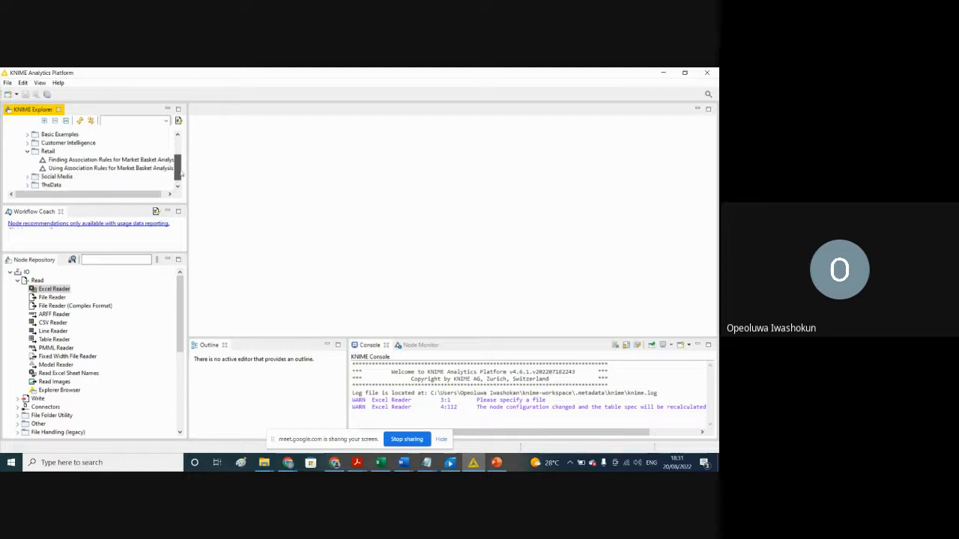
left_click(29, 169)
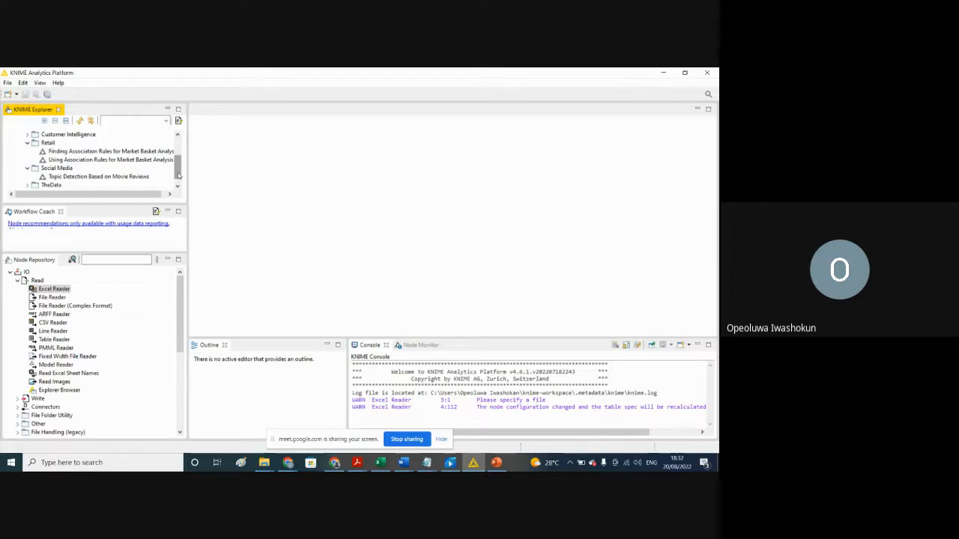
left_click_drag(179, 175, 178, 156)
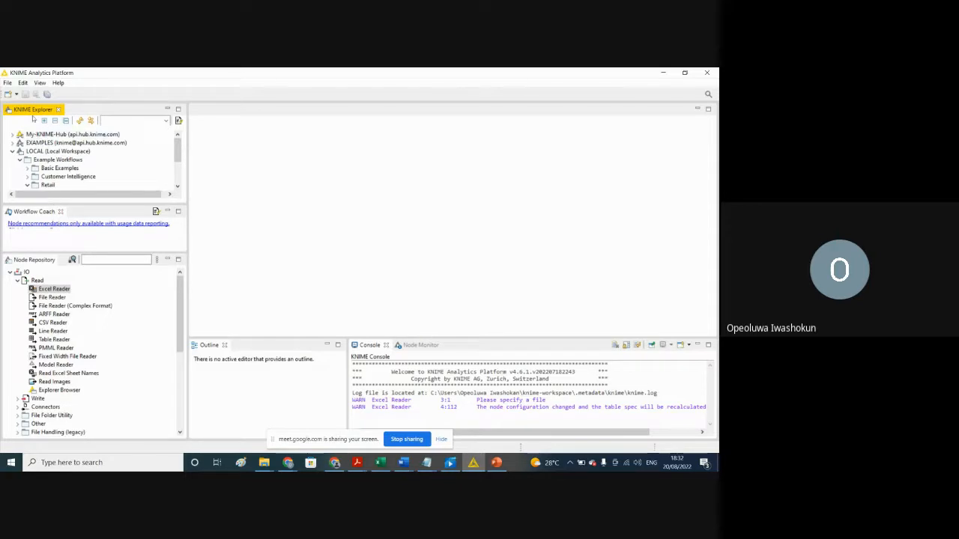
Step: View the Workflow Coach preferences, dismiss them without changes, and close the Workflow Coach view
left_click(83, 224)
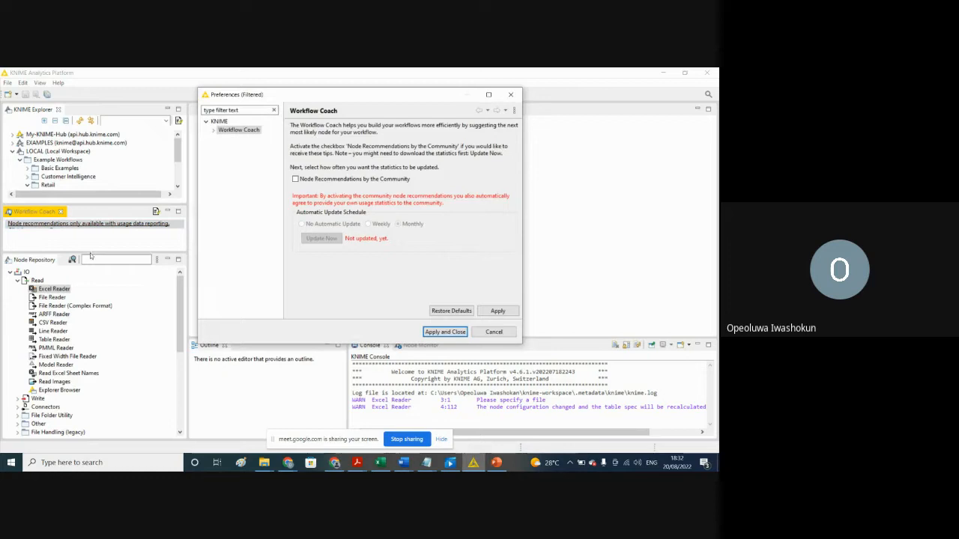
left_click(510, 94)
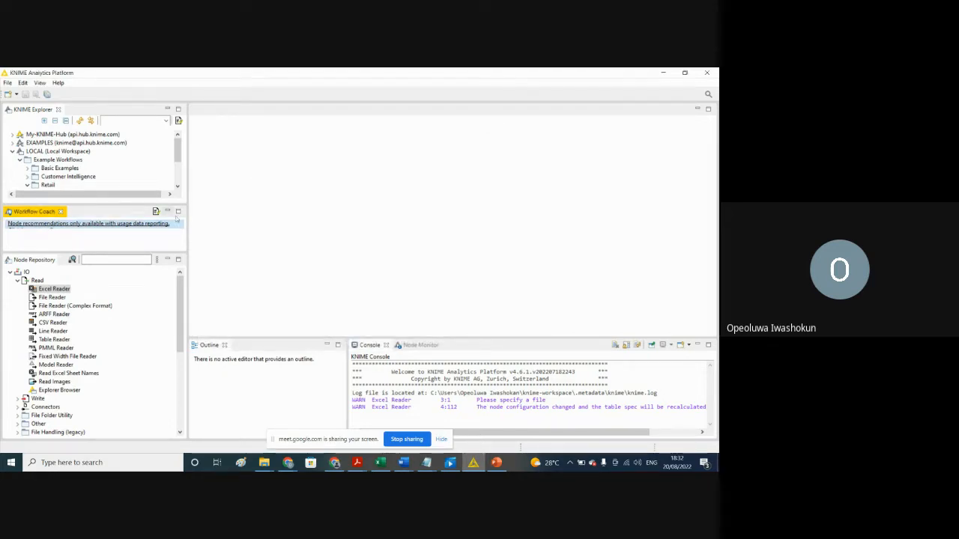
left_click(61, 212)
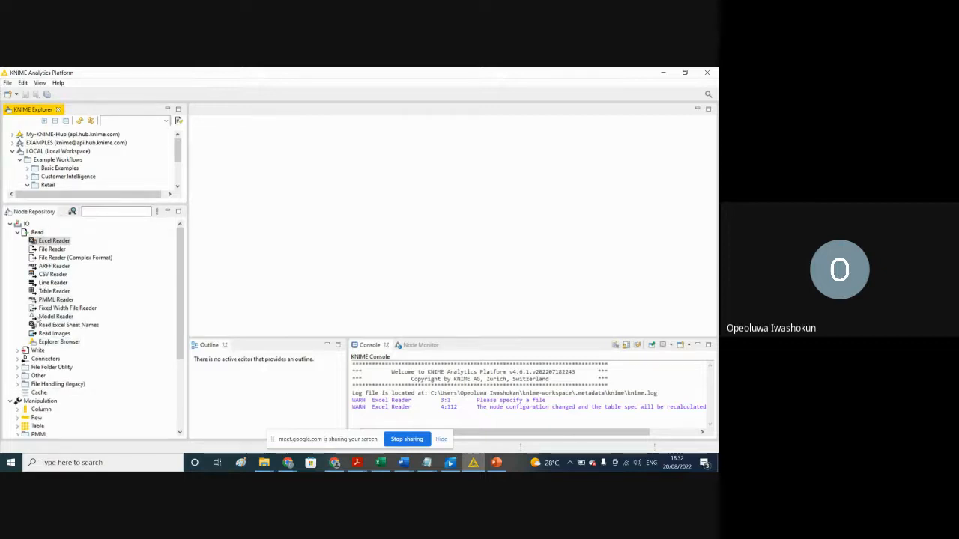
Step: Collapse the IO category in the Node Repository, reopen it, and check its Read nodes
left_click(18, 233)
left_click(10, 224)
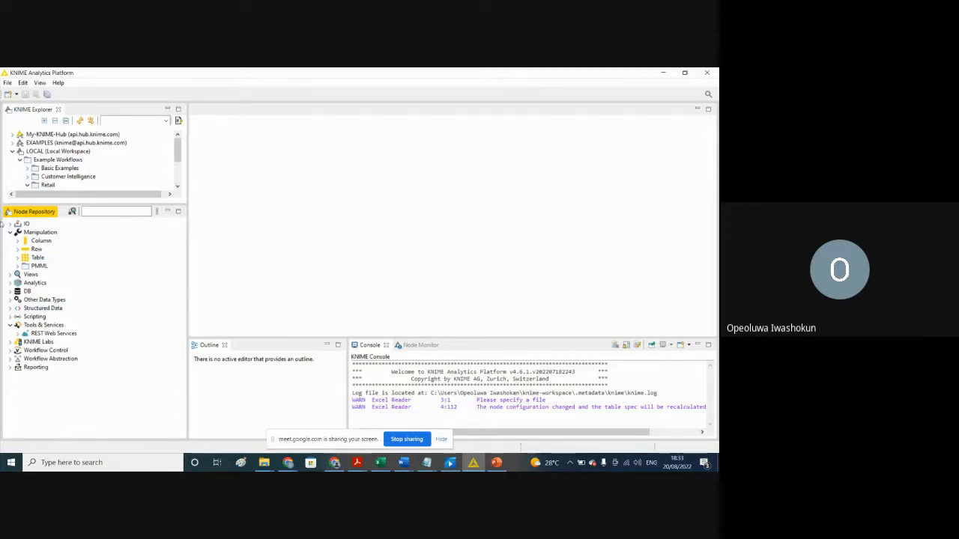
left_click(10, 225)
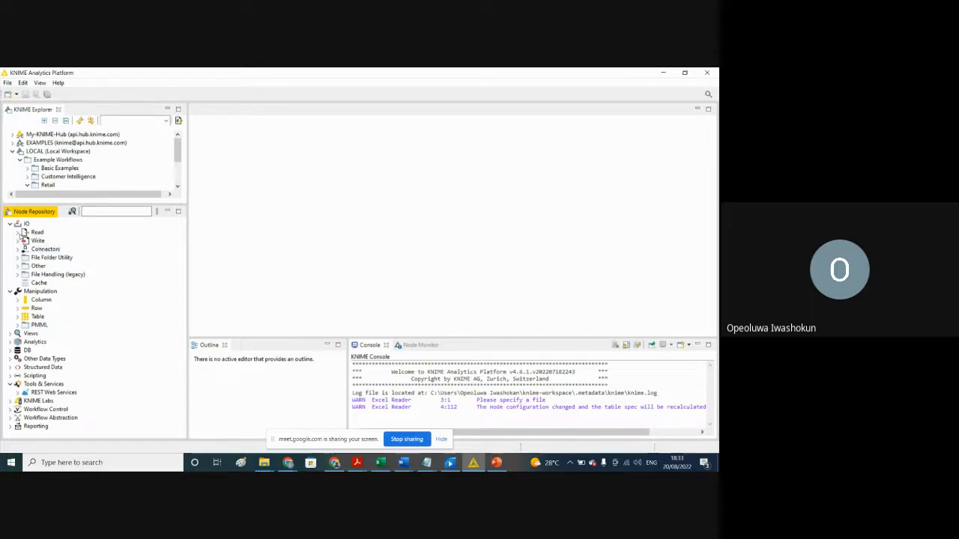
left_click(19, 233)
left_click(19, 232)
Step: Examine the Column and Table node groups under Manipulation in the Node Repository
left_click(18, 300)
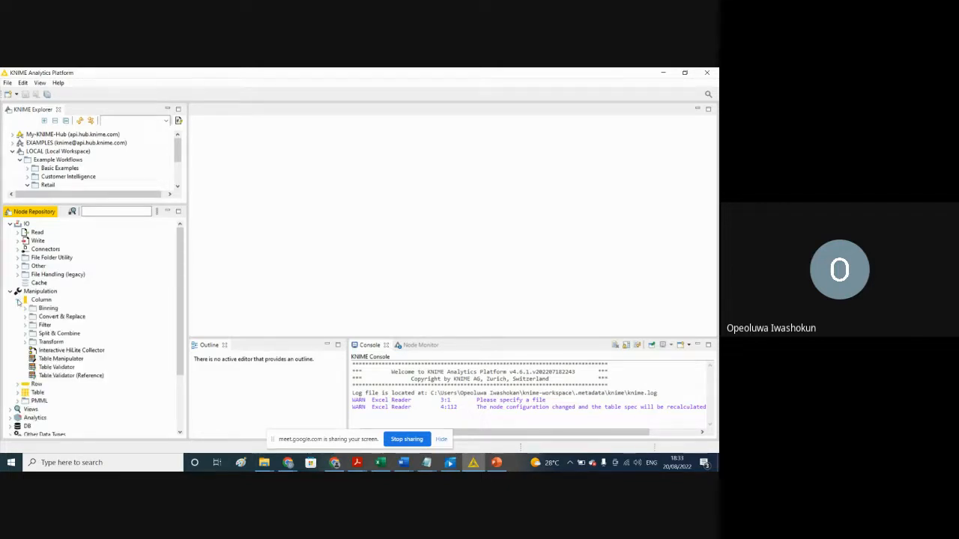
left_click(19, 300)
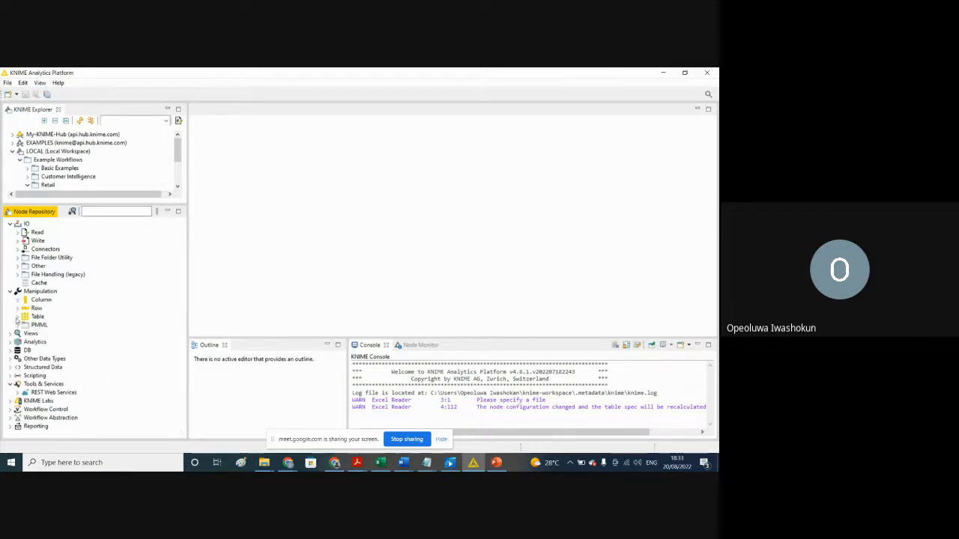
left_click(18, 317)
left_click(17, 317)
Step: Examine the Views category and the Statistics nodes under Analytics in the Node Repository
left_click(10, 334)
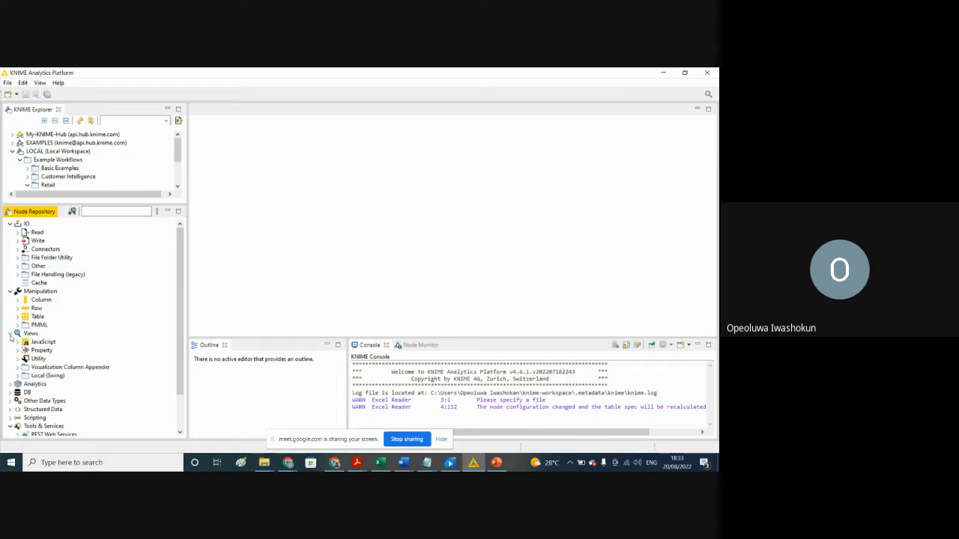
left_click(9, 334)
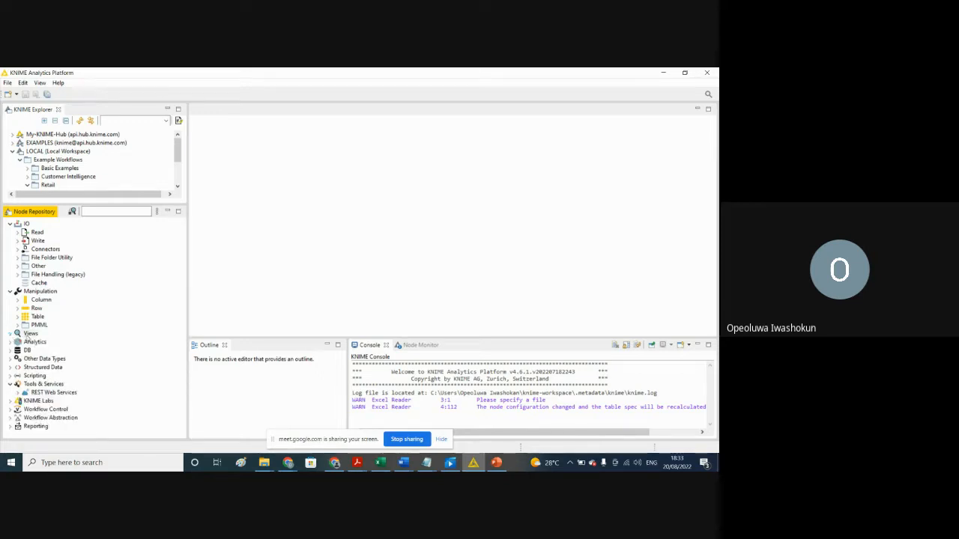
left_click(9, 342)
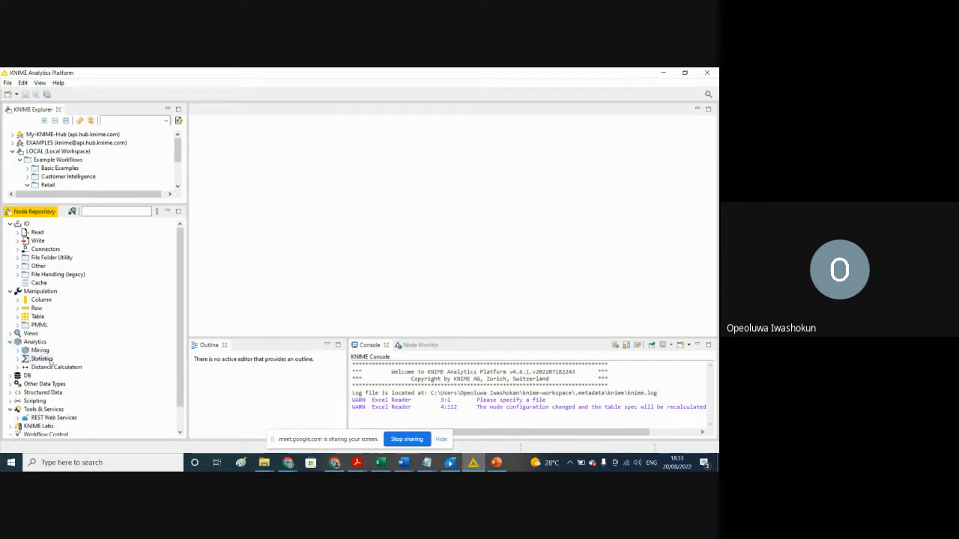
left_click(18, 359)
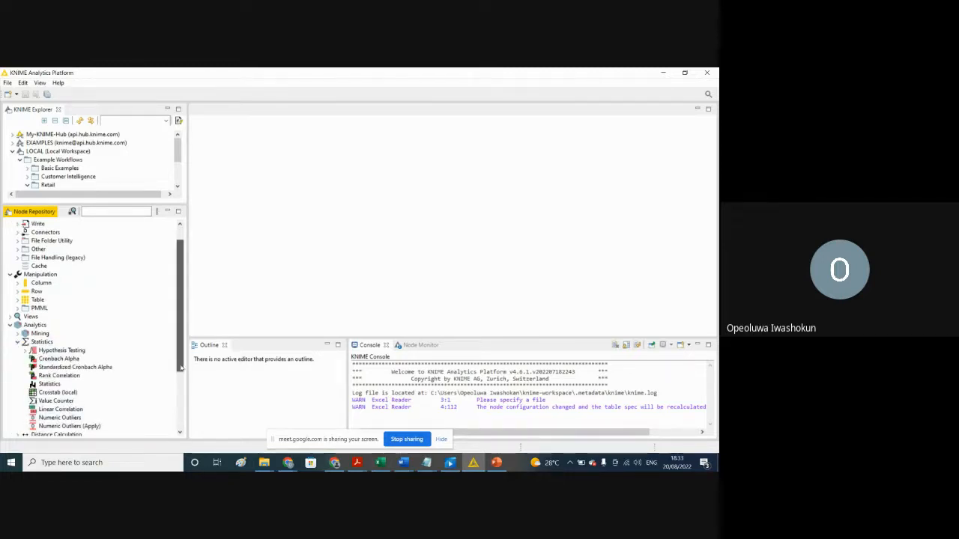
left_click_drag(182, 366, 182, 377)
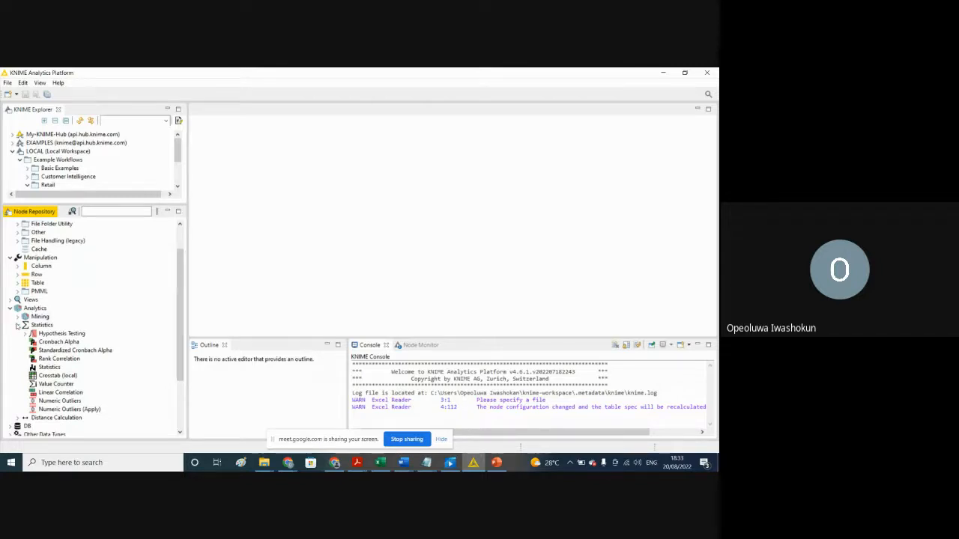
left_click(18, 325)
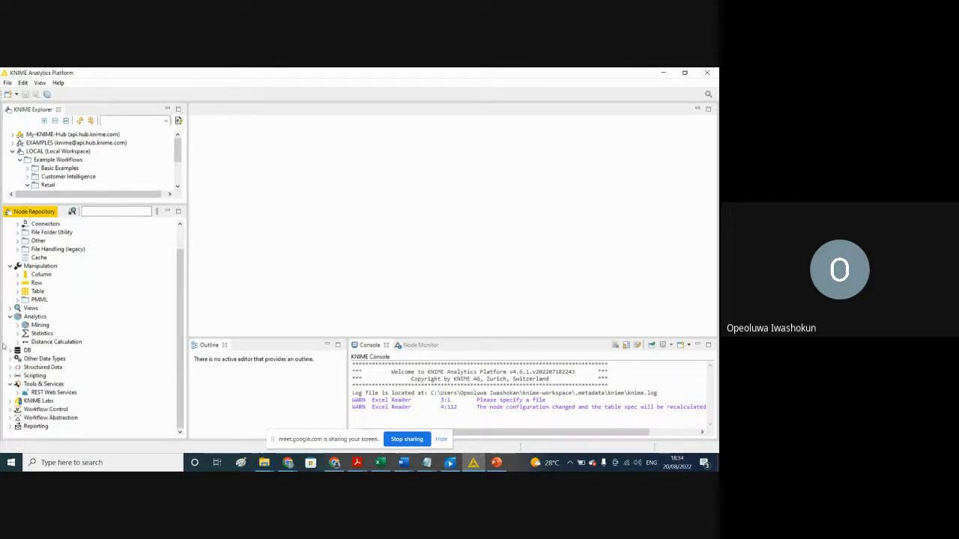
Step: Expand the DB category to show its subcategories and look through the remaining node categories
left_click(10, 350)
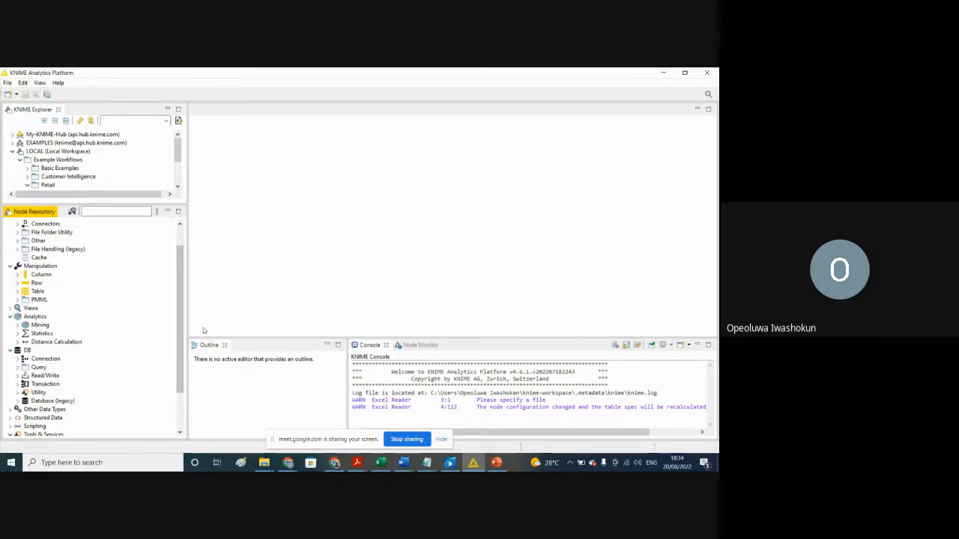
left_click_drag(179, 352, 186, 382)
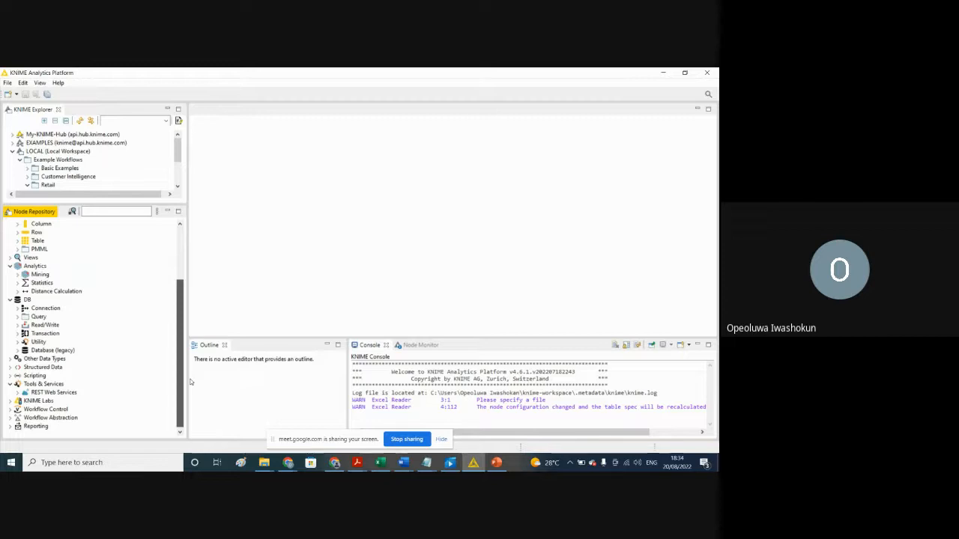
left_click_drag(190, 382, 174, 289)
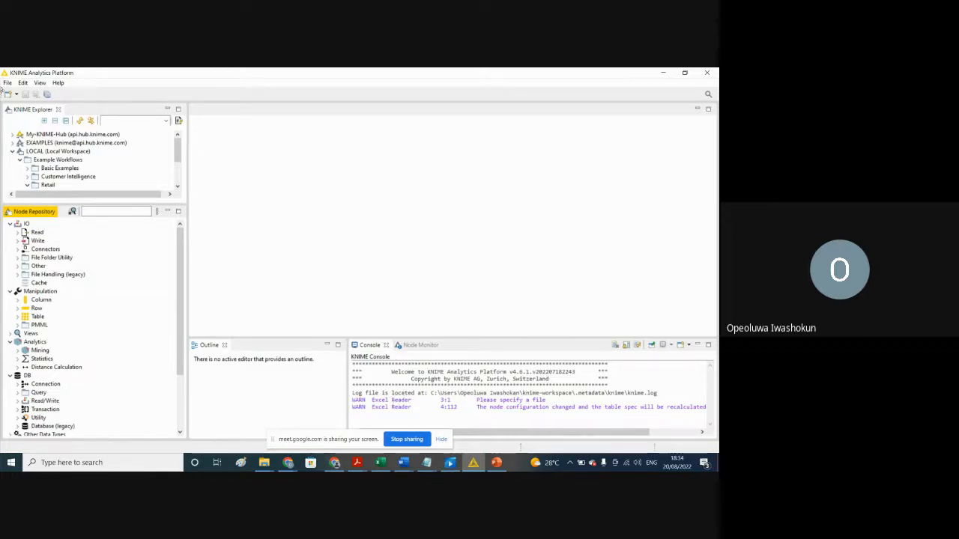
Step: Review the available file commands and the list of views that can be displayed
left_click(7, 83)
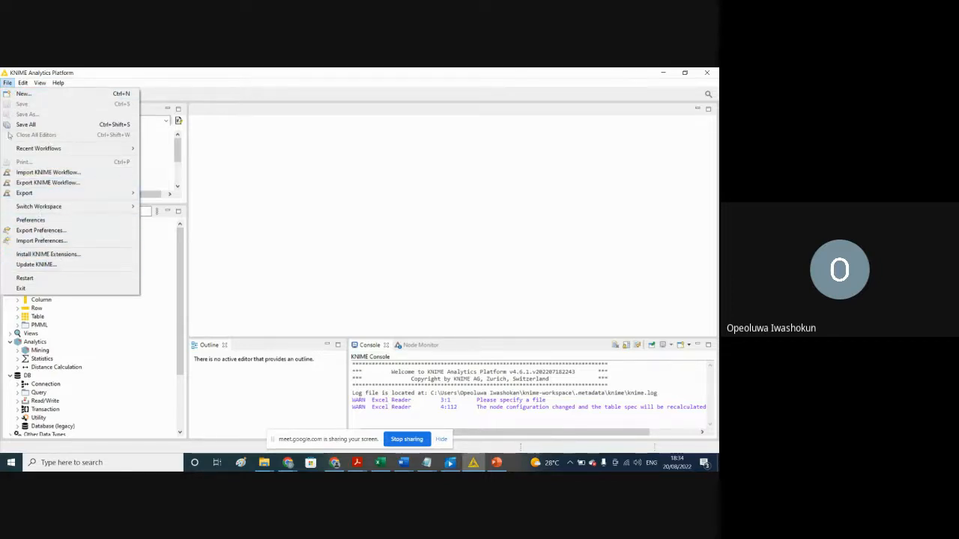
mouse_move(22, 86)
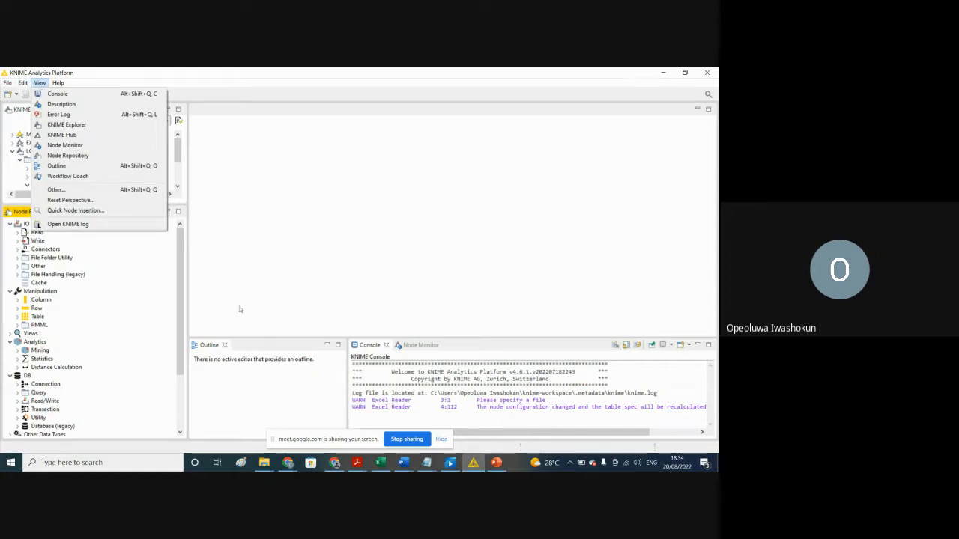
left_click(246, 249)
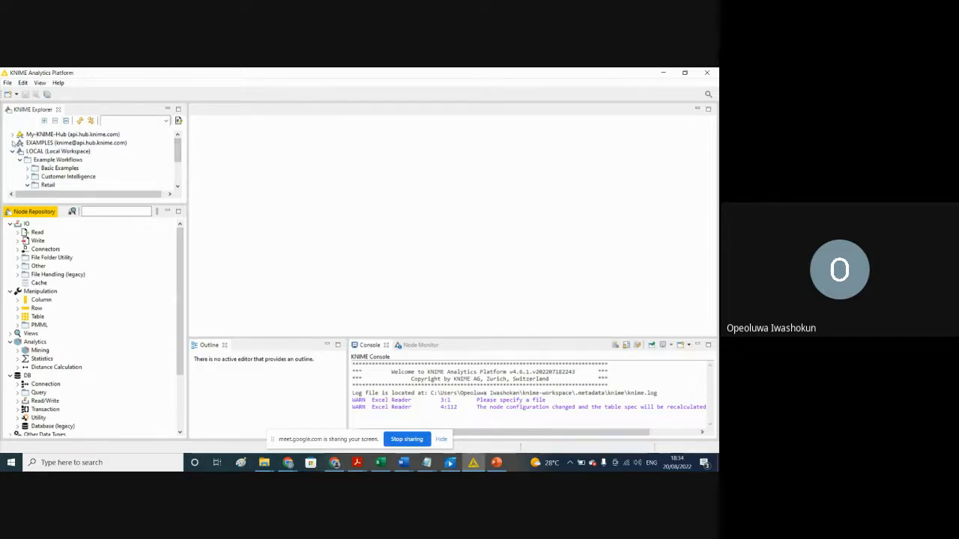
Step: Collapse the LOCAL workspace, expand EXAMPLES to see its content, and expand LOCAL again
left_click(13, 152)
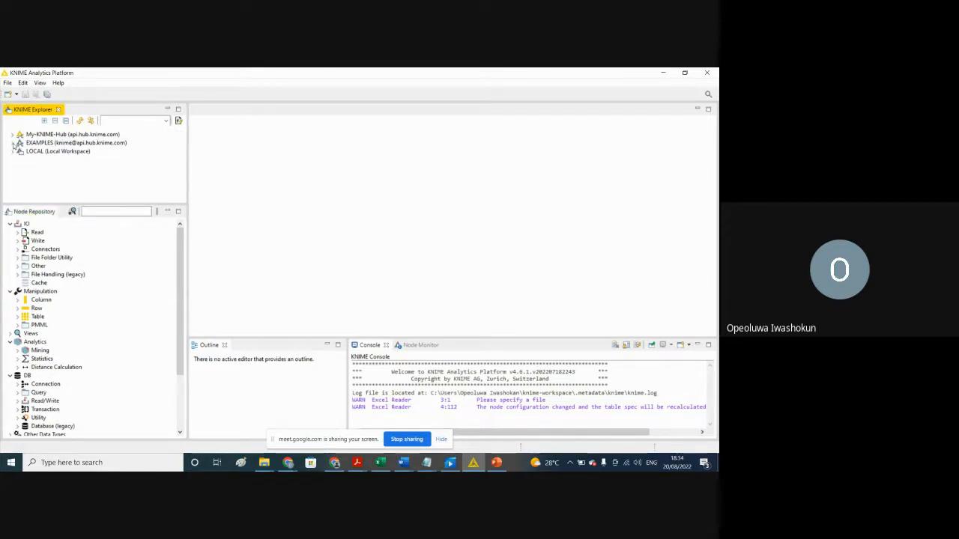
left_click(12, 143)
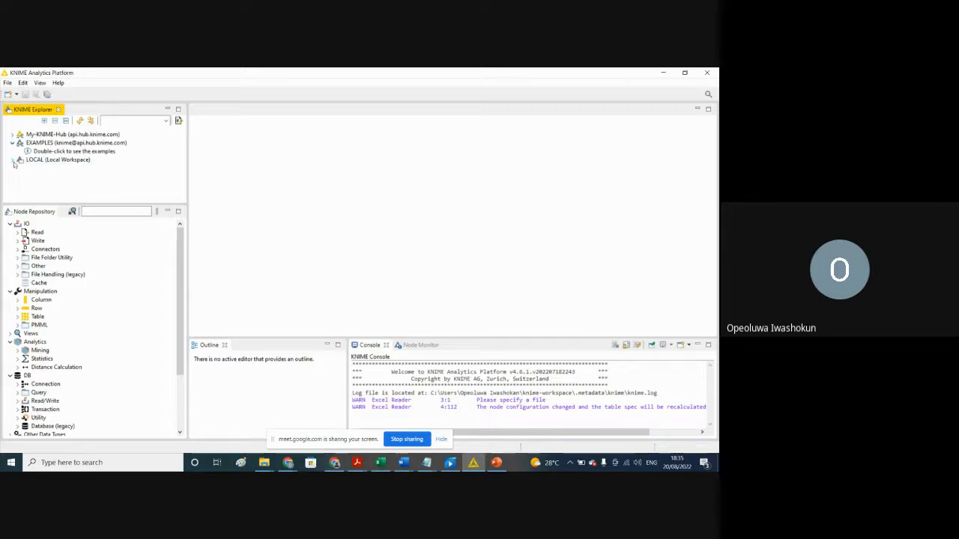
left_click(12, 159)
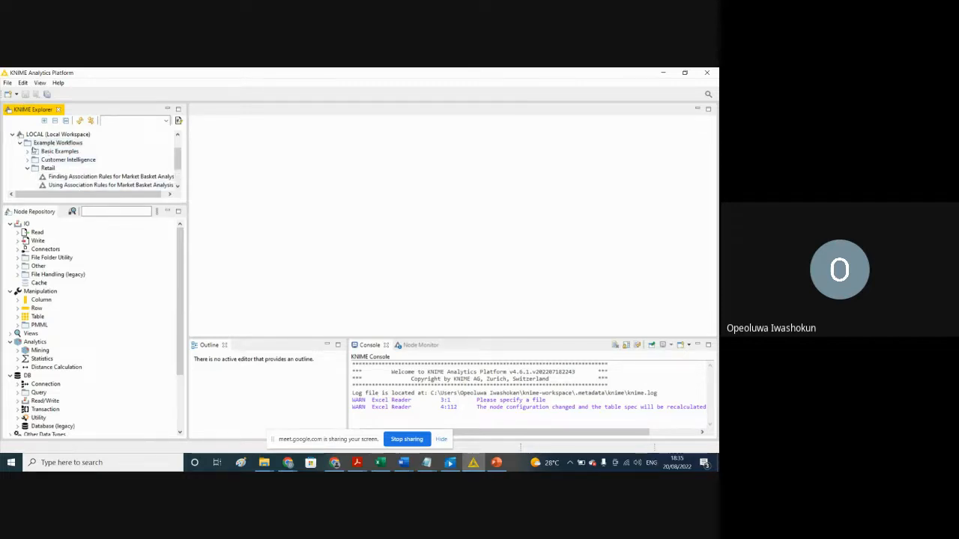
Step: Expand the Basic Examples folder and open the Visual Analysis of Sales Data workflow
left_click(27, 152)
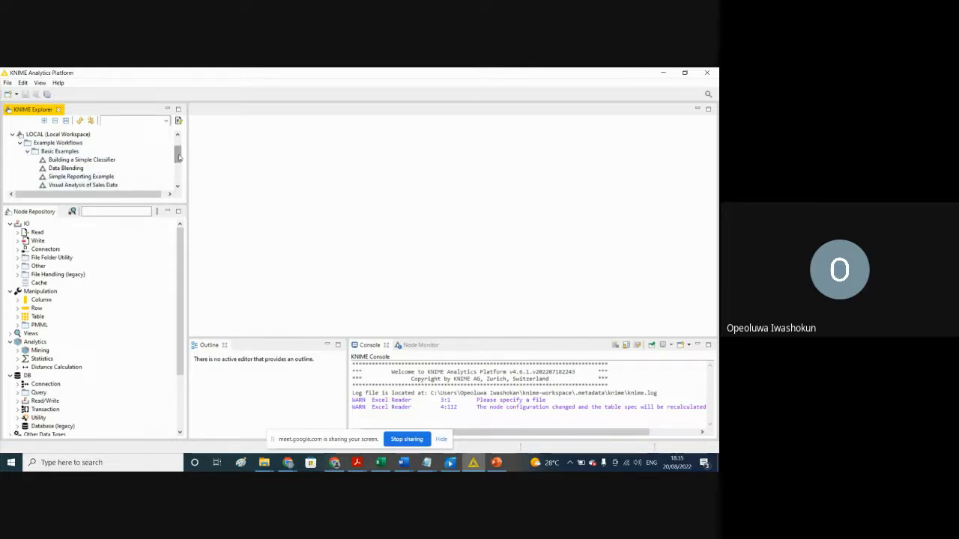
scroll(179, 157, "down", 1)
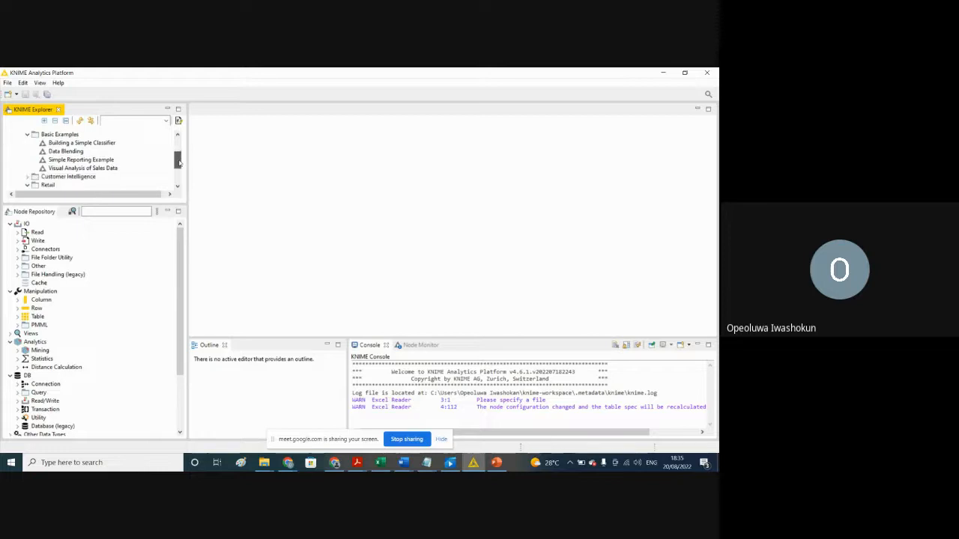
left_click(75, 168)
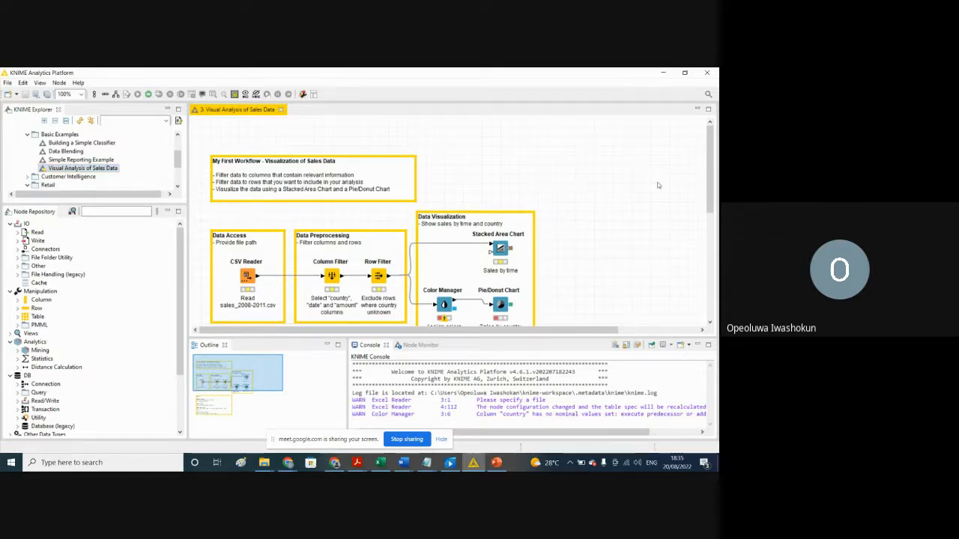
Step: Select the CSV Reader node in the Data Access box and expand the Read category under IO in the node repository
mouse_move(715, 187)
left_mouse_down()
mouse_move(714, 211)
mouse_move(709, 191)
left_mouse_up()
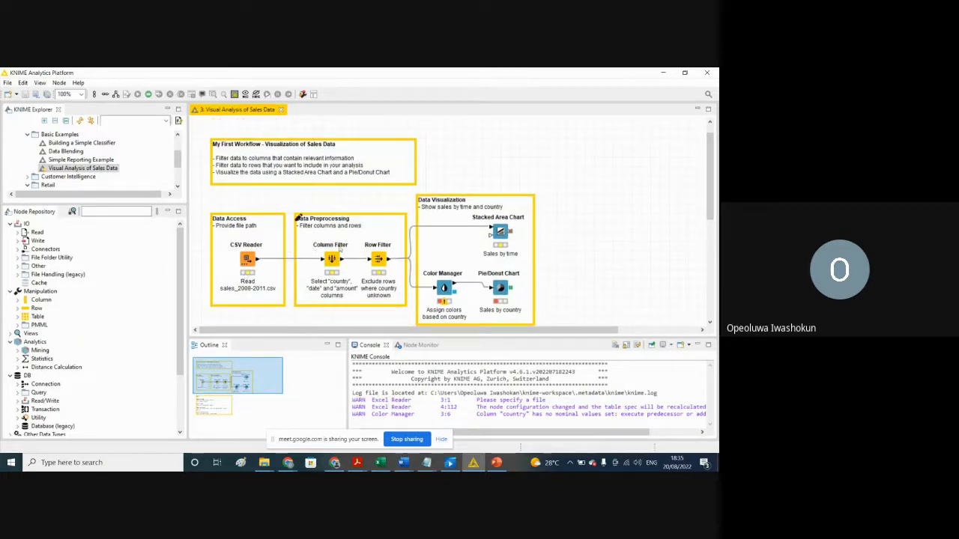
left_click(248, 259)
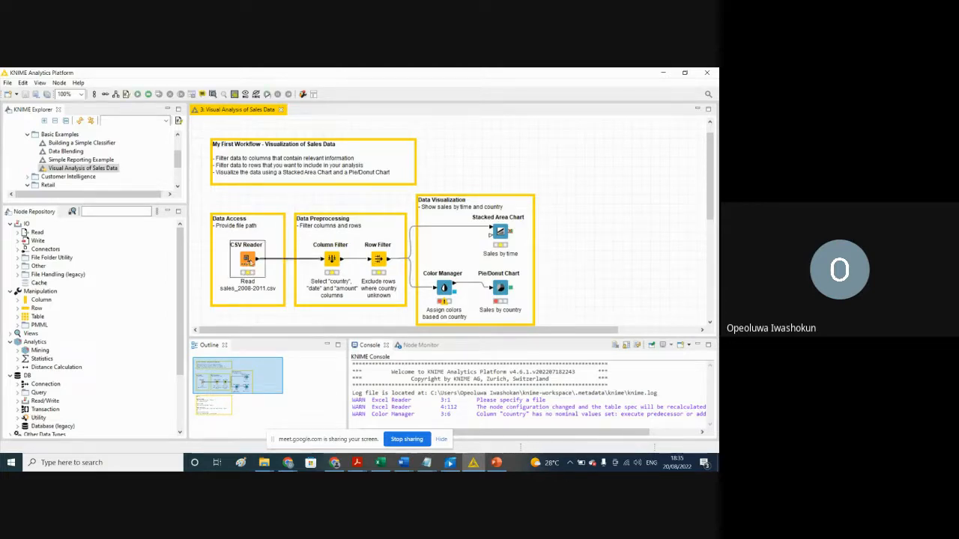
left_click(17, 233)
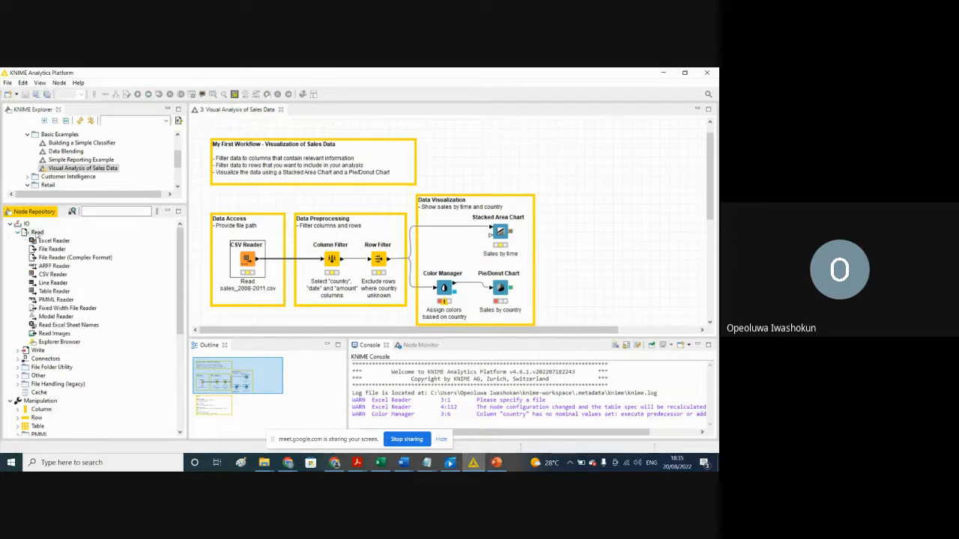
Step: Try placing another CSV Reader node above the Data Access box, and delete that added node from the workflow
left_click(52, 274)
left_click_drag(52, 276, 260, 203)
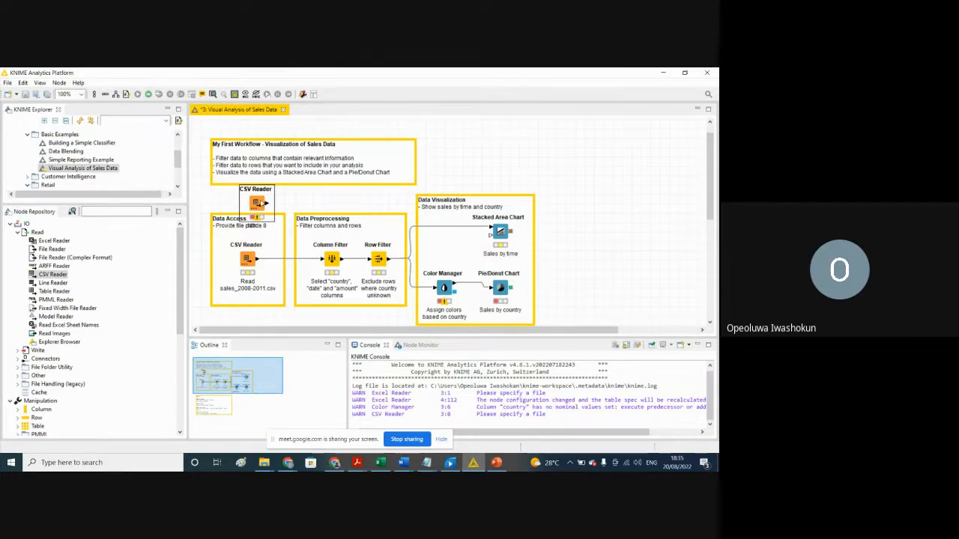
key("Delete")
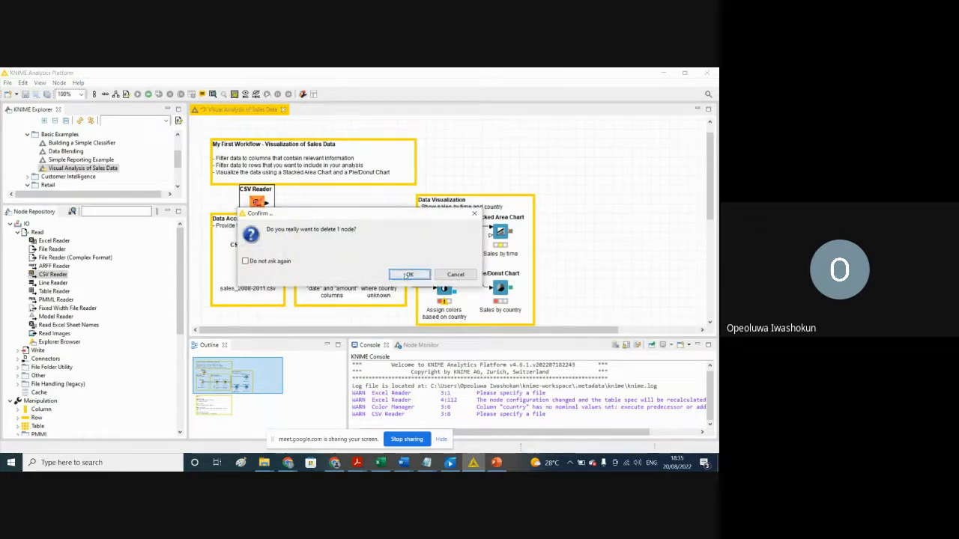
left_click(409, 275)
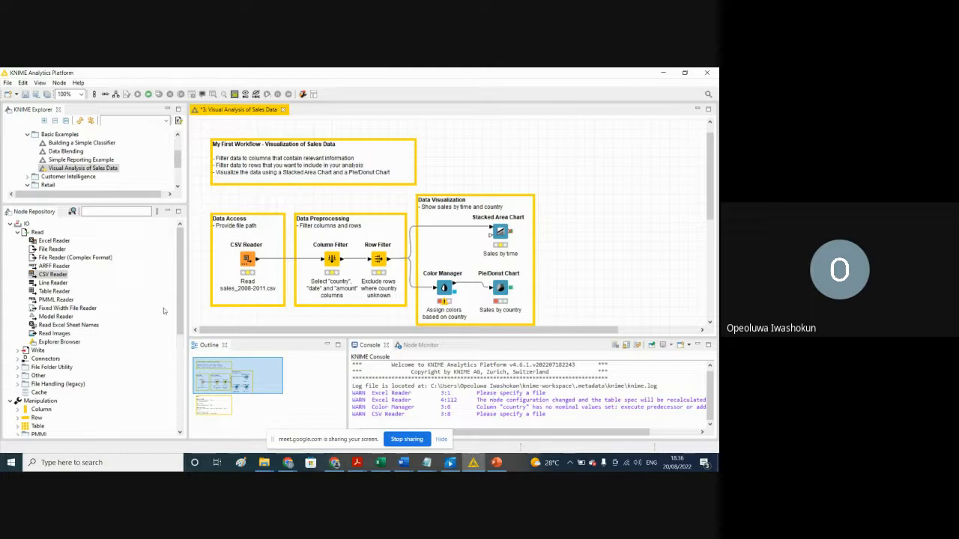
Step: Expand the Statistics category under Analytics to show its nodes, and select the CSV Reader node in the Data Access box
left_click_drag(180, 318, 186, 346)
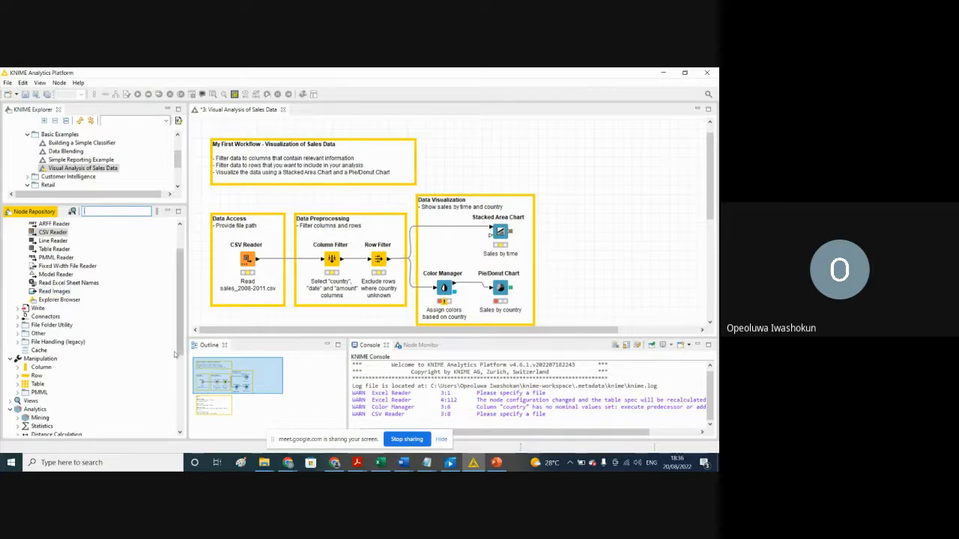
scroll(181, 357, "down", 1)
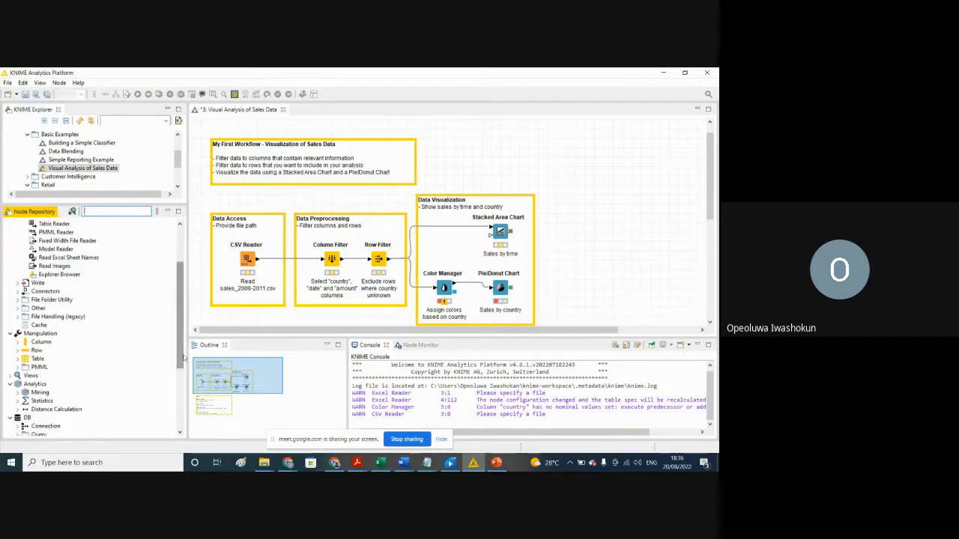
left_click(18, 402)
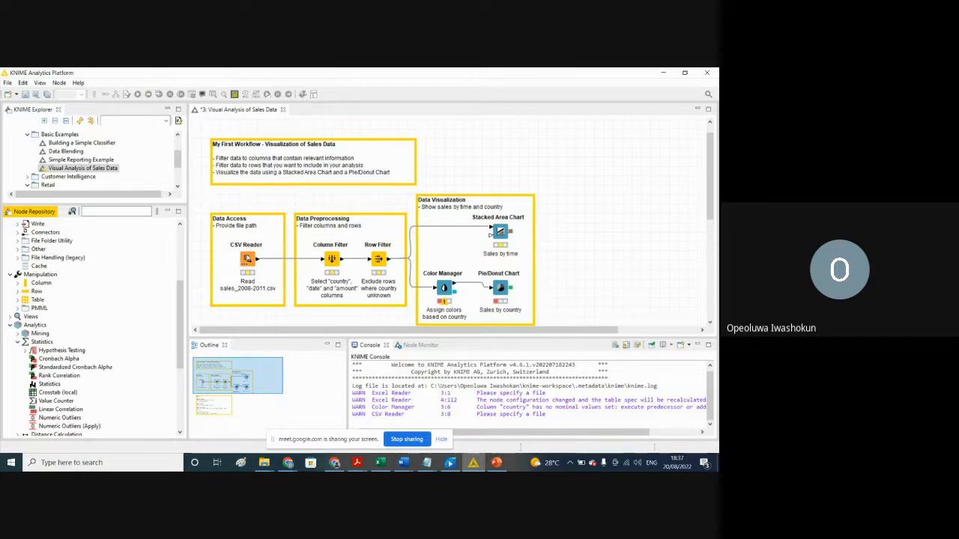
left_click(248, 259)
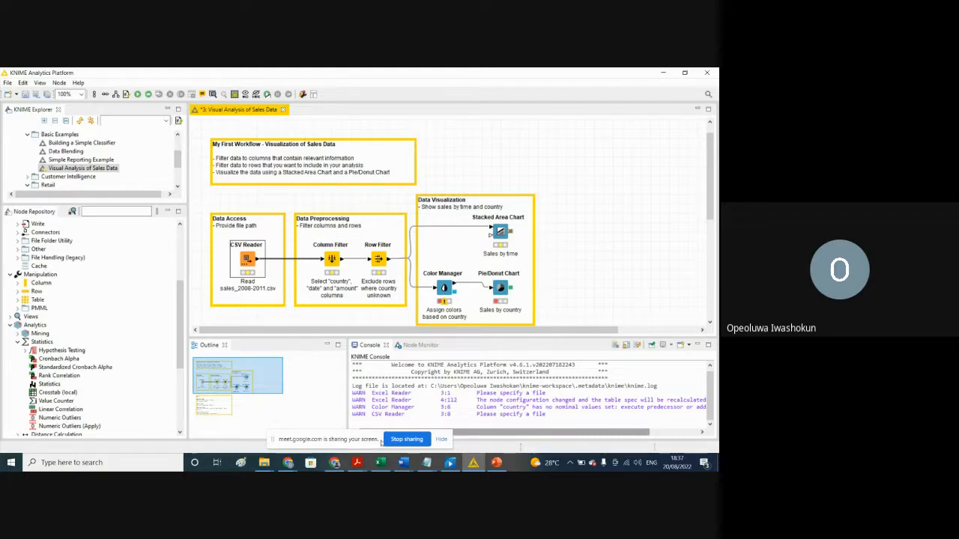
mouse_move(474, 462)
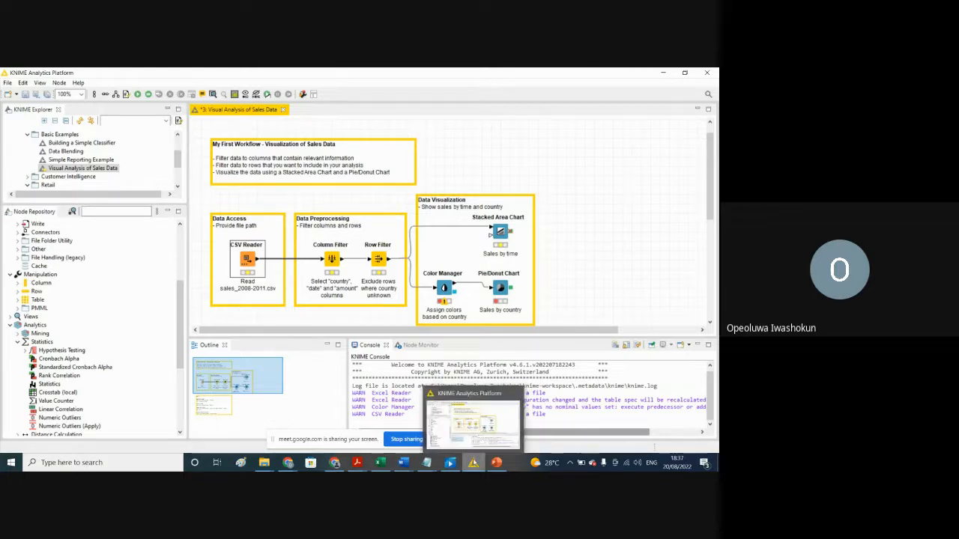
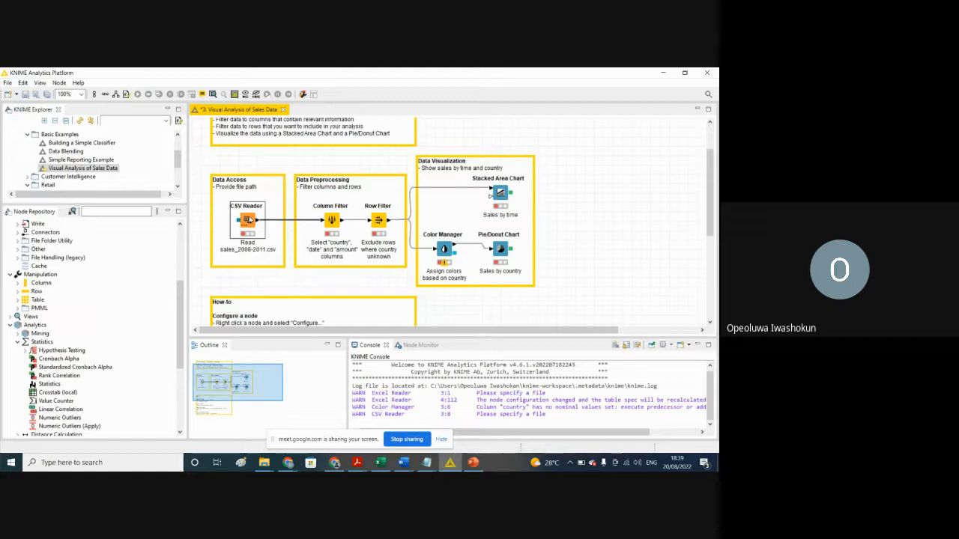
Step: Try to open the configuration dialog of the CSV Reader node in the Data Access box
double_click(247, 220)
left_click(710, 223)
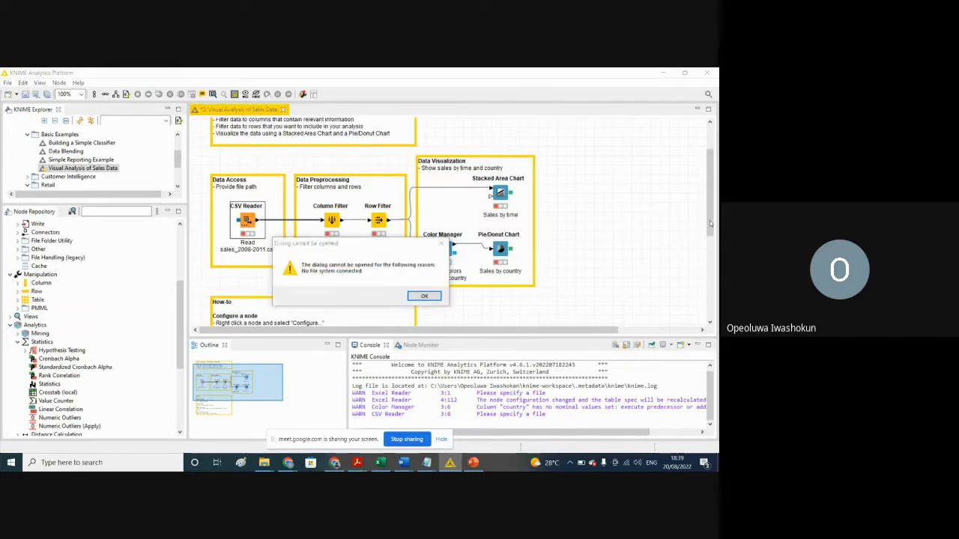
left_click(417, 297)
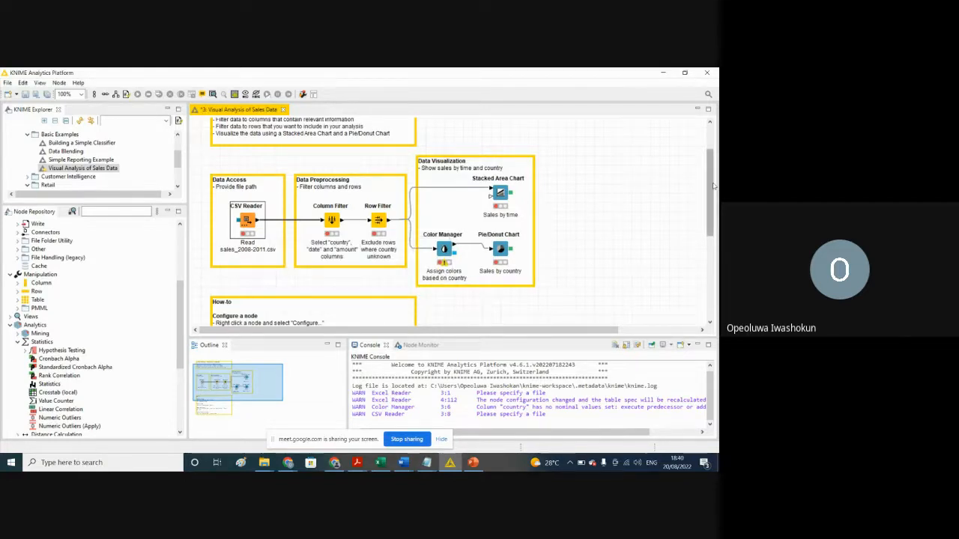
mouse_move(717, 187)
left_mouse_down()
mouse_move(718, 250)
mouse_move(717, 206)
left_mouse_up()
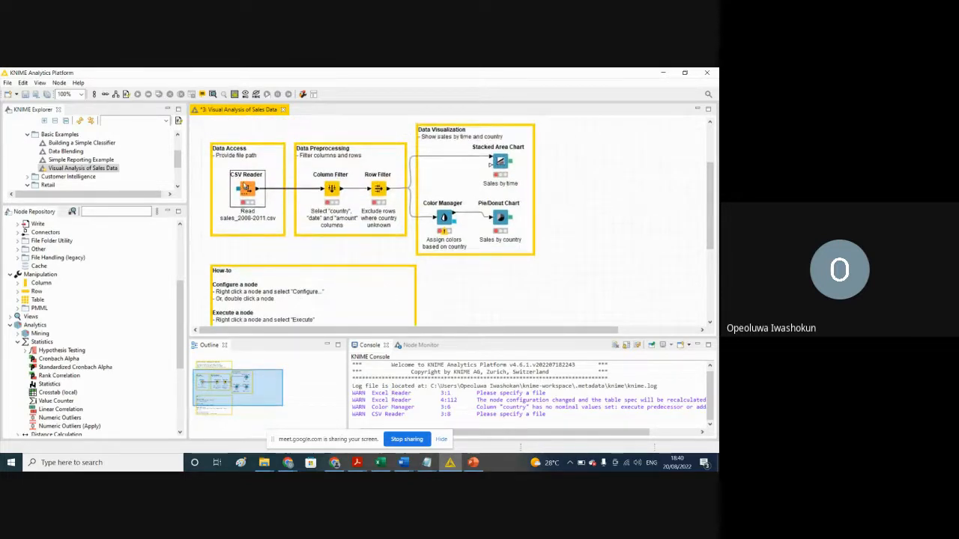
right_click(245, 186)
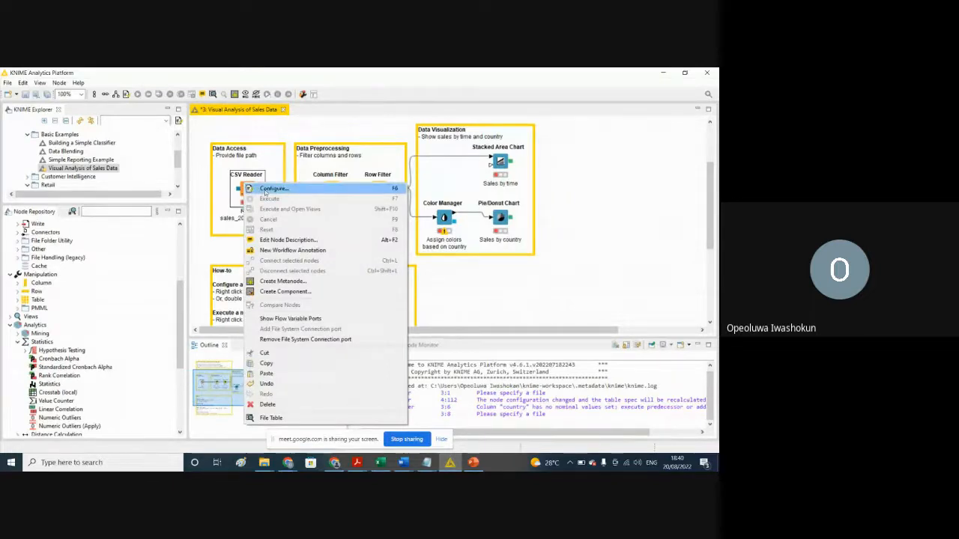
left_click(263, 188)
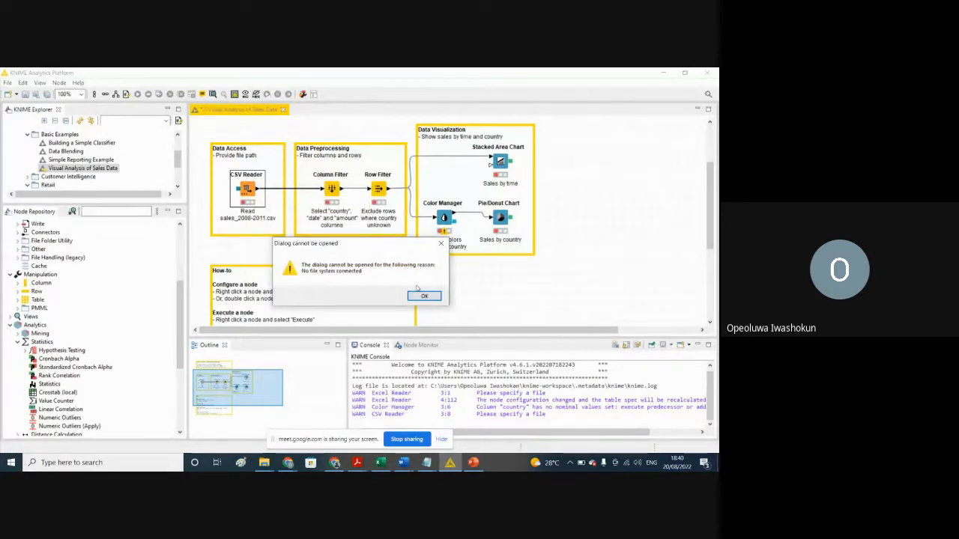
left_click(423, 296)
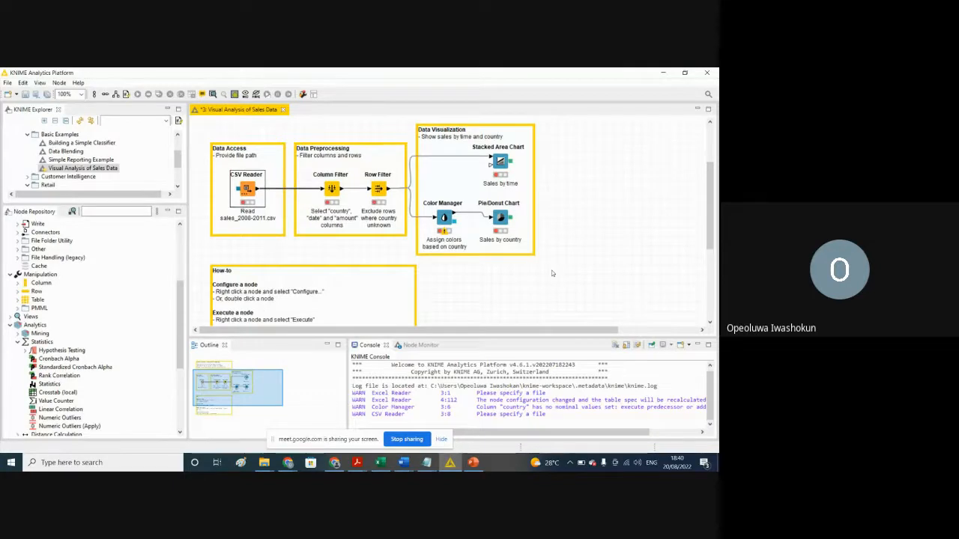
left_click(628, 250)
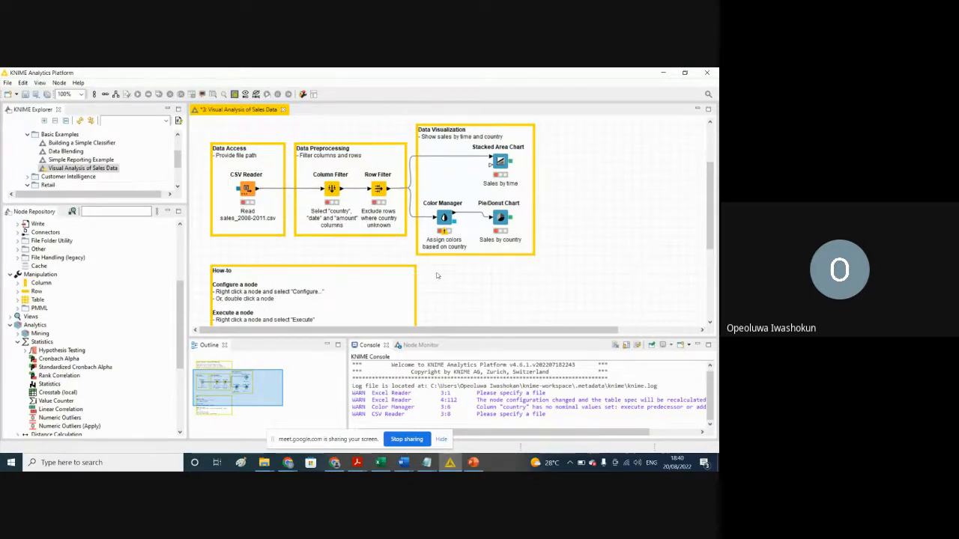
Step: Remove and re-add the File System Connection port on the Data Access CSV Reader, and try to open the node's configuration again
left_click(246, 193)
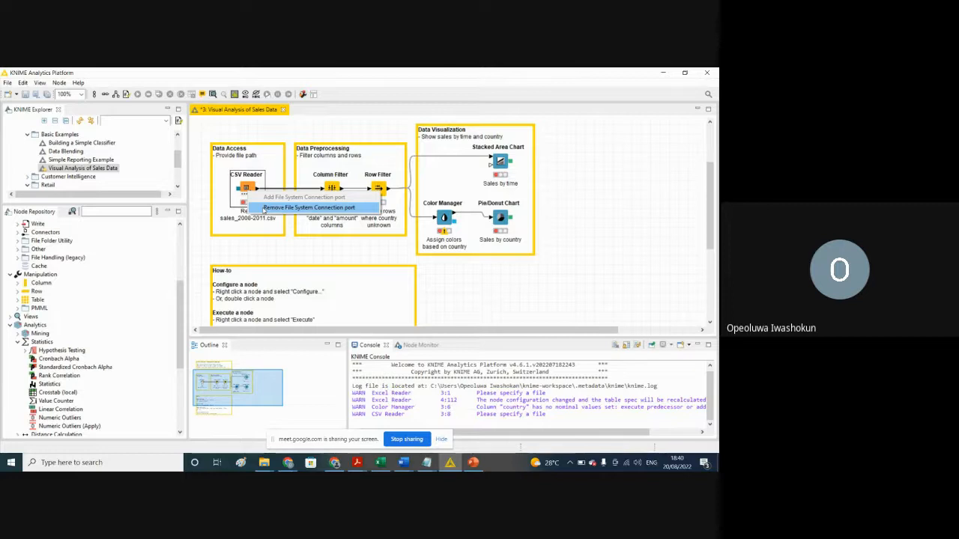
left_click(263, 209)
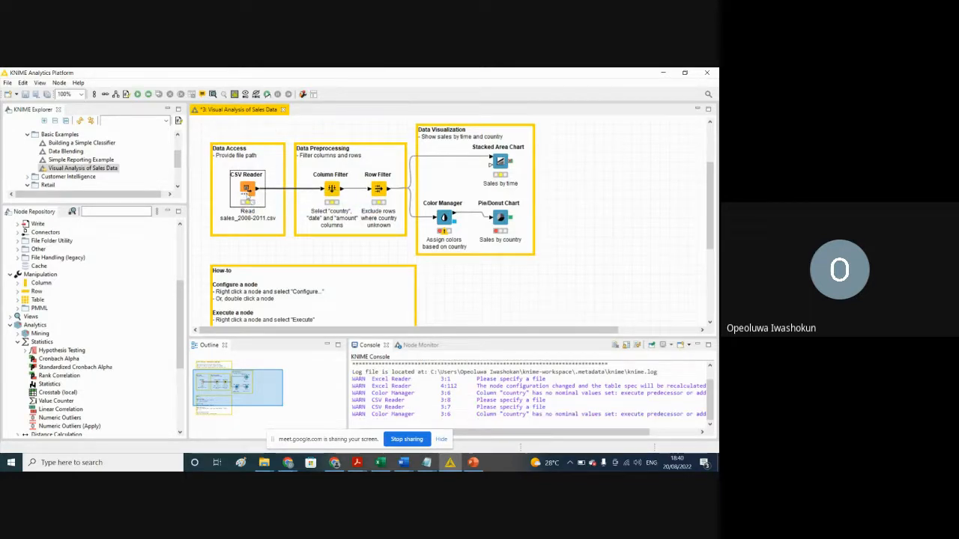
left_click(247, 194)
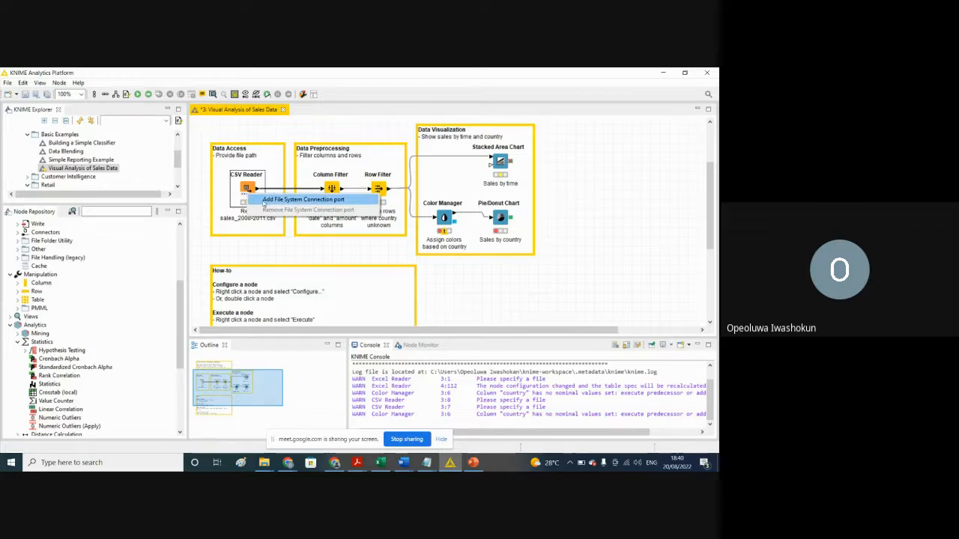
left_click(264, 203)
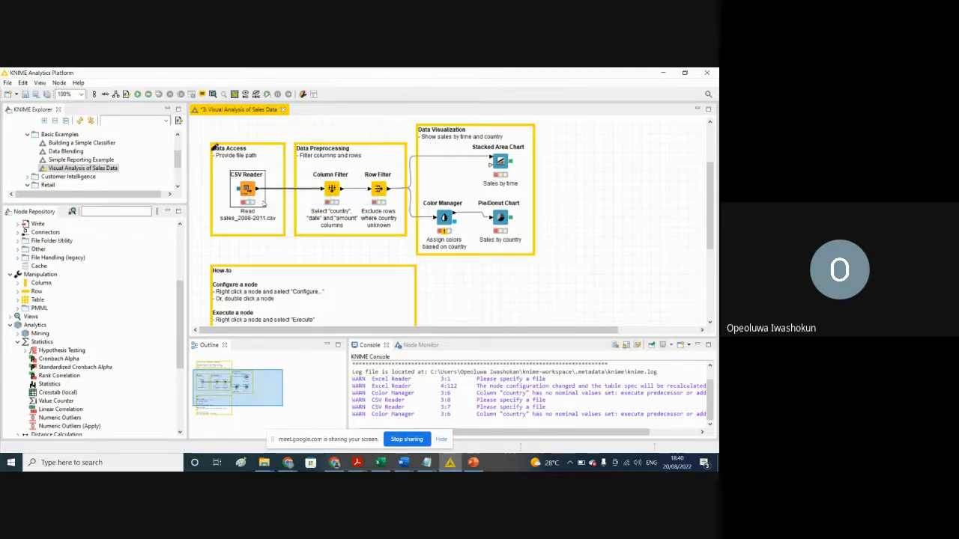
double_click(246, 188)
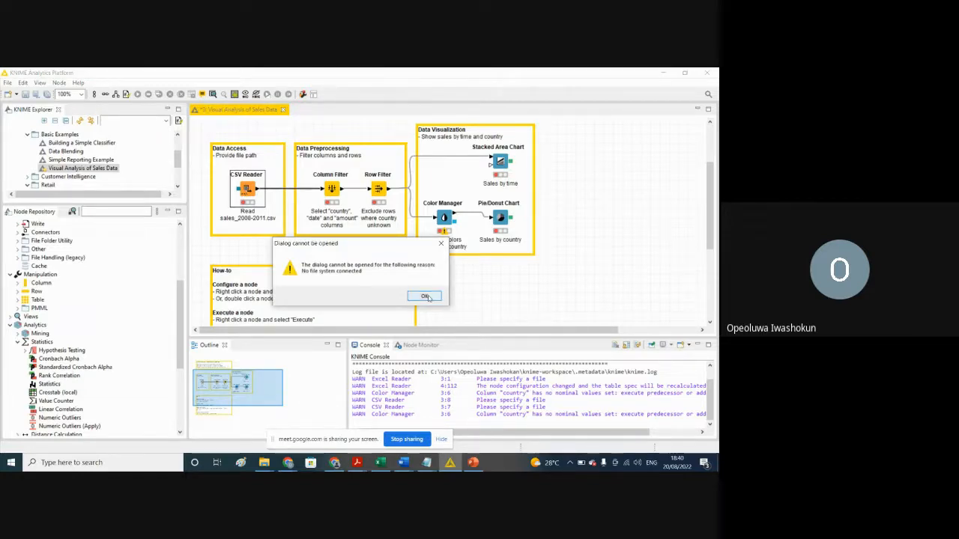
left_click(424, 297)
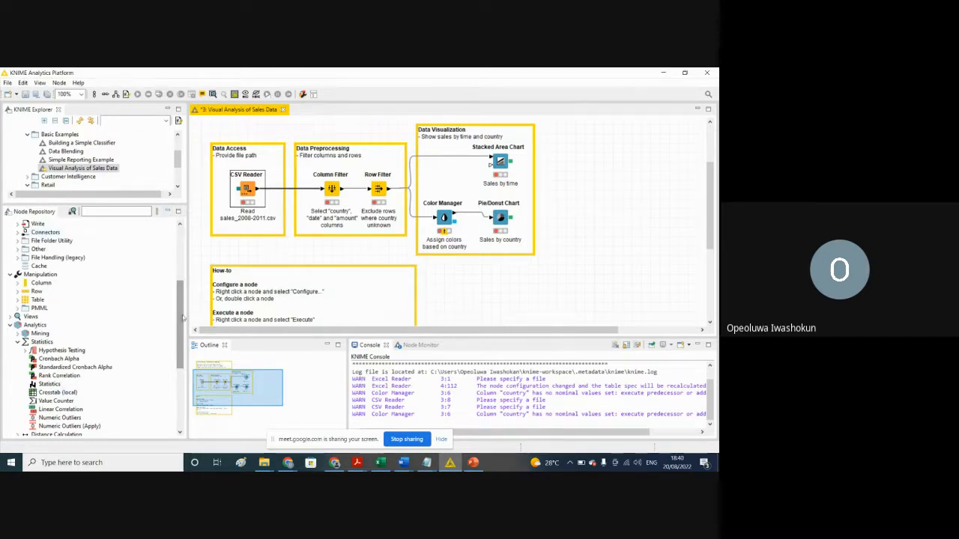
Step: Place another CSV Reader node below the Data Visualization box and view its configuration dialog without changing any settings
left_click_drag(183, 319, 178, 267)
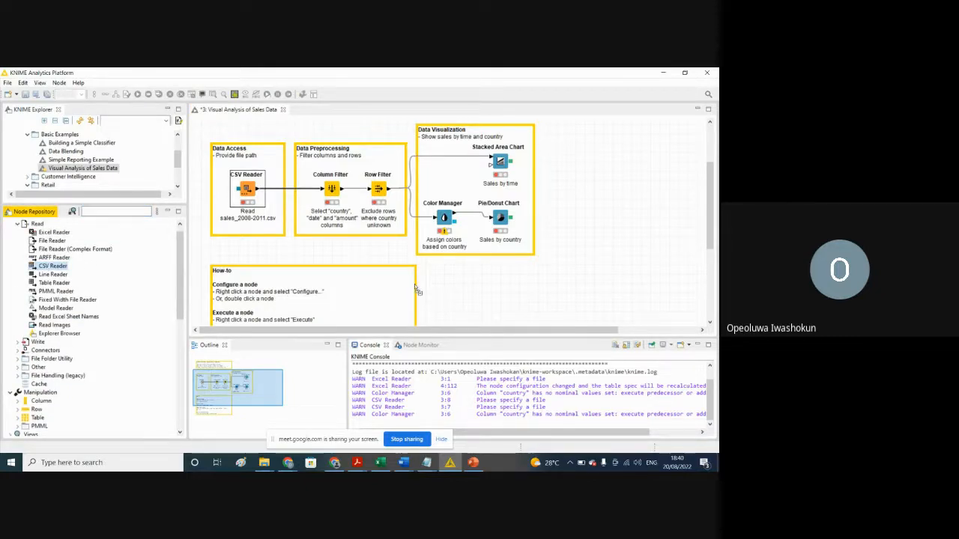
left_click_drag(442, 296, 442, 295)
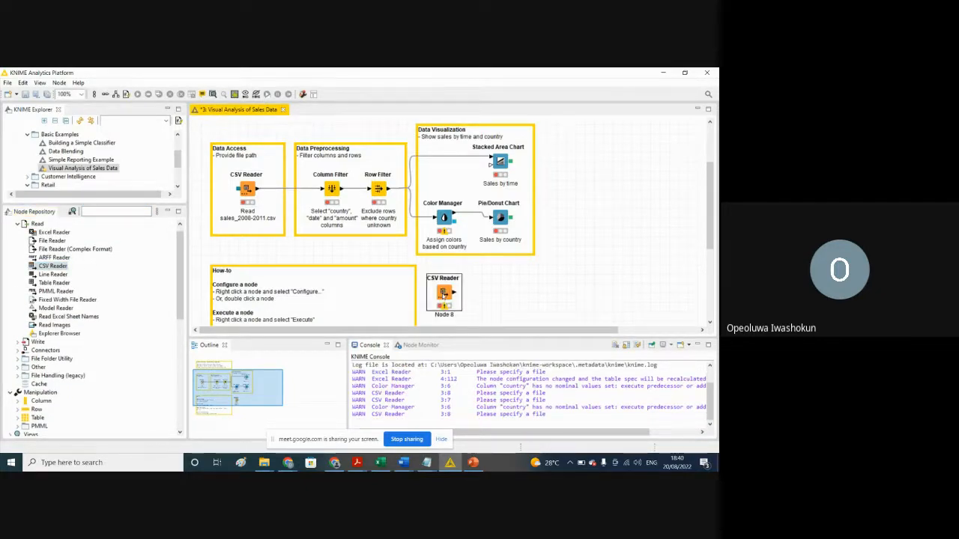
right_click(443, 295)
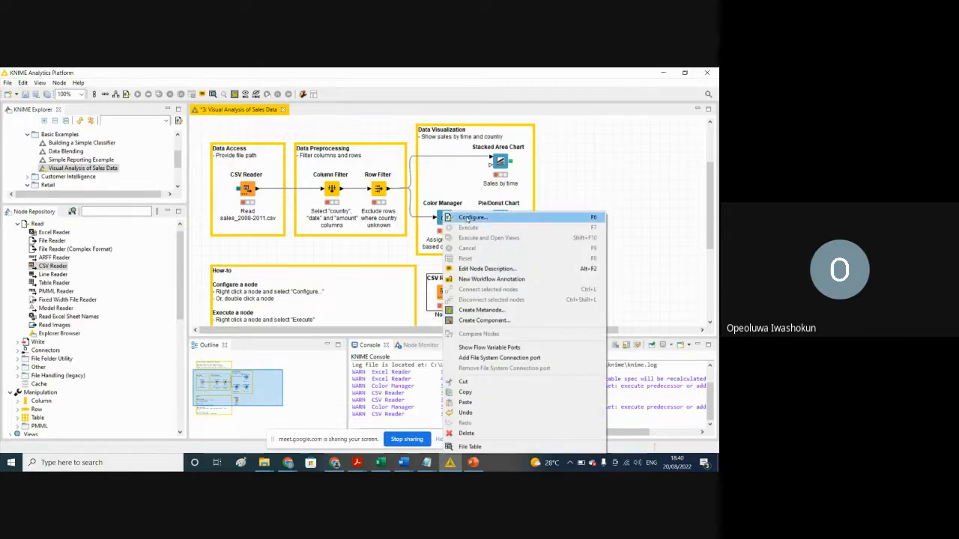
left_click(466, 218)
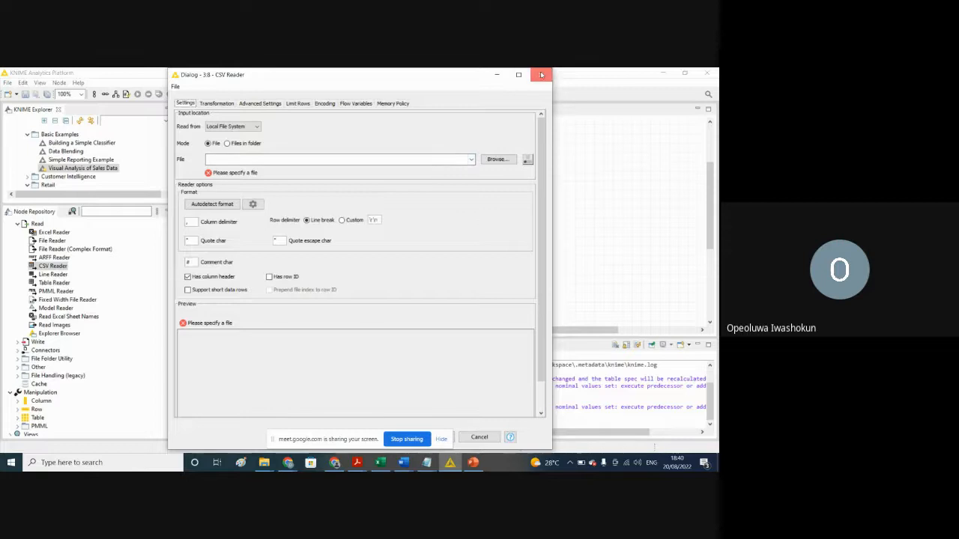
left_click(541, 75)
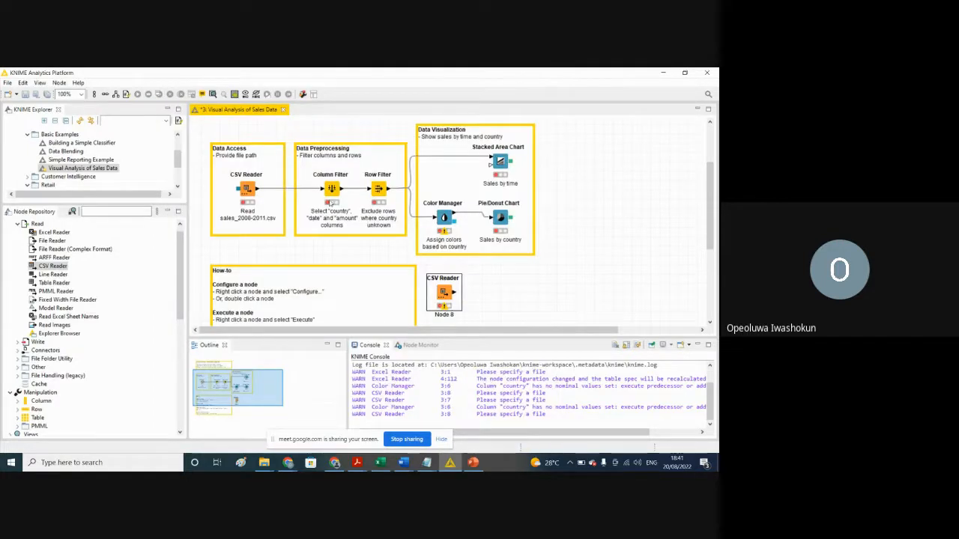
Step: Delete the extra CSV Reader node below the Data Visualization box from the workflow
right_click(247, 211)
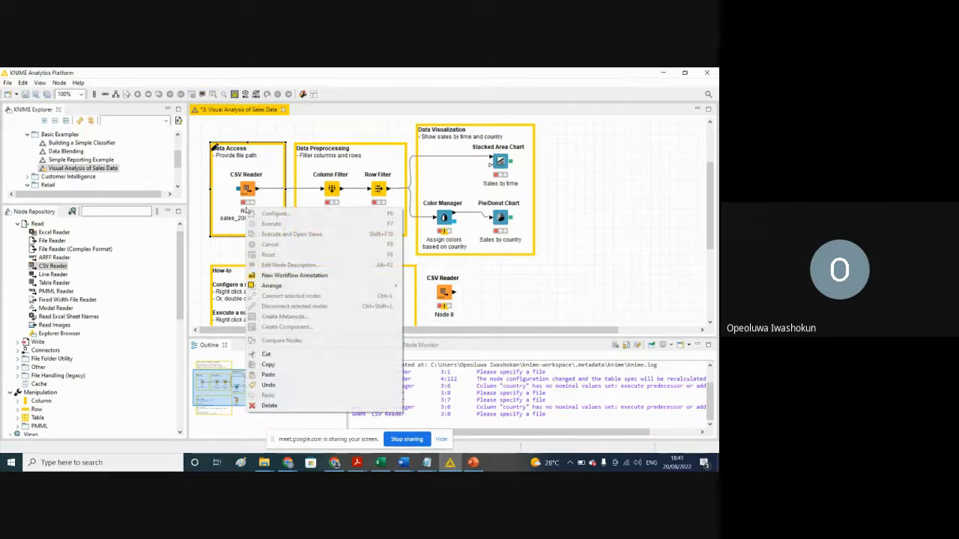
left_click(443, 292)
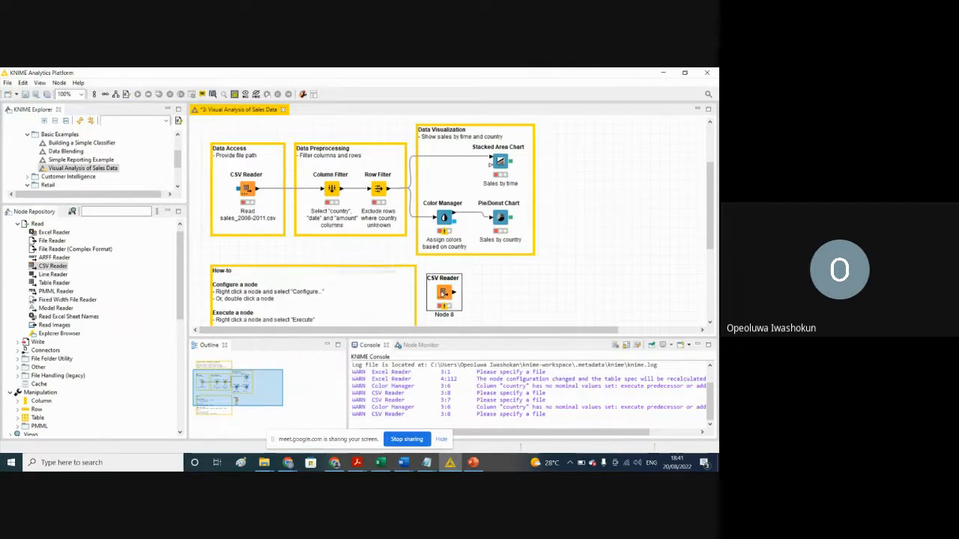
key("Delete")
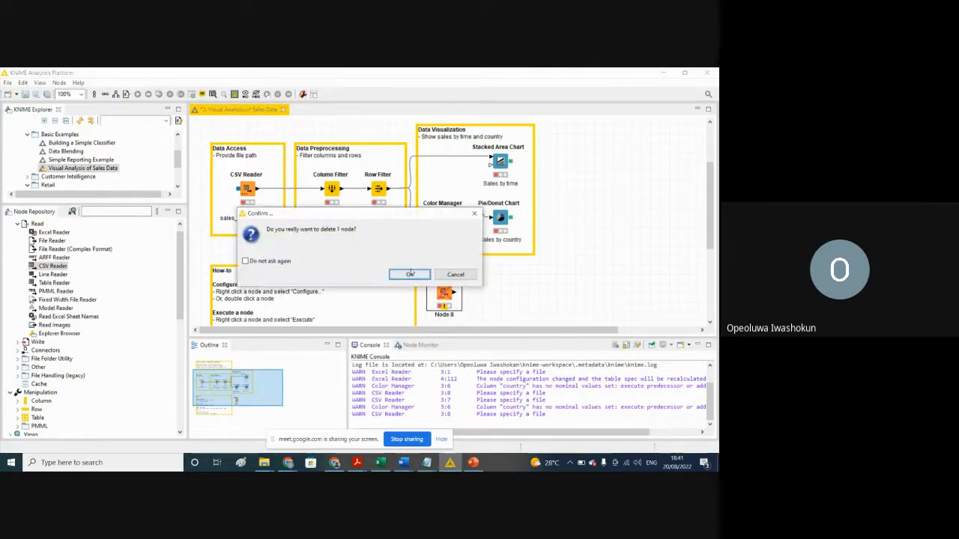
left_click(409, 275)
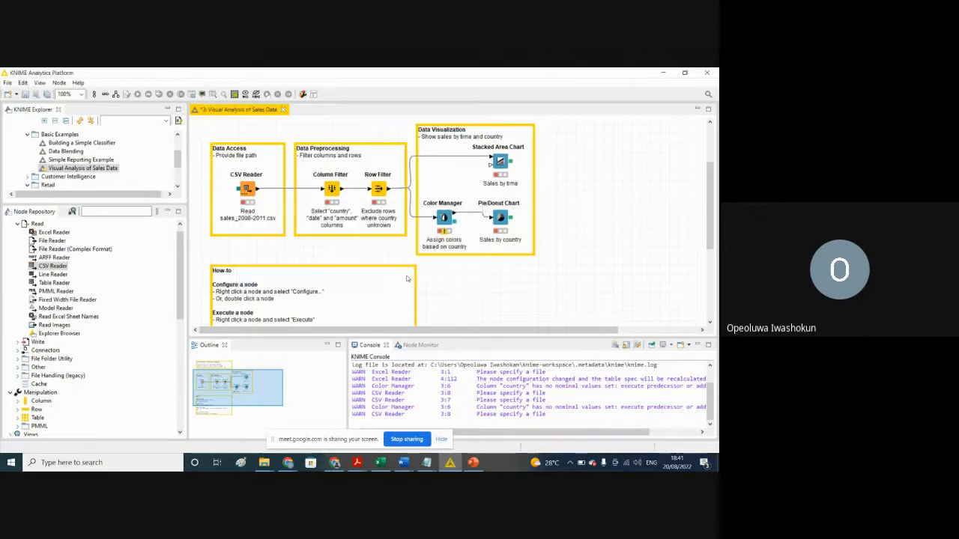
Step: Retry configuring the CSV Reader node in the Data Access box, and check the available actions for the Visual Analysis of Sales Data workflow
left_click(247, 188)
right_click(248, 188)
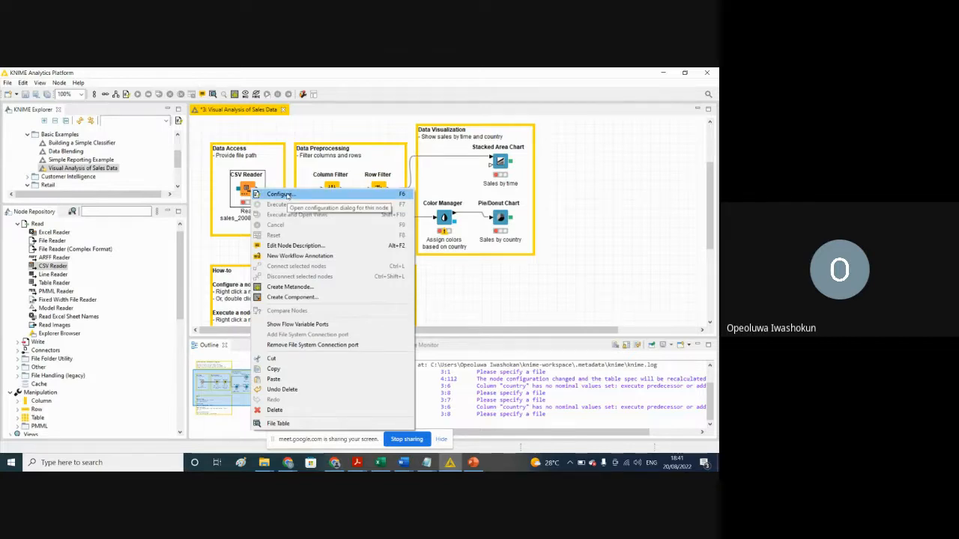
left_click(289, 195)
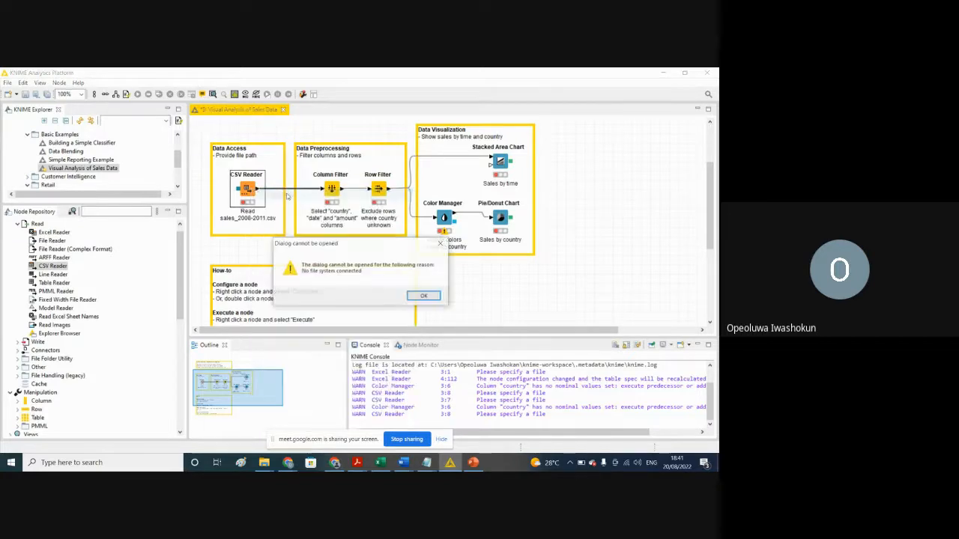
left_click(424, 297)
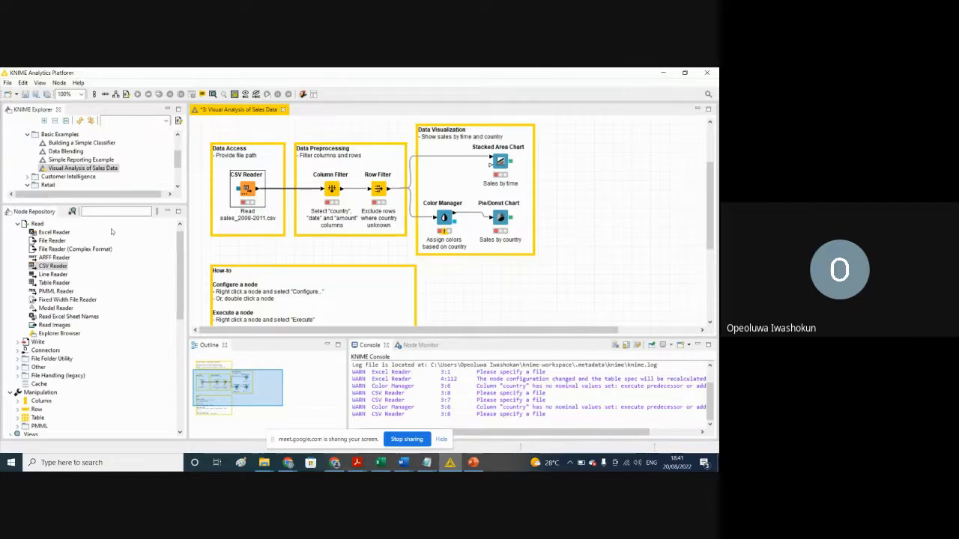
right_click(104, 171)
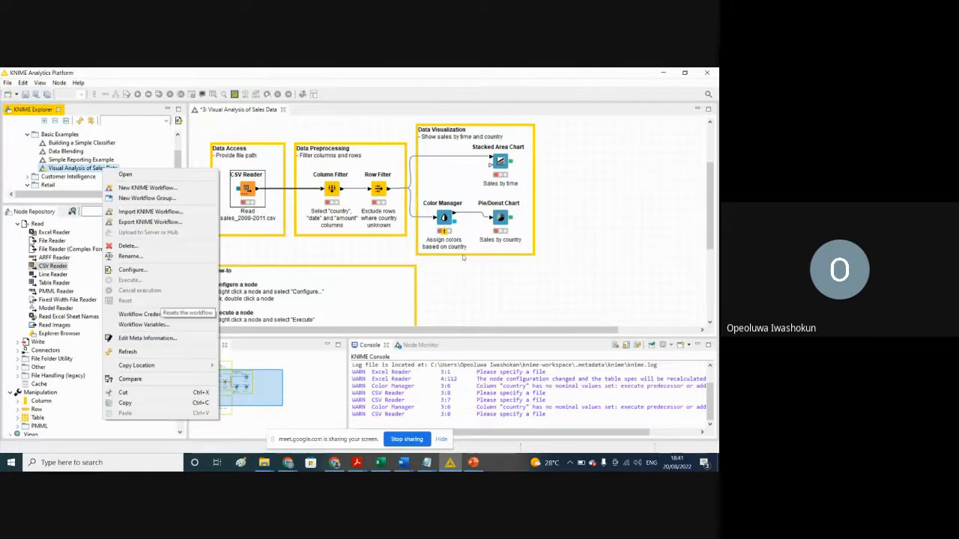
left_click(488, 314)
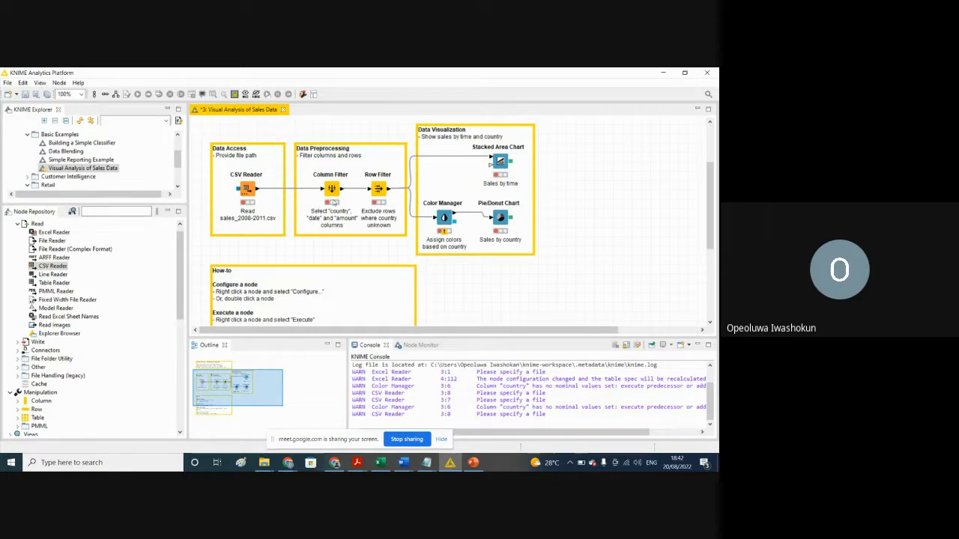
Step: Expand the Customer Intelligence and Churn Prediction folders and open the Building a Churn Prediction Model workflow
left_click(332, 190)
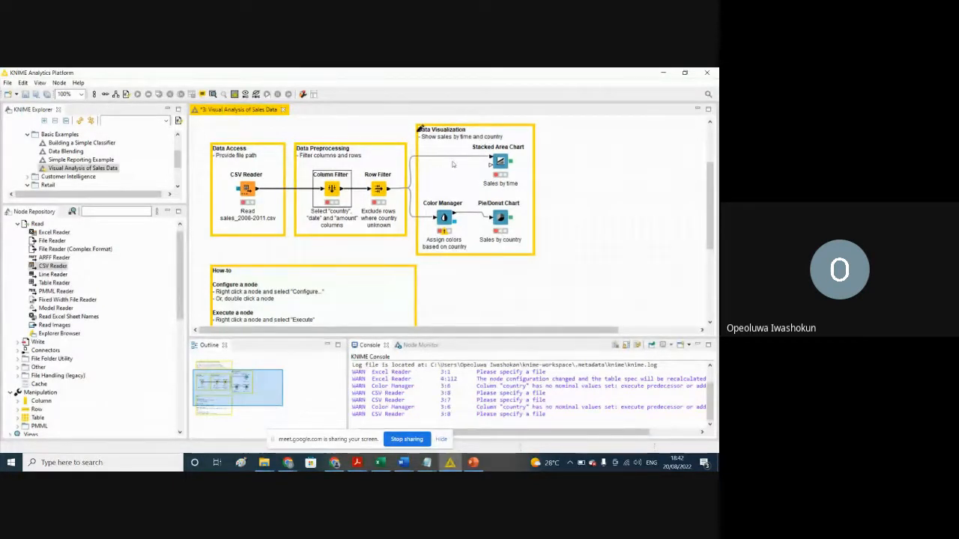
left_click_drag(177, 160, 177, 168)
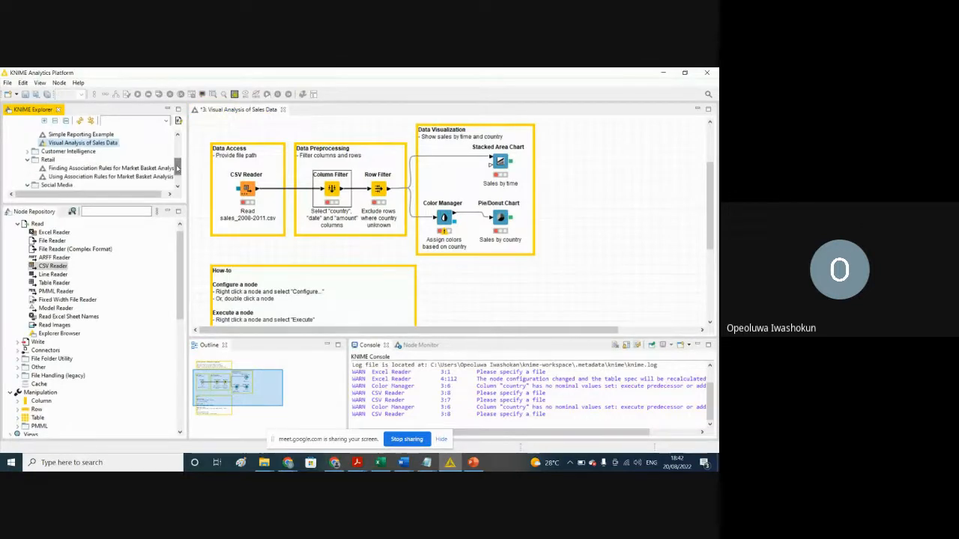
left_click(28, 152)
left_click(66, 160)
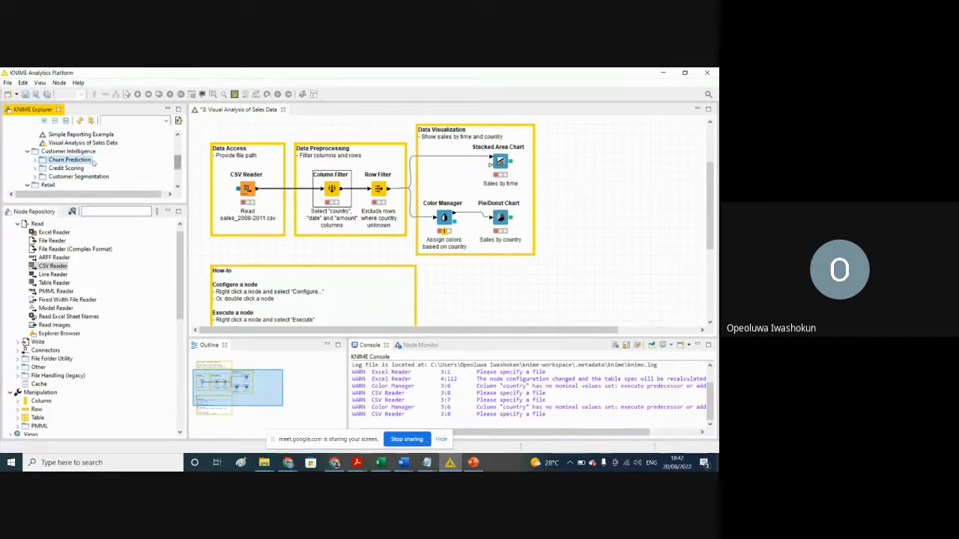
double_click(84, 161)
double_click(98, 168)
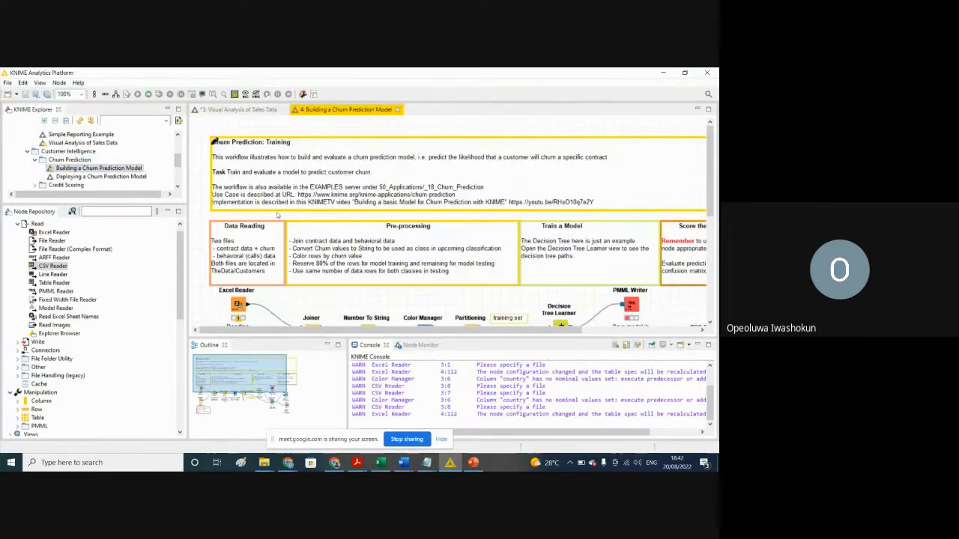
Step: Examine the churn prediction workflow's description and its data reading, pre-processing, training and scoring nodes
left_click_drag(713, 188, 715, 200)
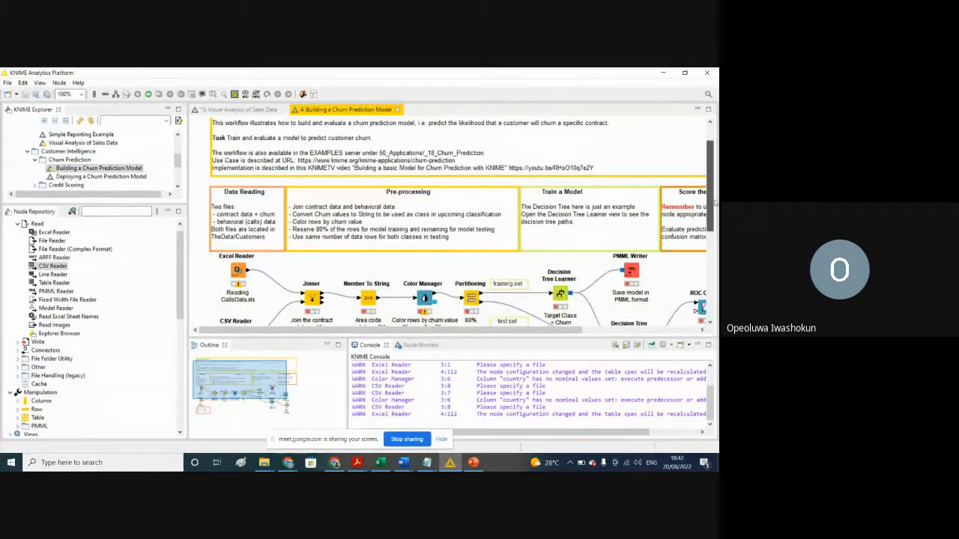
left_click_drag(715, 201, 707, 171)
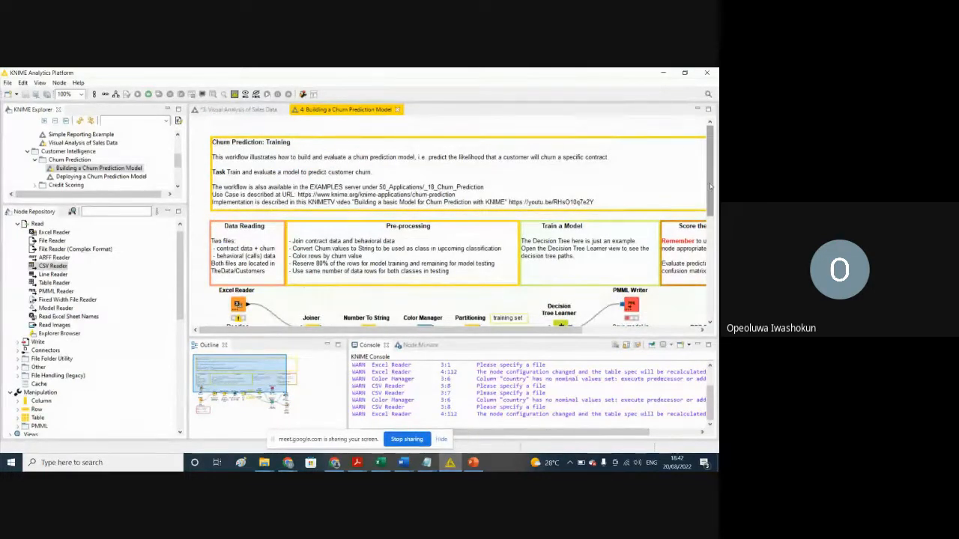
left_click_drag(709, 184, 715, 214)
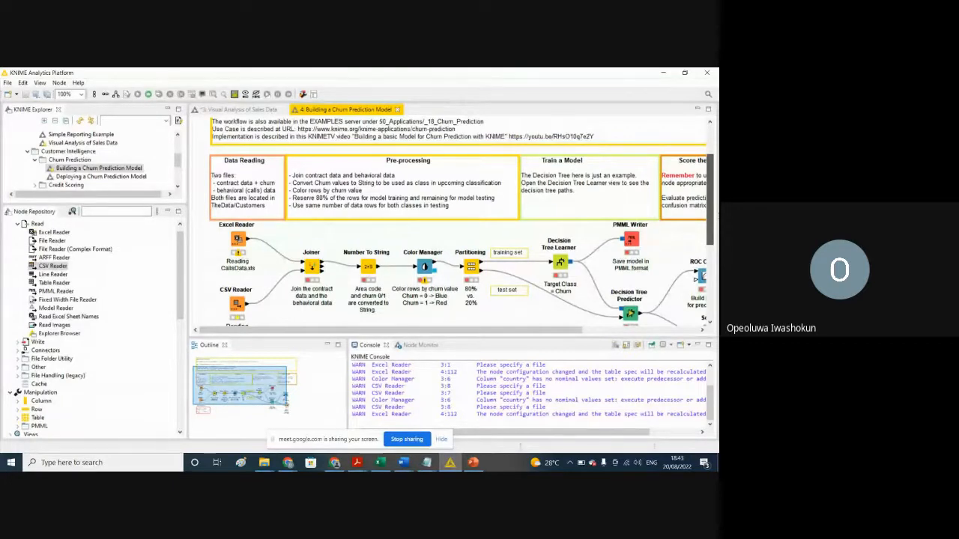
scroll(449, 225, "down", 2)
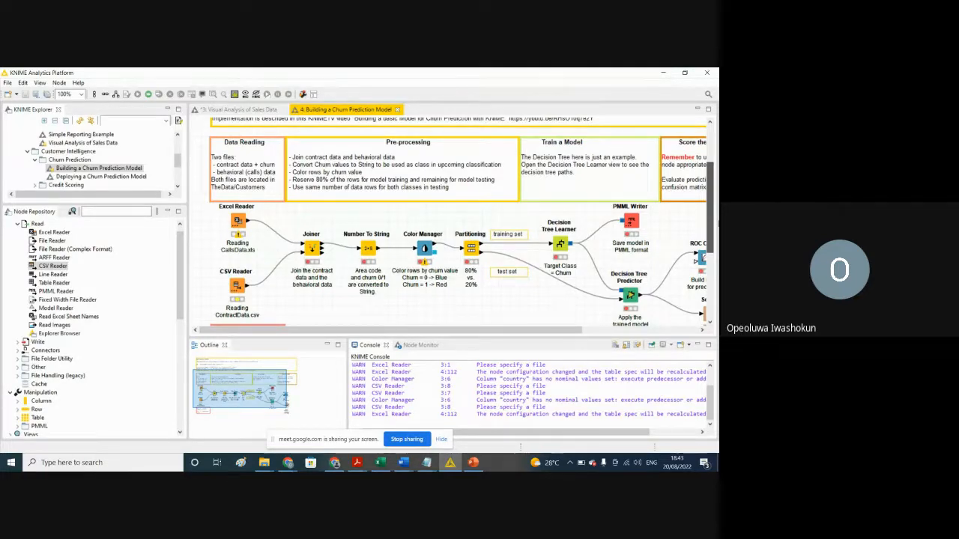
Step: Examine the rest of the churn prediction workflow, through to its PMML Writer, ROC Curve and Scorer nodes
left_click_drag(718, 223, 719, 224)
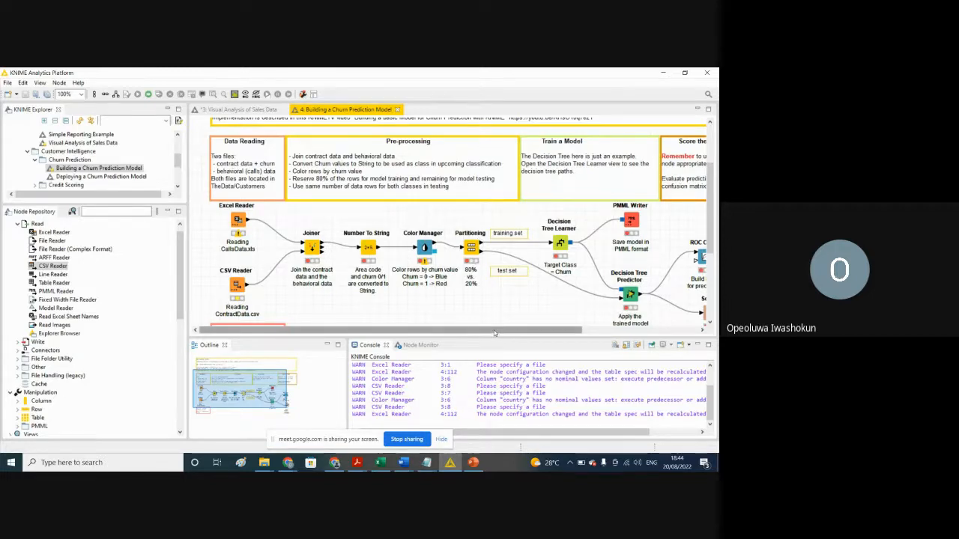
left_click_drag(494, 333, 571, 333)
mouse_move(711, 227)
left_mouse_down()
mouse_move(711, 256)
mouse_move(708, 239)
left_mouse_up()
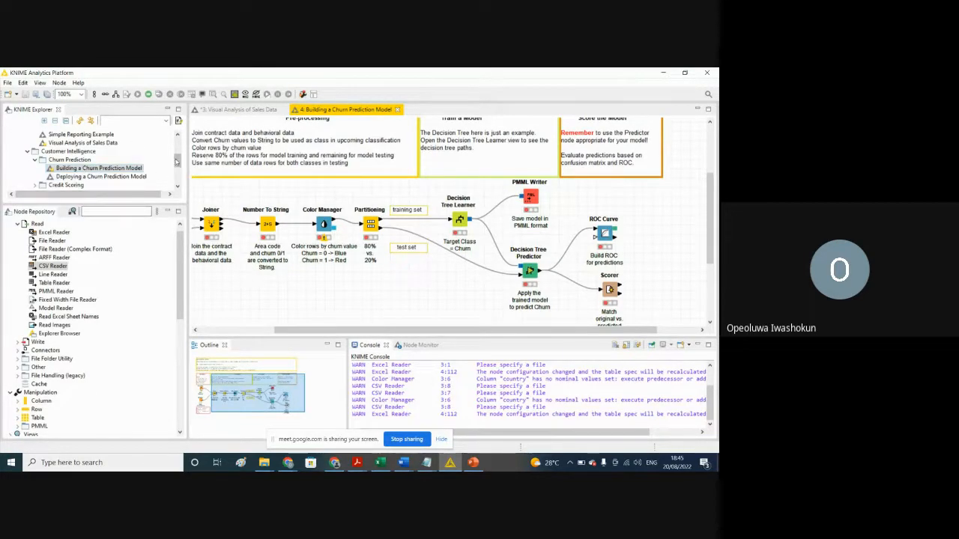
Step: Start creating a new KNIME workflow with the New KNIME Workflow wizard
left_click_drag(178, 160, 177, 168)
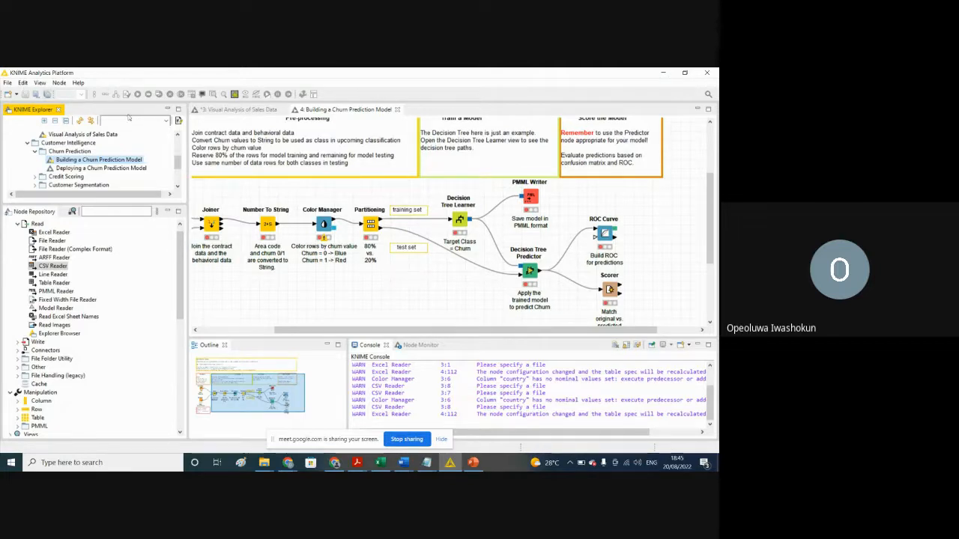
left_click(8, 82)
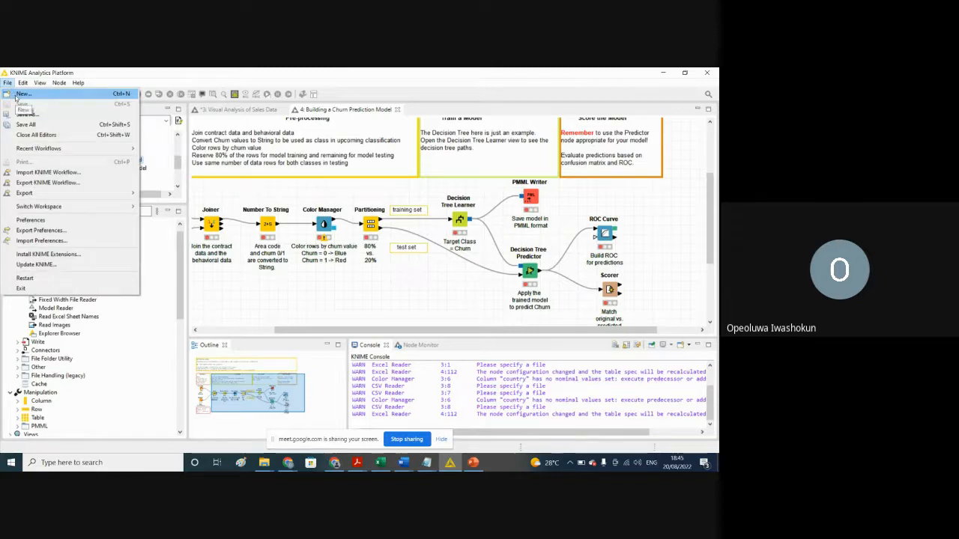
left_click(17, 95)
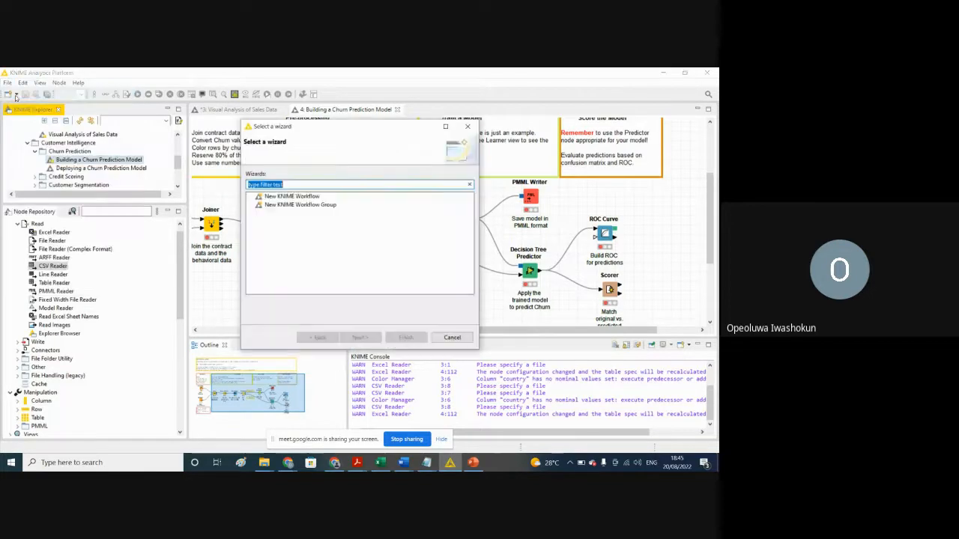
left_click(300, 197)
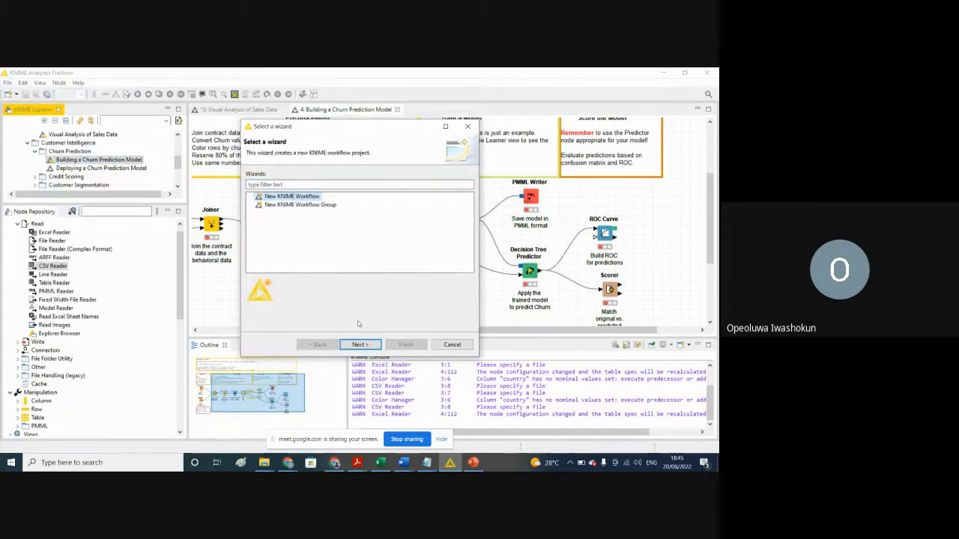
left_click(361, 345)
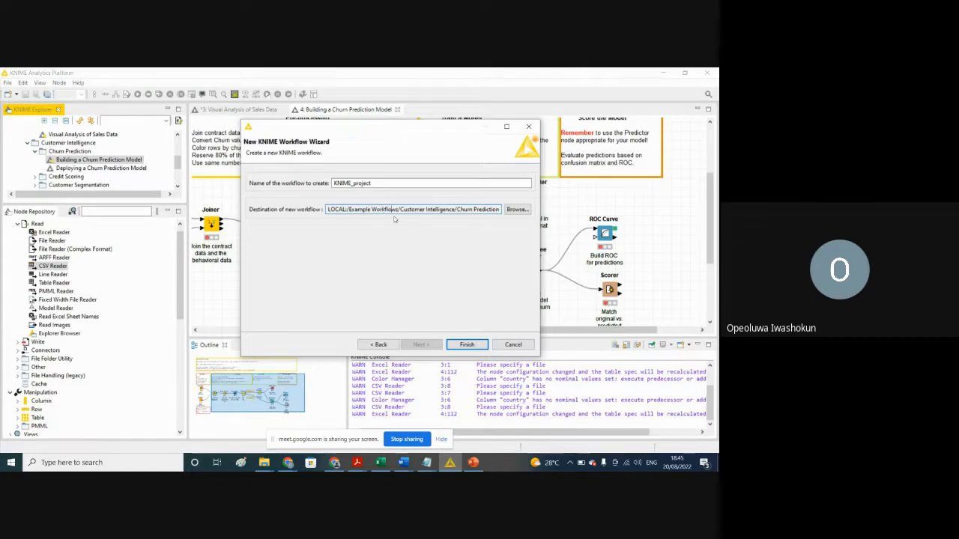
Step: Name the new workflow MyFirstWorkflow
left_click(376, 183)
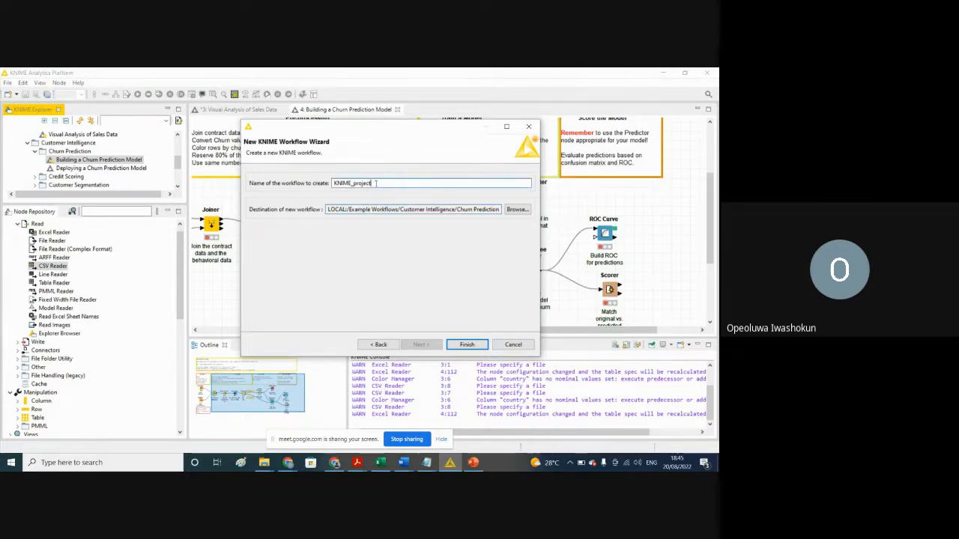
left_click_drag(376, 183, 220, 140)
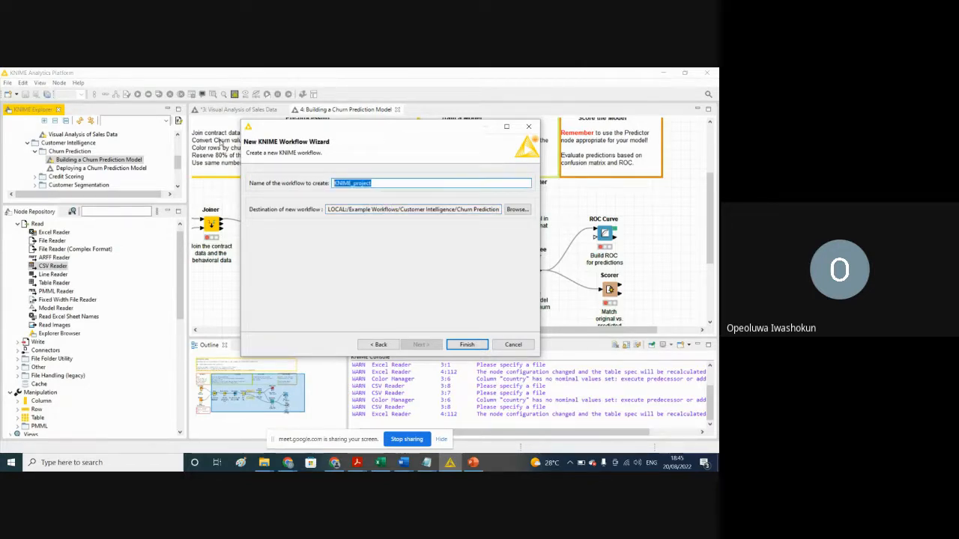
type("Simple")
key("BackSpace")
key("BackSpace")
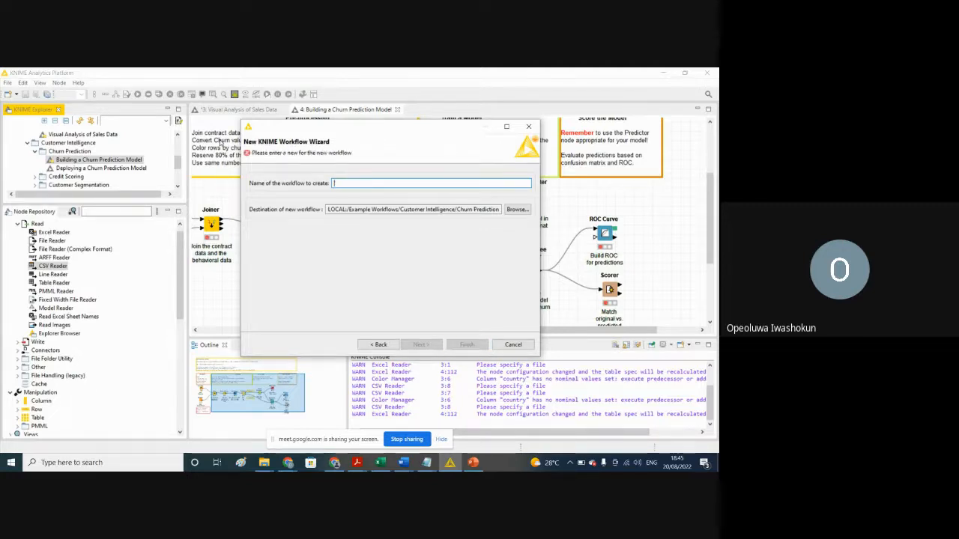
type("MyFirs")
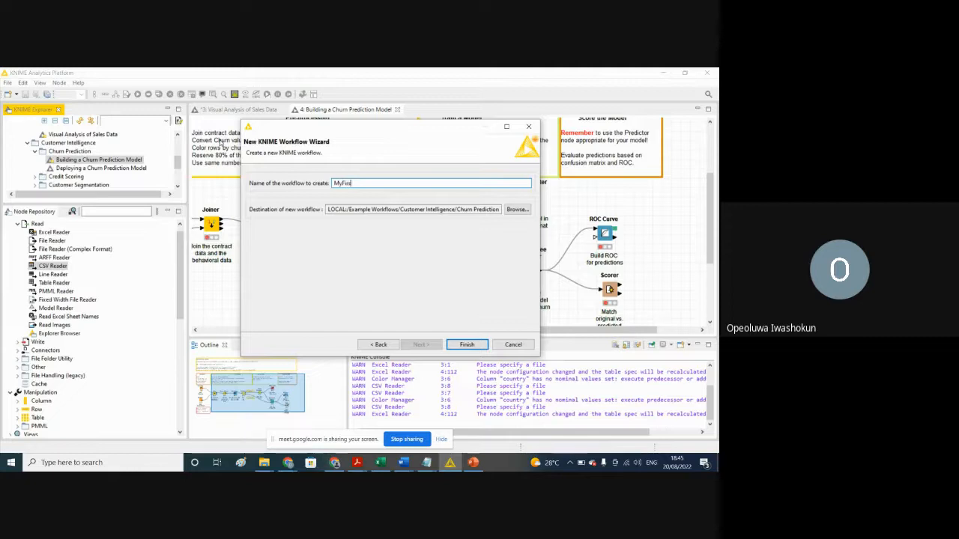
type("tWorkflow")
Step: Look through the local workspace's destination folders, then create the workflow in the preset Churn Prediction folder
left_click(514, 209)
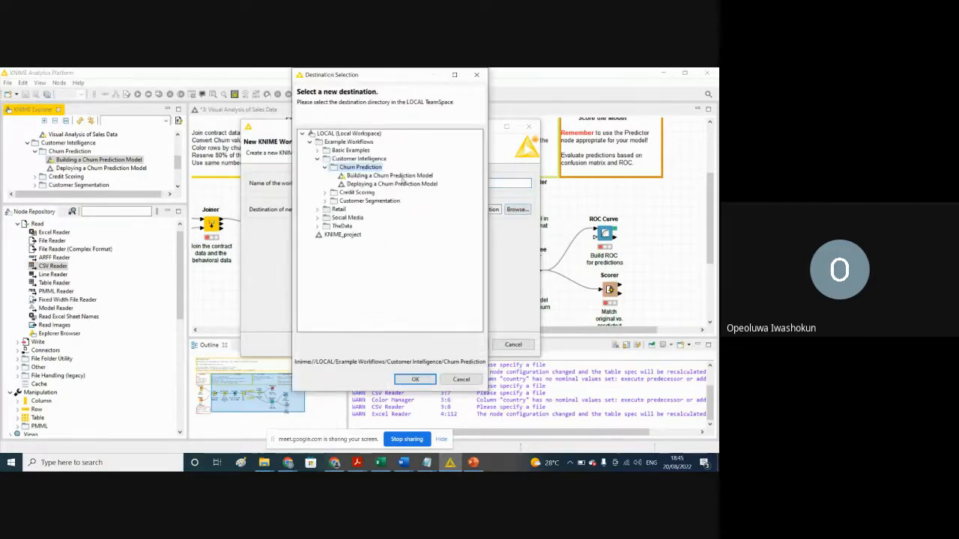
left_click(302, 134)
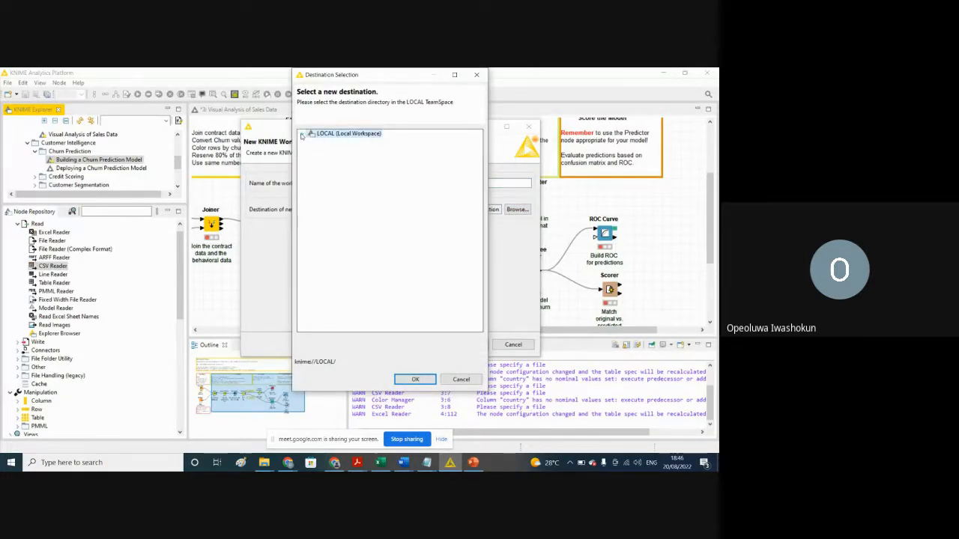
left_click(302, 134)
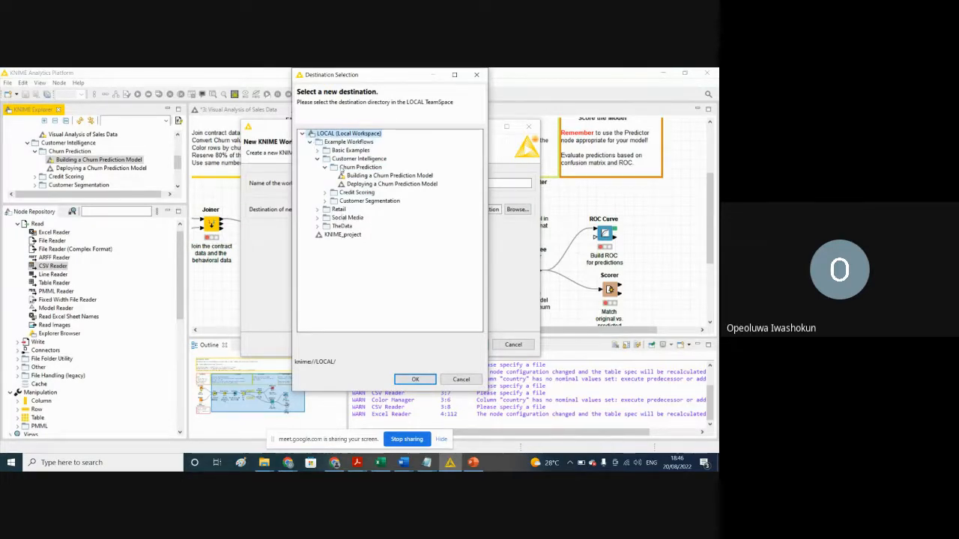
left_click(309, 142)
left_click(310, 143)
left_click(302, 133)
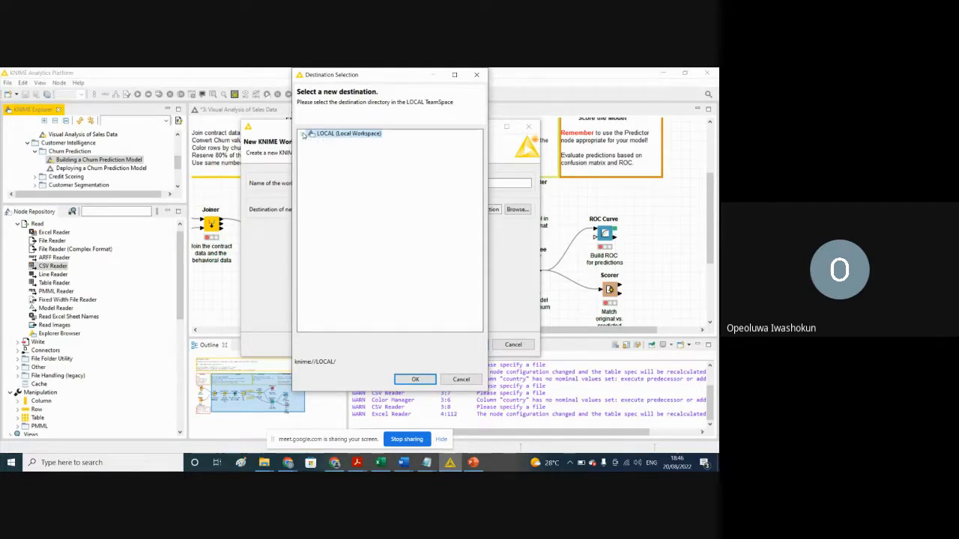
left_click(303, 134)
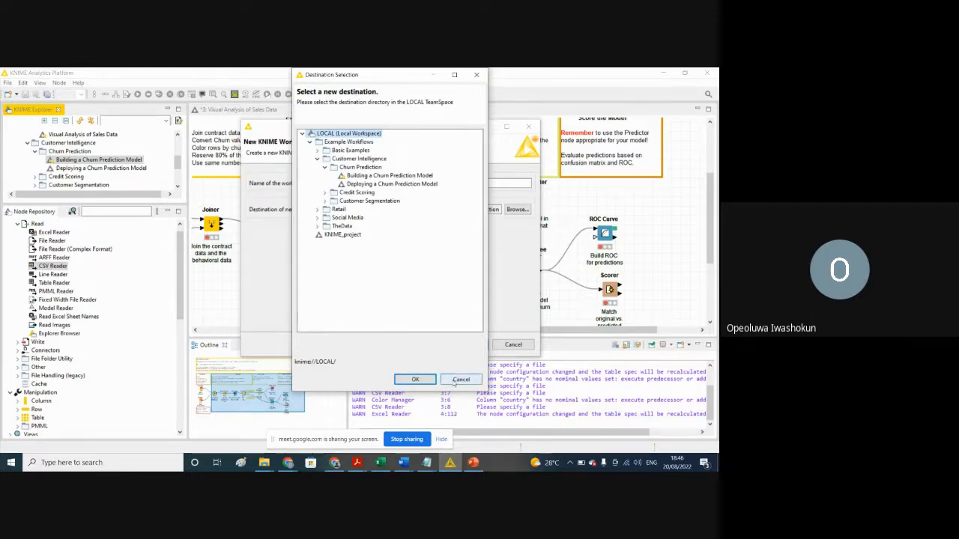
left_click(461, 379)
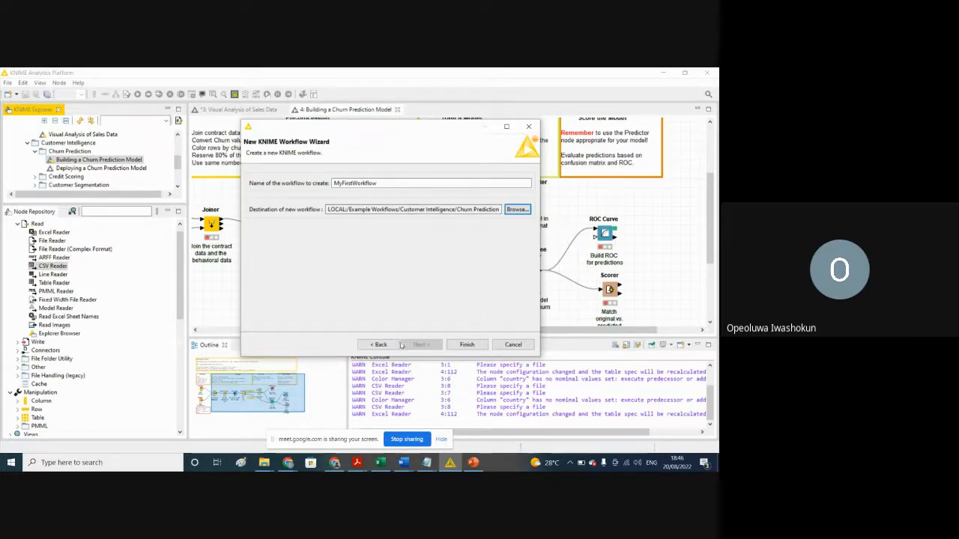
left_click(467, 345)
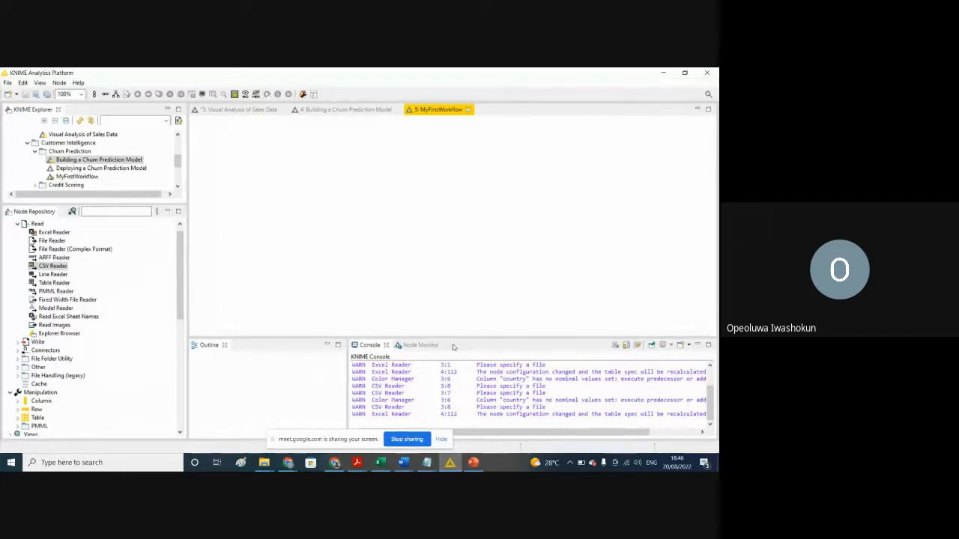
Step: Revisit the open Building a Churn Prediction Model and Visual Analysis of Sales Data workflows, and review the example workflows in the explorer
left_click(373, 113)
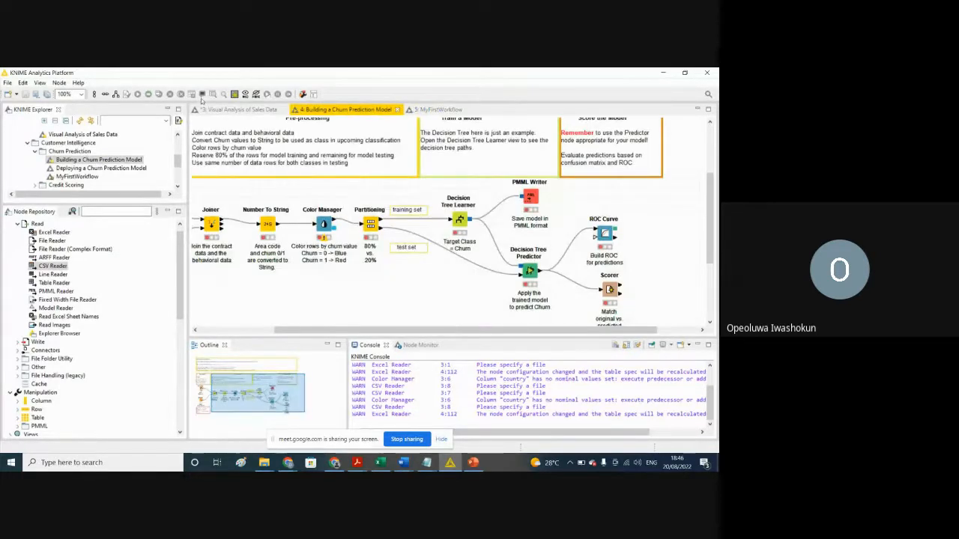
left_click(229, 109)
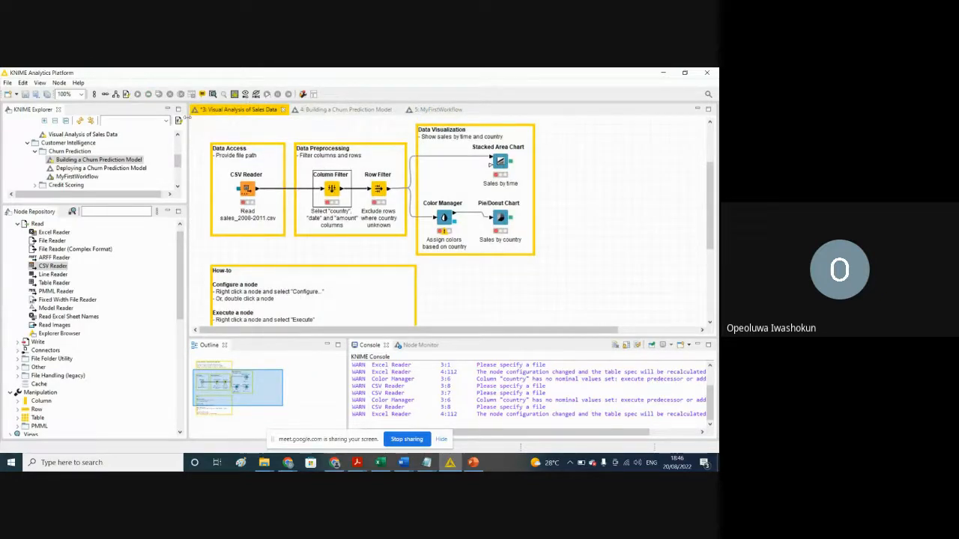
left_click_drag(178, 161, 179, 144)
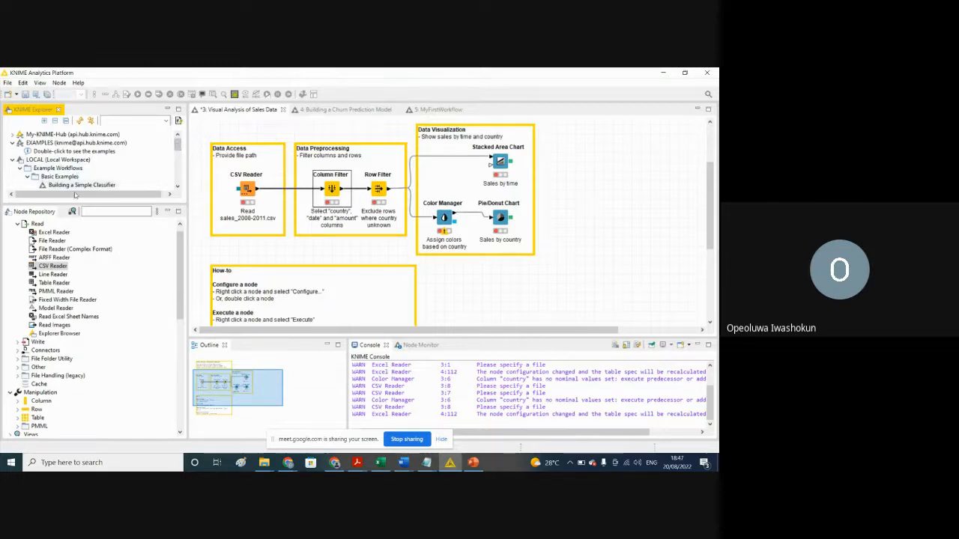
left_click_drag(177, 145, 177, 156)
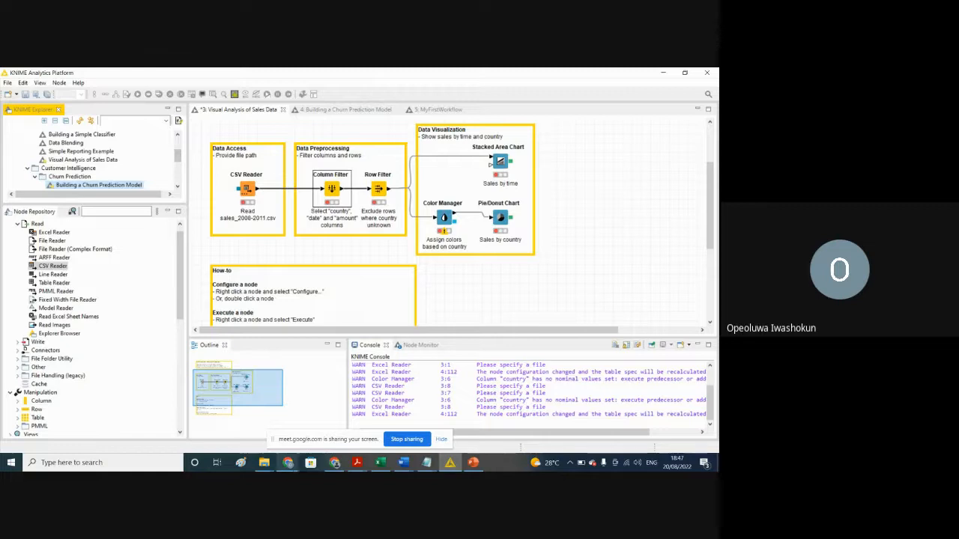
Step: Bring up the empty MyFirstWorkflow, and view the dataset files in the titanic folder under Downloads in File Explorer
left_click(263, 462)
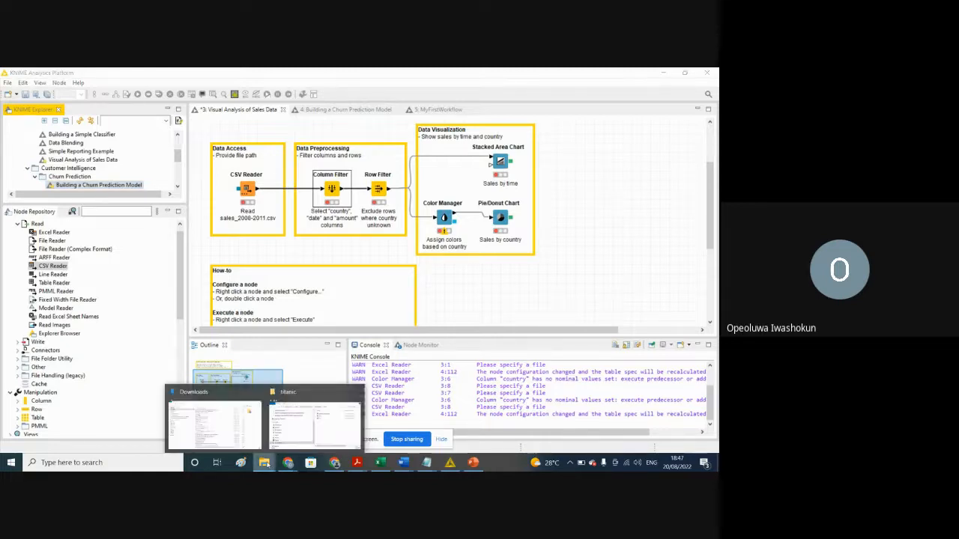
mouse_move(223, 425)
left_click(459, 109)
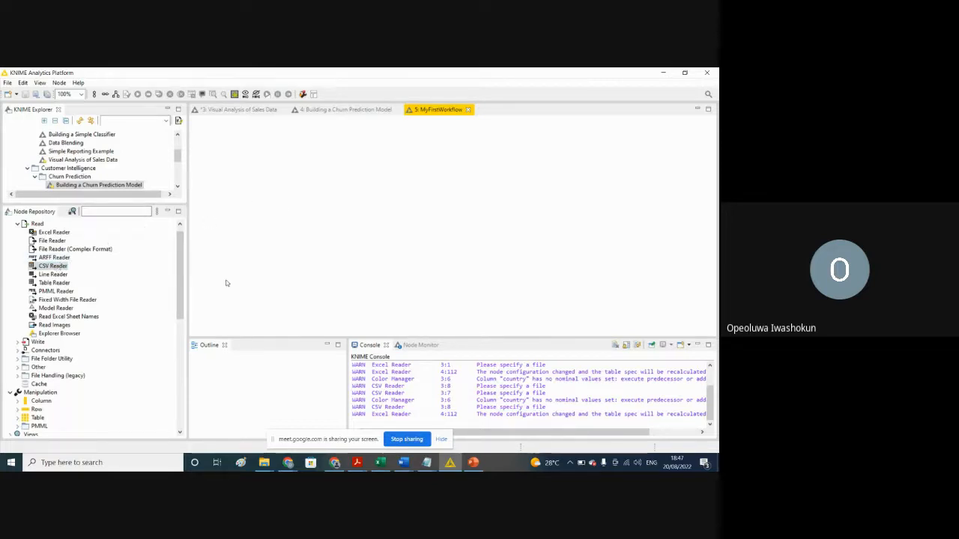
mouse_move(264, 462)
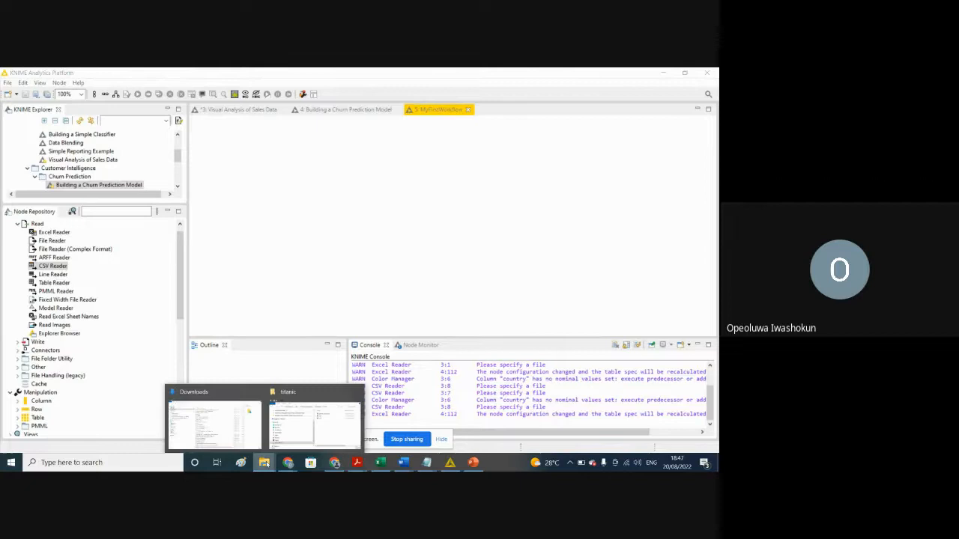
left_click(232, 436)
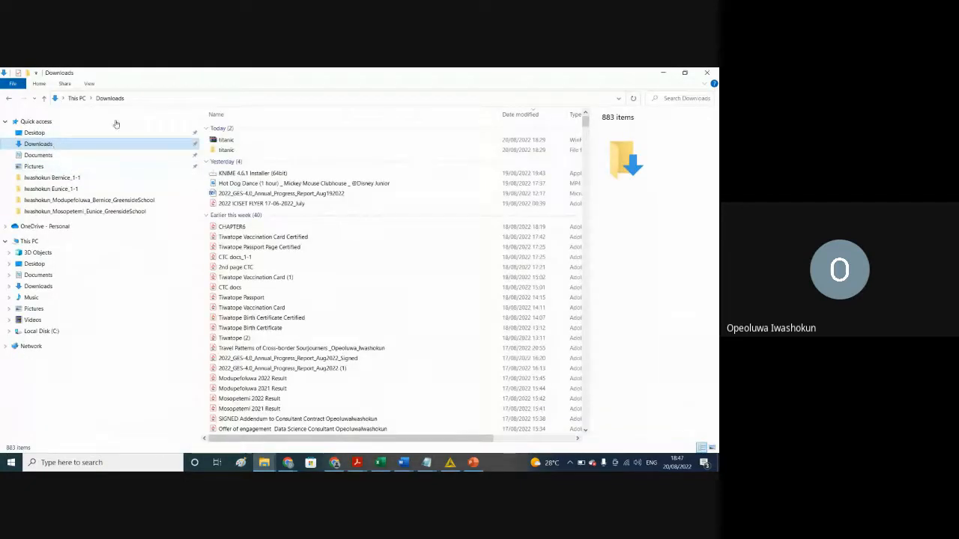
double_click(225, 150)
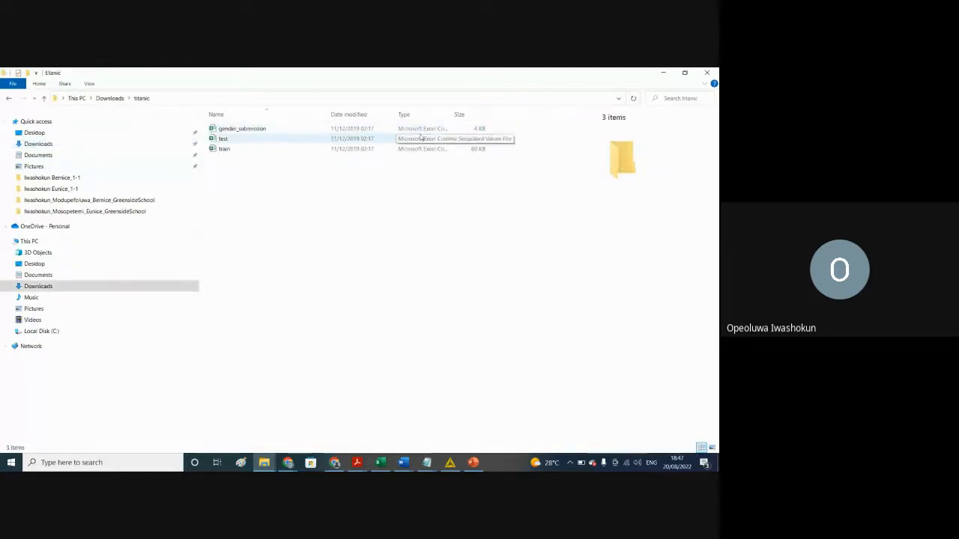
Step: Return to KNIME and add a CSV Reader node to the MyFirstWorkflow canvas
left_click(664, 74)
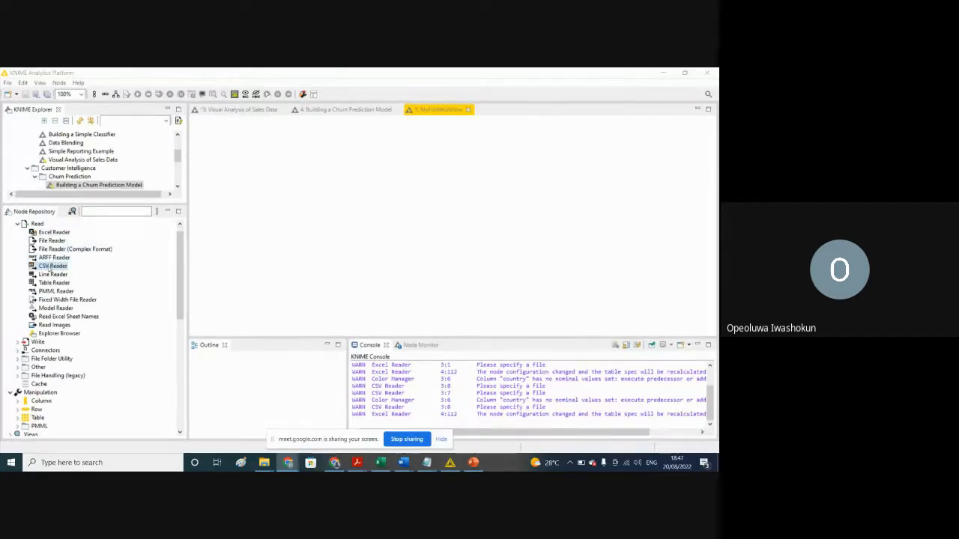
left_click_drag(51, 268, 246, 202)
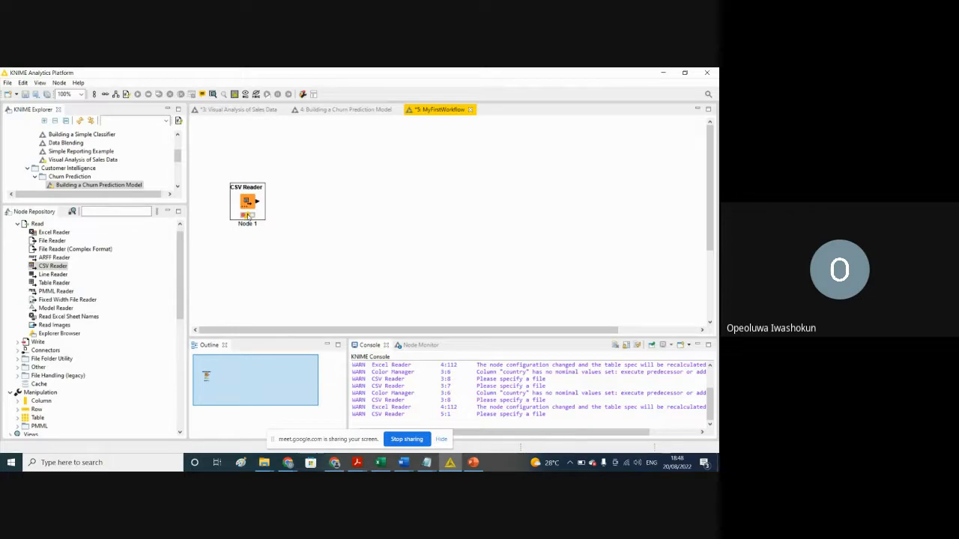
mouse_move(249, 216)
Step: Open the CSV Reader node's configuration and set it to read from the Local File System
right_click(247, 202)
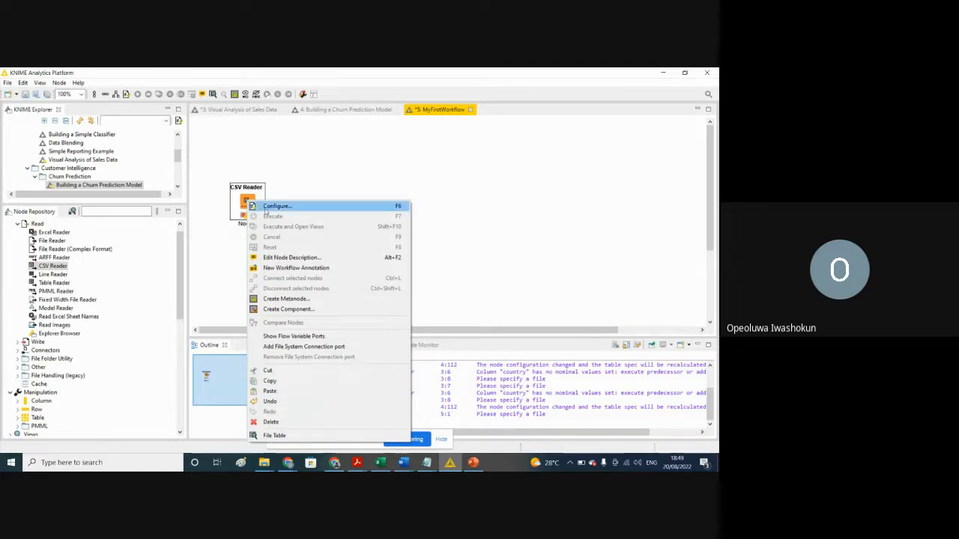
left_click(264, 208)
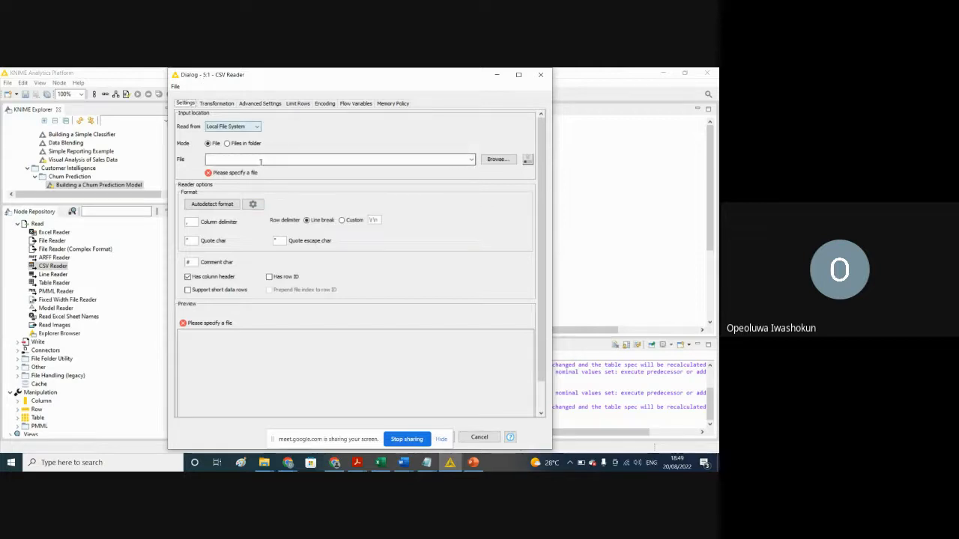
left_click(230, 129)
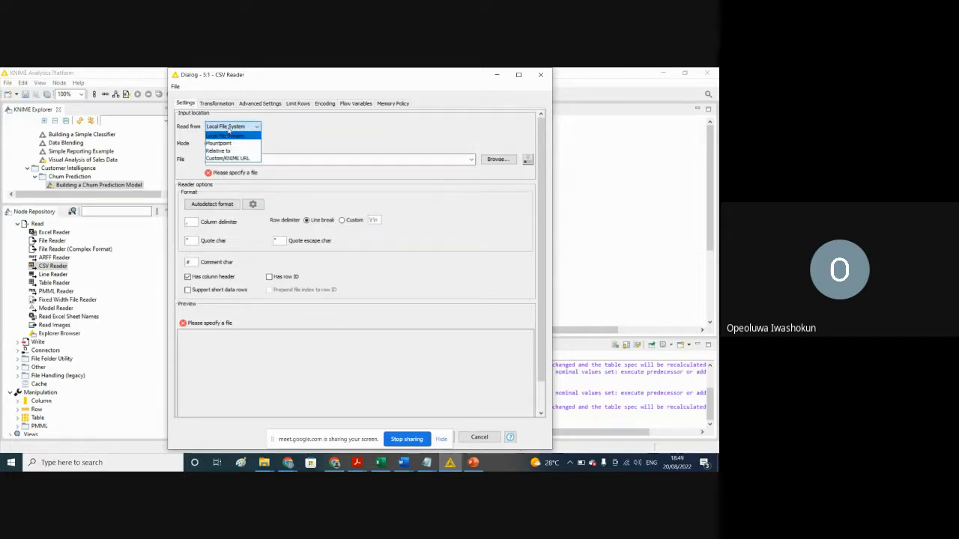
left_click(229, 134)
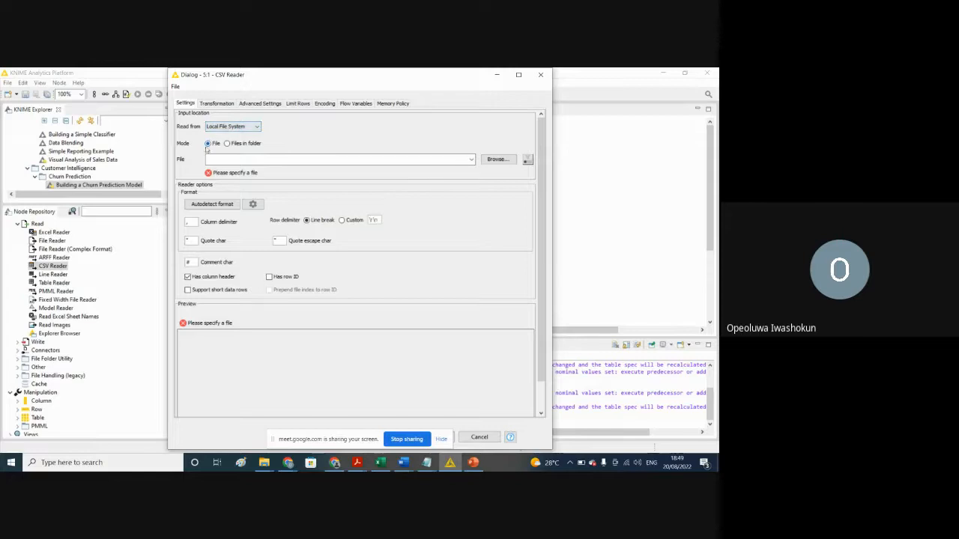
Step: Browse for the CSV Reader's input file and go to the Downloads folder
left_click(493, 160)
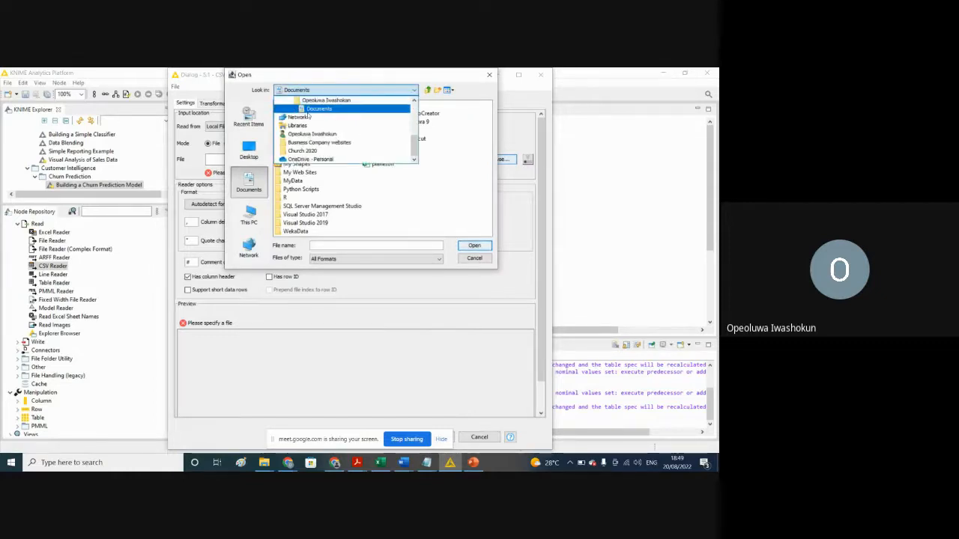
left_click_drag(415, 146, 416, 112)
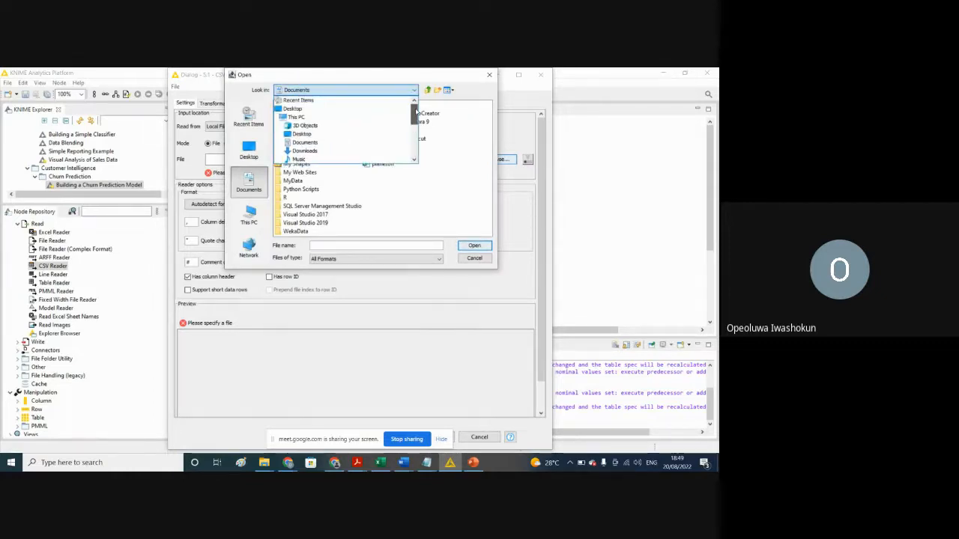
left_click(304, 152)
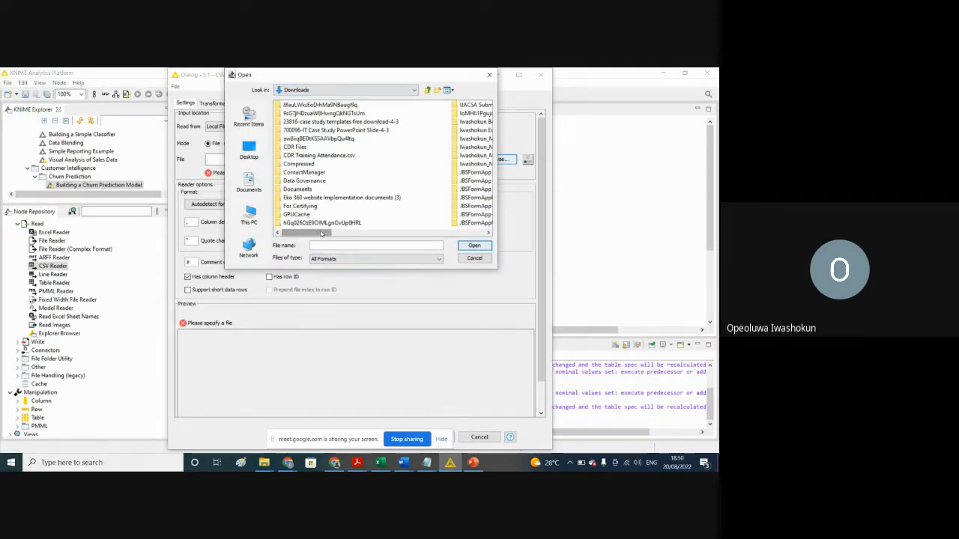
left_click_drag(324, 234, 426, 240)
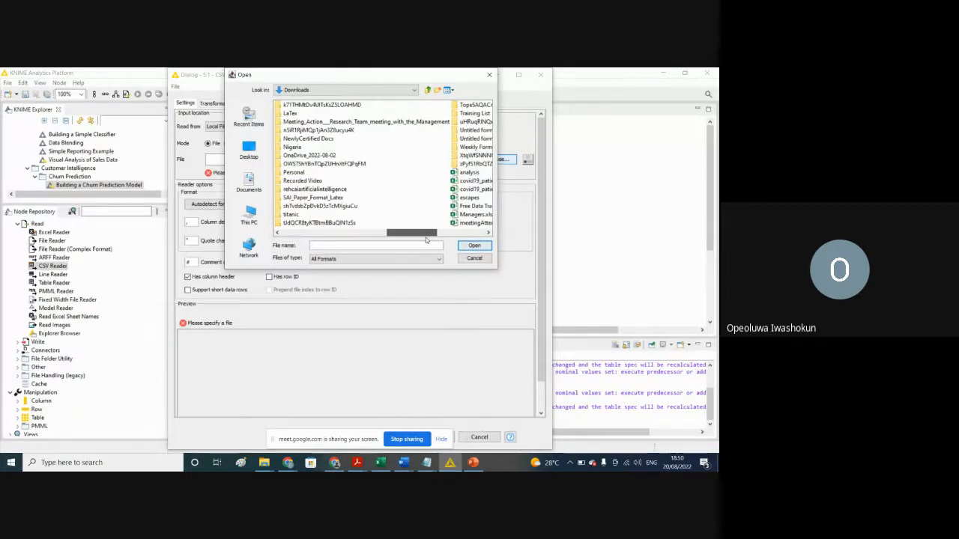
left_click_drag(426, 239, 345, 233)
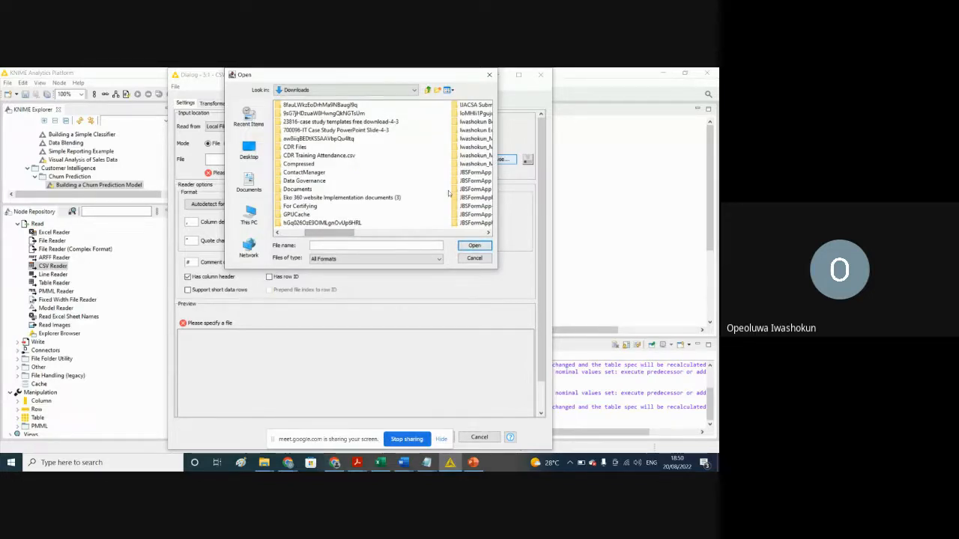
left_click(342, 243)
type("ti")
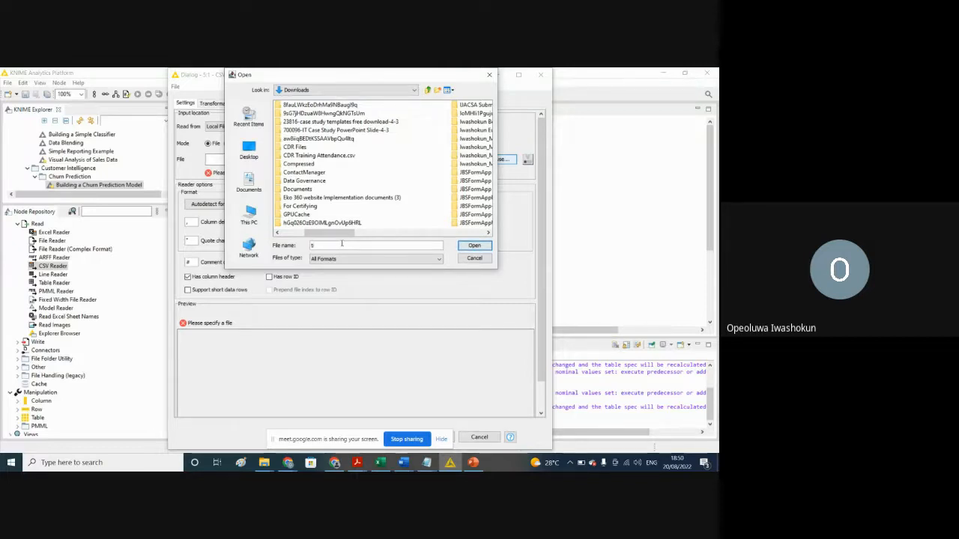
type("t")
key("BackSpace")
key("BackSpace")
key("BackSpace")
Step: Open the titanic folder in Downloads and select train.csv as the file to read
left_click_drag(343, 233, 413, 237)
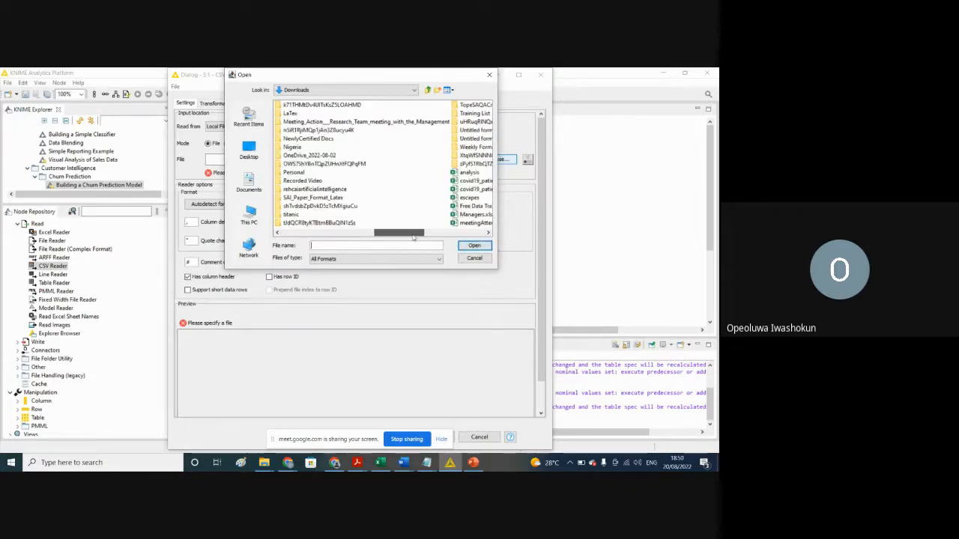
double_click(292, 215)
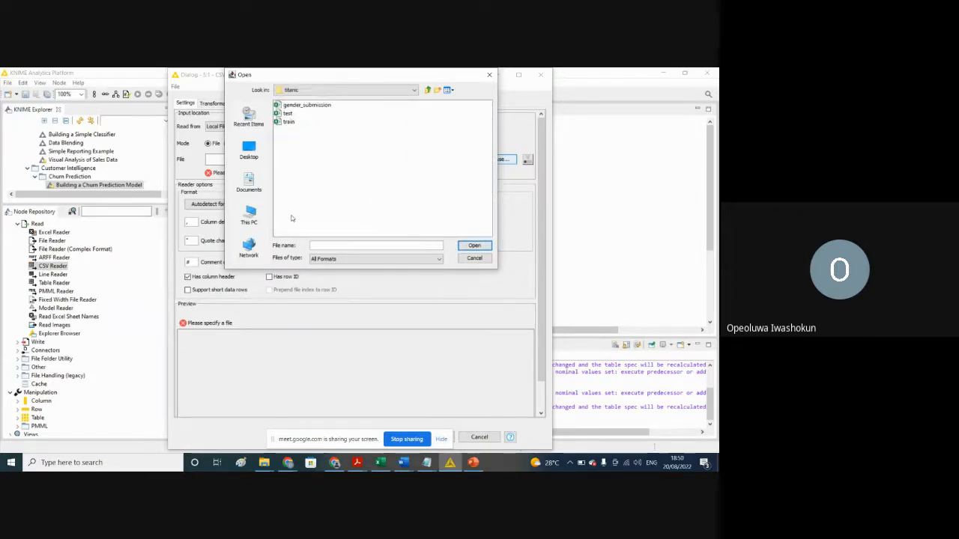
left_click(292, 122)
left_click(289, 122)
left_click(297, 148)
left_click(287, 113)
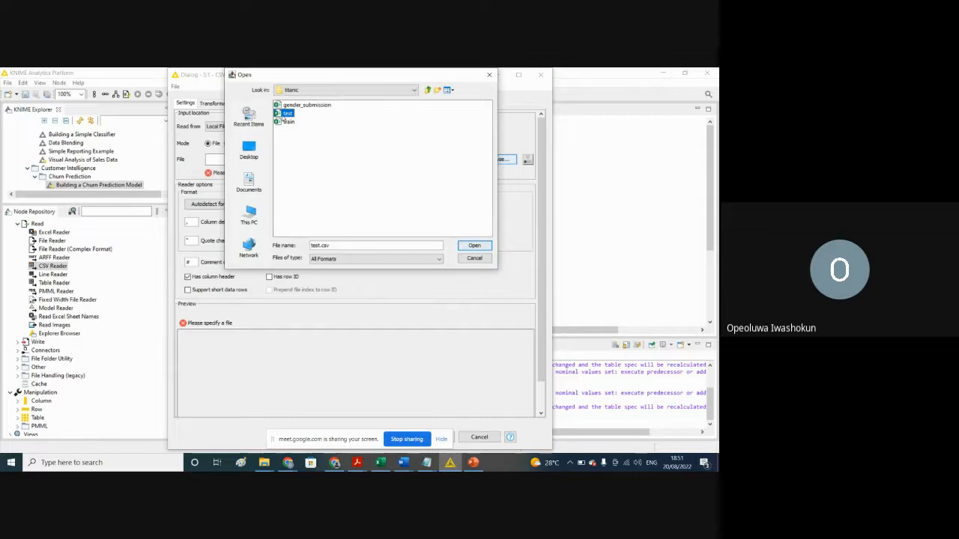
left_click(286, 114)
left_click(363, 164)
left_click(288, 122)
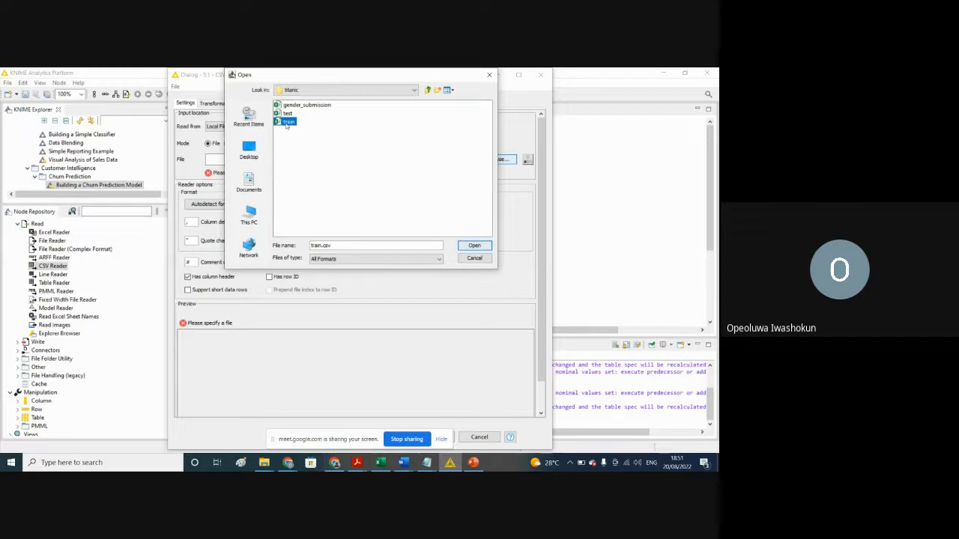
Step: Switch to the titanic folder in File Explorer, open the train file in Excel, and check how many records its Name column holds
left_click(263, 462)
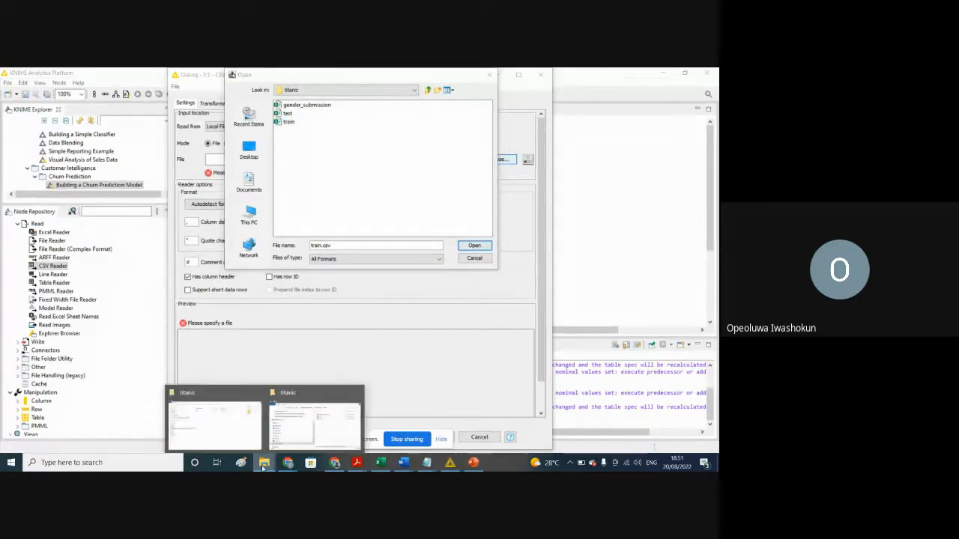
left_click(209, 421)
left_click(222, 149)
double_click(222, 152)
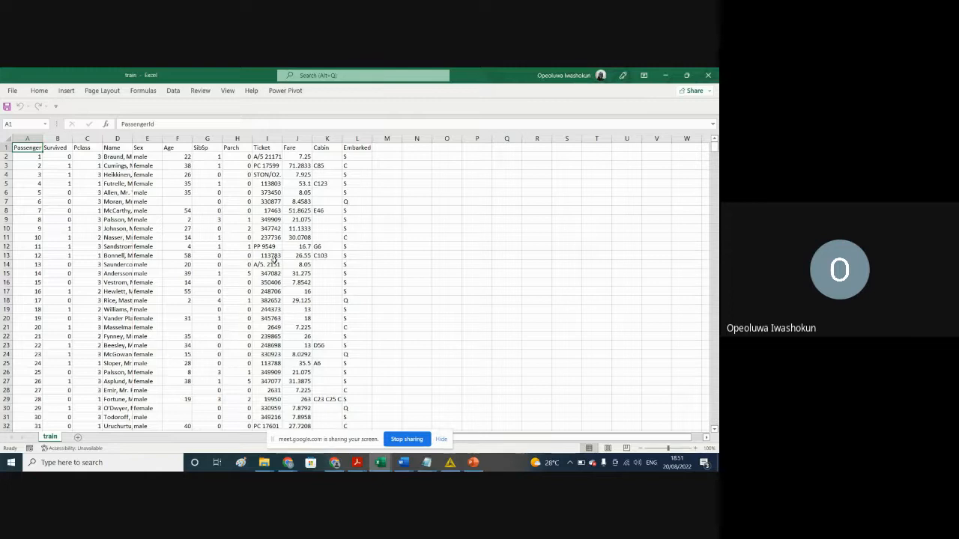
left_click(112, 135)
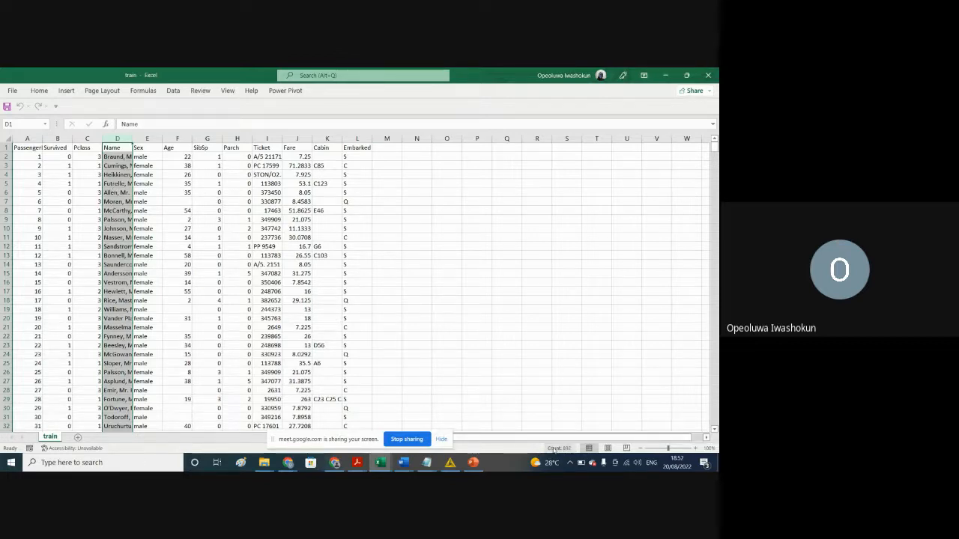
left_click(250, 310)
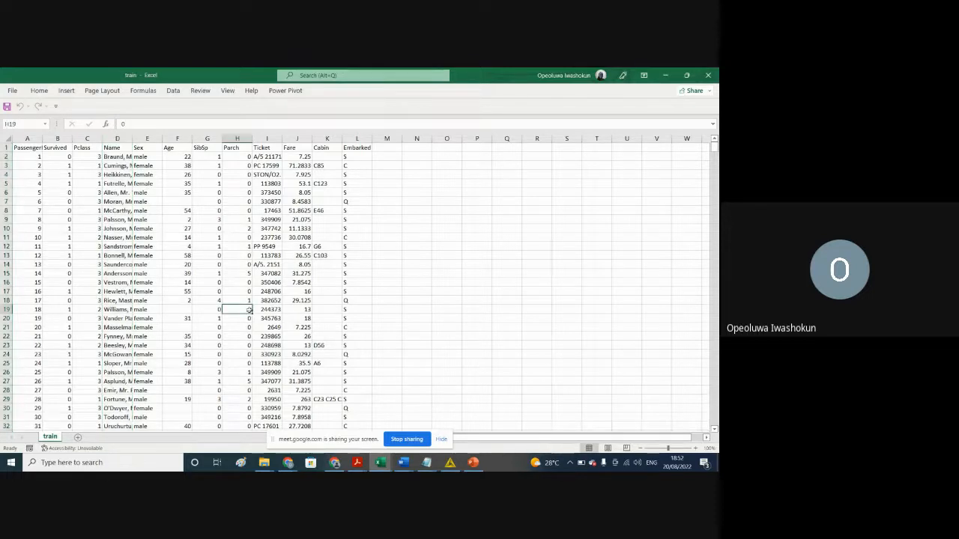
Step: Go through the train sheet's columns one by one, from PassengerId to Embarked
left_click(28, 138)
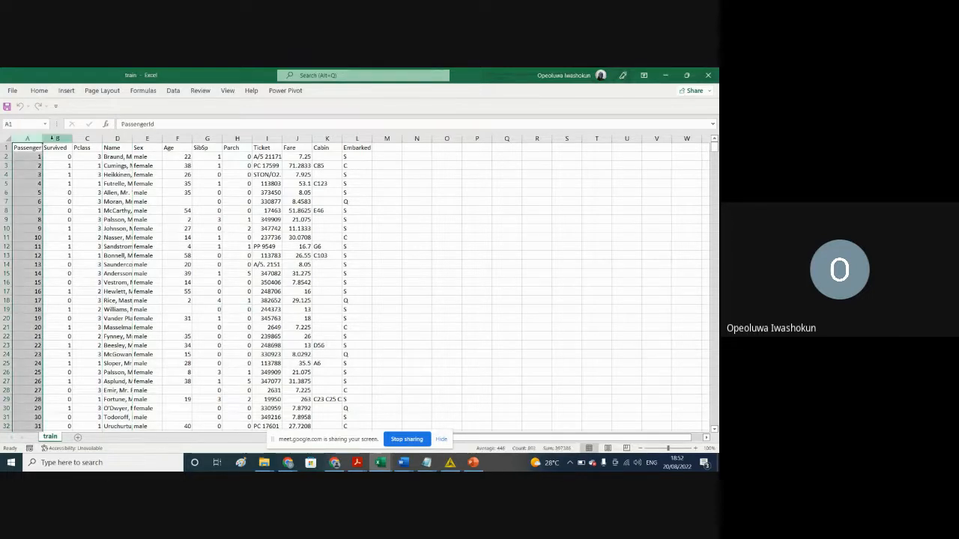
left_click(57, 139)
left_click(87, 138)
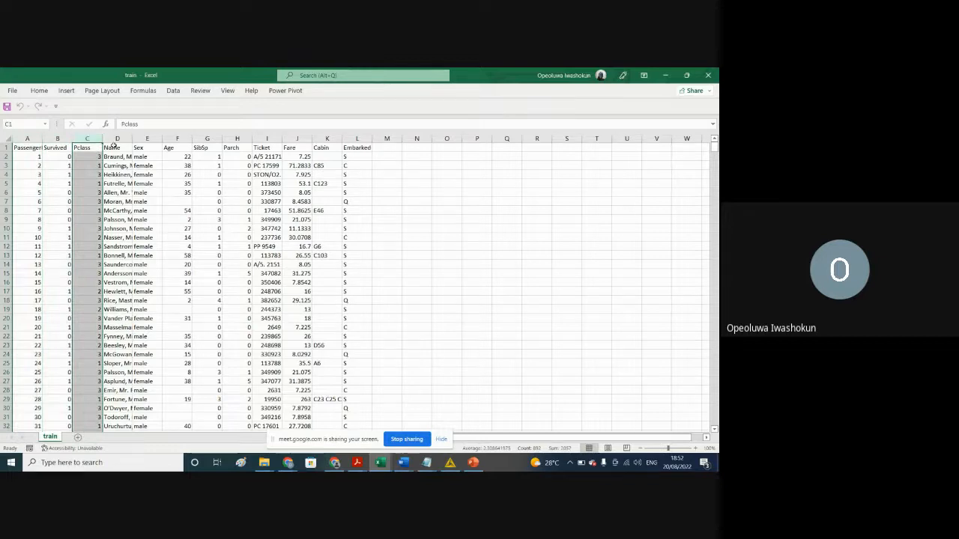
left_click(117, 138)
left_click(146, 138)
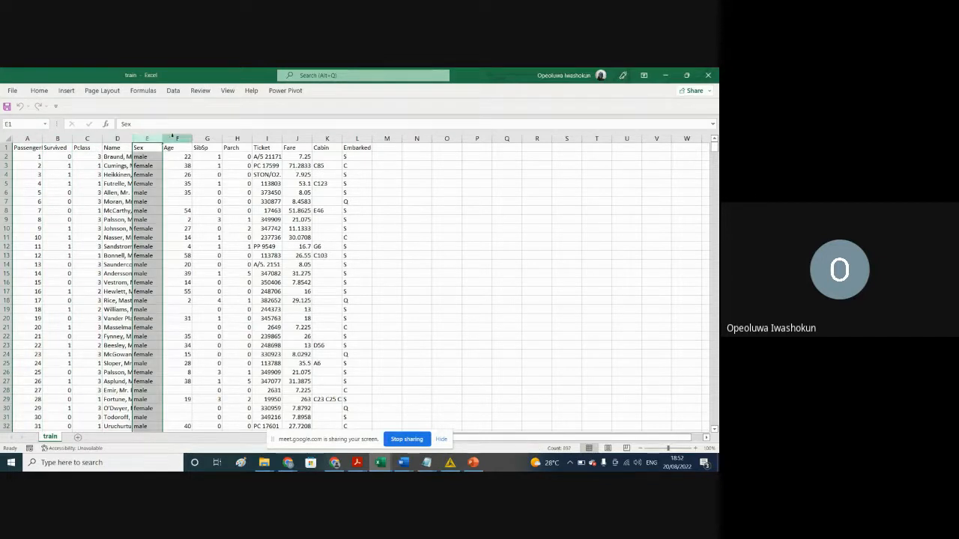
left_click(175, 136)
left_click(207, 138)
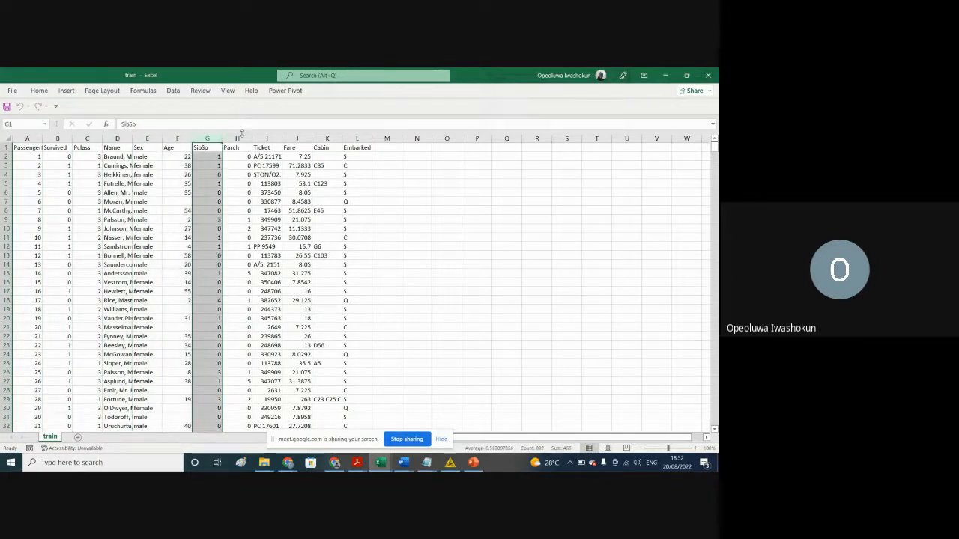
left_click(237, 138)
left_click(269, 138)
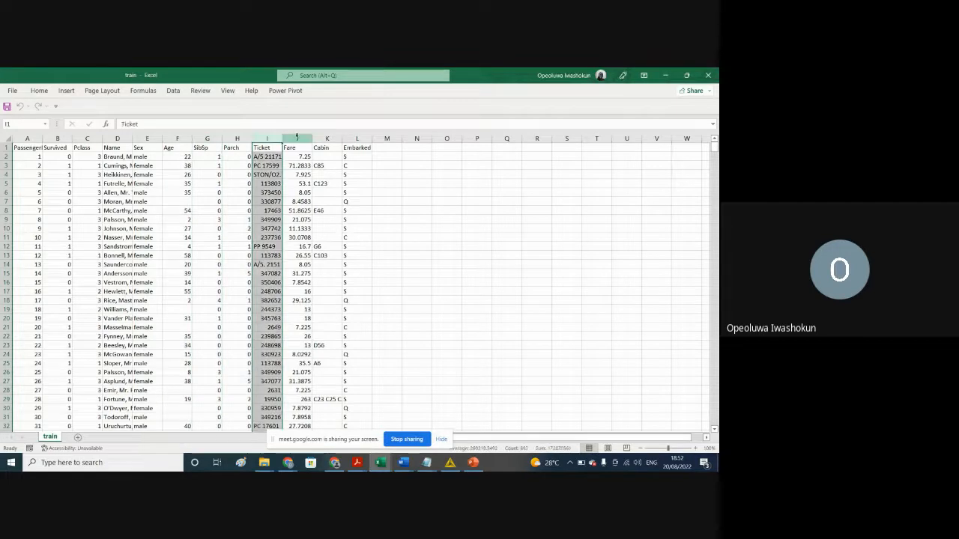
left_click(296, 137)
left_click(327, 138)
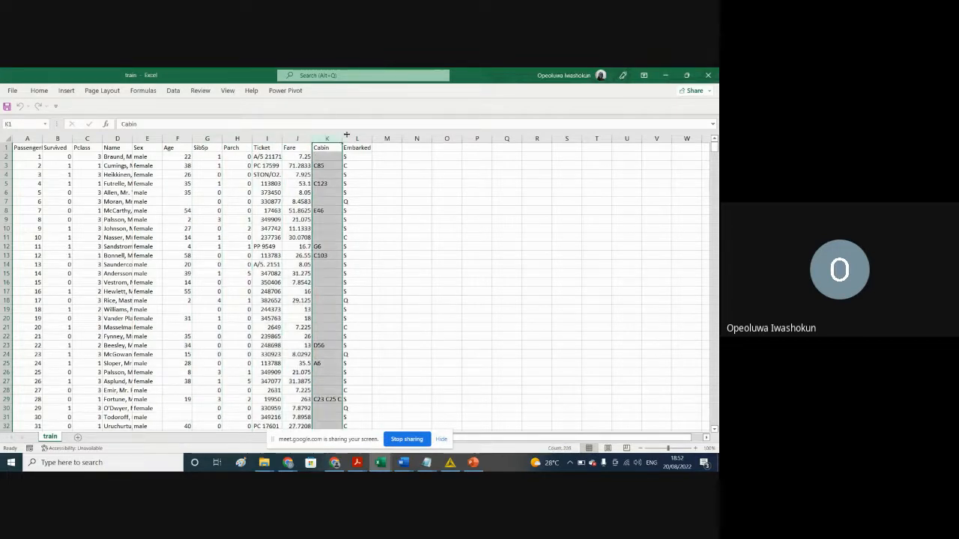
left_click(355, 137)
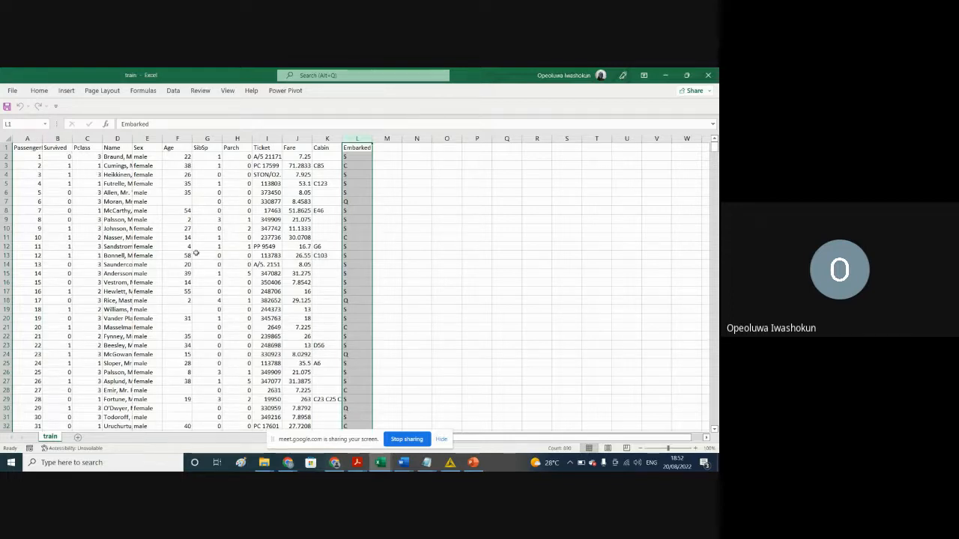
Step: Examine the Fare column and the first passenger's Sex, Age, Pclass and Fare values
left_click(293, 138)
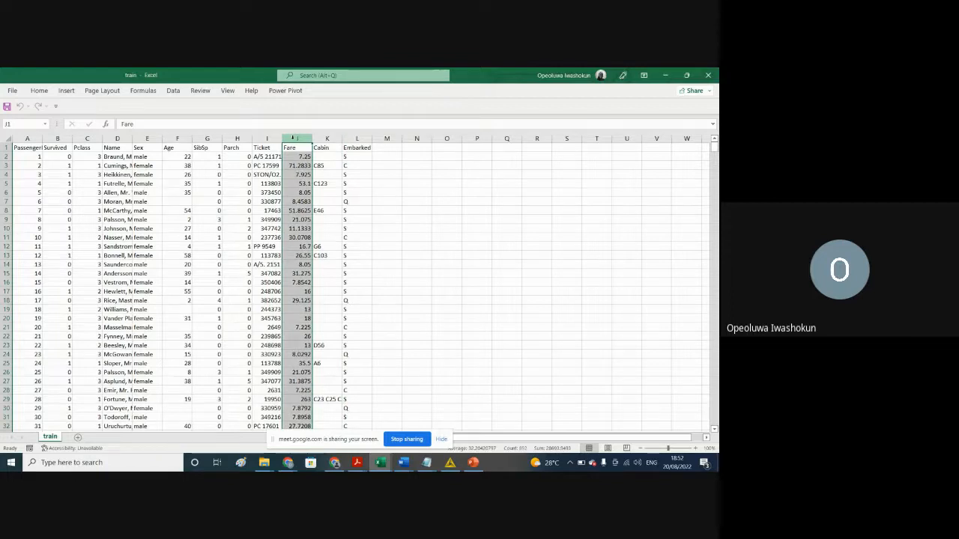
left_click(142, 156)
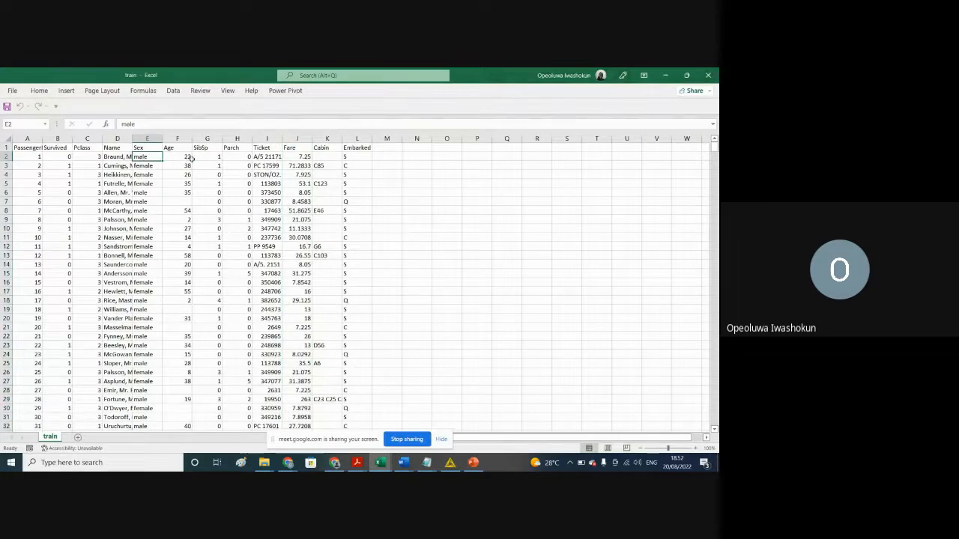
double_click(181, 157)
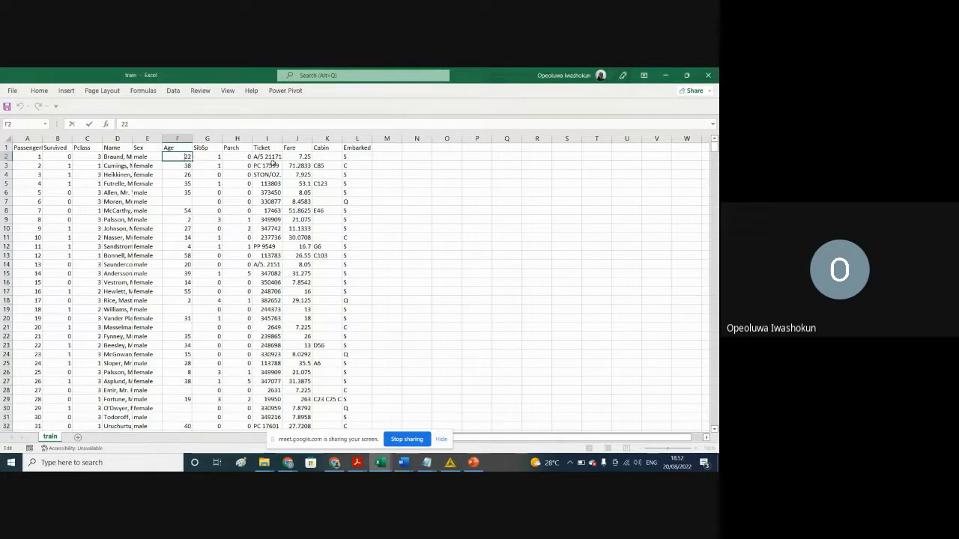
left_click(84, 156)
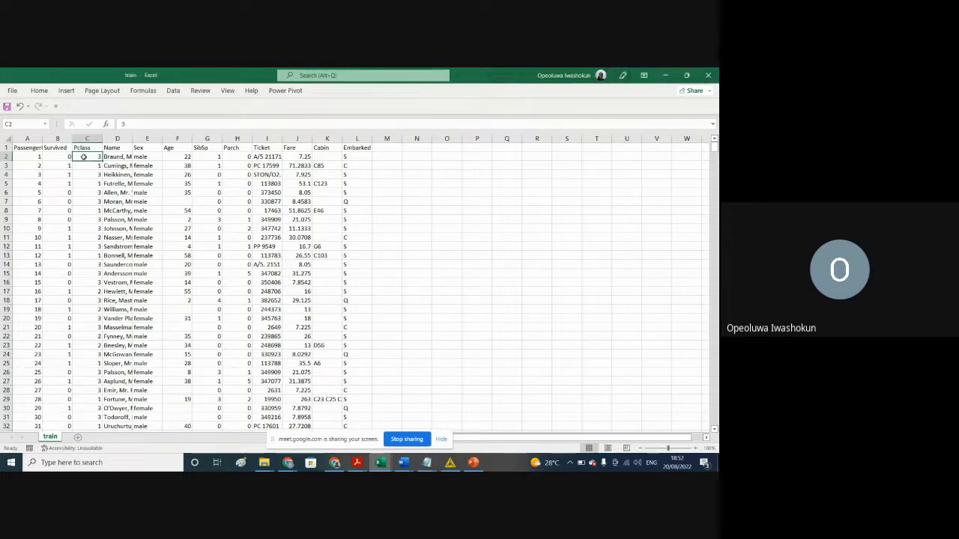
left_click(300, 156)
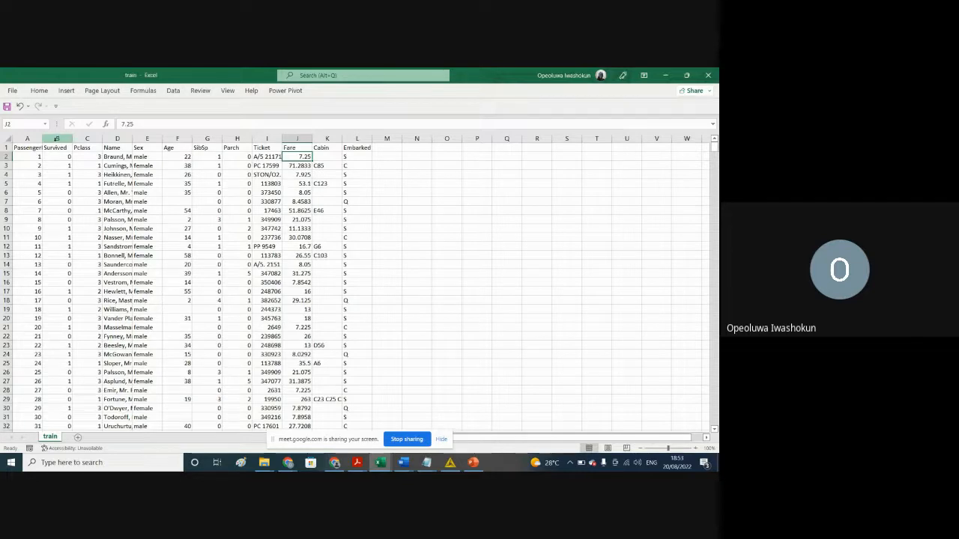
Step: Examine the Survived column and its values for the first two passengers
left_click(56, 139)
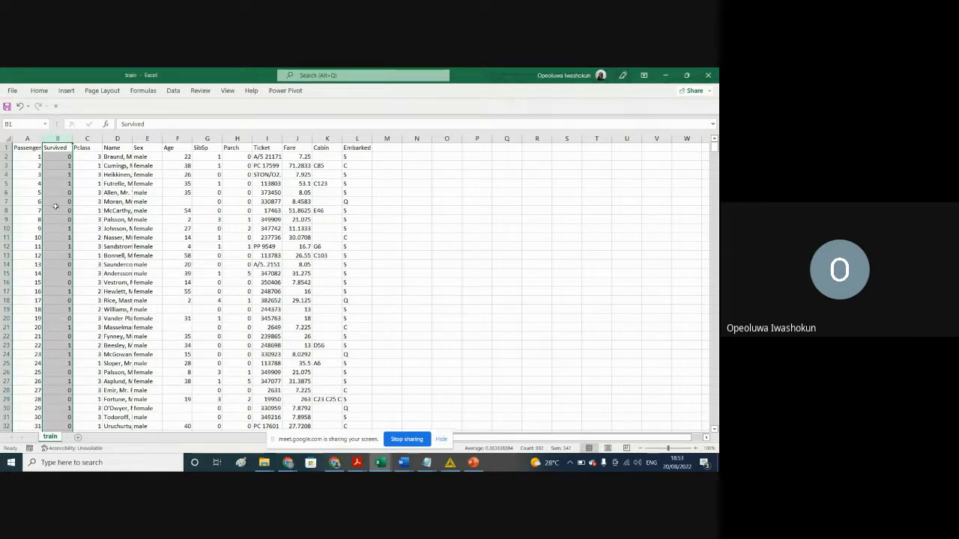
left_click(67, 157)
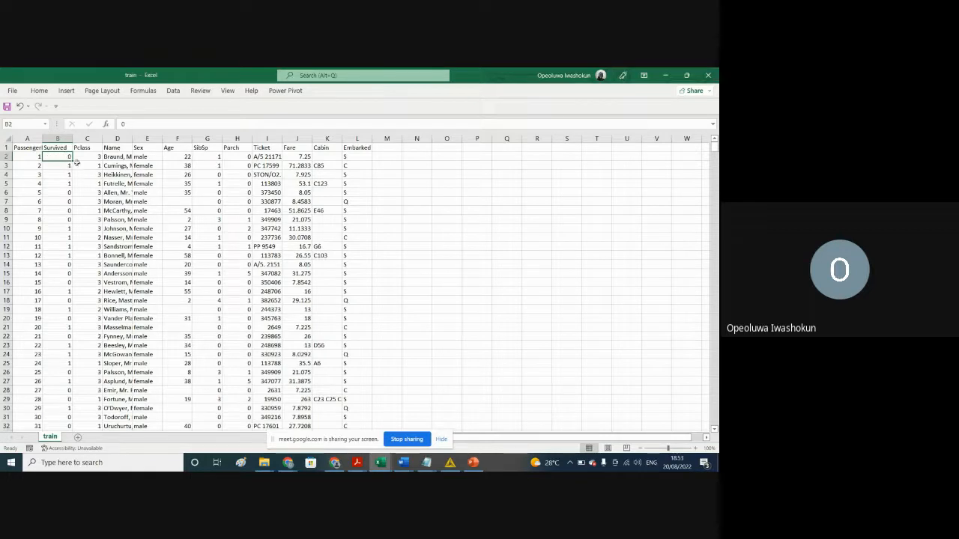
left_click(53, 164)
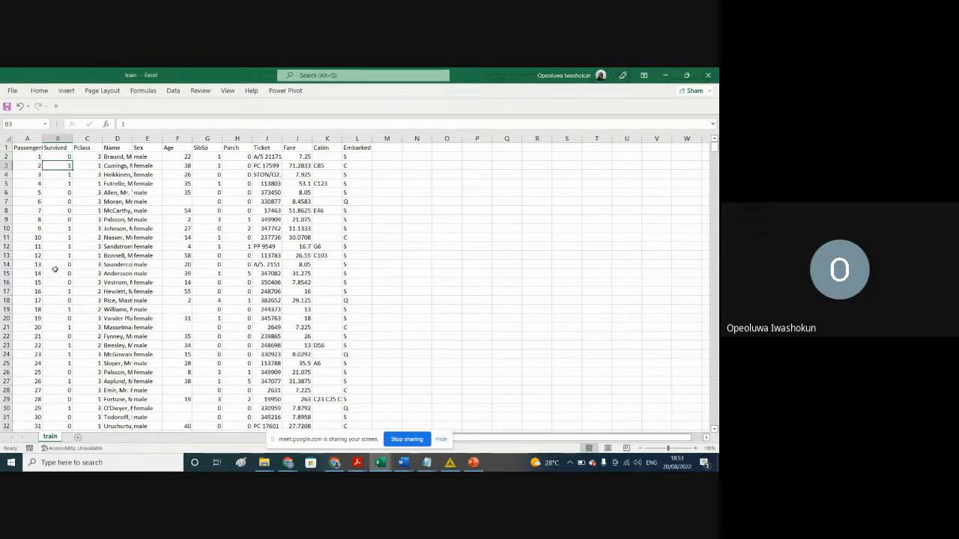
Step: Add a filter to the Survived column of the train sheet
left_click(59, 149)
key("ctrl+shift+Down")
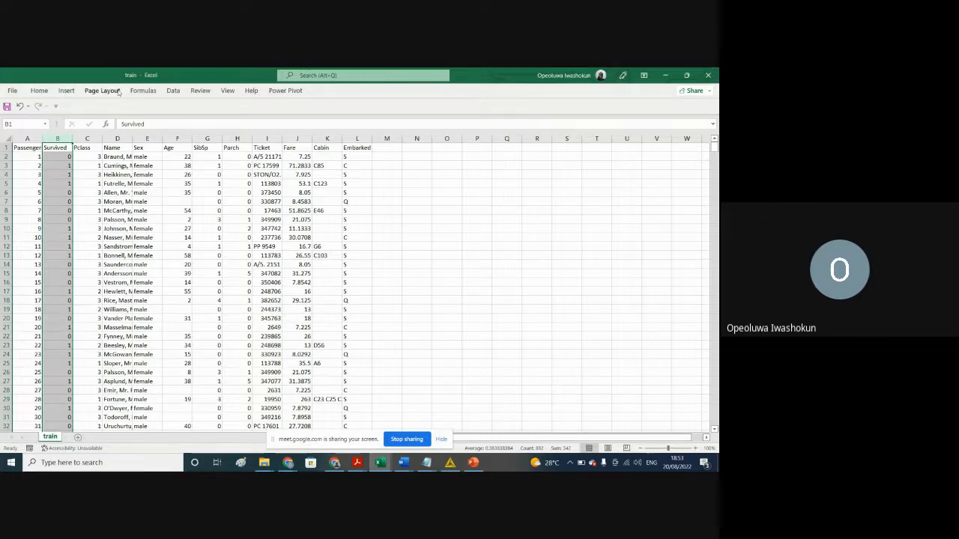
left_click(39, 91)
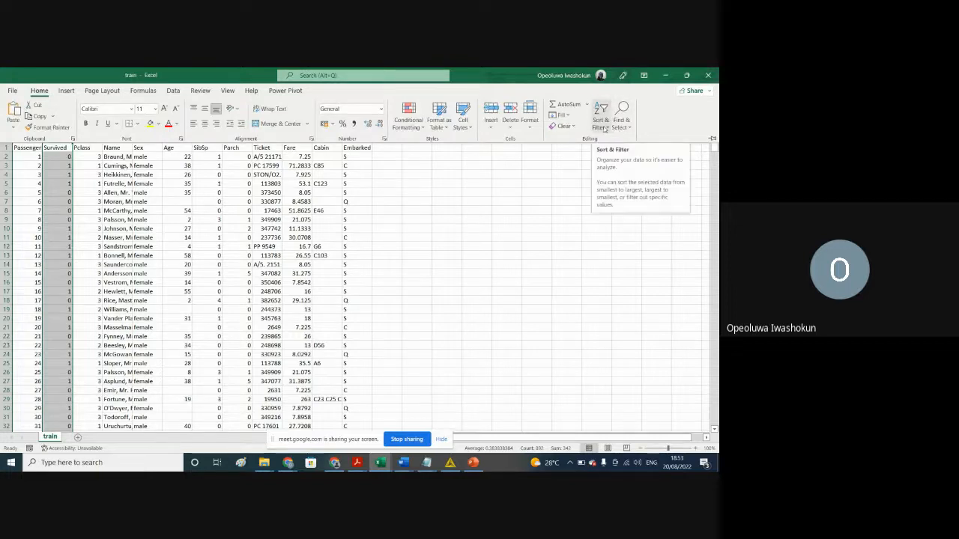
left_click(605, 129)
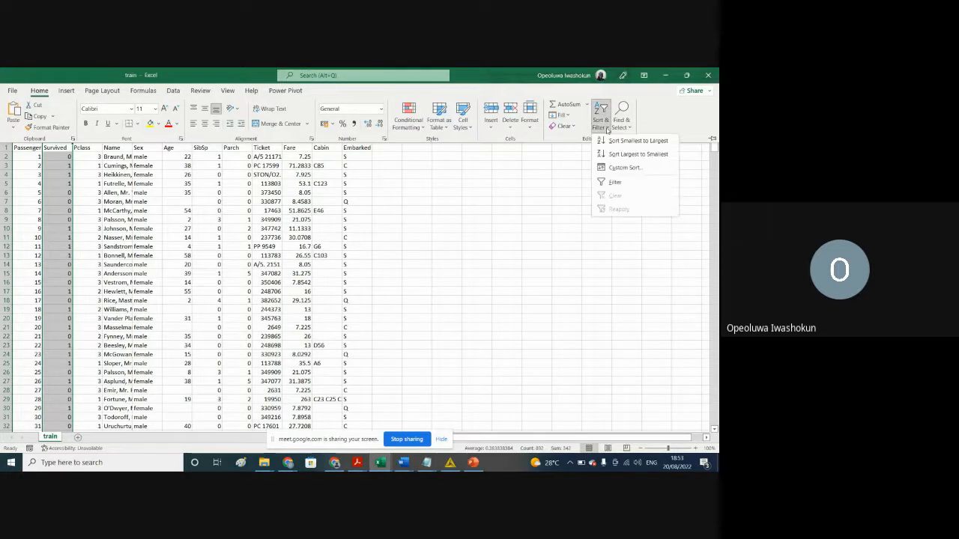
left_click(615, 183)
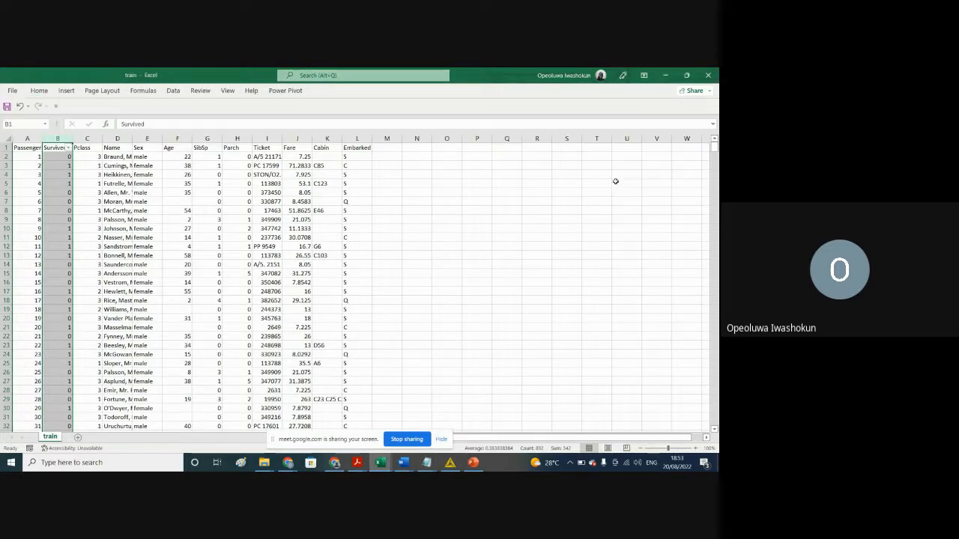
Step: Filter the Survived column to show only the records with value 0
left_click(68, 150)
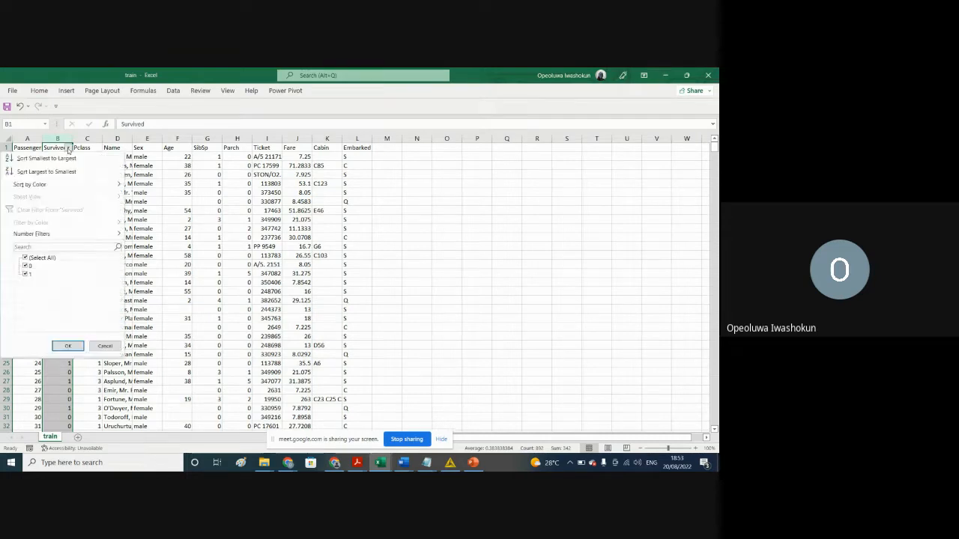
left_click(24, 258)
left_click(26, 267)
left_click(69, 346)
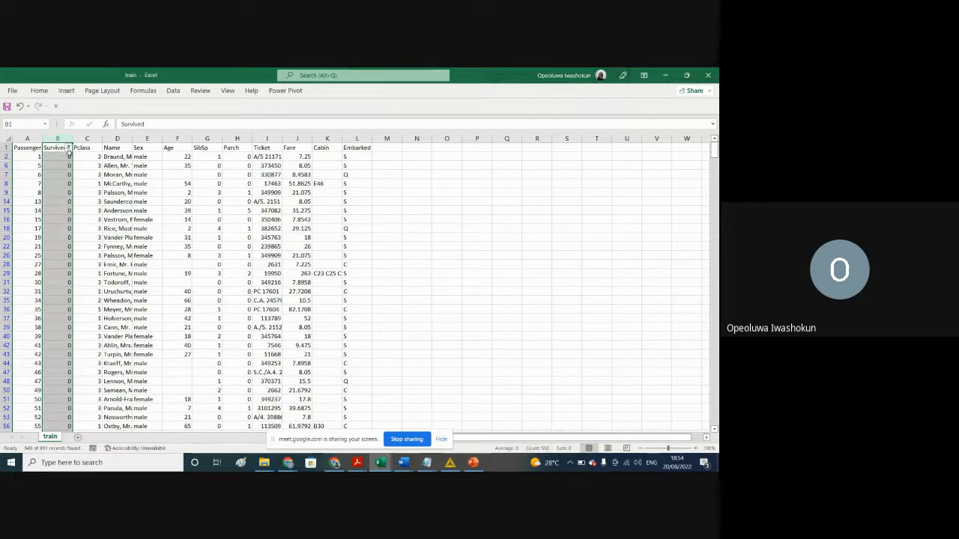
Step: Change the Survived filter to show only the records with value 1 and look through them
left_click(69, 148)
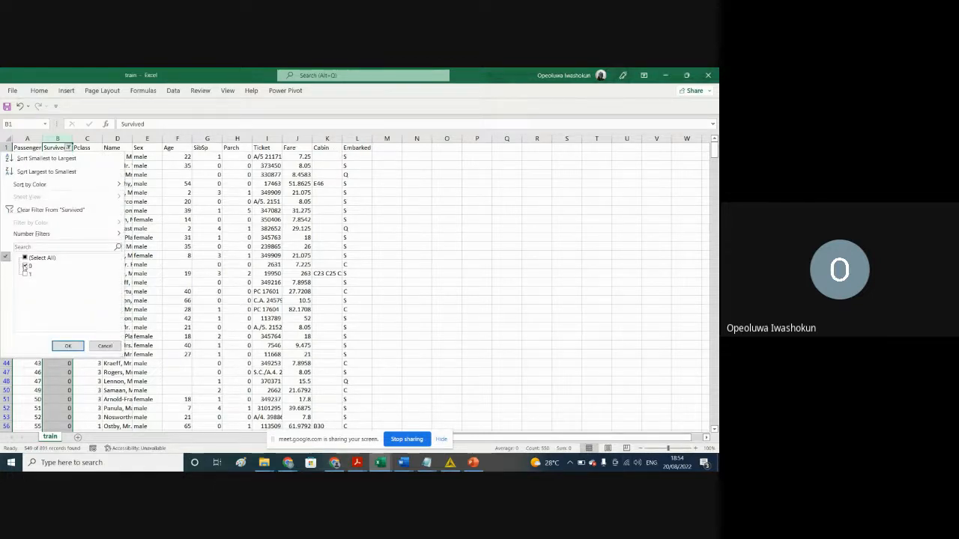
left_click(25, 266)
left_click(26, 274)
left_click(66, 346)
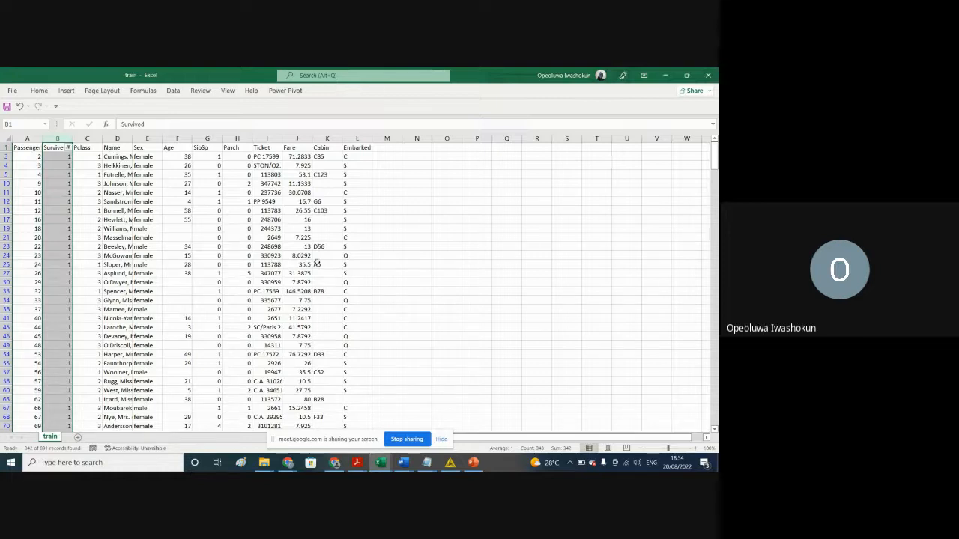
left_click_drag(715, 153, 704, 123)
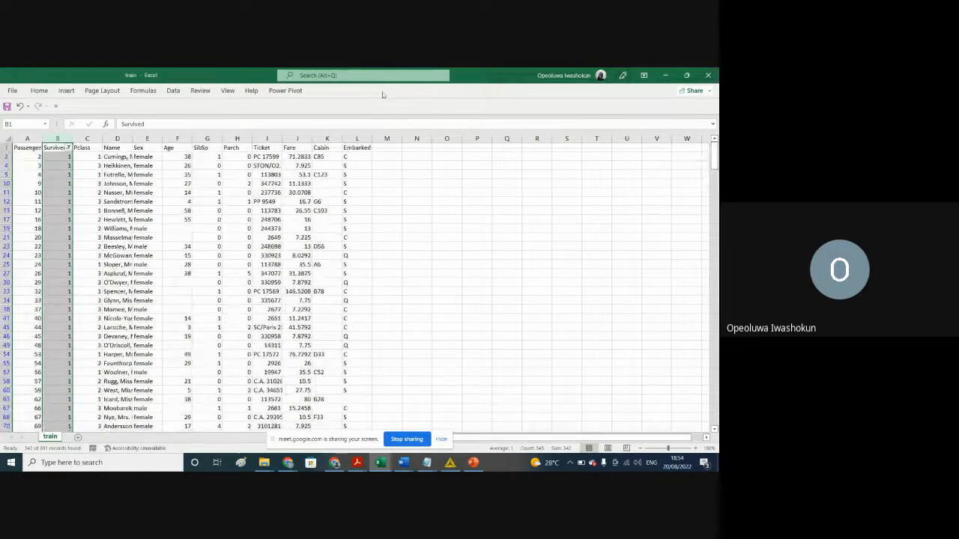
Step: Restore all values in the Survived filter and deselect the column
left_click(68, 148)
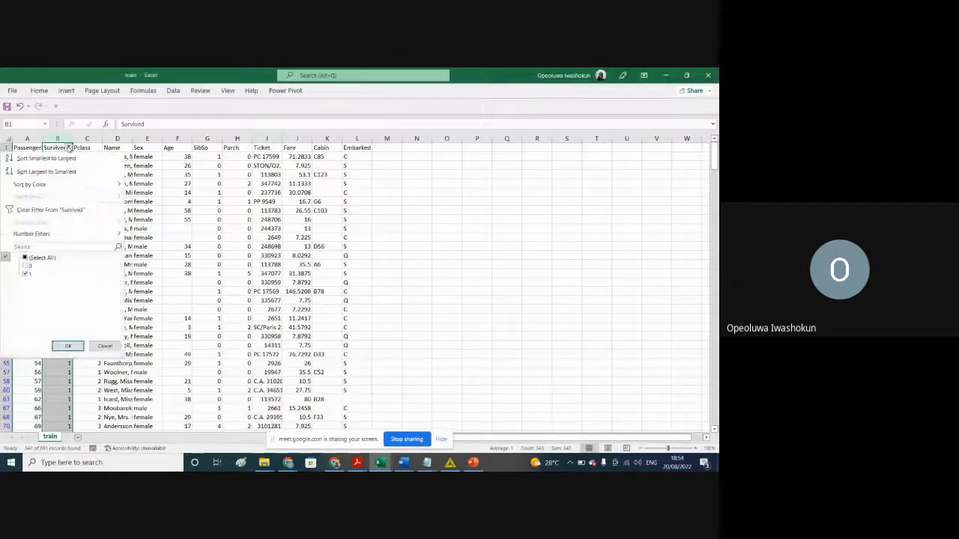
left_click(24, 258)
left_click(67, 345)
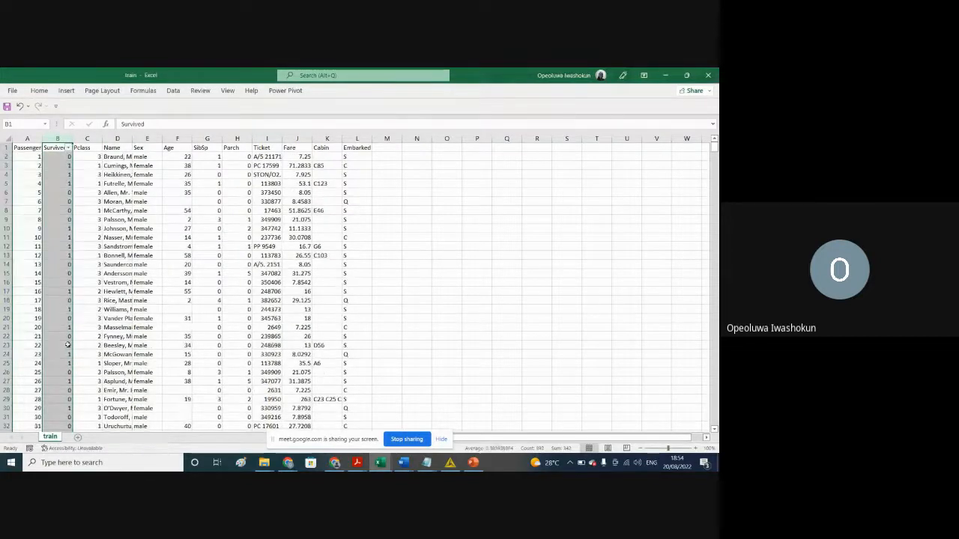
left_click(477, 292)
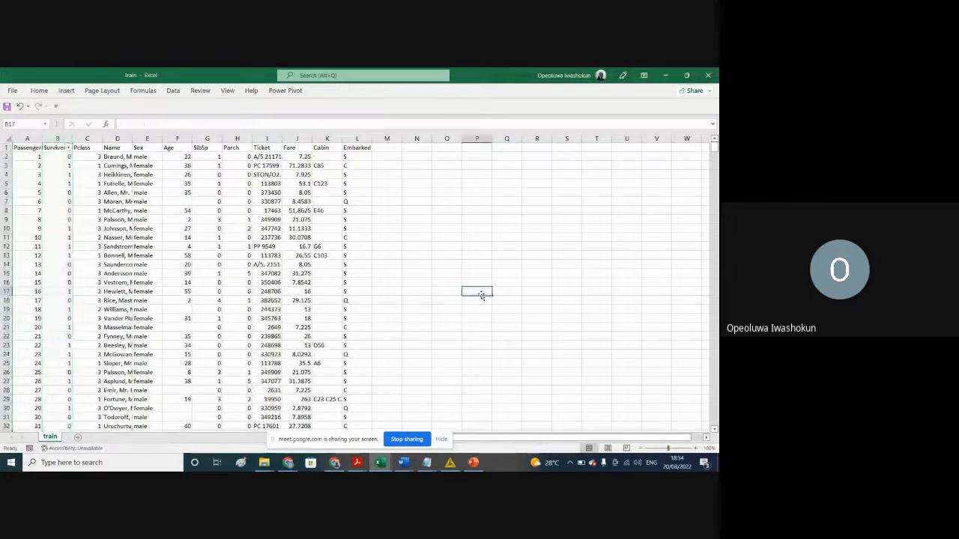
Step: Switch to KNIME Analytics Platform, load train.csv from the titanic folder into the CSV Reader and apply the configuration
left_click(665, 76)
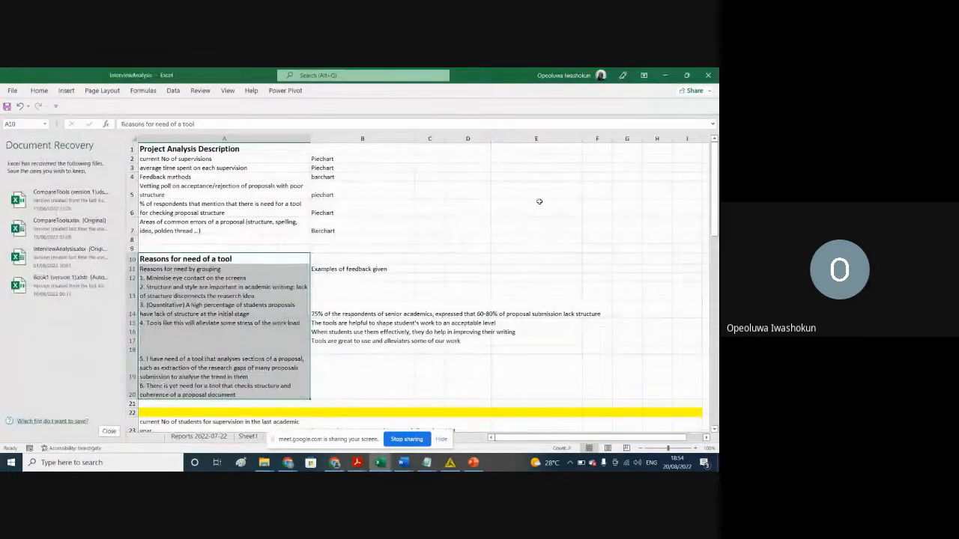
left_click(335, 463)
left_click(335, 463)
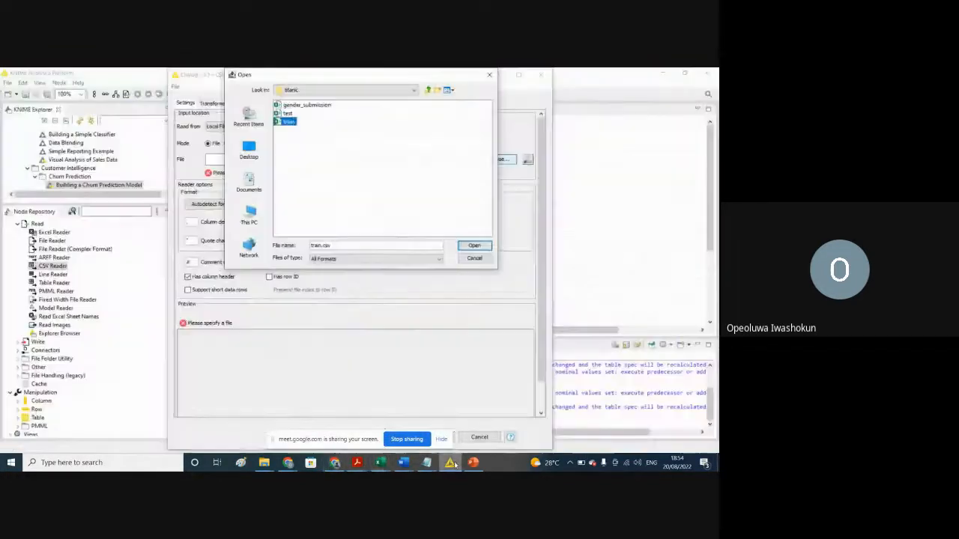
left_click(451, 463)
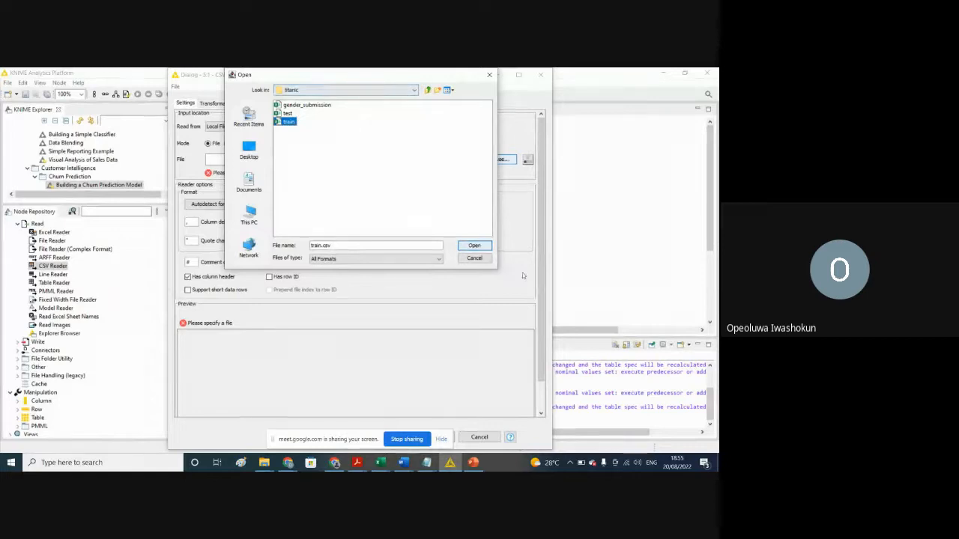
left_click(474, 246)
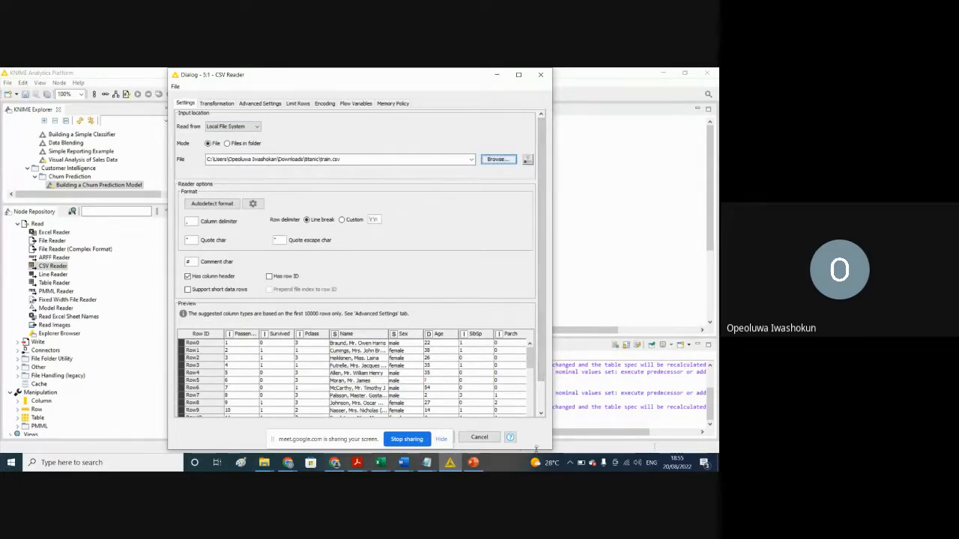
left_click_drag(537, 448, 536, 380)
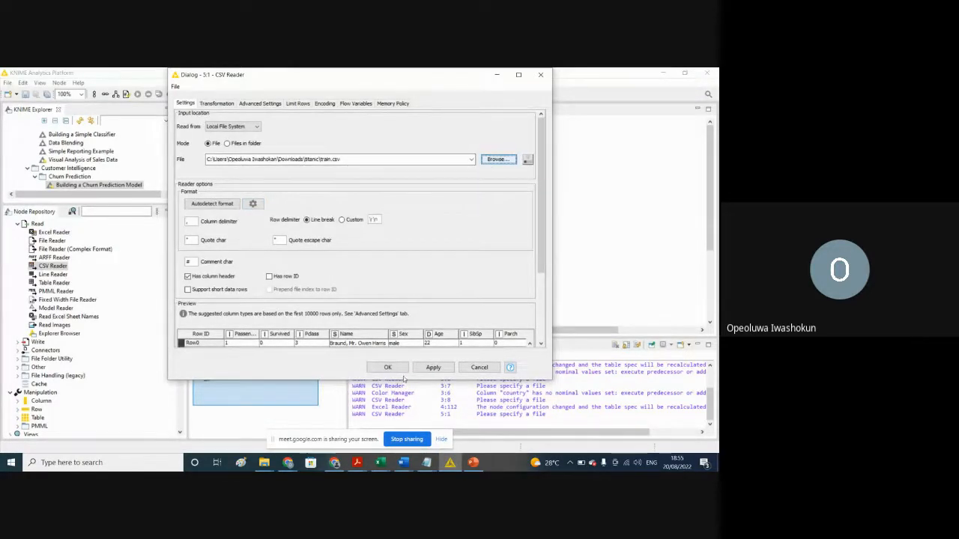
left_click(432, 368)
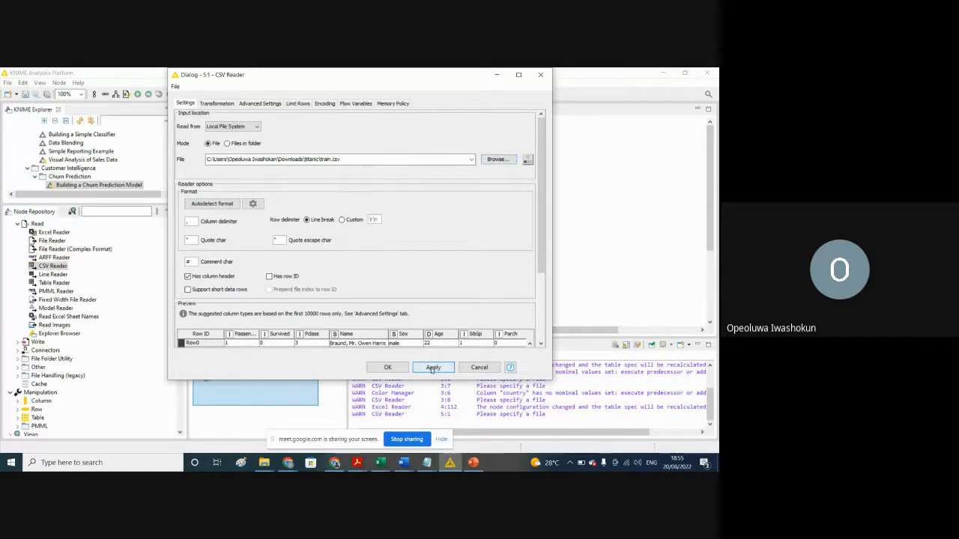
left_click(388, 369)
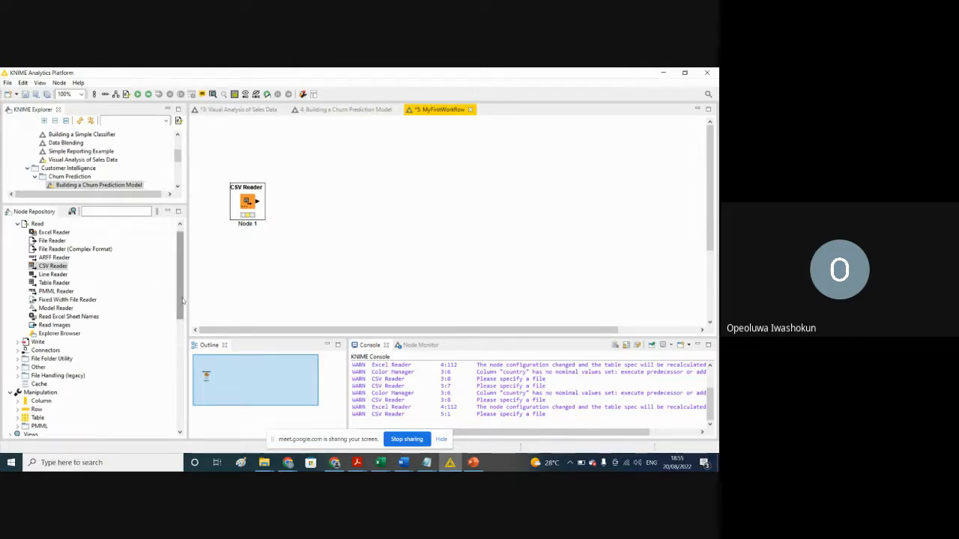
Step: Browse the Node Repository to the Convert & Replace nodes within the Column category of Manipulation
left_click_drag(180, 300, 191, 341)
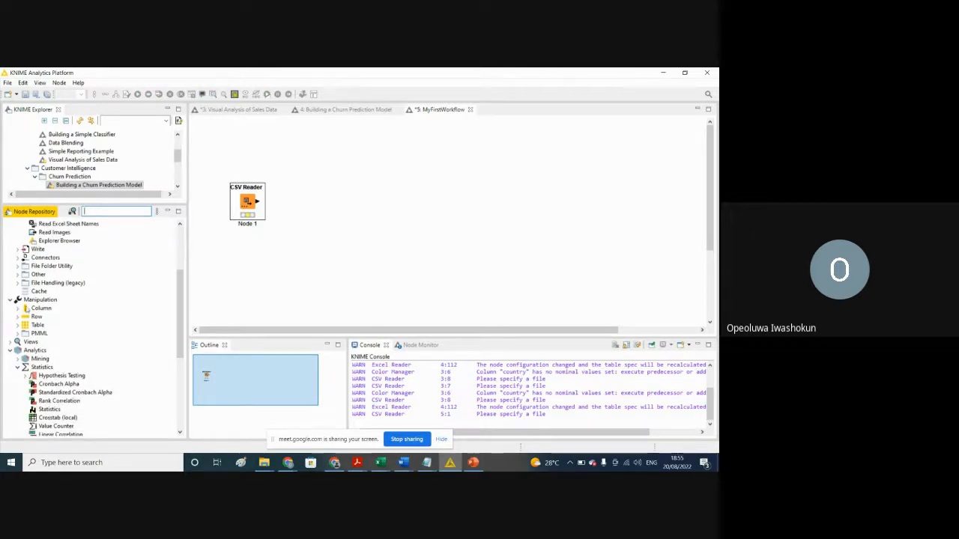
left_click(17, 308)
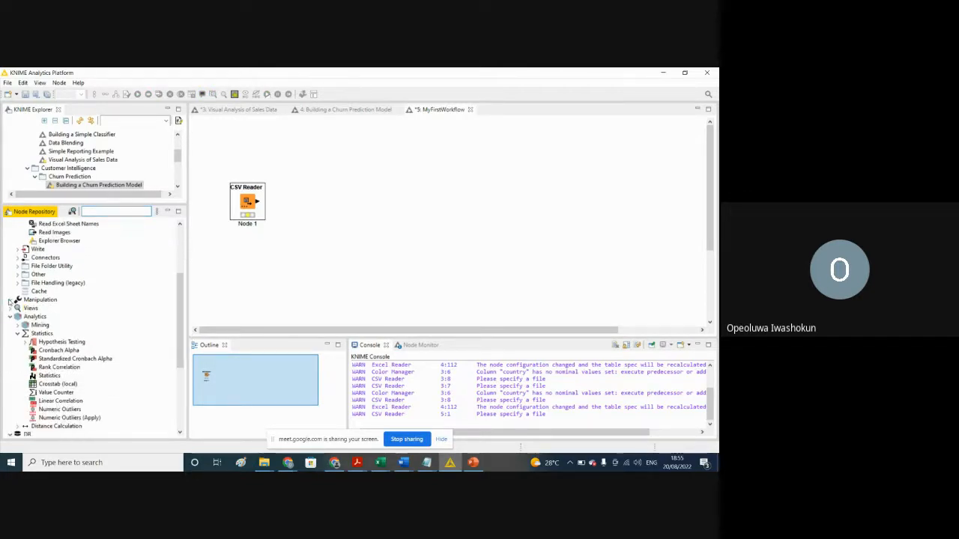
left_click(18, 308)
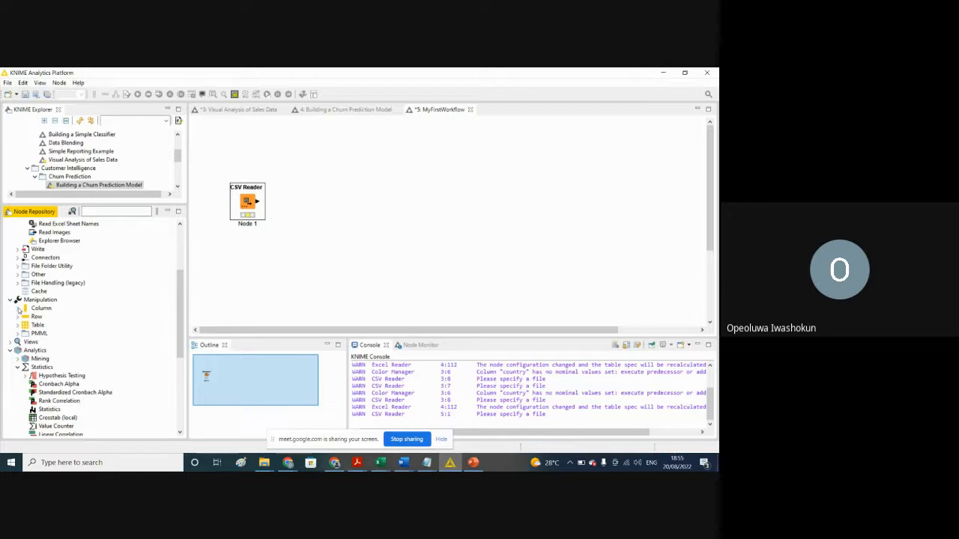
left_click(18, 308)
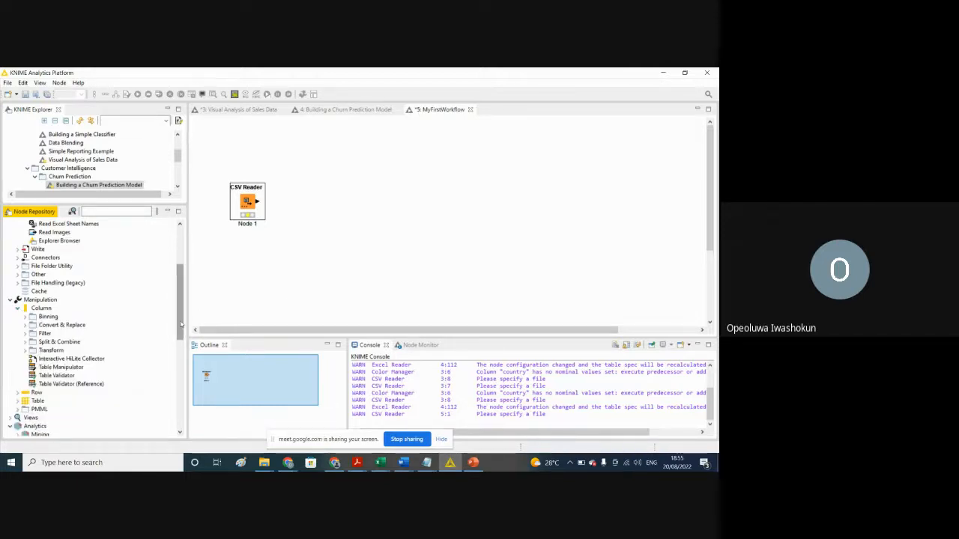
scroll(181, 314, "down", 1)
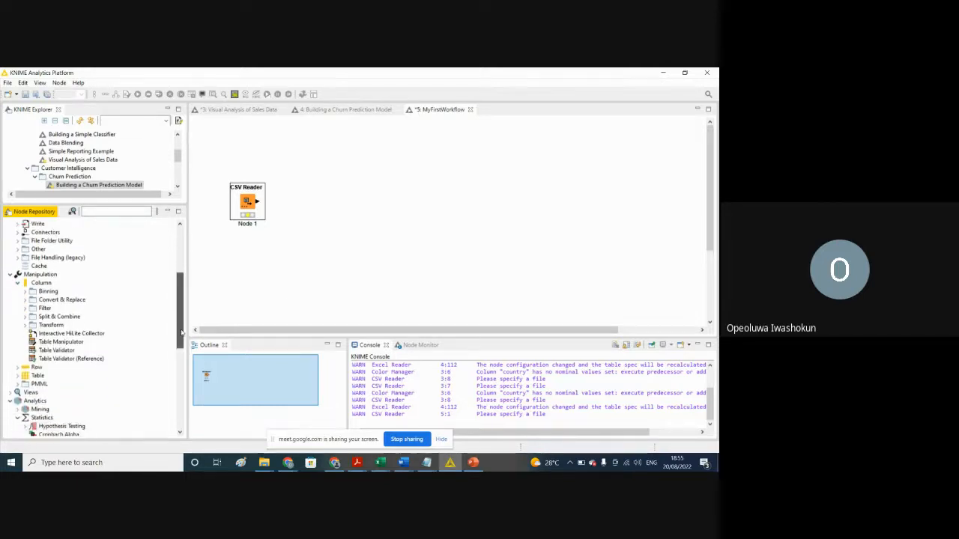
left_click(25, 301)
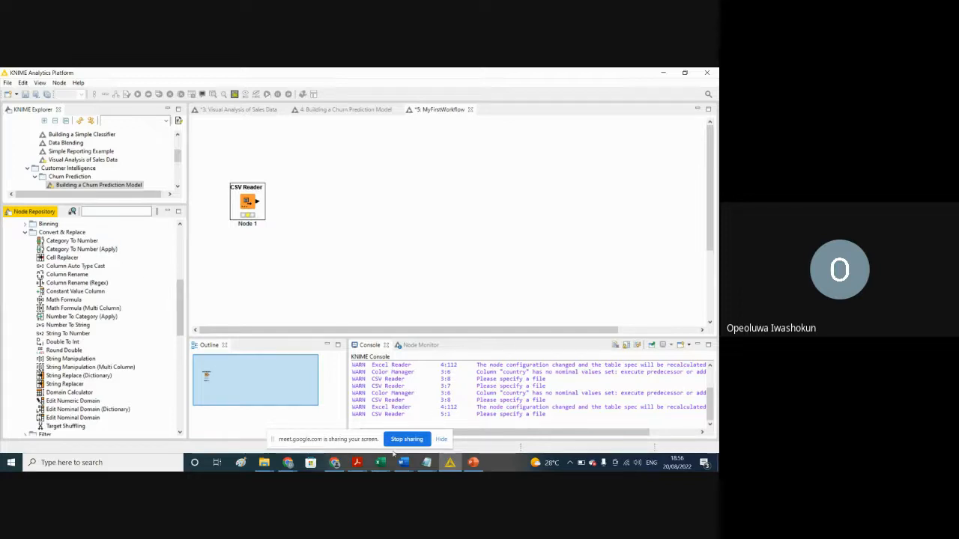
Step: Switch to the train workbook in Excel and close the InterviewAnalysis workbook
mouse_move(383, 465)
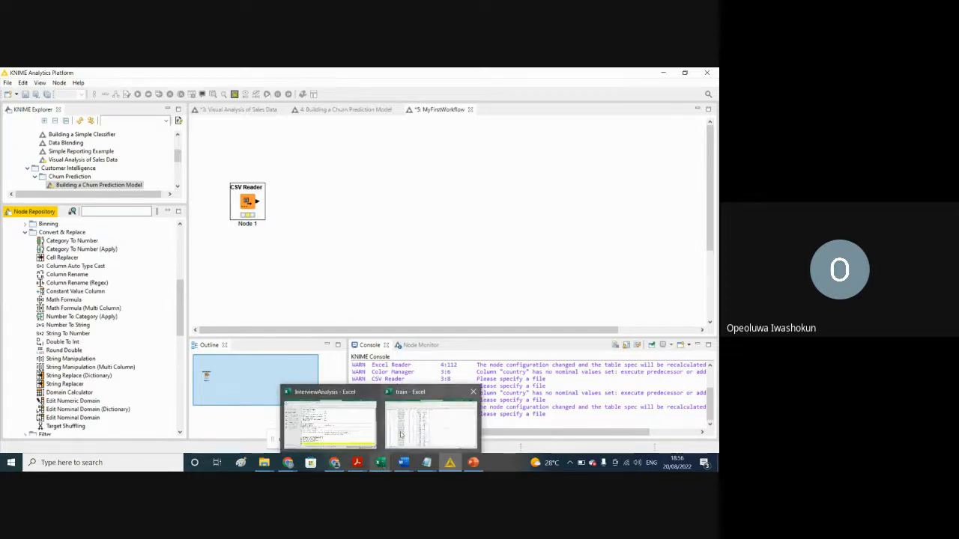
mouse_move(401, 434)
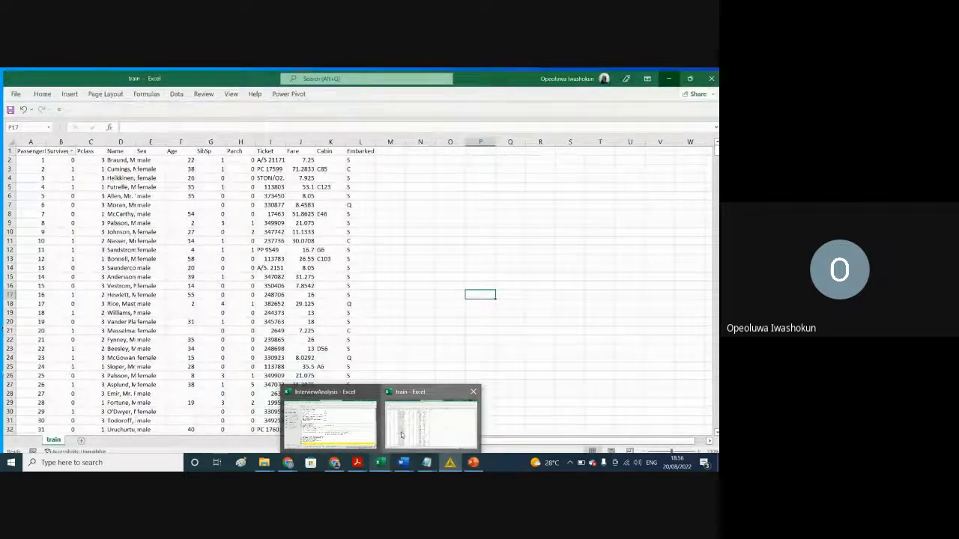
left_click(401, 435)
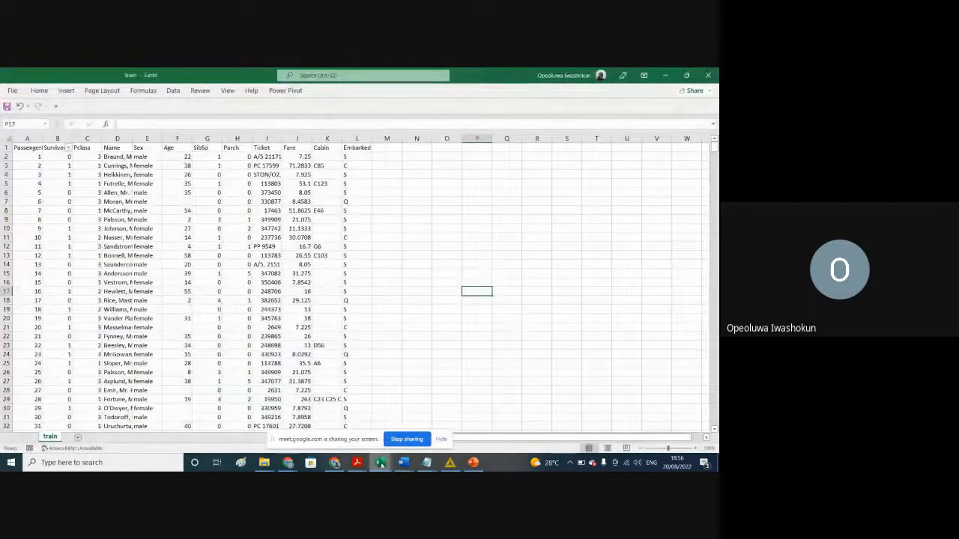
mouse_move(382, 455)
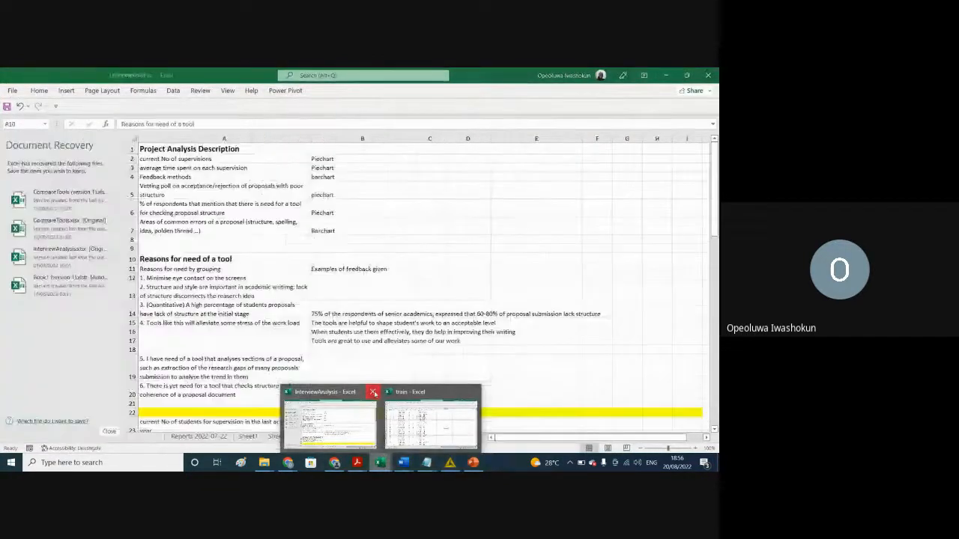
left_click(373, 391)
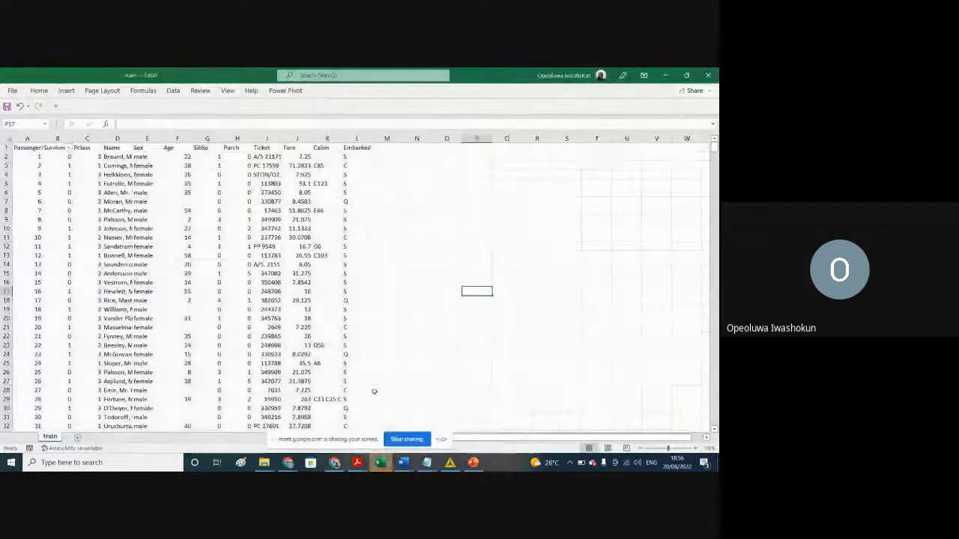
left_click(227, 309)
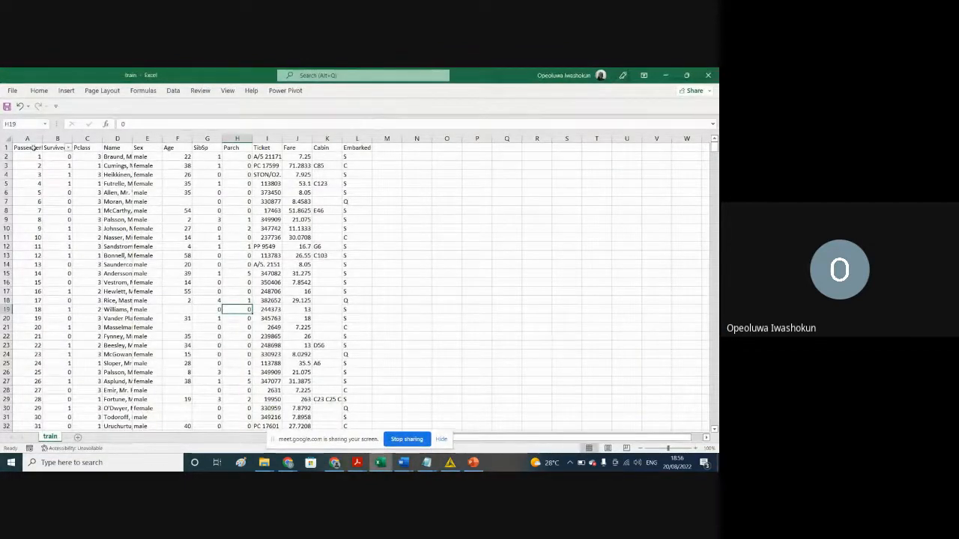
Step: Widen the PassengerId column to fit its full header and examine the IDs down the column
left_click_drag(43, 138, 58, 137)
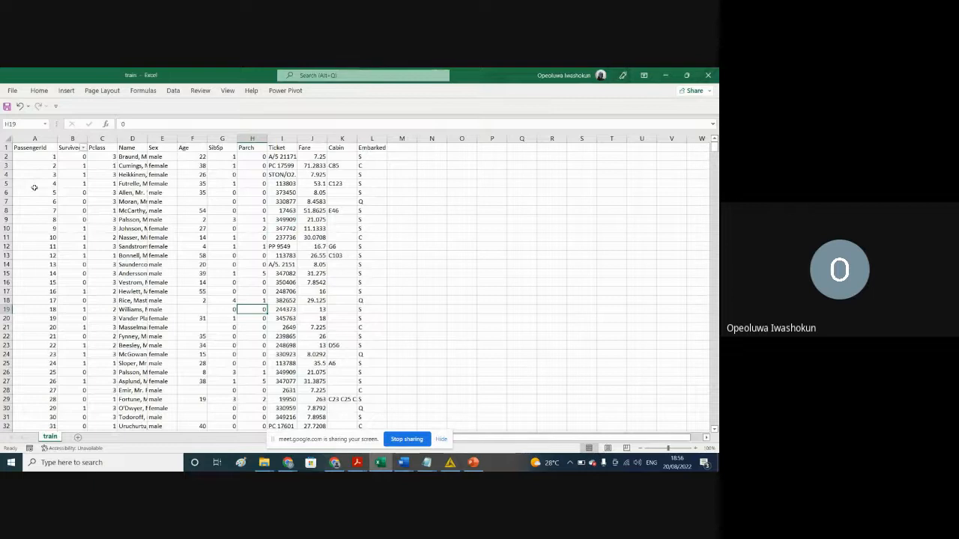
left_click(34, 138)
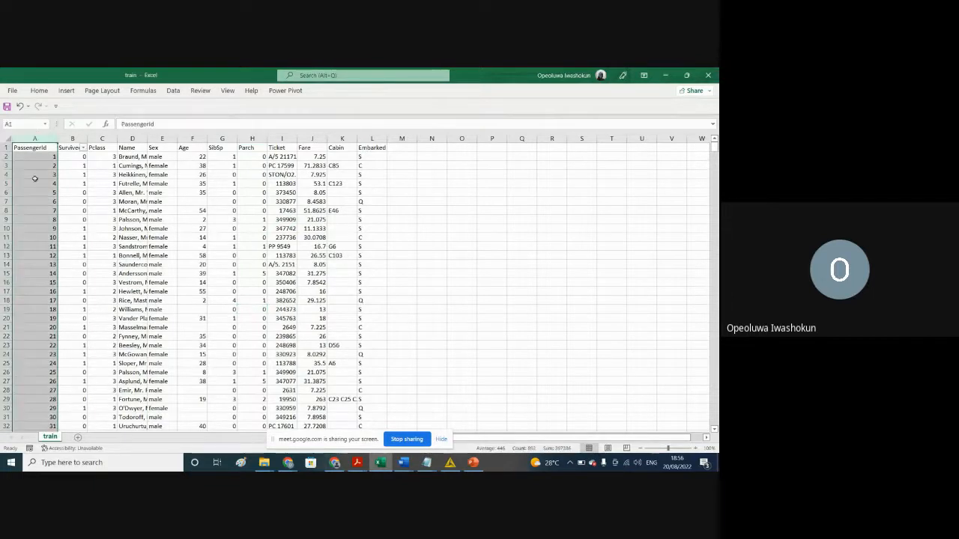
left_click_drag(46, 158, 45, 444)
left_click_drag(42, 366, 42, 364)
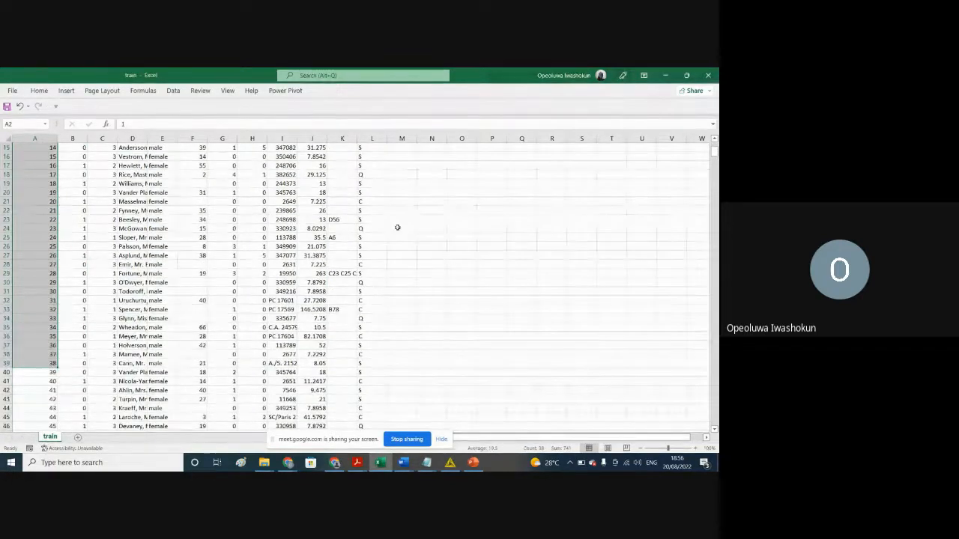
scroll(716, 151, "up", 5)
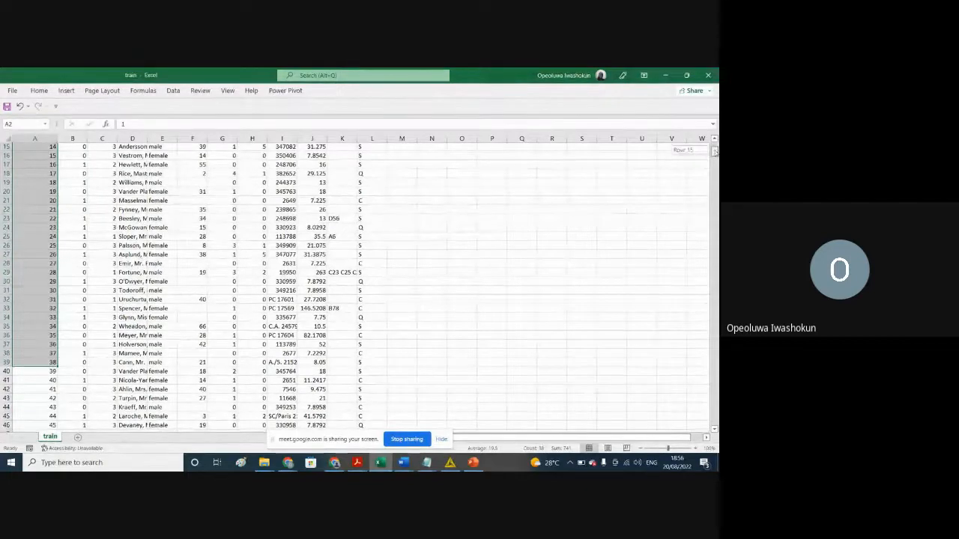
Step: Examine the PassengerId and Survived columns, followed by the range of columns from Pclass to Embarked
left_click(466, 241)
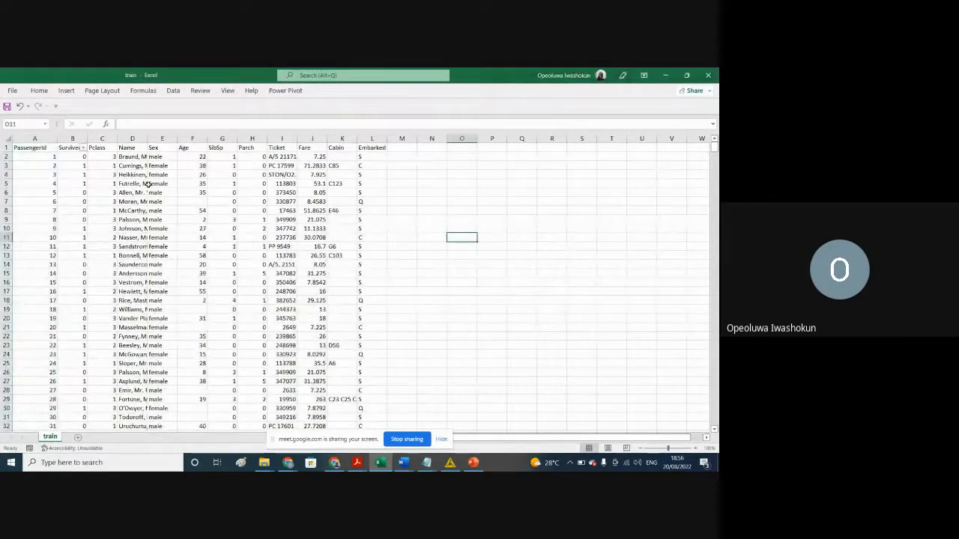
left_click(37, 138)
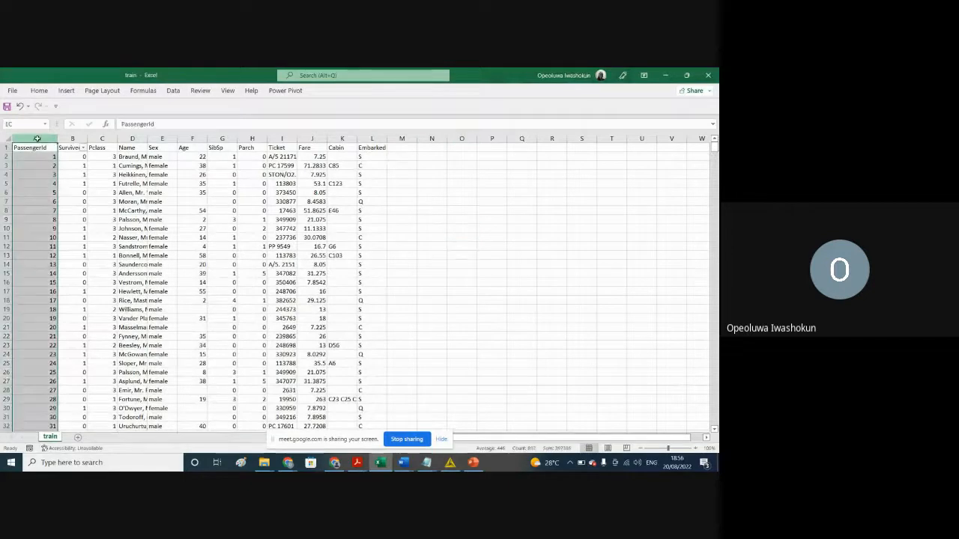
left_click(74, 138)
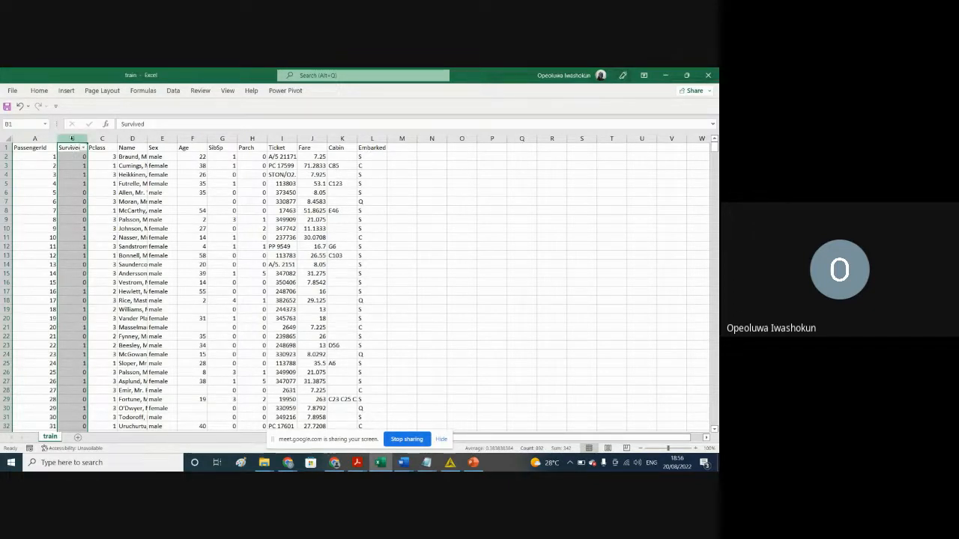
left_click(149, 201)
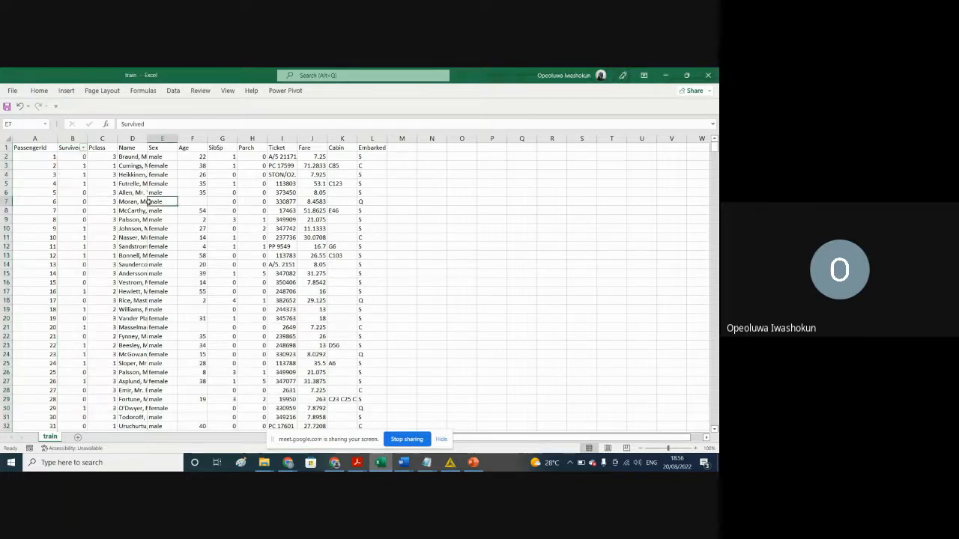
left_click_drag(103, 138, 371, 178)
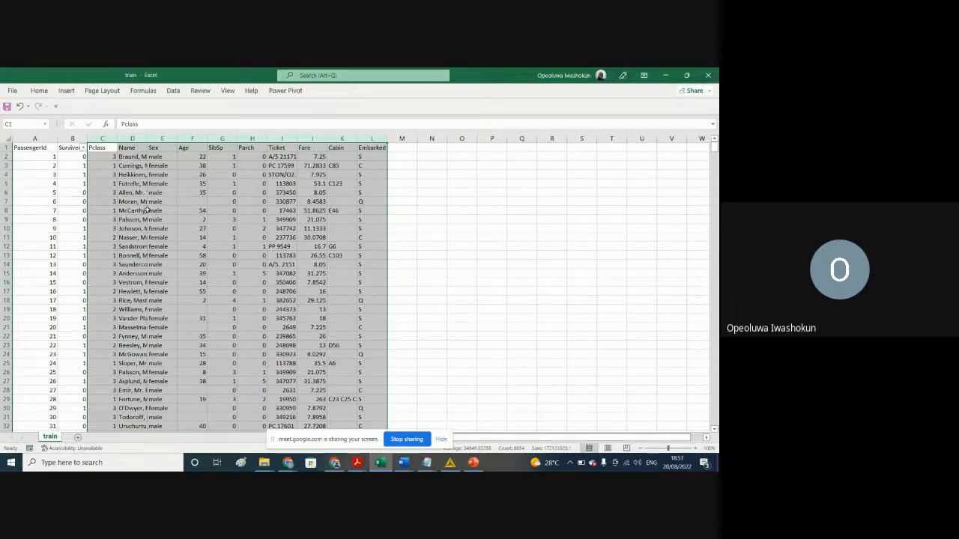
left_click(232, 265)
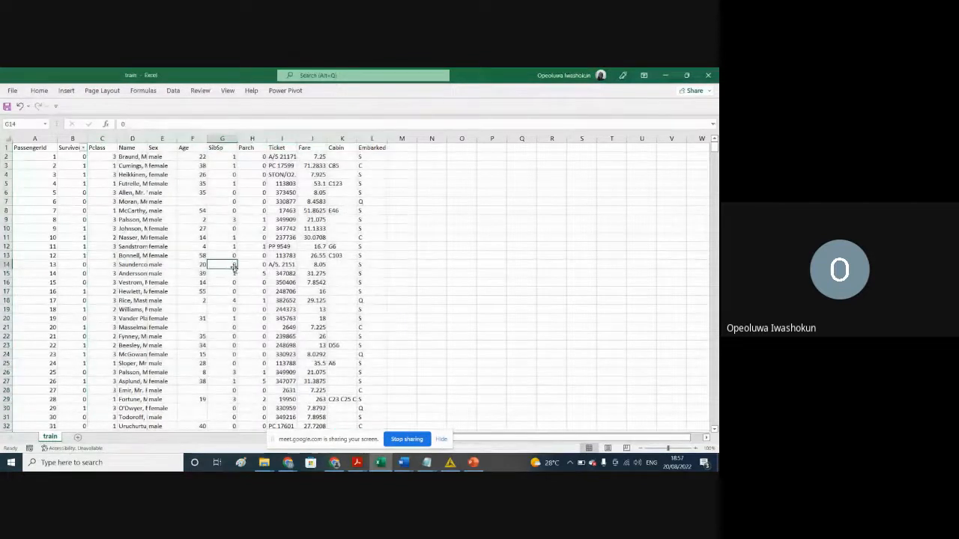
Step: Widen the Name column to show more of the passenger names, and highlight the names and the Pclass column for review
left_click_drag(147, 139, 187, 138)
left_click(144, 138)
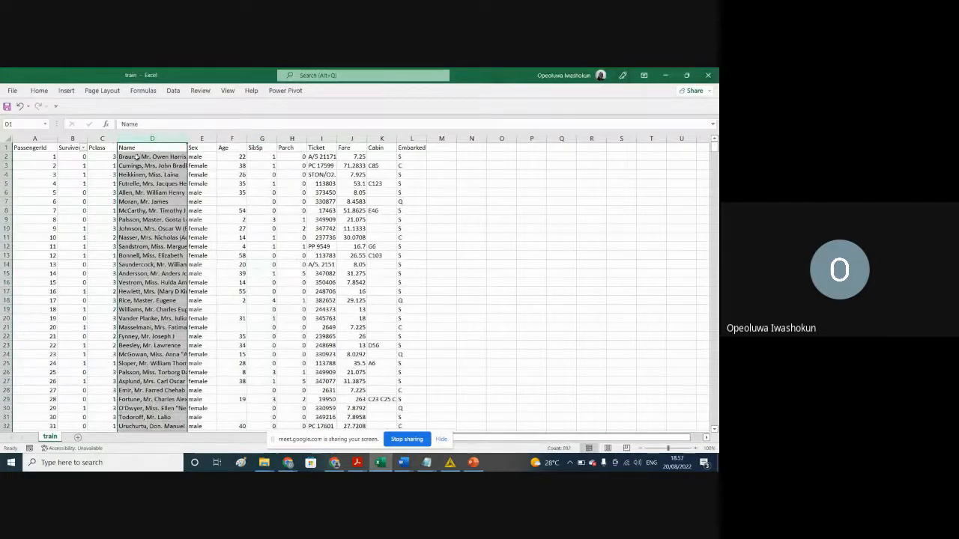
left_click_drag(137, 157, 159, 410)
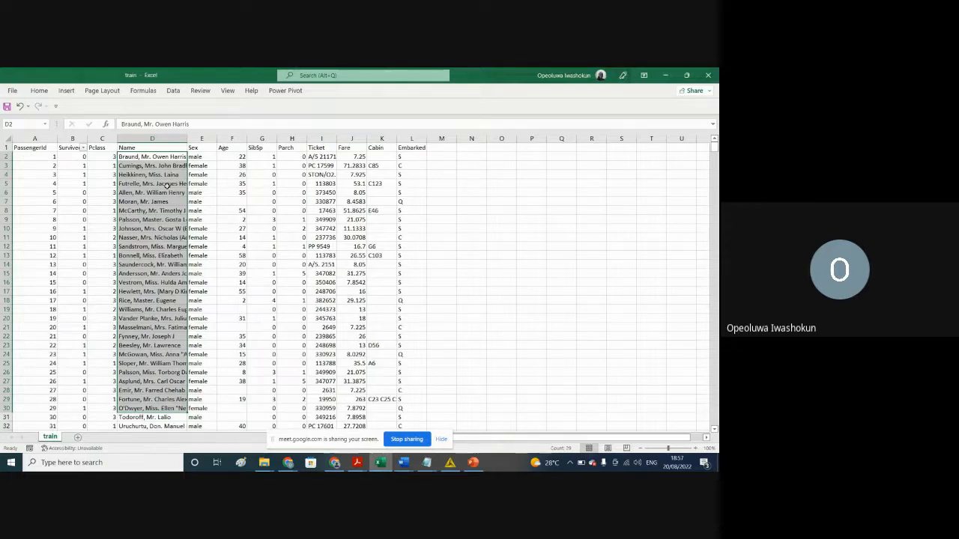
left_click(98, 138)
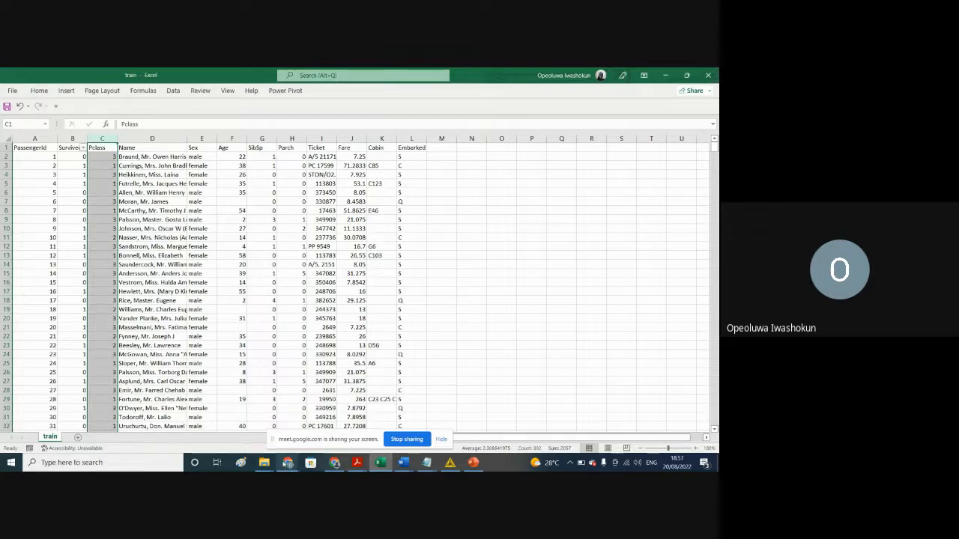
Step: Switch to the Kaggle Titanic tab in Chrome, view the Datasets page and return to the competition's data page
mouse_move(288, 463)
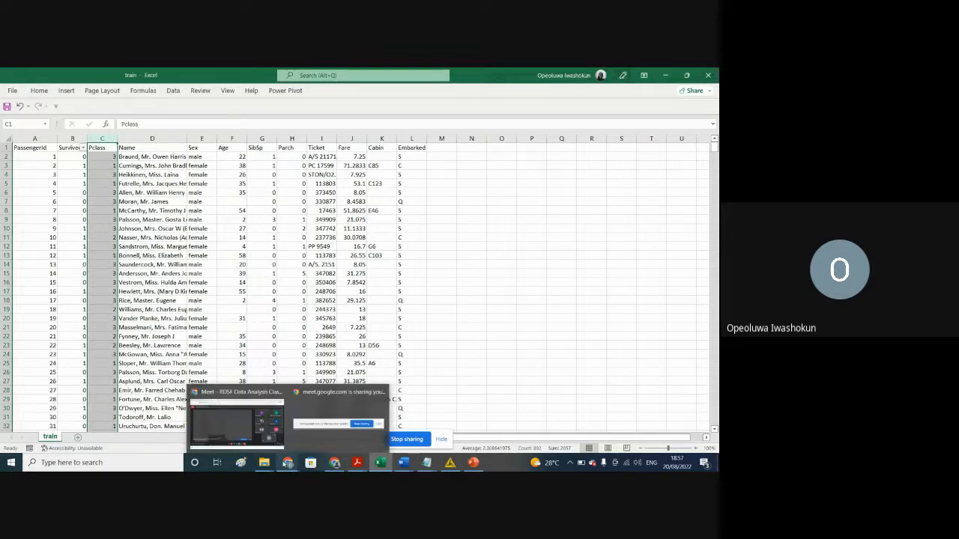
left_click(255, 423)
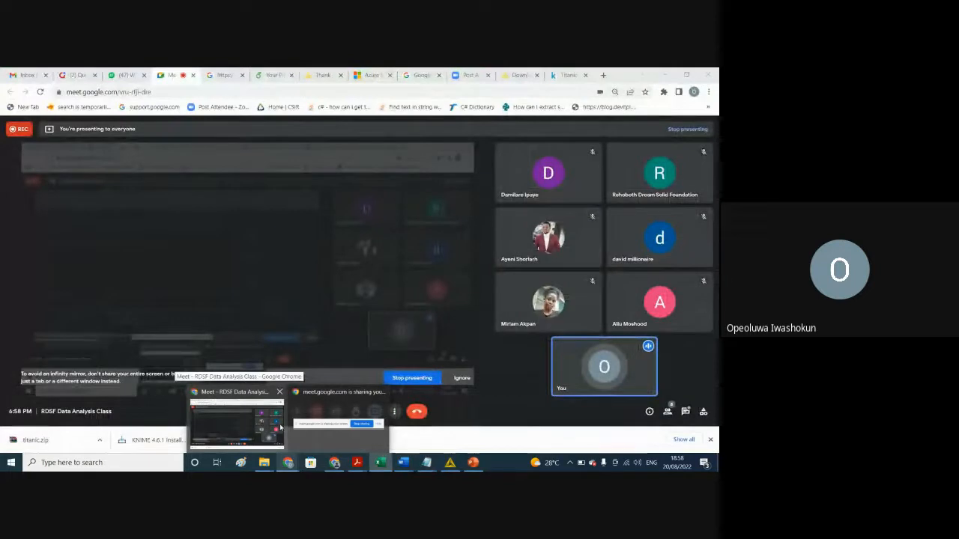
left_click(565, 75)
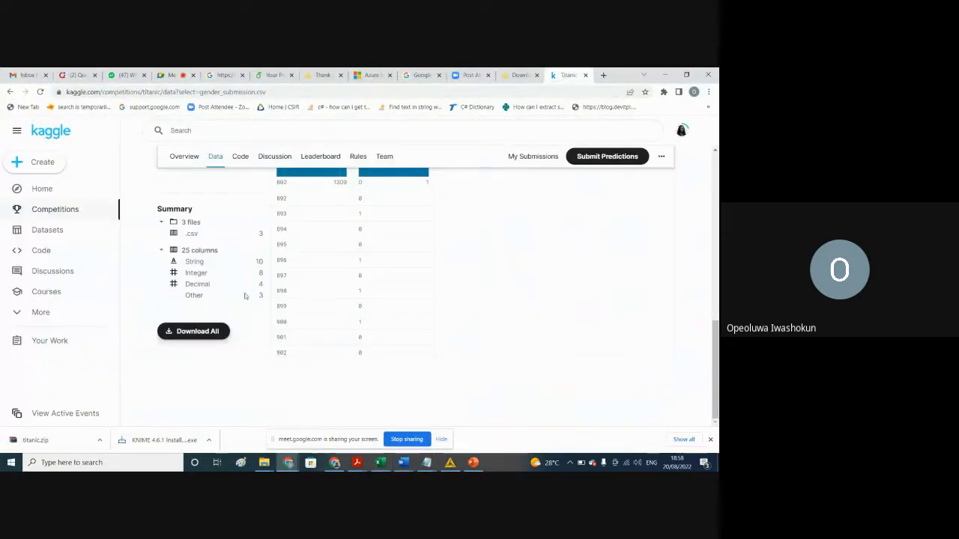
left_click(39, 232)
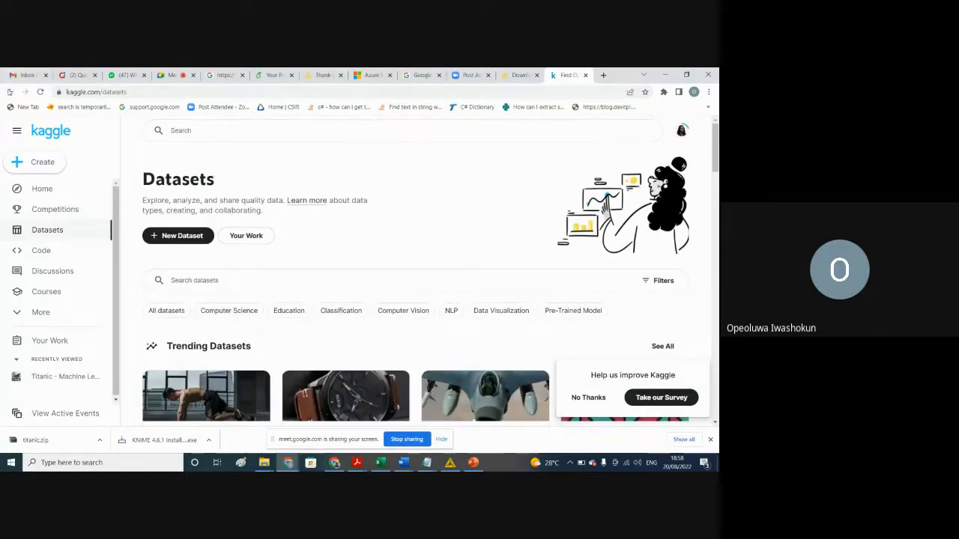
left_click(10, 91)
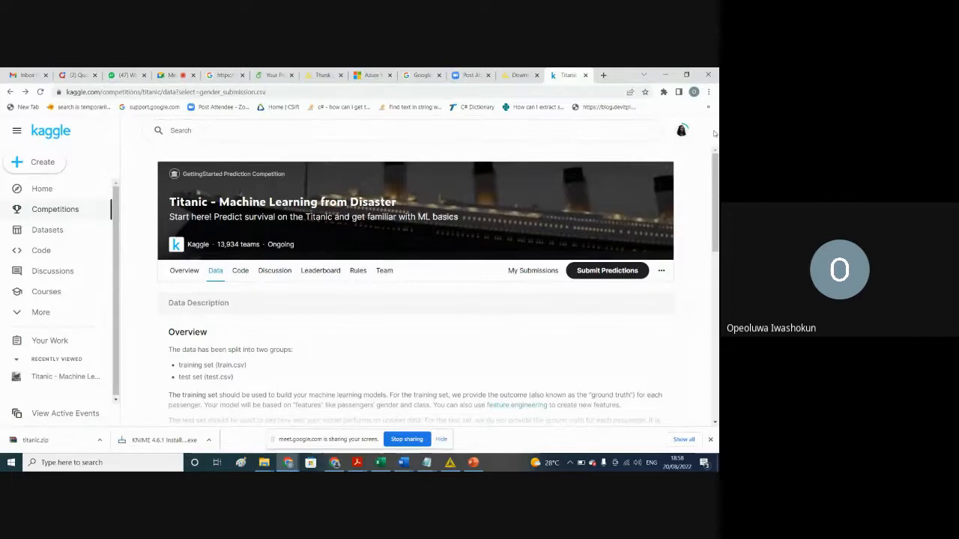
Step: Inspect gender_submission.csv in the Column view and check the data description with its feature engineering link
left_click_drag(717, 159, 686, 253)
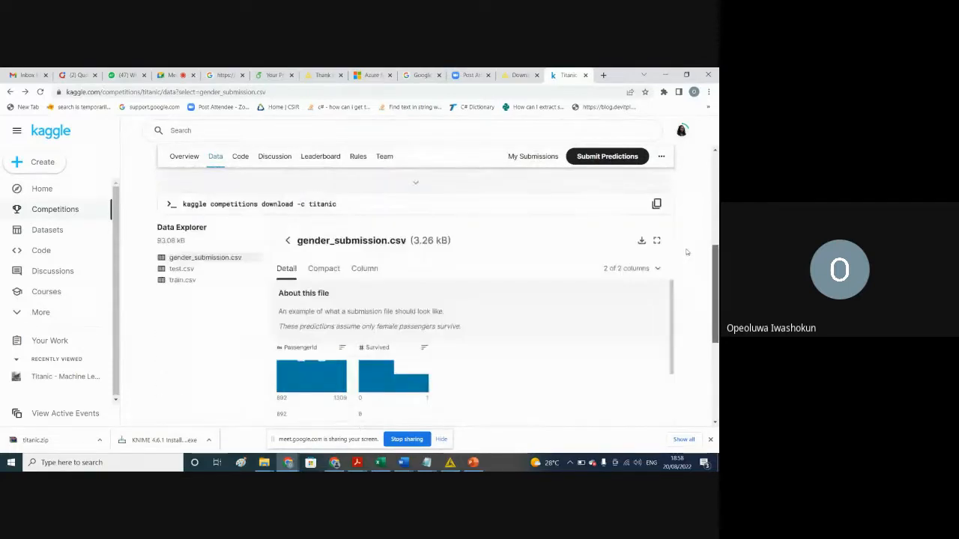
left_click(365, 278)
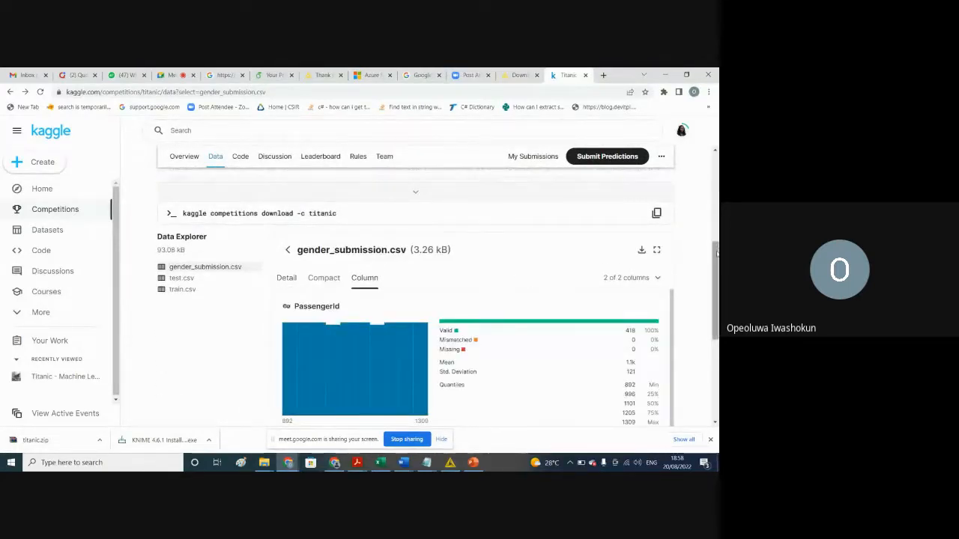
left_click_drag(718, 256, 694, 314)
scroll(693, 315, "up", 10)
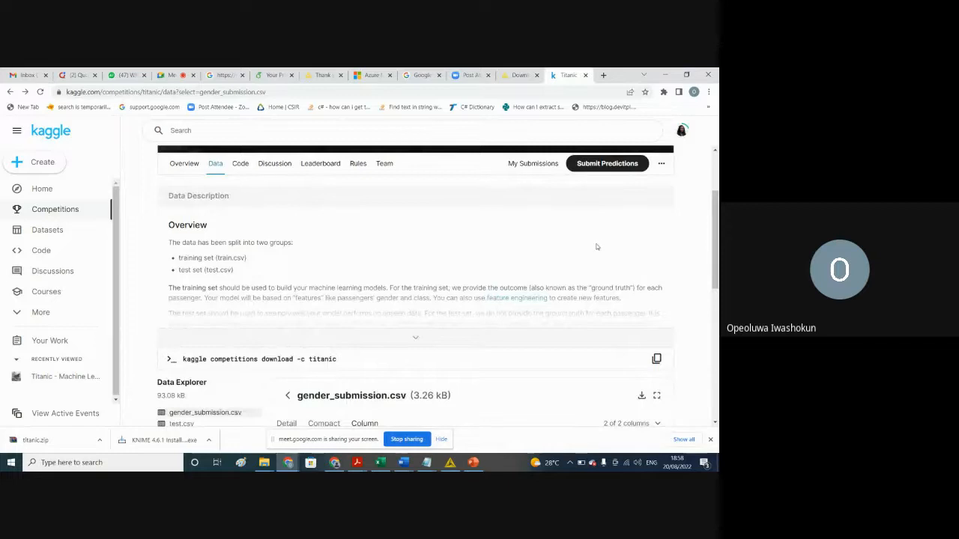
left_click(517, 297)
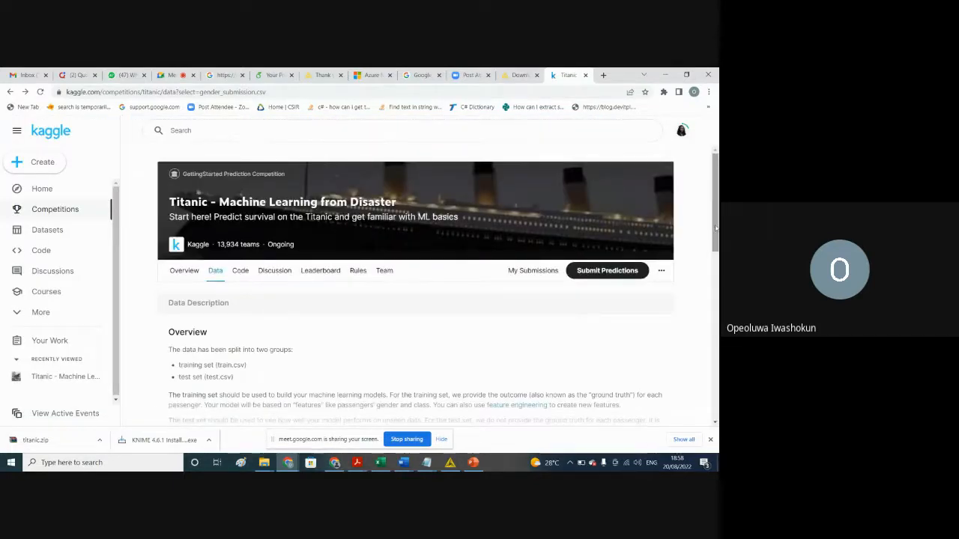
scroll(549, 290, "down", 3)
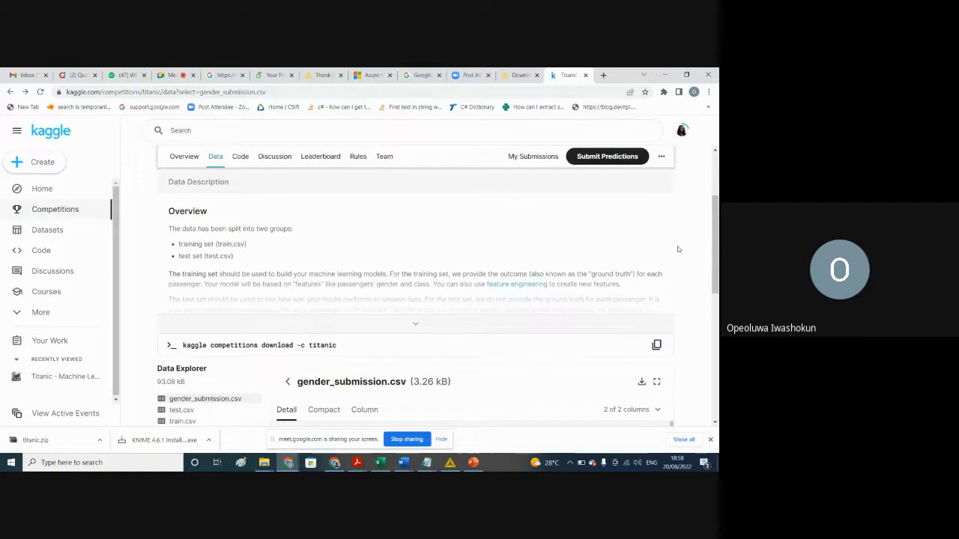
Step: Expand the files entry in the data summary and check the column selection list of gender_submission.csv
left_click_drag(718, 262, 717, 416)
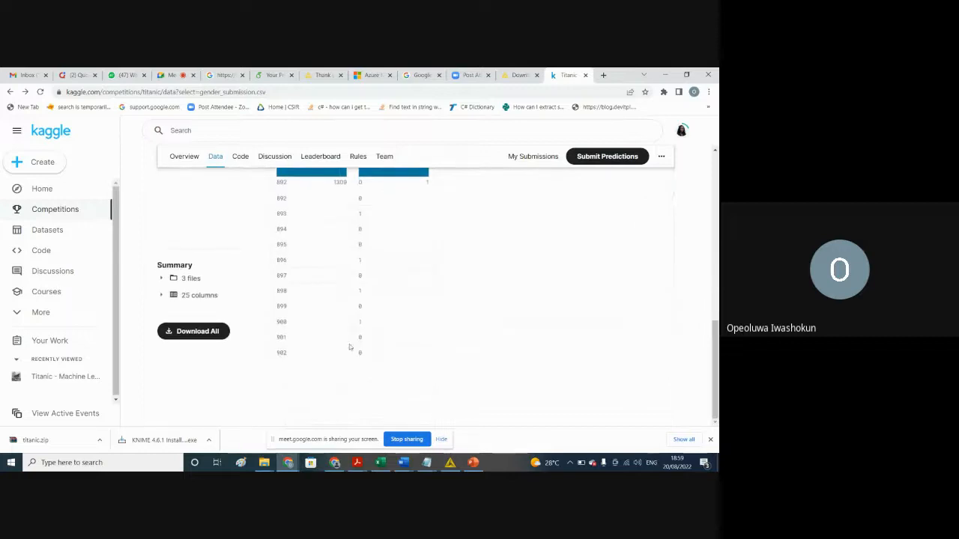
left_click(162, 279)
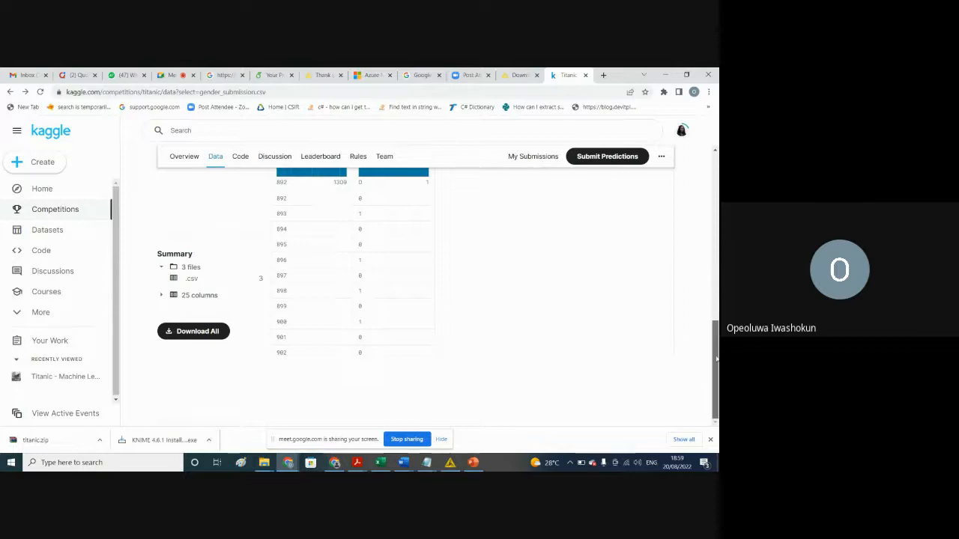
left_click_drag(717, 359, 691, 271)
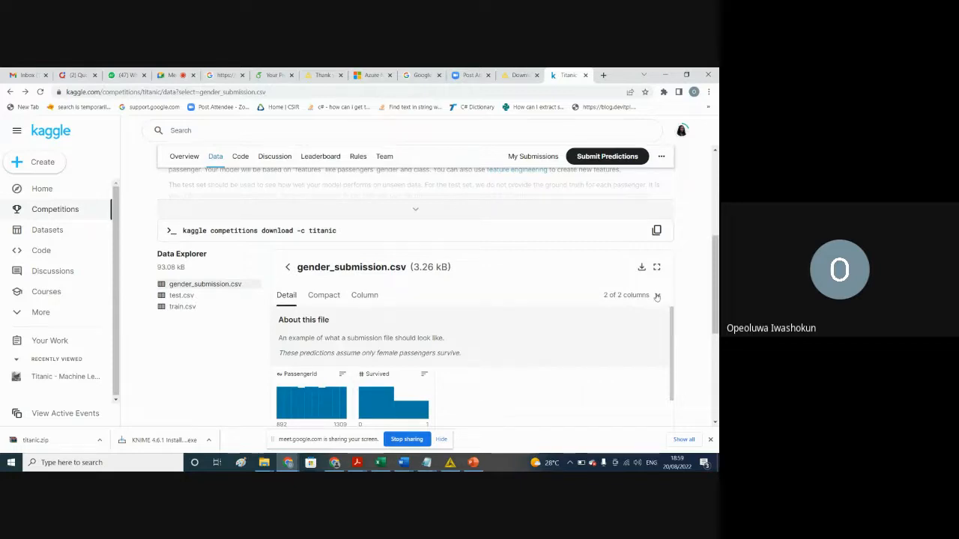
left_click(658, 296)
left_click(658, 297)
left_click_drag(716, 298, 672, 233)
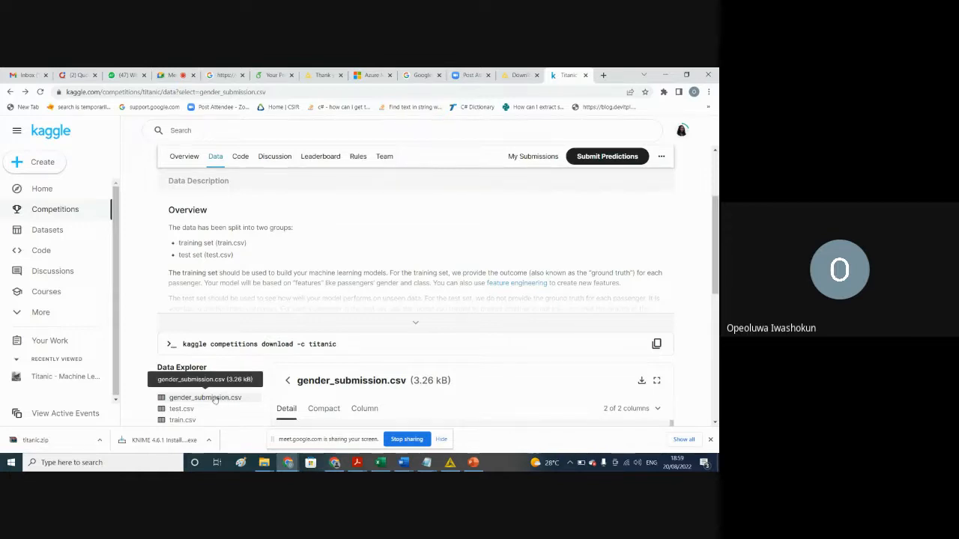
Step: Open train.csv in the Data Explorer and inspect it in the Detail, Compact and Column views
left_click(180, 421)
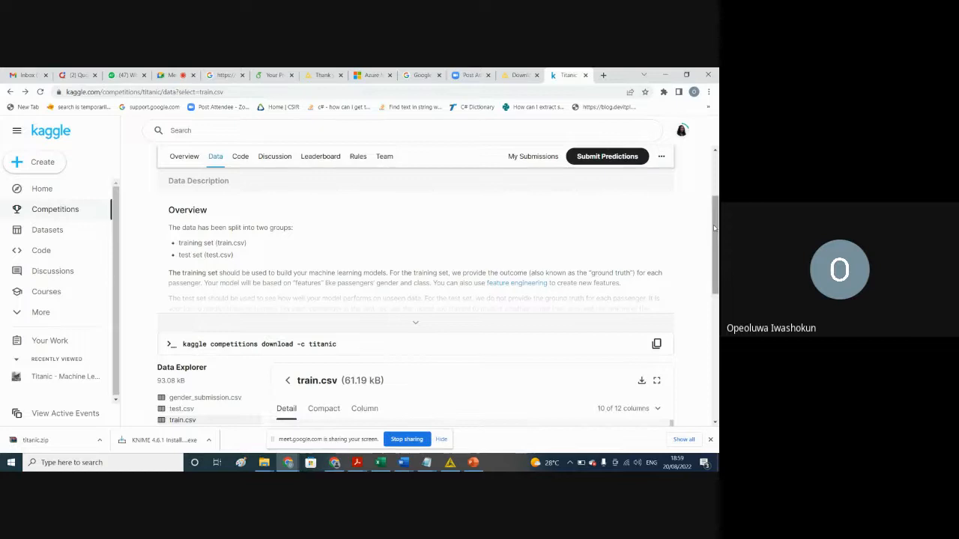
left_click_drag(715, 229, 706, 304)
scroll(702, 291, "up", 1)
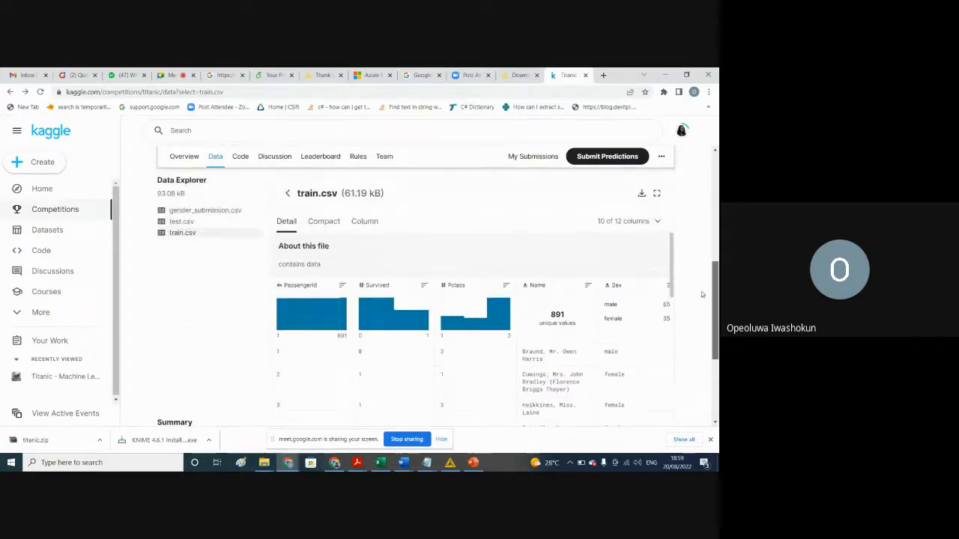
scroll(341, 311, "up", 1)
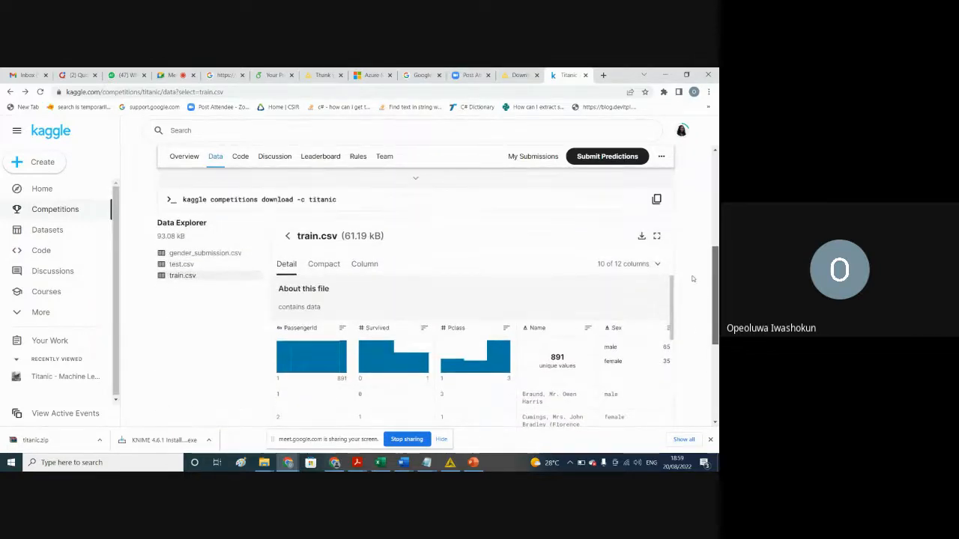
left_click(322, 272)
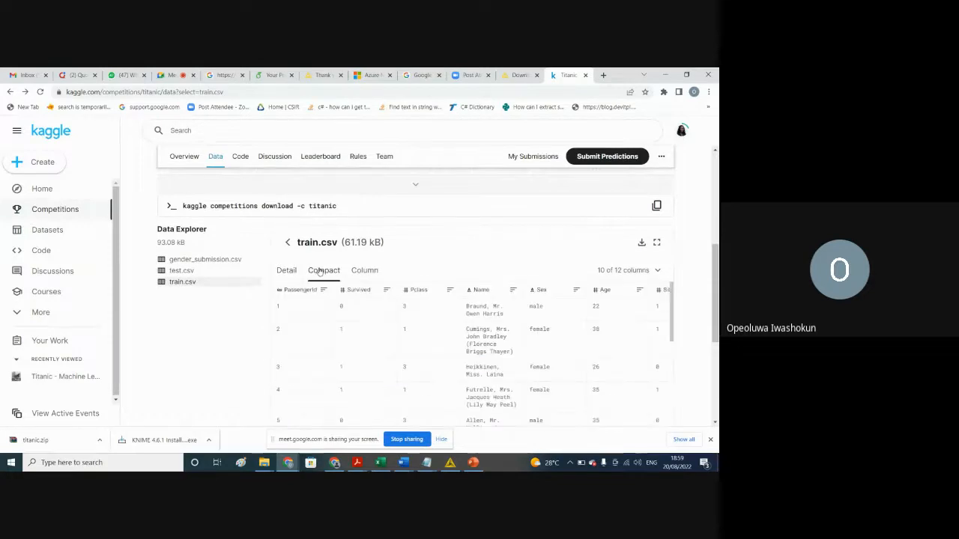
left_click(369, 272)
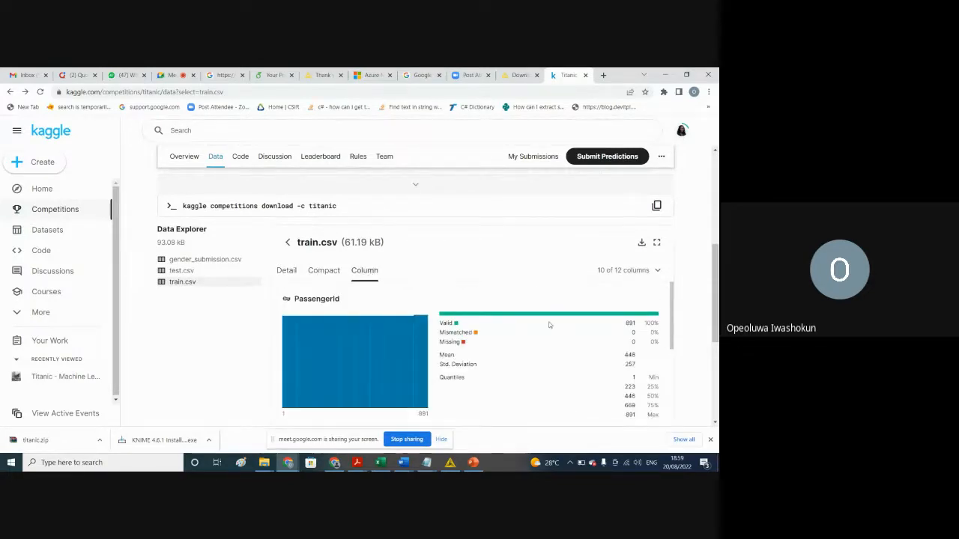
left_click_drag(714, 291, 674, 289)
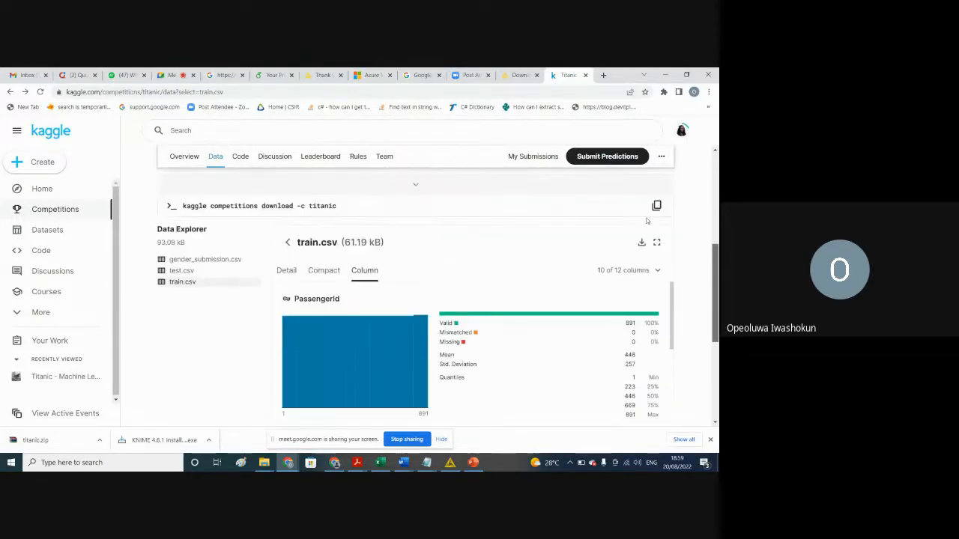
Step: Read the Titanic competition overview for what data it uses, and return to the Data Explorer on the data page
left_click(184, 157)
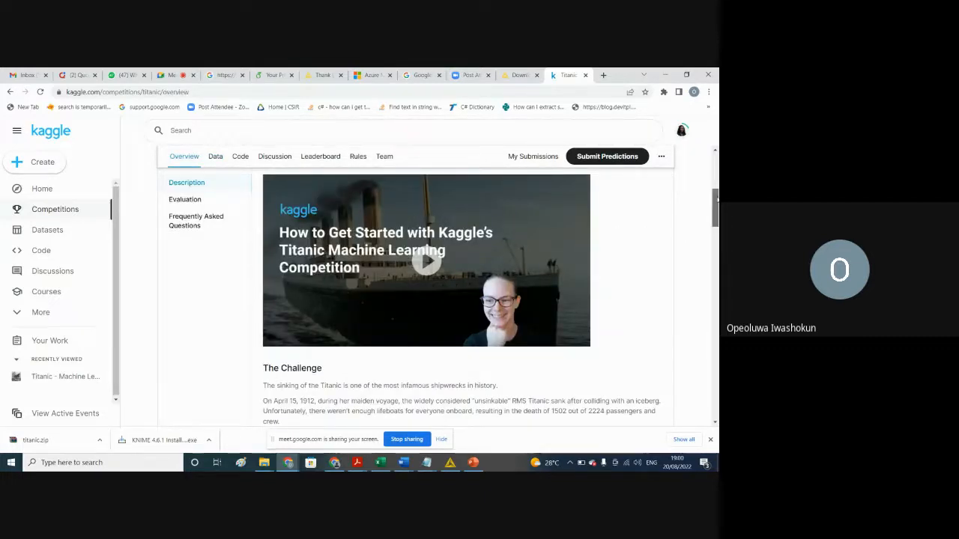
left_click_drag(717, 197, 661, 278)
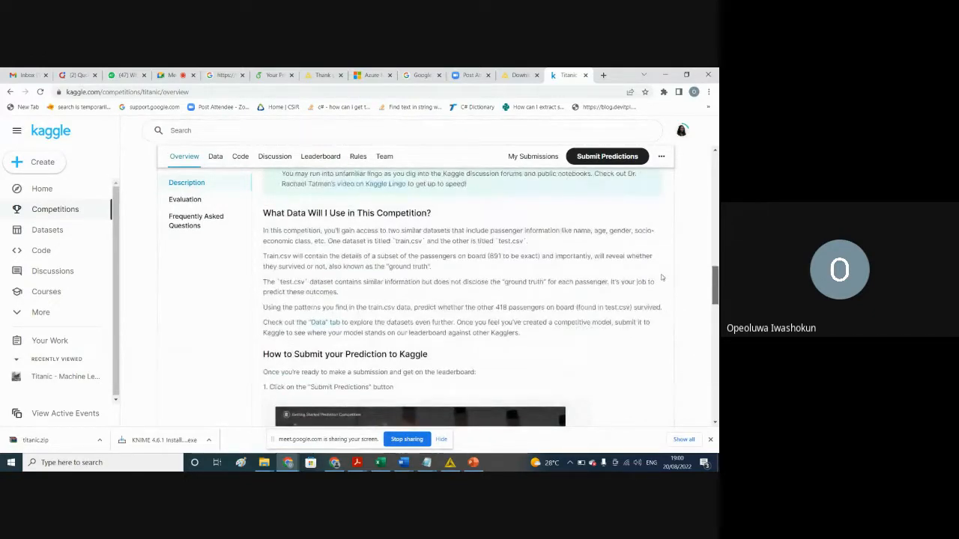
scroll(662, 278, "up", 5)
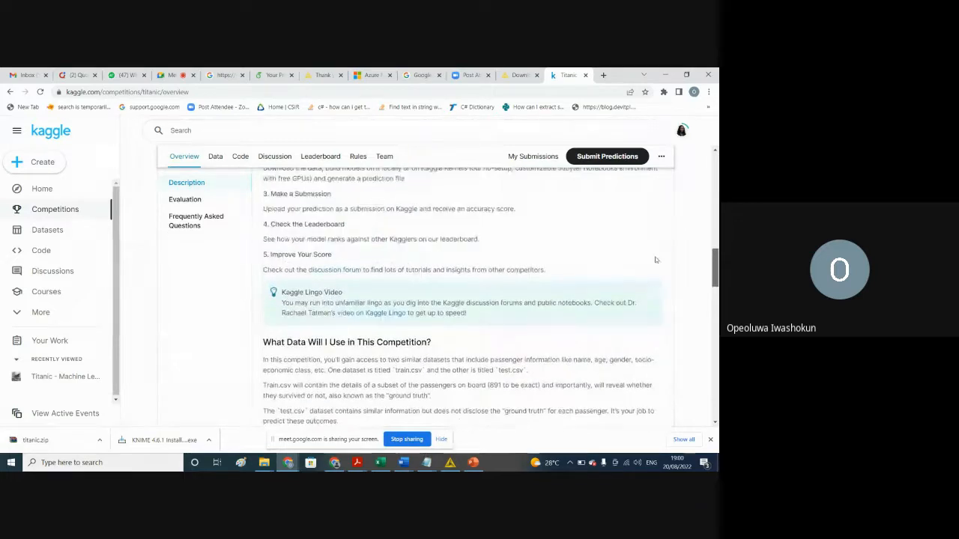
scroll(652, 250, "up", 5)
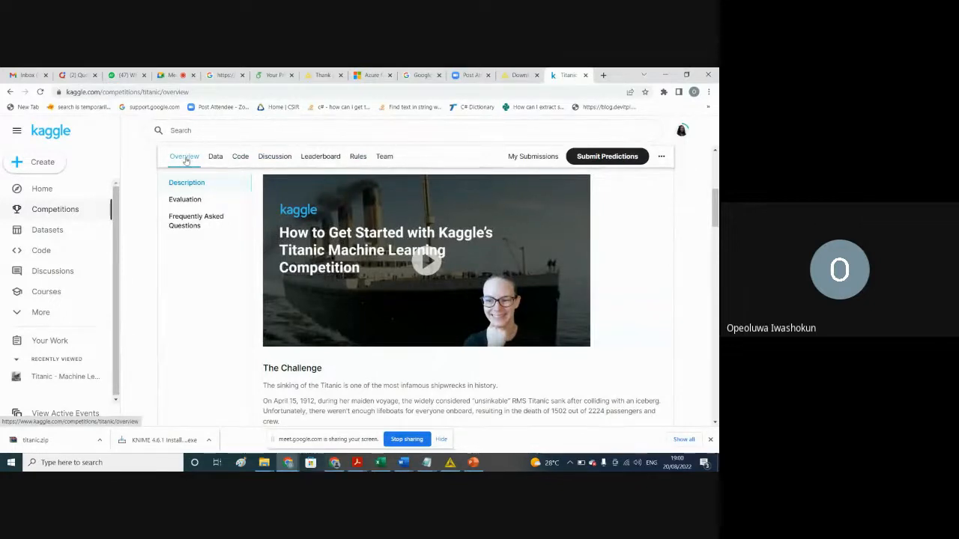
left_click(216, 156)
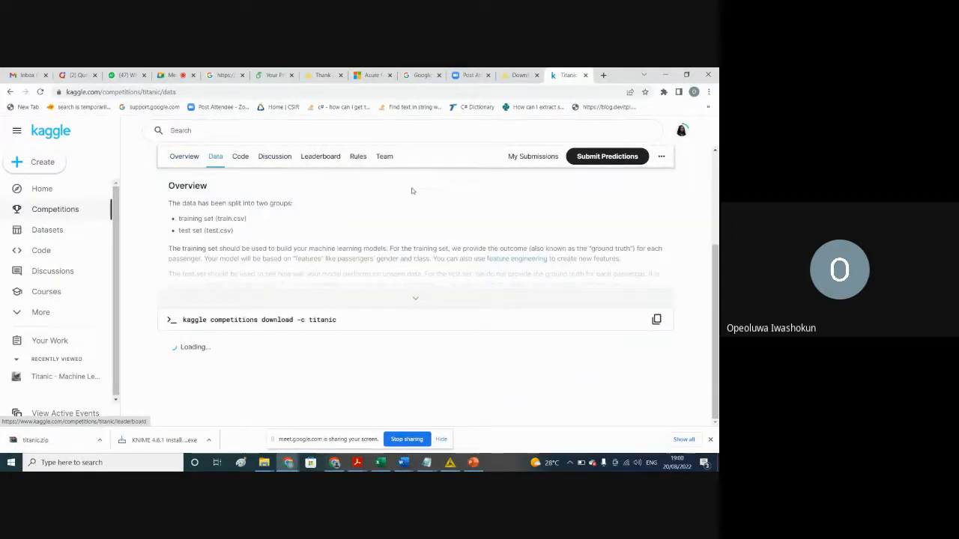
scroll(263, 206, "down", 3)
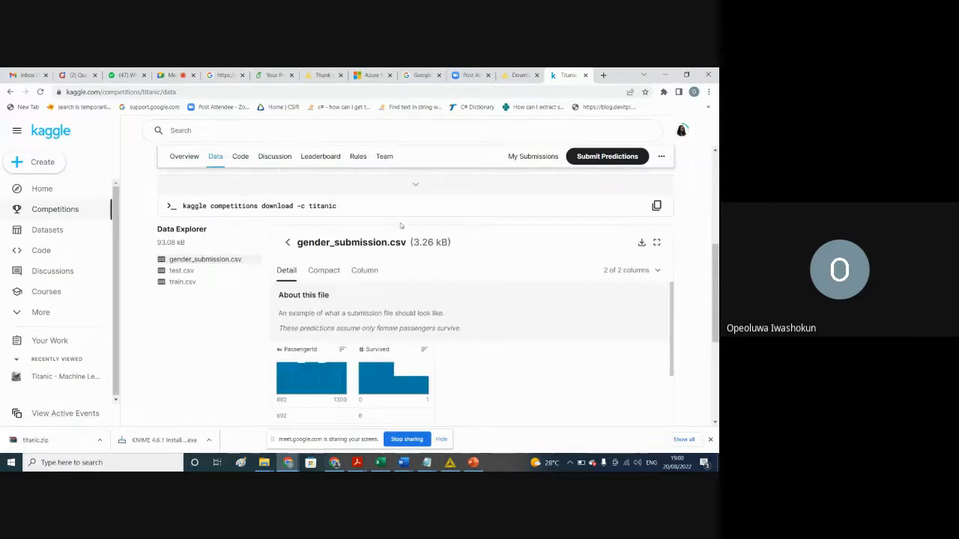
Step: Expand the Titanic data description and read its Data Dictionary and Variable Notes
left_click(417, 189)
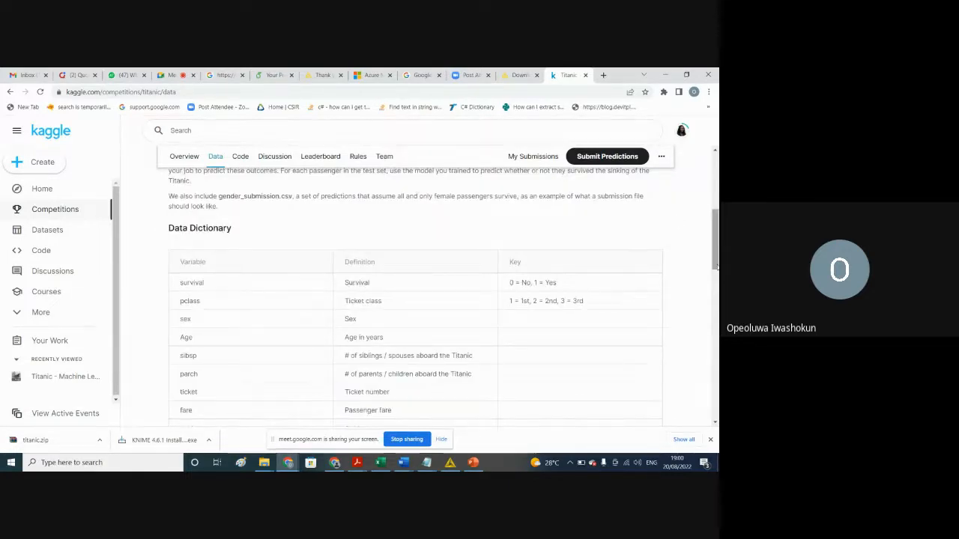
scroll(707, 238, "up", 2)
scroll(707, 238, "down", 6)
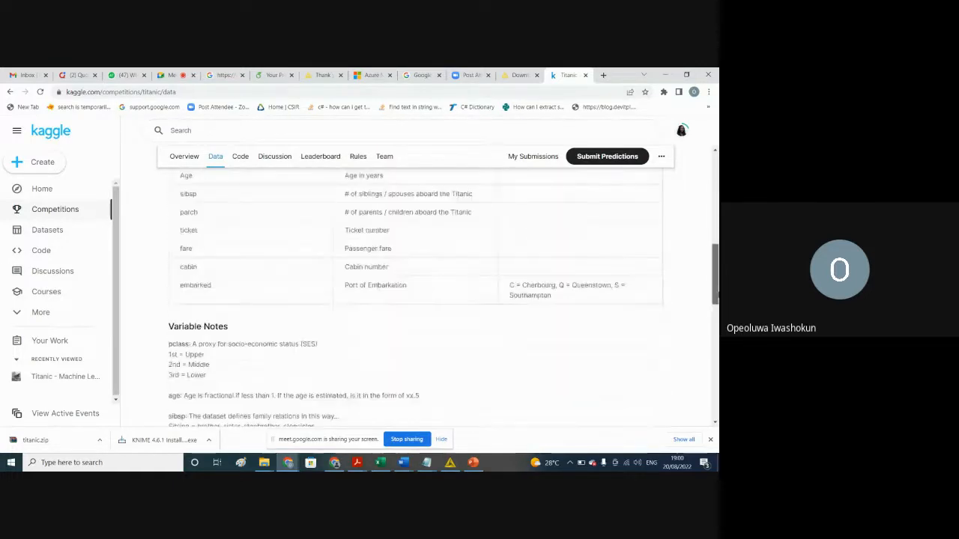
mouse_move(717, 333)
left_mouse_down()
mouse_move(716, 362)
mouse_move(713, 350)
left_mouse_up()
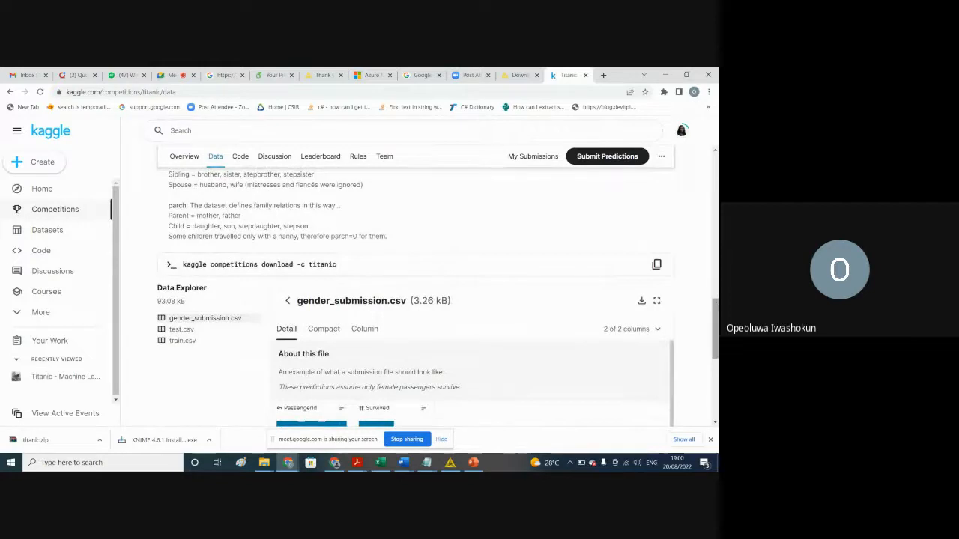
scroll(715, 319, "down", 2)
scroll(691, 301, "up", 3)
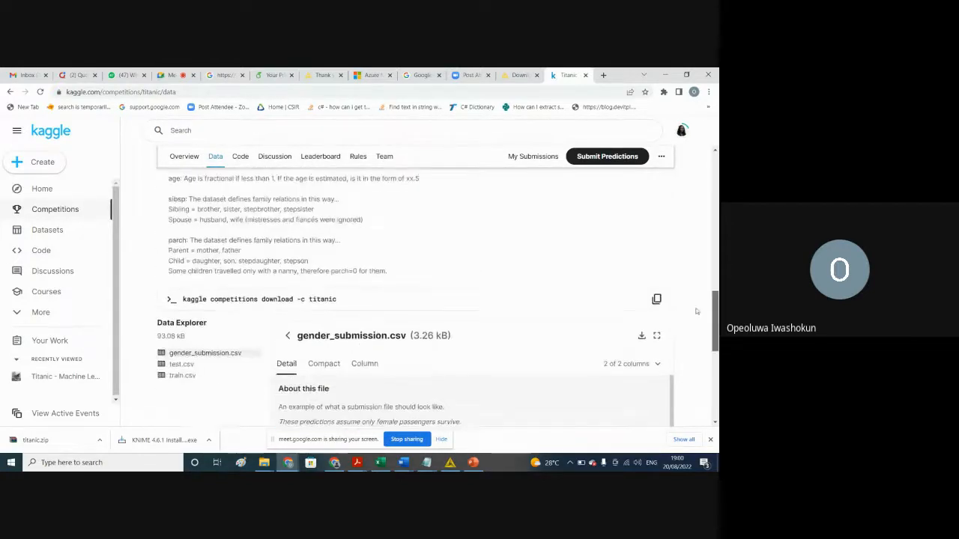
scroll(691, 301, "up", 6)
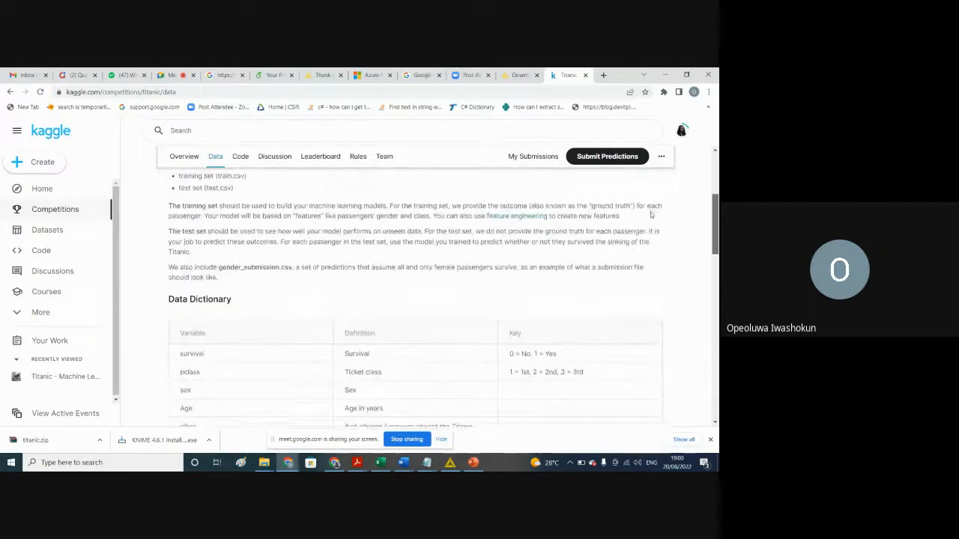
Step: Review the data page from the description of the training and test sets to the file and column summary
scroll(646, 208, "down", 6)
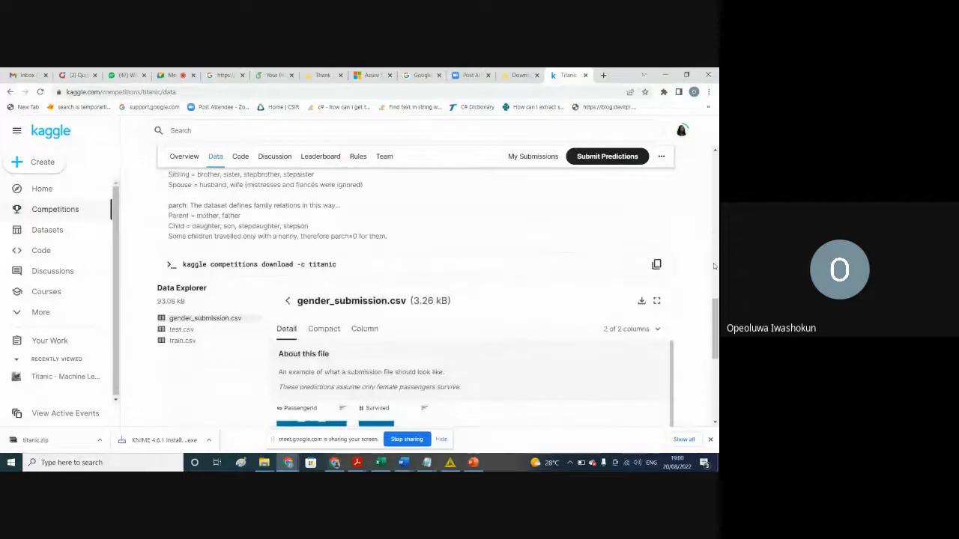
scroll(701, 234, "up", 4)
scroll(700, 234, "up", 3)
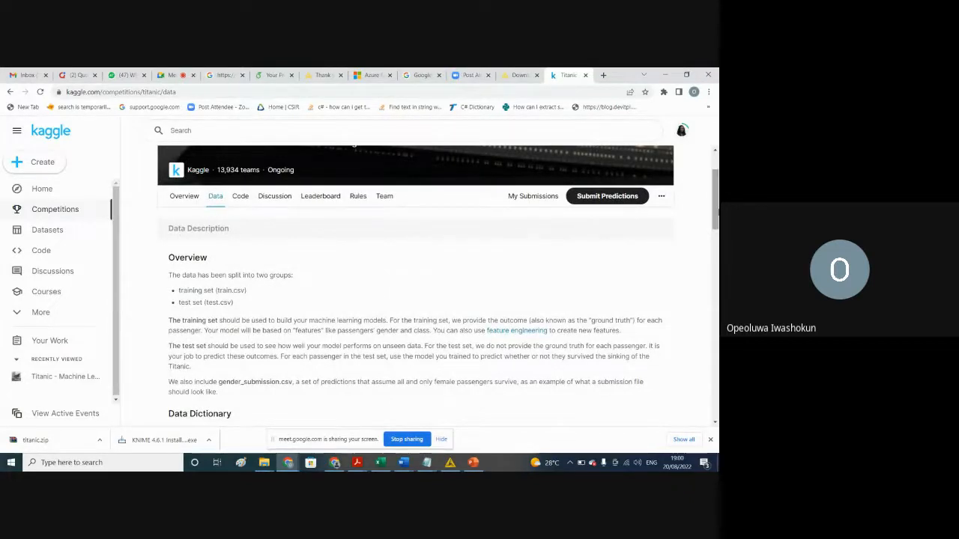
left_click_drag(714, 221, 718, 339)
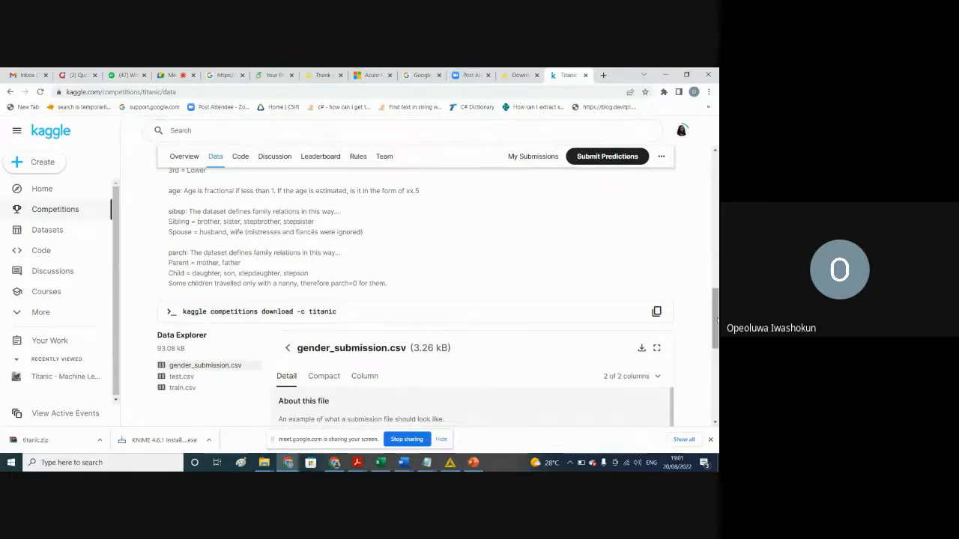
scroll(715, 322, "down", 3)
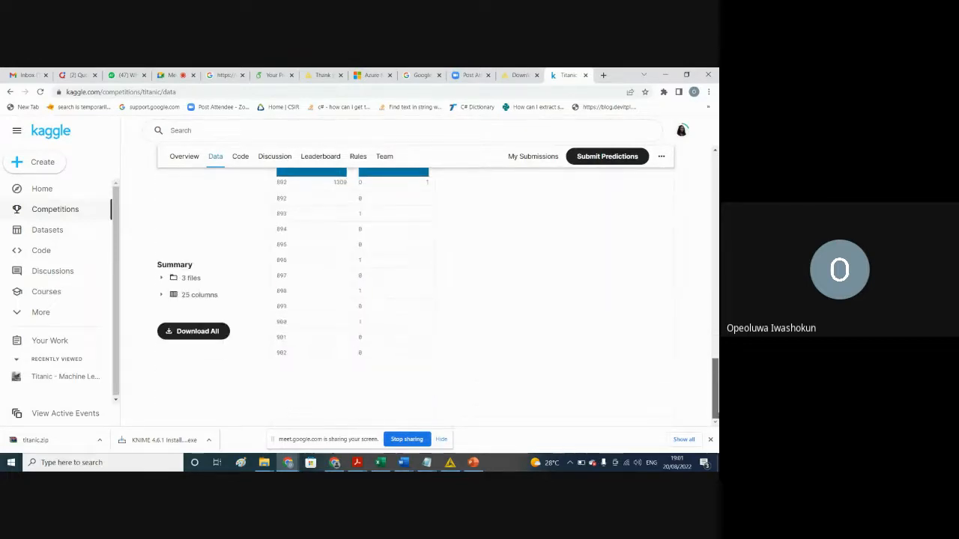
scroll(663, 265, "up", 10)
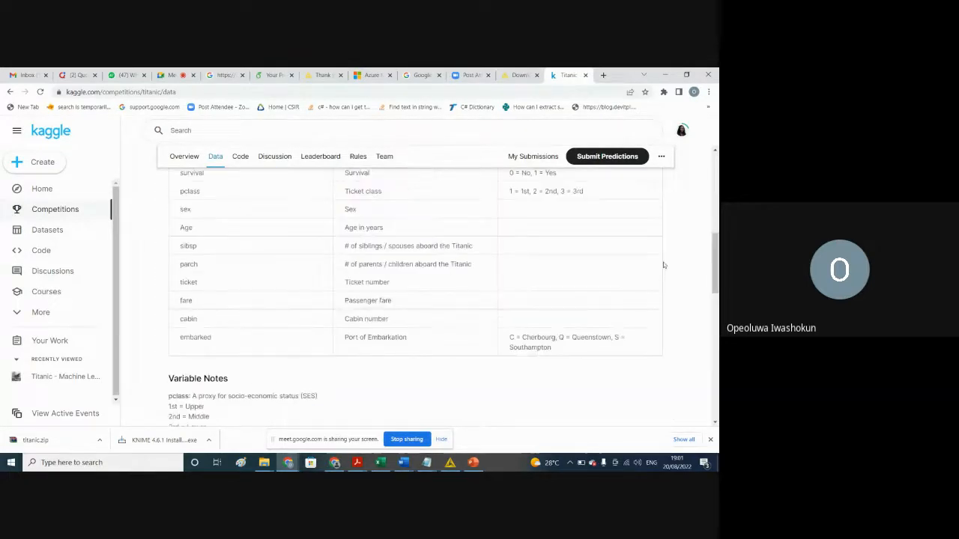
Step: Visit the competition overview, return to the data page, and expand the description to study the variables in the Data Dictionary
left_click(184, 157)
left_click(216, 159)
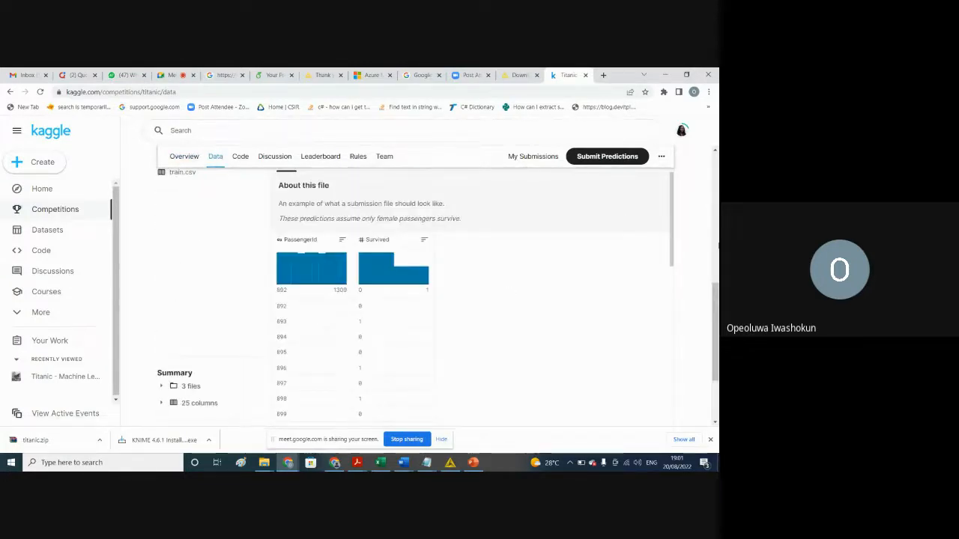
left_click_drag(715, 298, 684, 192)
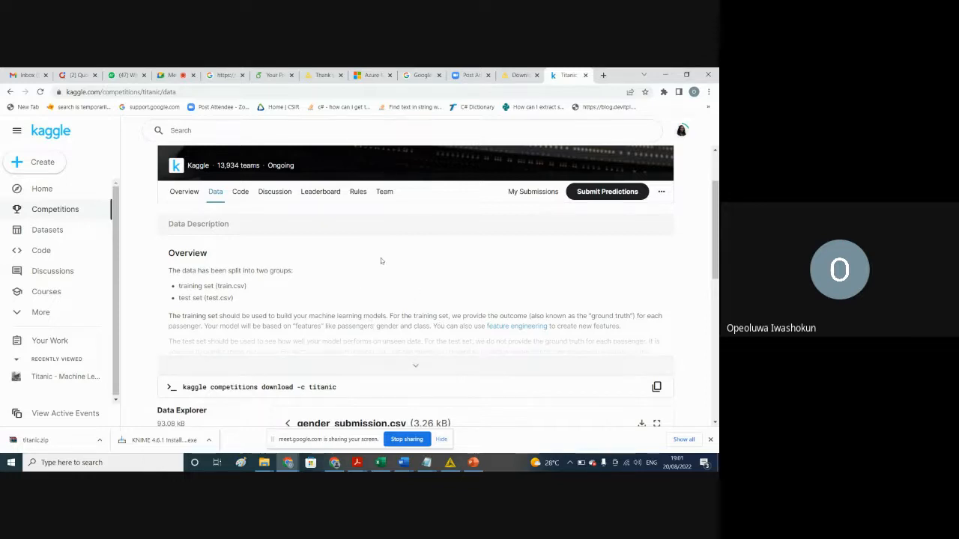
left_click(415, 368)
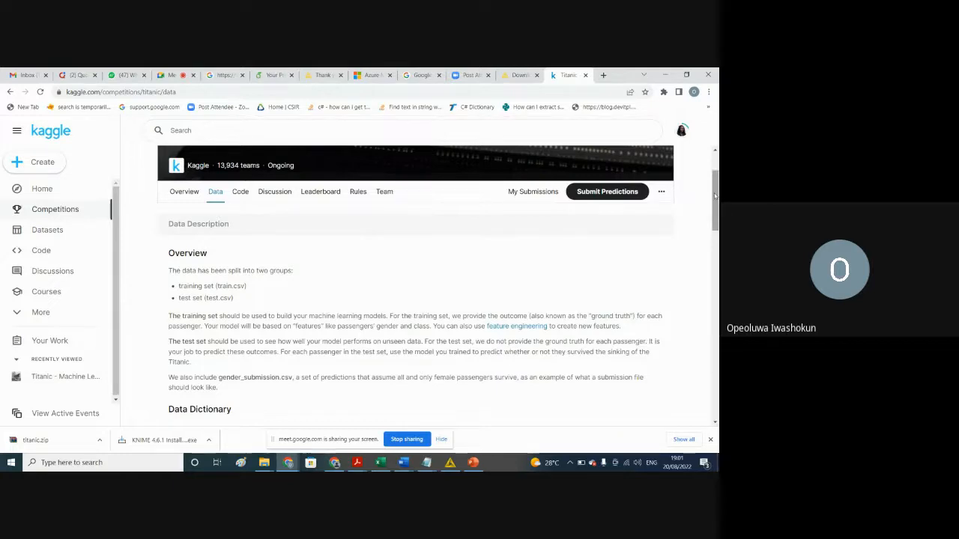
scroll(715, 210, "down", 1)
left_click_drag(717, 210, 717, 244)
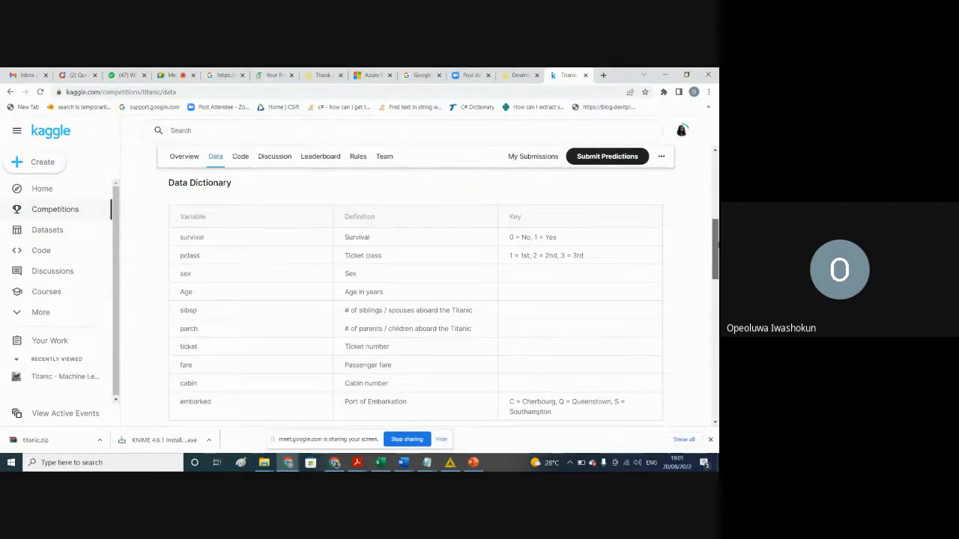
left_click_drag(718, 245, 718, 254)
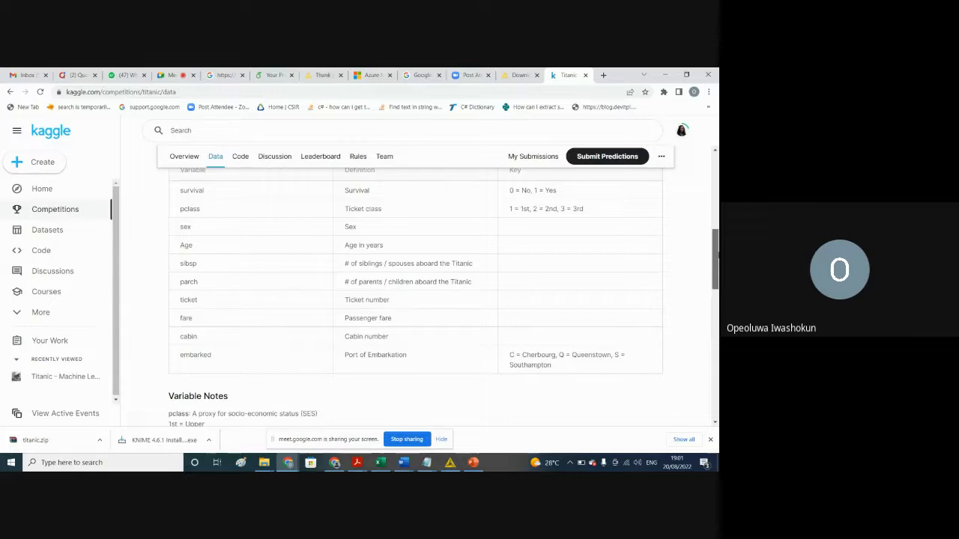
left_click_drag(718, 254, 717, 255)
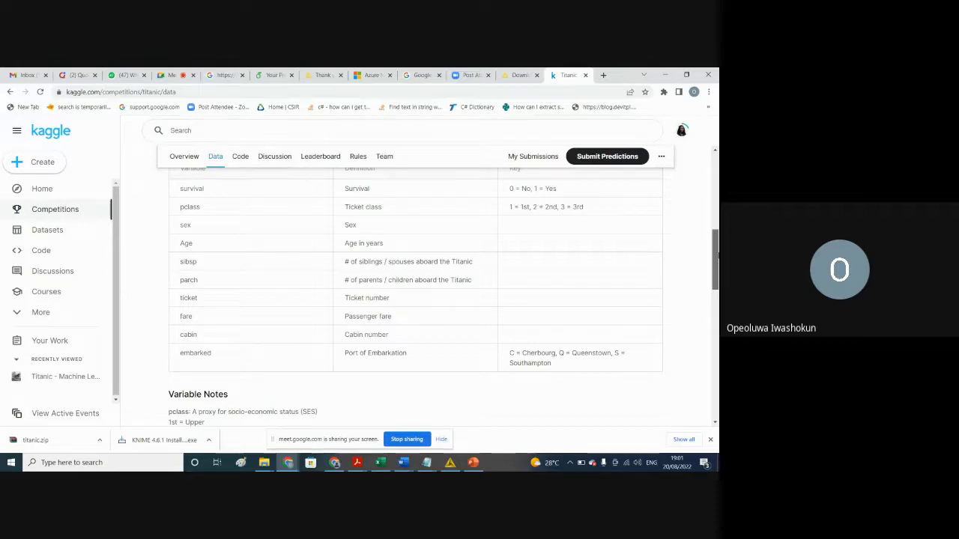
Step: Switch to the train sheet in Excel and examine the Cabin column and the blank cells in the Age column
left_click(450, 463)
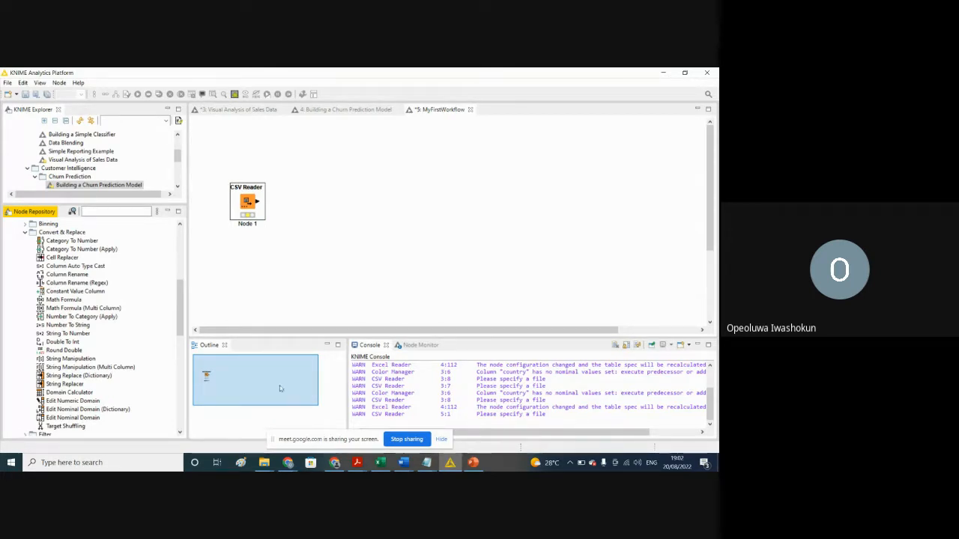
left_click(380, 462)
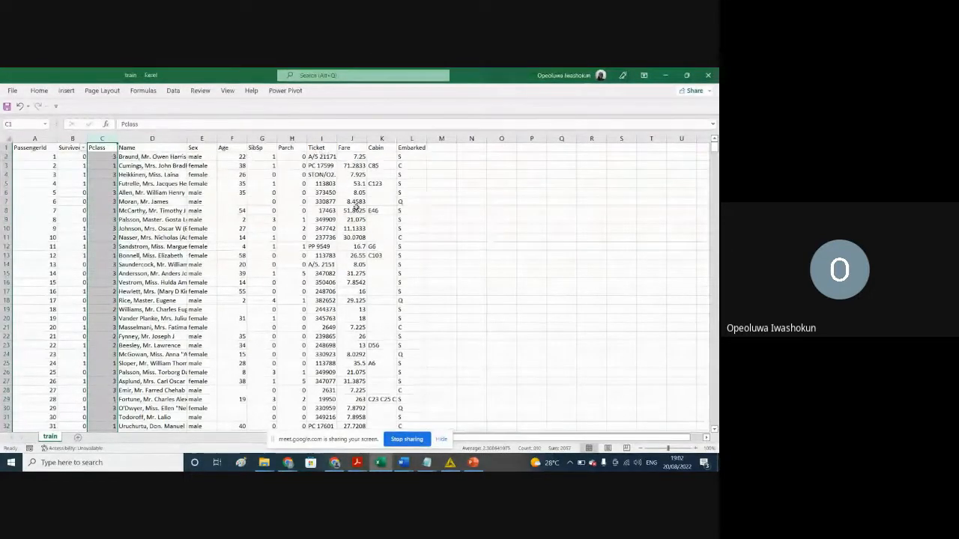
left_click(379, 138)
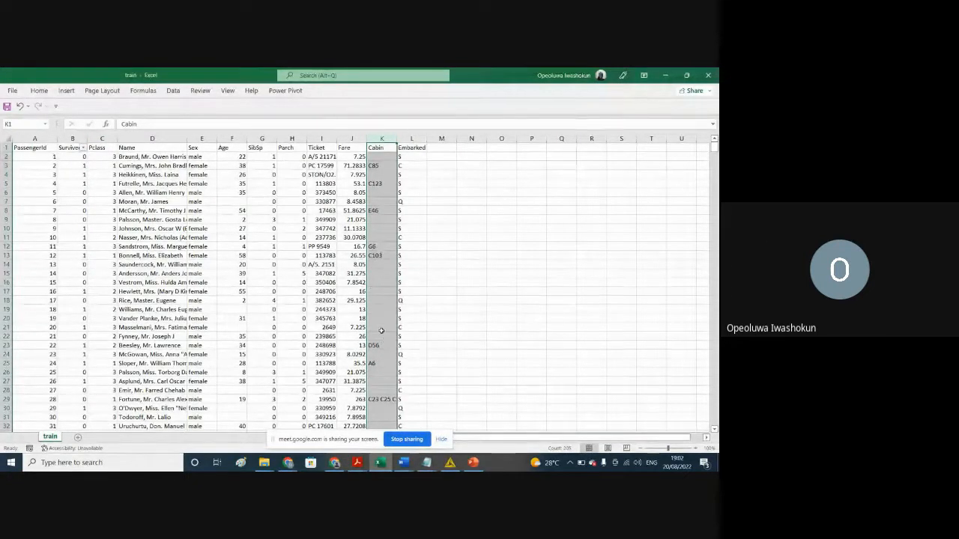
left_click(233, 202)
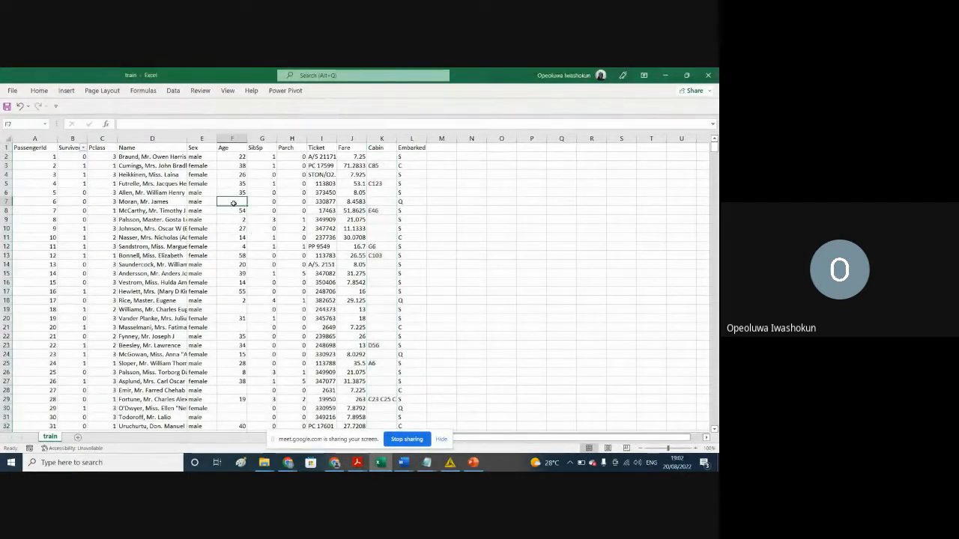
left_click(239, 310)
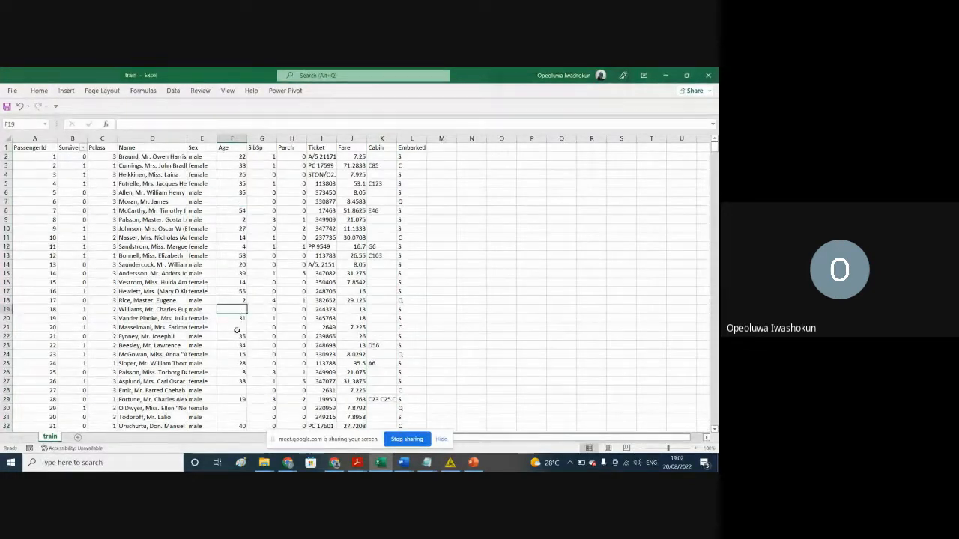
left_click(237, 330)
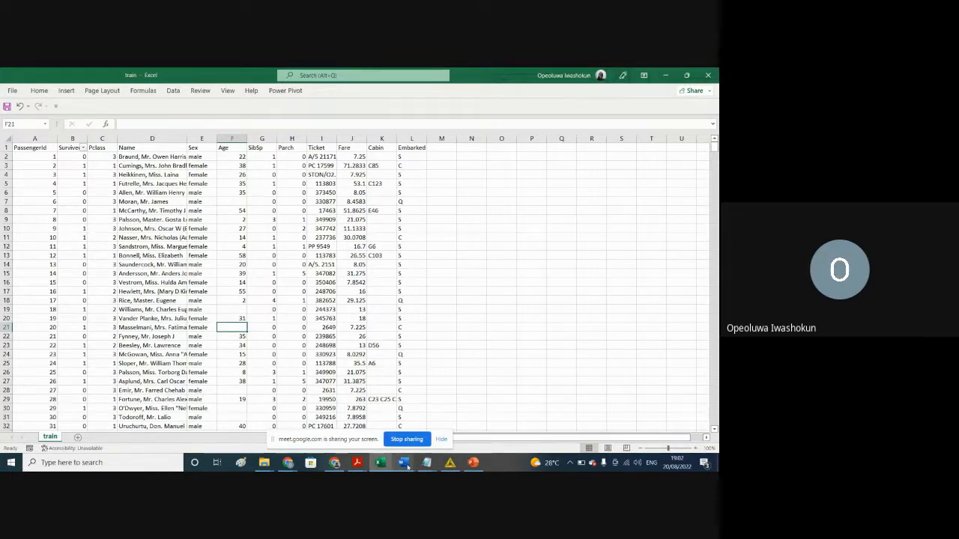
Step: Switch to KNIME and look through the Binning and Convert & Replace nodes among the column manipulation nodes
mouse_move(450, 466)
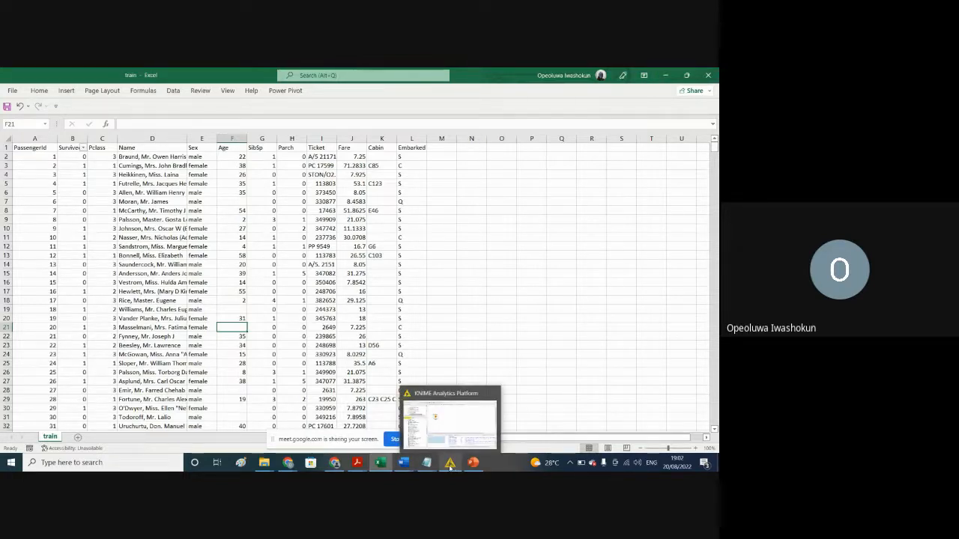
left_click(450, 466)
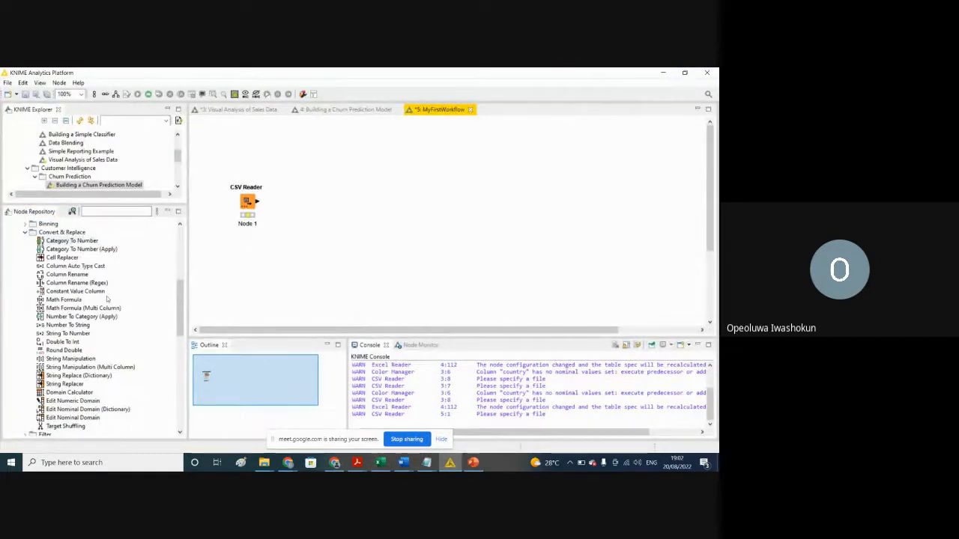
left_click_drag(180, 297, 182, 294)
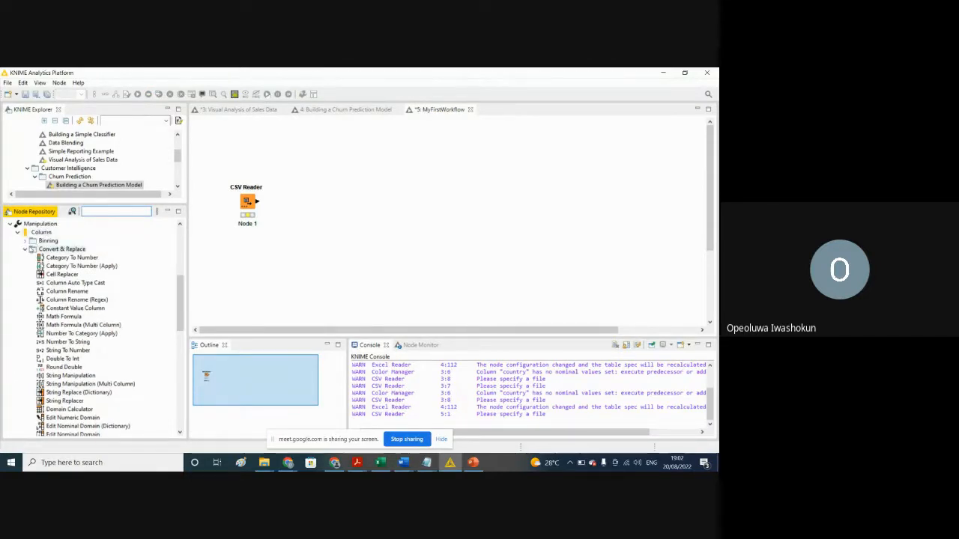
left_click(25, 249)
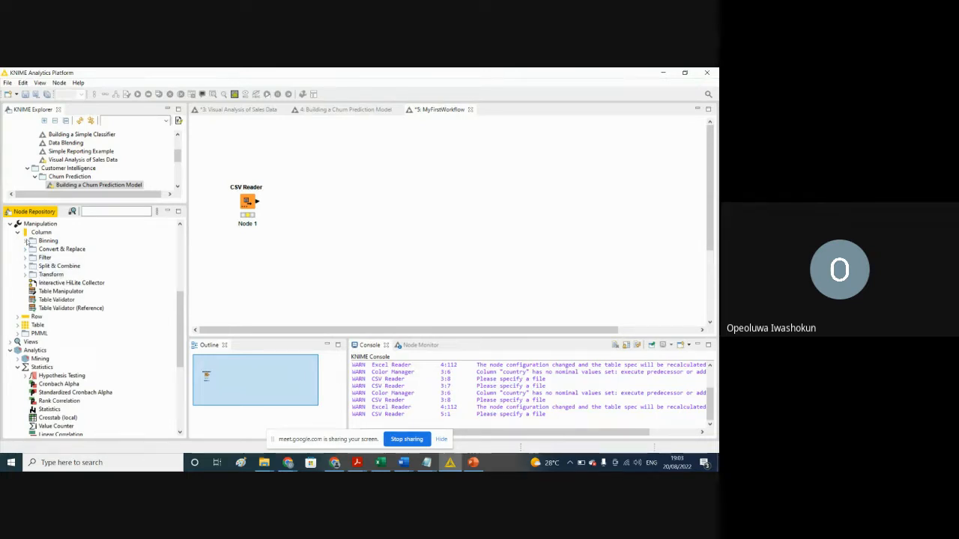
left_click(27, 249)
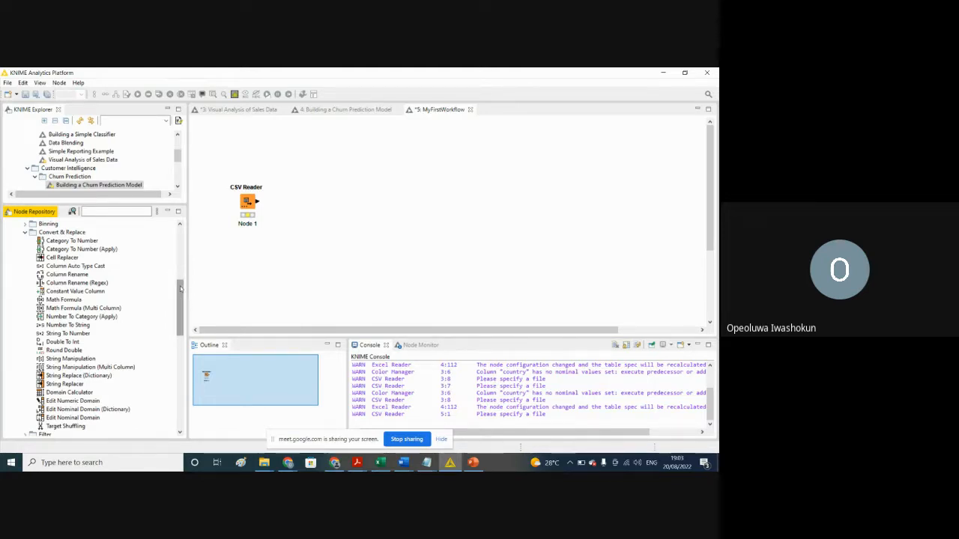
left_click_drag(182, 295, 176, 261)
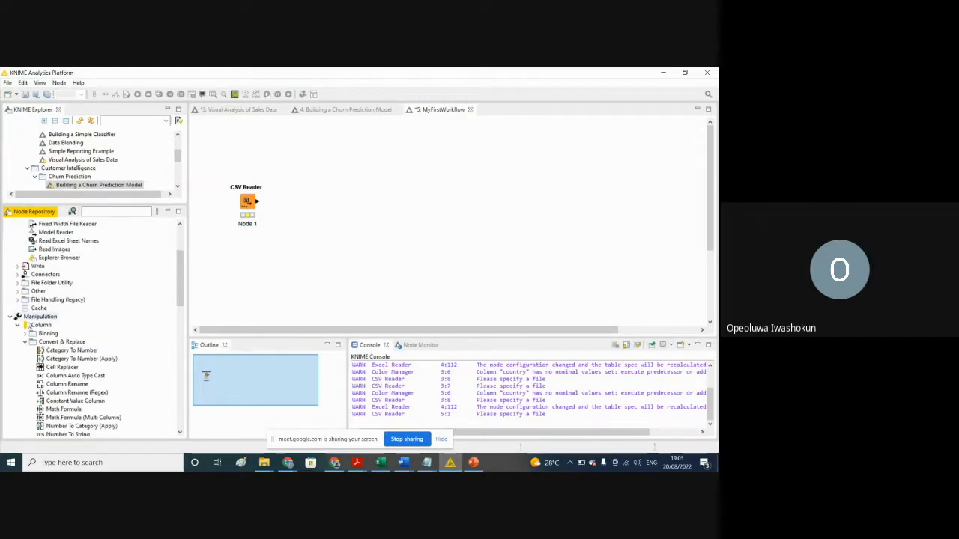
left_click(25, 334)
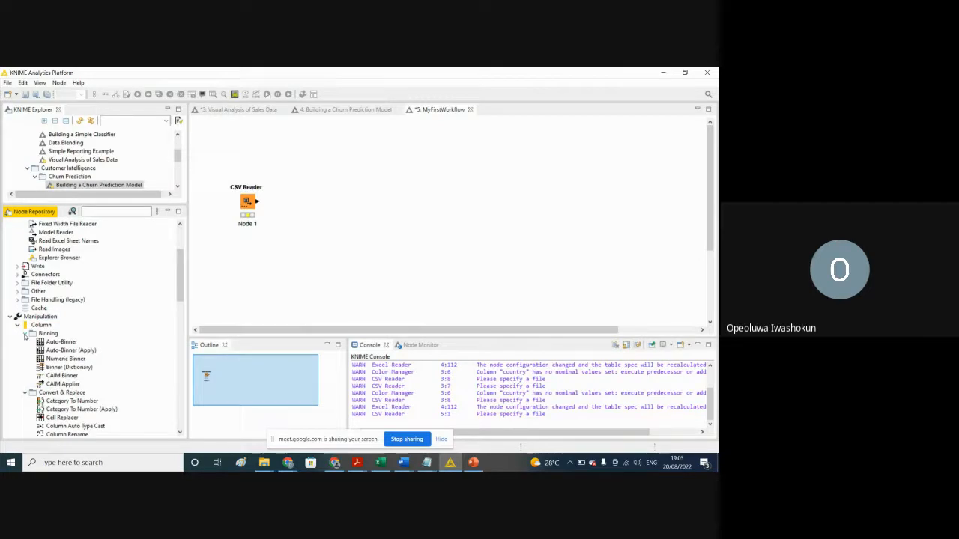
left_click(24, 334)
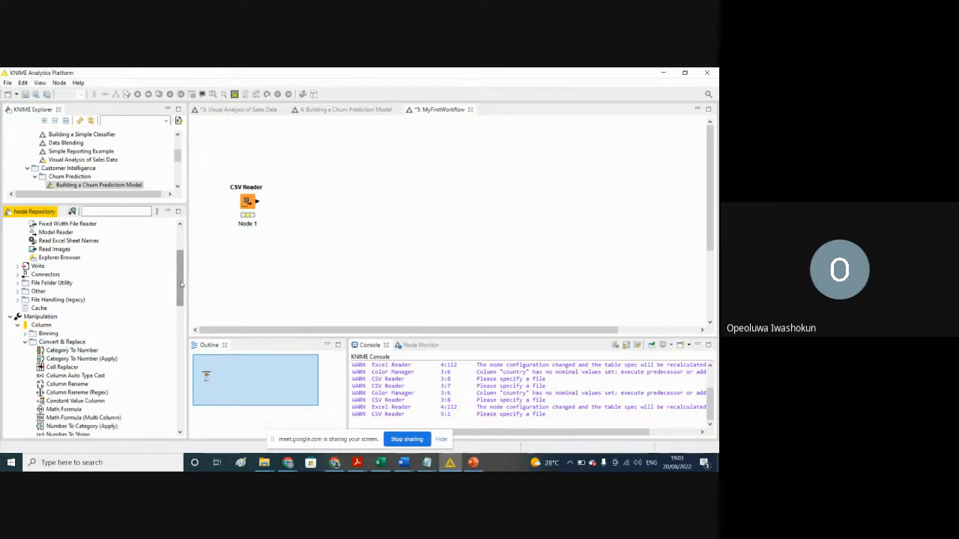
left_click_drag(181, 283, 199, 339)
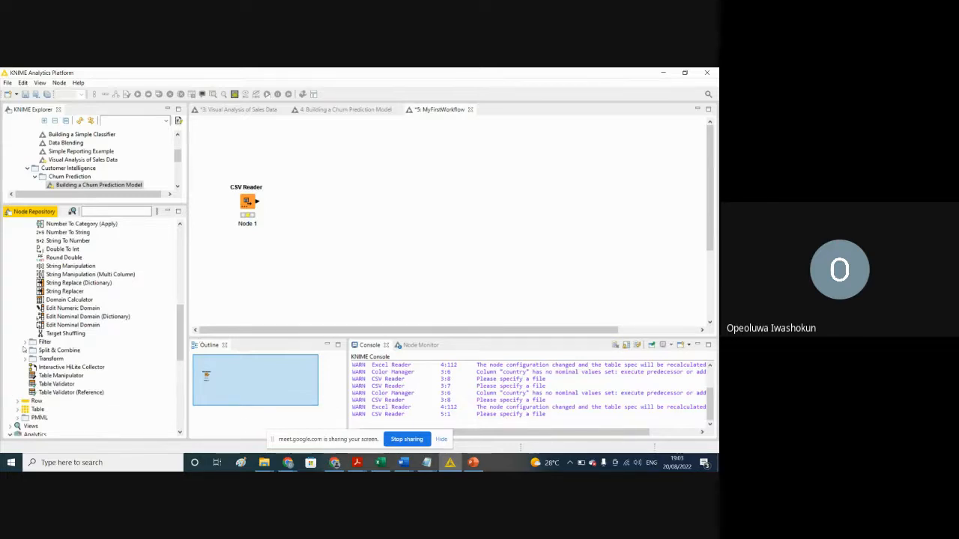
Step: Add a Column Filter node beside the CSV Reader in MyFirstWorkflow and connect the reader's output to its input
left_click(26, 342)
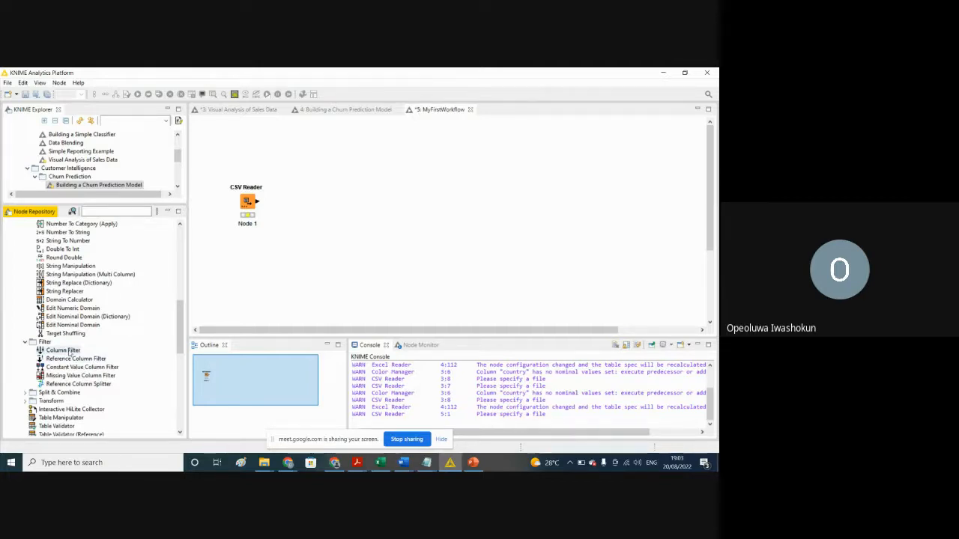
left_click_drag(69, 352, 326, 210)
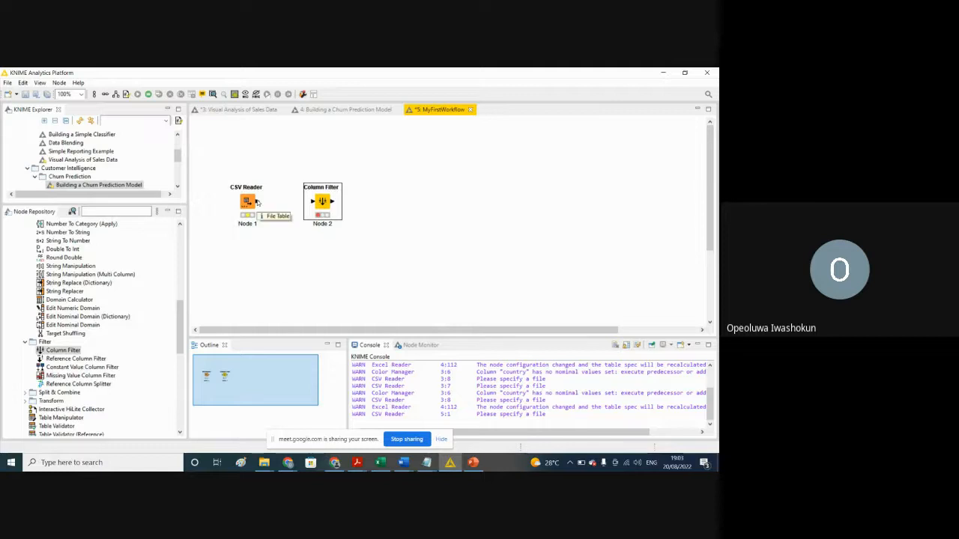
left_click_drag(257, 202, 313, 206)
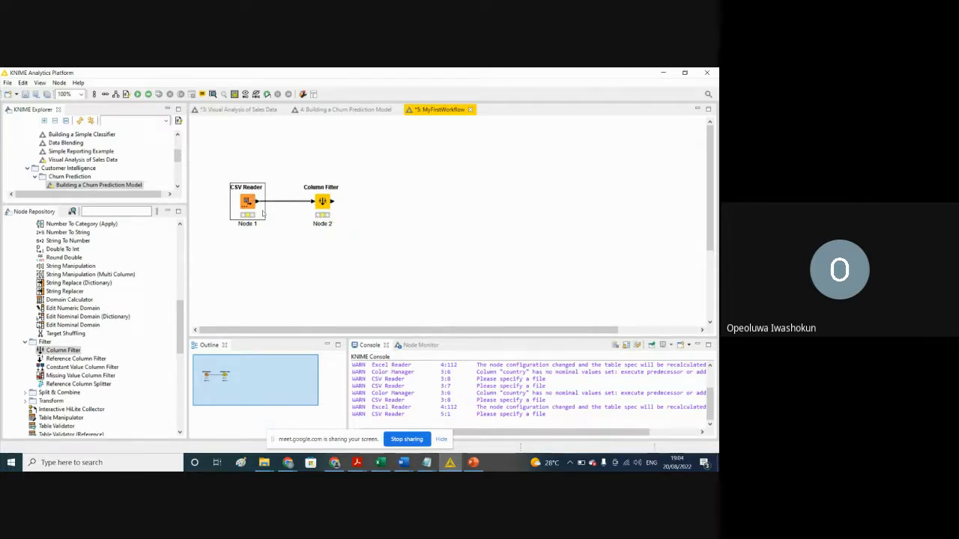
Step: Open the configuration of the Column Filter node and move PassengerId to the excluded columns
right_click(323, 201)
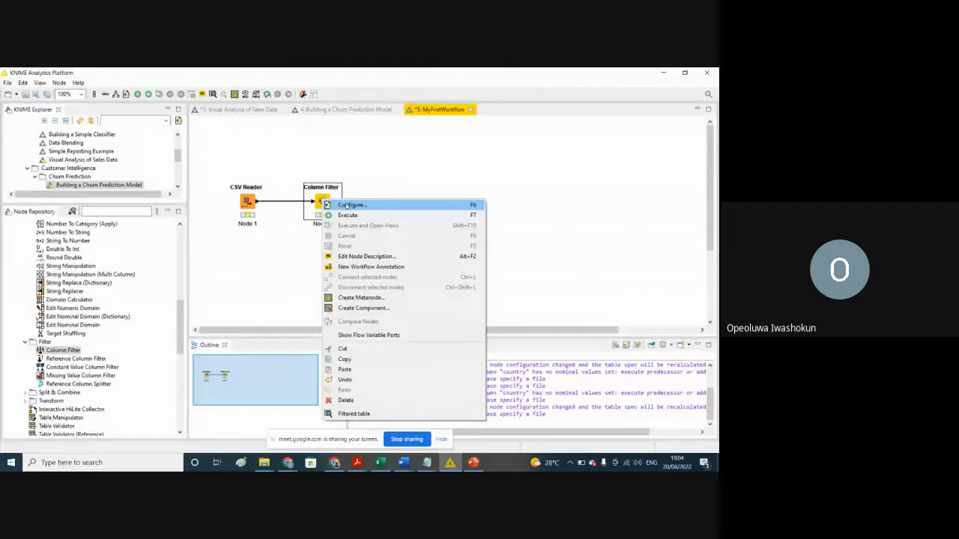
left_click(347, 205)
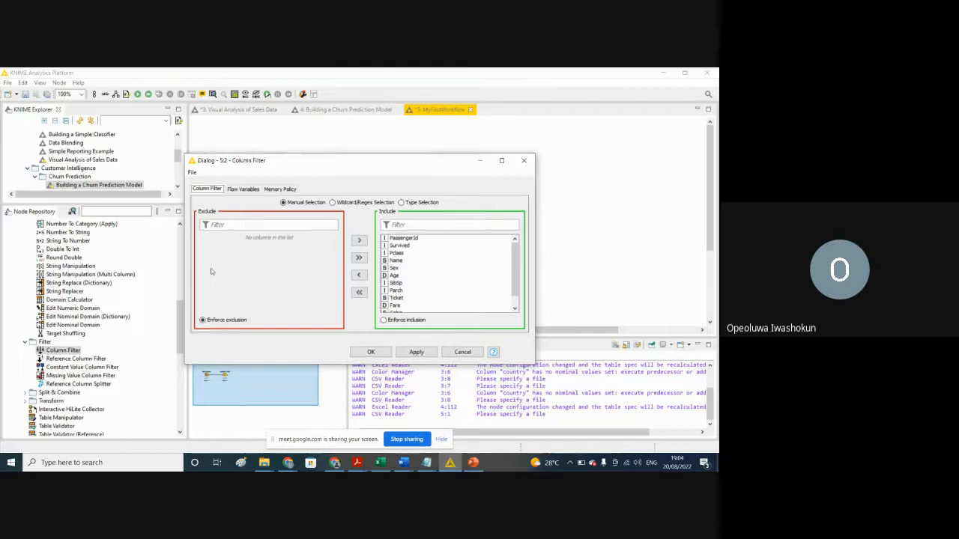
left_click(231, 226)
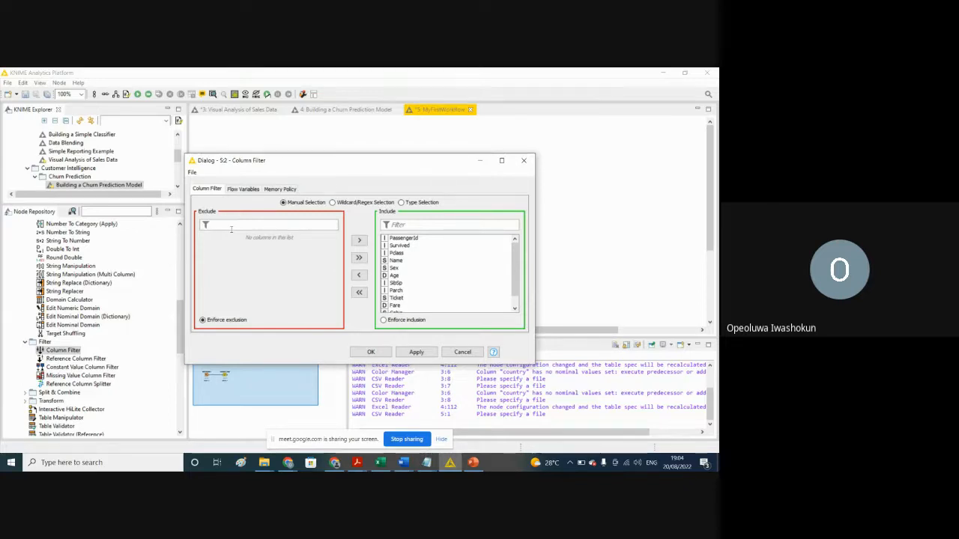
left_click(397, 238)
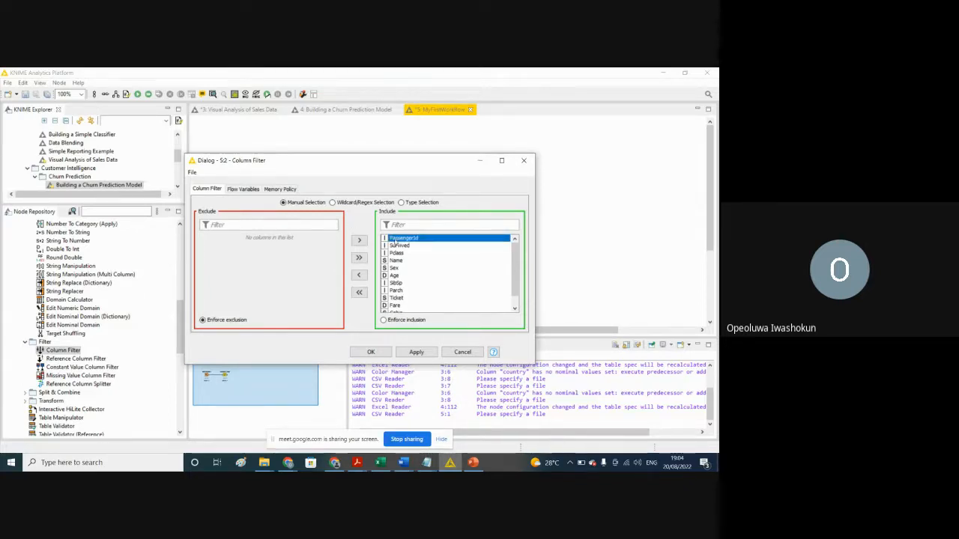
left_click(359, 275)
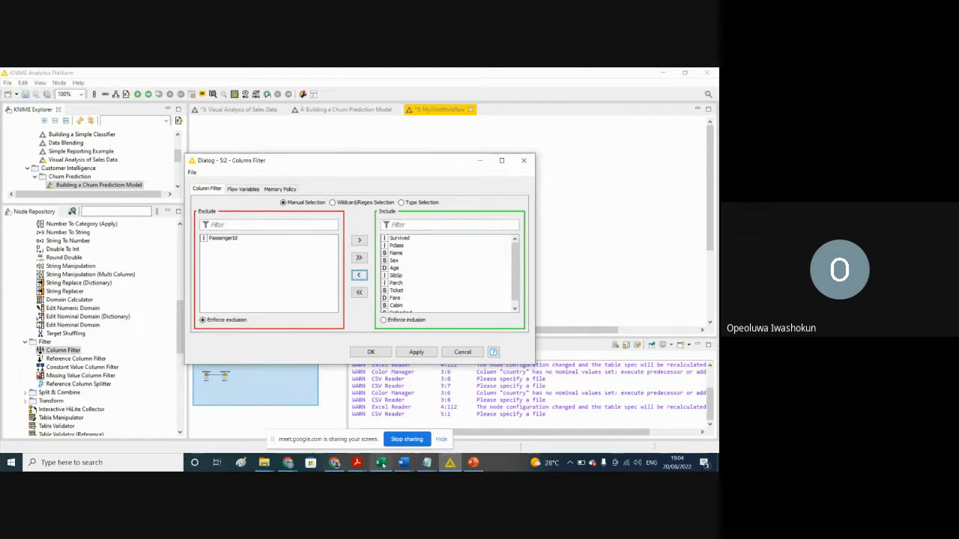
Step: Examine the Ticket column in the train sheet in Excel and check the variable definitions on the Kaggle Titanic data page
left_click(380, 462)
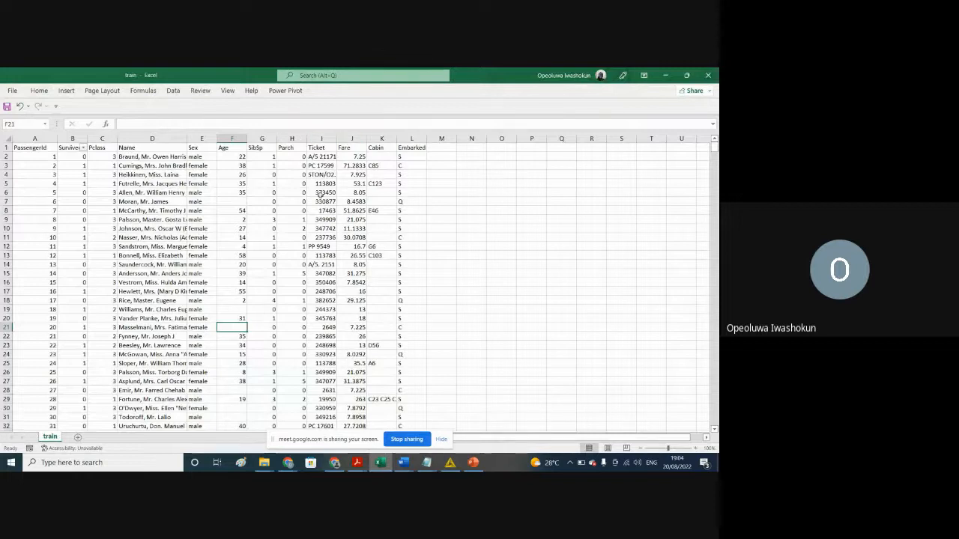
left_click(321, 139)
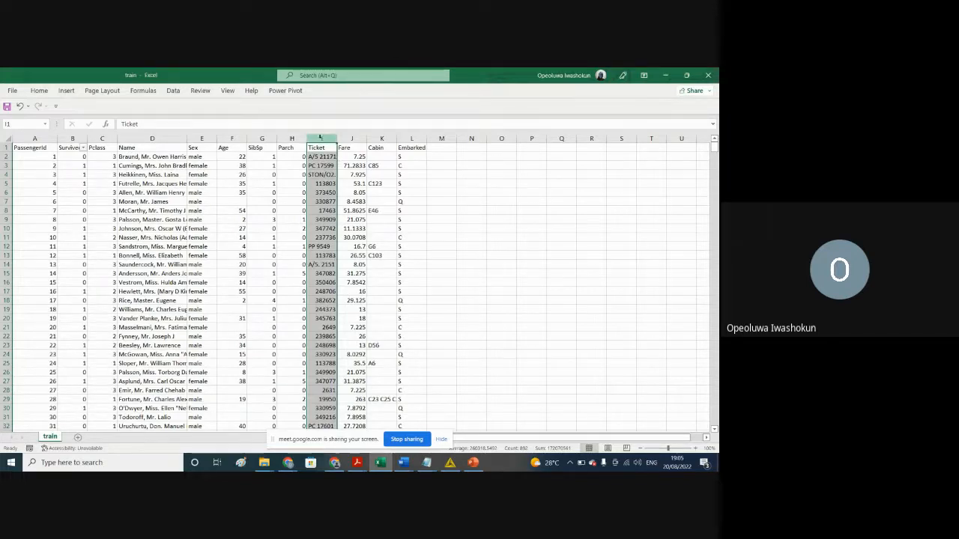
mouse_move(290, 463)
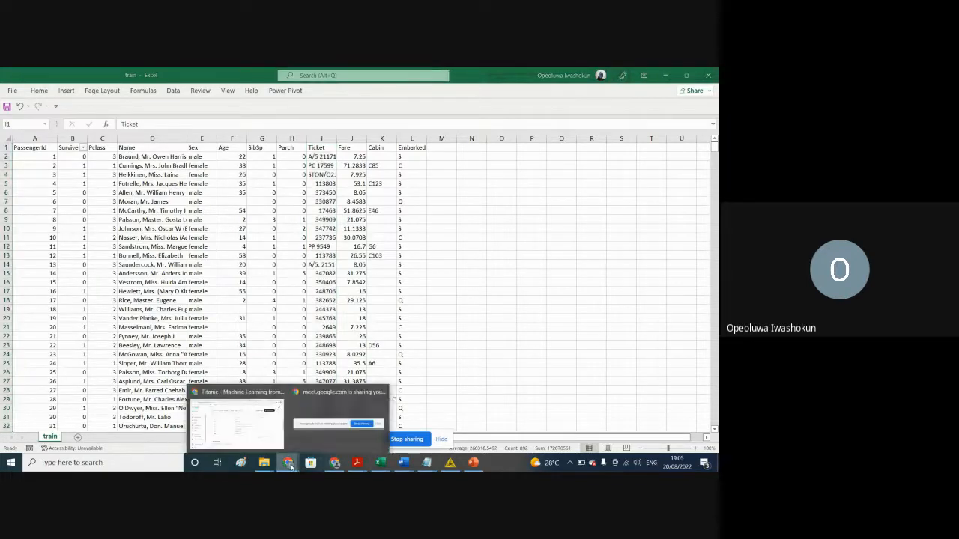
left_click(237, 429)
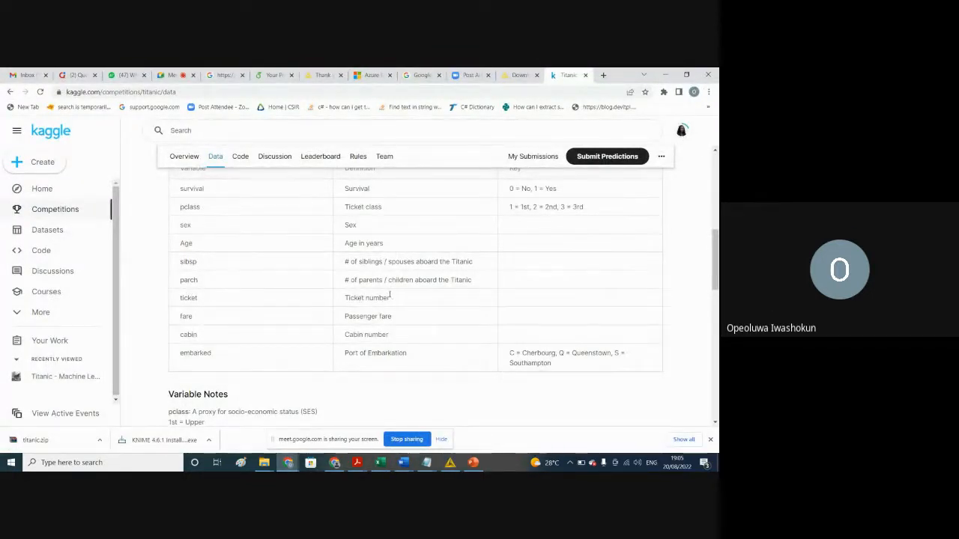
Step: Return to KNIME, exclude the Ticket and Name columns in the Column Filter as well, and apply the configuration
left_click(450, 465)
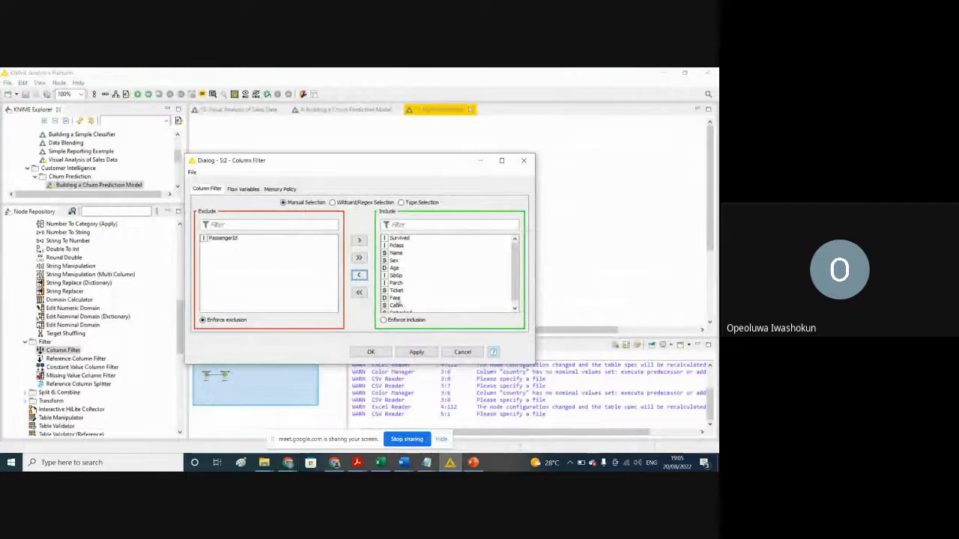
left_click(395, 291)
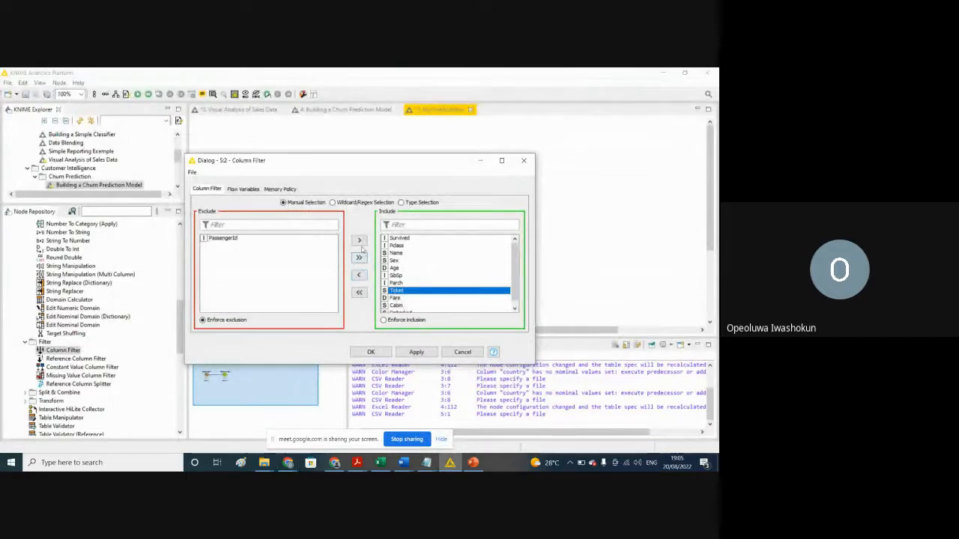
left_click(359, 275)
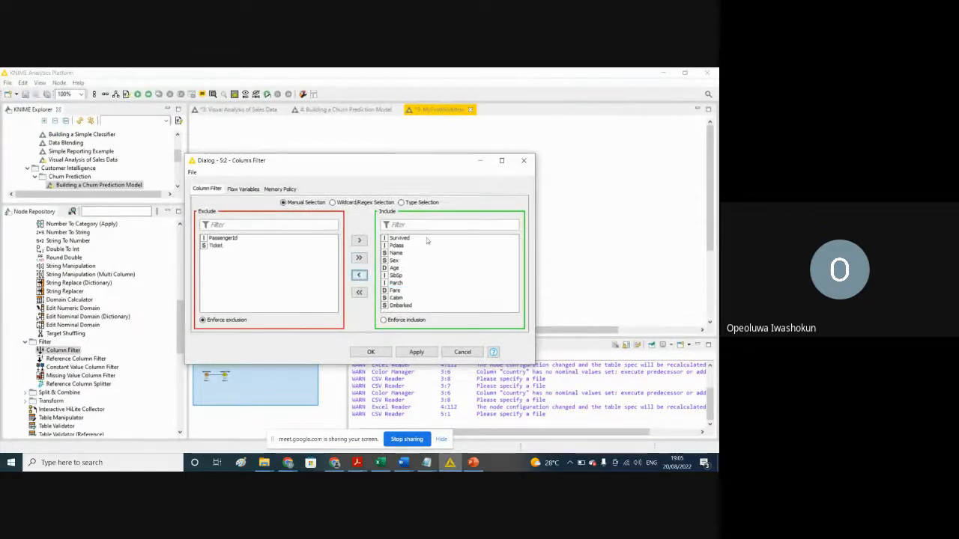
left_click(395, 254)
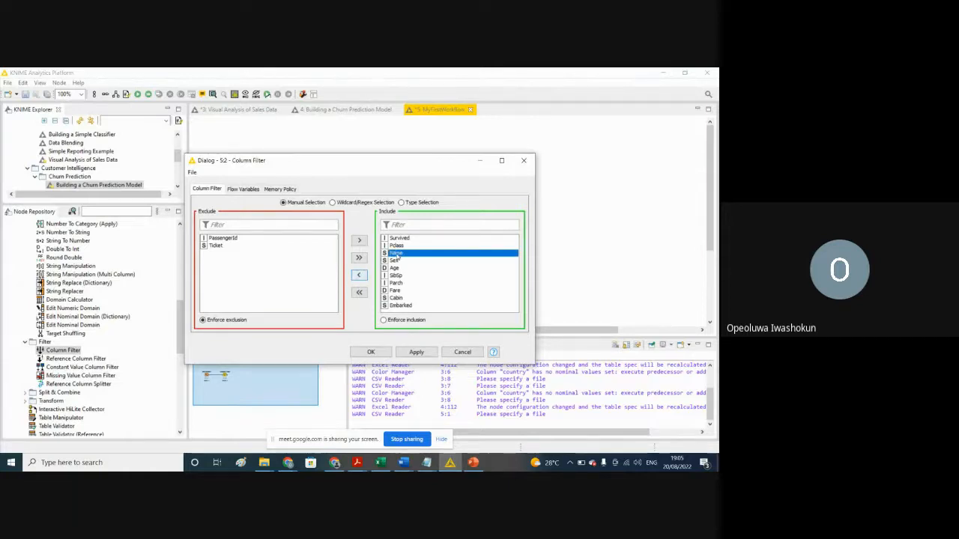
left_click(359, 275)
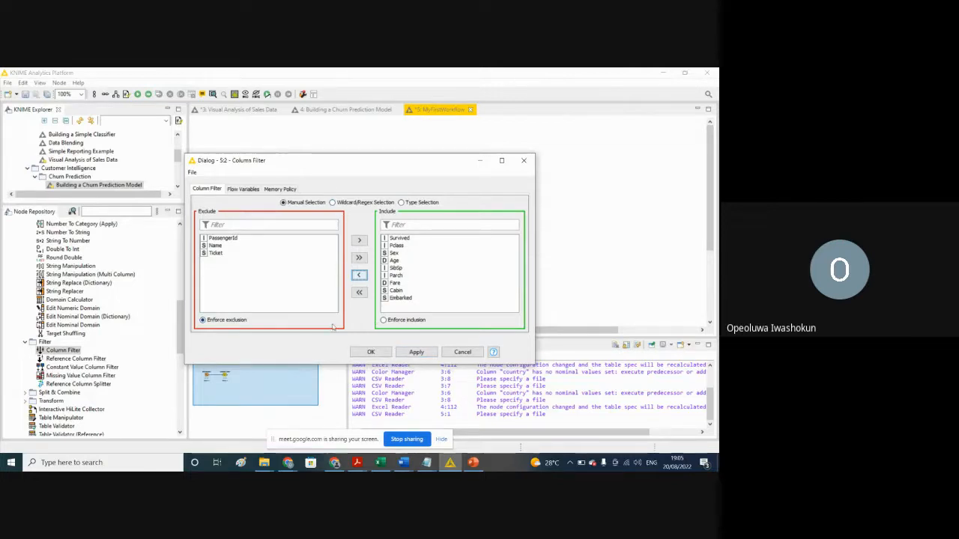
left_click(411, 354)
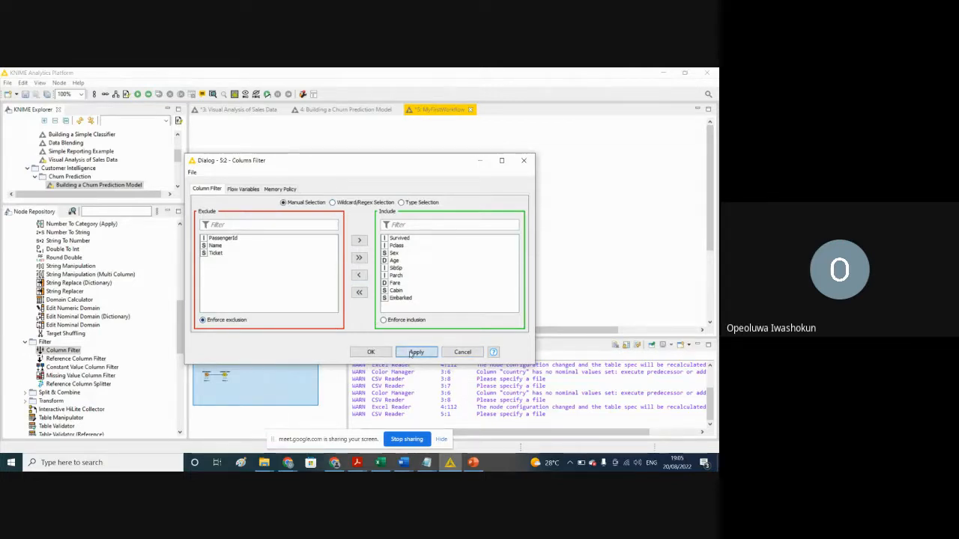
left_click(370, 353)
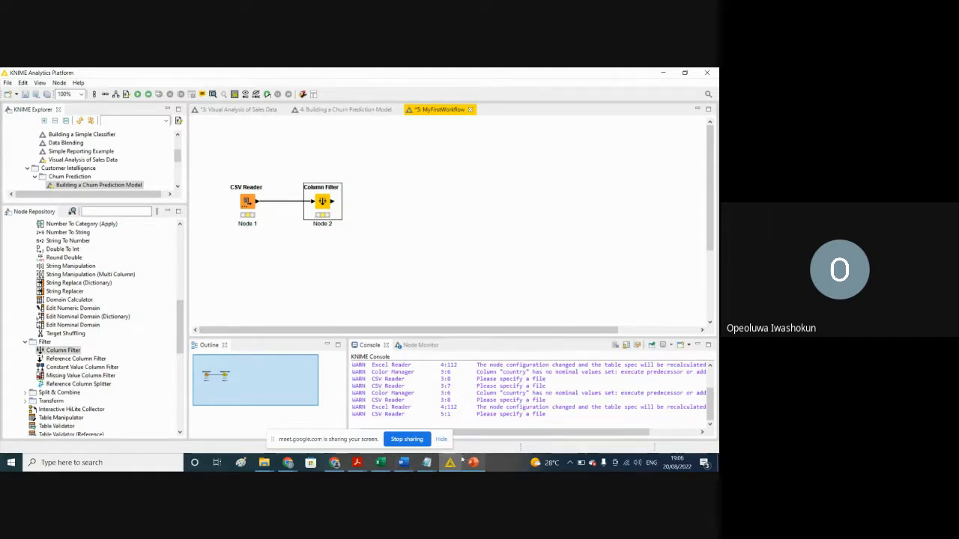
Step: Switch to Excel, review the columns of the train sheet, and return to KNIME
left_click(378, 466)
left_click(377, 466)
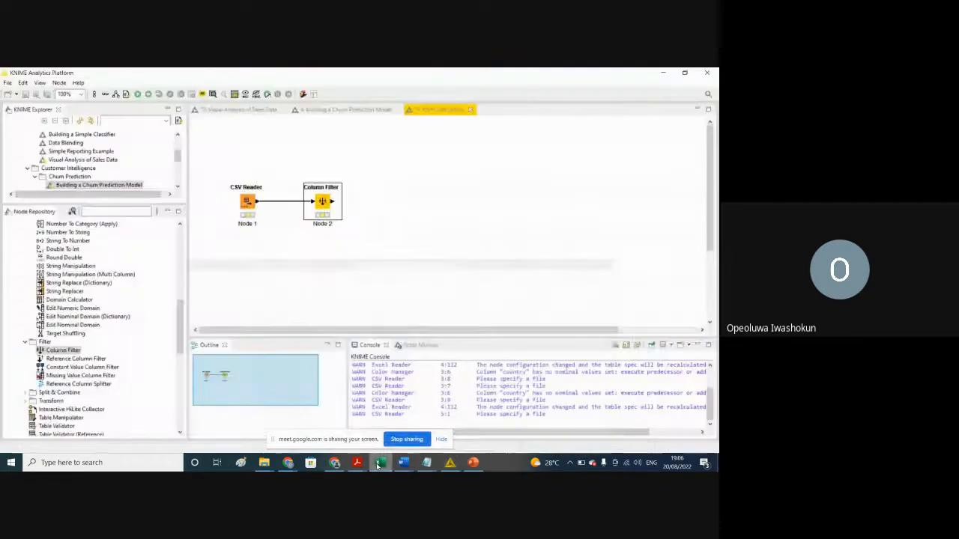
left_click(378, 466)
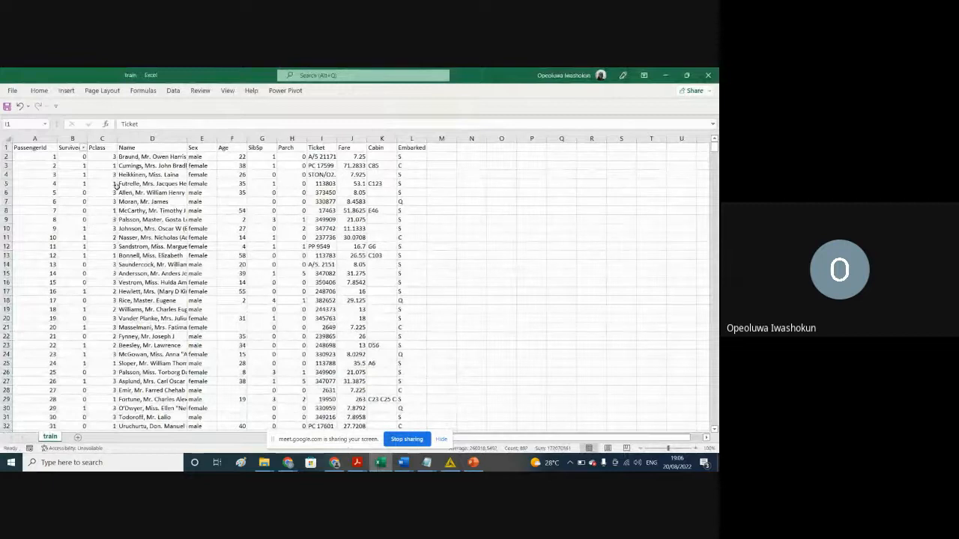
left_click(665, 74)
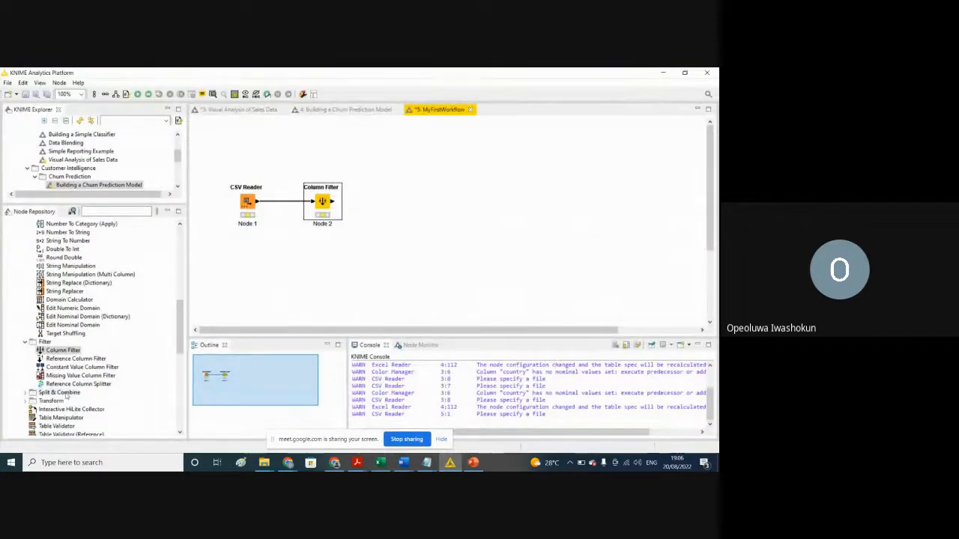
Step: Search the node repository for "view", look through the Views nodes, and clear the search
left_click(181, 332)
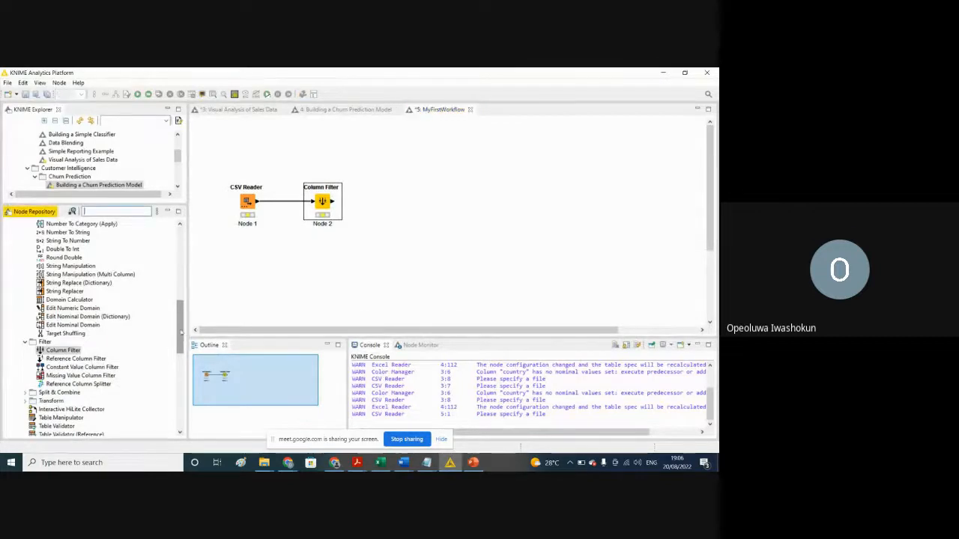
left_click_drag(181, 332, 171, 256)
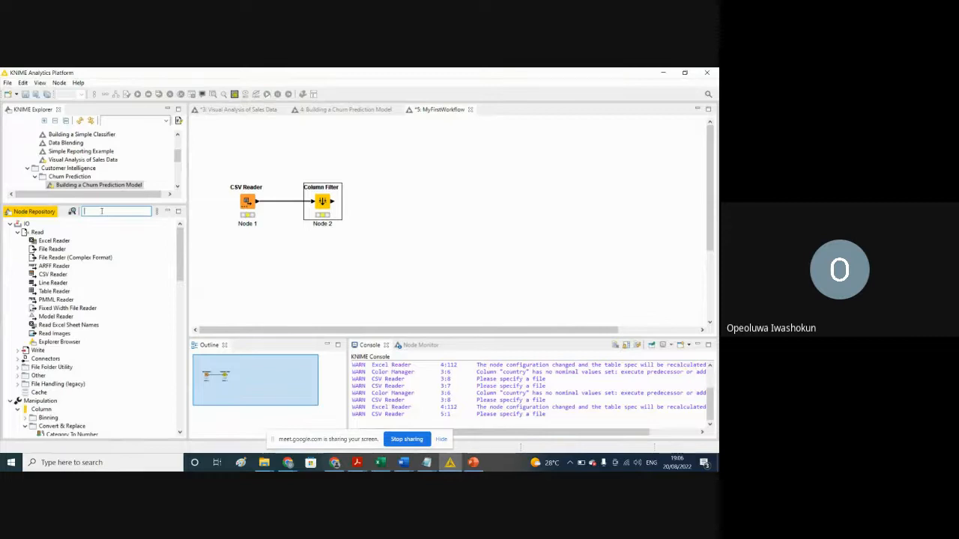
type("view")
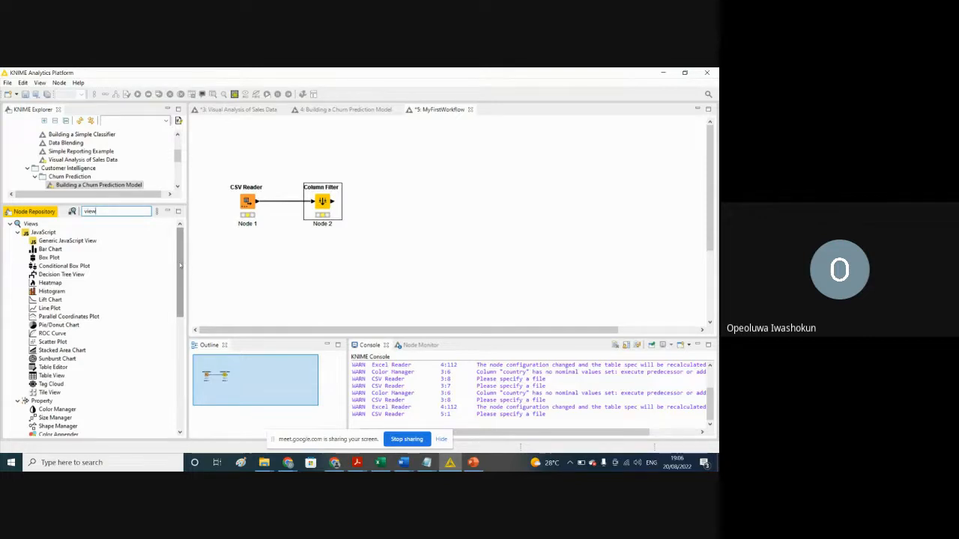
left_click_drag(180, 265, 187, 230)
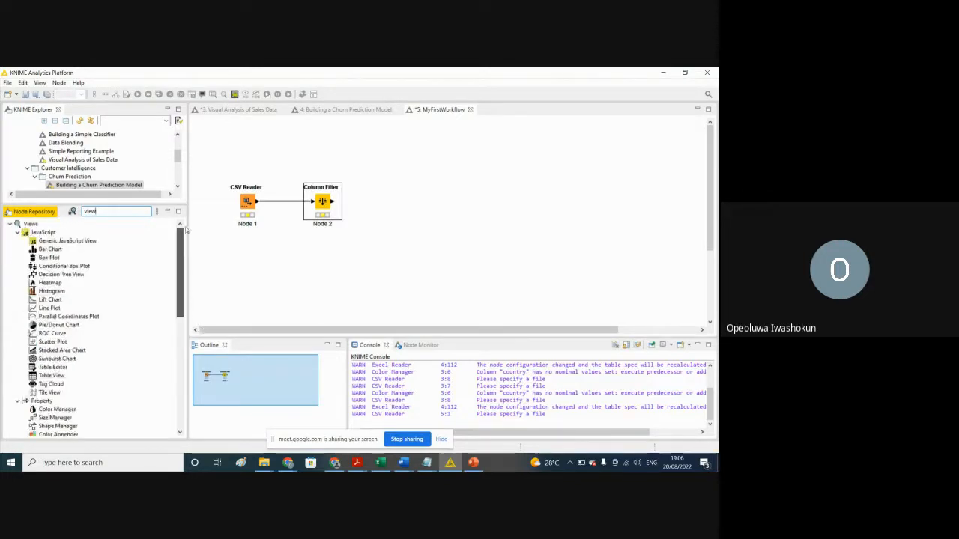
left_click(10, 223)
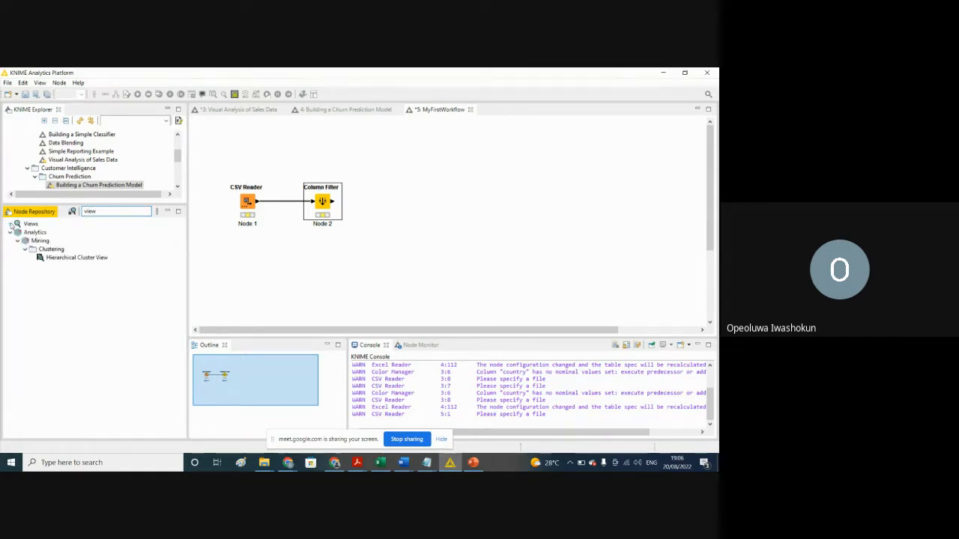
left_click(97, 211)
key("BackSpace")
key("BackSpace")
key("BackSpace")
key("BackSpace")
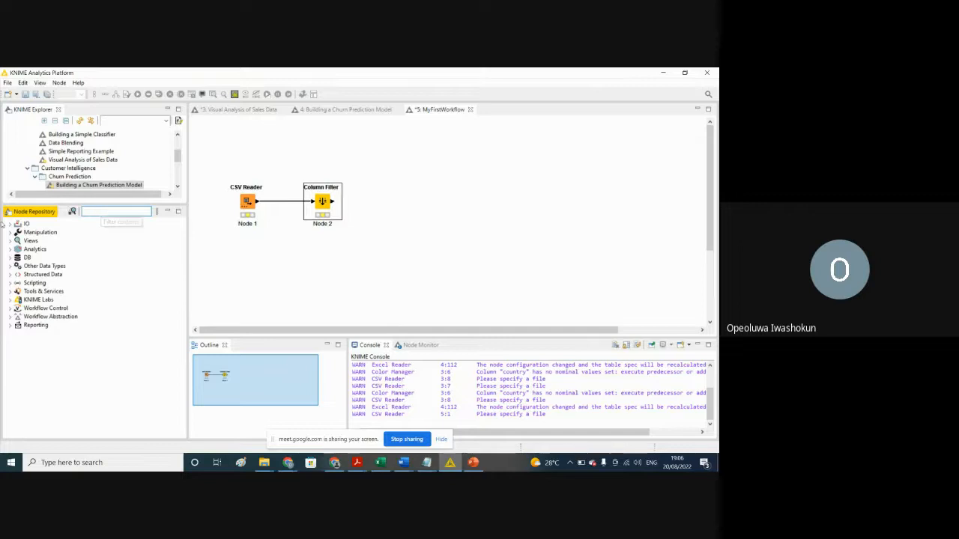
Step: Add a CSV Writer node from IO > Write beside the Column Filter and connect the filter's output to its input
left_click(9, 226)
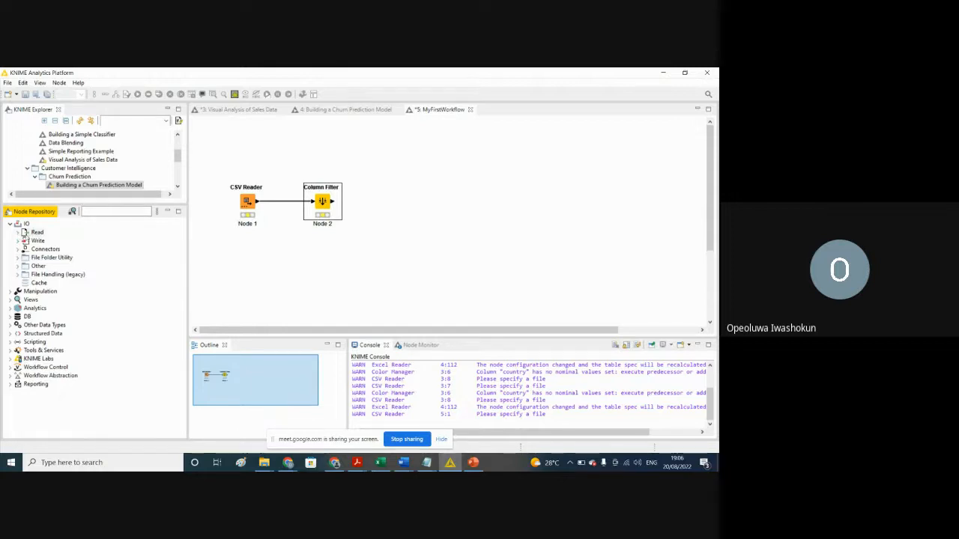
left_click(18, 241)
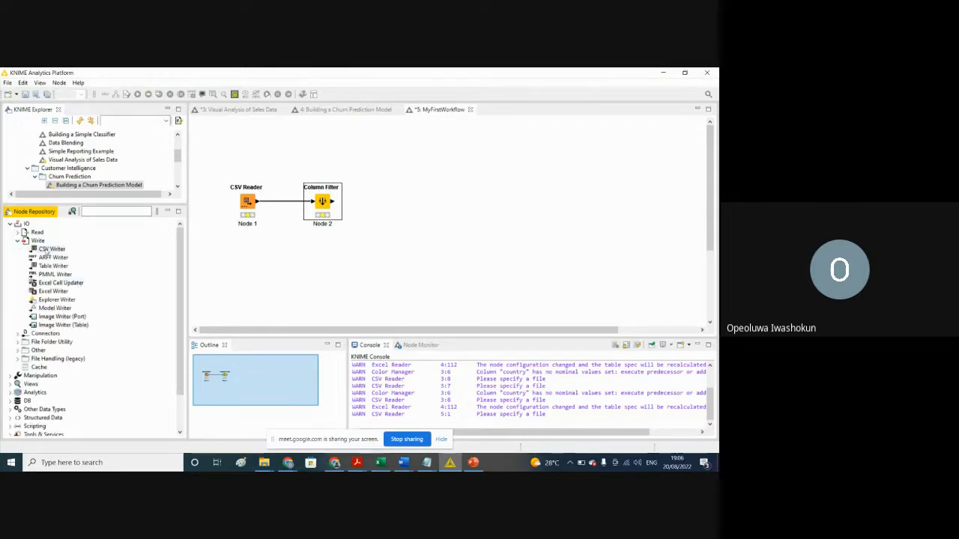
left_click_drag(43, 250, 416, 207)
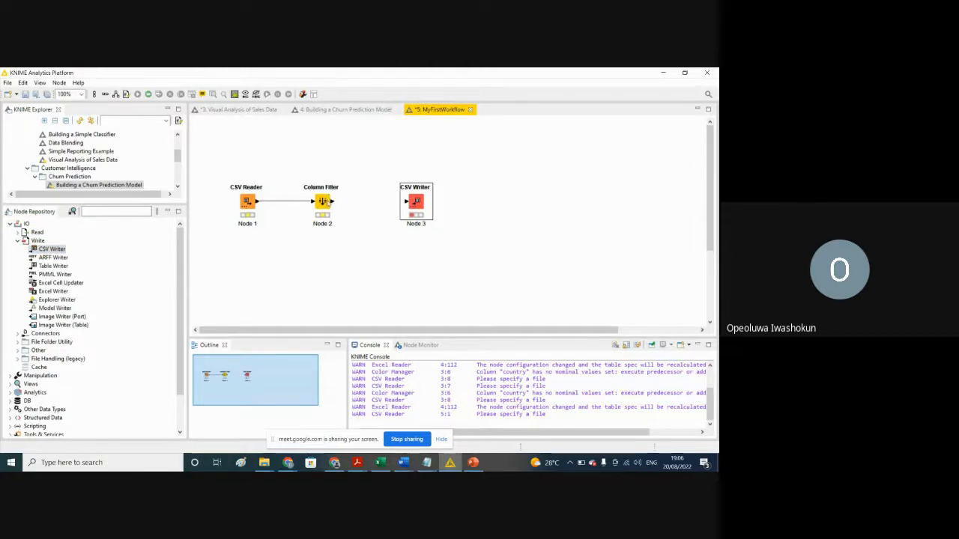
left_click_drag(331, 202, 404, 204)
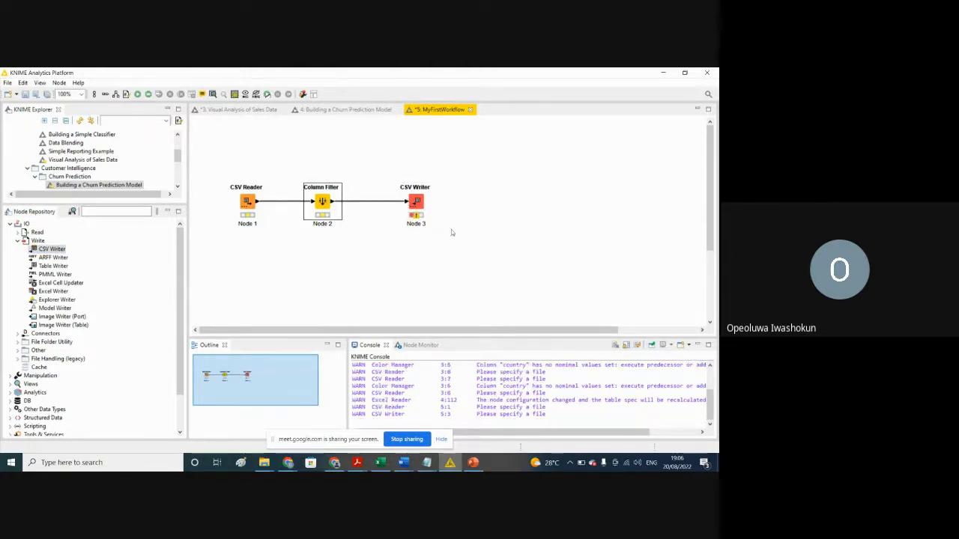
Step: Open the configuration of the CSV Writer node
left_click(417, 202)
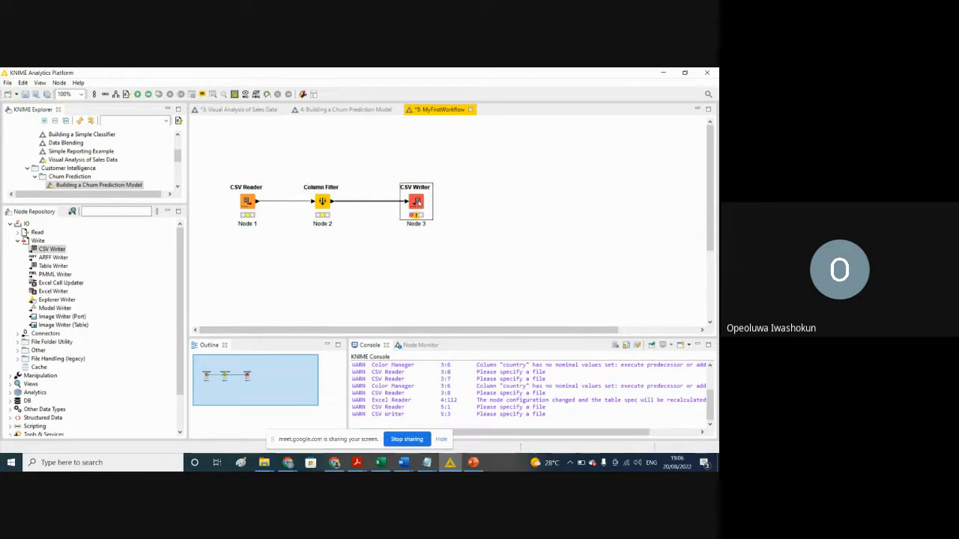
right_click(417, 202)
left_click(446, 208)
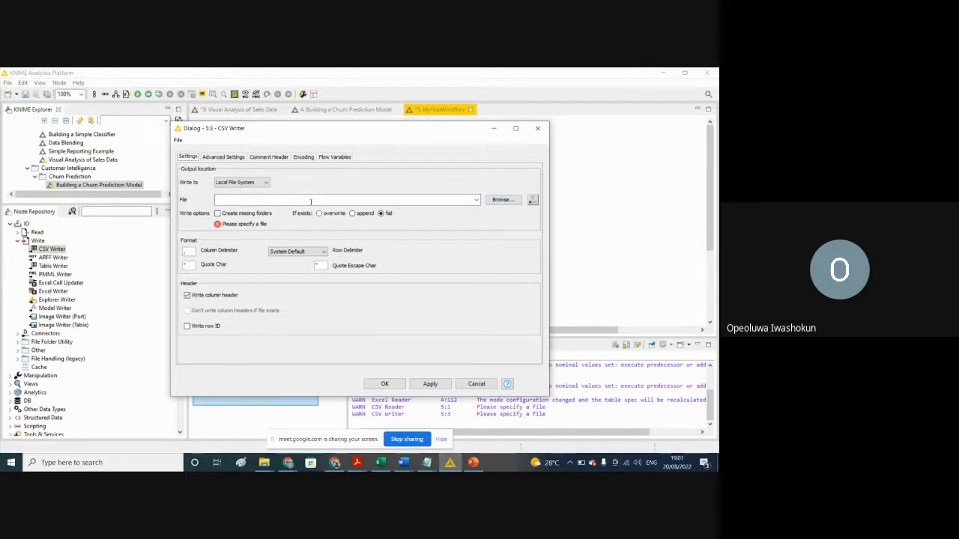
left_click(260, 200)
type("sal")
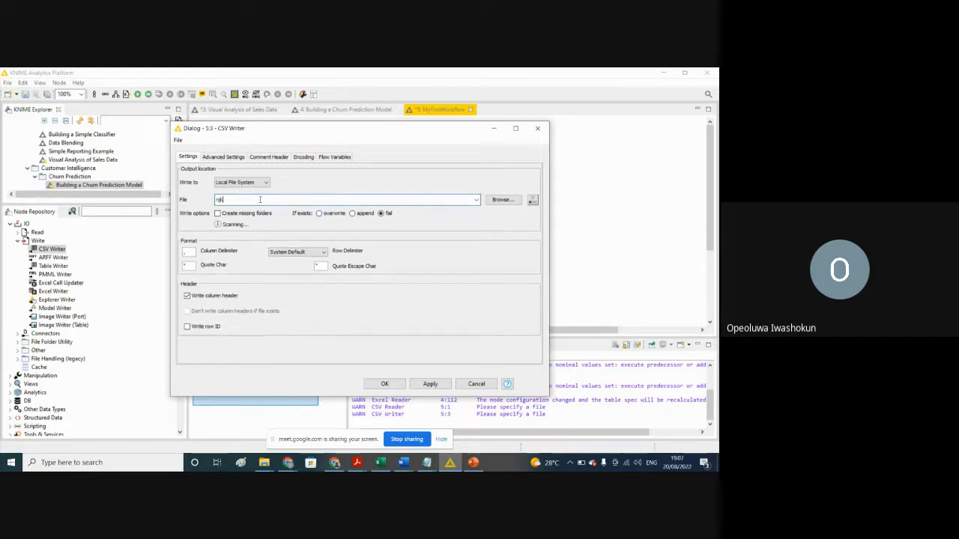
key("BackSpace")
key("BackSpace")
key("BackSpace")
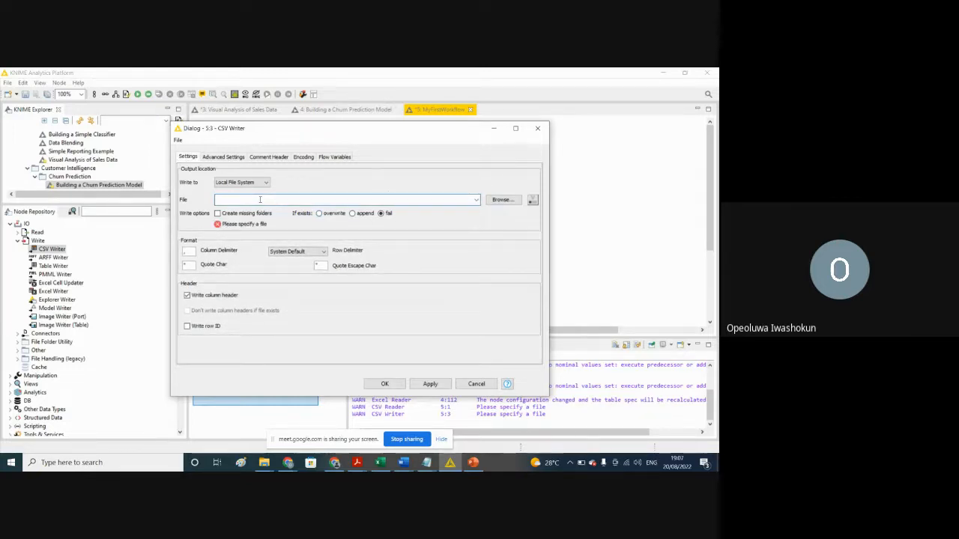
left_click(504, 201)
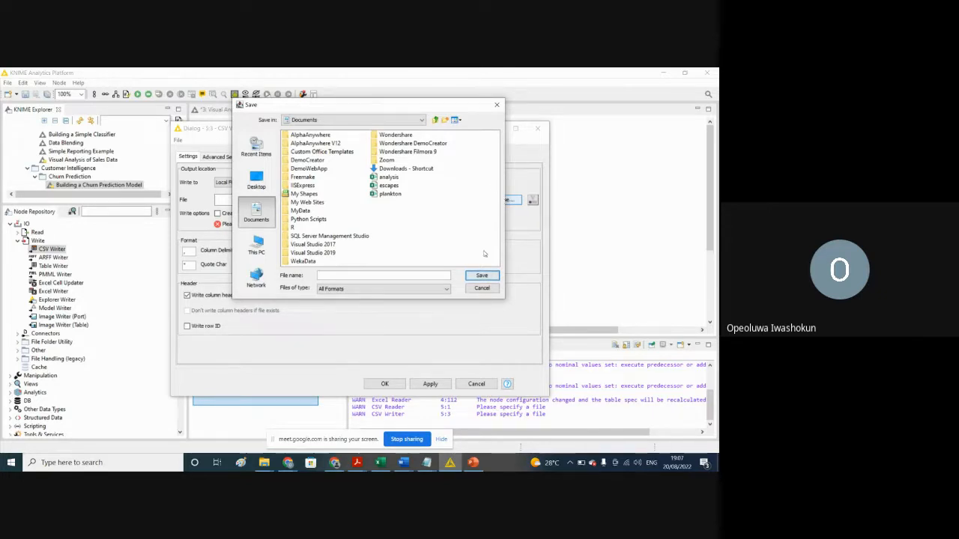
left_click(497, 104)
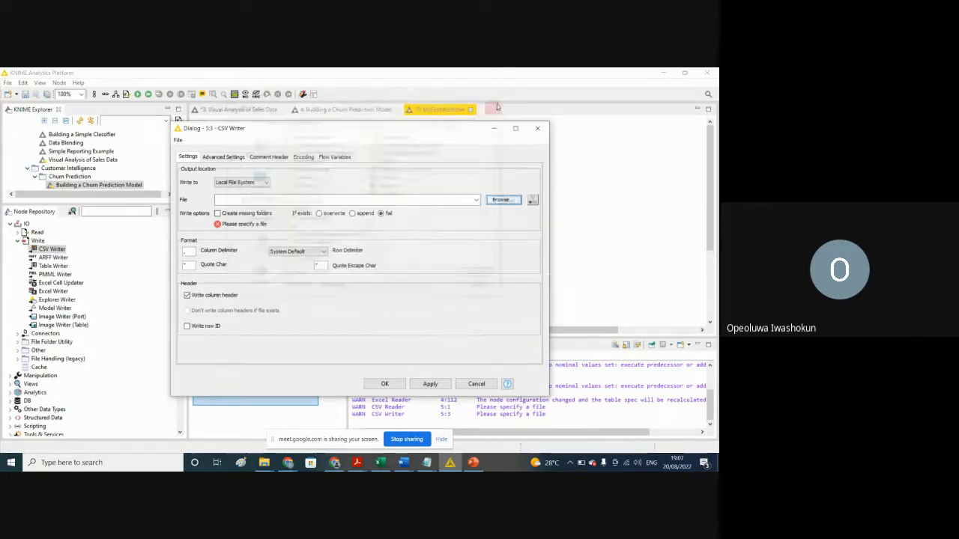
Step: Set the CSV Writer's output file to Result on the local file system, apply the configuration, and execute the node
left_click(256, 201)
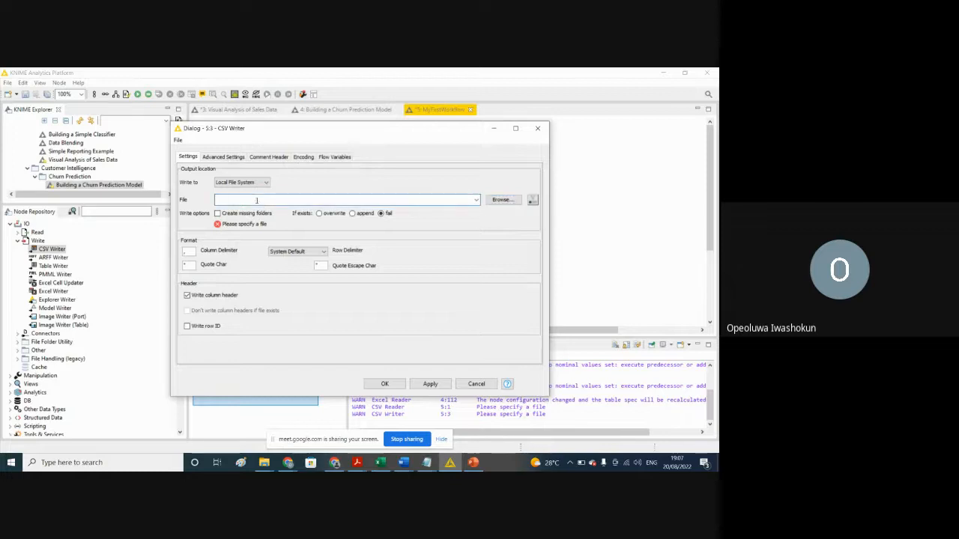
type("Result")
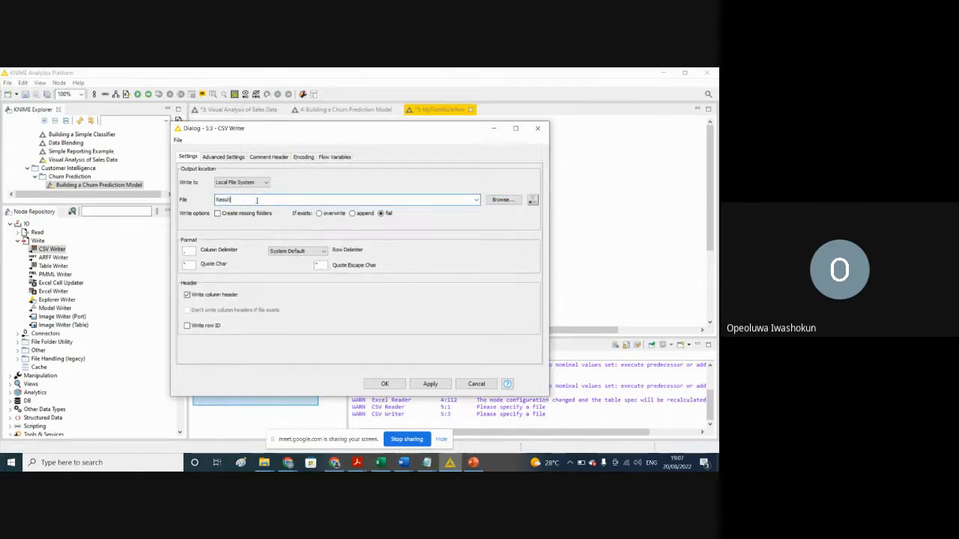
left_click(439, 386)
left_click(384, 384)
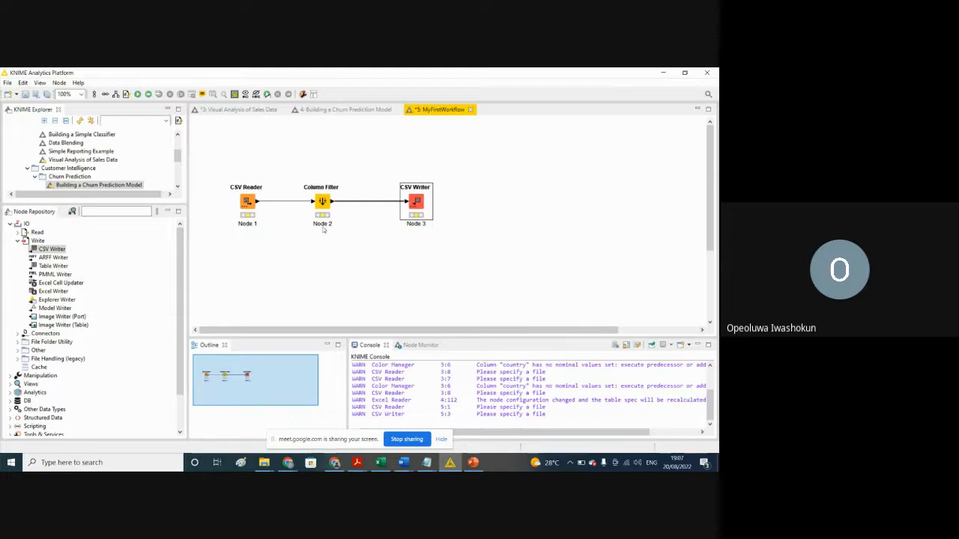
left_click(138, 95)
Step: Switch to File Explorer, open the Documents folder, and sort its contents by date modified with the newest files first
left_click(263, 463)
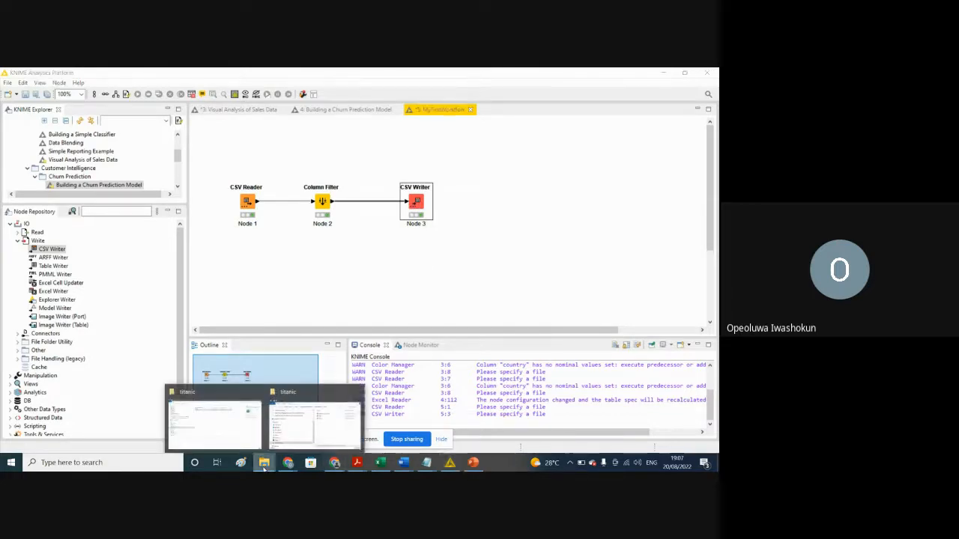
left_click(315, 423)
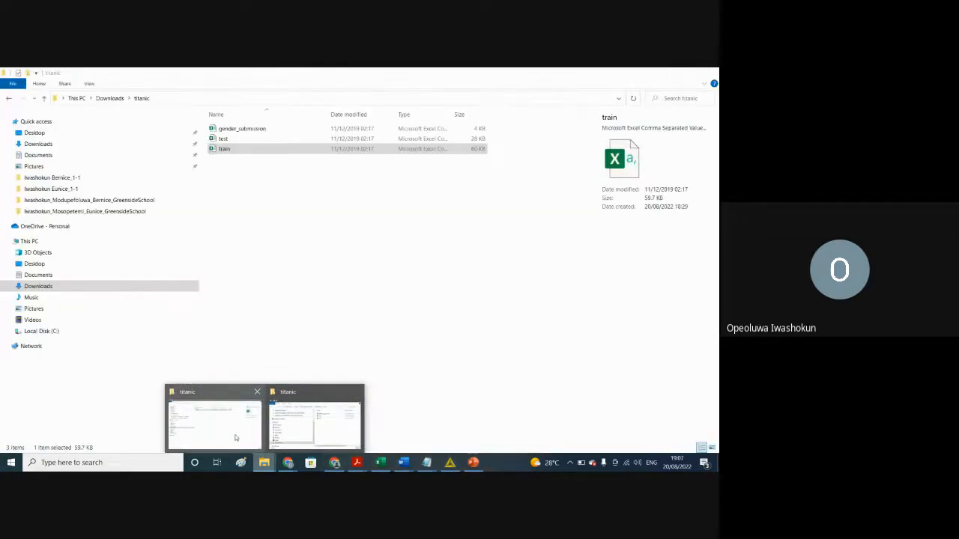
left_click(37, 155)
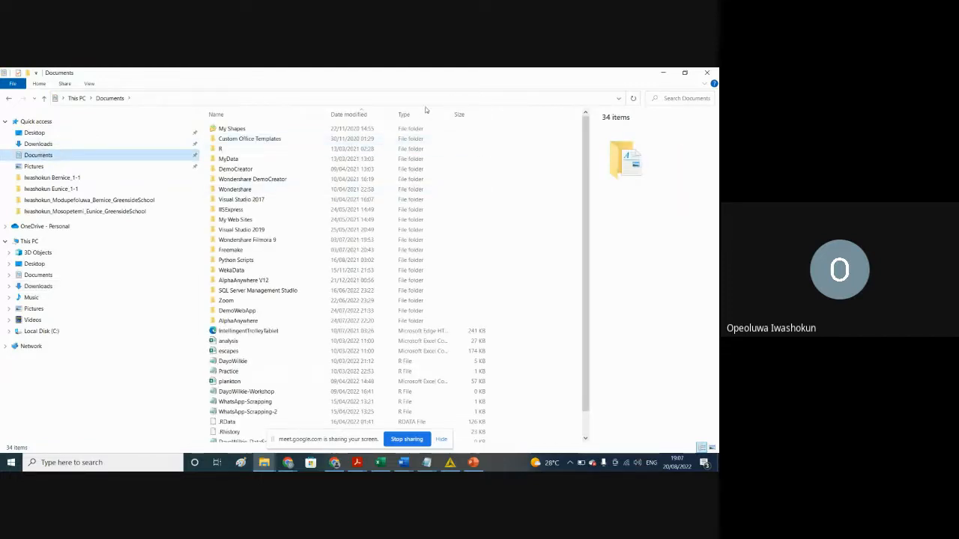
left_click(357, 114)
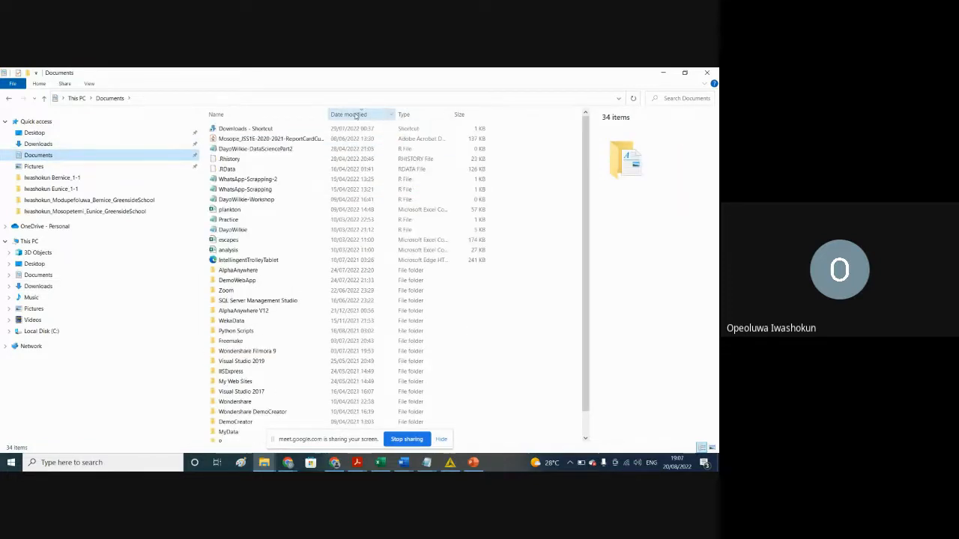
left_click(356, 114)
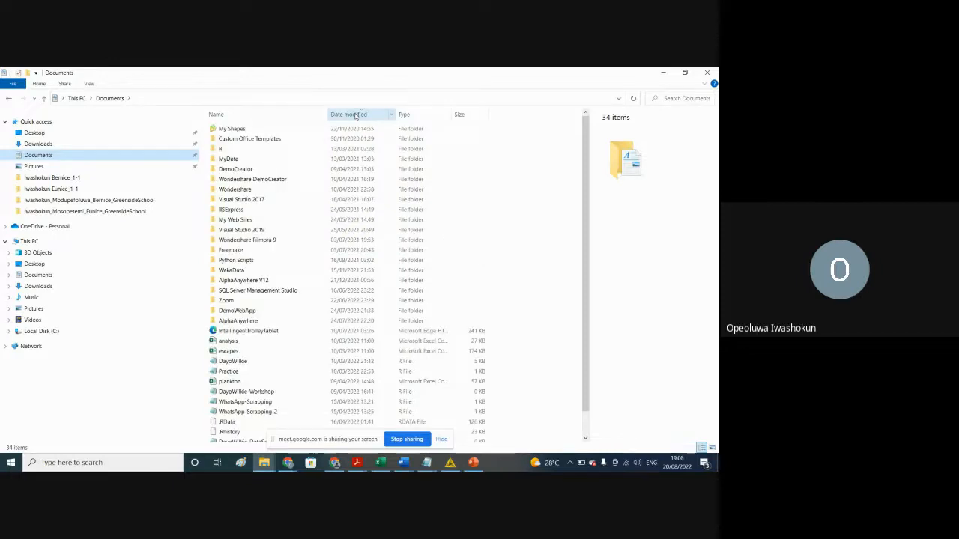
left_click(357, 115)
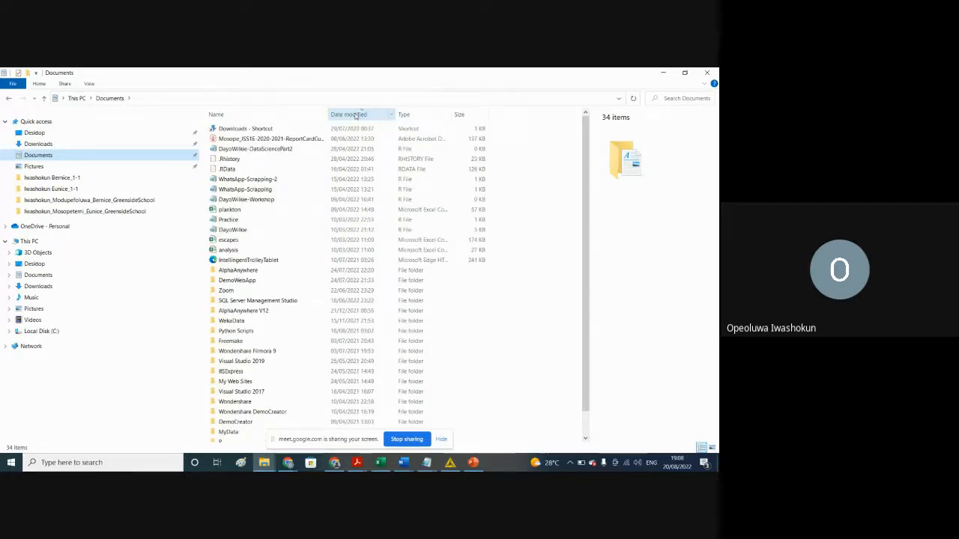
Step: Search the Documents folder for "result"
left_click(664, 100)
type("ges")
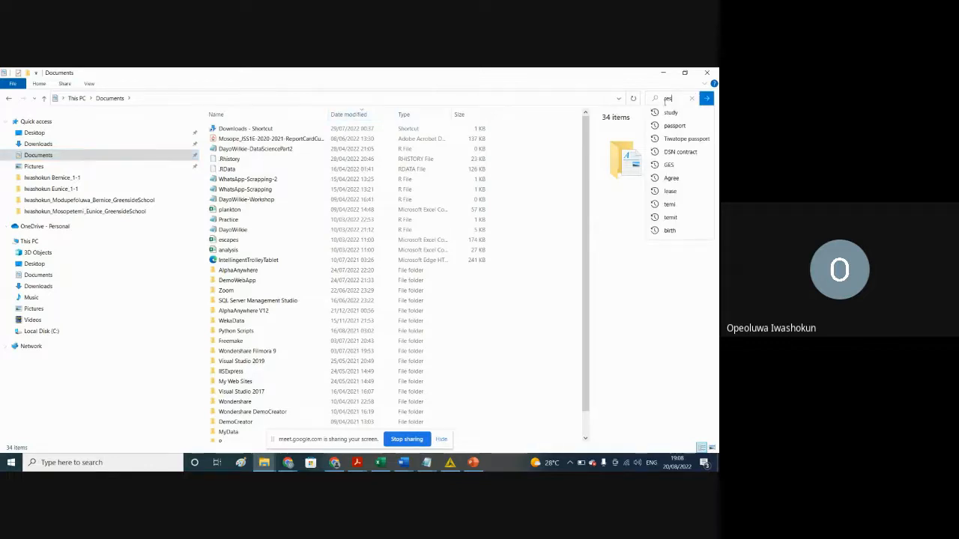
type("ult")
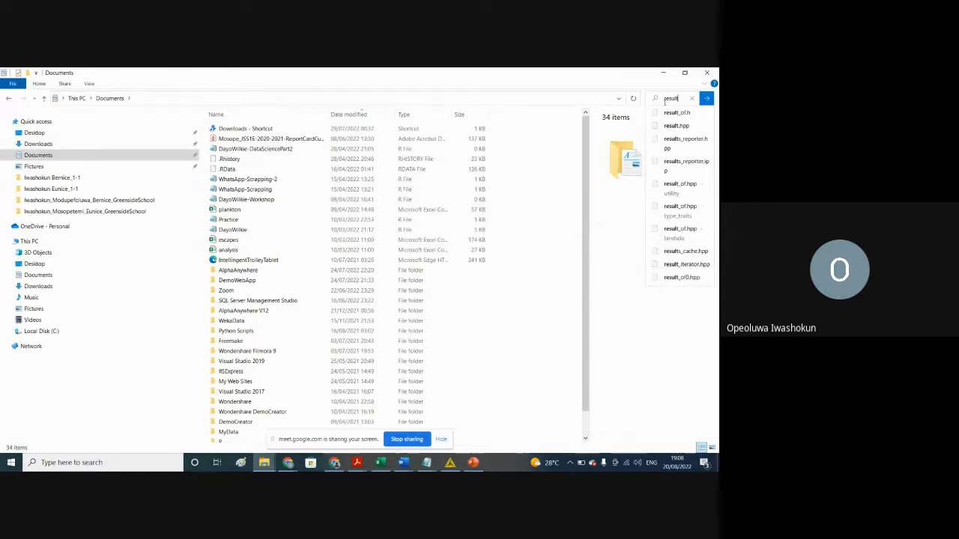
key("Return")
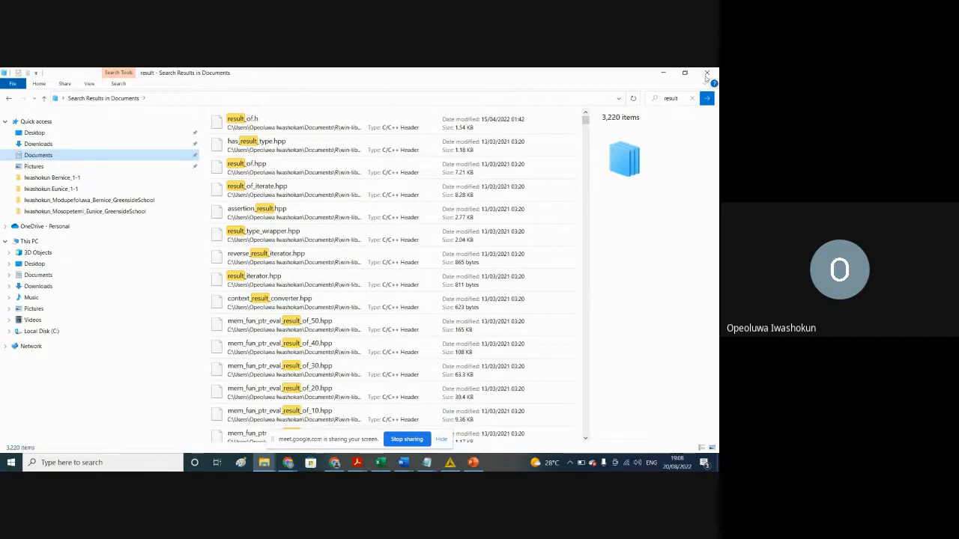
Step: Return to KNIME and set the CSV Writer's output file to Result in the Downloads folder, with the *.csv file type
left_click(663, 72)
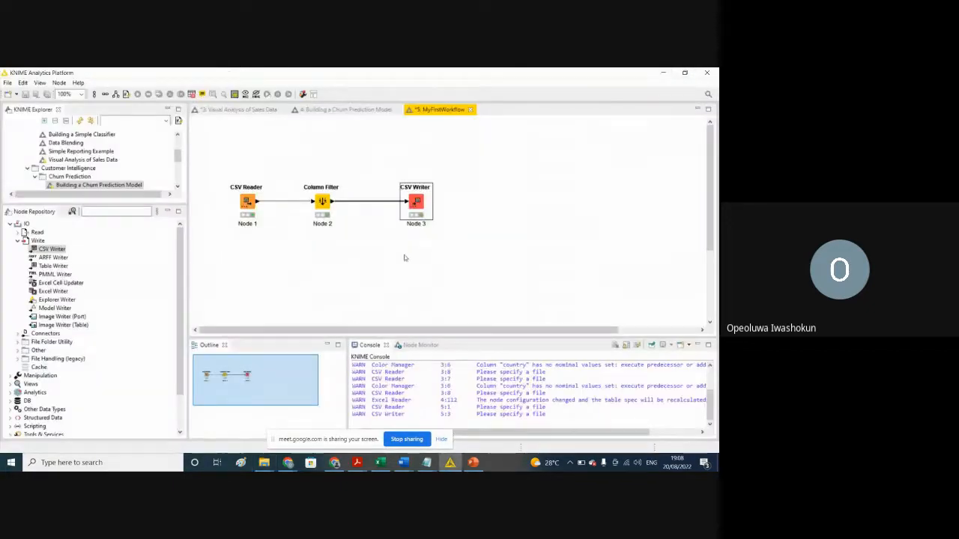
right_click(417, 202)
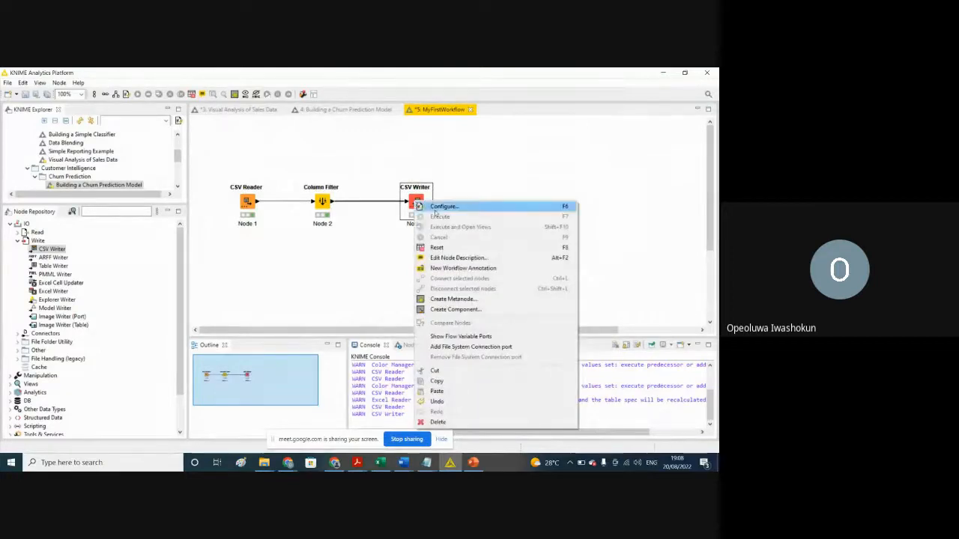
left_click(435, 207)
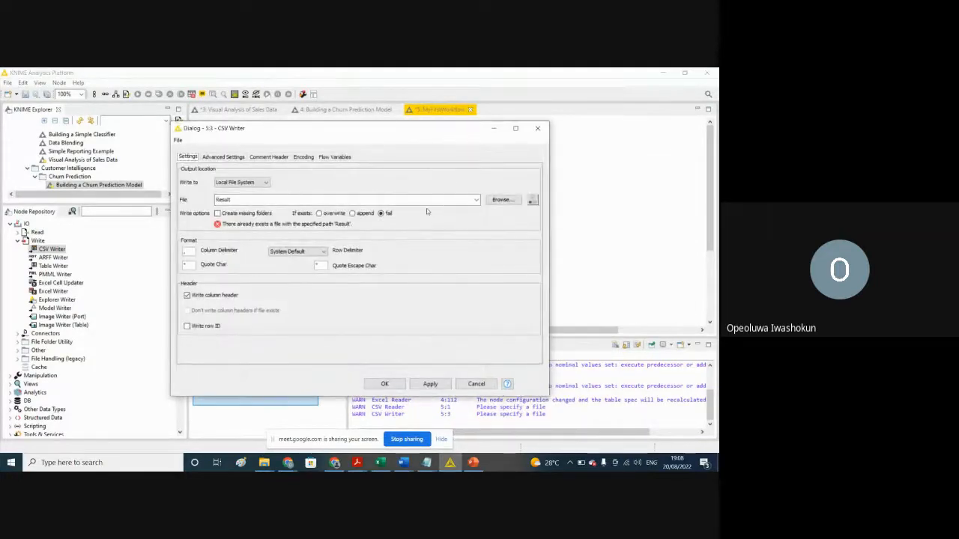
left_click(501, 200)
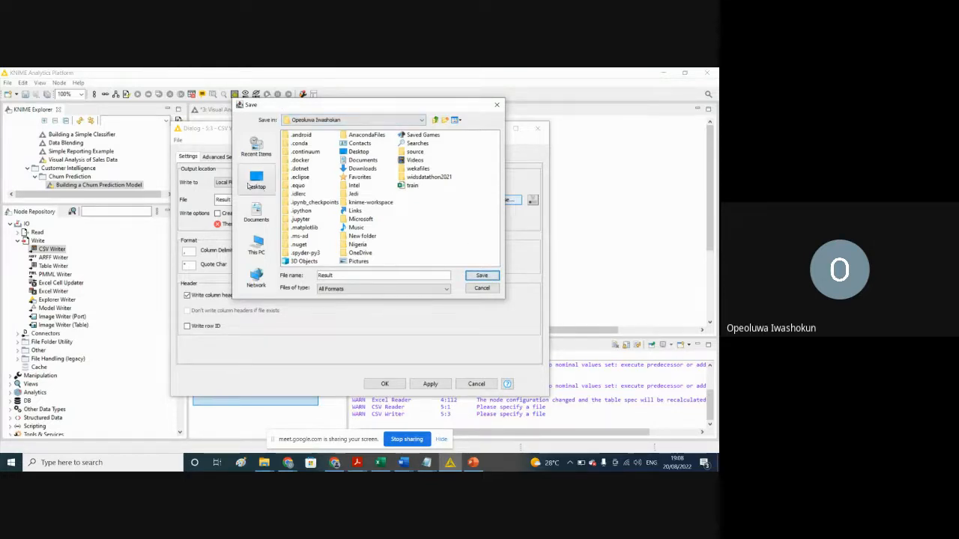
left_click(257, 243)
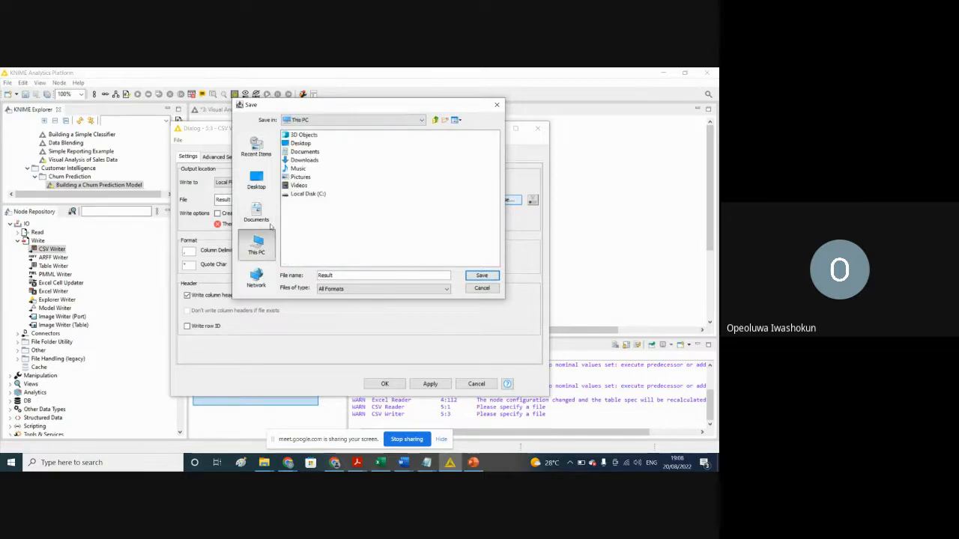
double_click(302, 159)
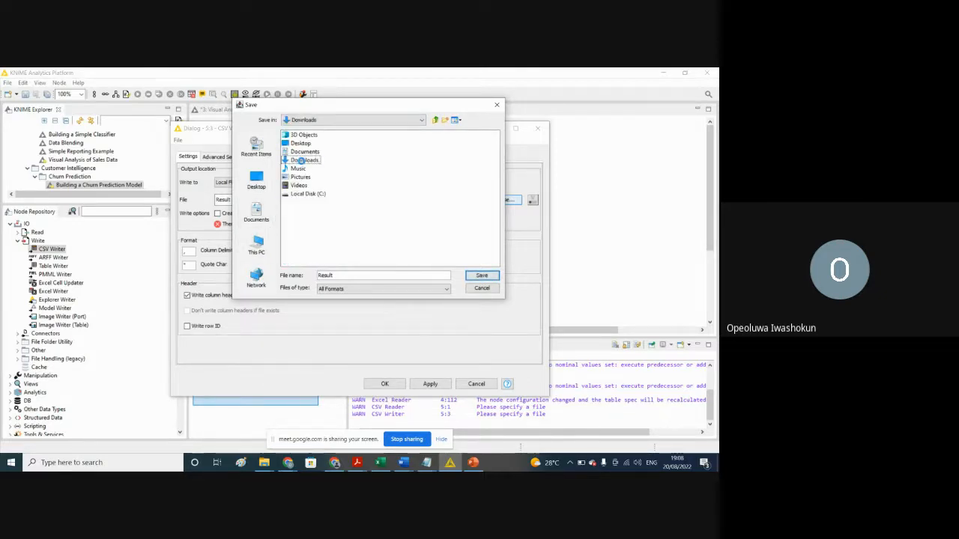
left_click(355, 291)
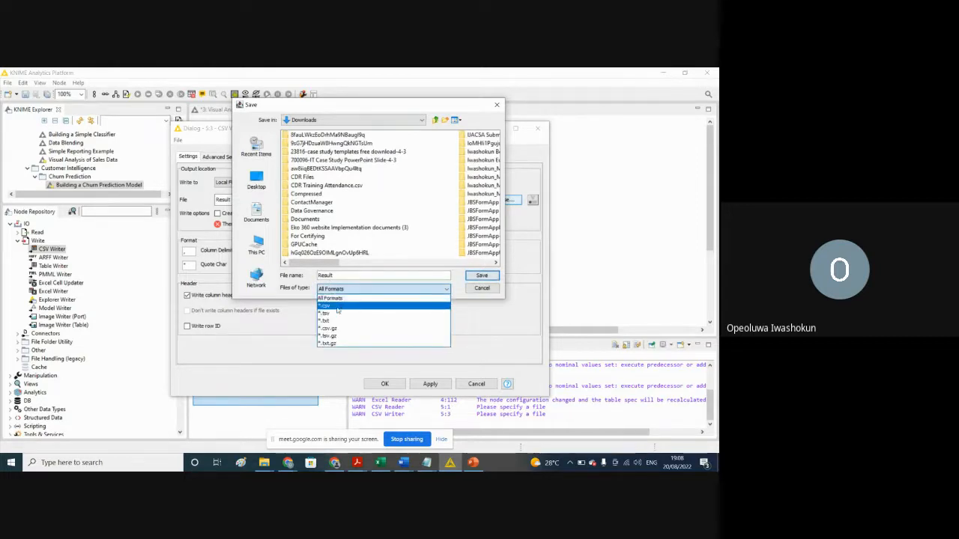
left_click(335, 306)
left_click(480, 275)
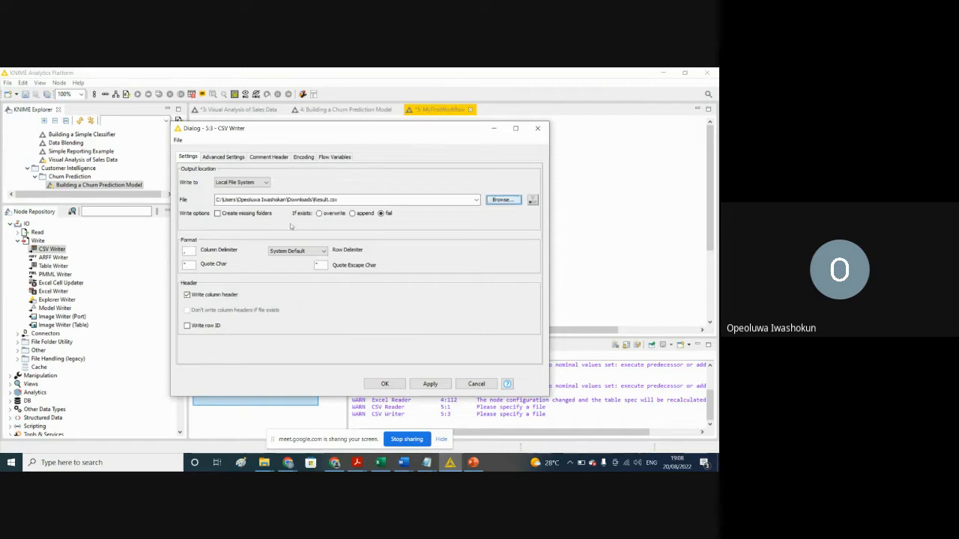
Step: Apply the CSV Writer's new settings with a node reset, close its configuration, and execute the node
left_click(421, 385)
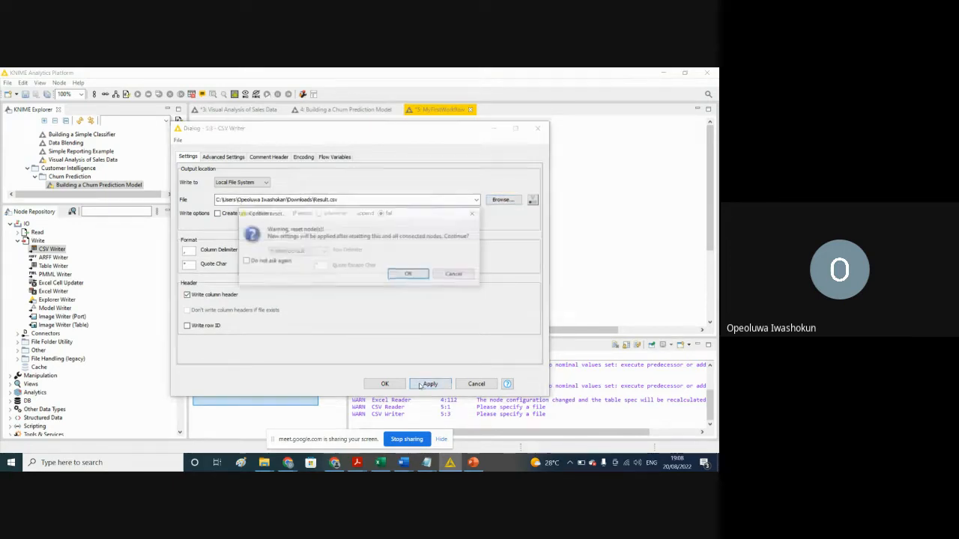
left_click(411, 274)
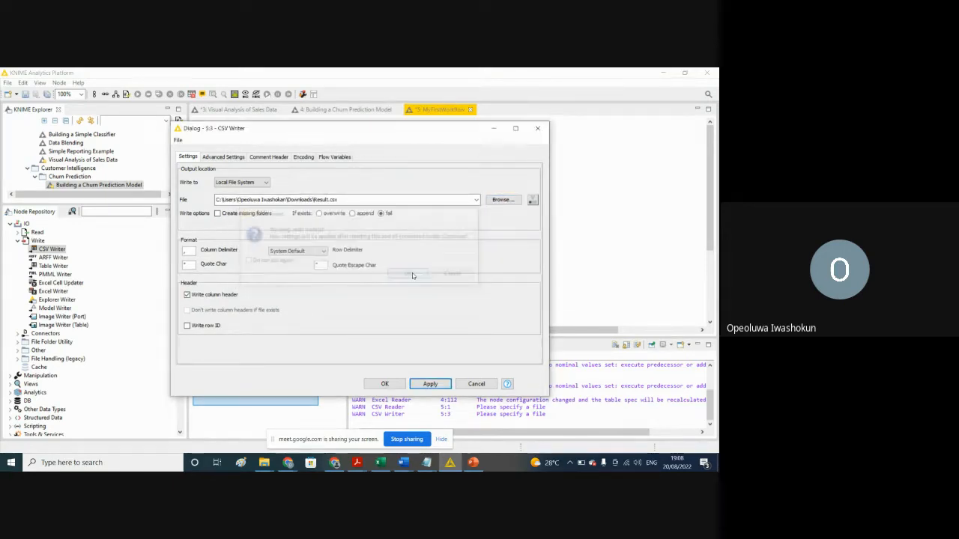
left_click(383, 384)
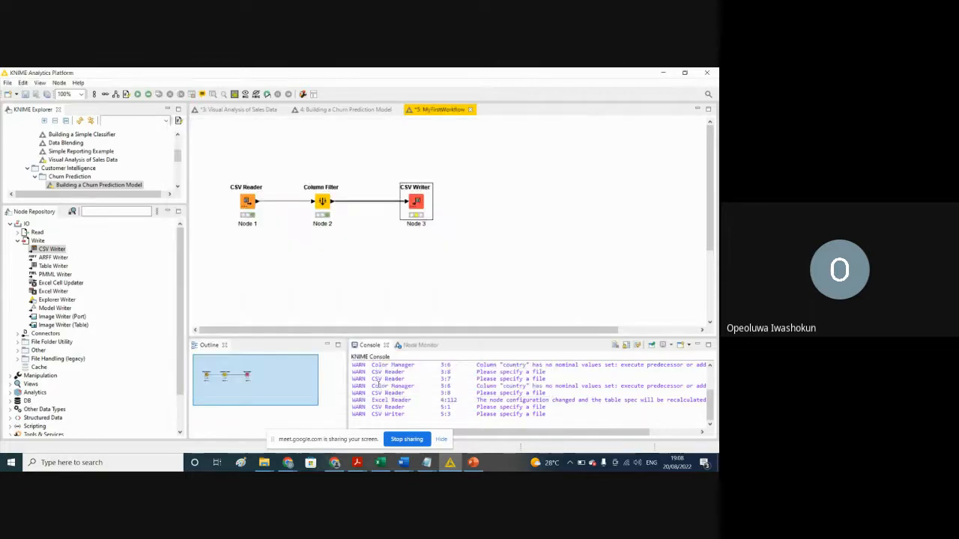
left_click(346, 259)
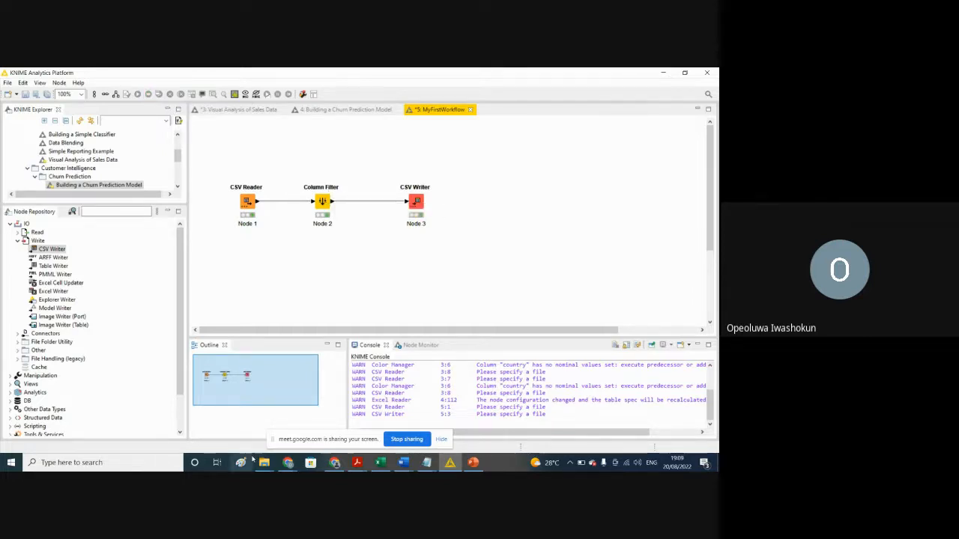
Step: Switch to File Explorer and open the Result file from the Downloads folder in Excel to inspect its columns
mouse_move(267, 465)
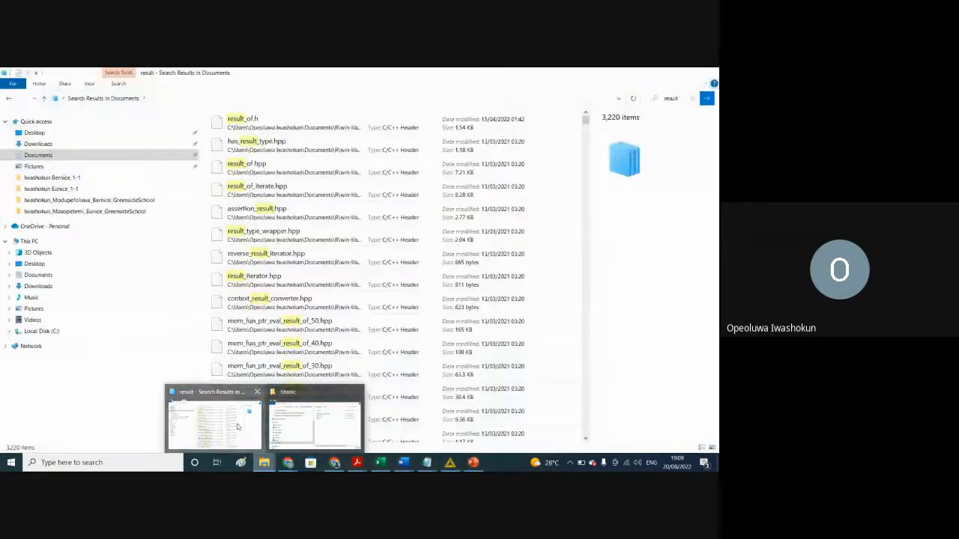
left_click(238, 426)
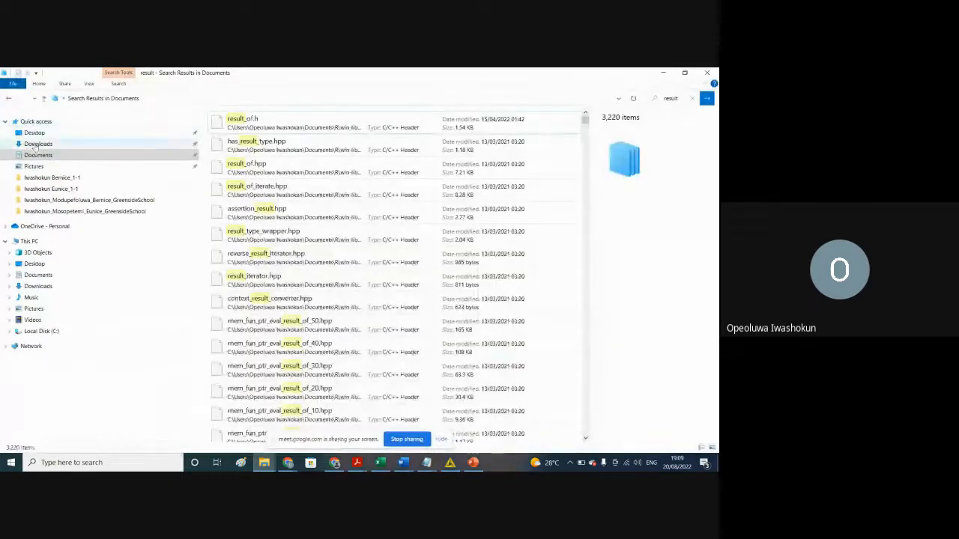
left_click(35, 146)
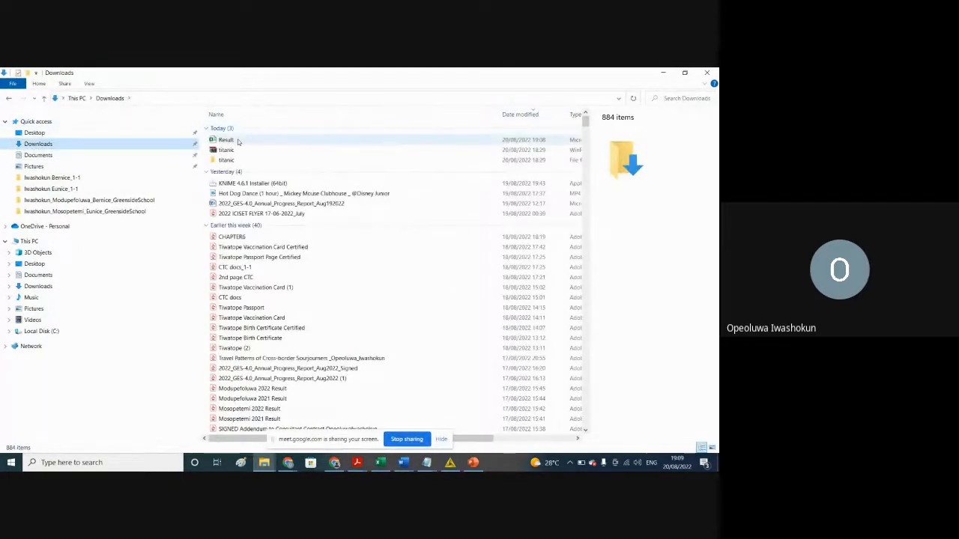
left_click(238, 141)
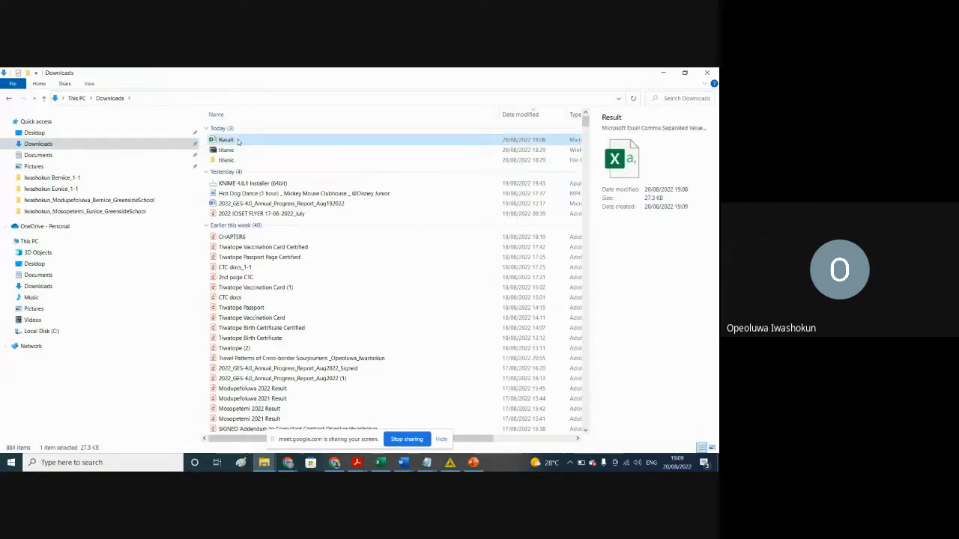
double_click(238, 142)
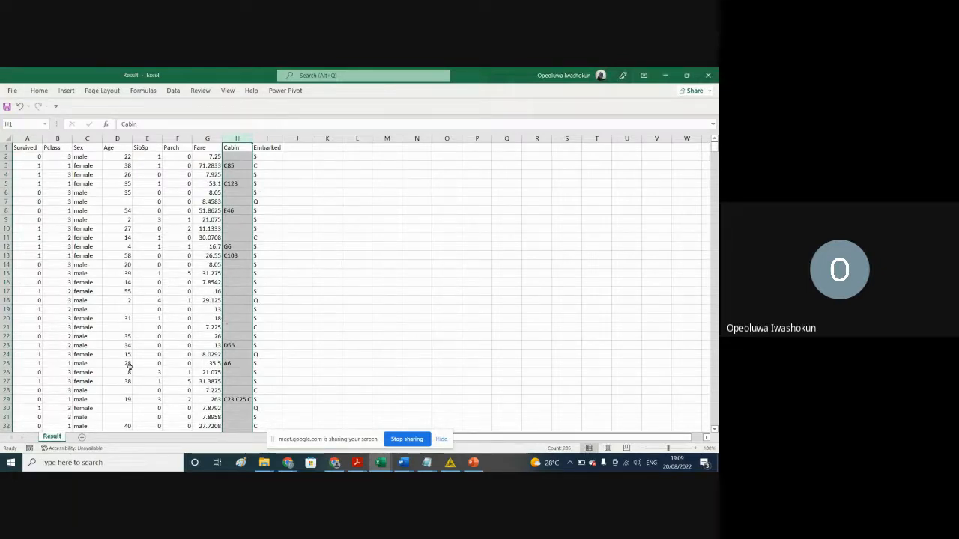
left_click(666, 76)
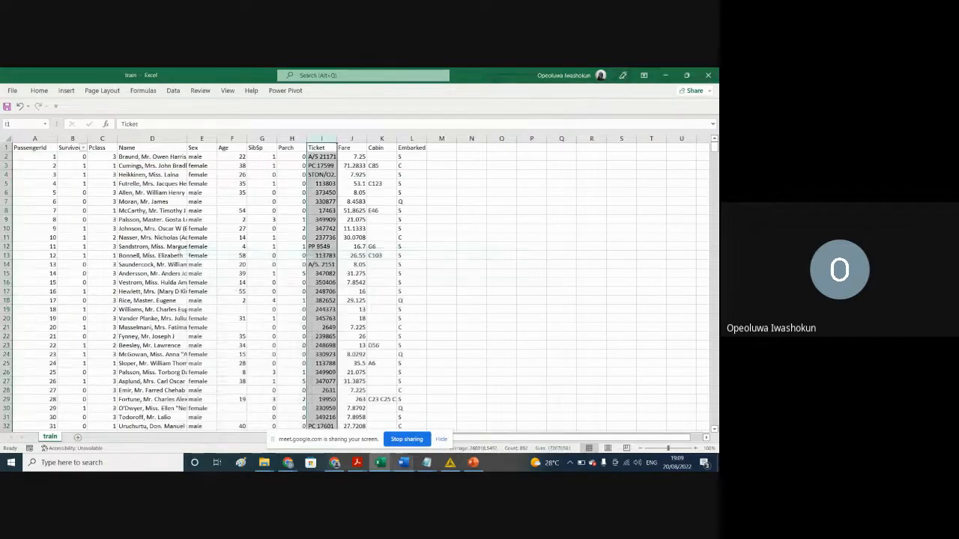
Step: Back in KNIME, delete the connection between Column Filter and CSV Writer, and move the CSV Writer farther from the Column Filter
left_click(450, 462)
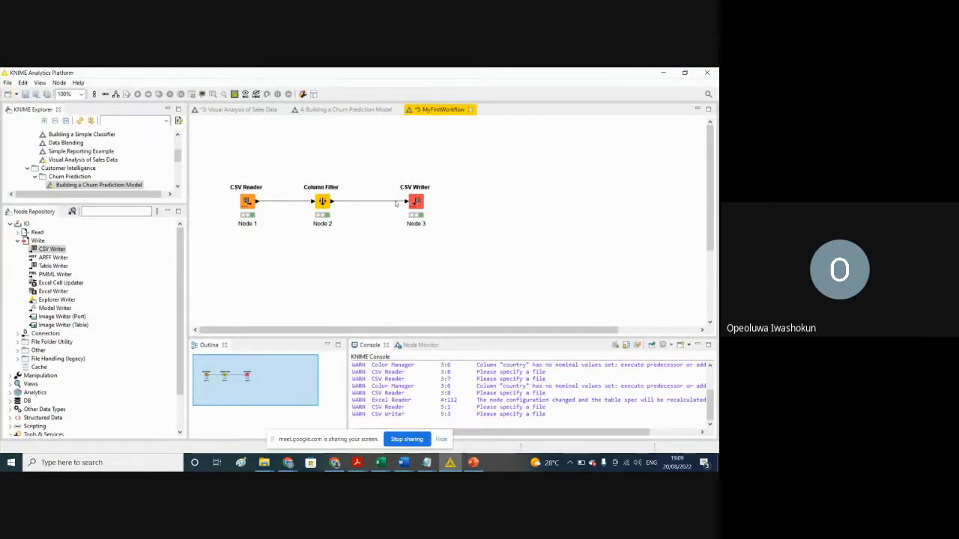
key("Delete")
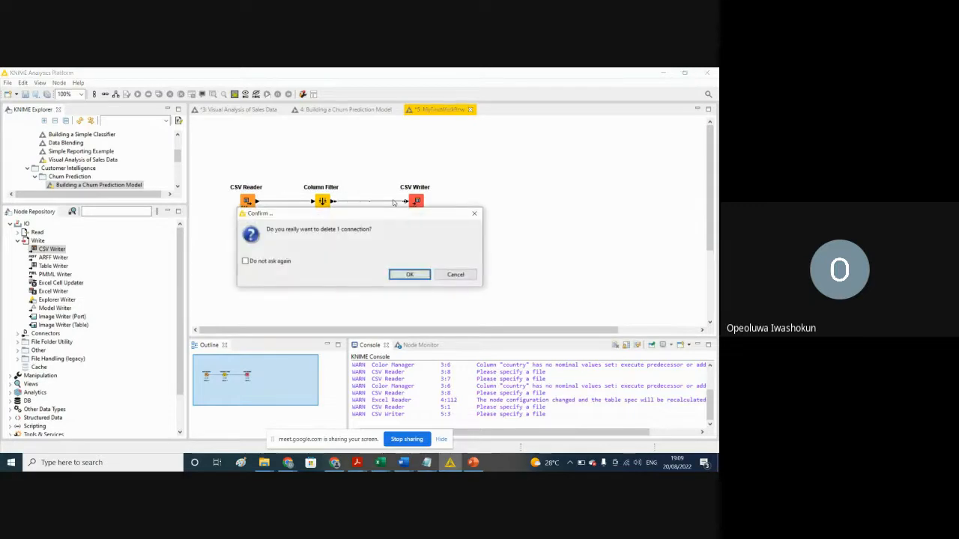
left_click(396, 274)
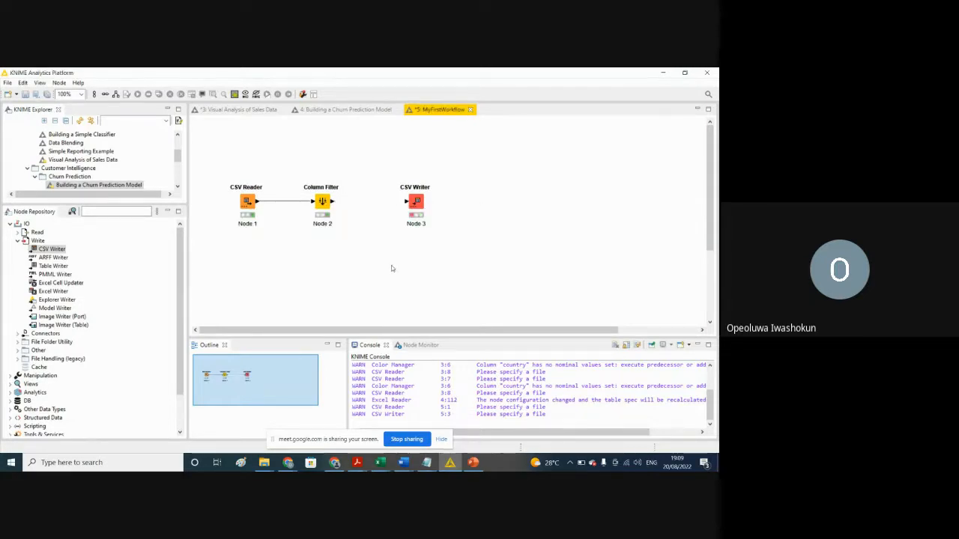
left_click_drag(418, 218, 550, 227)
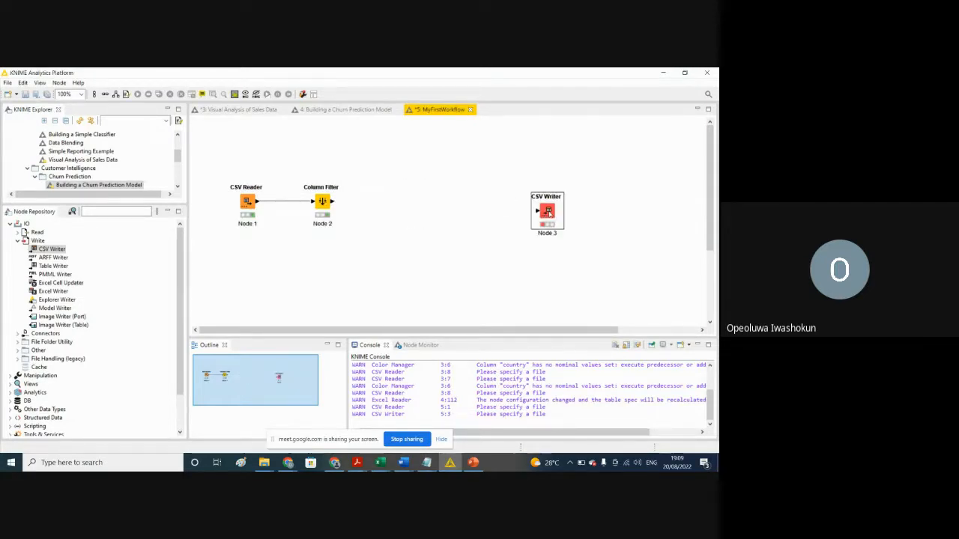
Step: Add a Missing Value node from the column transform nodes beside the Column Filter, and connect the Column Filter's output to it
left_click(10, 224)
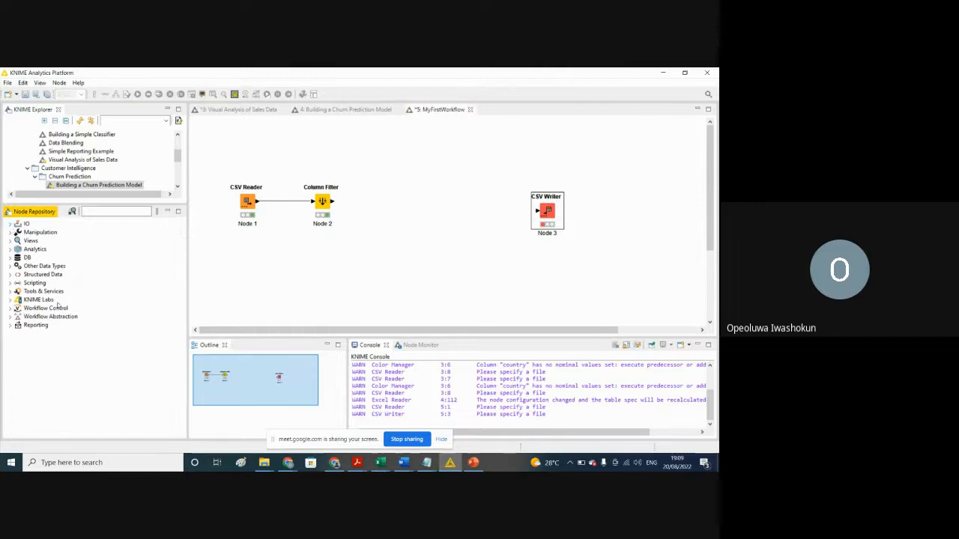
left_click(10, 233)
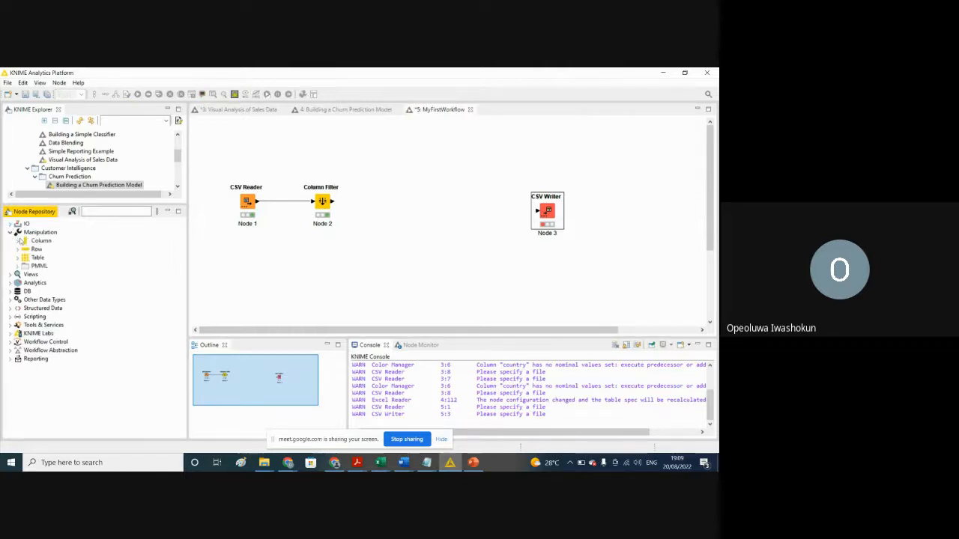
left_click(18, 241)
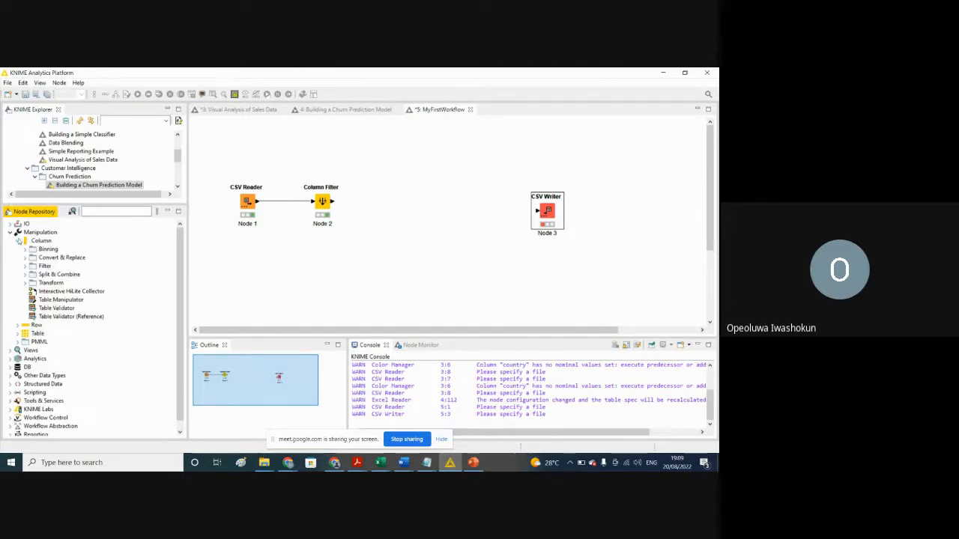
left_click(17, 240)
left_click(18, 240)
left_click(17, 326)
left_click(17, 326)
left_click(24, 283)
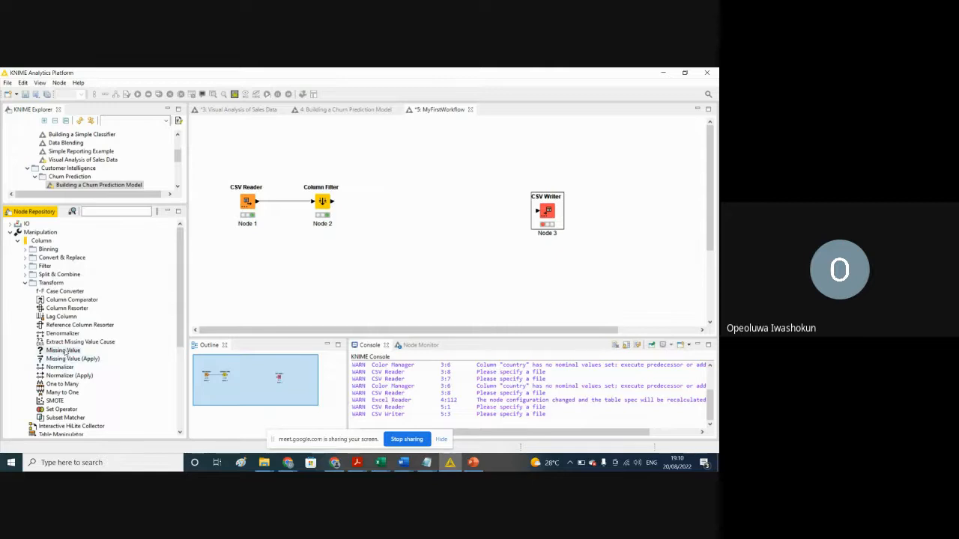
left_click_drag(63, 350, 388, 199)
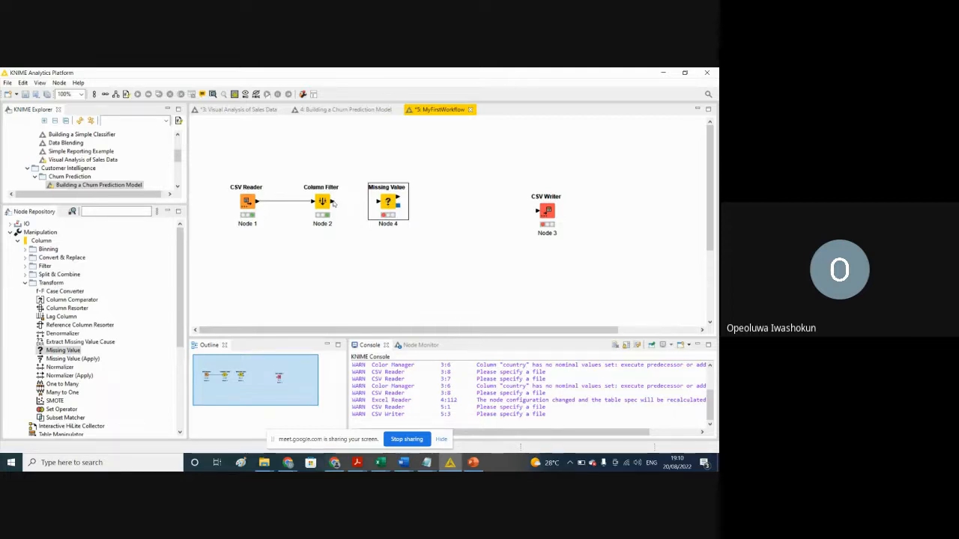
left_click_drag(334, 203, 379, 201)
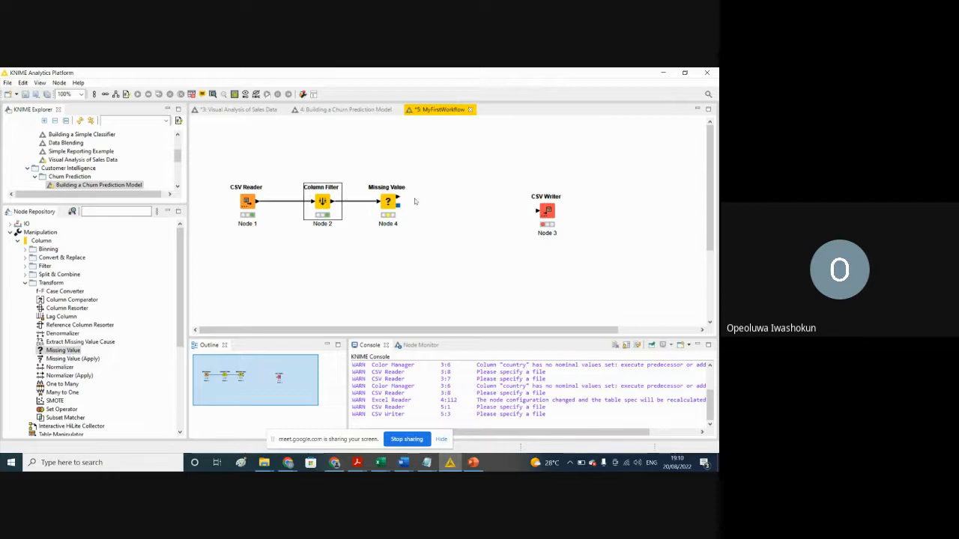
Step: Open the Missing Value node's configuration and set the default handling for Number (integer) to Mean
right_click(388, 201)
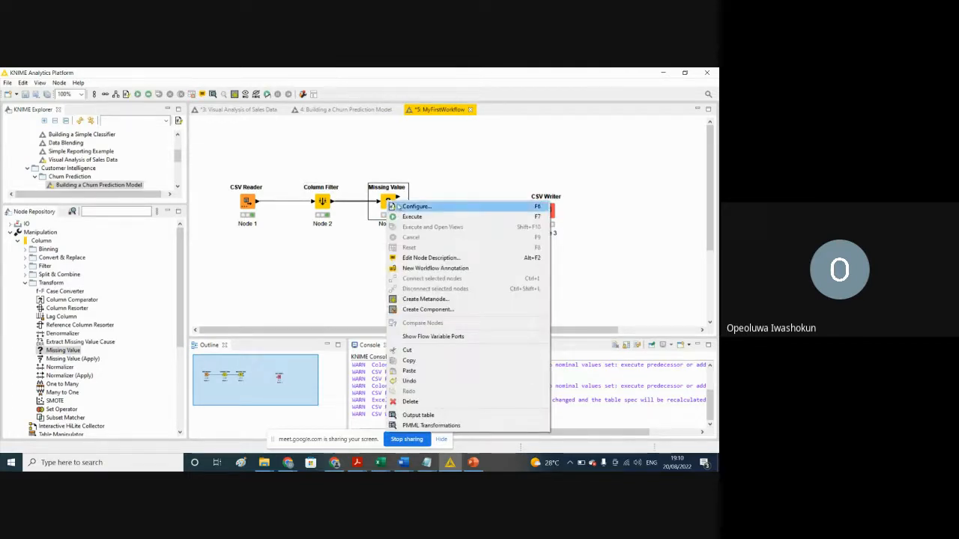
left_click(413, 207)
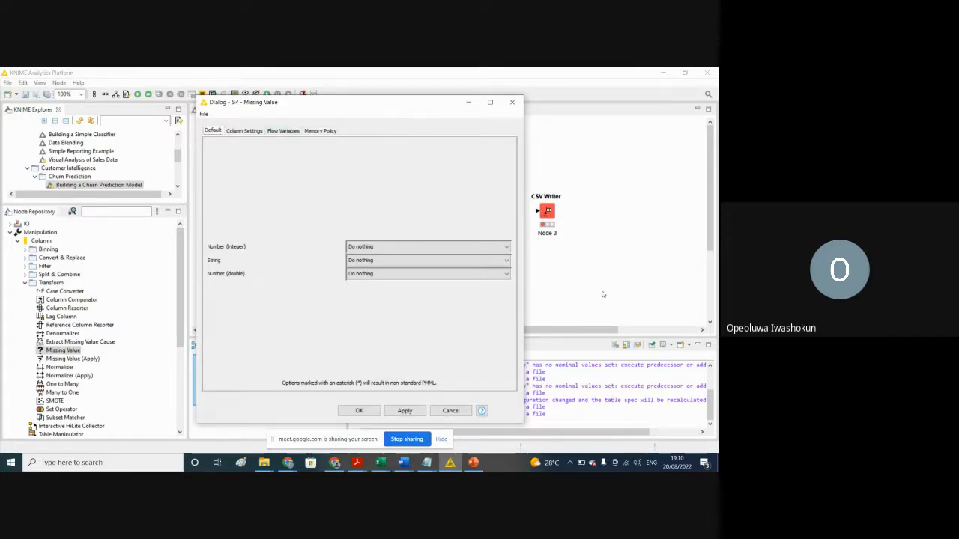
left_click(507, 246)
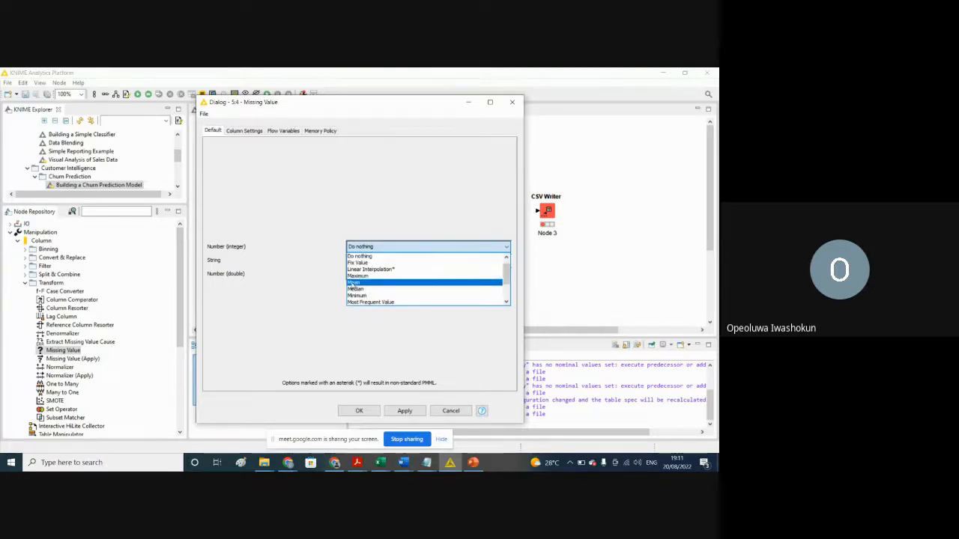
left_click(354, 283)
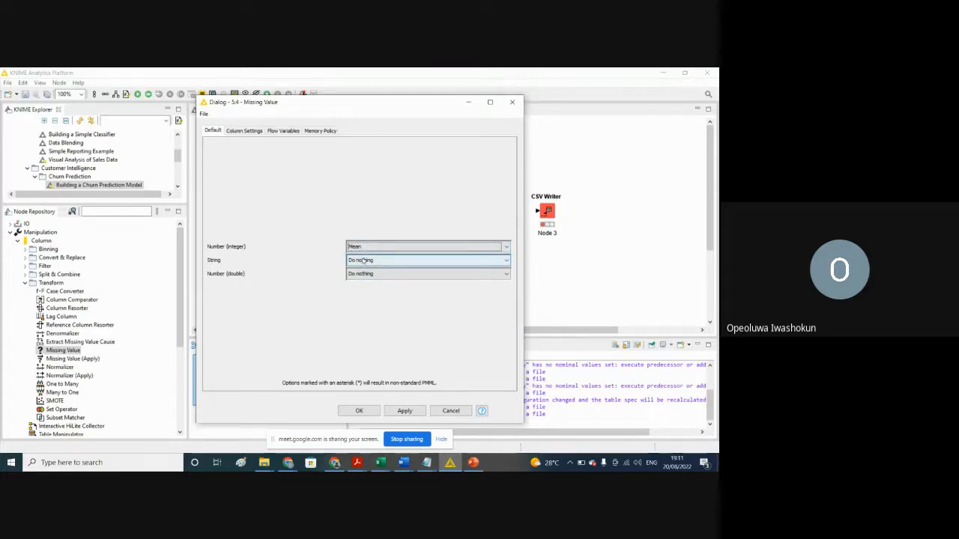
Step: Review the missing-value options for String columns and show the node's individual column settings
left_click(358, 263)
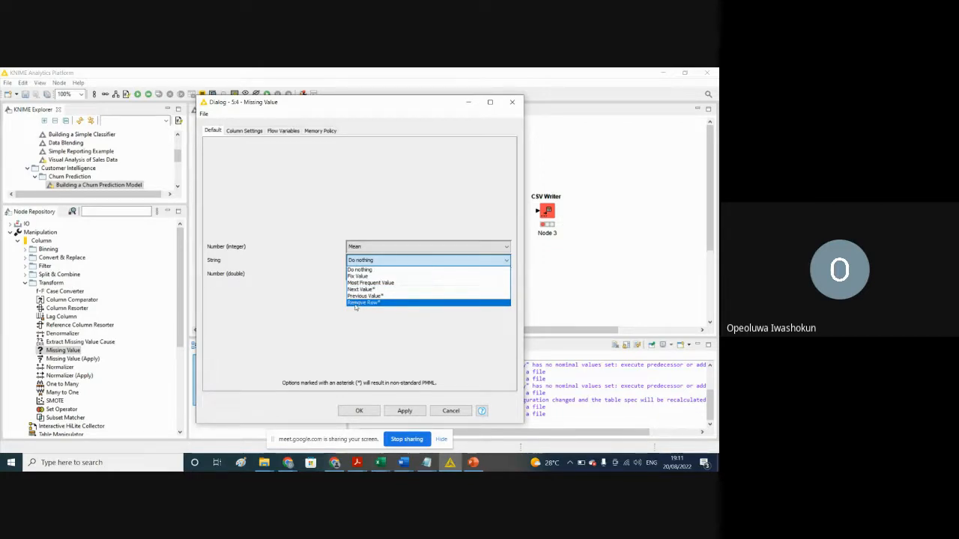
left_click(299, 164)
left_click(243, 131)
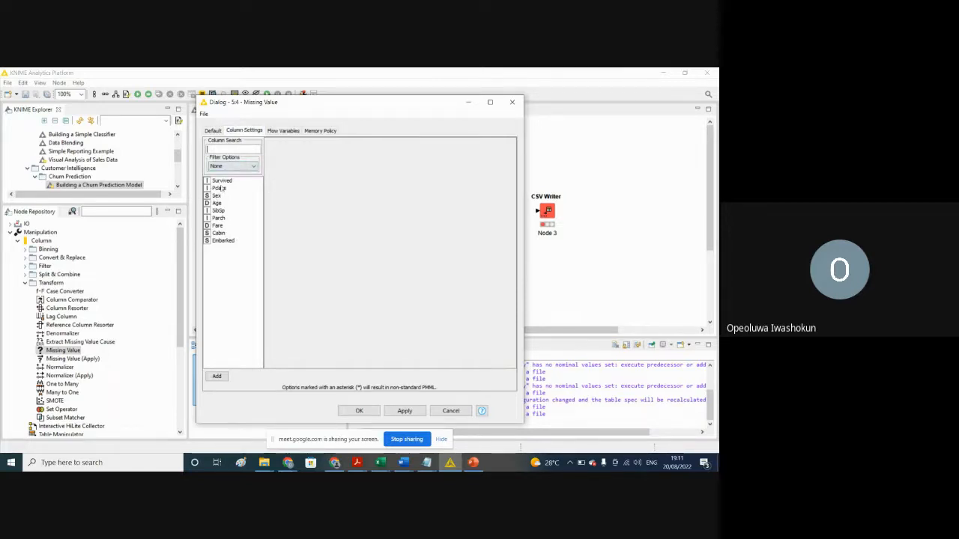
Step: Switch to the train workbook in Excel and replace the lone Survived filter with filters on every column header in row 1
left_click(380, 463)
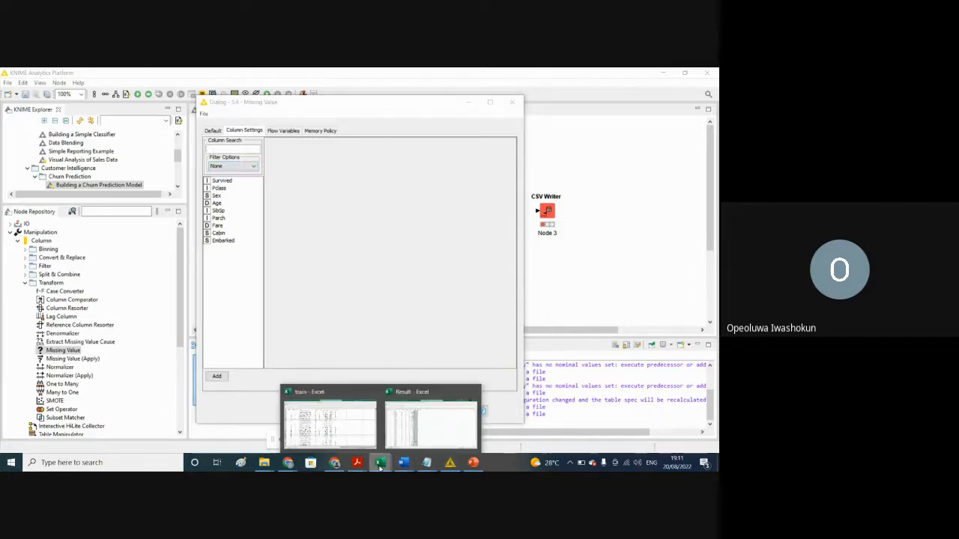
mouse_move(341, 438)
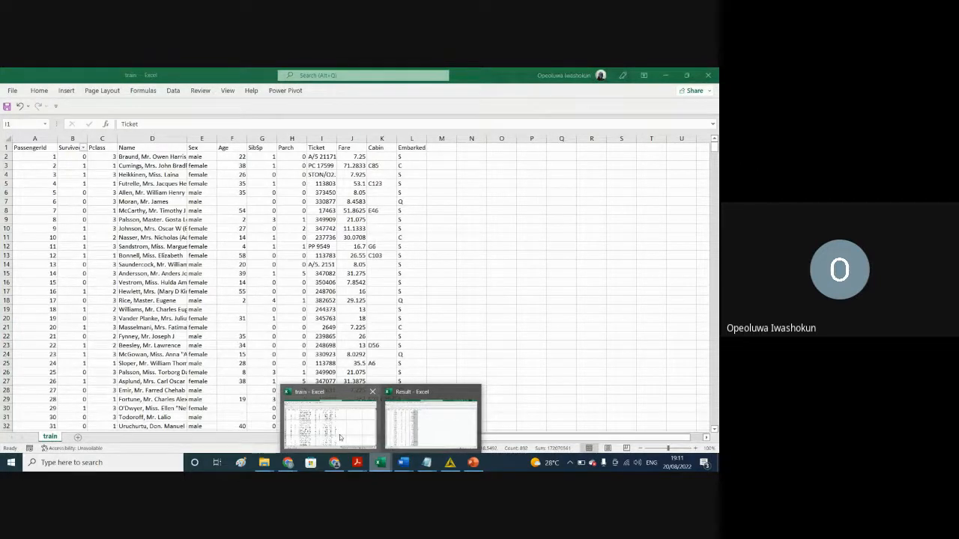
left_click(341, 438)
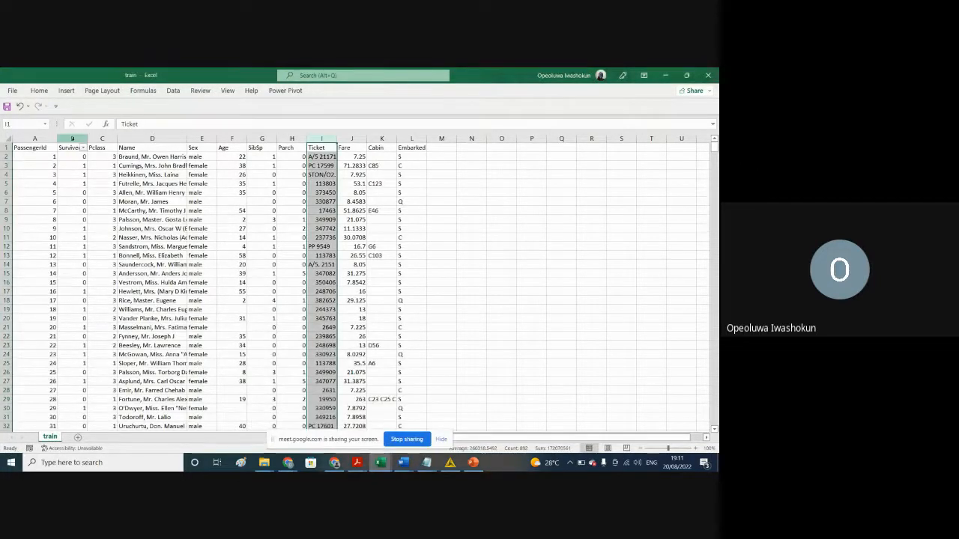
left_click(16, 148)
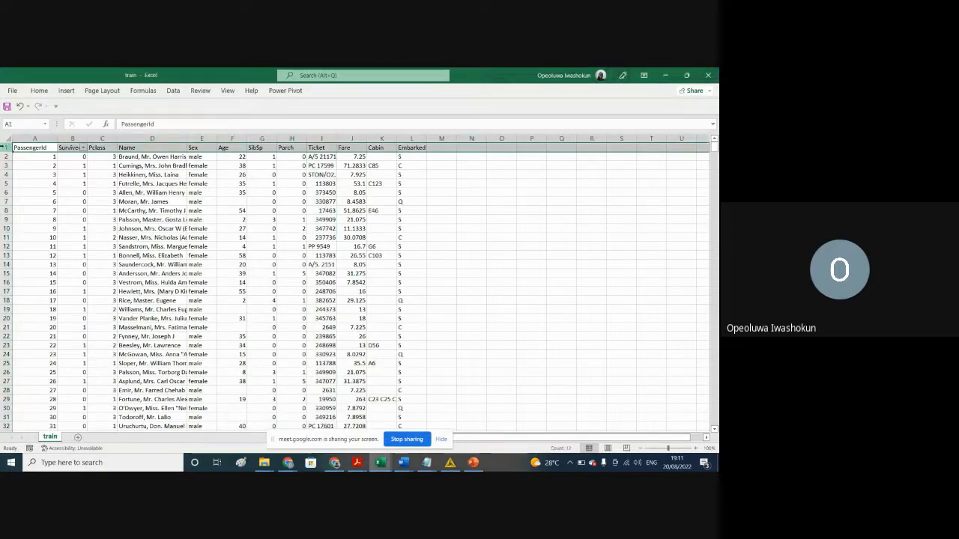
left_click(39, 91)
left_click(602, 120)
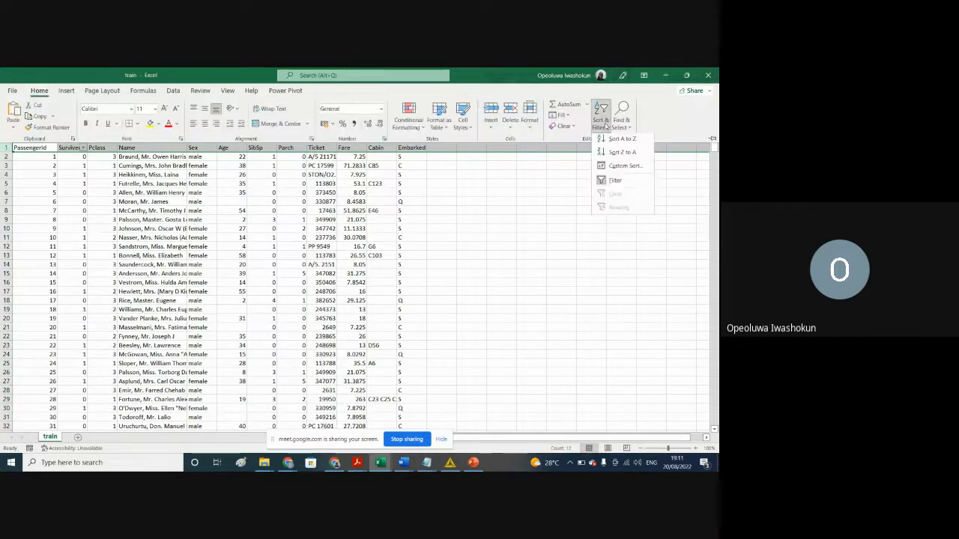
left_click(614, 180)
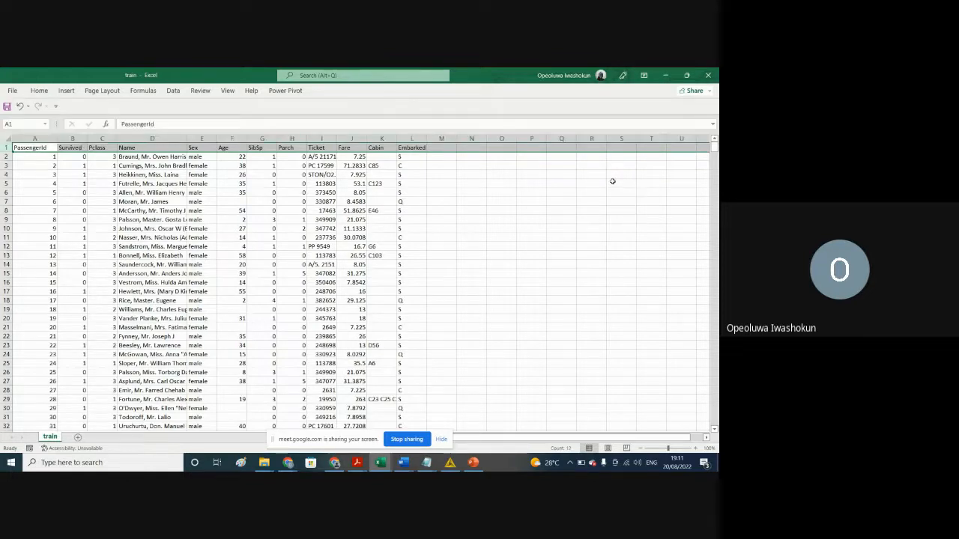
left_click(39, 91)
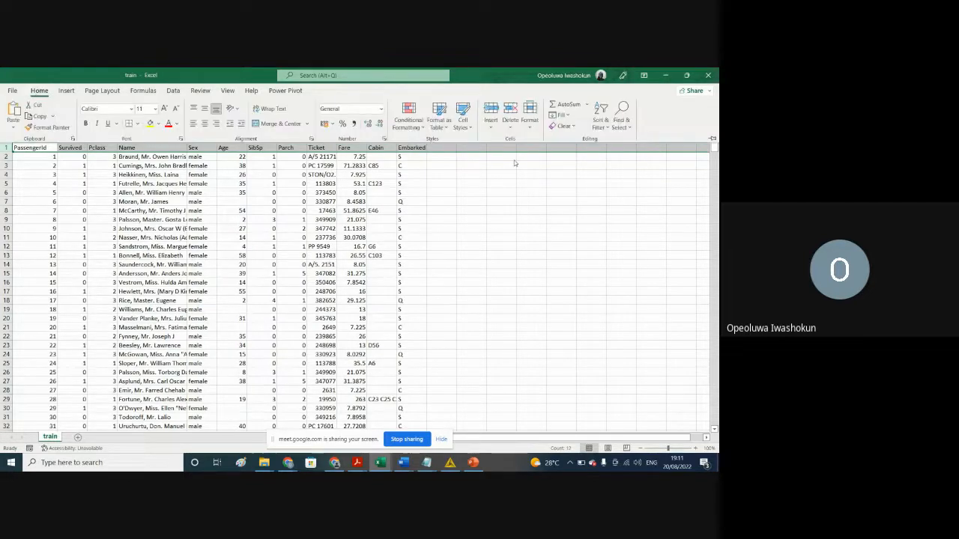
left_click(602, 119)
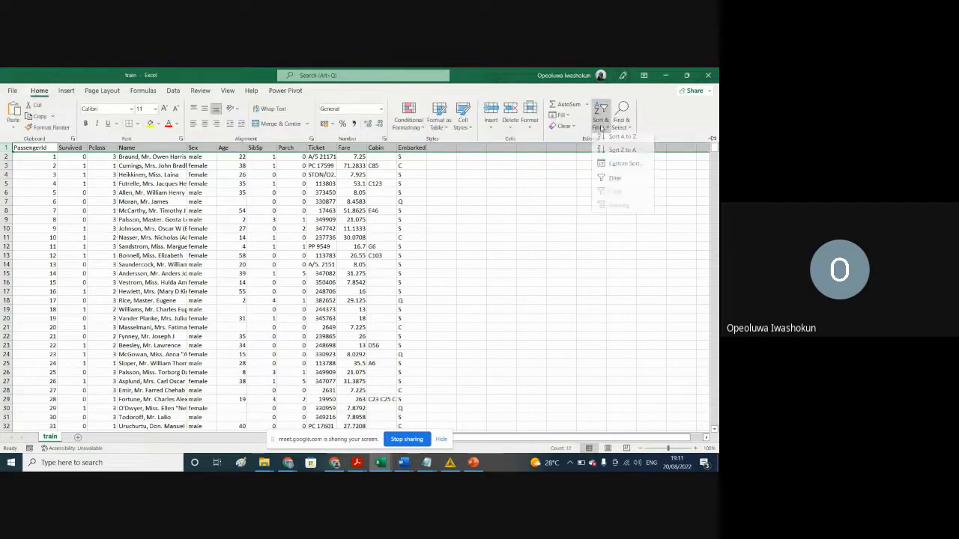
left_click(603, 183)
left_click(525, 228)
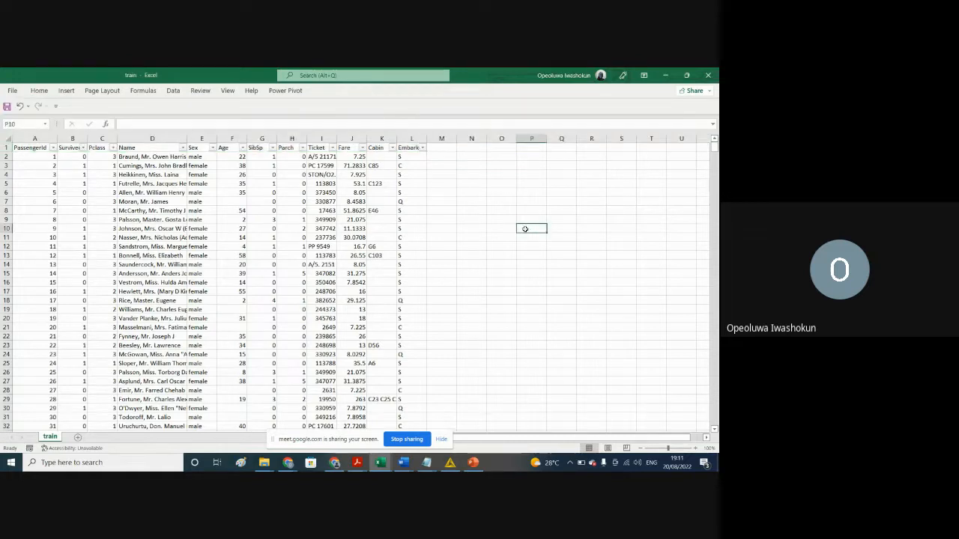
Step: Check the filter lists of the PassengerId, Survived, Pclass and Sex columns for blank entries, leaving the data unfiltered
left_click(53, 148)
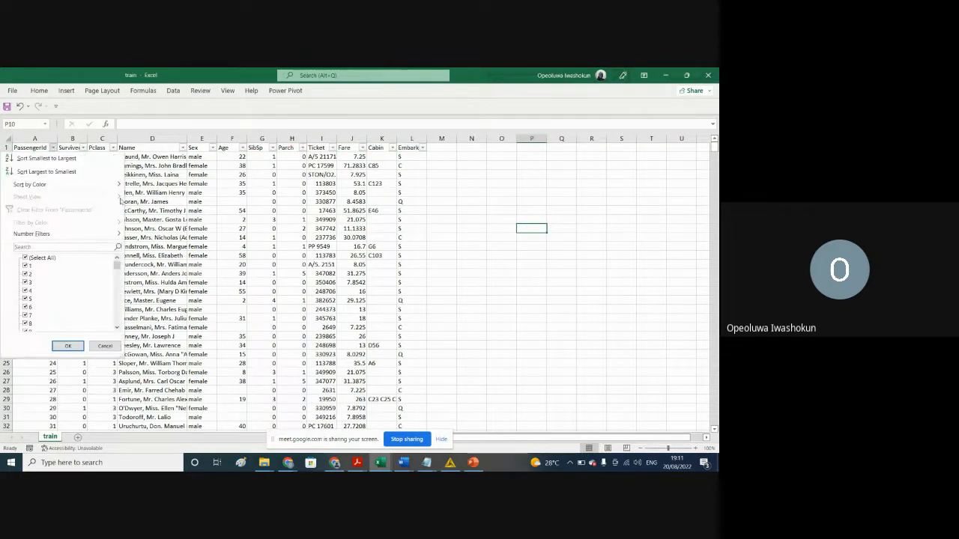
left_click(96, 346)
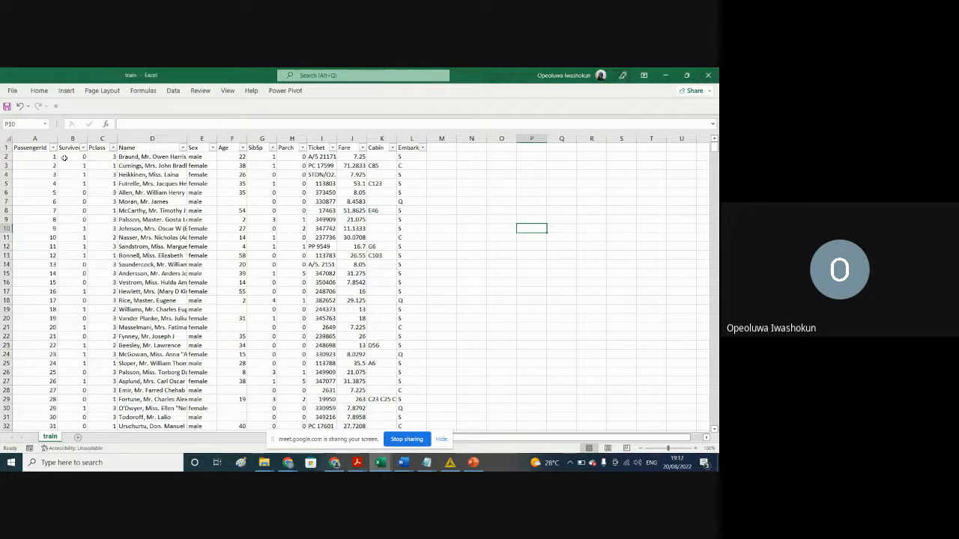
left_click(82, 148)
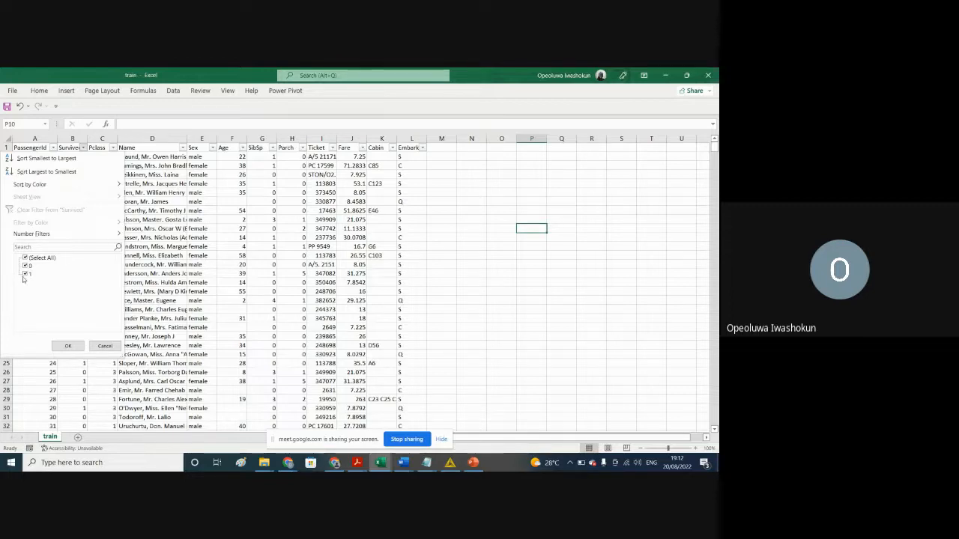
left_click(105, 346)
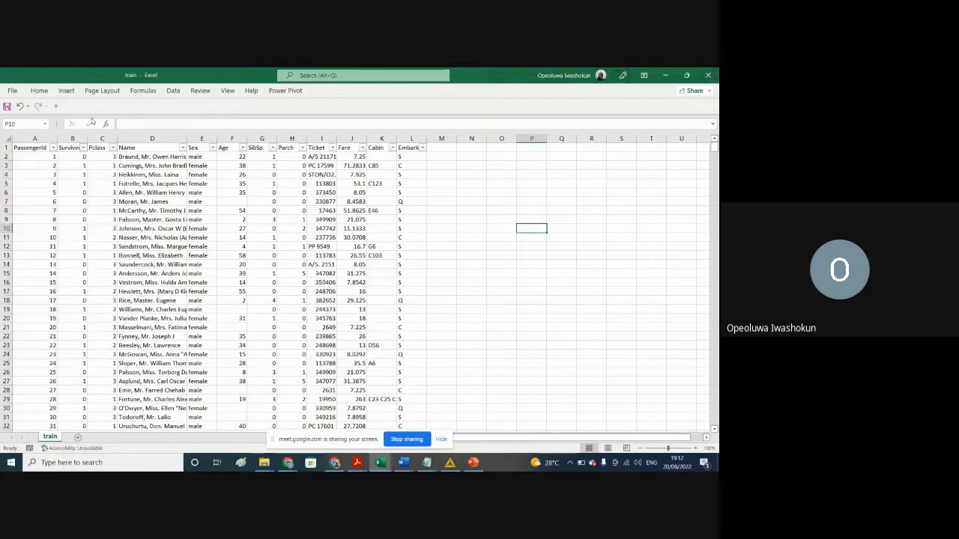
left_click(113, 148)
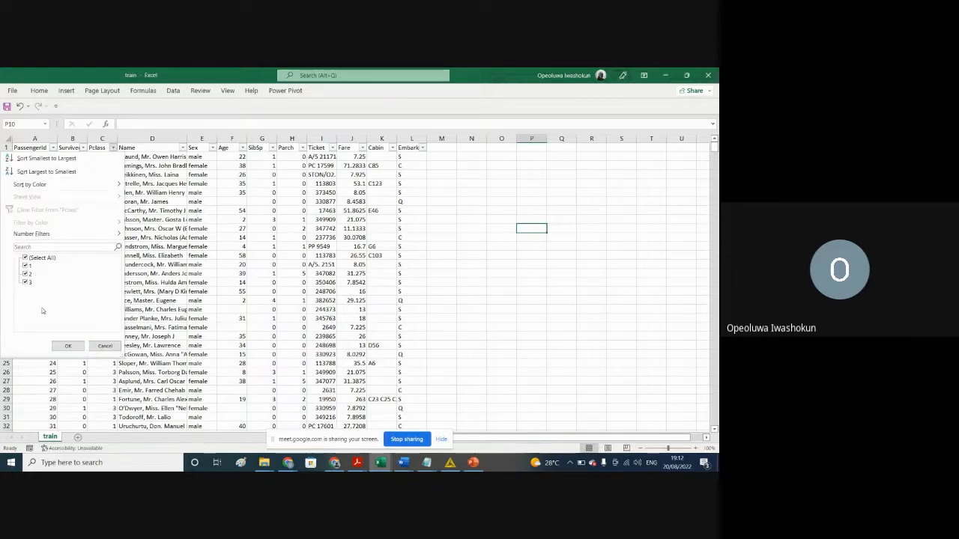
left_click(105, 345)
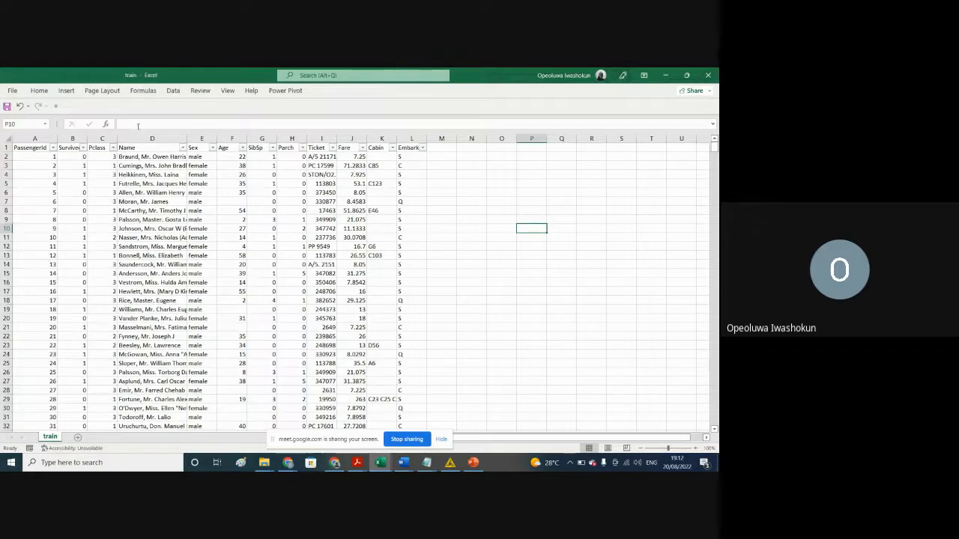
left_click(212, 147)
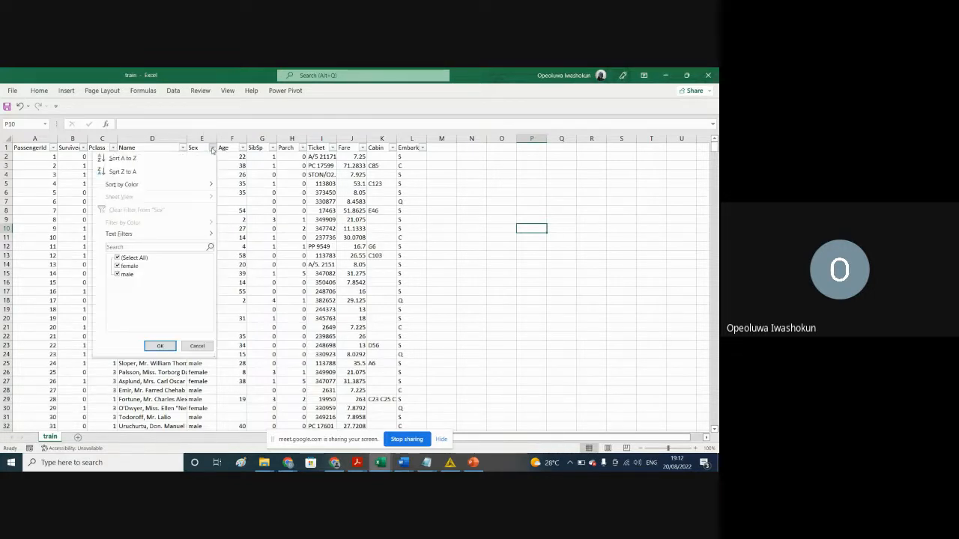
left_click(196, 347)
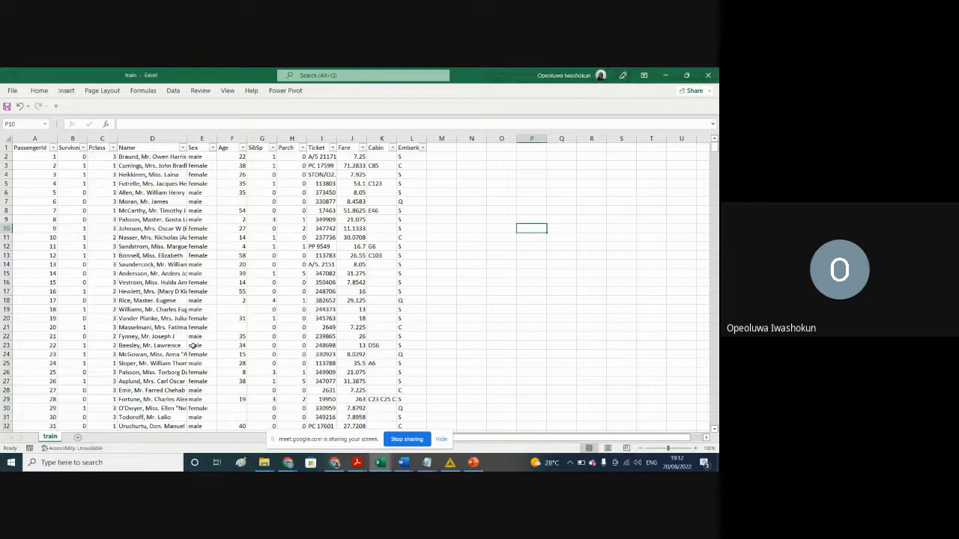
Step: Examine the Age column's filter list down to its final entries for blanks
left_click(242, 149)
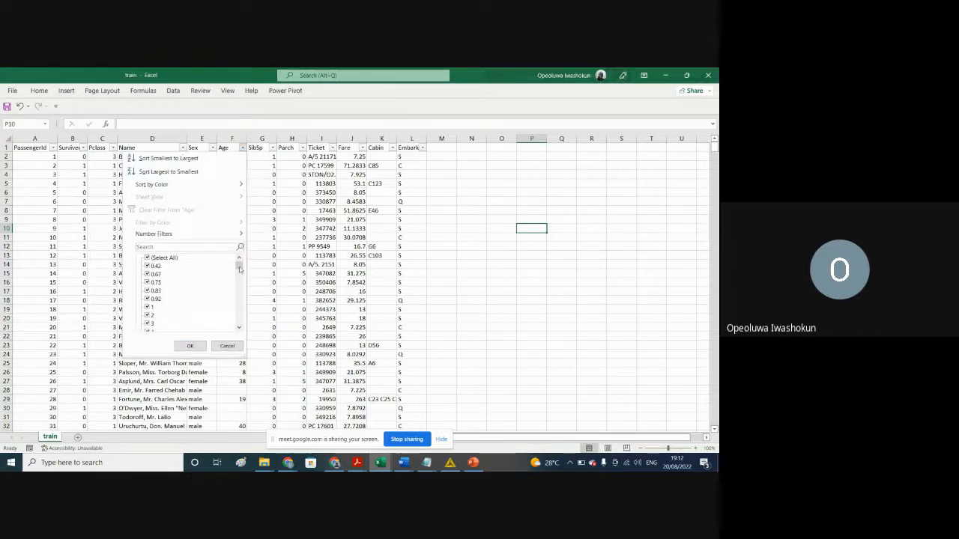
left_click_drag(240, 269, 247, 336)
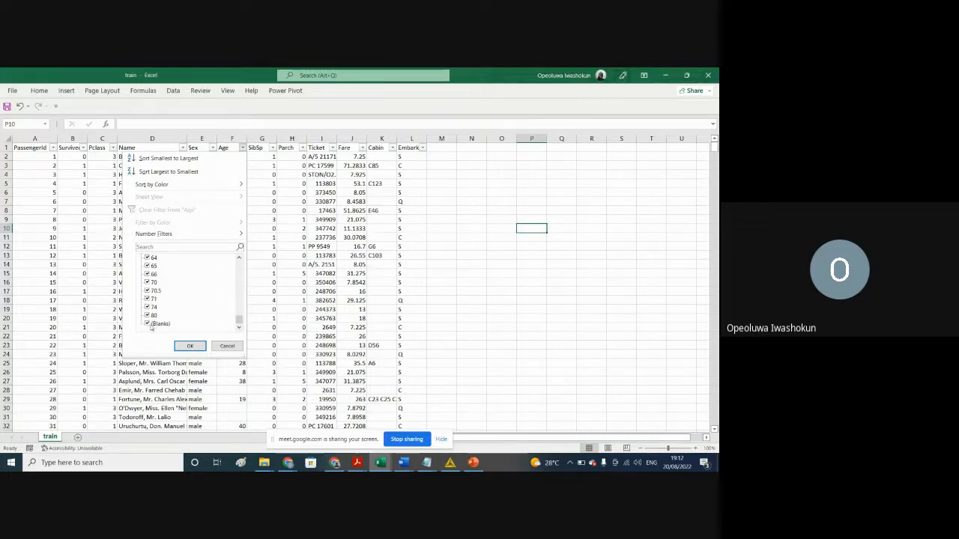
left_click(166, 325)
Step: Return briefly to KNIME, and switch to the Result workbook in Excel to examine its columns for missing values
left_click(449, 462)
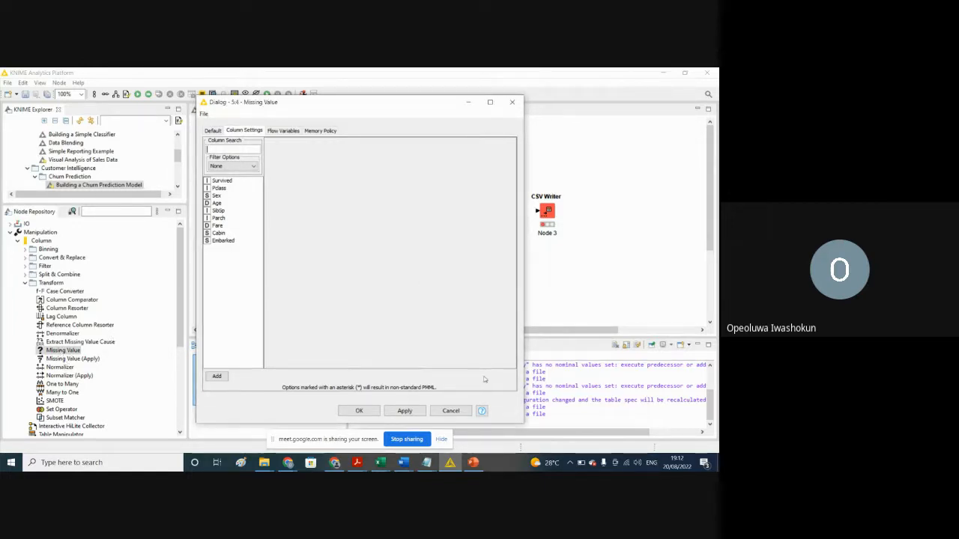
left_click(454, 463)
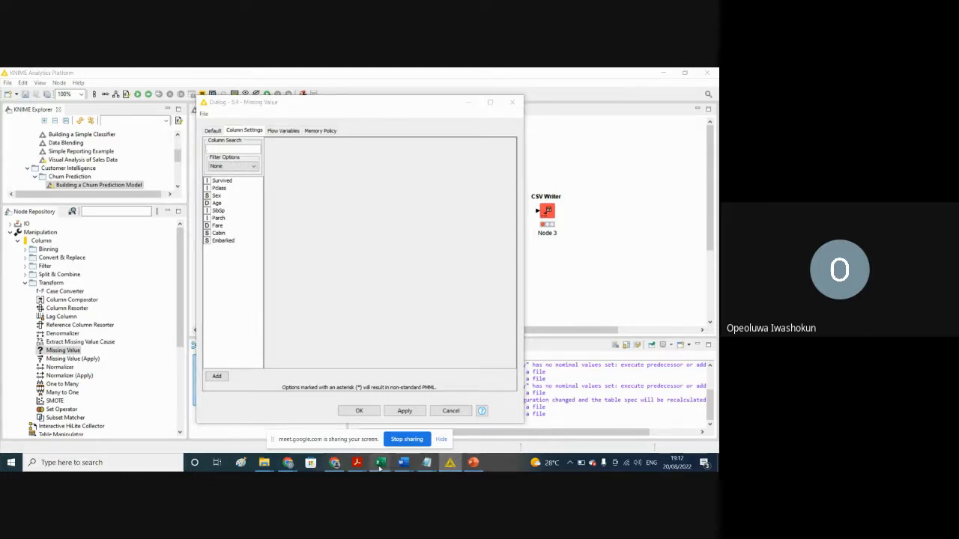
mouse_move(380, 465)
left_click(429, 436)
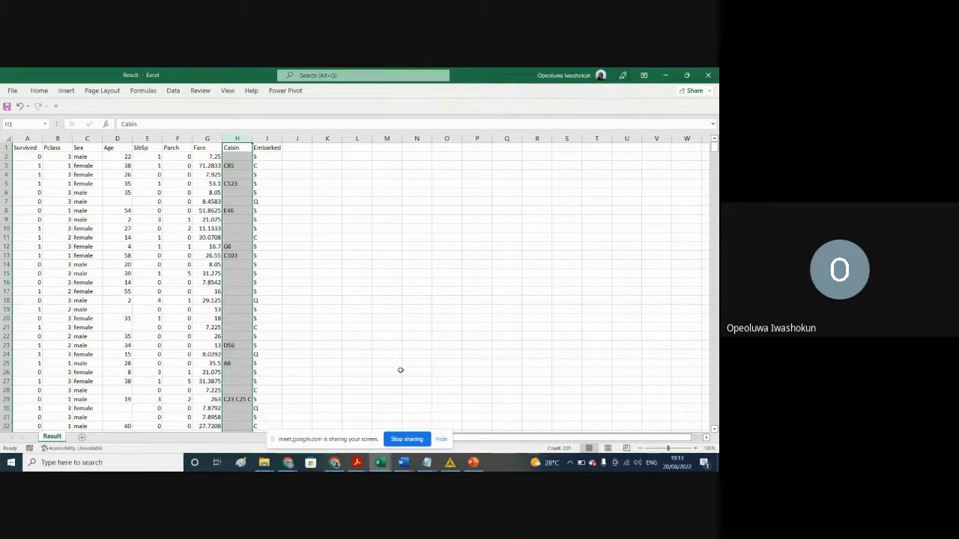
Step: Back in KNIME's Missing Value dialog, add an individual setting for the Age column and show its handling options
left_click(451, 463)
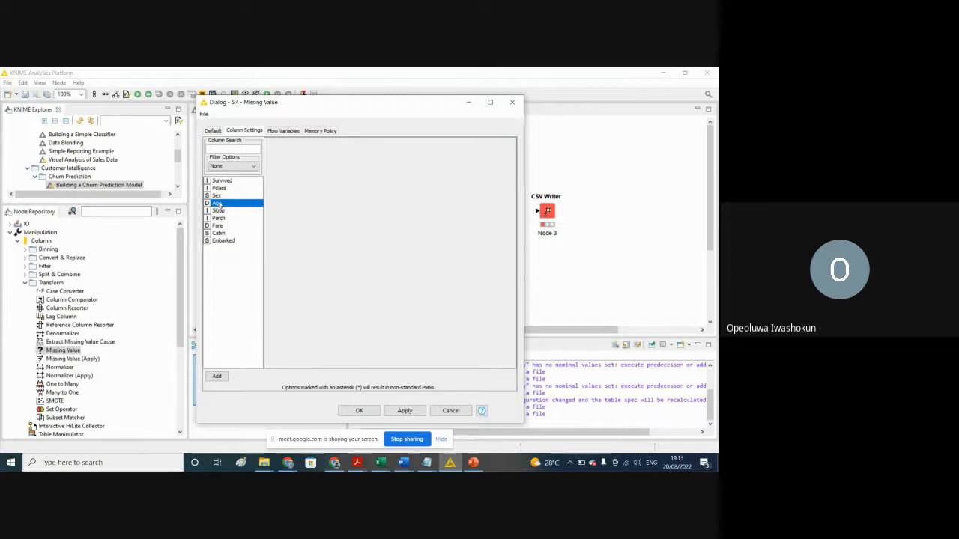
left_click(254, 166)
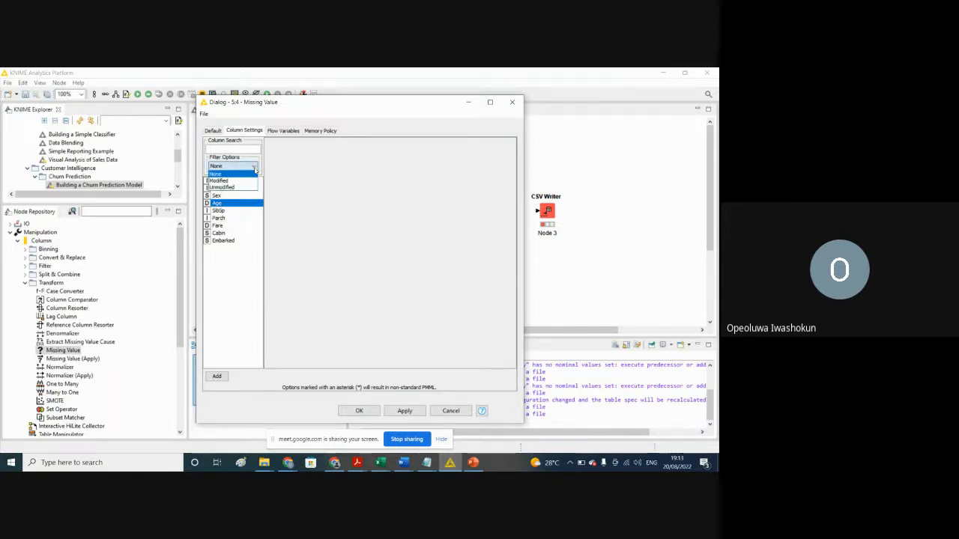
left_click(255, 170)
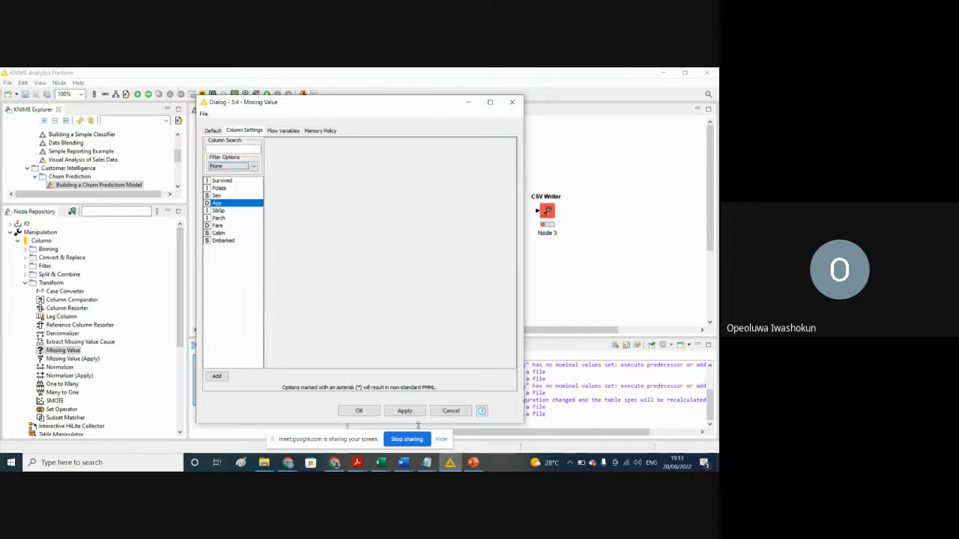
left_click(217, 377)
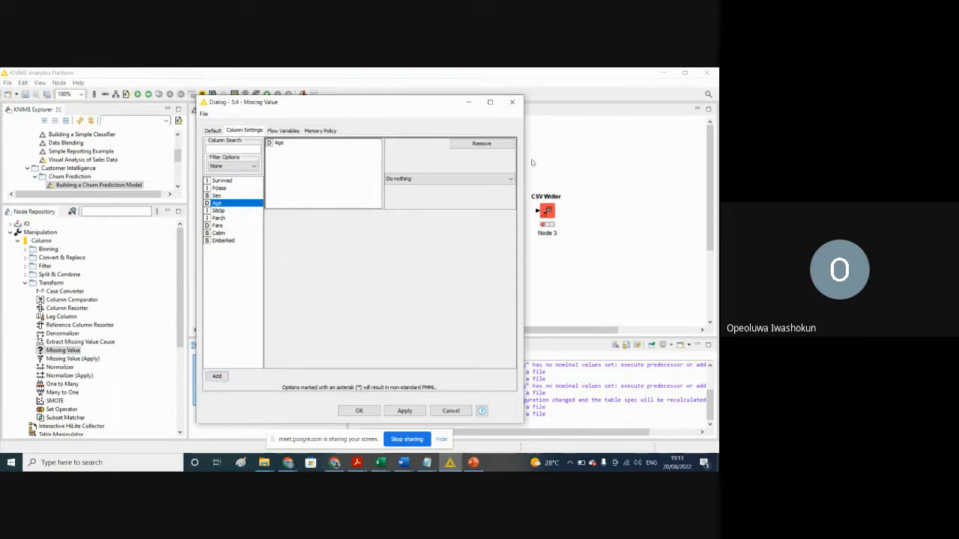
left_click(510, 181)
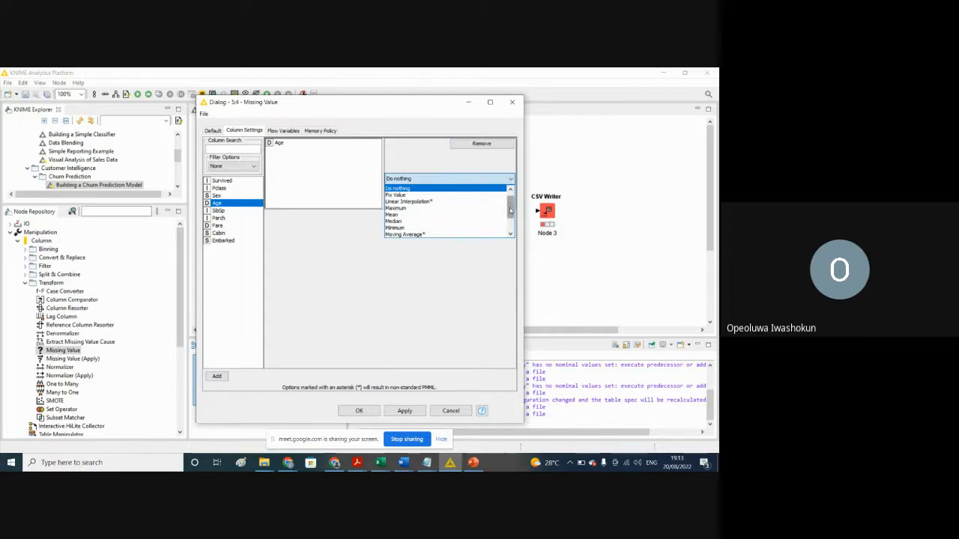
Step: Set the default missing-value handling for Number (integer) columns to Do nothing
left_click(217, 132)
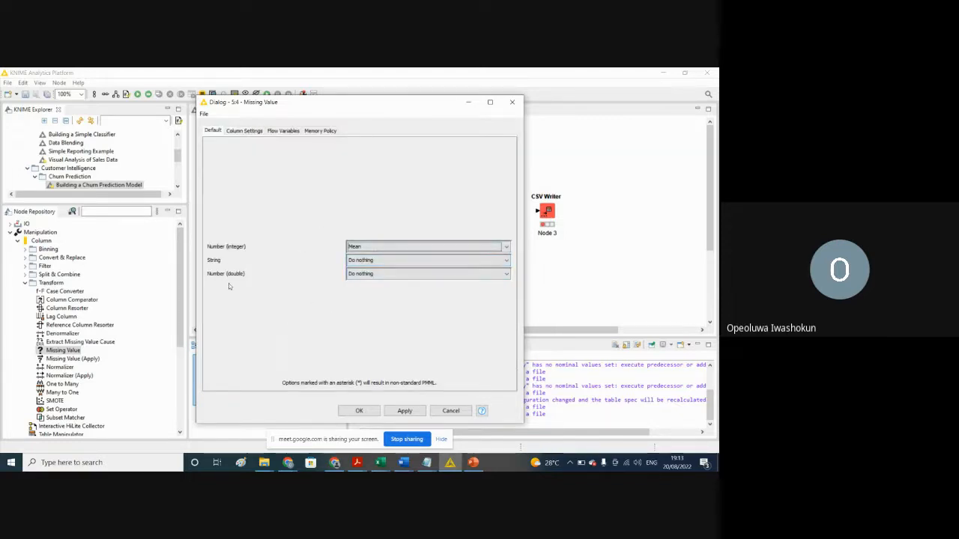
left_click(507, 248)
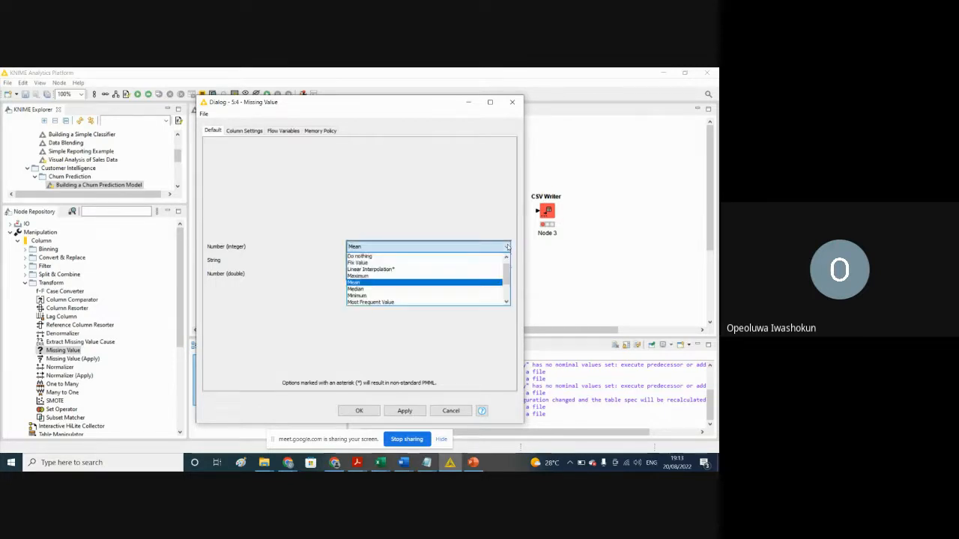
left_click(380, 257)
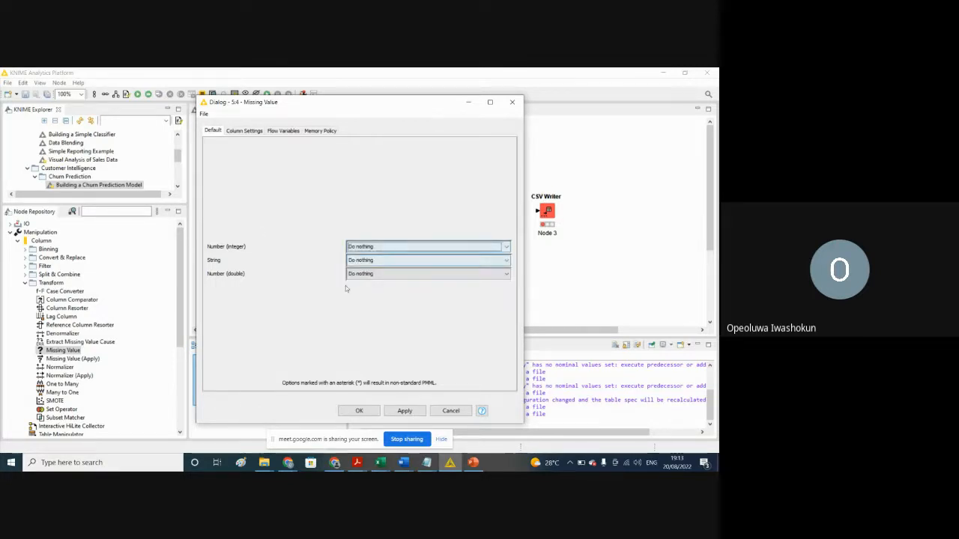
Step: Set the missing-value handling of the individual Age column setting to Mean
left_click(236, 131)
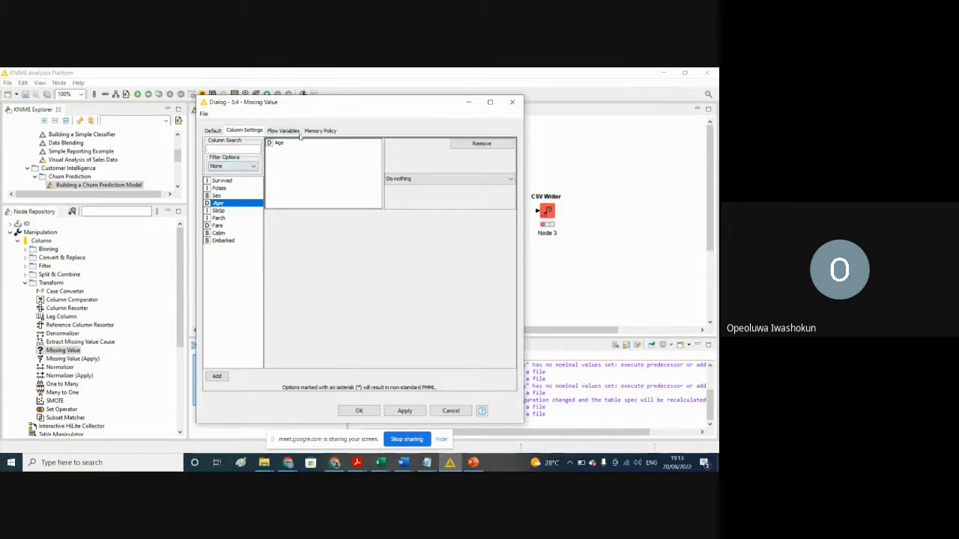
left_click(431, 181)
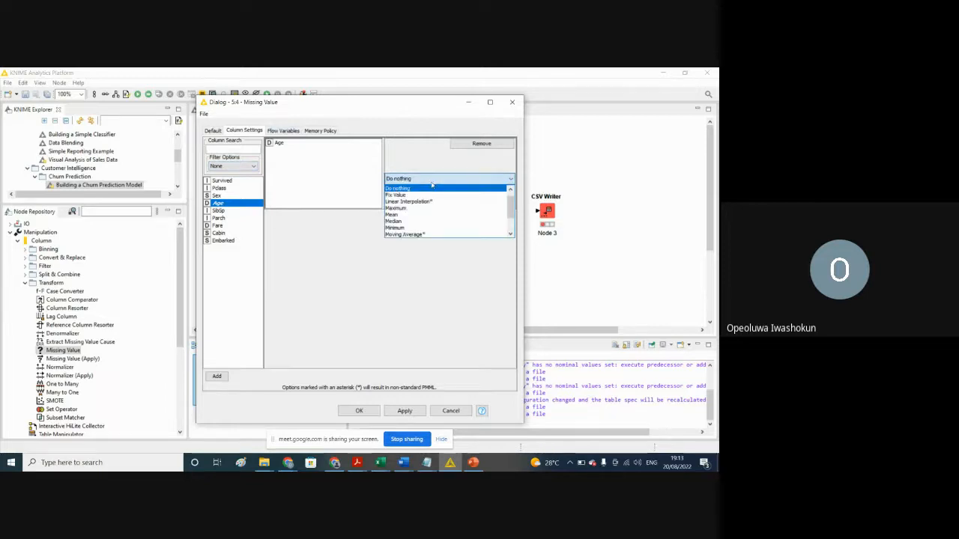
left_click(394, 215)
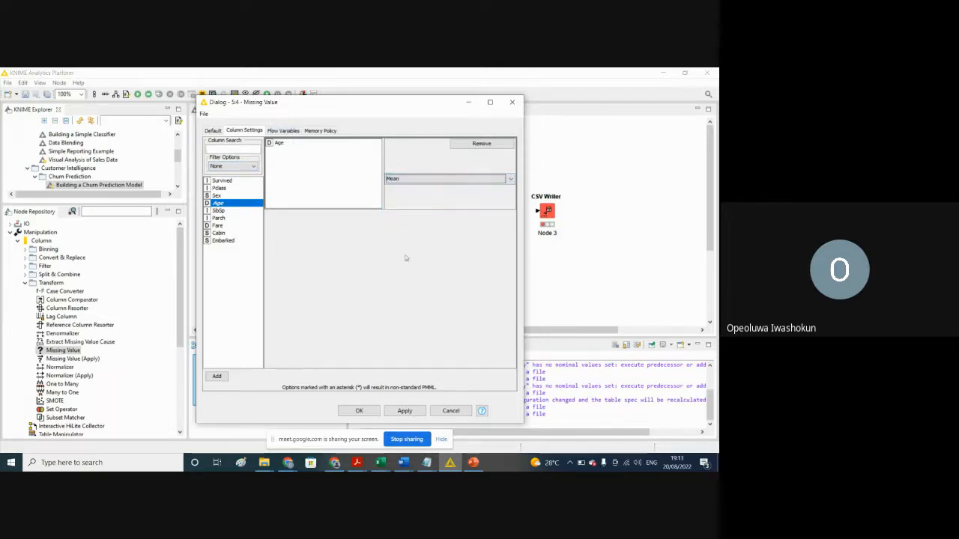
Step: Switch to the train workbook in Excel and check the filter values of the SibSp, Parch, Ticket and Fare columns for blanks
left_click(380, 462)
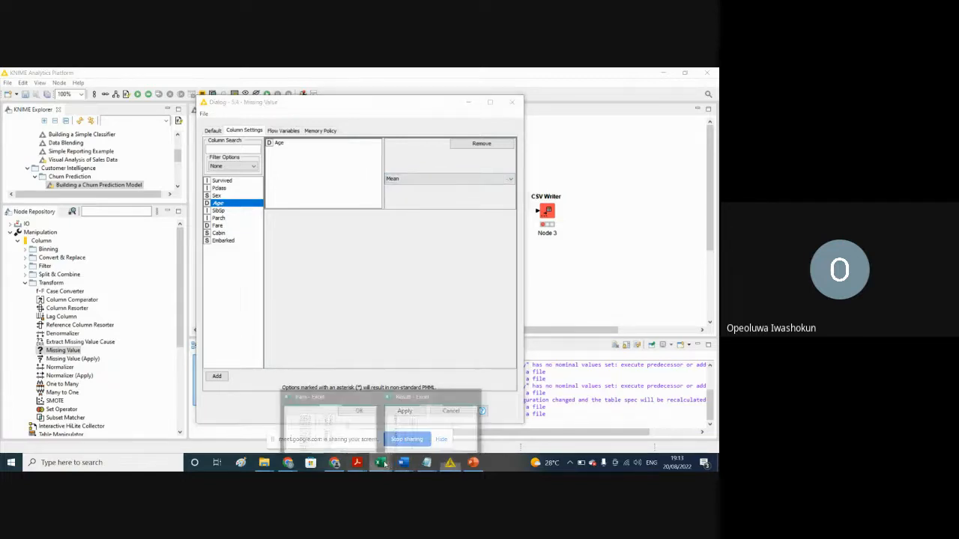
mouse_move(349, 432)
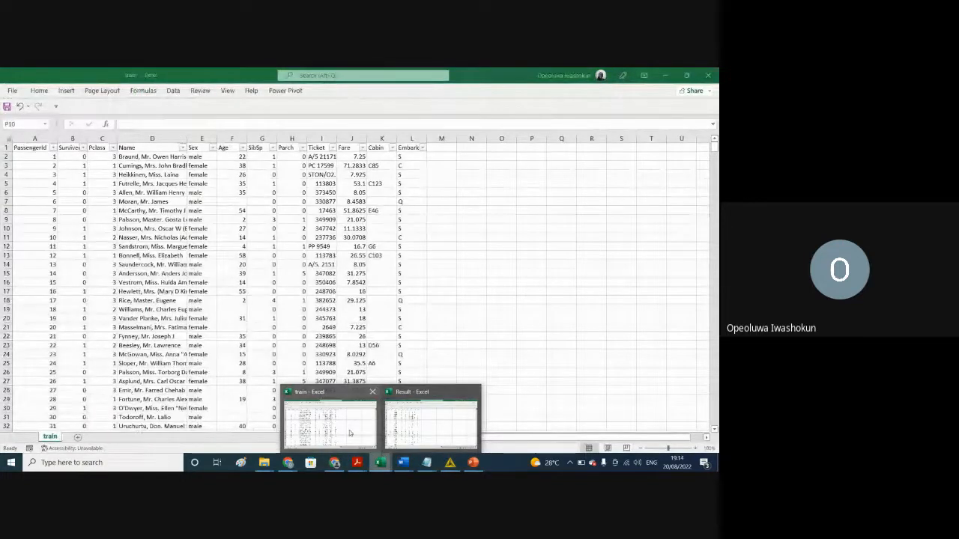
left_click(349, 433)
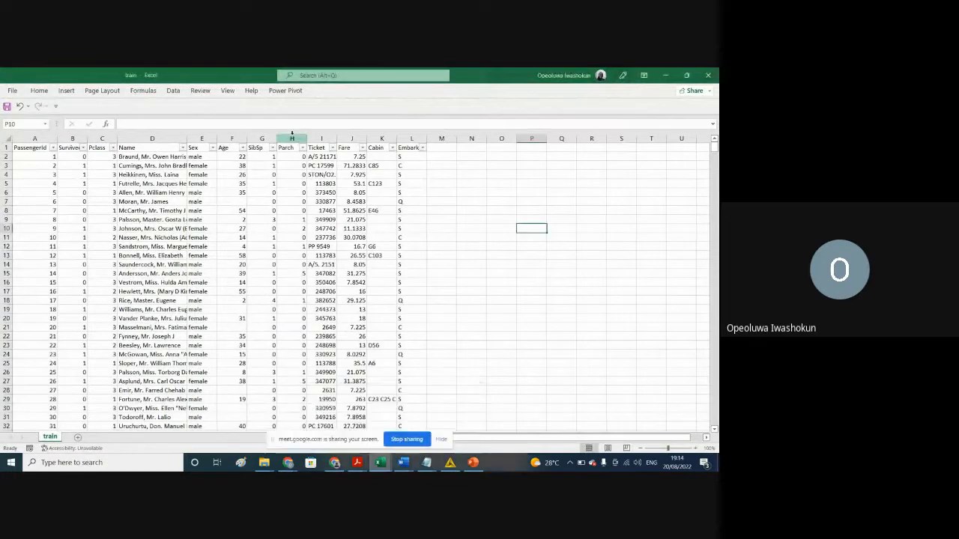
left_click(273, 147)
left_click(273, 147)
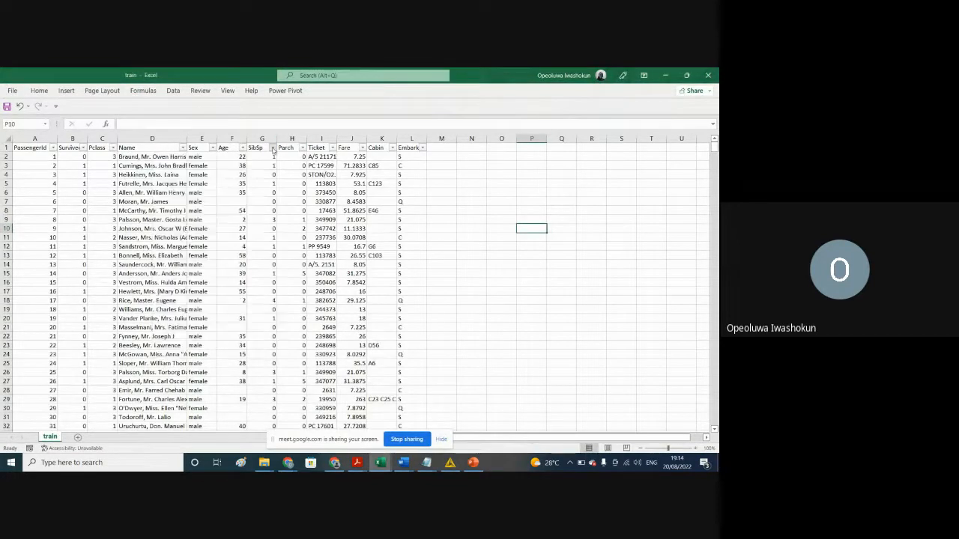
left_click(303, 148)
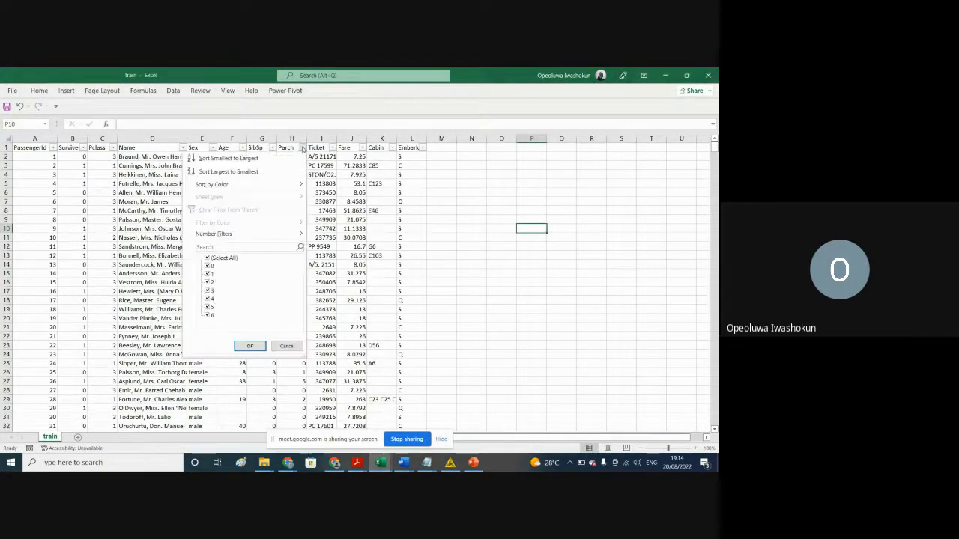
left_click(302, 148)
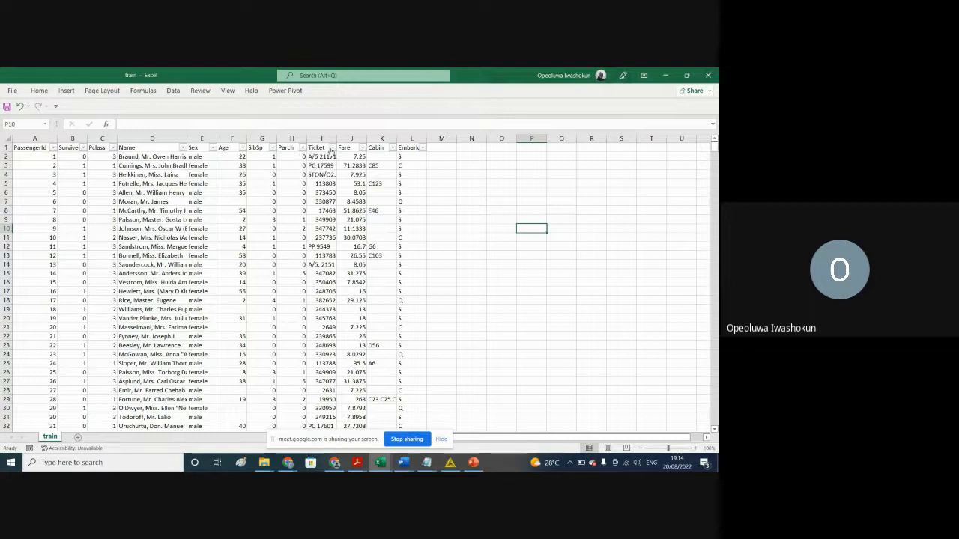
left_click(331, 148)
left_click(331, 149)
left_click(362, 148)
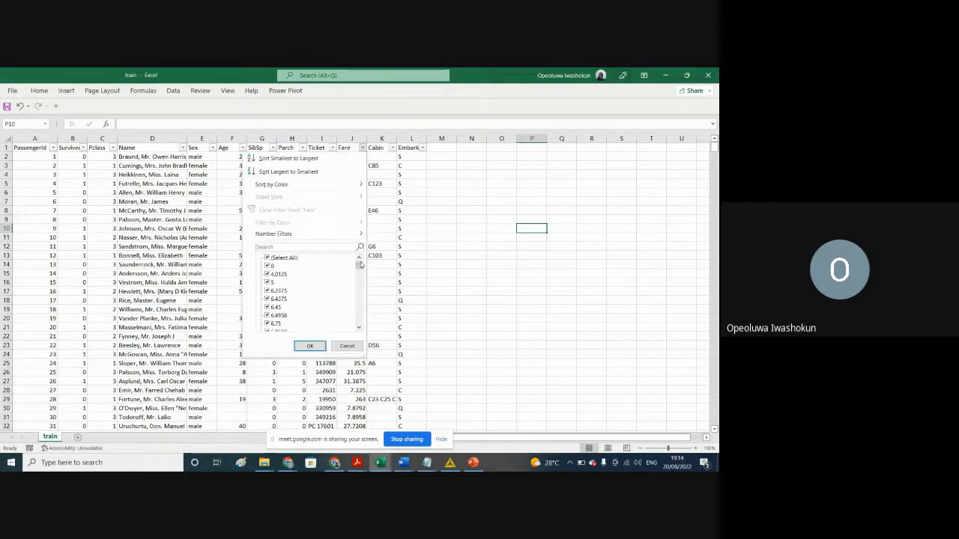
mouse_move(359, 267)
left_mouse_down()
mouse_move(365, 325)
mouse_move(359, 266)
left_mouse_up()
left_click(310, 345)
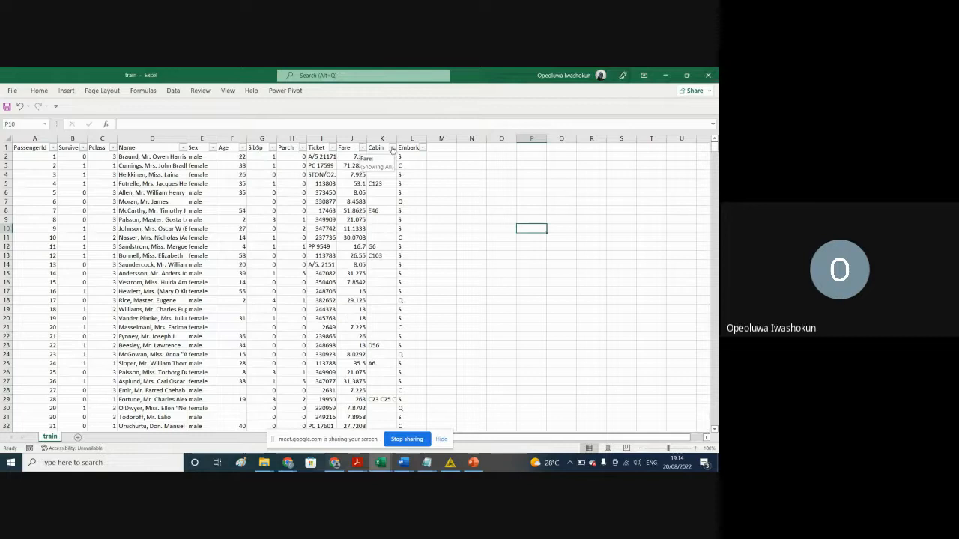
Step: Check the filter values of the Cabin and Embarked columns for blanks, and select cell K29 in the Cabin column
left_click(391, 147)
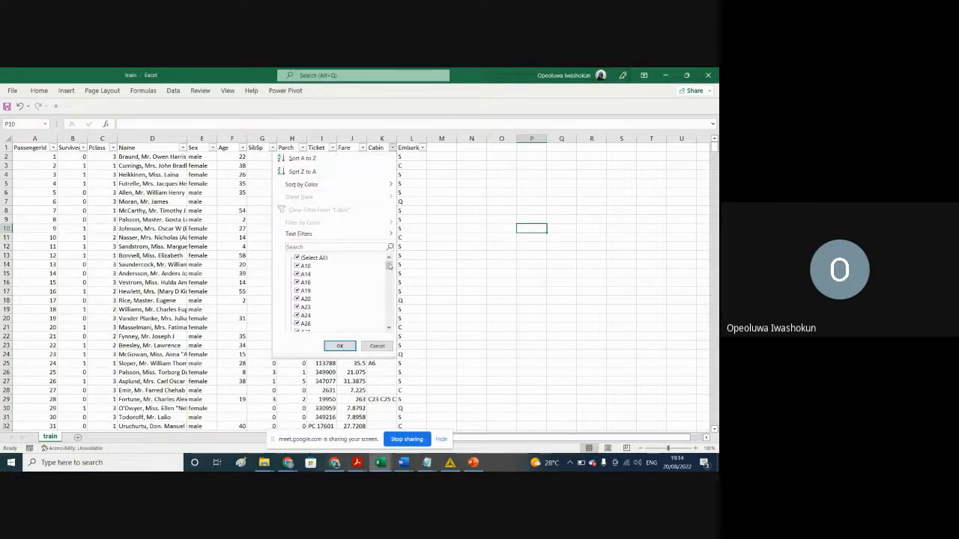
left_click_drag(389, 266, 400, 327)
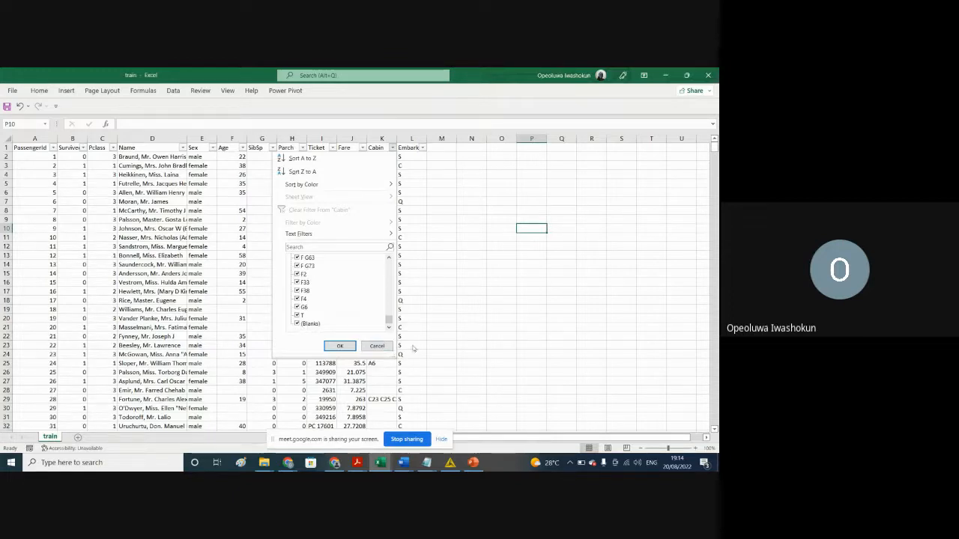
left_click(392, 148)
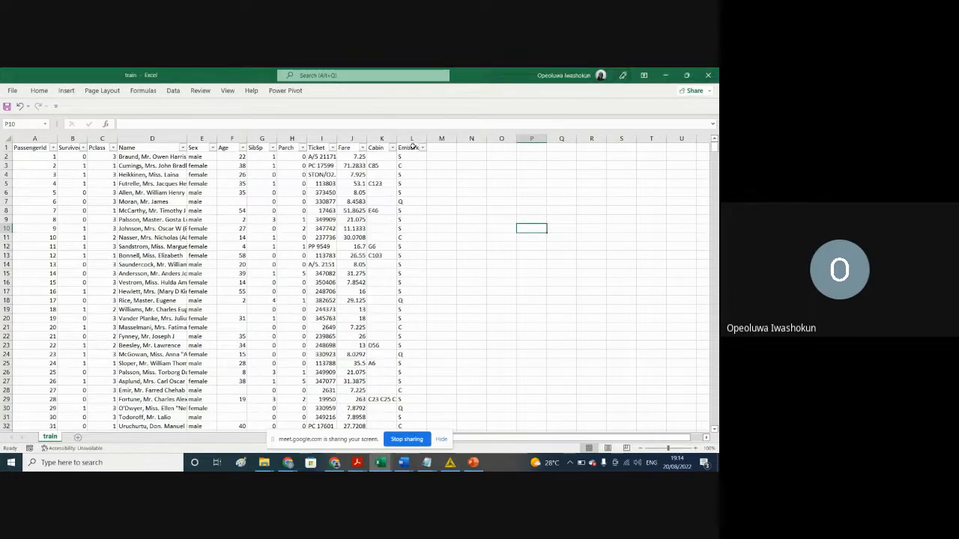
left_click(422, 147)
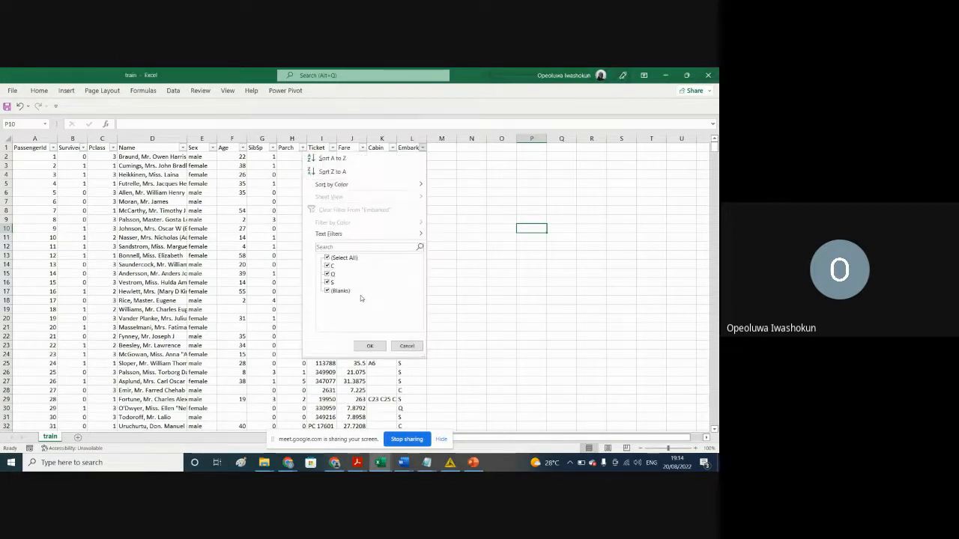
left_click(521, 384)
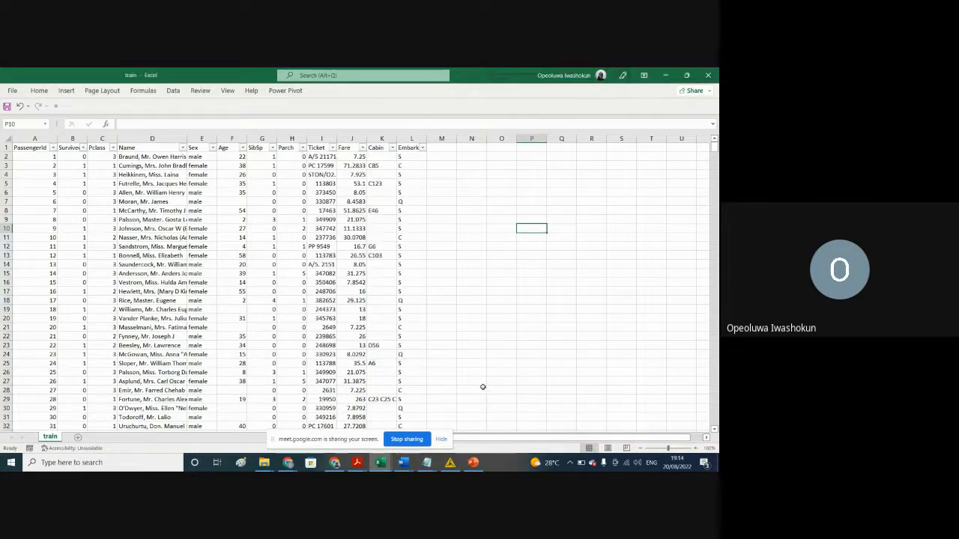
left_click(382, 399)
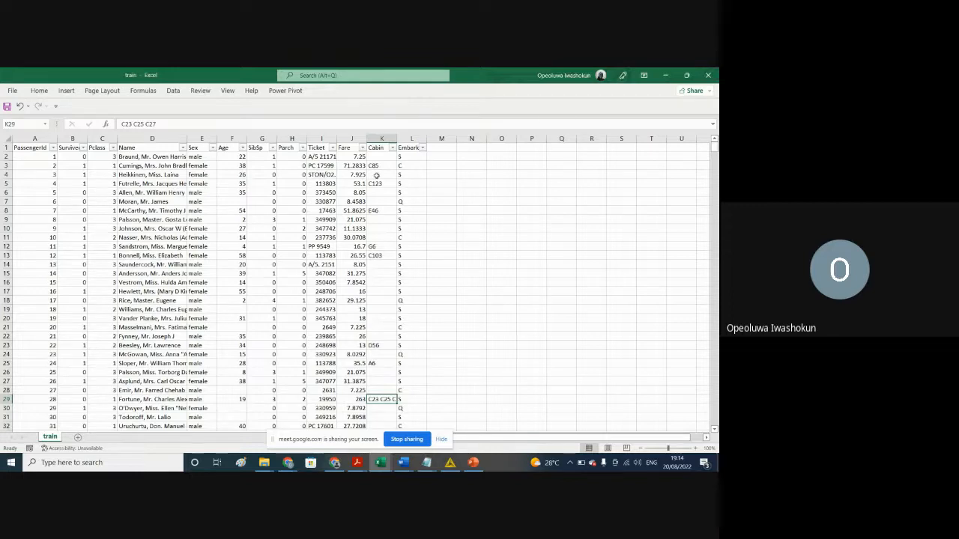
Step: Back in KNIME's Missing Value dialog, add an individual setting for the Cabin column with Most Frequent Value handling
left_click(449, 463)
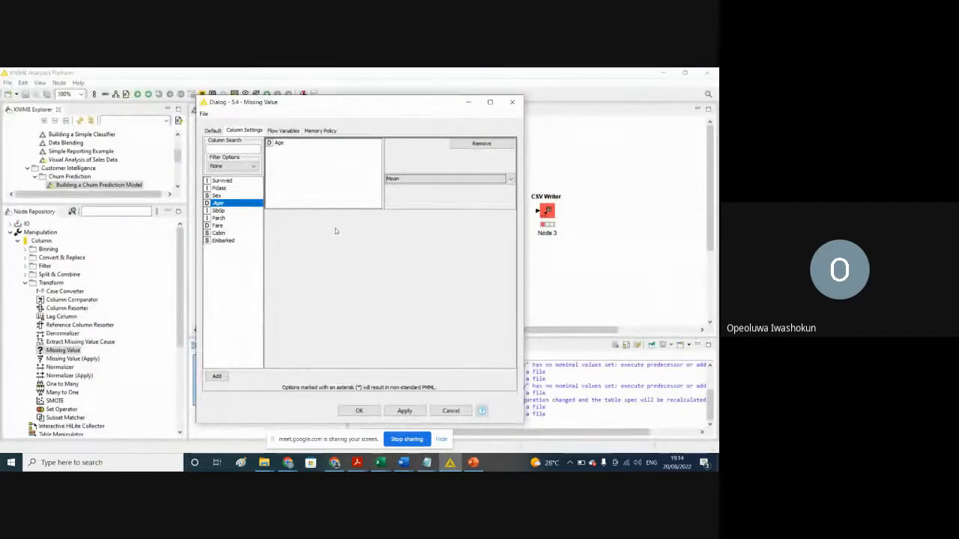
left_click(221, 233)
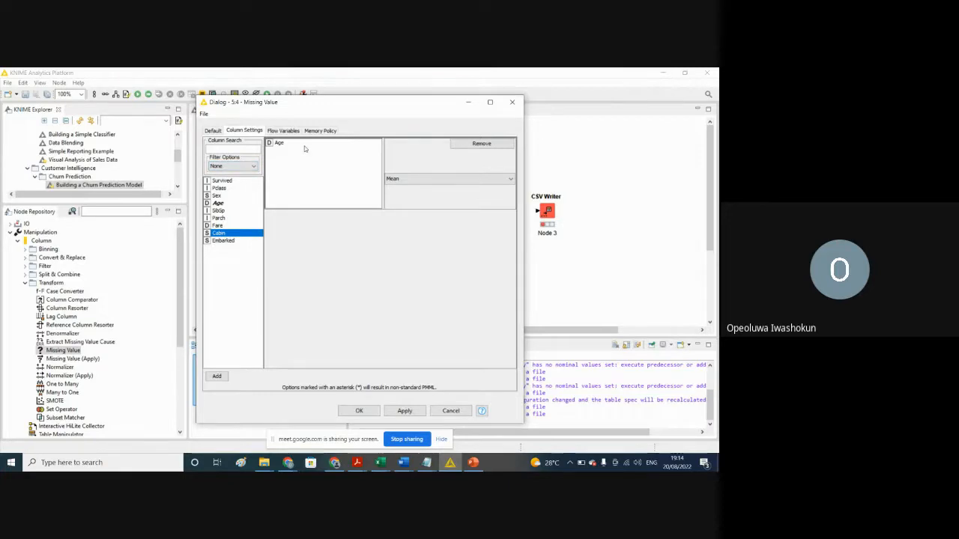
left_click(216, 376)
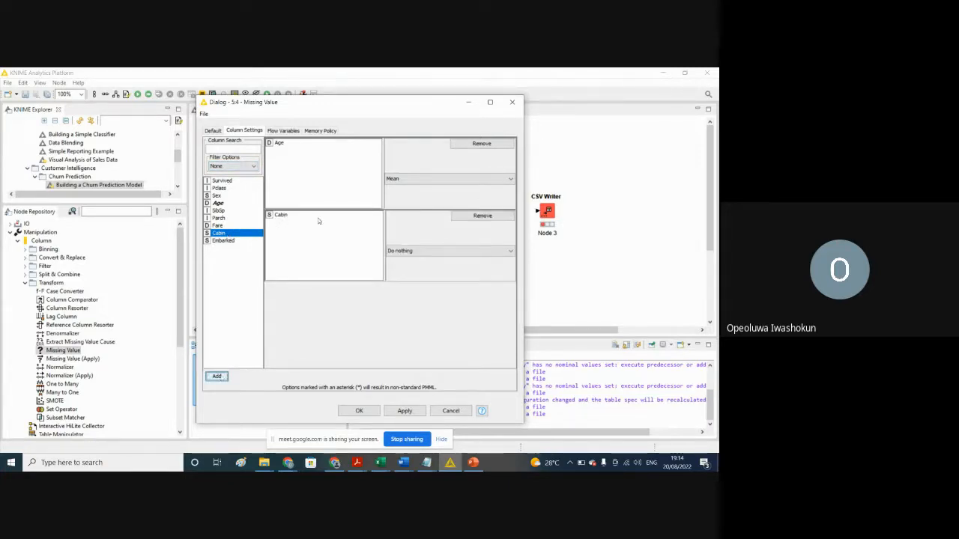
left_click(511, 252)
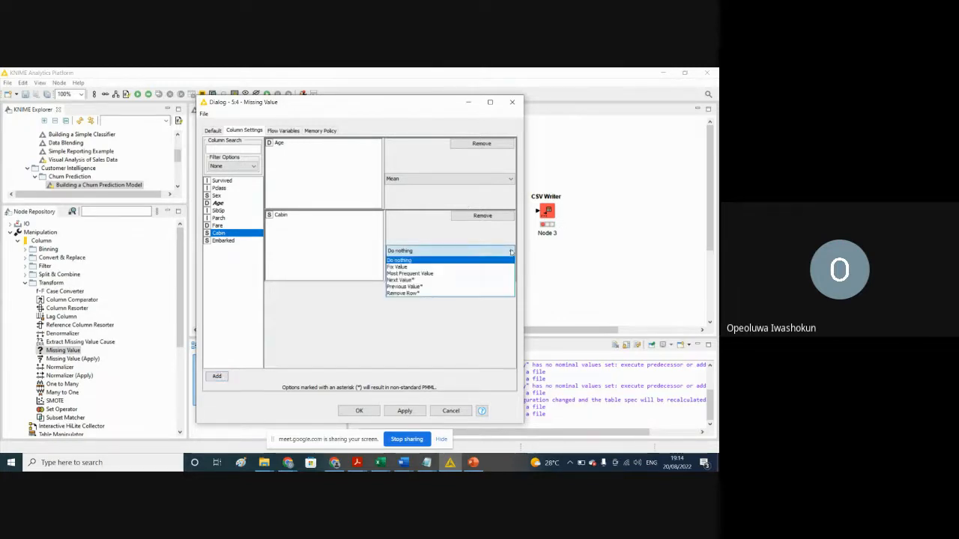
left_click(412, 274)
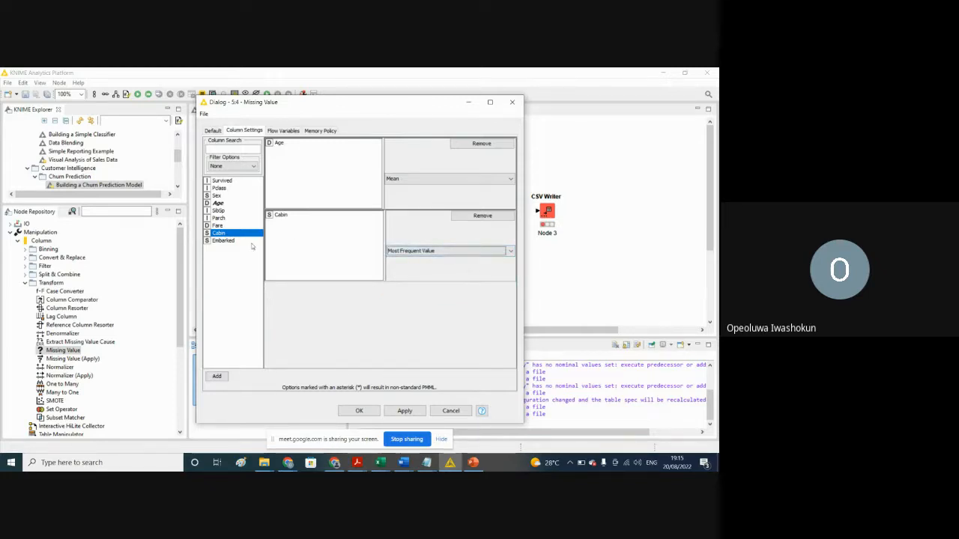
Step: Add an individual setting for the Embarked column with Most Frequent Value handling, and apply and confirm the Missing Value configuration
left_click(381, 463)
mouse_move(328, 428)
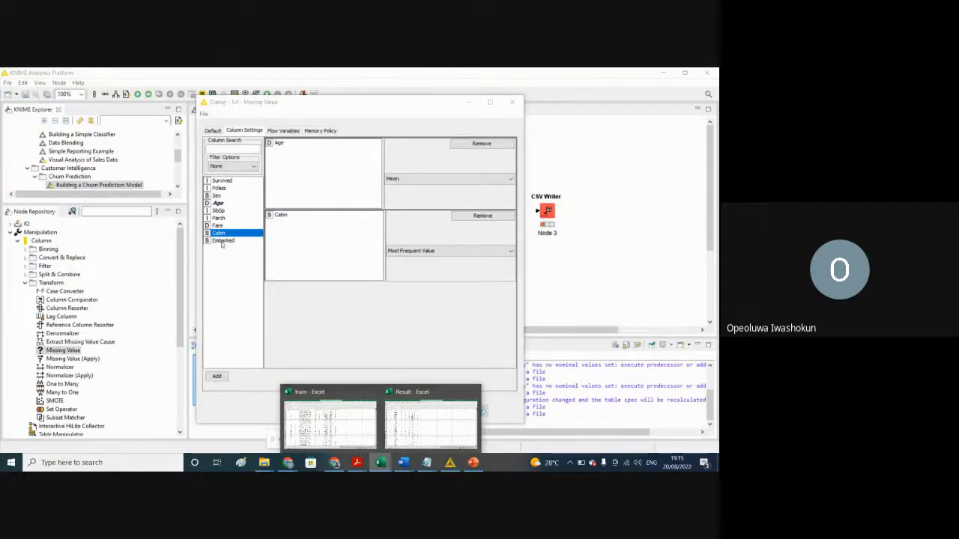
left_click(221, 242)
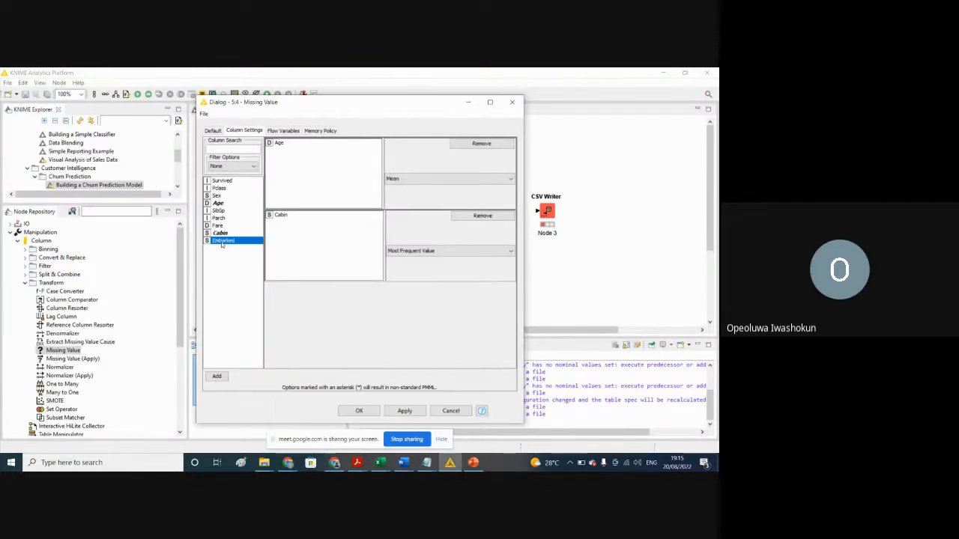
left_click(216, 376)
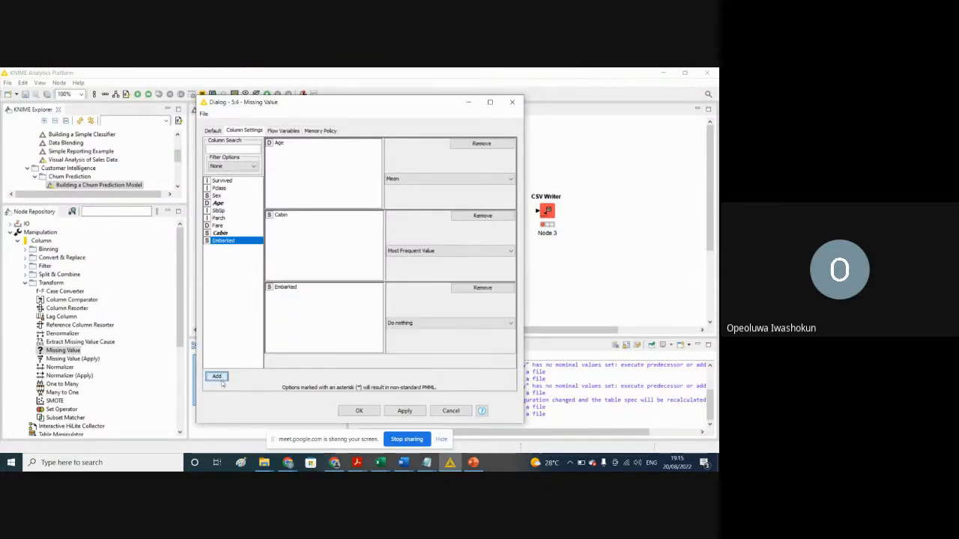
left_click(509, 323)
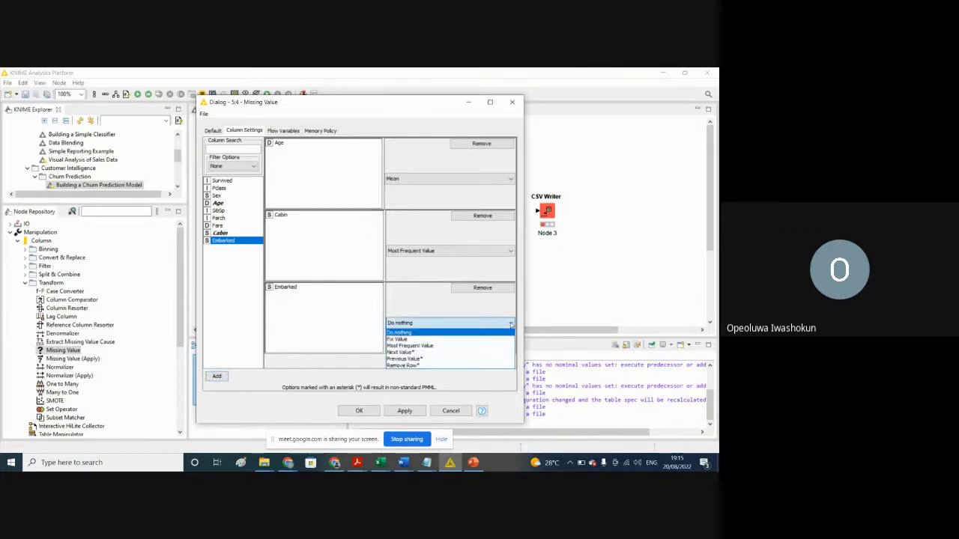
left_click(421, 346)
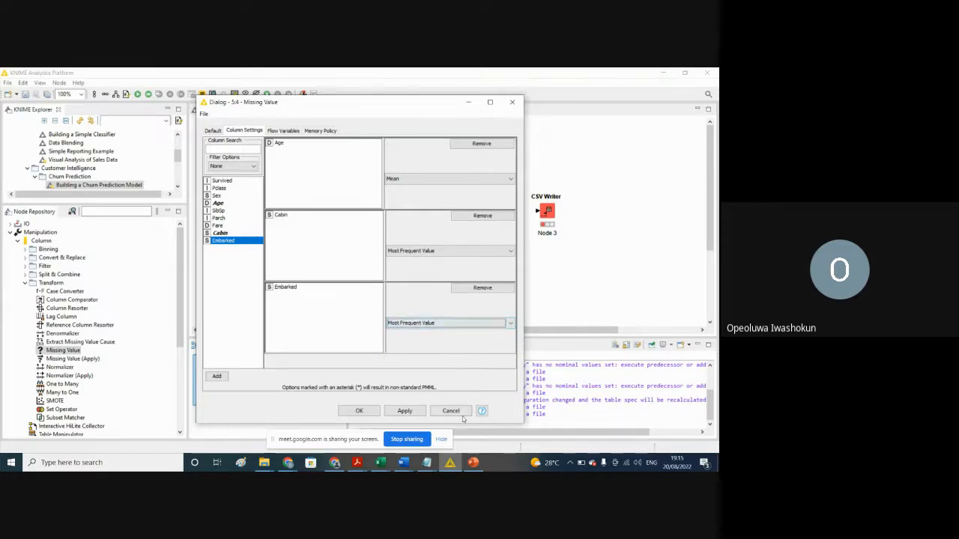
left_click(398, 412)
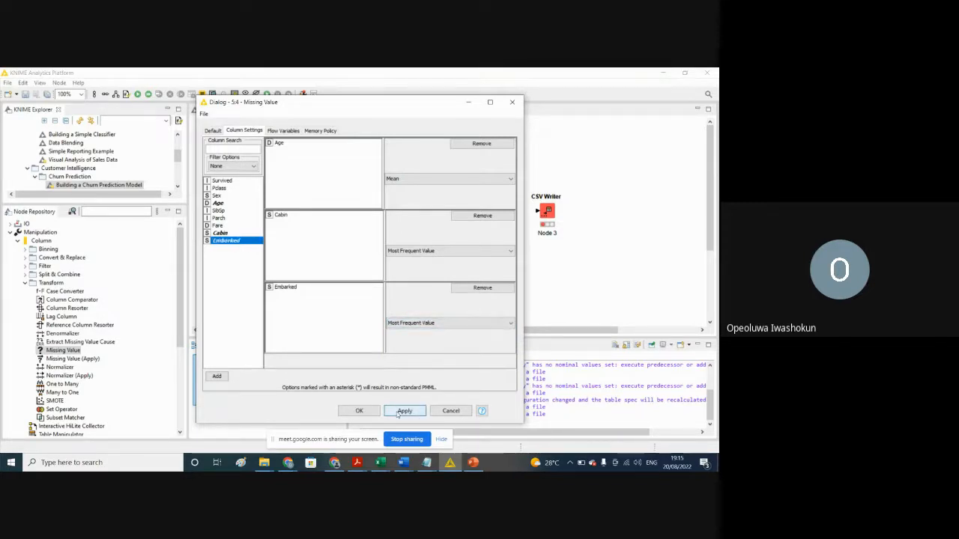
left_click(360, 410)
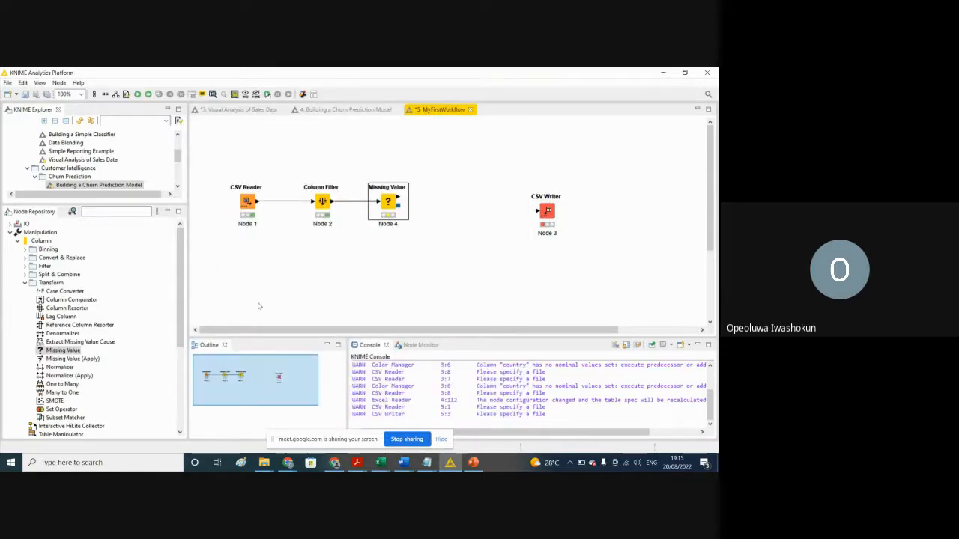
Step: Add a Missing Value (Apply) node between Missing Value and CSV Writer, and view its configuration without changing it
left_click_drag(71, 360, 471, 210)
right_click(472, 212)
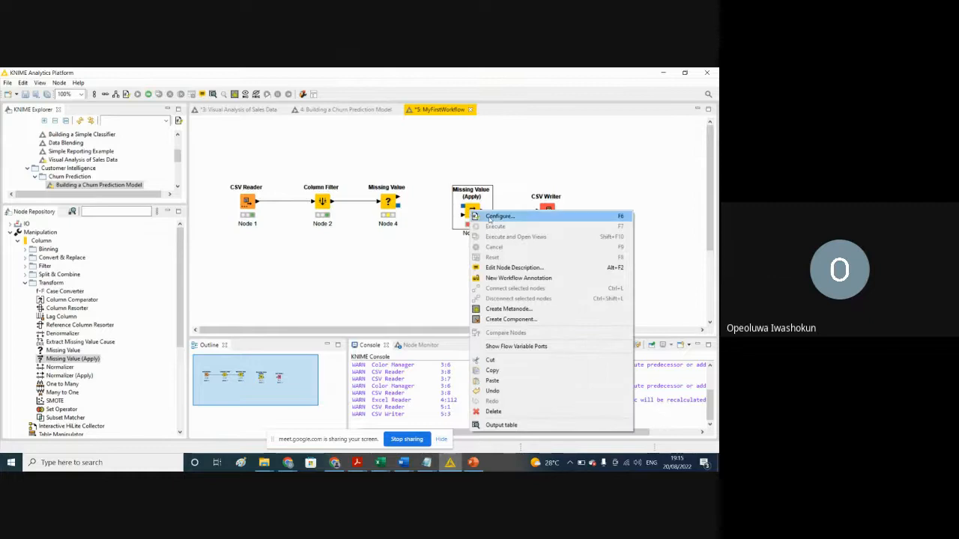
left_click(495, 216)
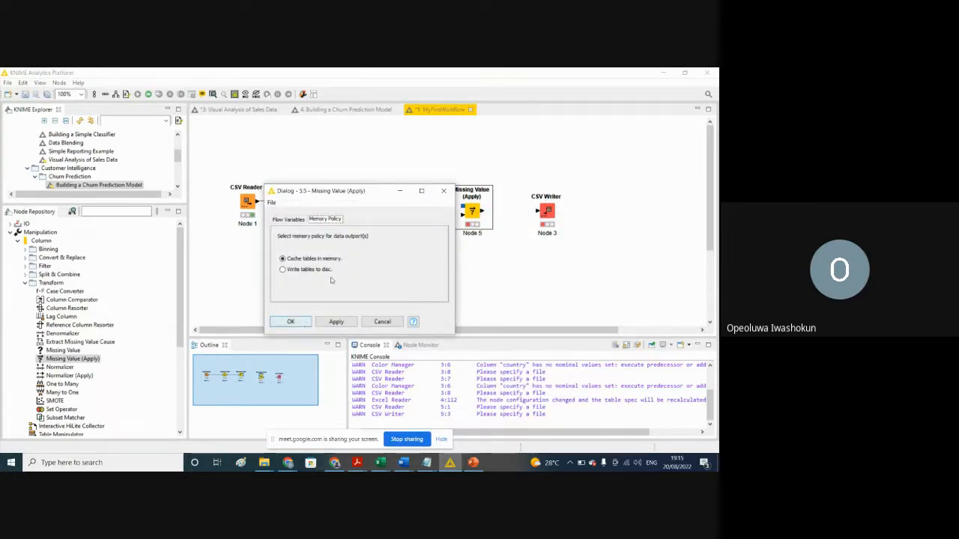
left_click(383, 323)
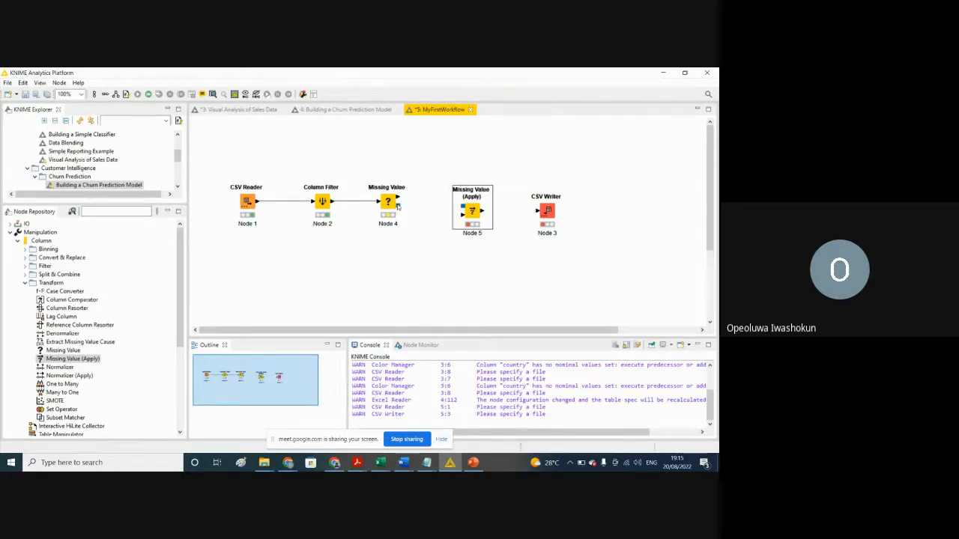
Step: Connect both Missing Value outputs to the matching inputs of Missing Value (Apply), and confirm that node's configuration with its default settings
left_click_drag(397, 199, 462, 214)
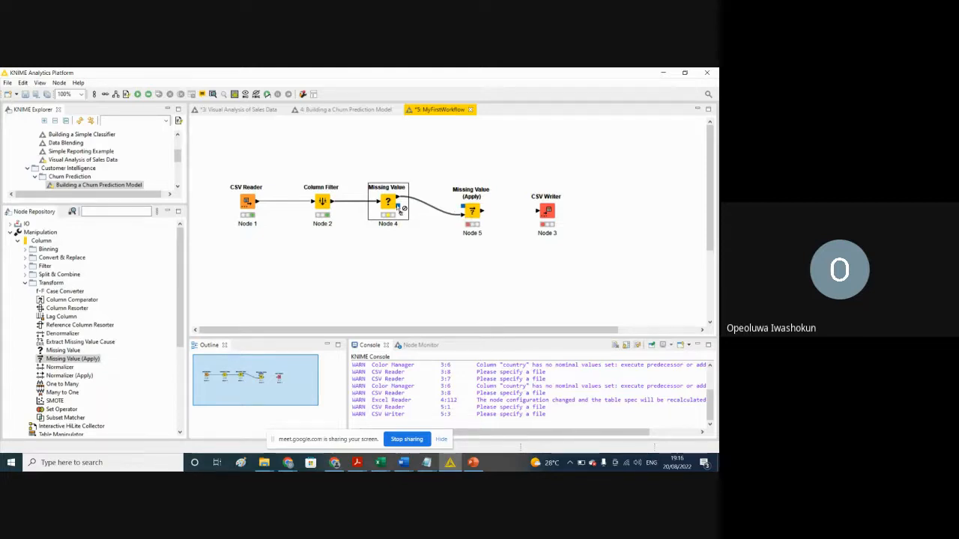
left_click_drag(398, 209, 469, 213)
right_click(471, 212)
left_click(488, 216)
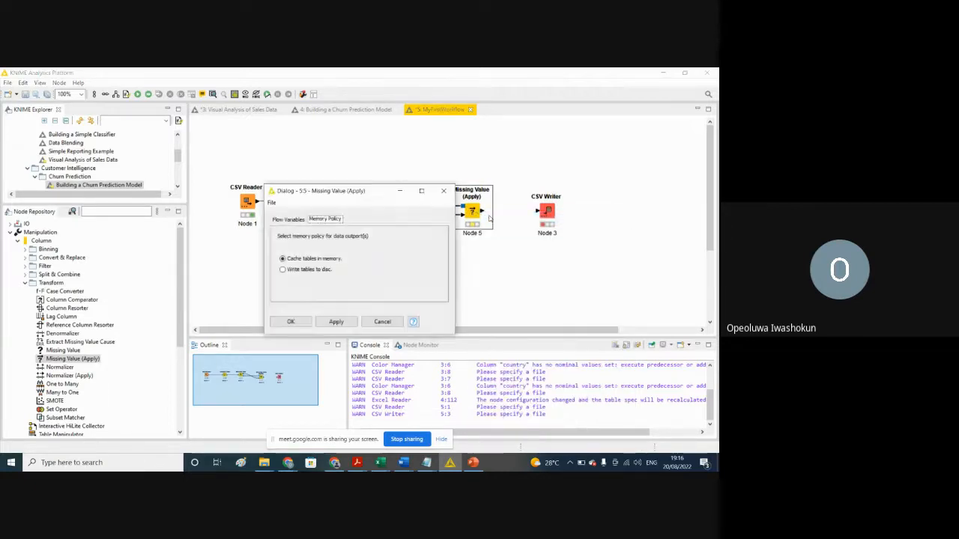
left_click(295, 219)
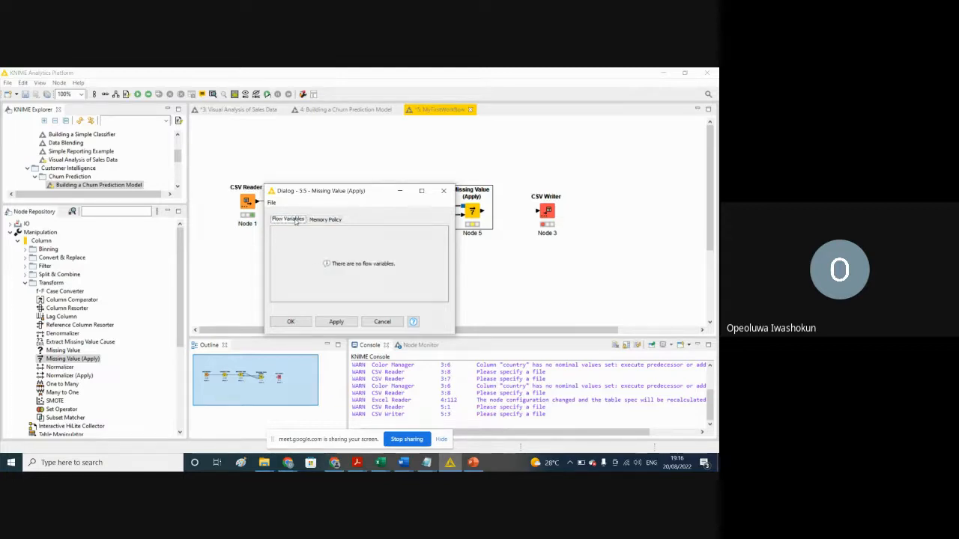
left_click(322, 322)
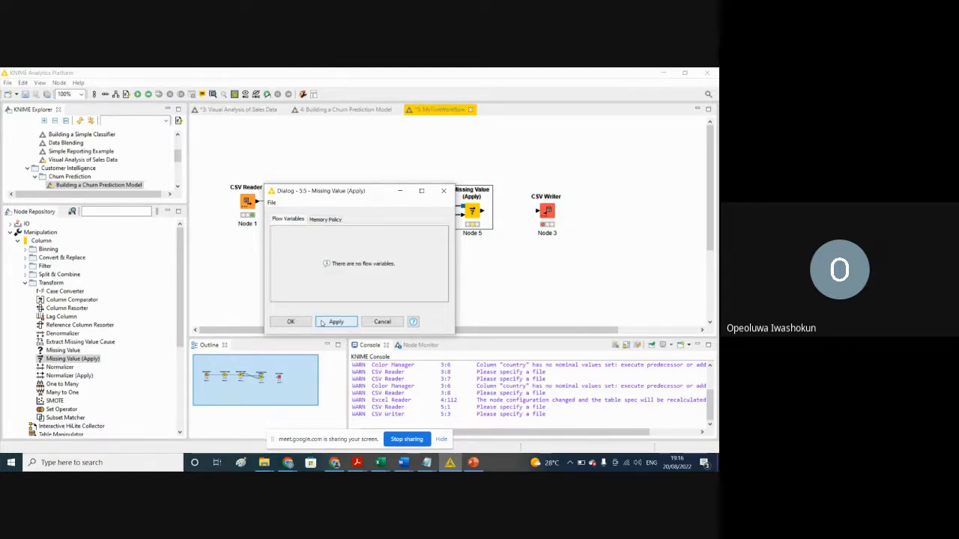
left_click(291, 322)
left_click(292, 322)
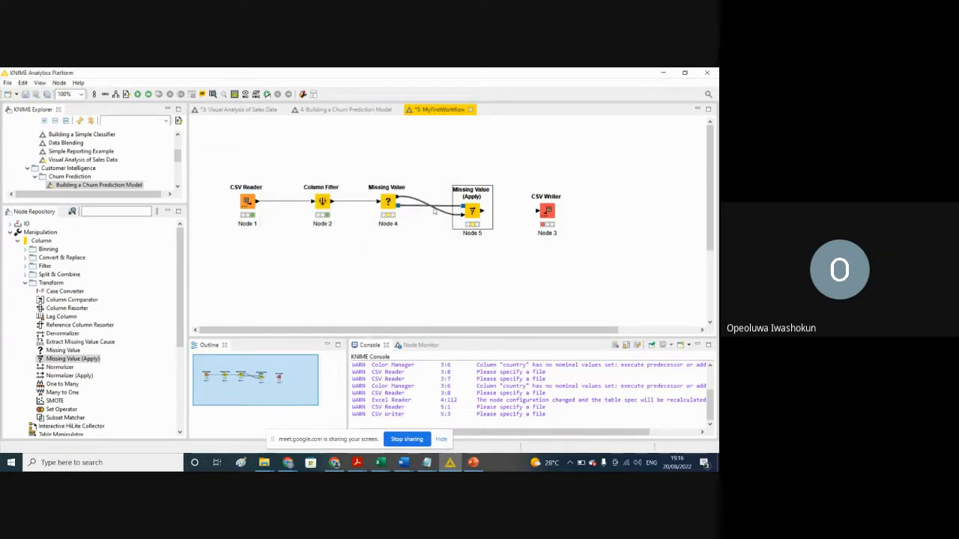
left_click(428, 208)
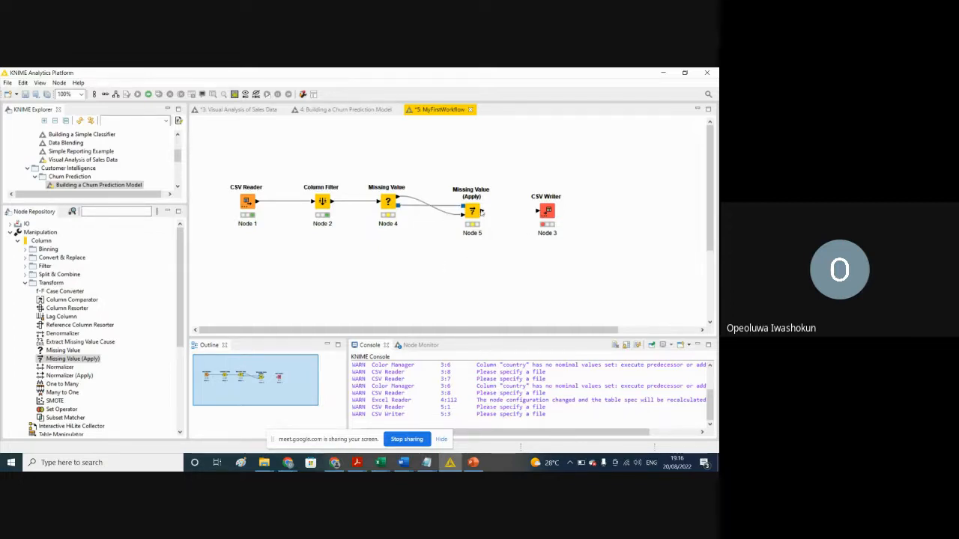
Step: Connect Missing Value (Apply) to CSV Writer, and set the writer to overwrite the existing Result.csv
left_click_drag(482, 213, 540, 214)
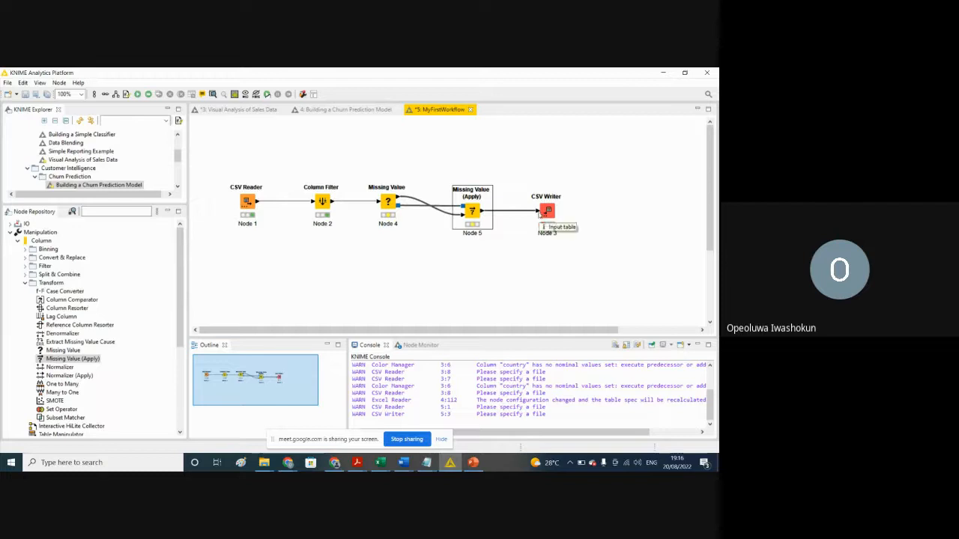
left_click(464, 304)
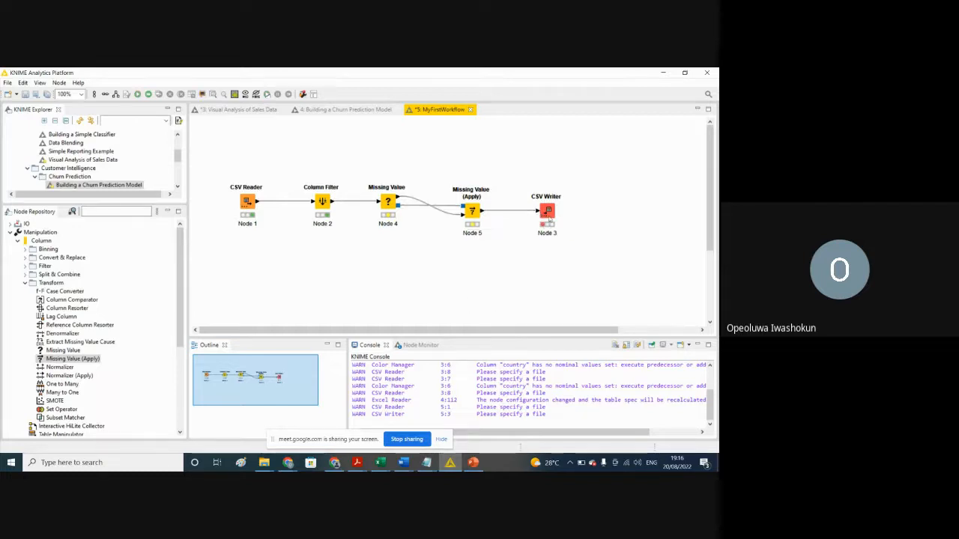
left_click(547, 211)
right_click(548, 212)
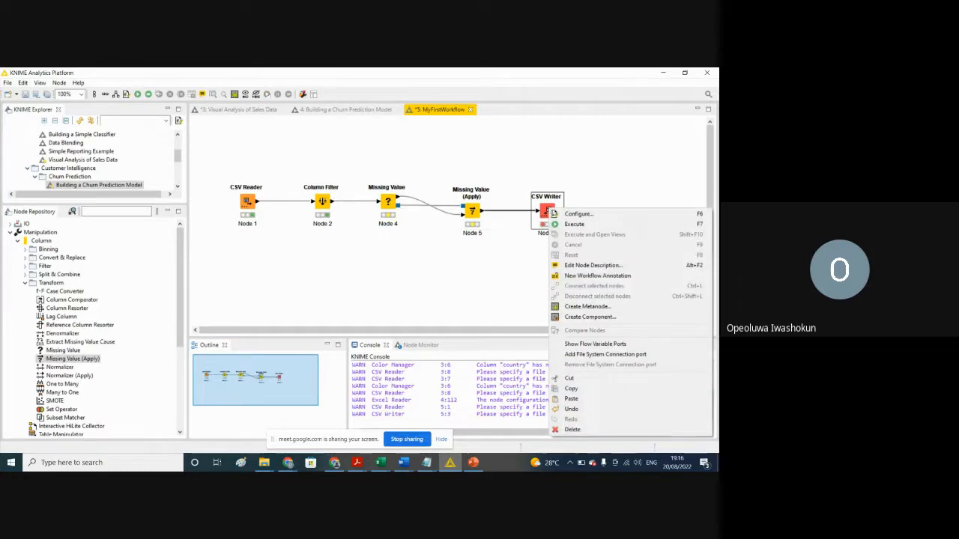
left_click(558, 214)
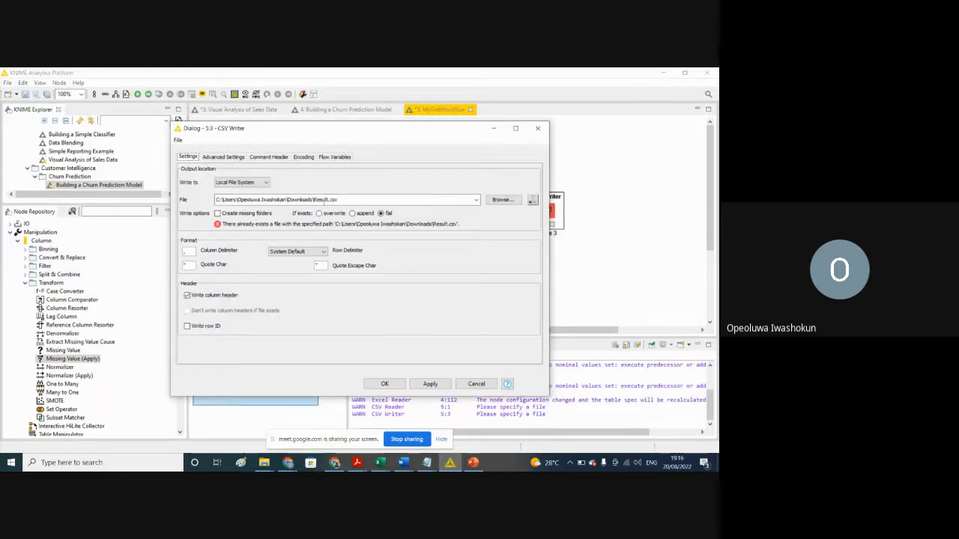
left_click(319, 213)
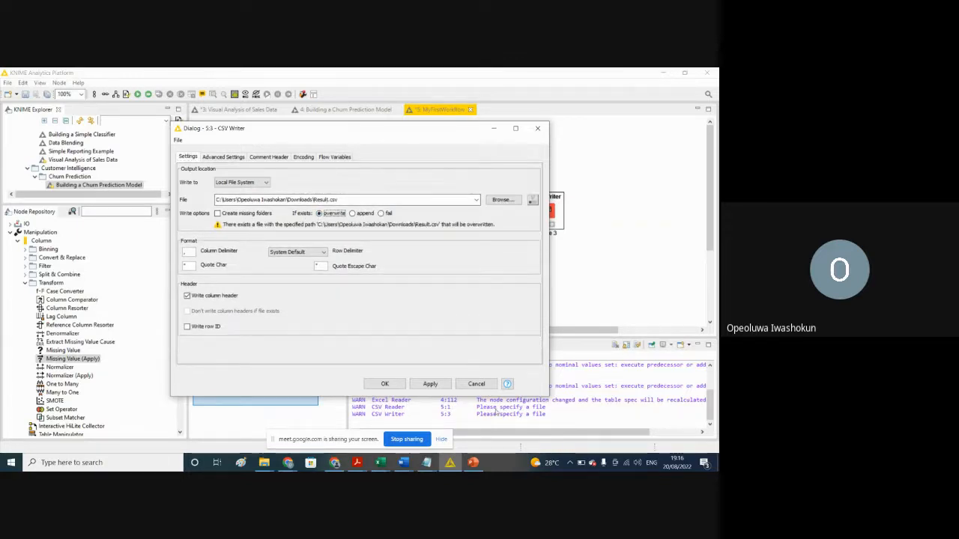
left_click(439, 385)
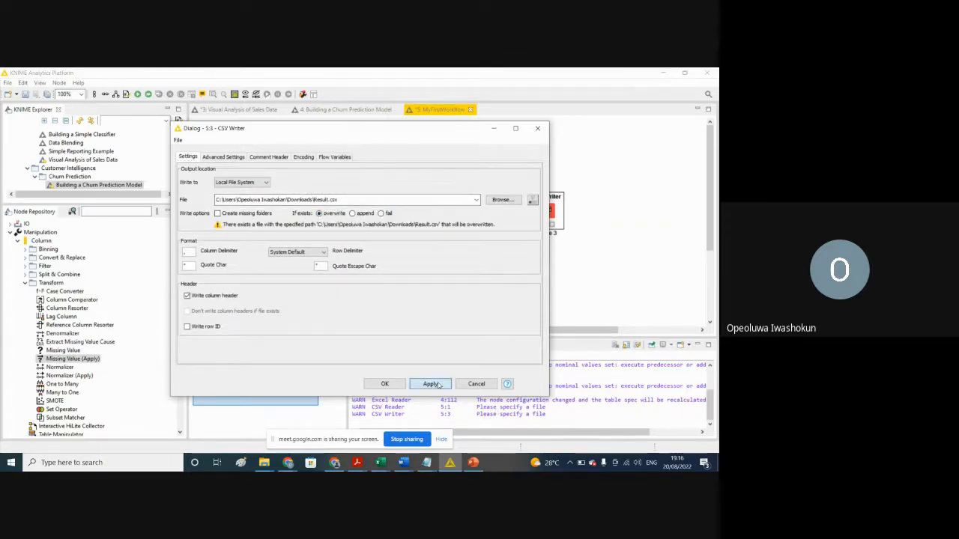
left_click(382, 383)
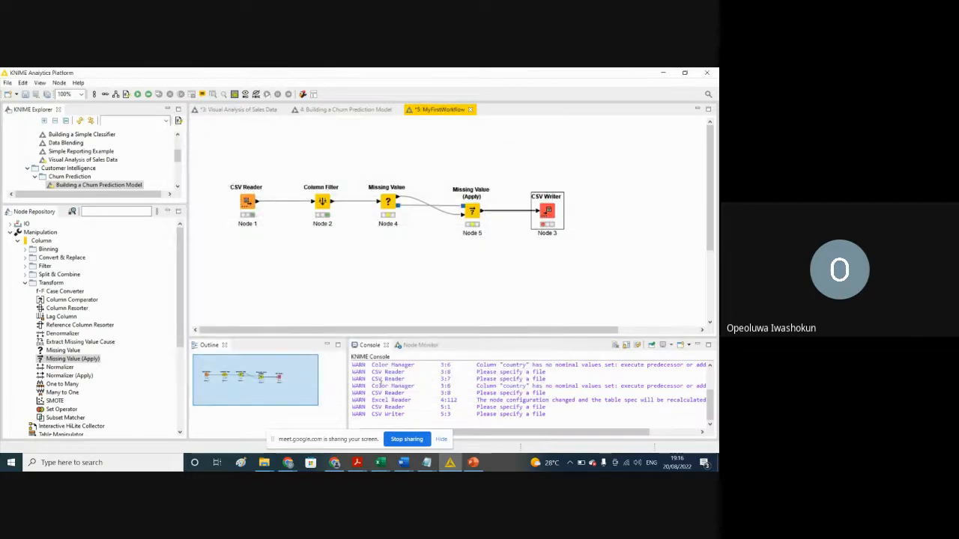
Step: Close the open Result workbook in Excel and return to the KNIME workflow
right_click(549, 213)
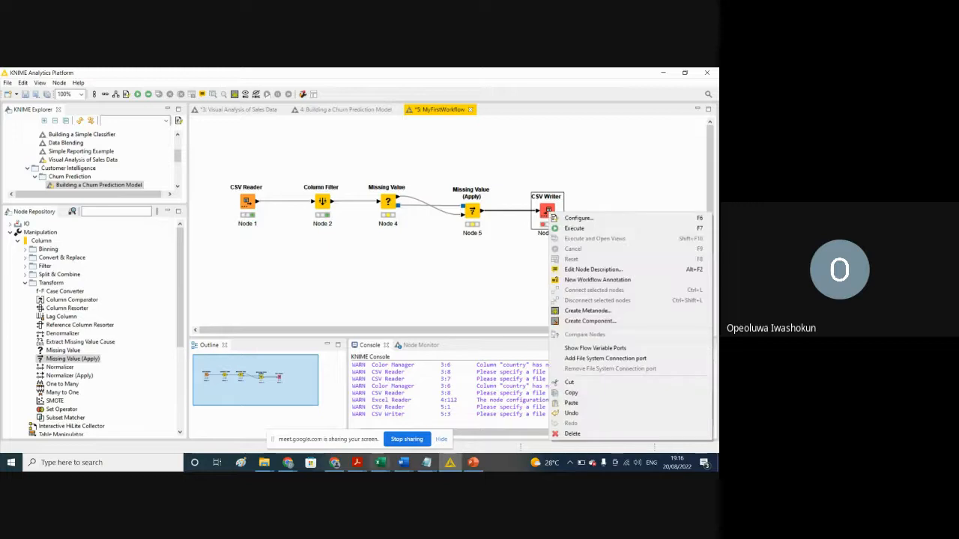
mouse_move(379, 463)
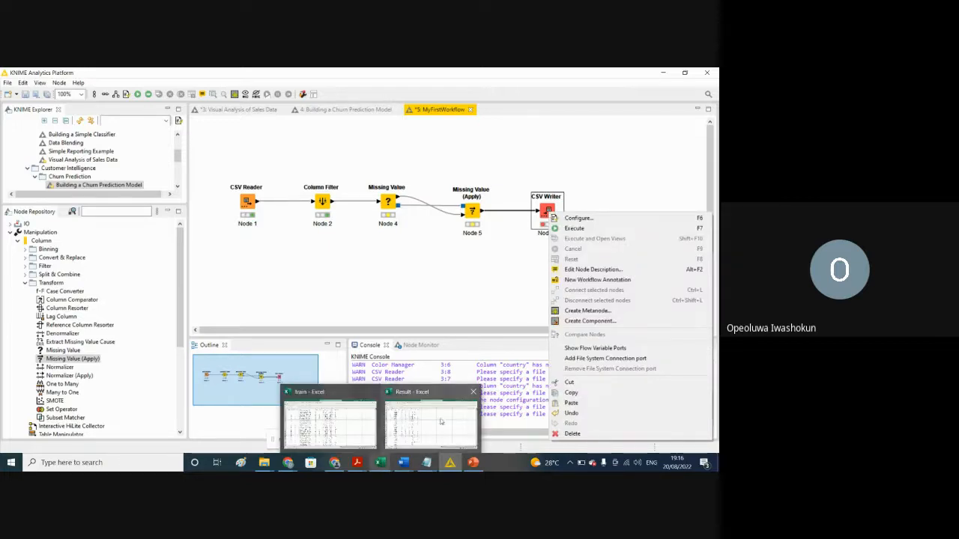
left_click(472, 392)
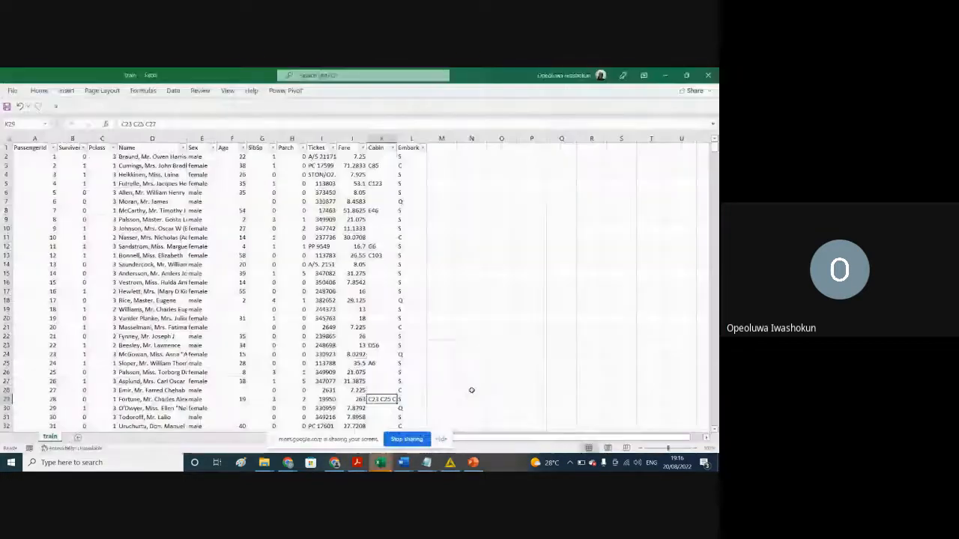
left_click(665, 75)
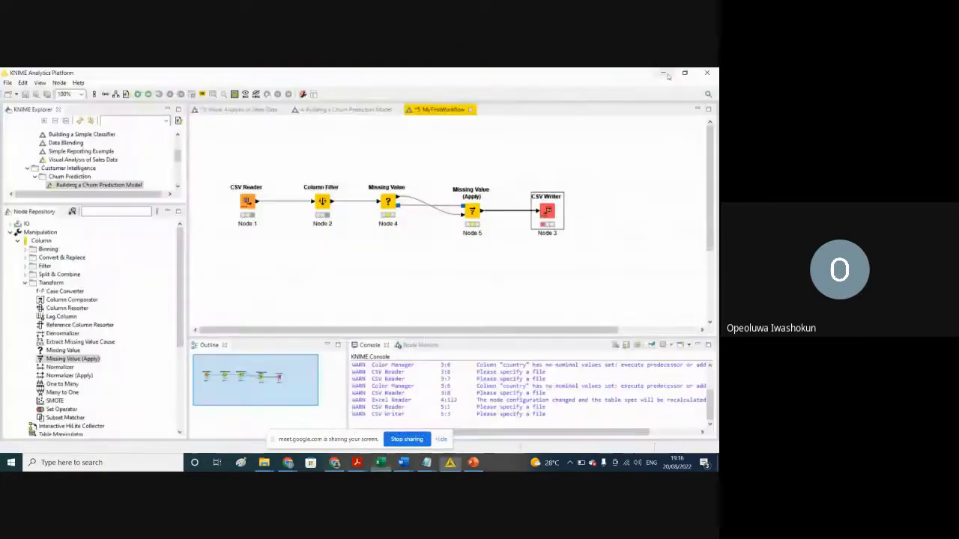
Step: Check the CSV Writer configuration and confirm it with overwrite kept as the existing-file option
right_click(548, 208)
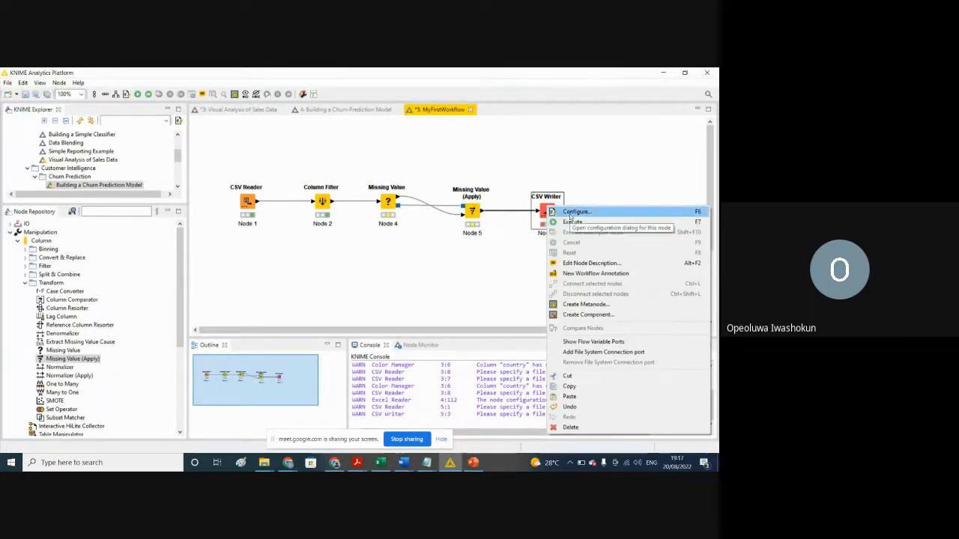
left_click(556, 213)
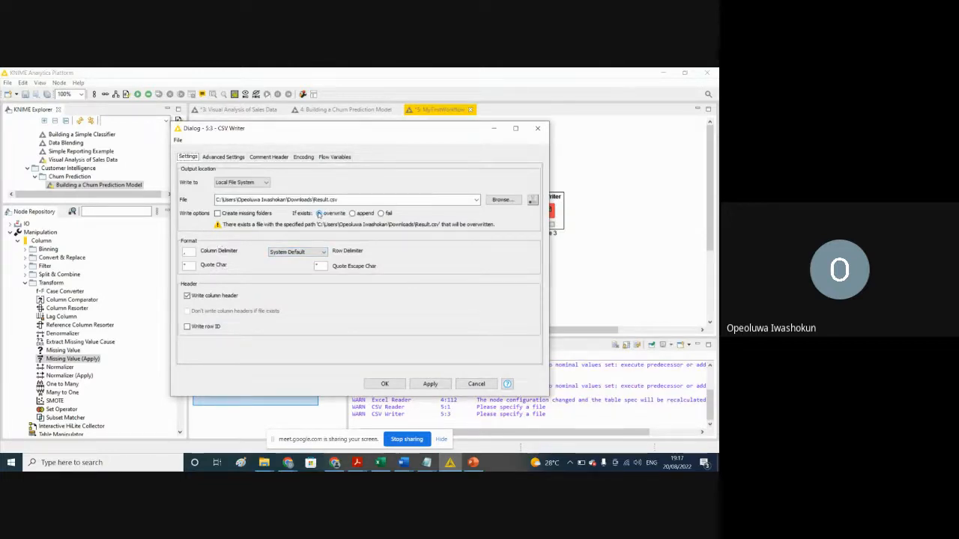
left_click(430, 384)
left_click(384, 384)
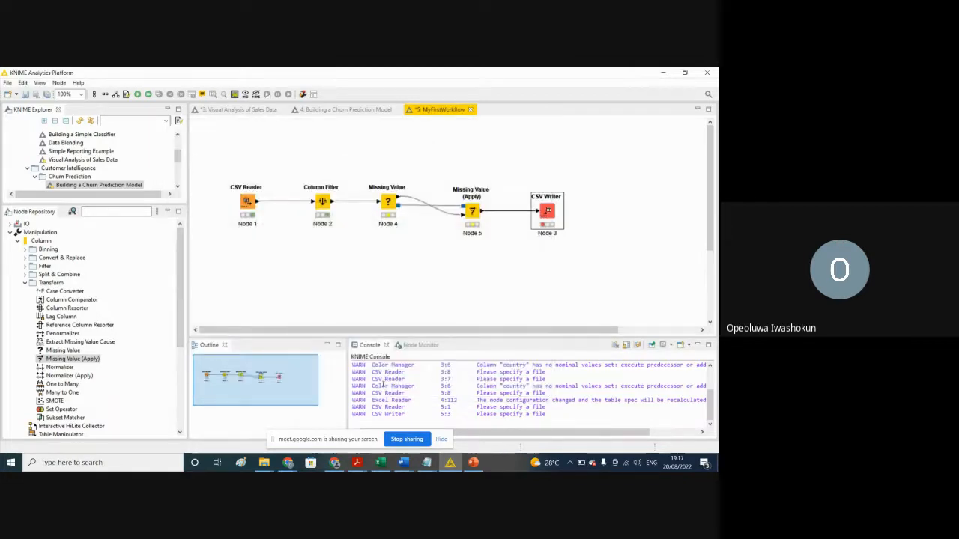
left_click(441, 288)
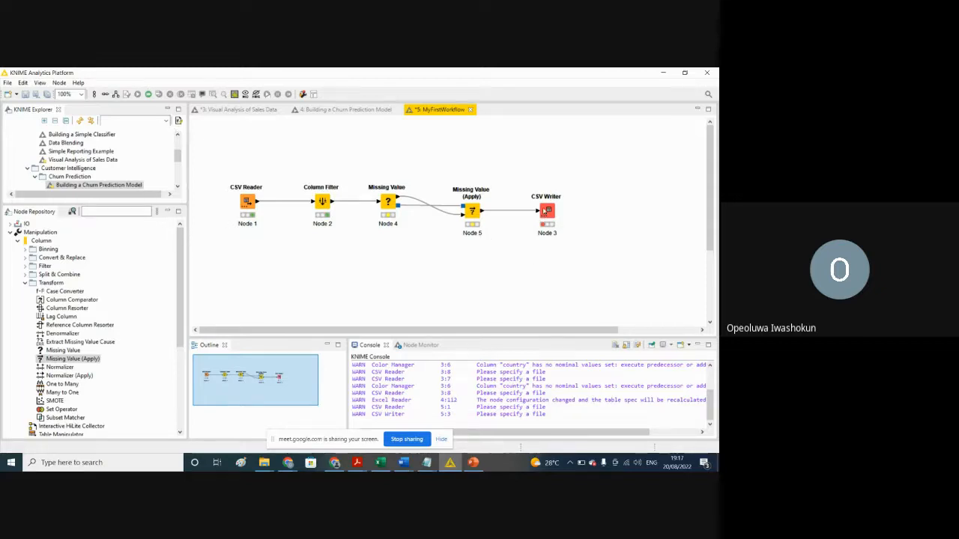
Step: Reselect overwrite as the CSV Writer's existing-file option after trying append, apply the configuration, and execute the node
right_click(546, 212)
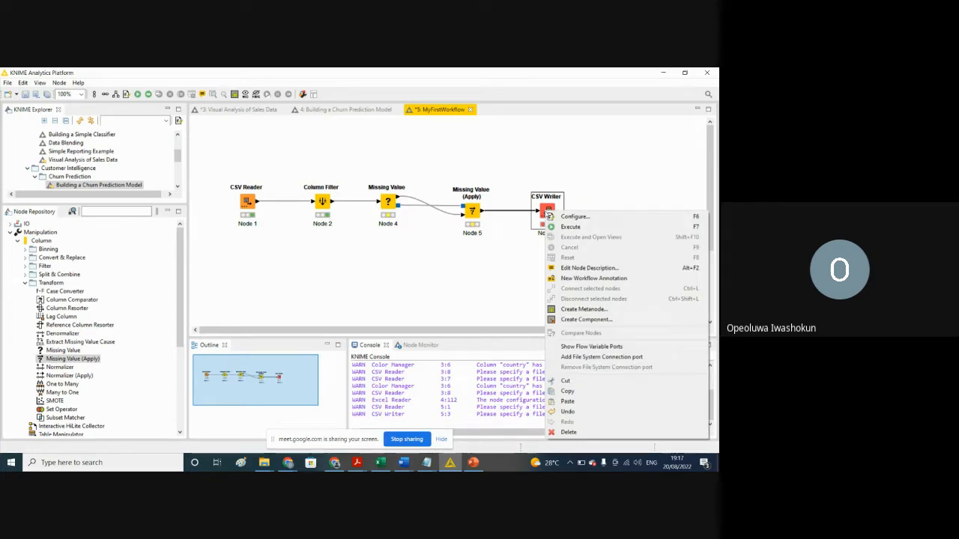
left_click(575, 216)
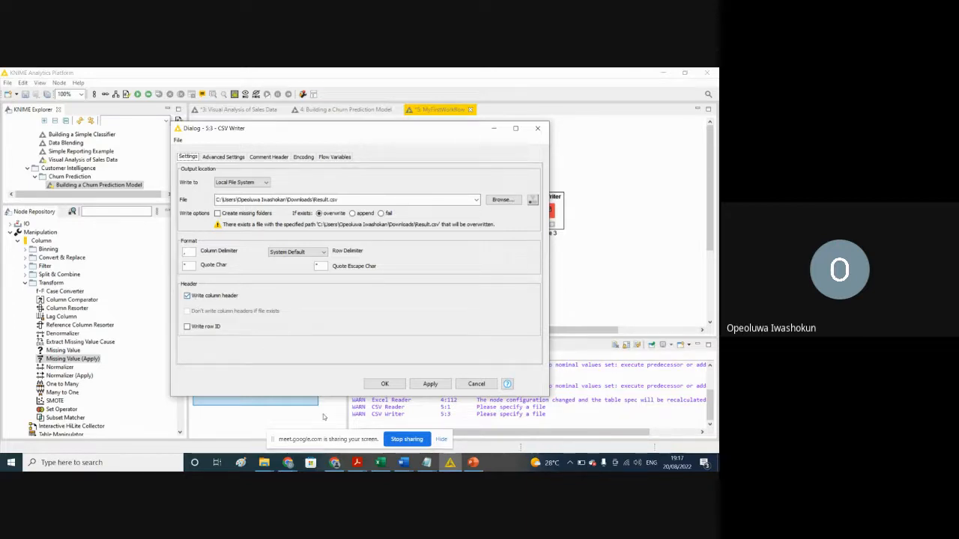
mouse_move(380, 463)
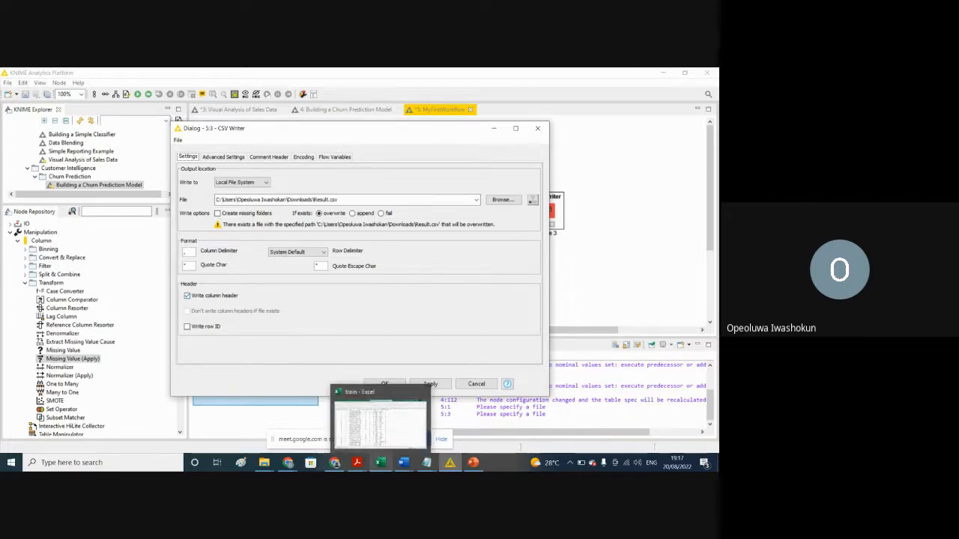
left_click(353, 214)
left_click(319, 214)
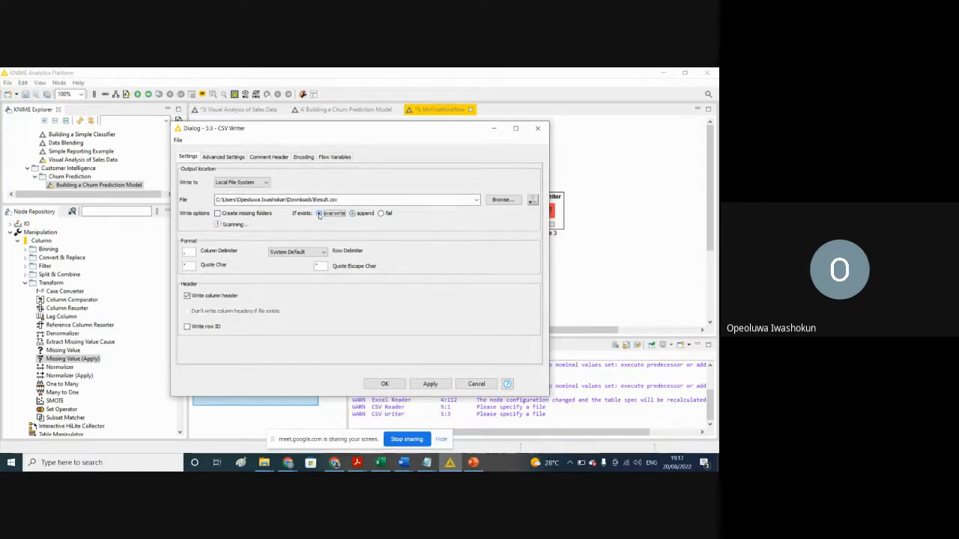
left_click(430, 384)
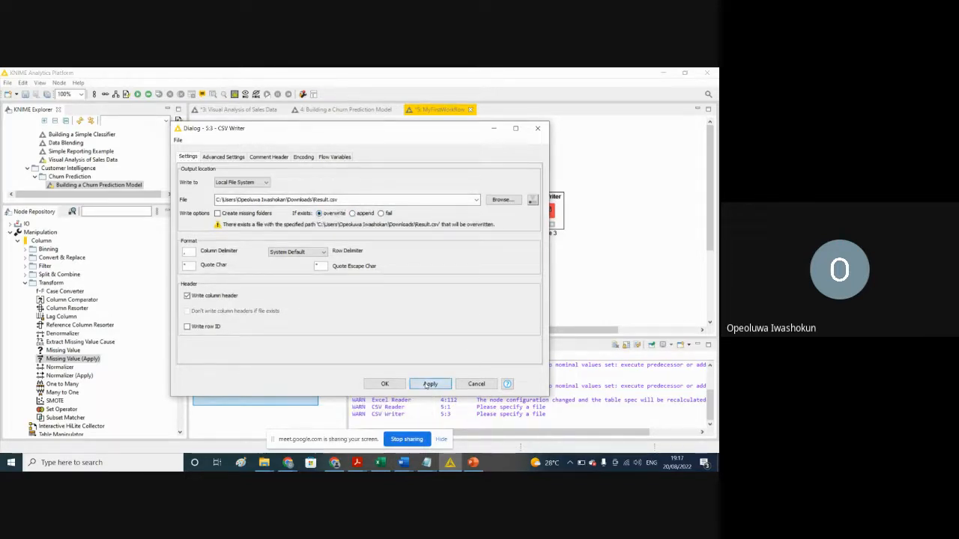
left_click(377, 384)
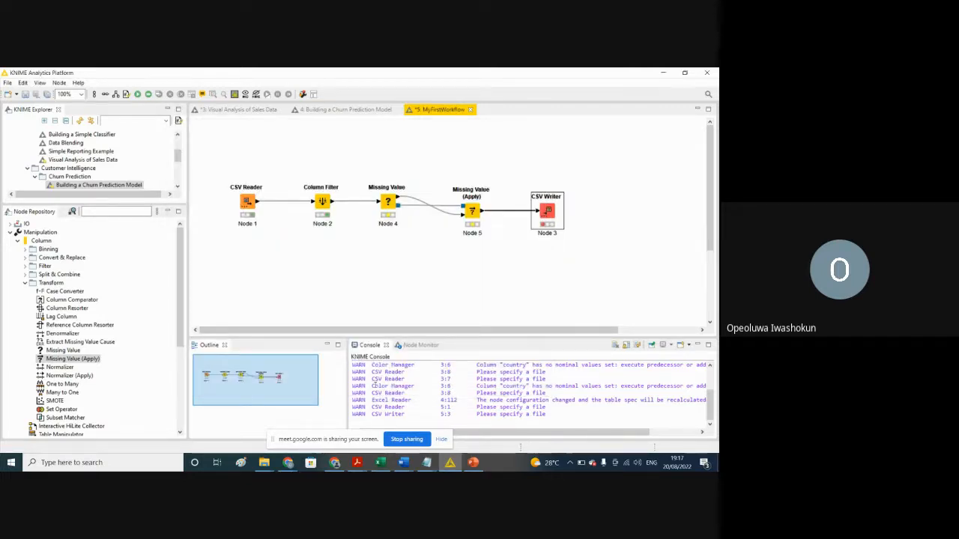
left_click(138, 95)
Step: Open the newly written Result file from the Downloads folder in Excel
left_click(263, 464)
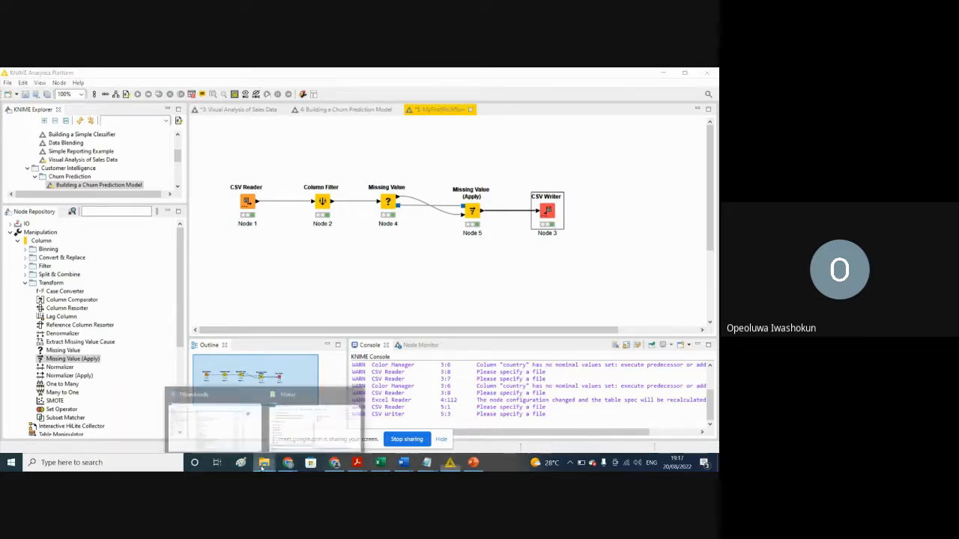
left_click(240, 440)
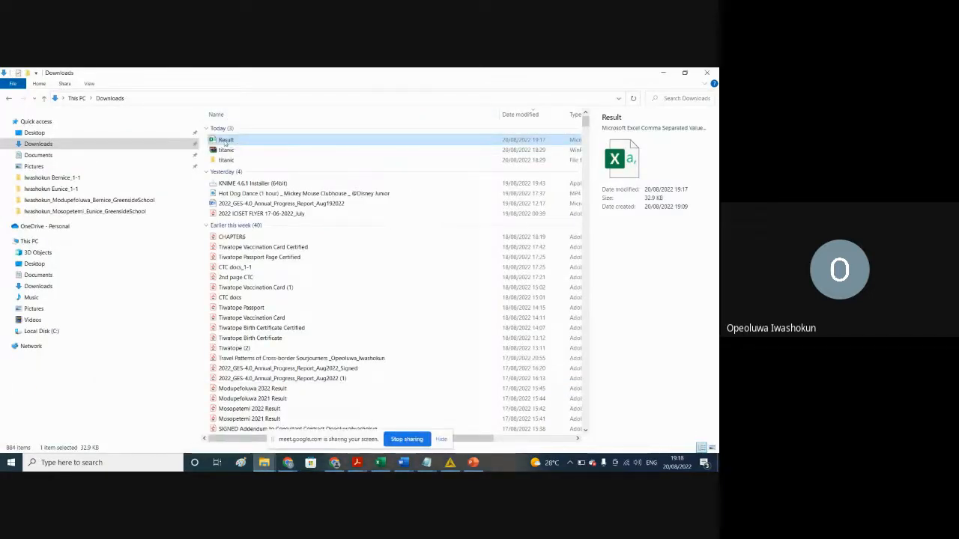
double_click(224, 140)
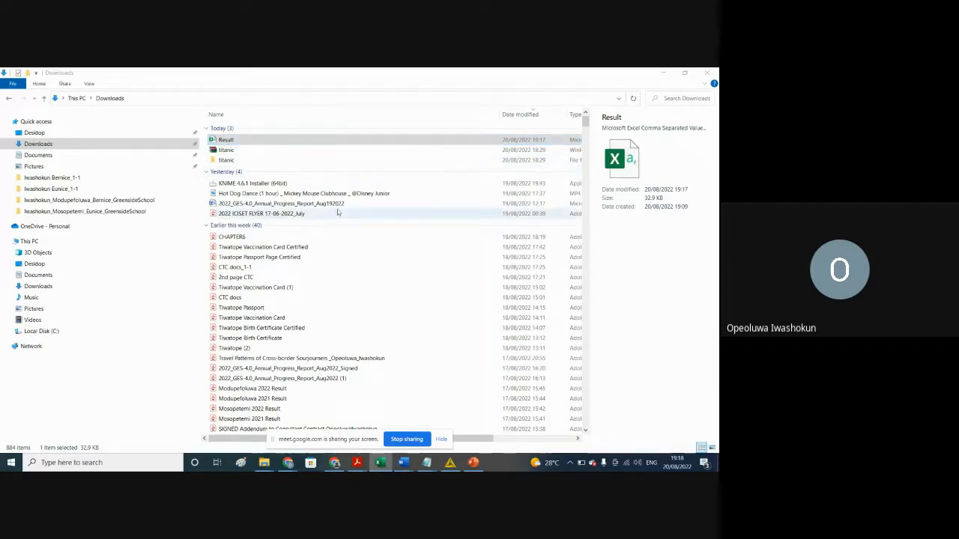
left_click(240, 142)
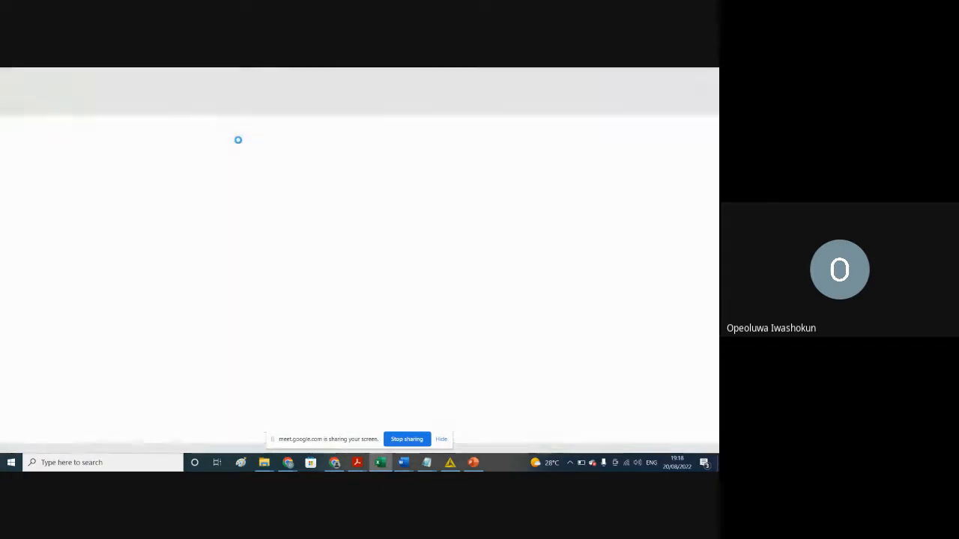
left_click(403, 247)
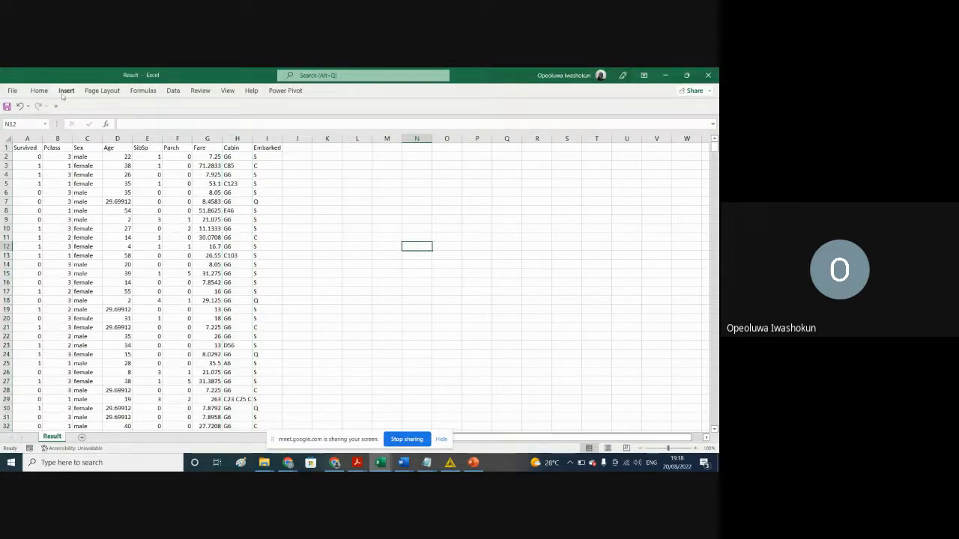
Step: Try to turn on filtering with an empty cell outside the data selected
left_click(39, 91)
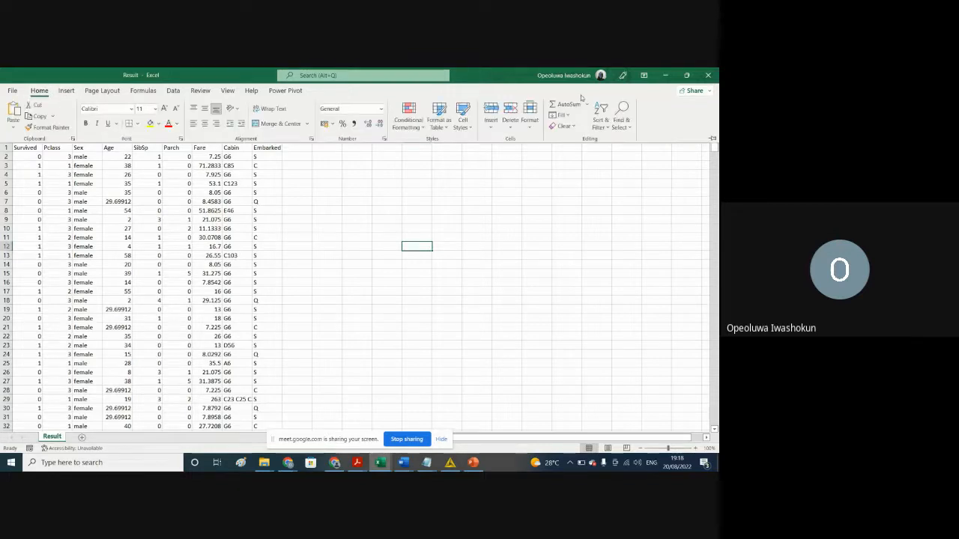
left_click(601, 116)
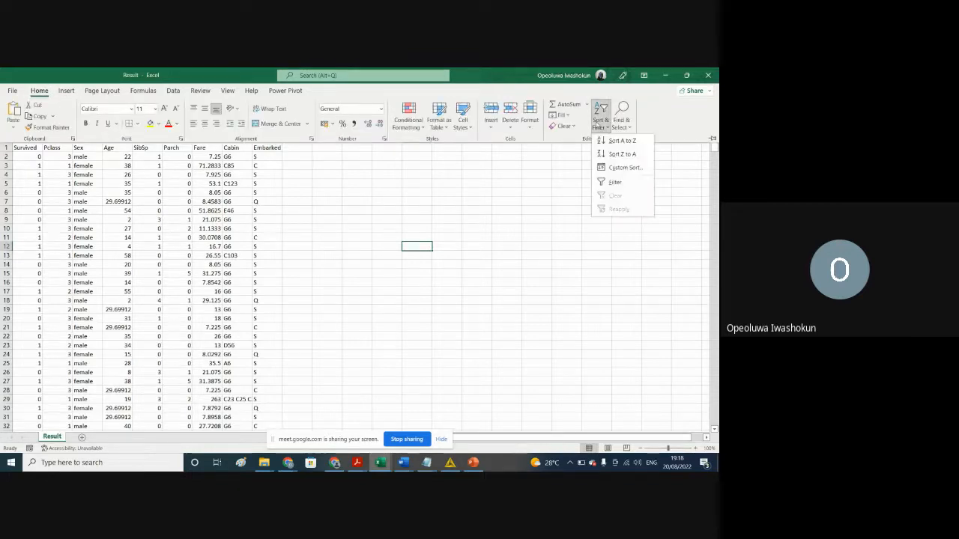
left_click(615, 186)
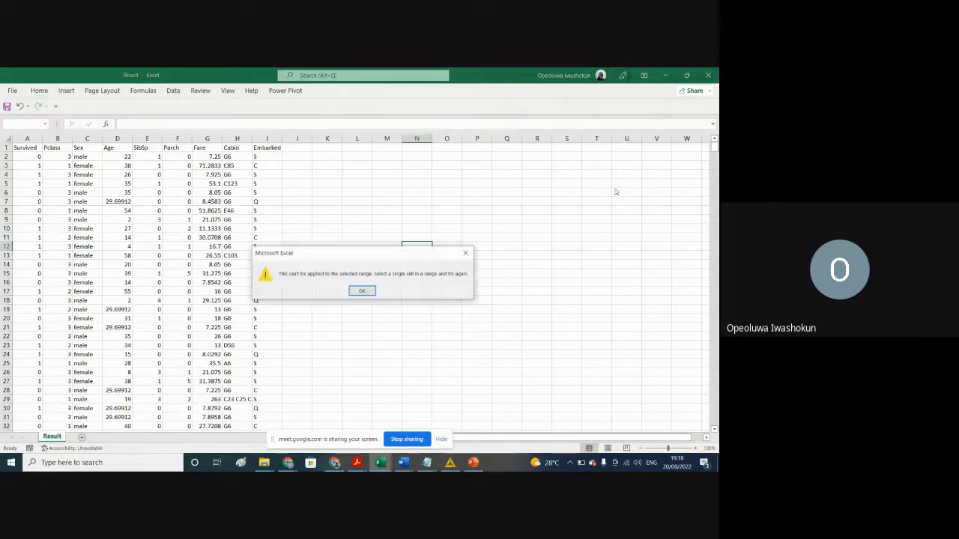
left_click(362, 291)
Step: Add filters to the header row of the Result sheet, from Survived to Embarked
left_click_drag(23, 148, 276, 150)
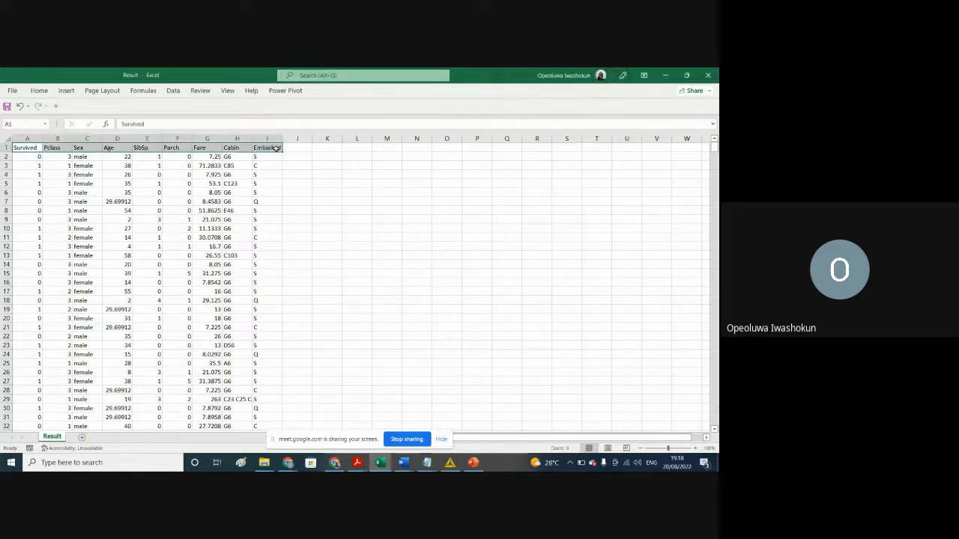
left_click(39, 90)
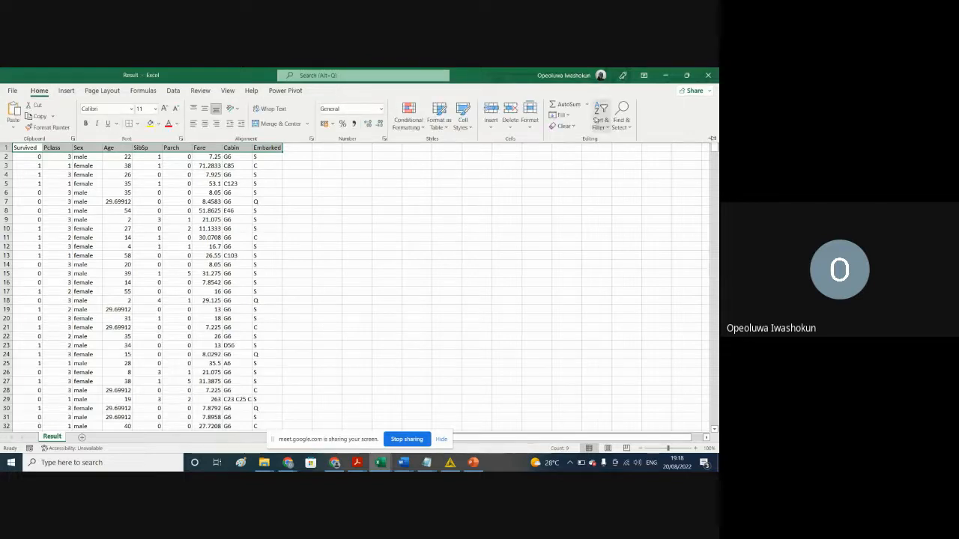
left_click(601, 118)
left_click(614, 182)
left_click(421, 212)
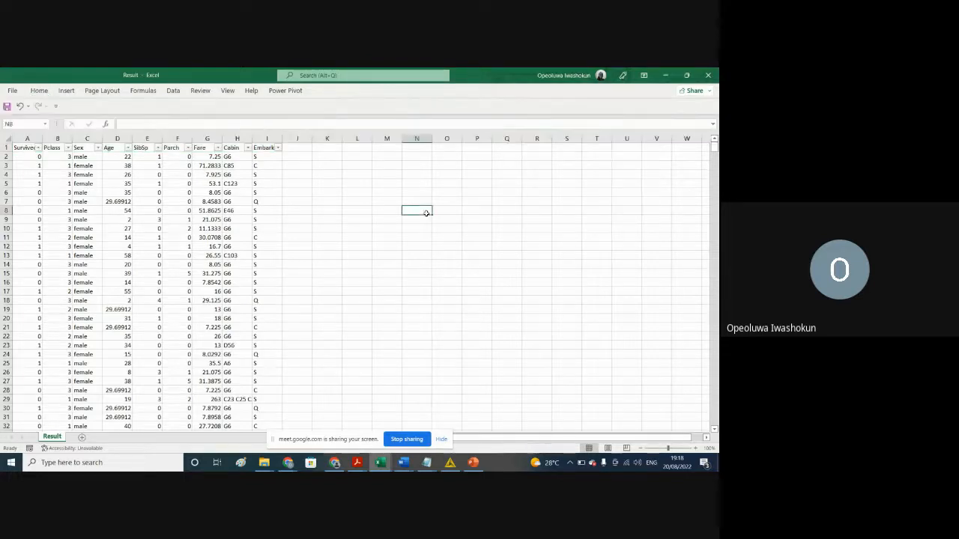
Step: Check the filter value lists of the Fare, Cabin and Embarked columns in the Result sheet for blank entries
left_click(218, 148)
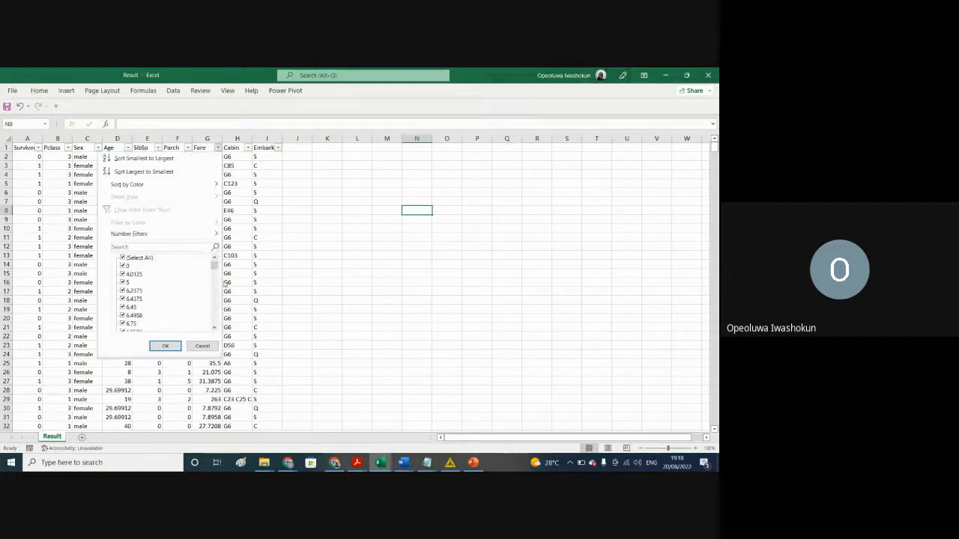
left_click_drag(214, 266, 216, 335)
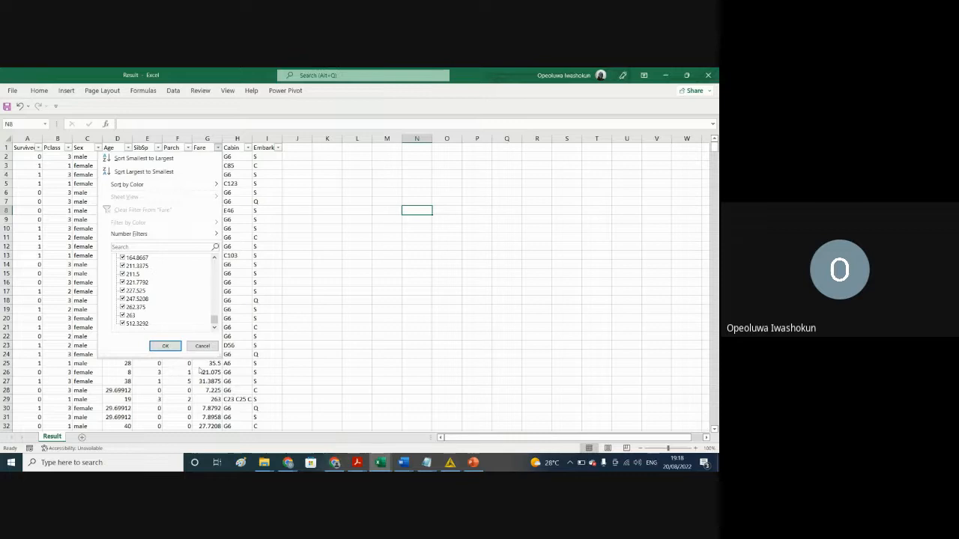
left_click(196, 346)
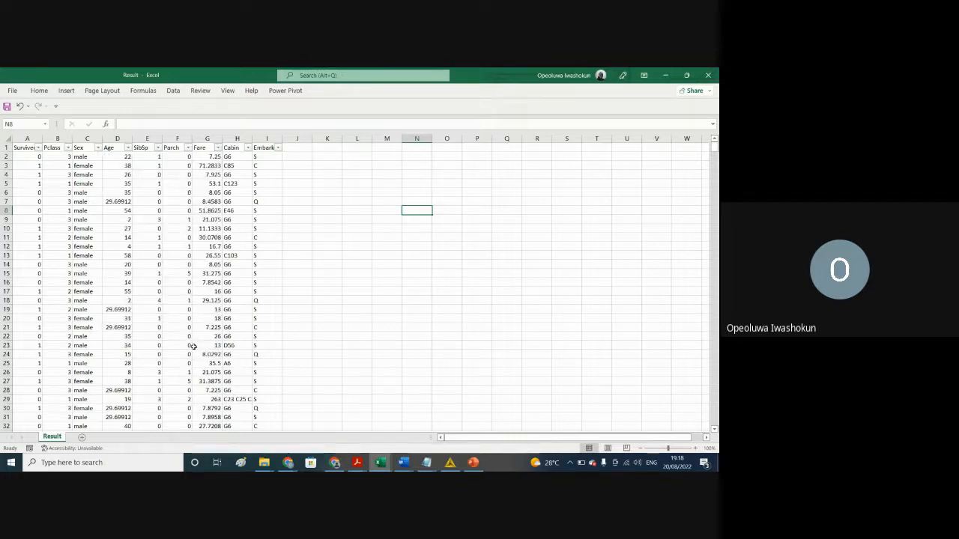
left_click(248, 148)
left_click_drag(244, 263, 248, 338)
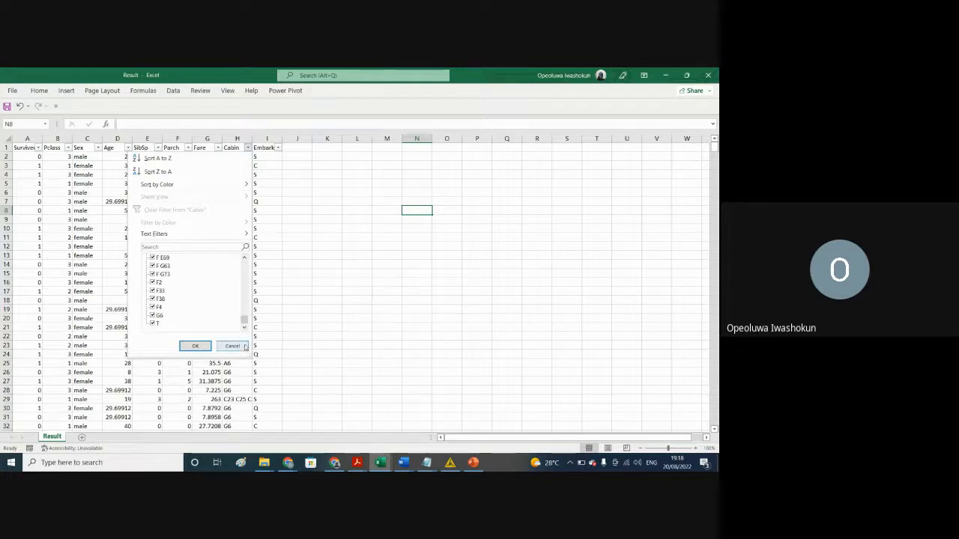
left_click(241, 346)
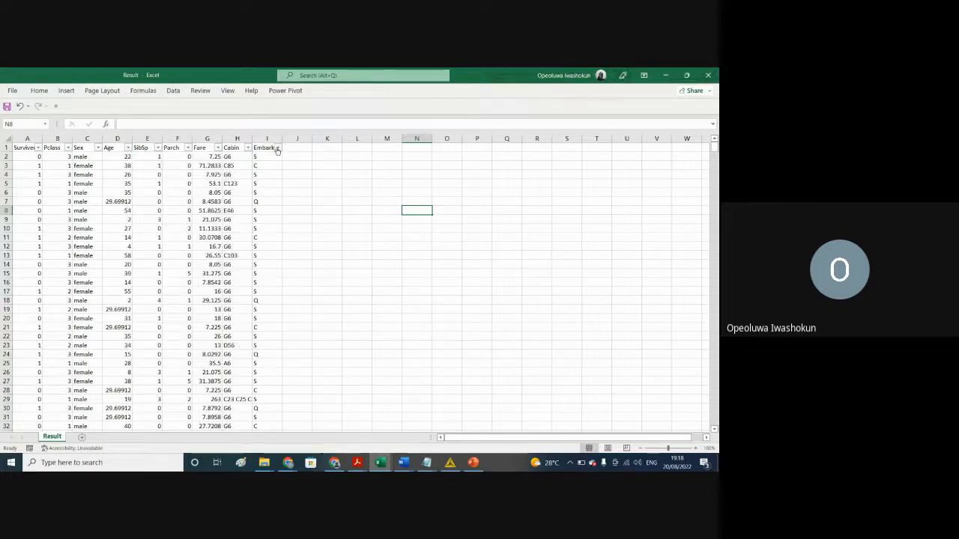
left_click(278, 148)
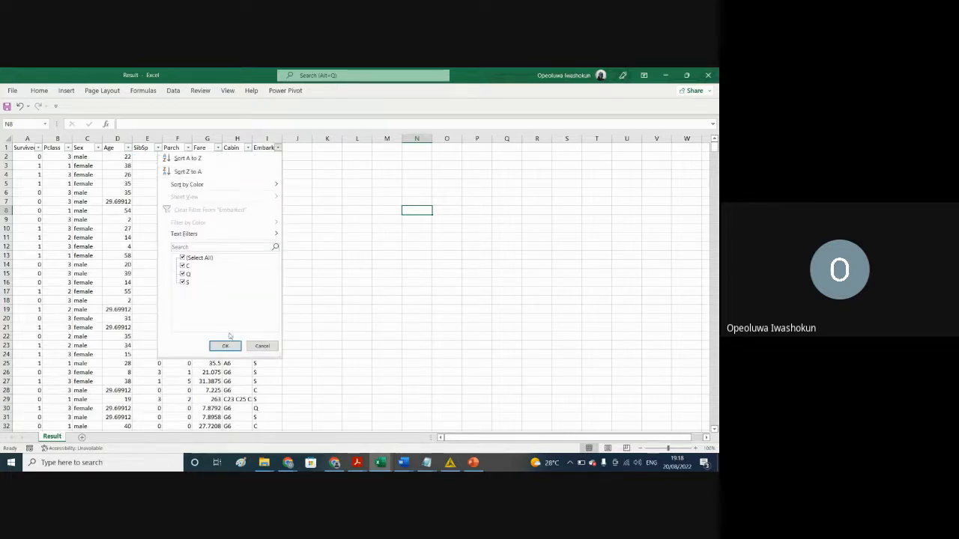
left_click(260, 347)
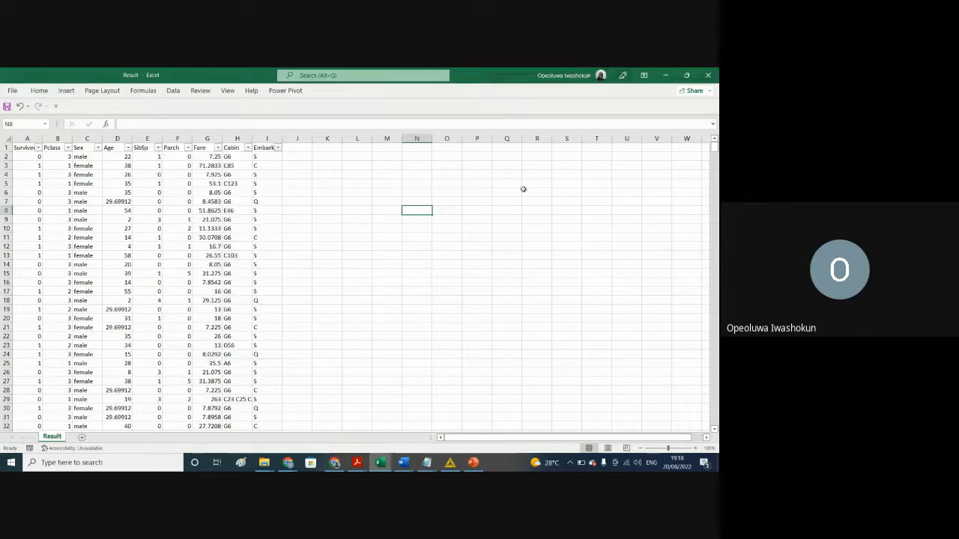
Step: Close the Result workbook without saving its changes and switch to MyFirstWorkflow in KNIME
left_click(472, 291)
left_click(709, 78)
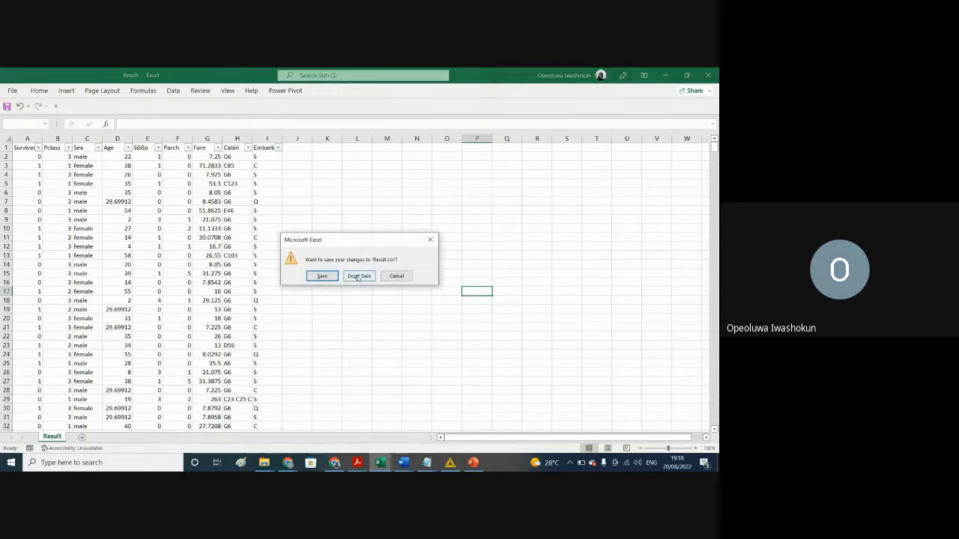
left_click(357, 275)
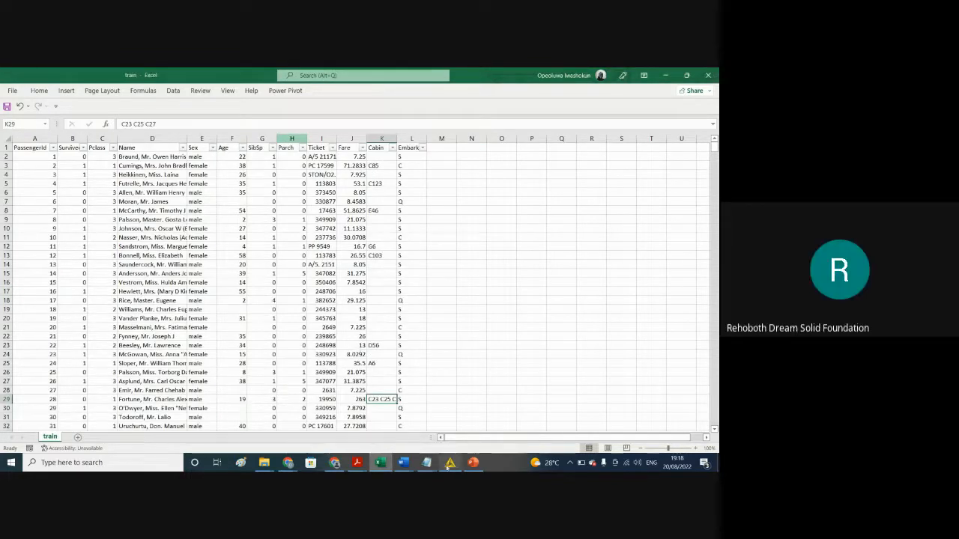
left_click(449, 462)
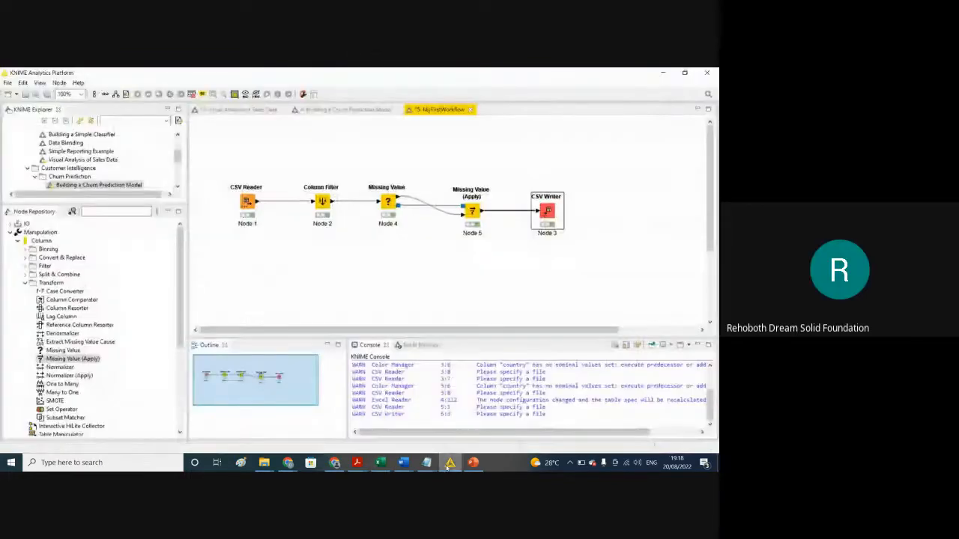
left_click(390, 277)
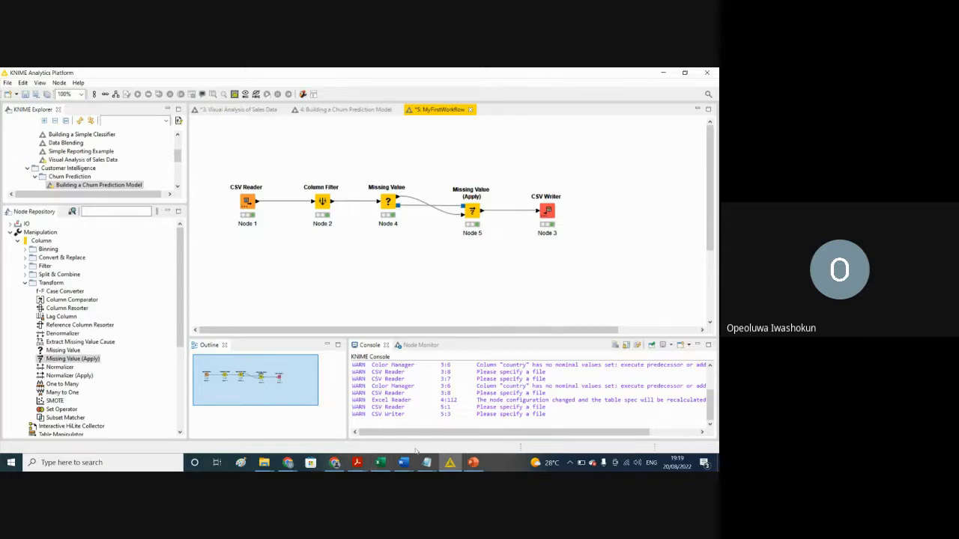
Step: Switch to the train workbook in Excel and inspect the Sex and Embarked columns, including Embarked's filter values
mouse_move(403, 464)
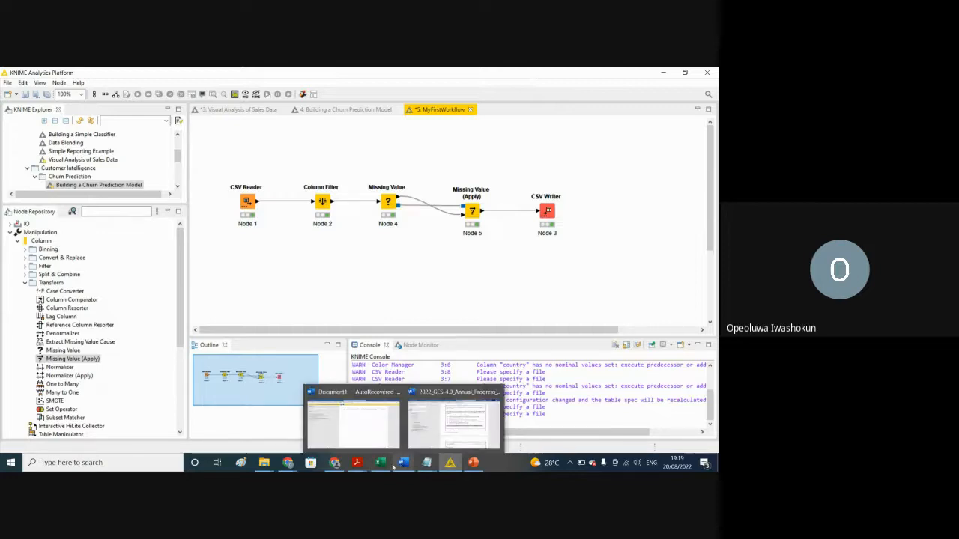
left_click(379, 466)
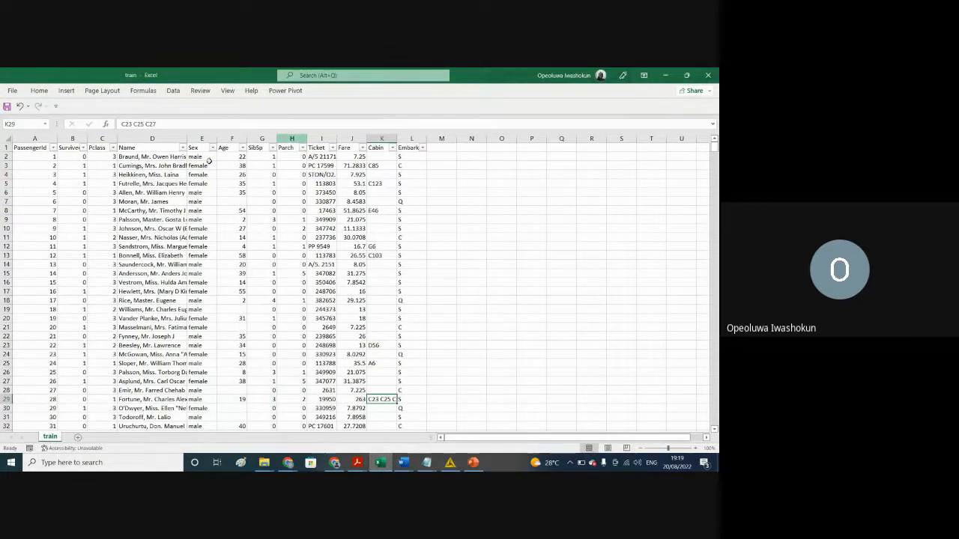
left_click(195, 139)
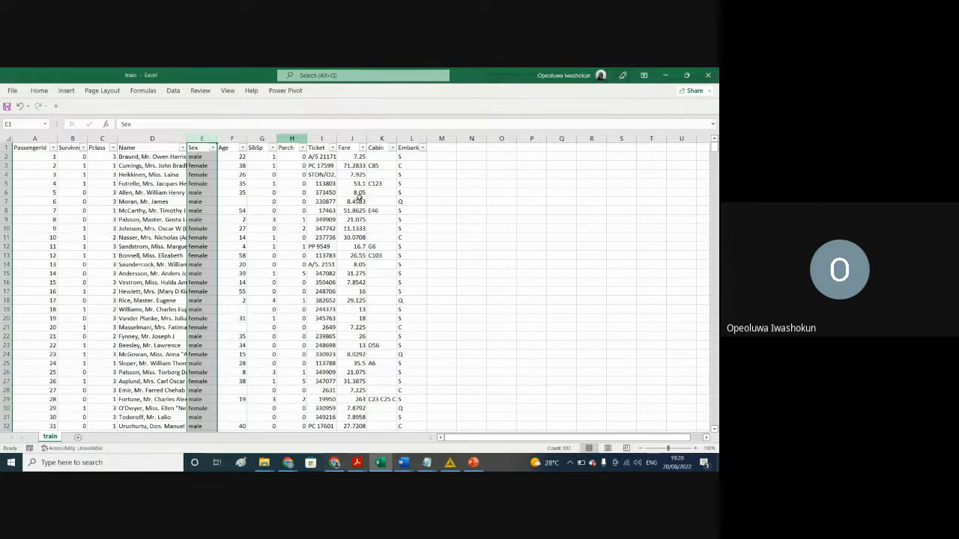
left_click(407, 132)
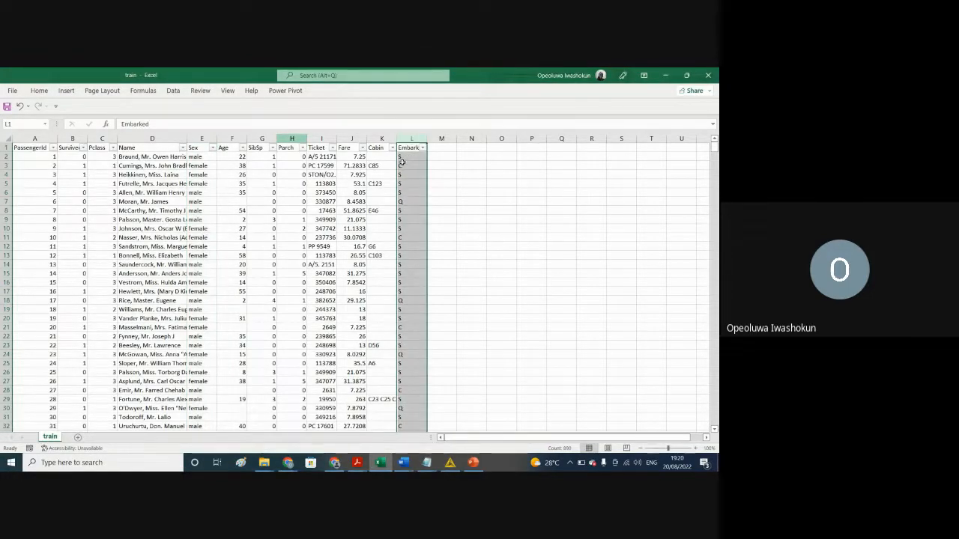
left_click(423, 148)
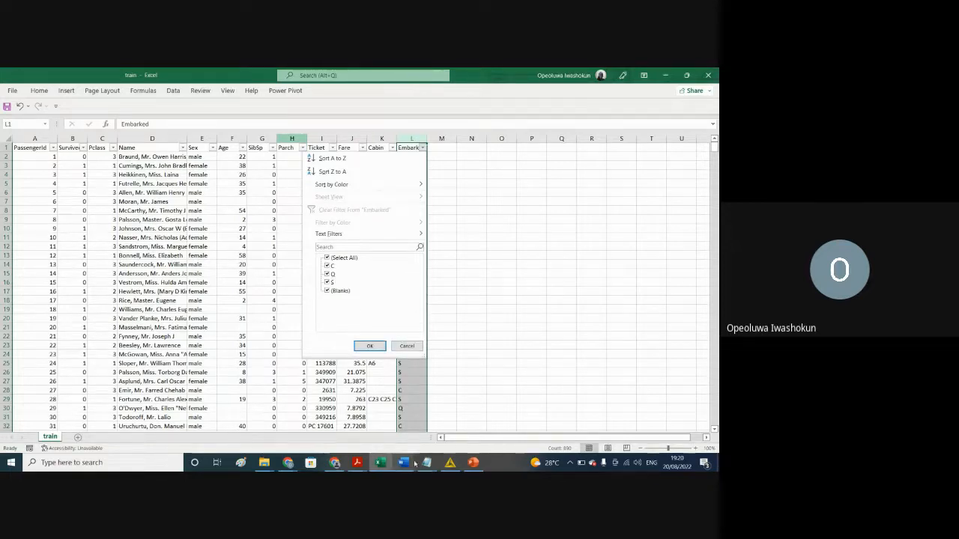
Step: Reopen the Result file from Excel's recent files and bring its window to the front
left_click(383, 464)
right_click(383, 464)
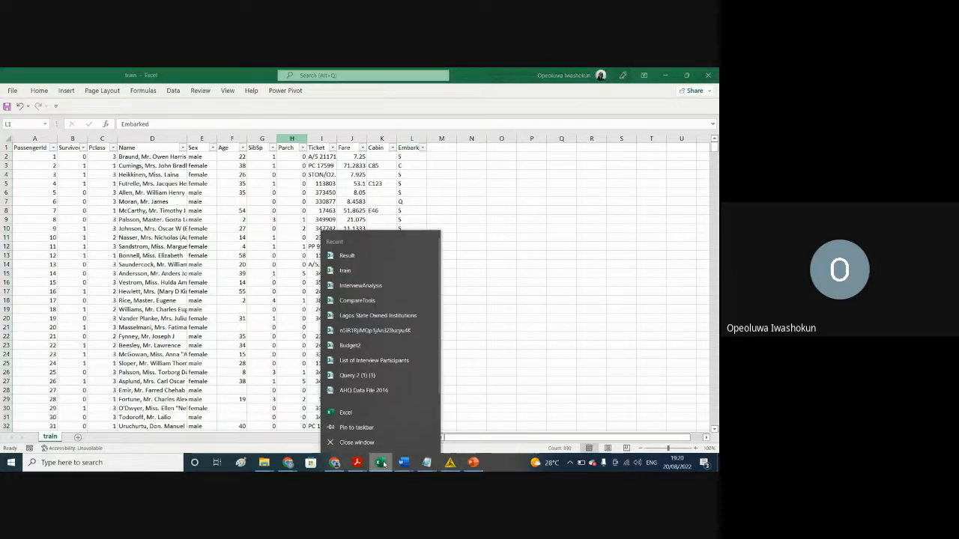
left_click(358, 259)
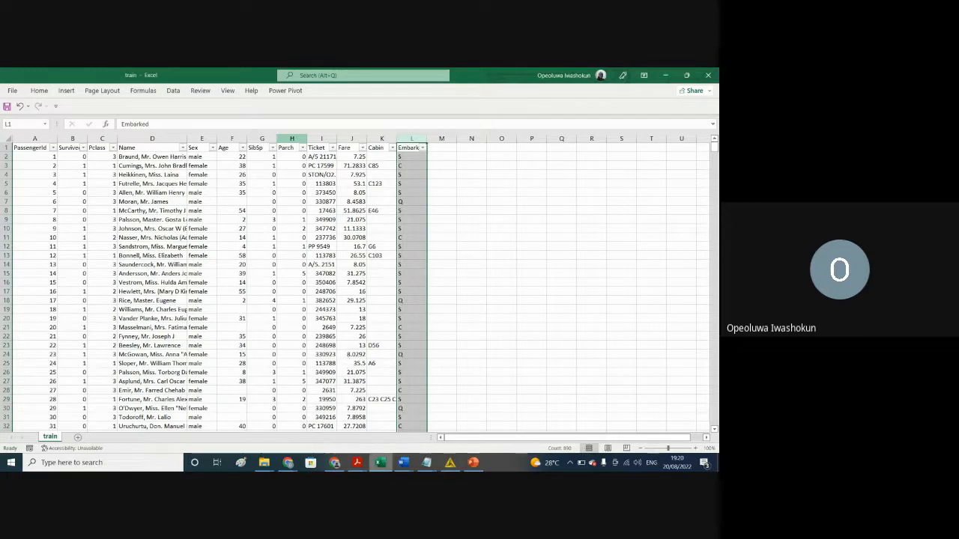
left_click(382, 462)
left_click(424, 425)
left_click(298, 227)
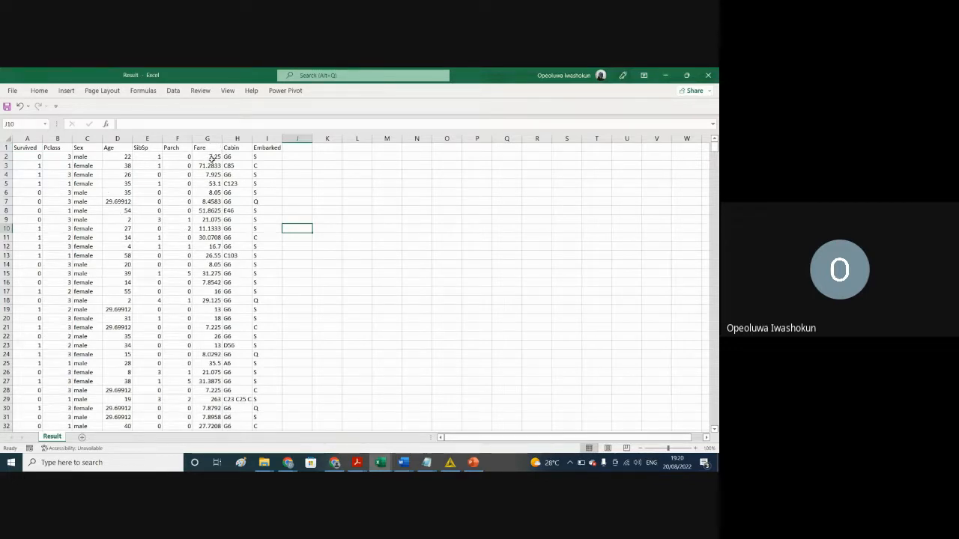
Step: Highlight the Age and Fare columns in turn, and widen the Cabin column to fit the full entry in H29
left_click(119, 140)
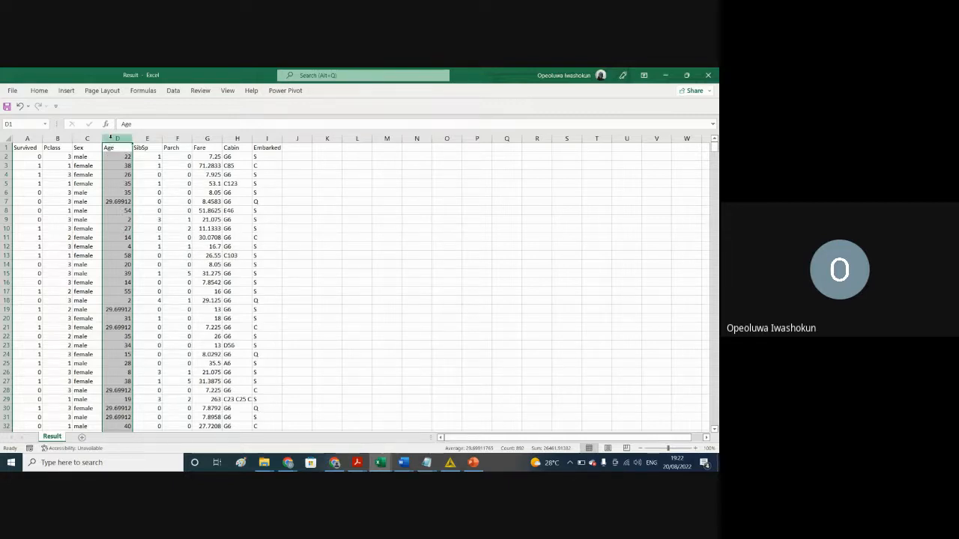
left_click(205, 139)
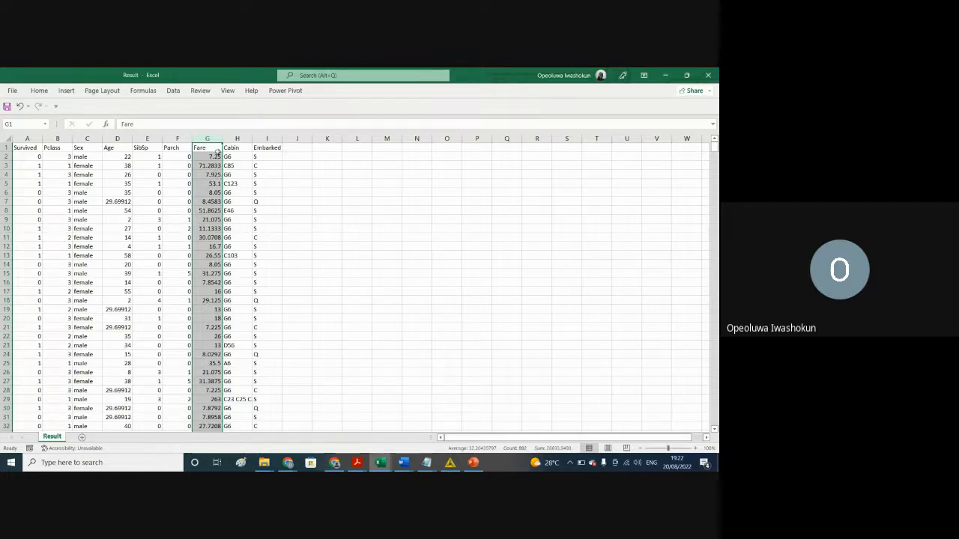
left_click(239, 399)
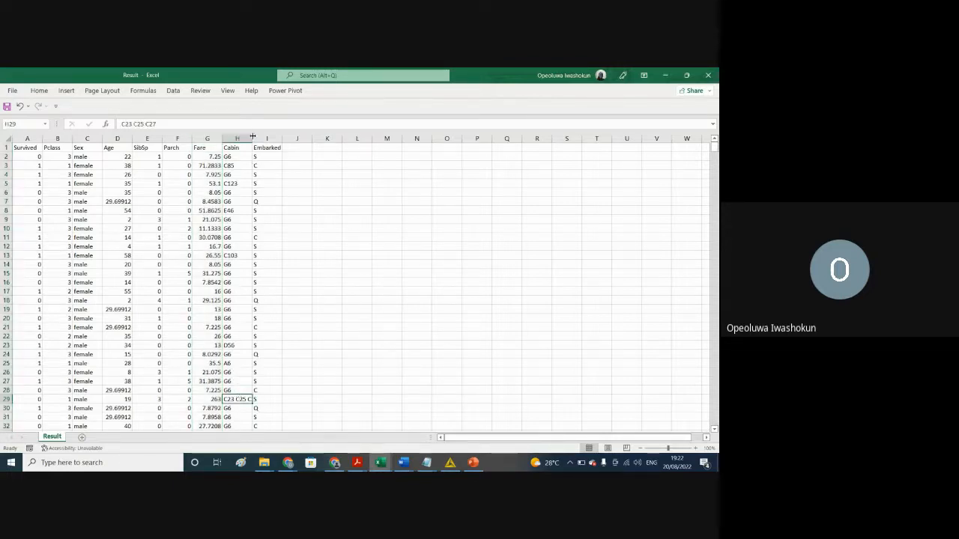
left_click_drag(252, 136, 311, 138)
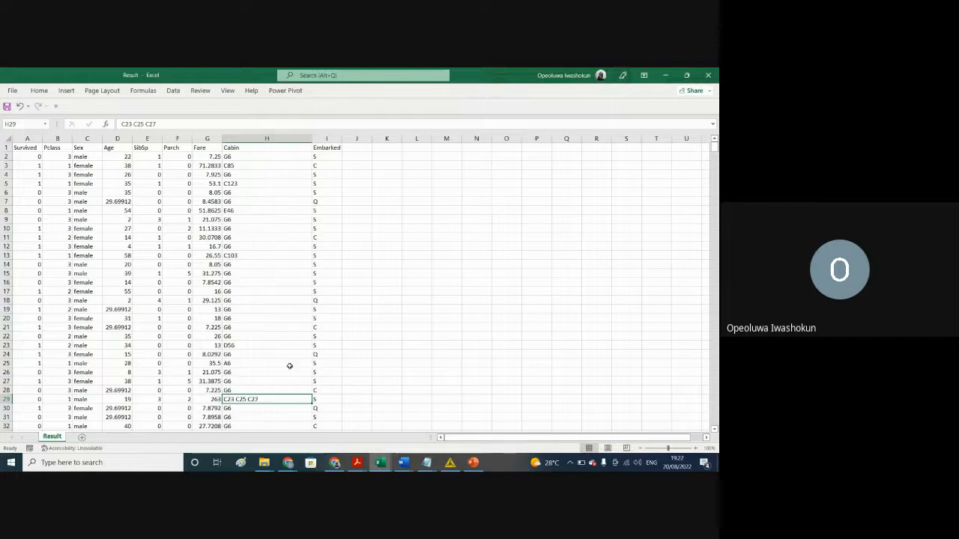
Step: Look through the Cabin column of the Result sheet, comparing single-cabin entries with those holding several cabins
left_click(262, 419)
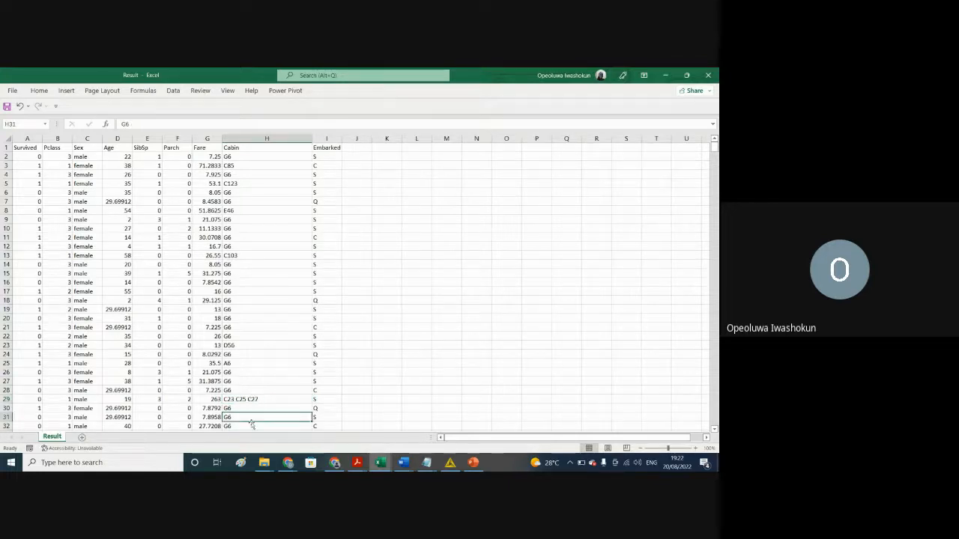
left_click(245, 397)
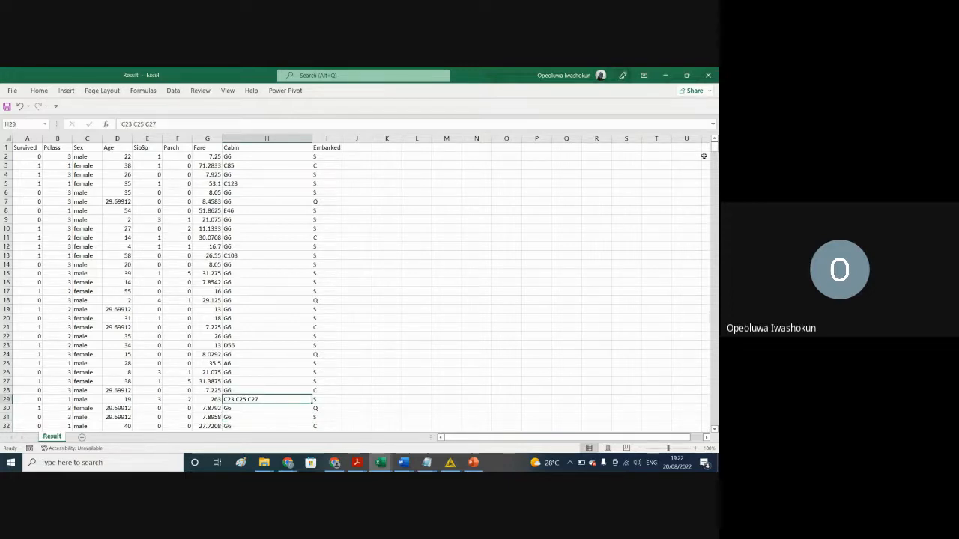
scroll(714, 148, "down", 14)
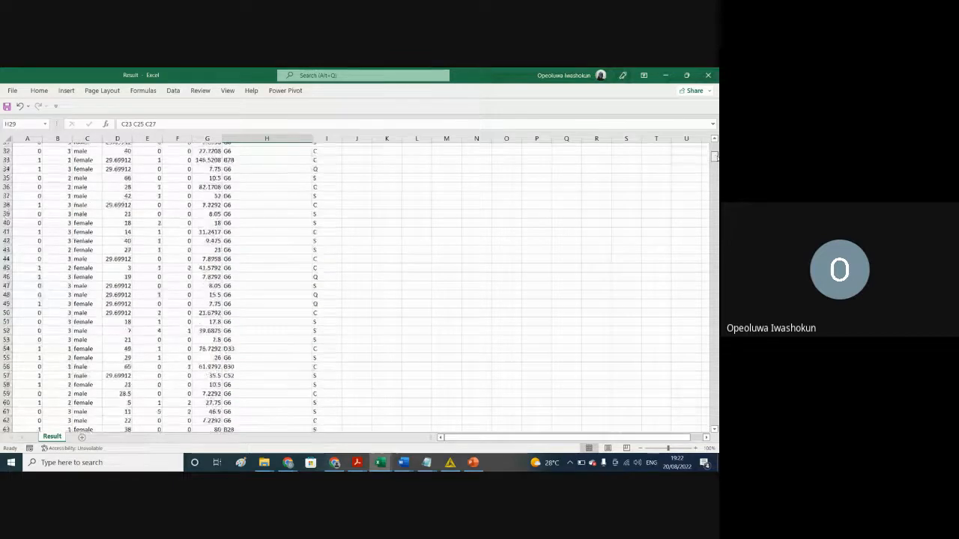
scroll(360, 285, "down", 7)
scroll(359, 285, "down", 14)
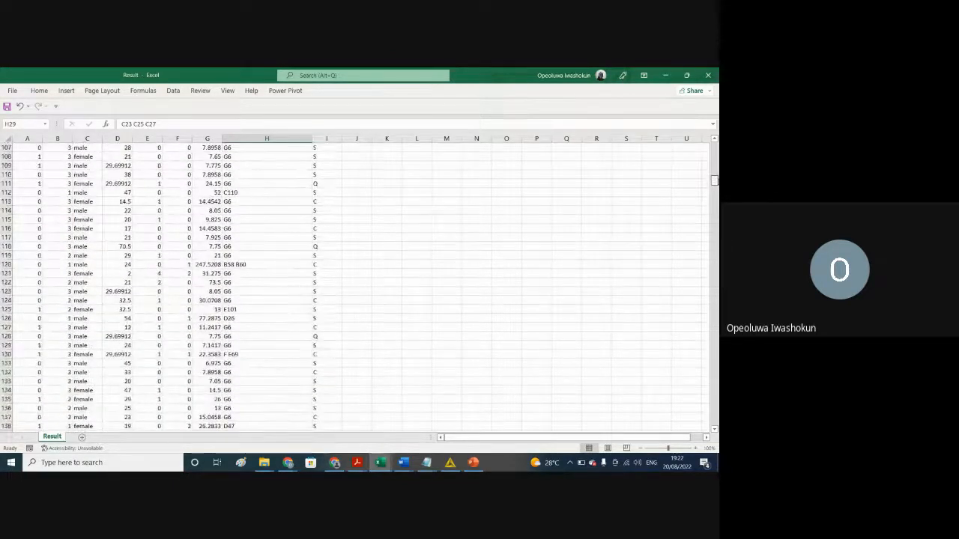
scroll(704, 152, "up", 20)
scroll(705, 153, "up", 7)
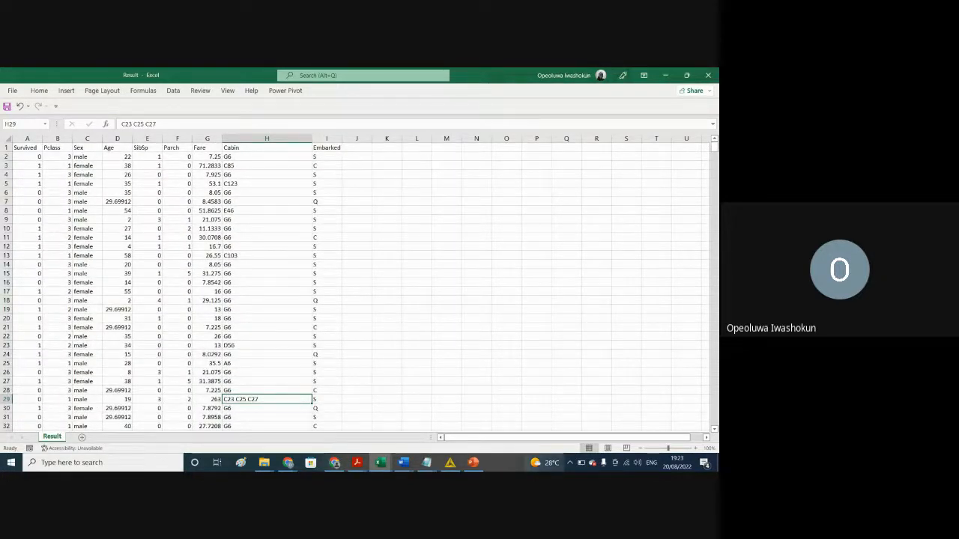
Step: Switch to KNIME and expand the Convert & Replace category under Manipulation > Column in the Node Repository
mouse_move(473, 457)
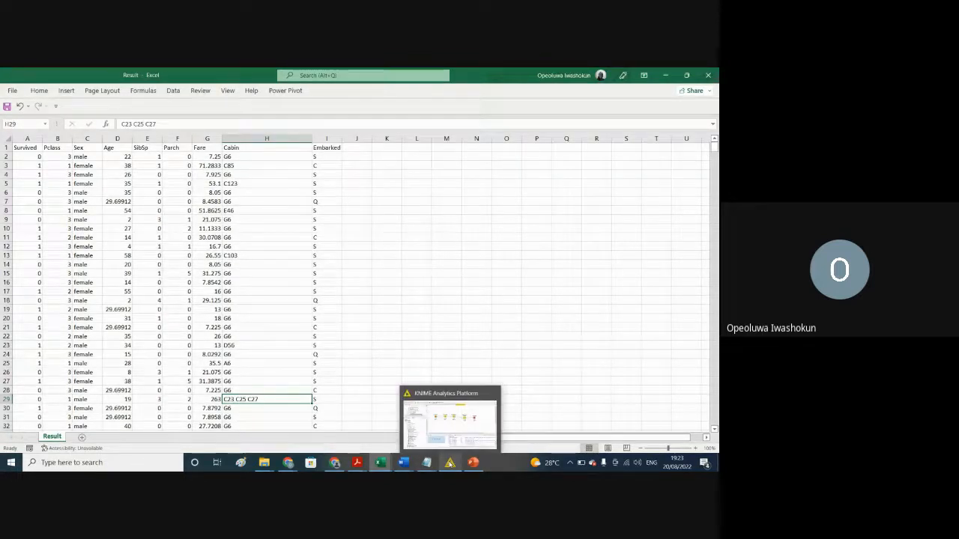
left_click(449, 462)
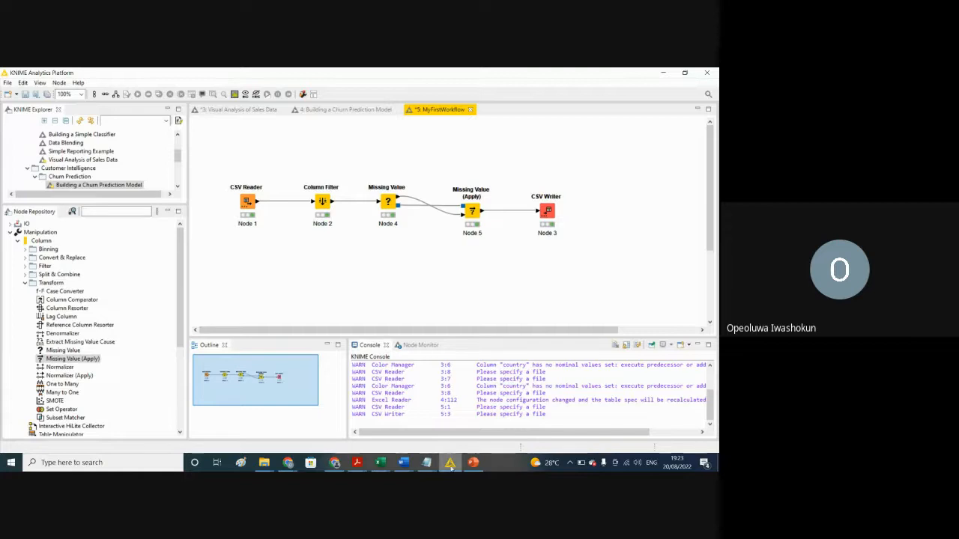
mouse_move(449, 467)
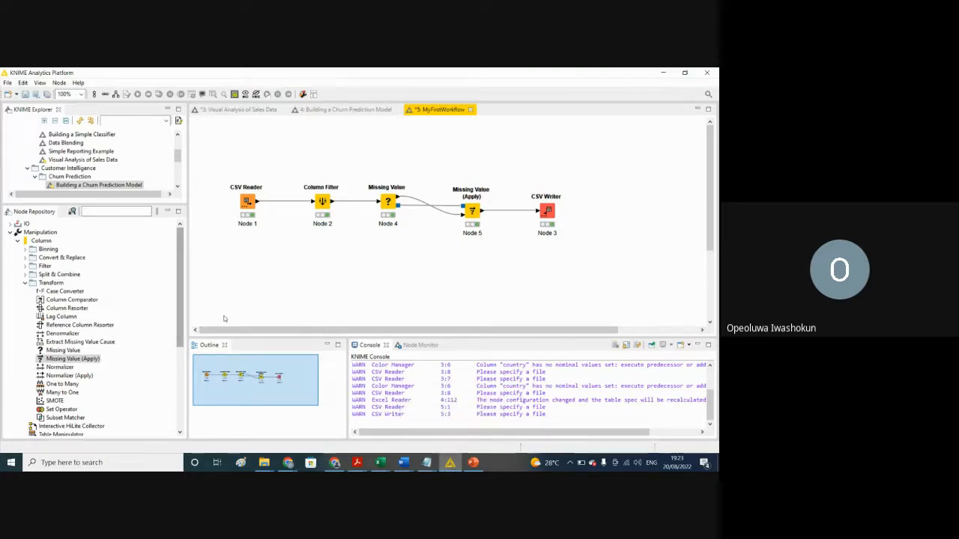
mouse_move(180, 314)
left_mouse_down()
mouse_move(181, 334)
mouse_move(180, 314)
left_mouse_up()
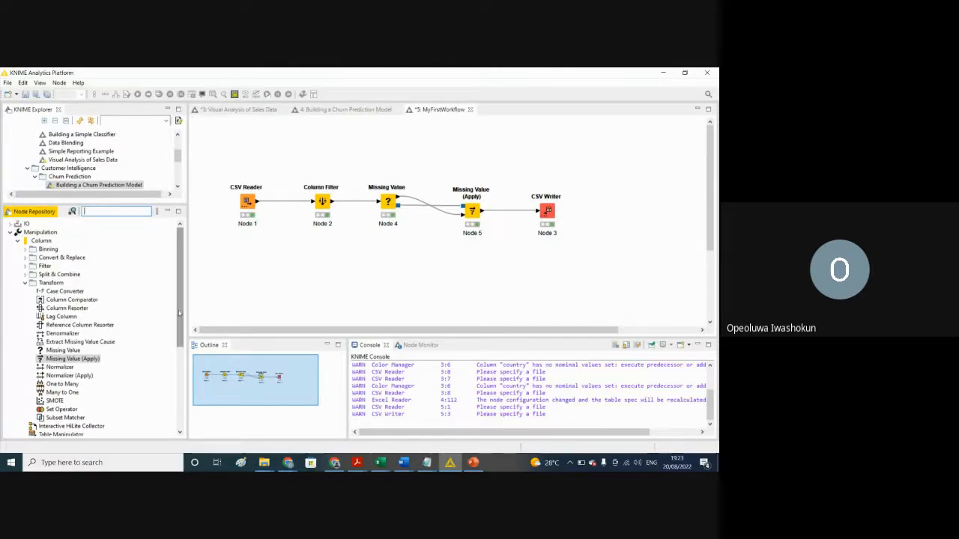
left_click(24, 260)
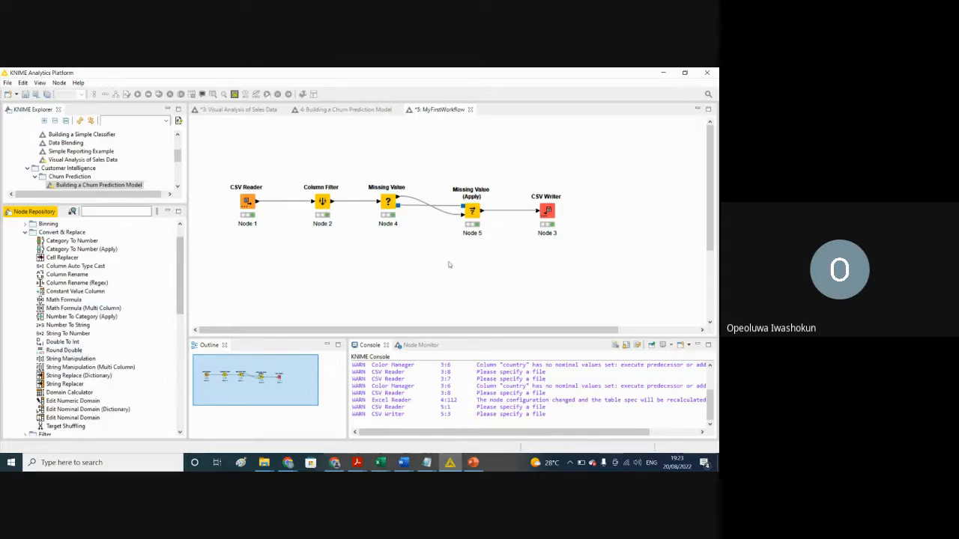
Step: Delete the connection between Missing Value (Apply) and CSV Writer, and move the CSV Writer node below the workflow row
left_click(575, 190)
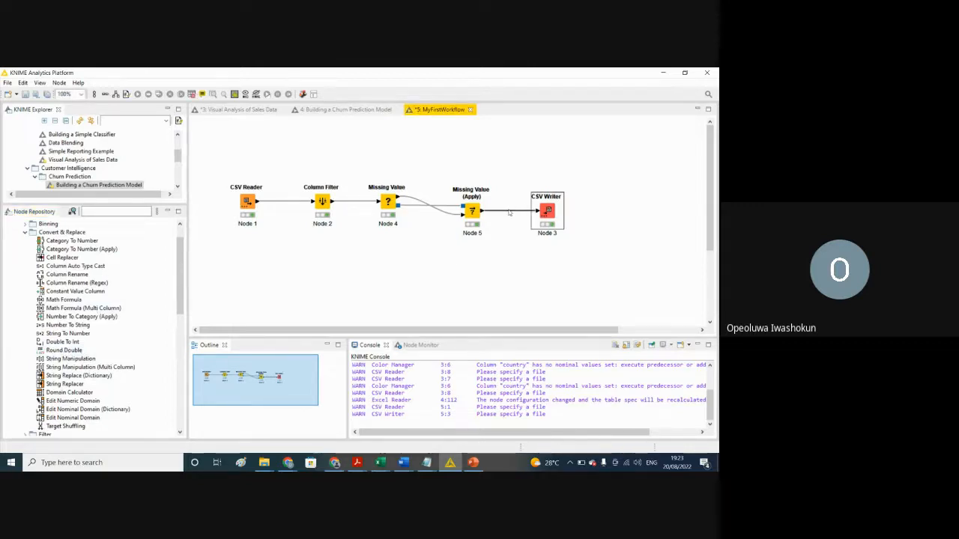
key("Delete")
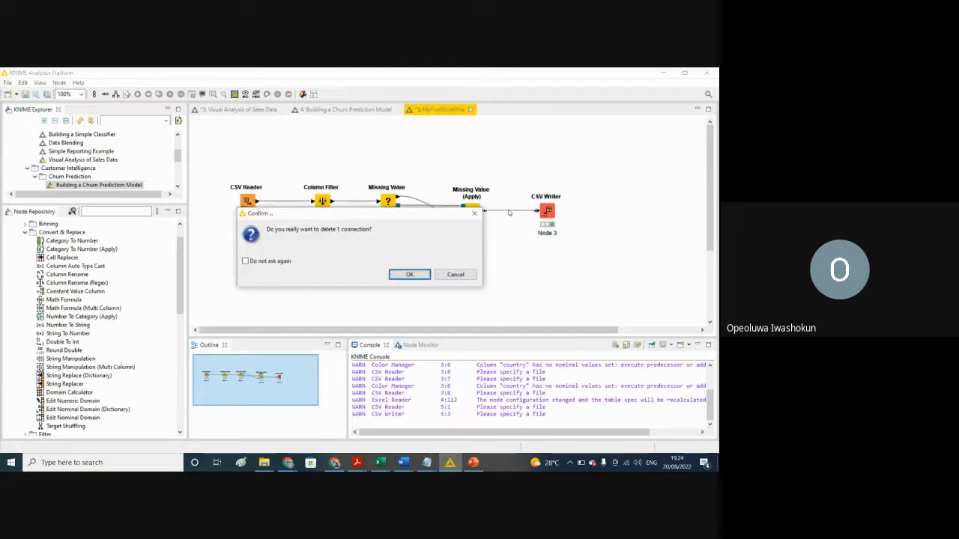
left_click(410, 276)
left_click_drag(542, 216, 600, 282)
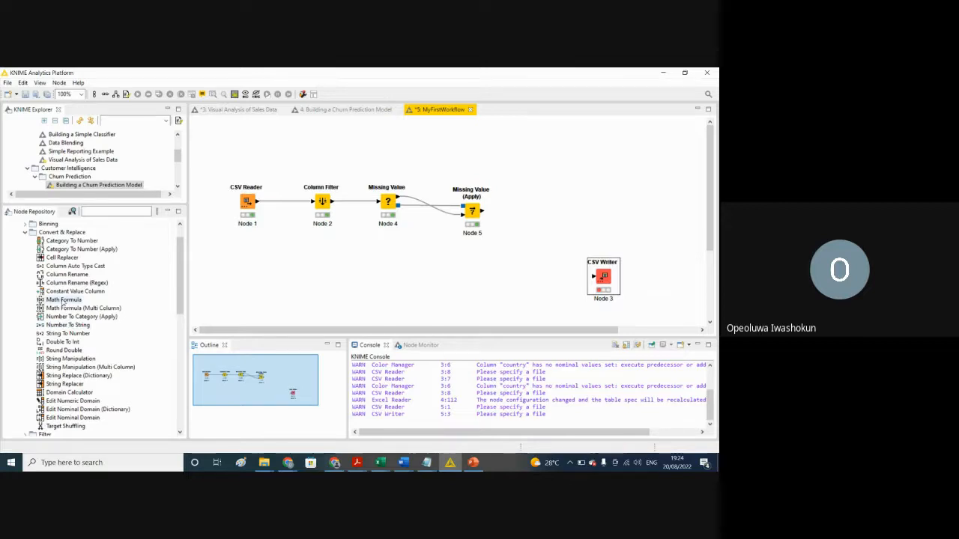
Step: Add a Math Formula node beside Missing Value (Apply), align it, and connect the Missing Value (Apply) output to its input
left_click_drag(63, 302, 547, 206)
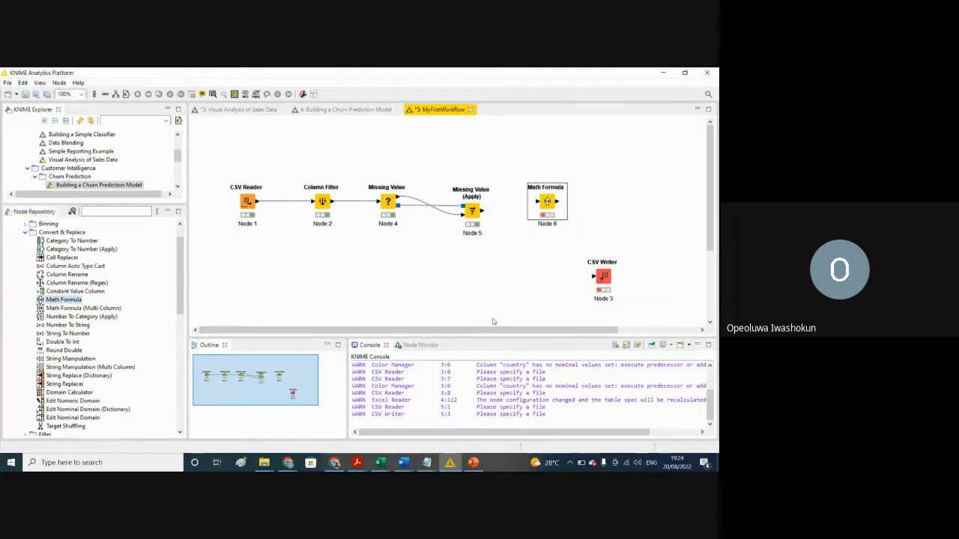
left_click_drag(547, 202, 547, 211)
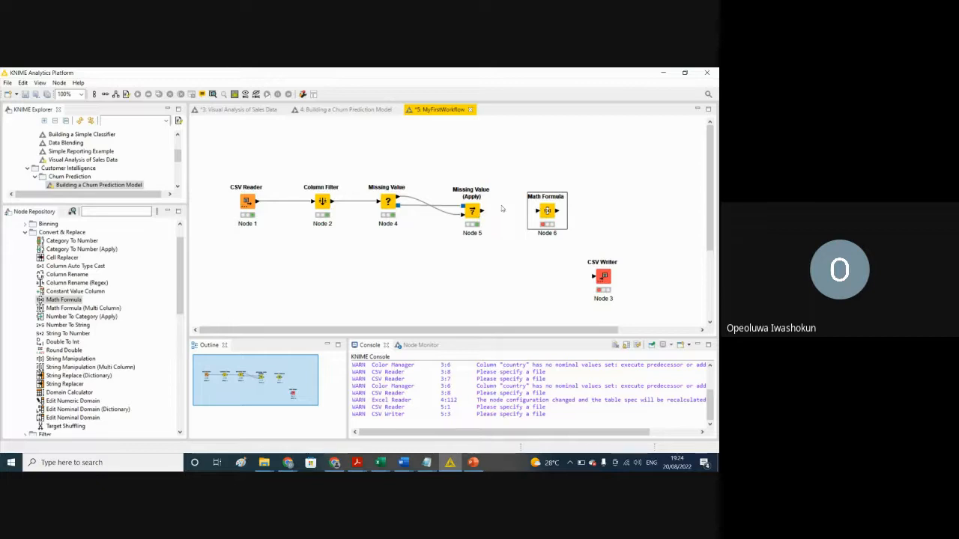
left_click_drag(482, 211, 540, 214)
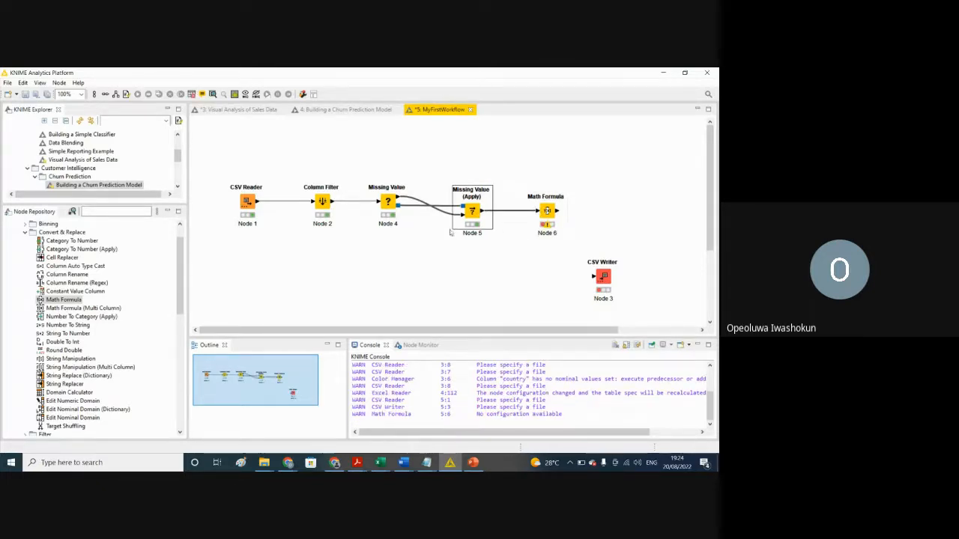
Step: Open the Math Formula node's configuration and enter the expression Age * 12
right_click(547, 213)
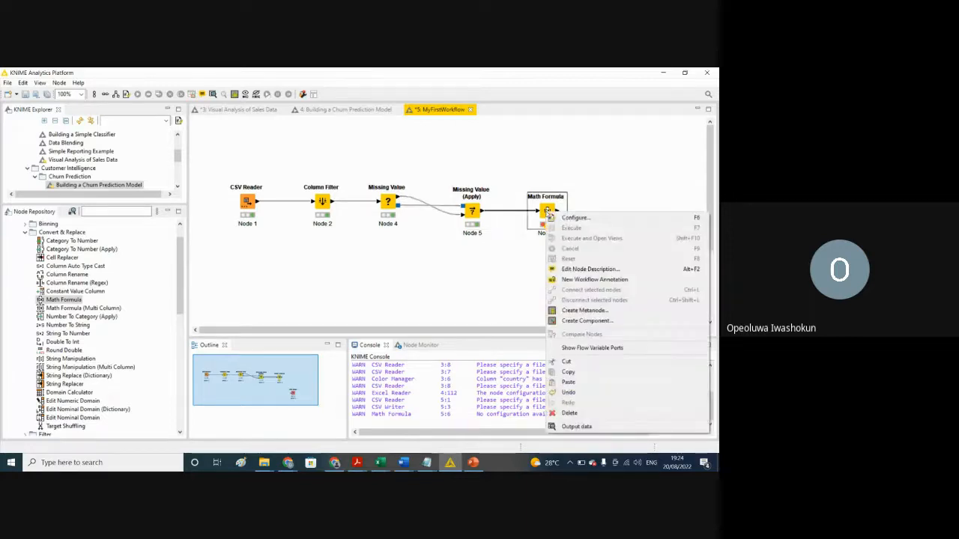
left_click(564, 220)
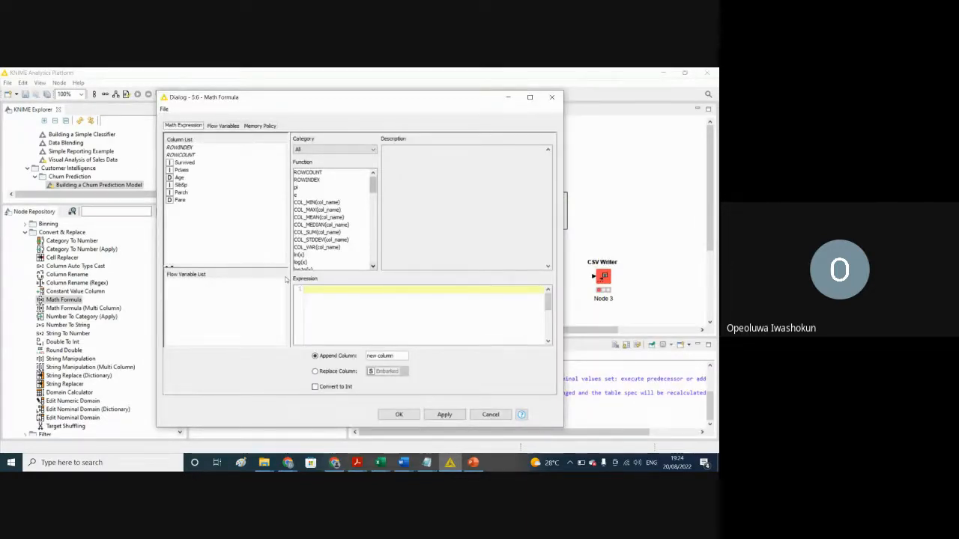
left_click(180, 177)
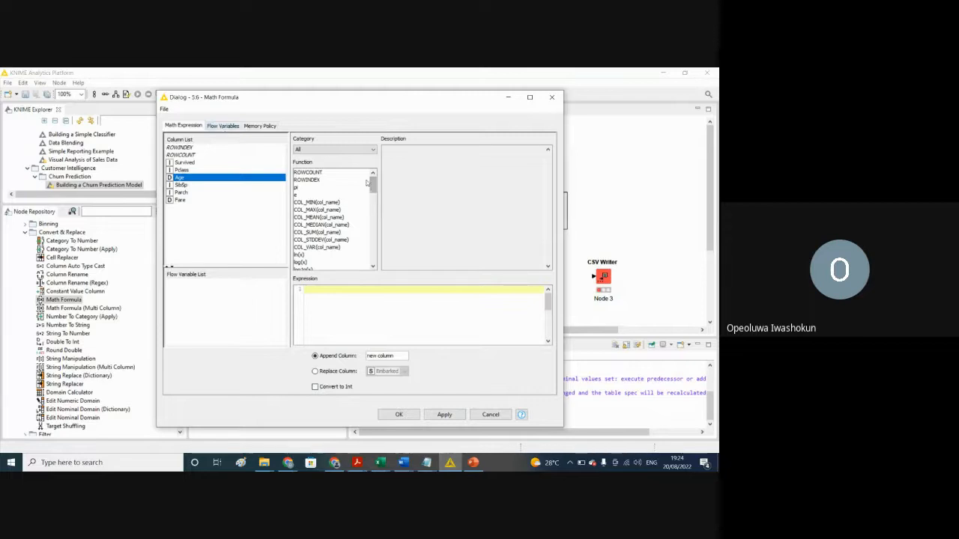
left_click_drag(373, 186, 392, 243)
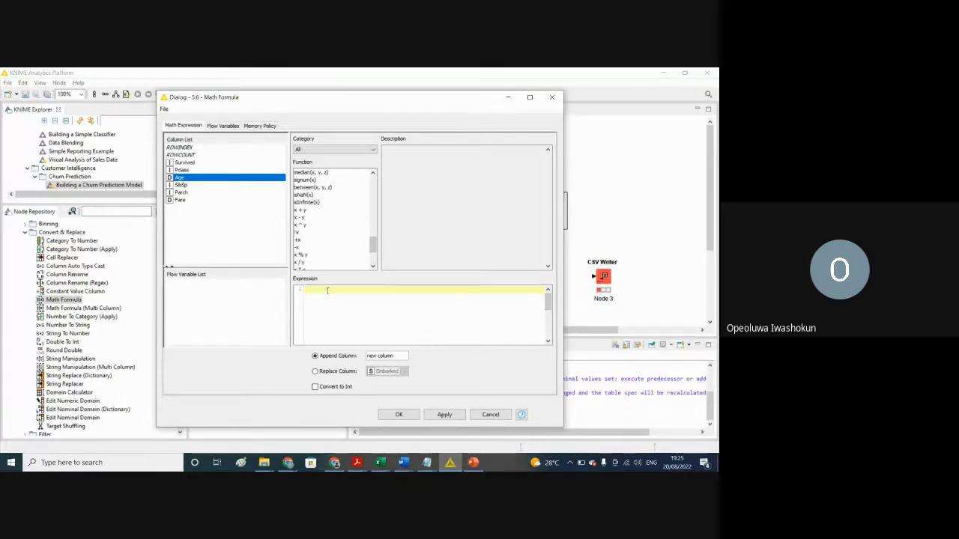
type("$Age$ * 1")
type("2")
Step: Name the appended column NewAge and try to apply the Math Formula settings
left_click(397, 356)
left_click_drag(397, 356, 364, 357)
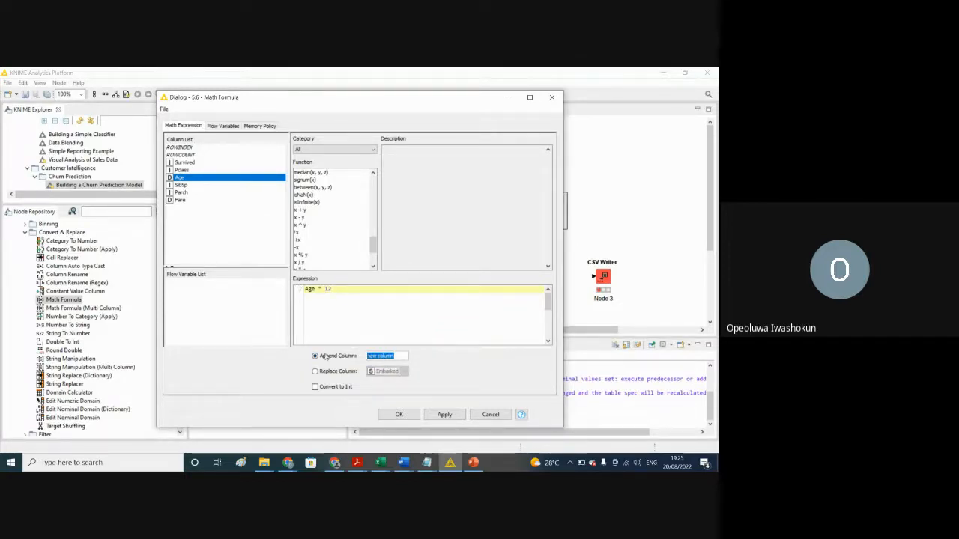
type("N")
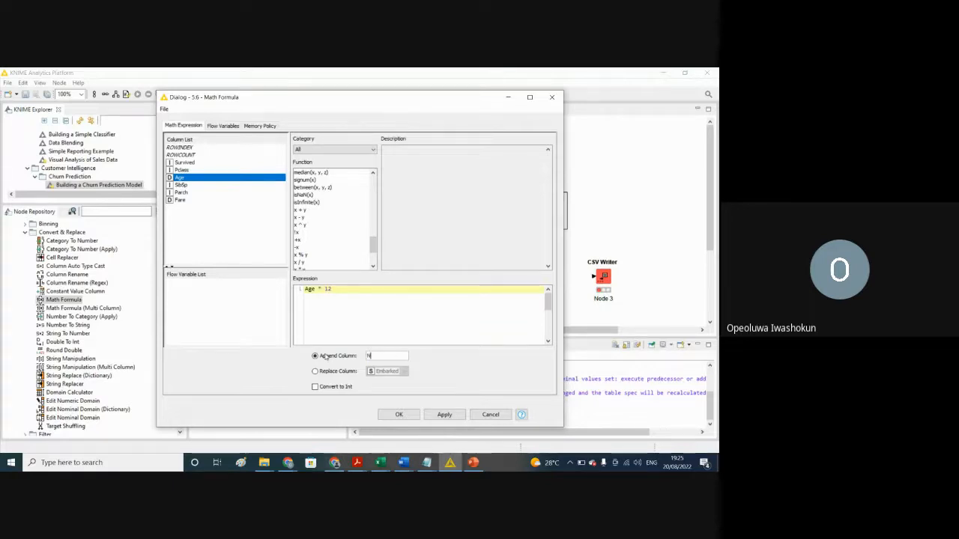
type("ewAge")
left_click(443, 415)
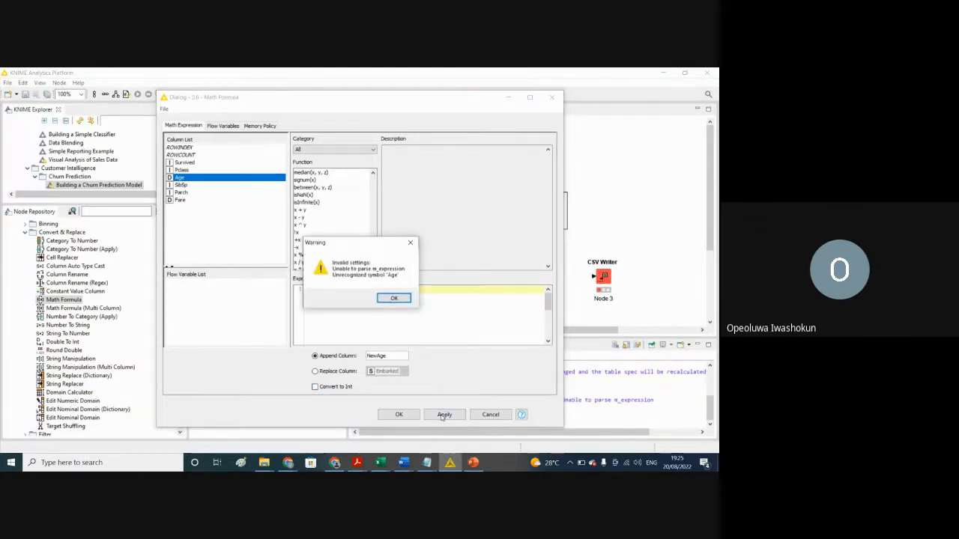
left_click(393, 299)
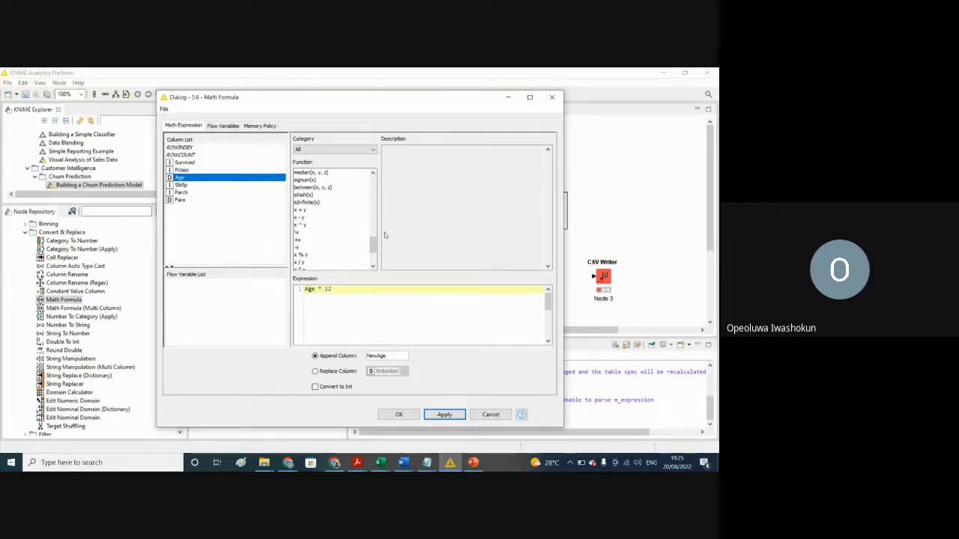
Step: Look through the Math Formula function list and read the description of round(x)
left_click_drag(376, 247, 370, 189)
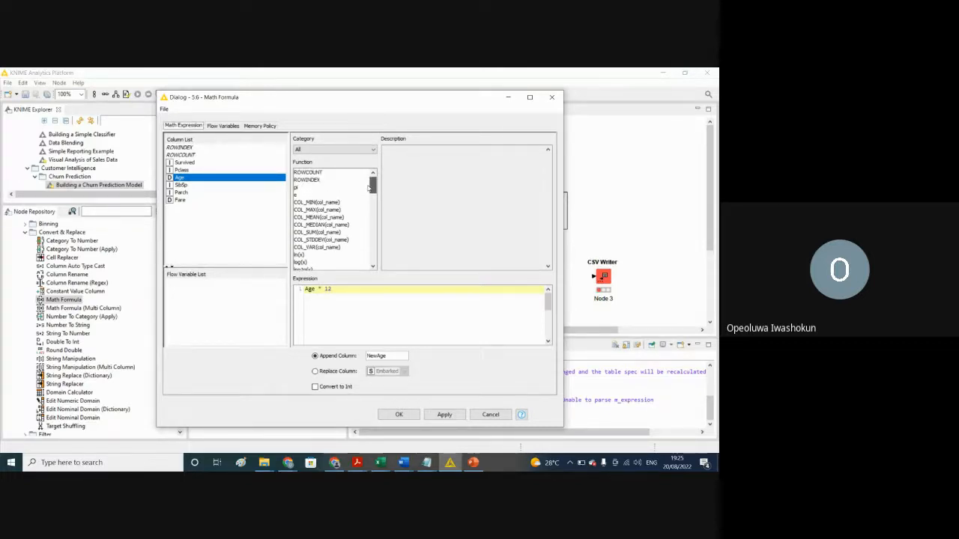
scroll(369, 188, "down", 2)
scroll(367, 182, "up", 2)
scroll(375, 191, "down", 2)
left_click_drag(374, 193, 379, 202)
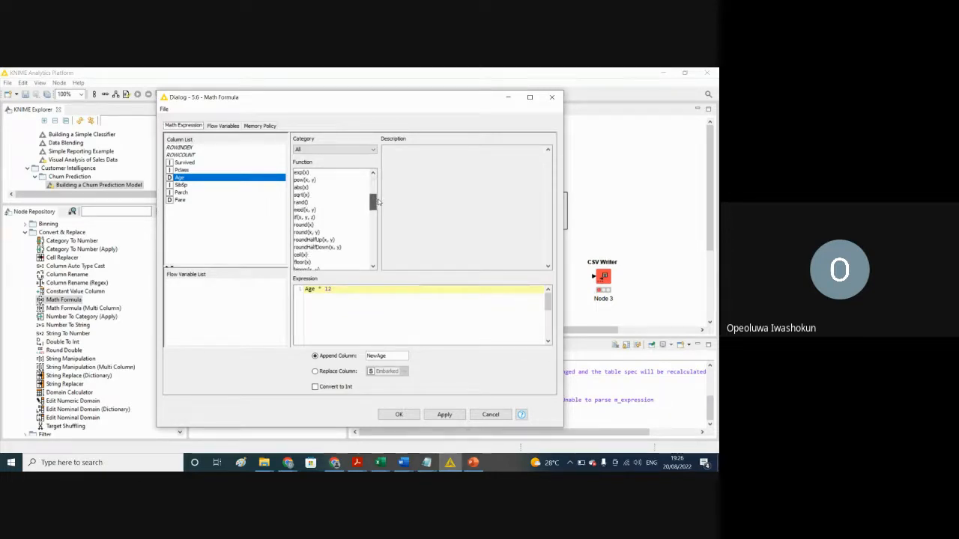
left_click(305, 228)
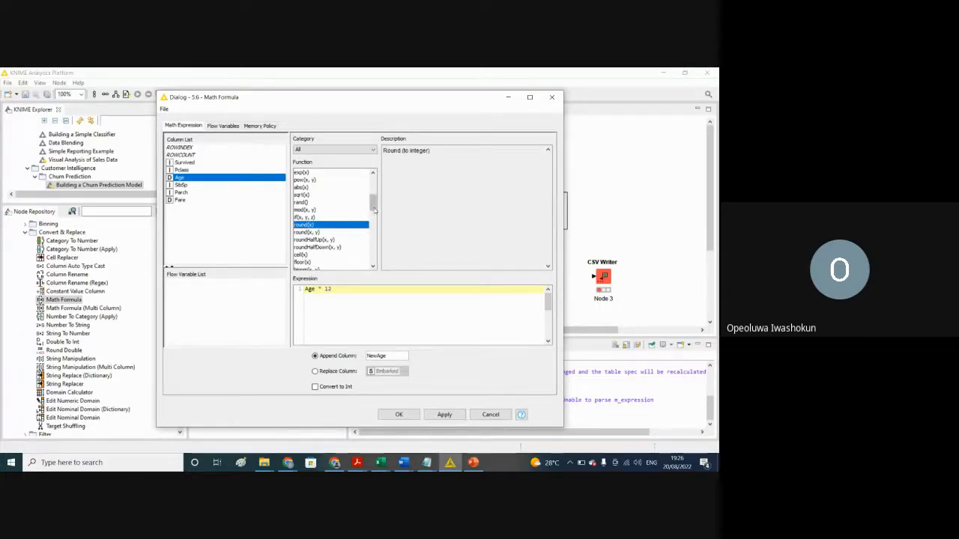
left_click_drag(373, 204, 376, 216)
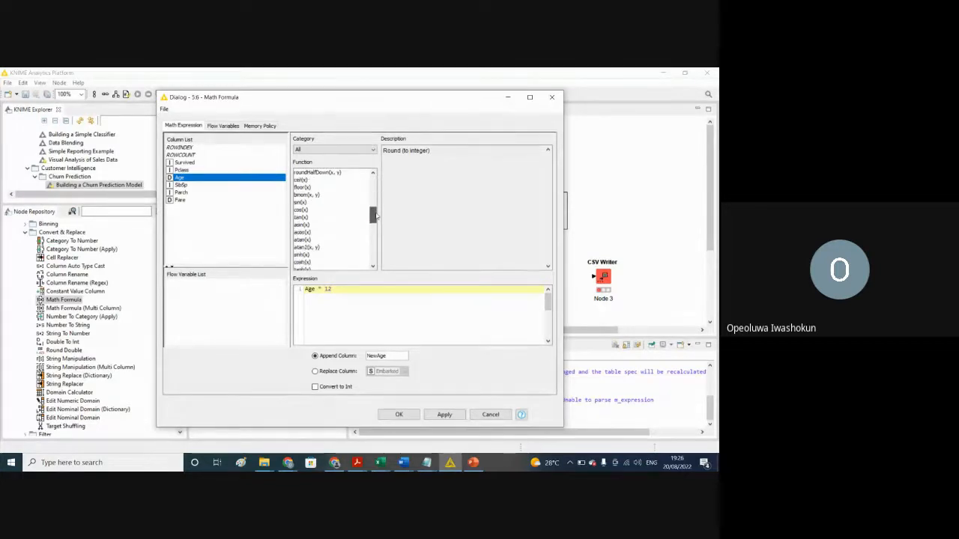
Step: Replace the Math Formula expression with $Age$ * 12, using the Age column reference, and save the node's configuration
double_click(199, 179)
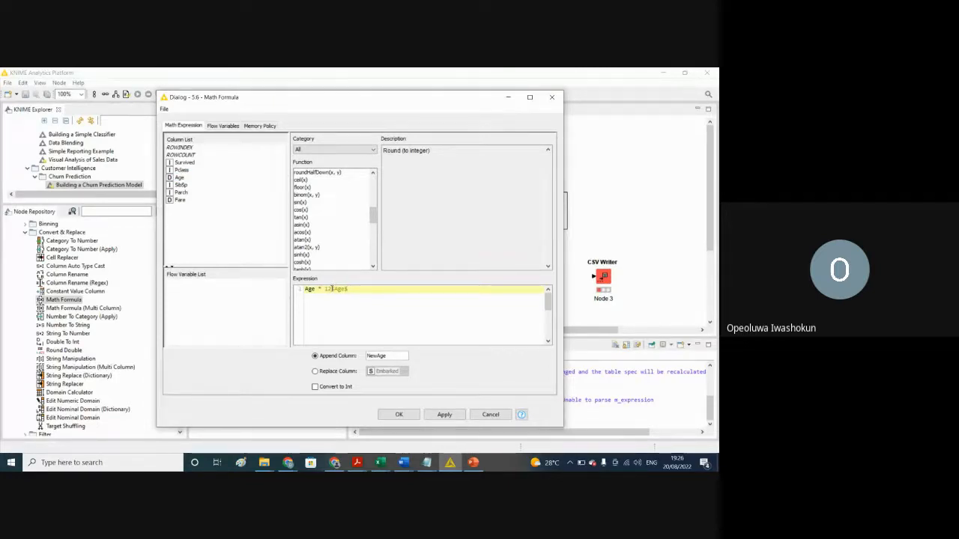
left_click_drag(331, 289, 286, 278)
key("BackSpace")
key("BackSpace")
key("BackSpace")
left_click(179, 179)
double_click(179, 178)
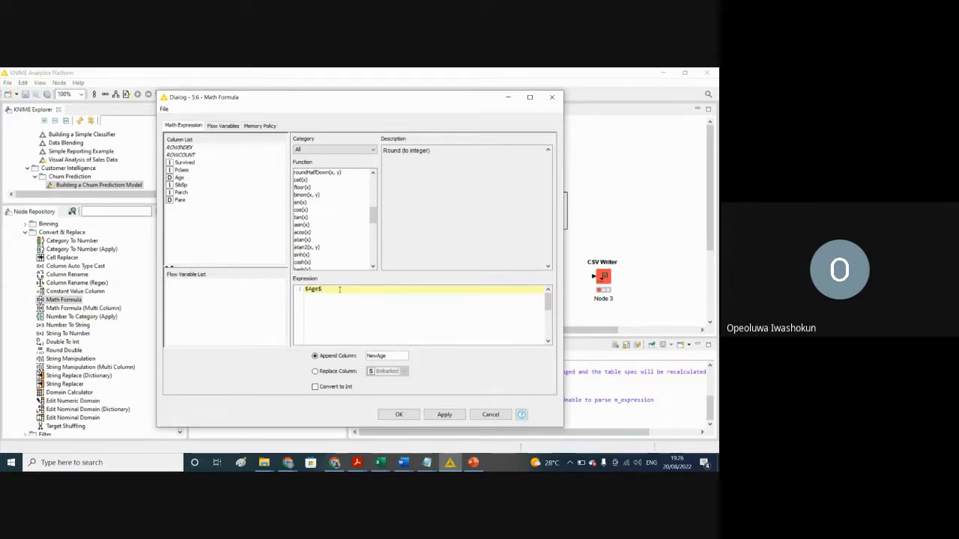
type("^ 1")
type("2")
left_click(449, 415)
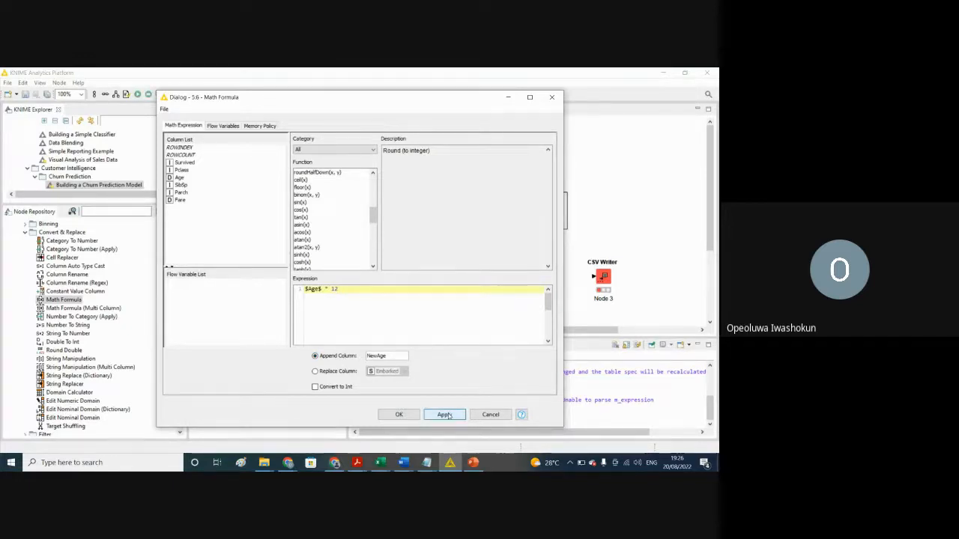
left_click(399, 415)
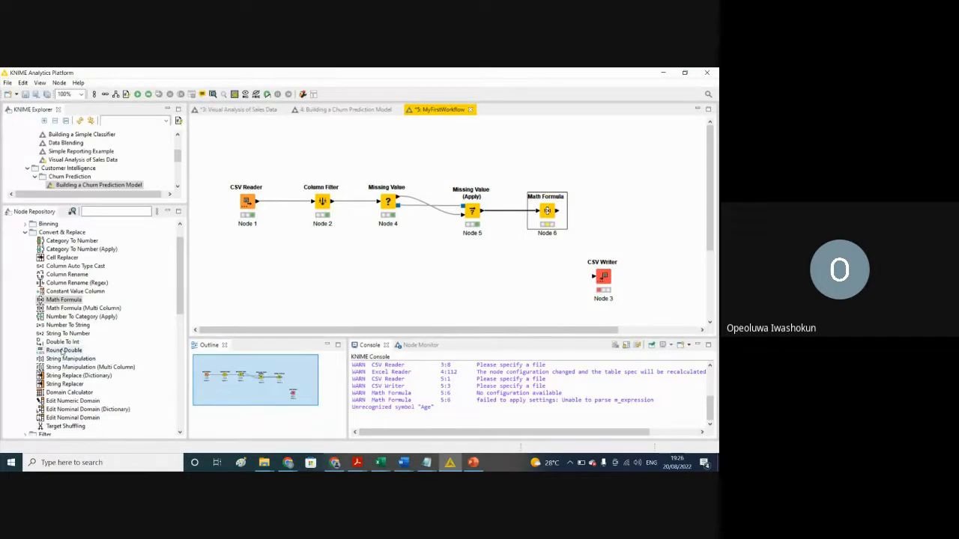
Step: Add a Round Double node after Math Formula and connect the Math Formula output to it
left_click_drag(62, 351, 627, 206)
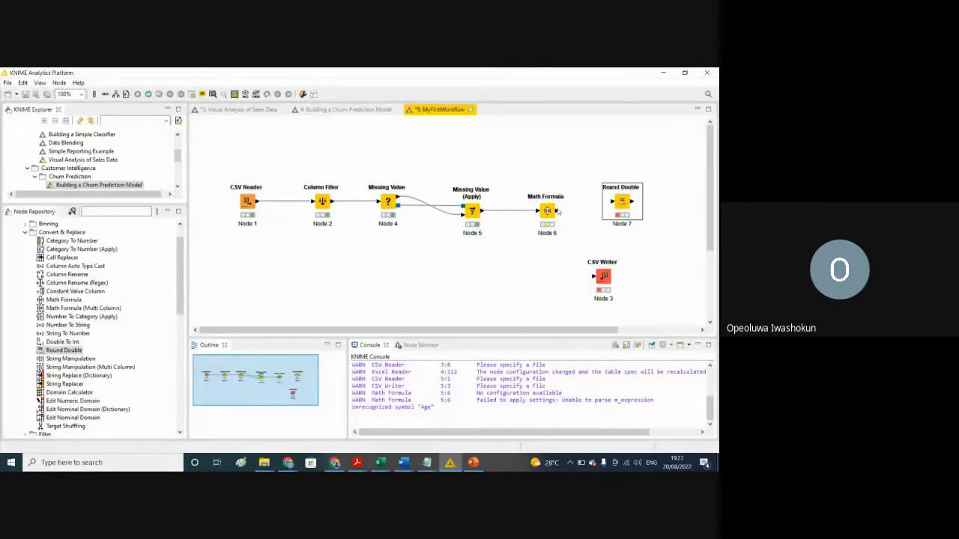
left_click_drag(557, 211, 612, 205)
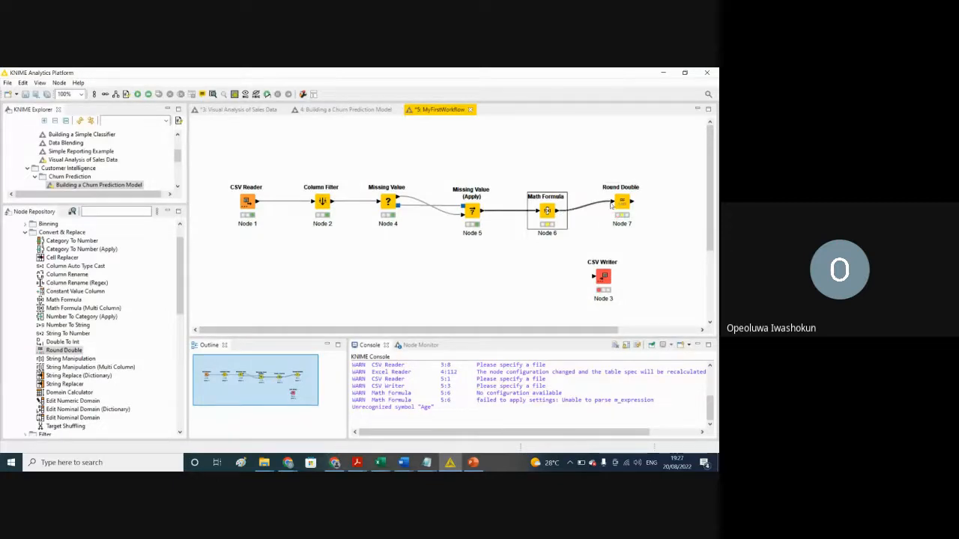
left_click(623, 203)
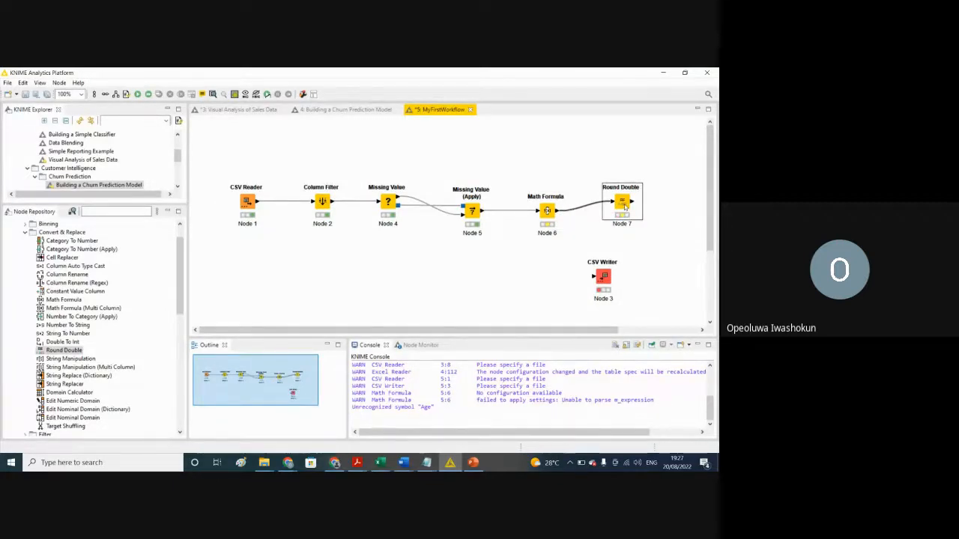
Step: Configure Round Double to exclude NewAge, round the other columns in place without appending new ones, and use precision 0
right_click(621, 206)
left_click(603, 214)
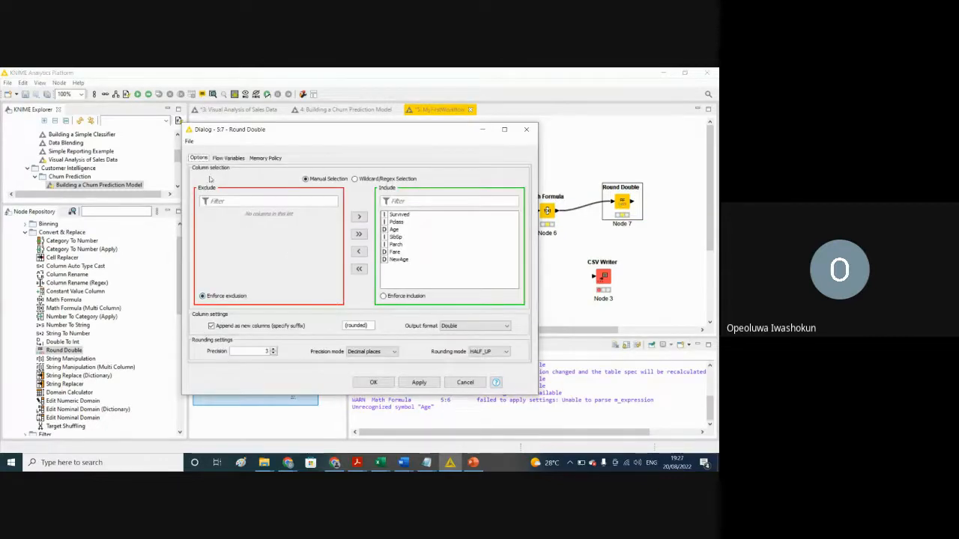
left_click(401, 260)
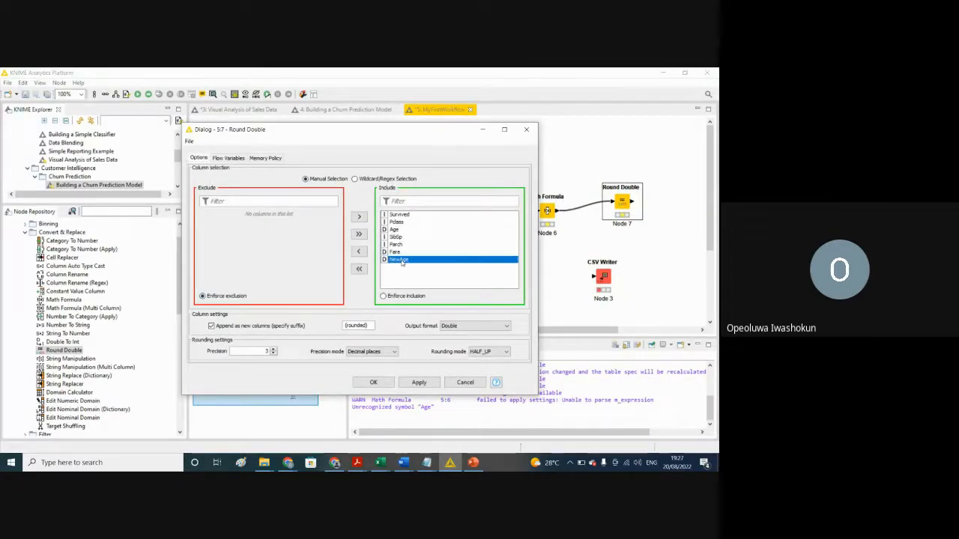
left_click(359, 252)
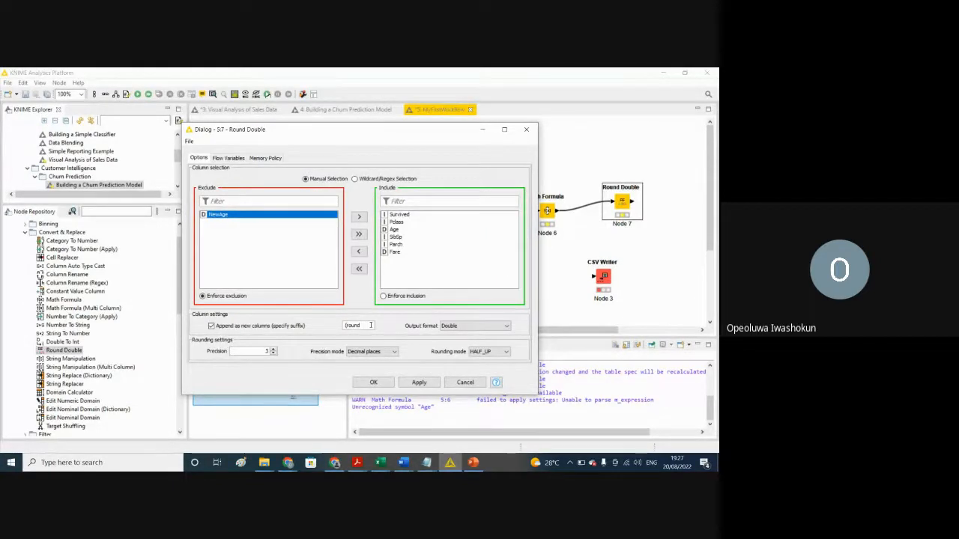
left_click(212, 327)
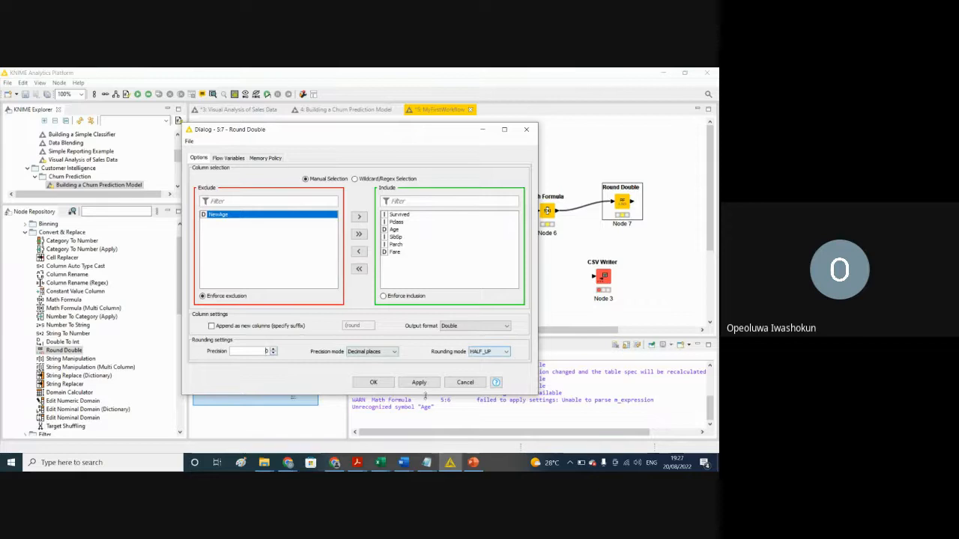
left_click(410, 387)
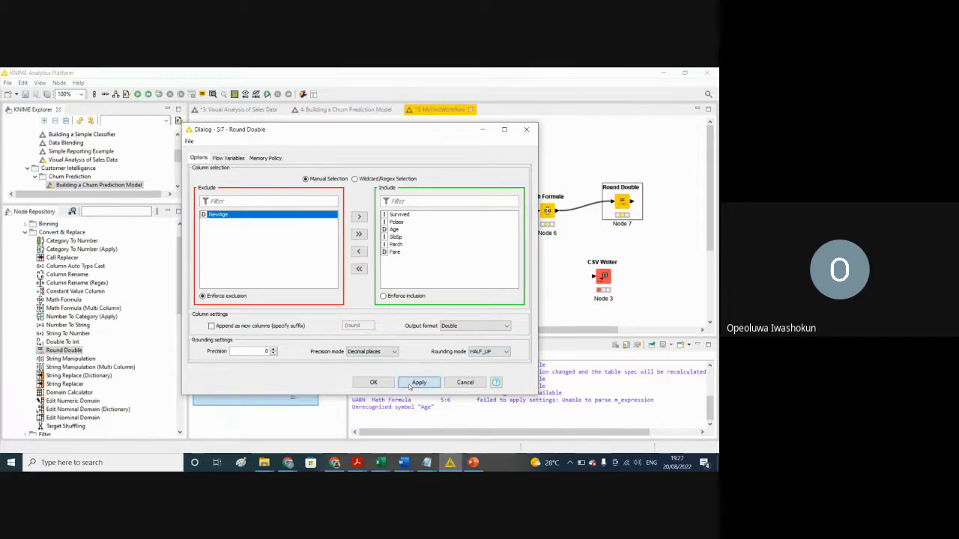
left_click(373, 383)
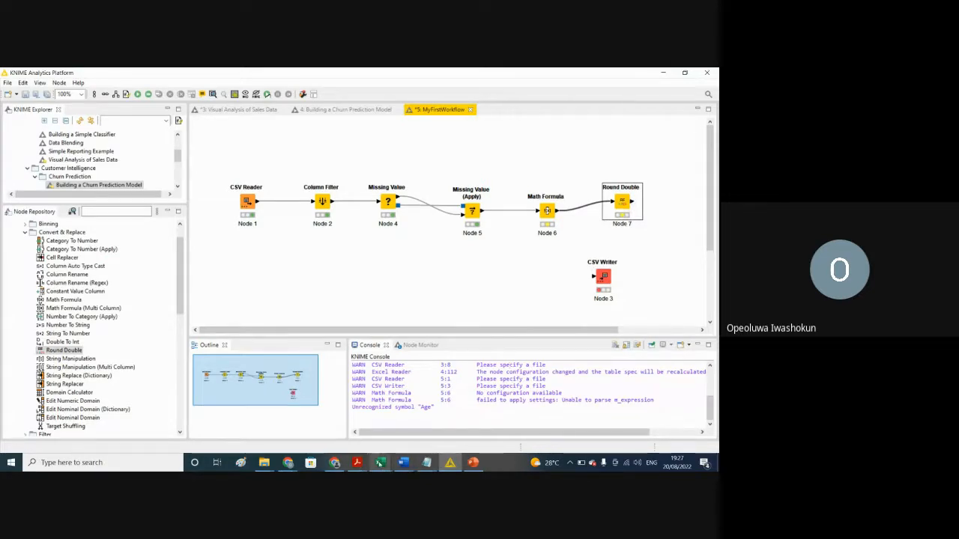
Step: Switch to the Result workbook in Excel to review its columns, and return to KNIME
left_click(381, 463)
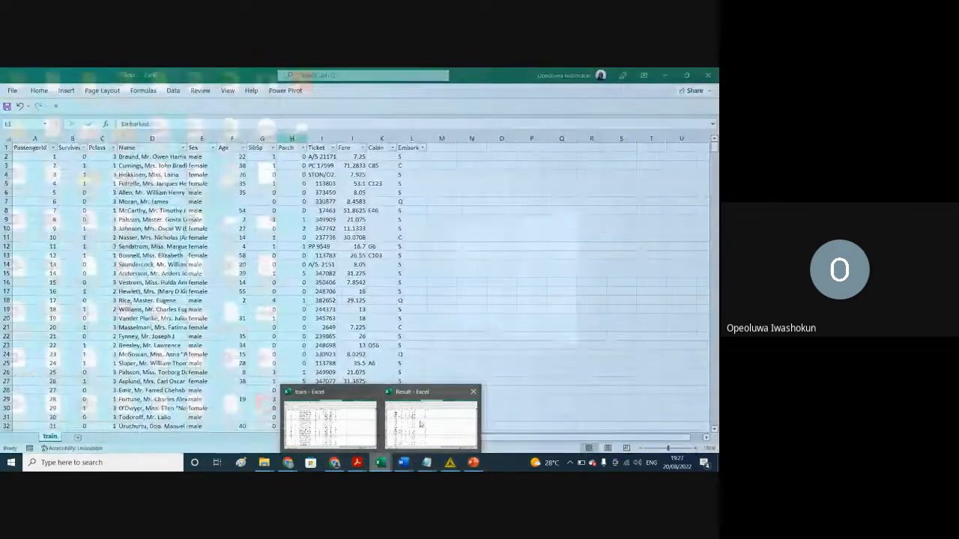
left_click(420, 424)
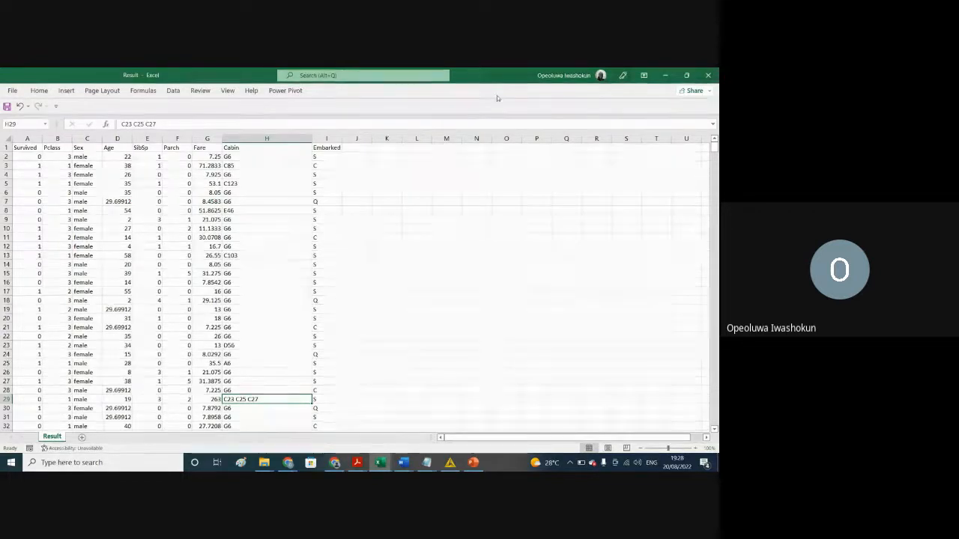
left_click(665, 75)
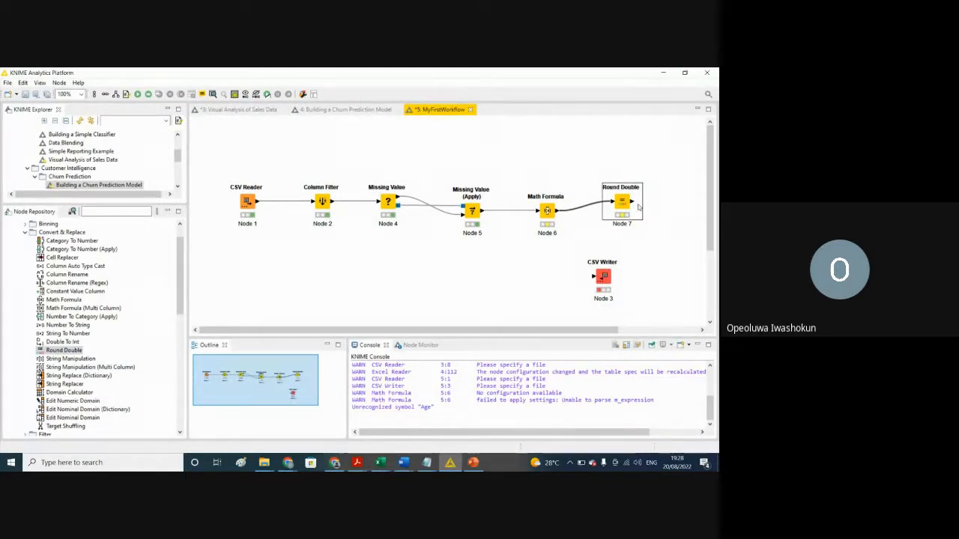
Step: Move the CSV Writer aside, then add a second Round Double node after the first and connect the first one's output to it
left_click_drag(603, 278, 378, 285)
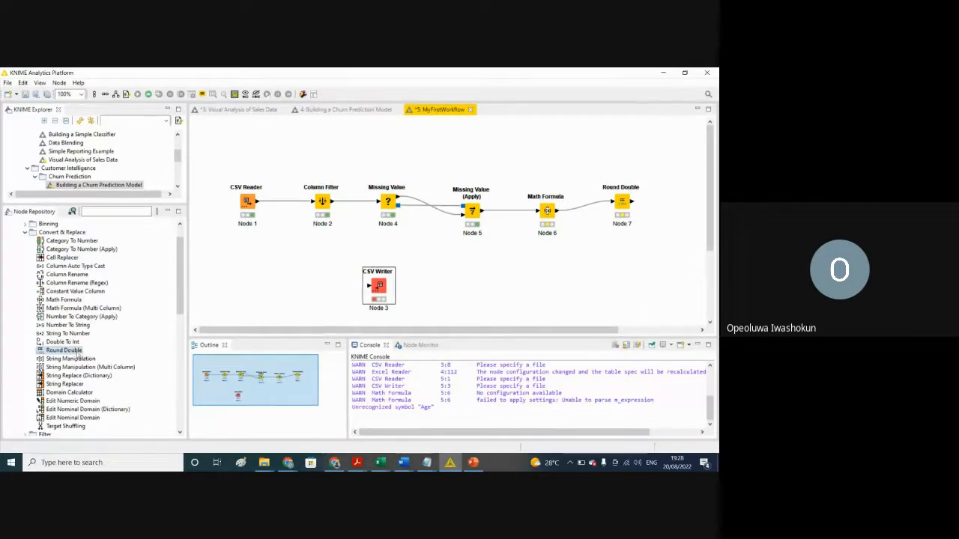
left_click_drag(77, 349, 636, 277)
left_click_drag(631, 200, 620, 279)
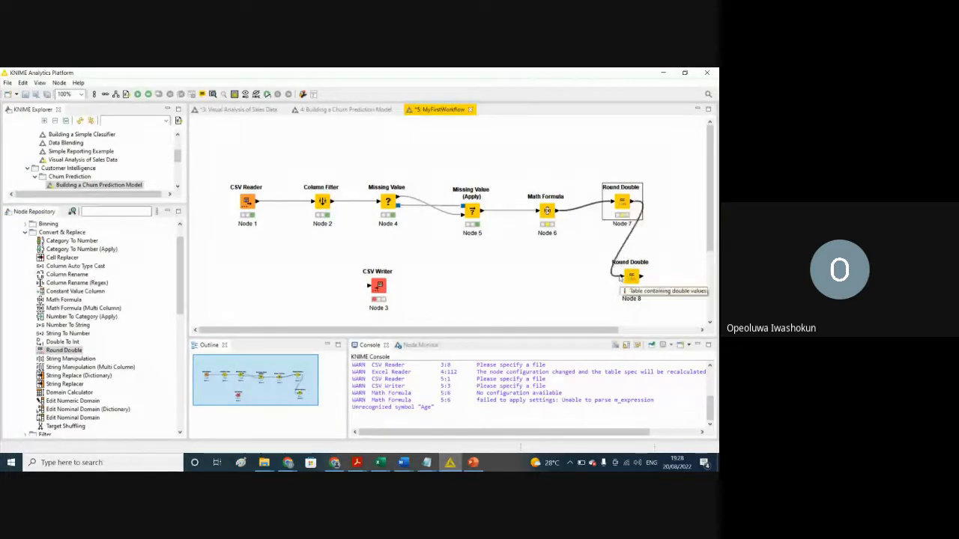
left_click(631, 280)
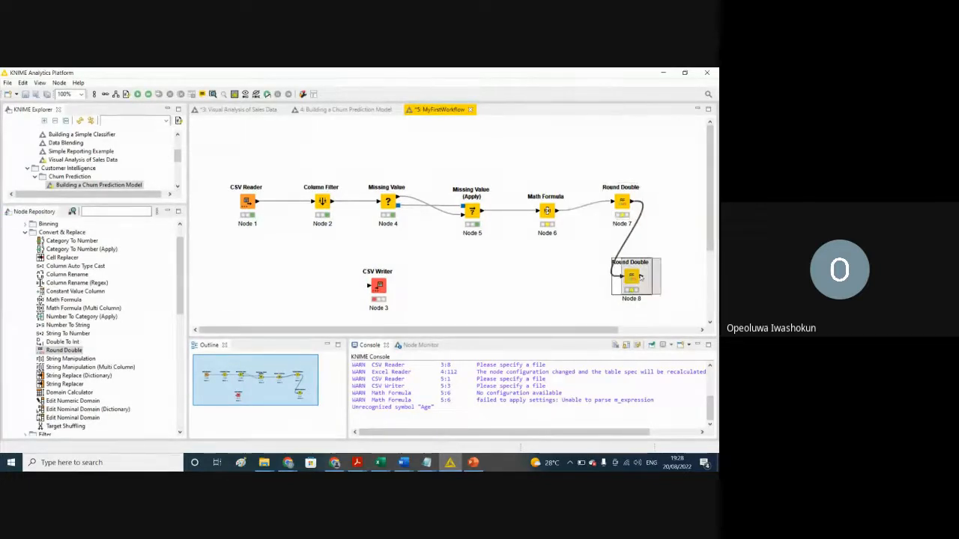
left_click_drag(655, 274, 686, 227)
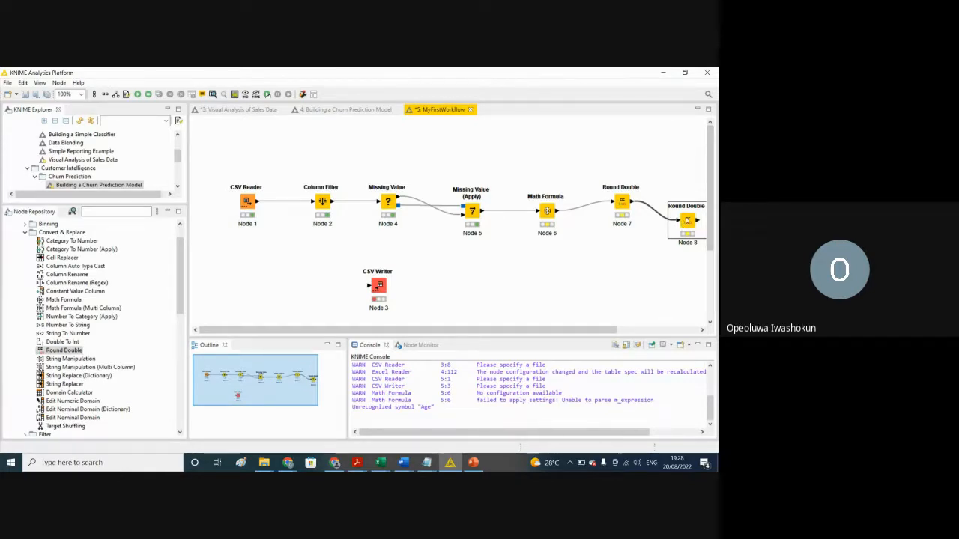
Step: Configure the second Round Double node to exclude only the Fare column, keeping NewAge among the included columns
right_click(687, 220)
left_click(628, 225)
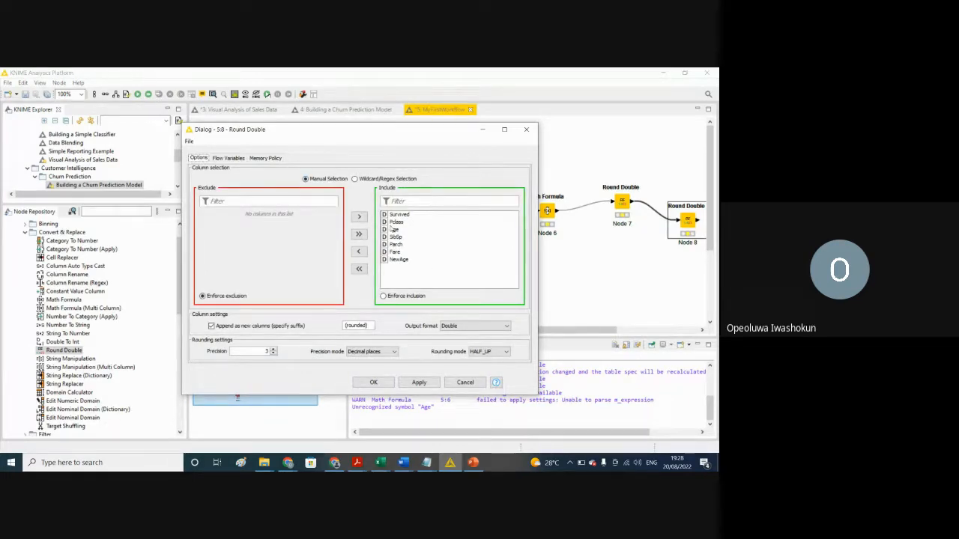
left_click(392, 230)
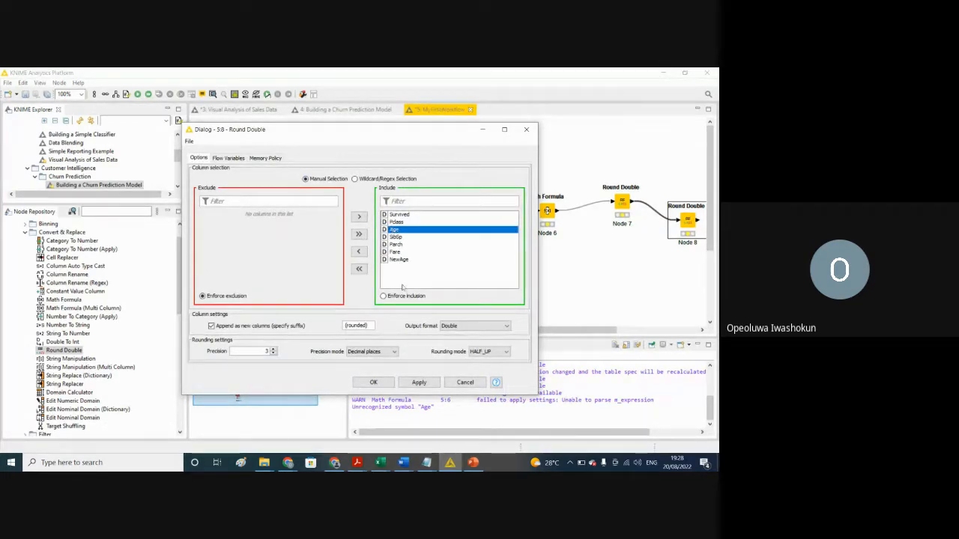
left_click(395, 259)
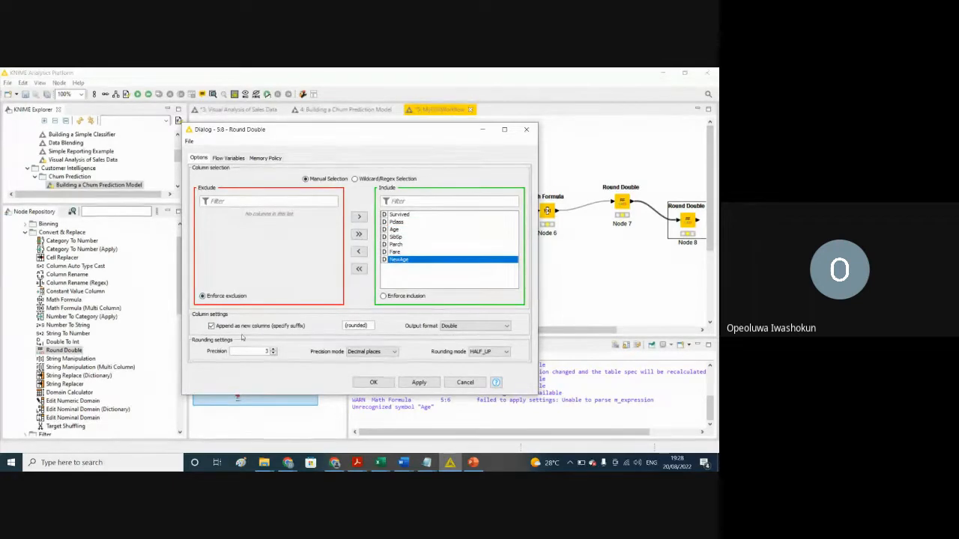
left_click(357, 253)
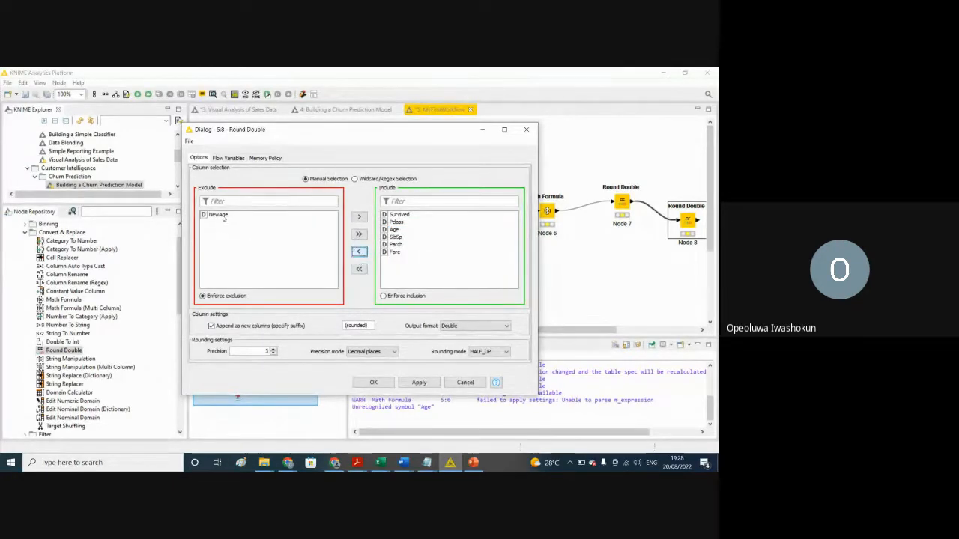
left_click(218, 215)
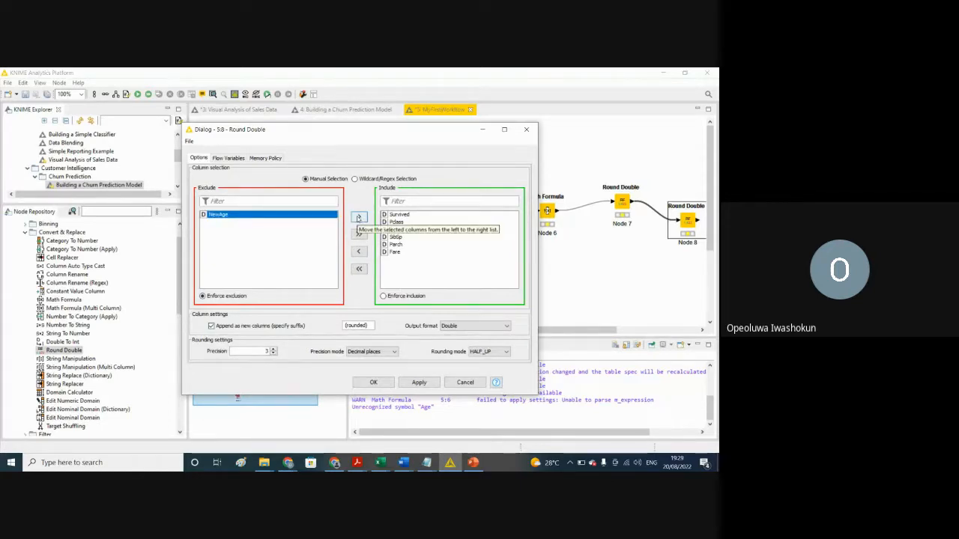
left_click(358, 218)
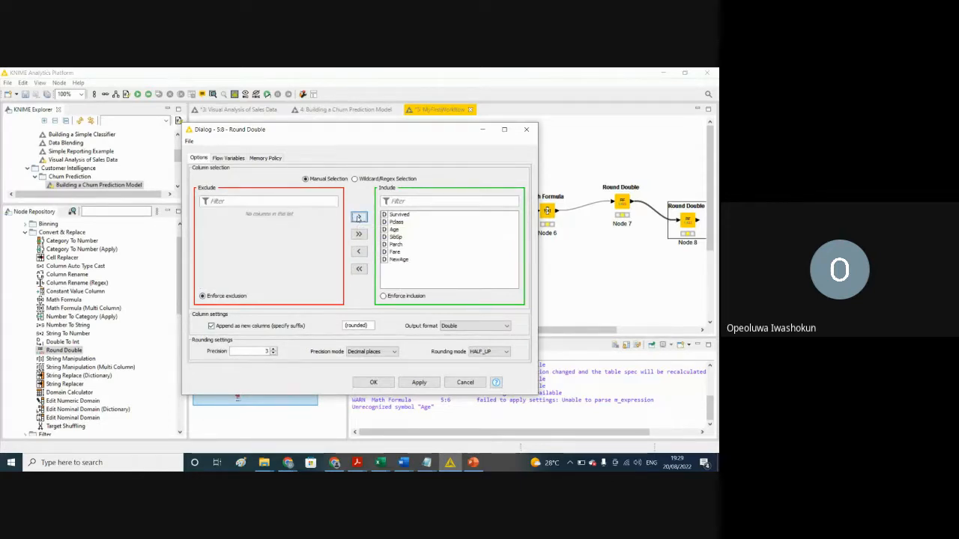
left_click(397, 253)
left_click(358, 252)
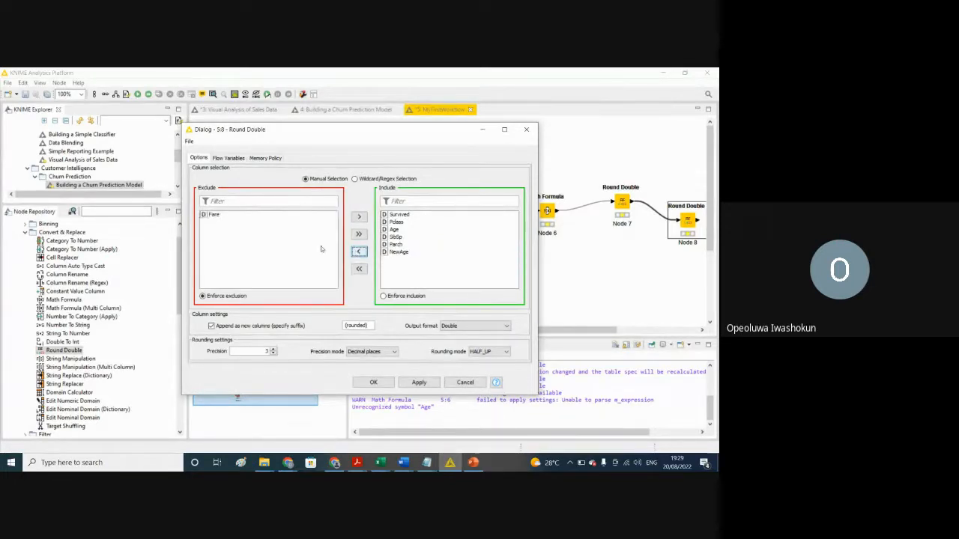
Step: Set the second Round Double's precision to 2 with the Decimal places mode and save its configuration
left_click(274, 354)
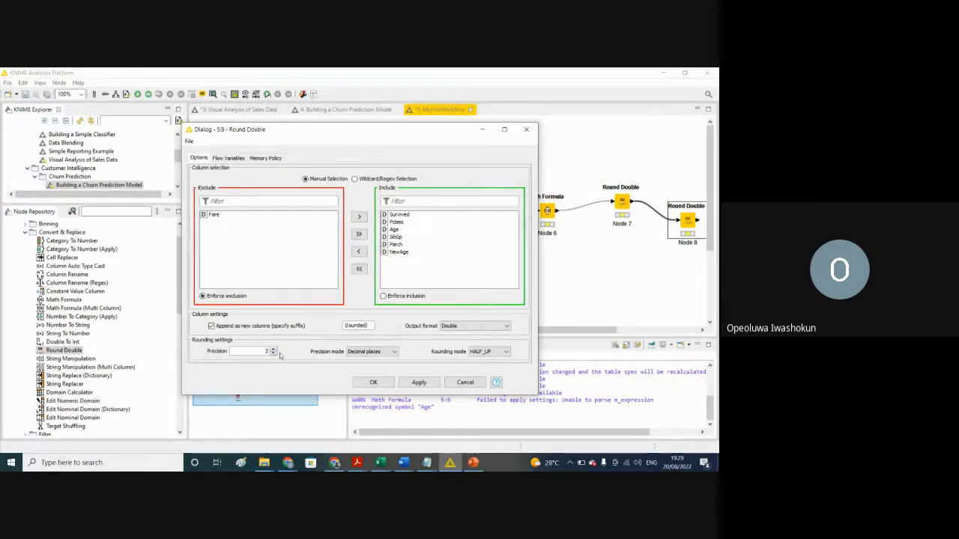
left_click(393, 351)
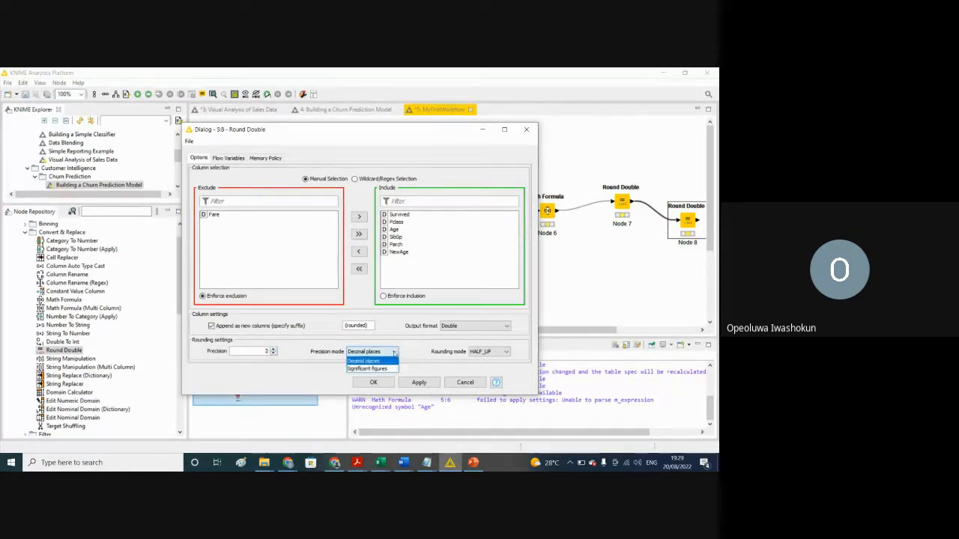
left_click(389, 361)
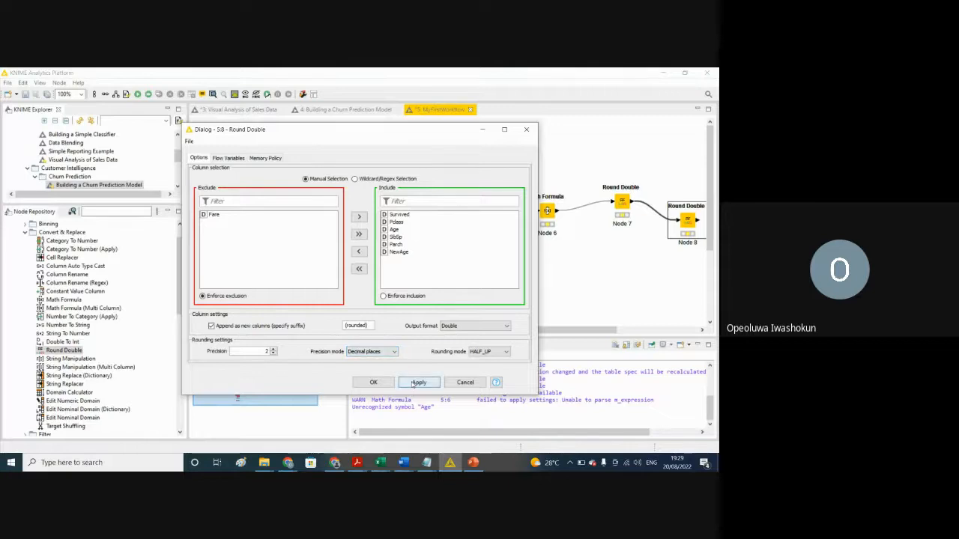
left_click(387, 384)
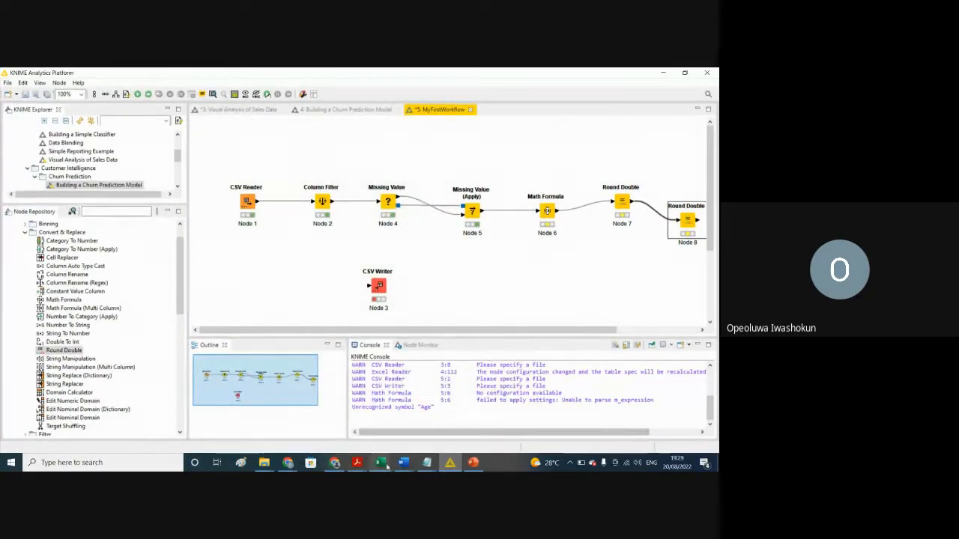
Step: Switch to the Result workbook in Excel to examine the Cabin column and its multi-cabin entry, and return to KNIME
mouse_move(380, 464)
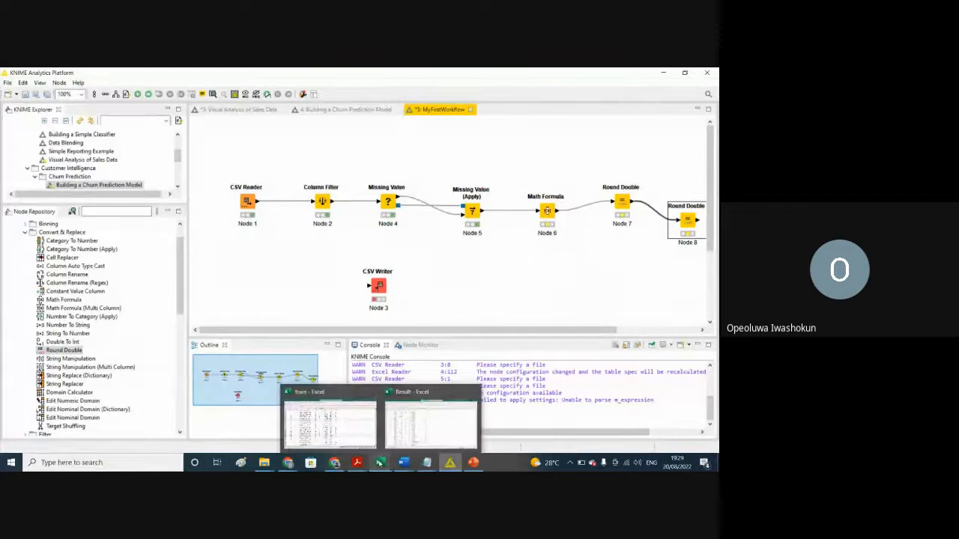
left_click(431, 420)
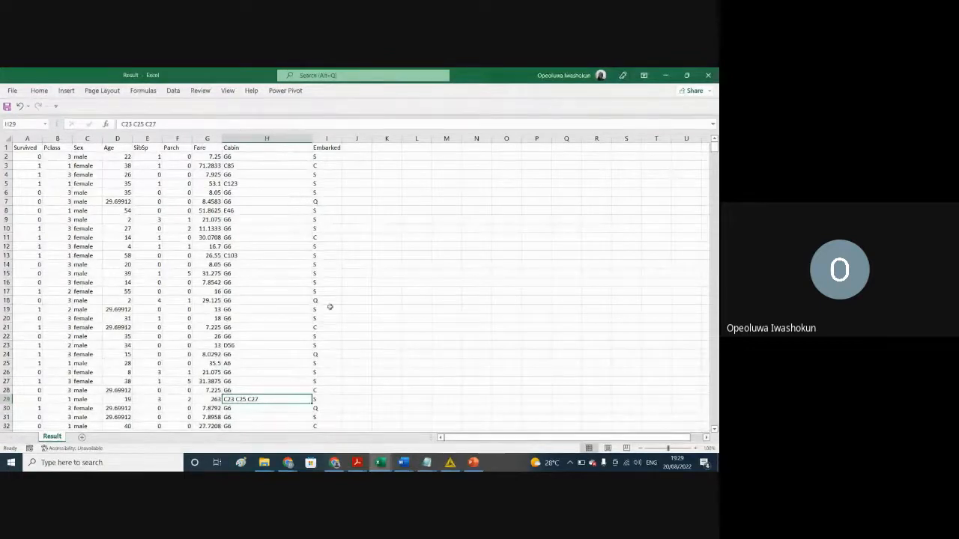
left_click(251, 149)
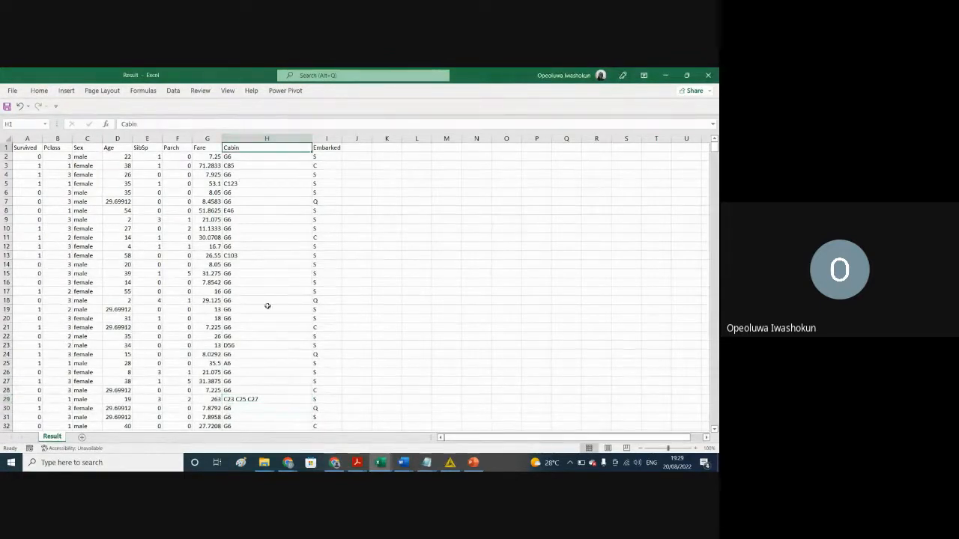
left_click(241, 399)
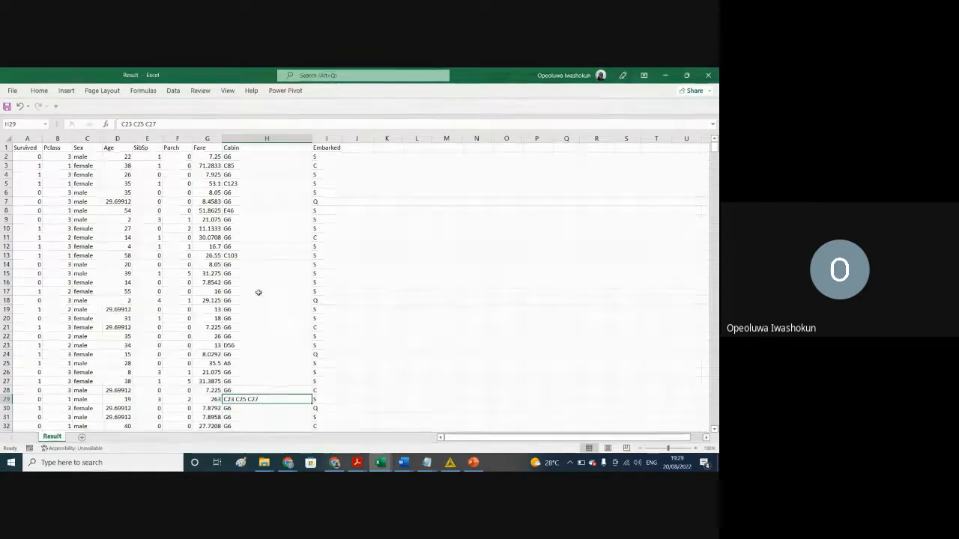
left_click(664, 76)
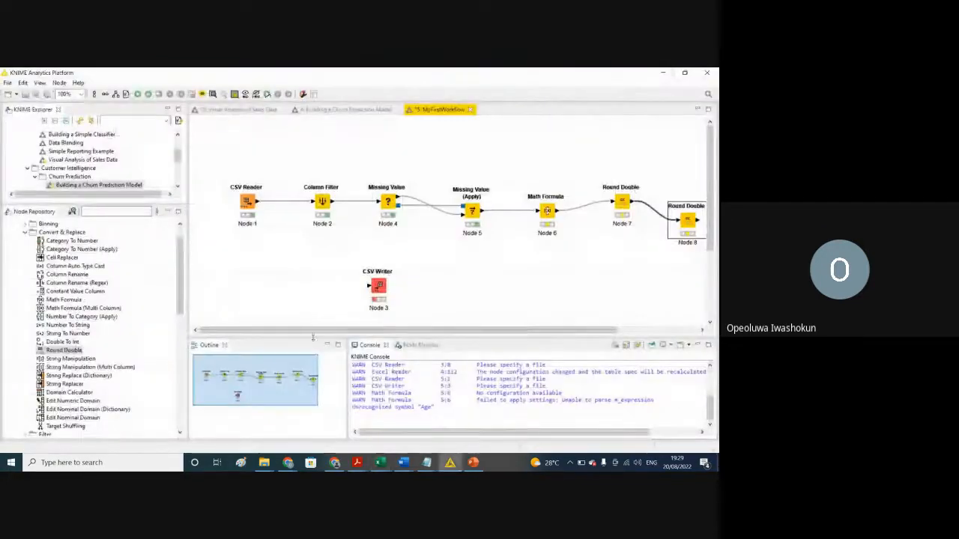
left_click(60, 350)
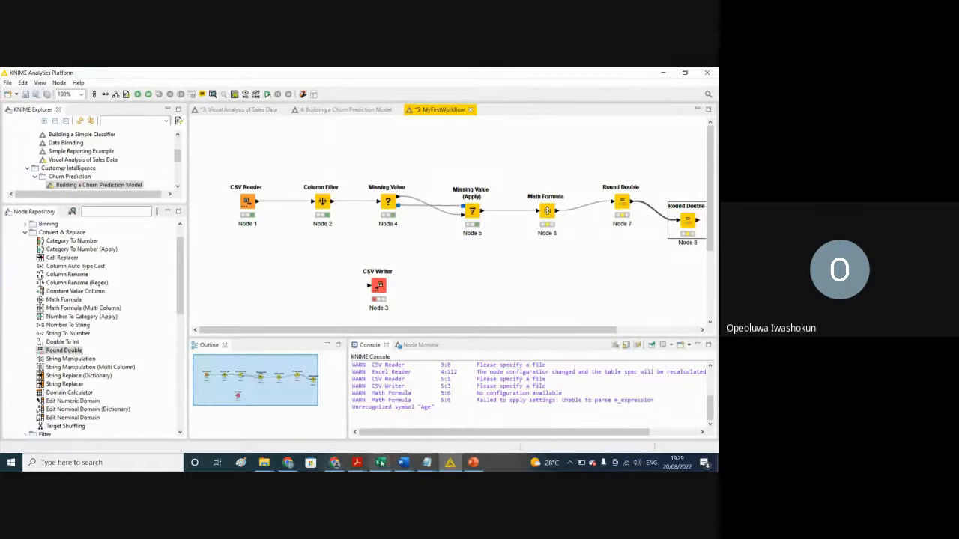
left_click(381, 462)
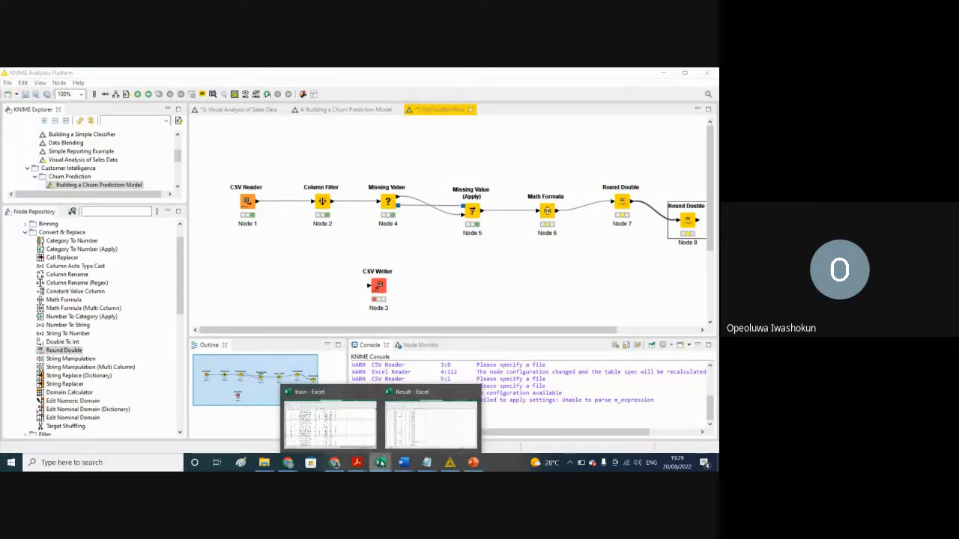
left_click(430, 420)
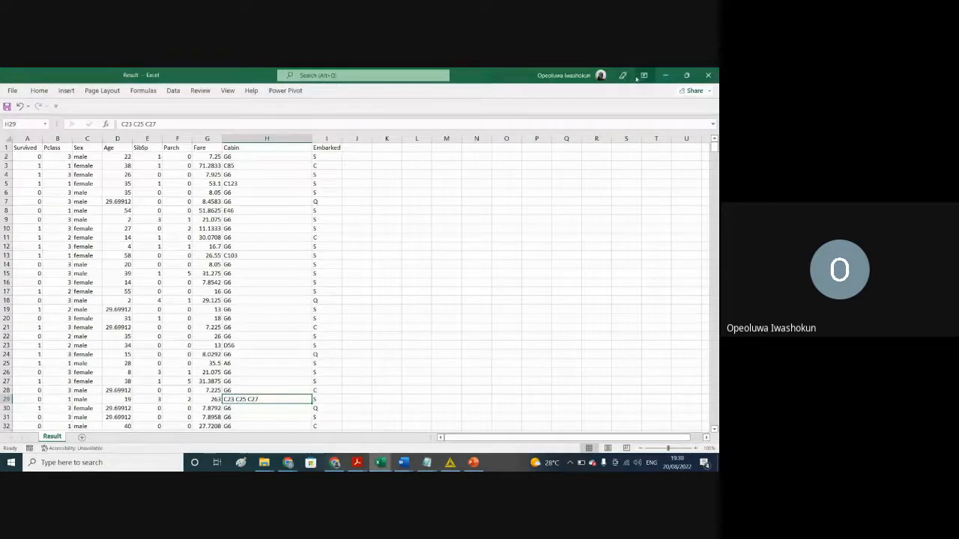
left_click(666, 75)
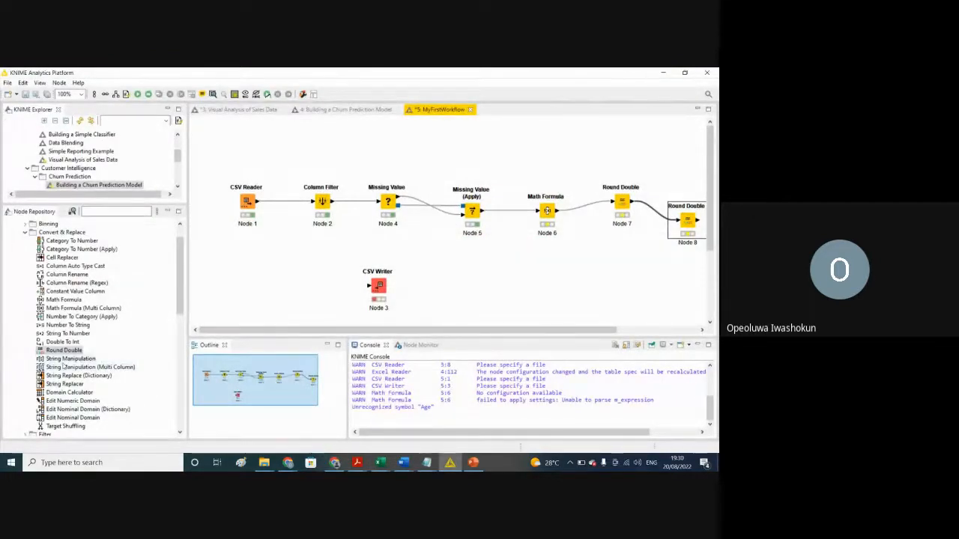
Step: Add a String Manipulation node fed by the second Round Double's output and open its configuration
left_click_drag(75, 360, 599, 278)
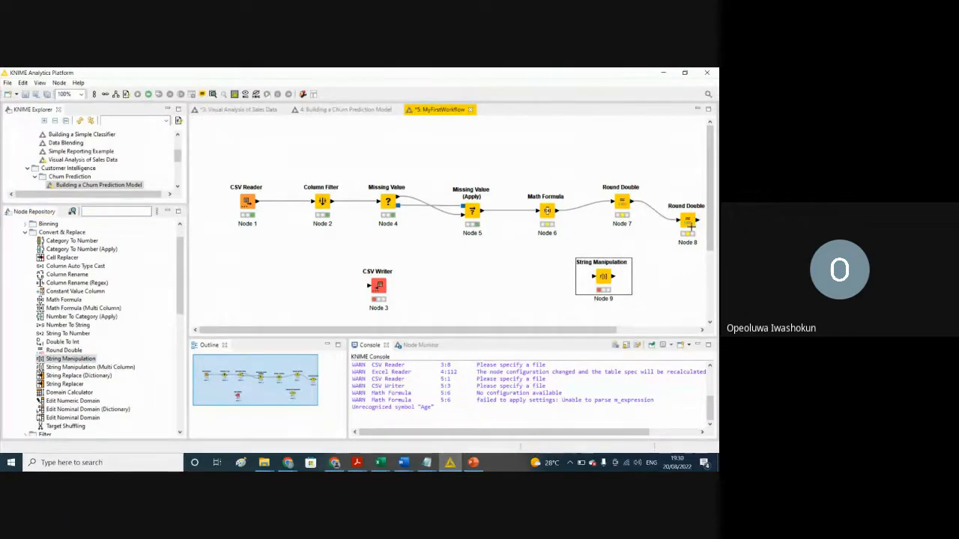
left_click_drag(700, 220, 596, 251)
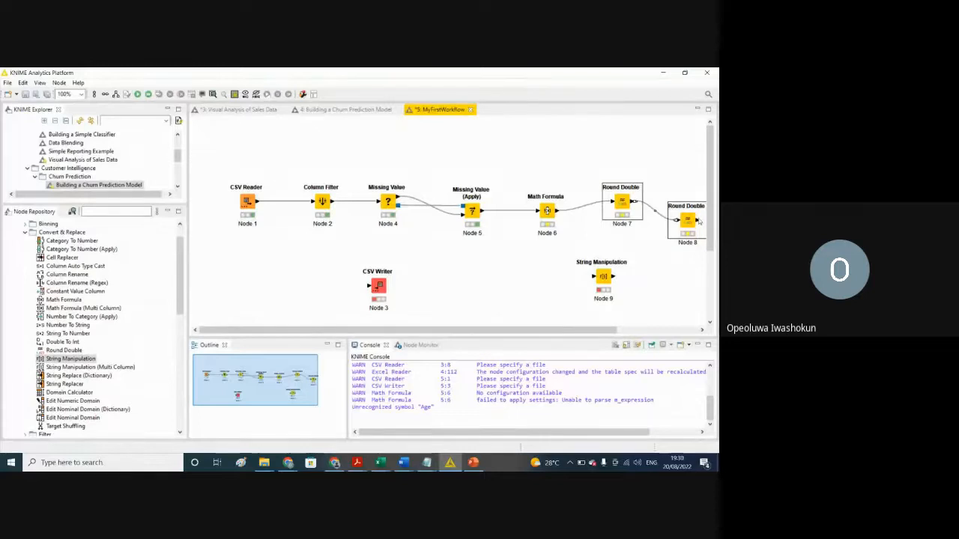
left_click_drag(701, 220, 595, 279)
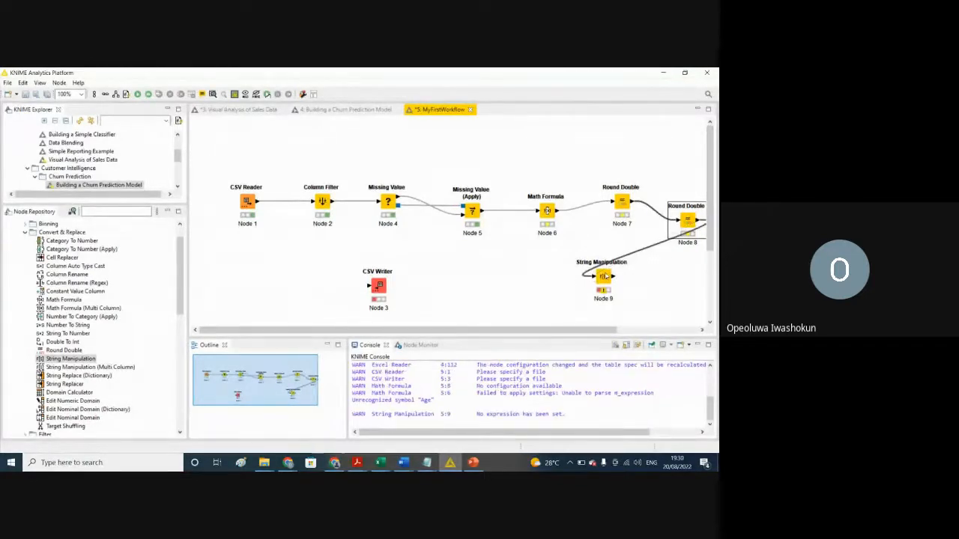
right_click(603, 276)
left_click(587, 239)
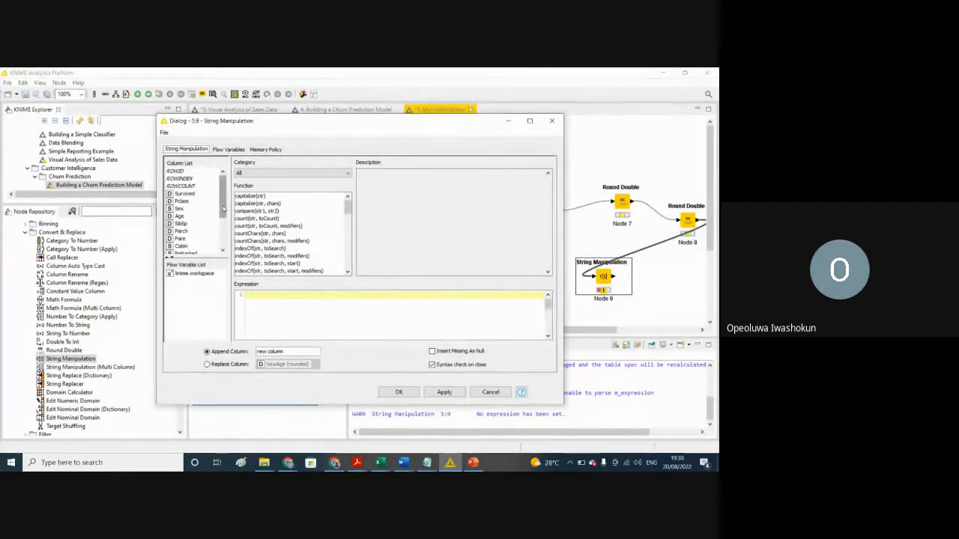
Step: Try to build an expression from the Cabin column and the replace(str, search, replace) function, and clear the expression
left_click(179, 246)
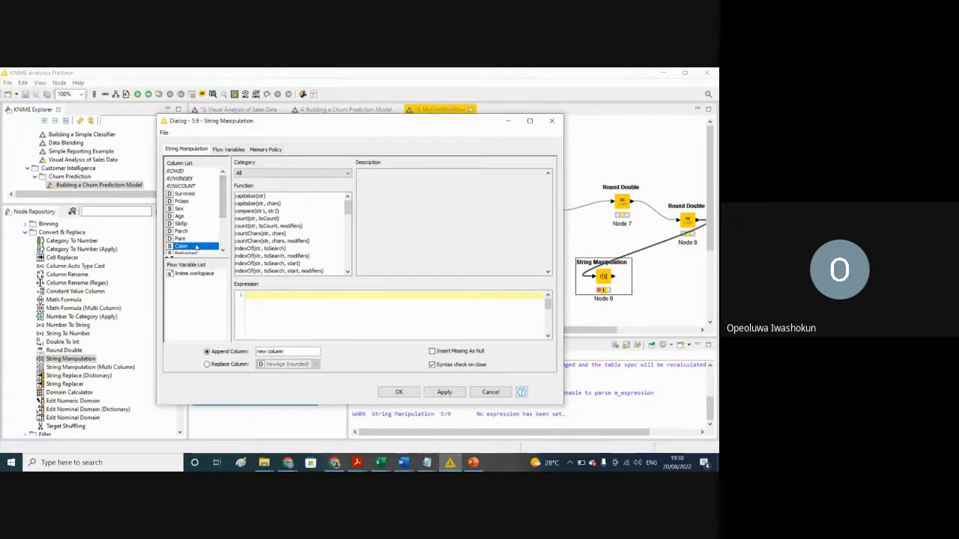
double_click(196, 247)
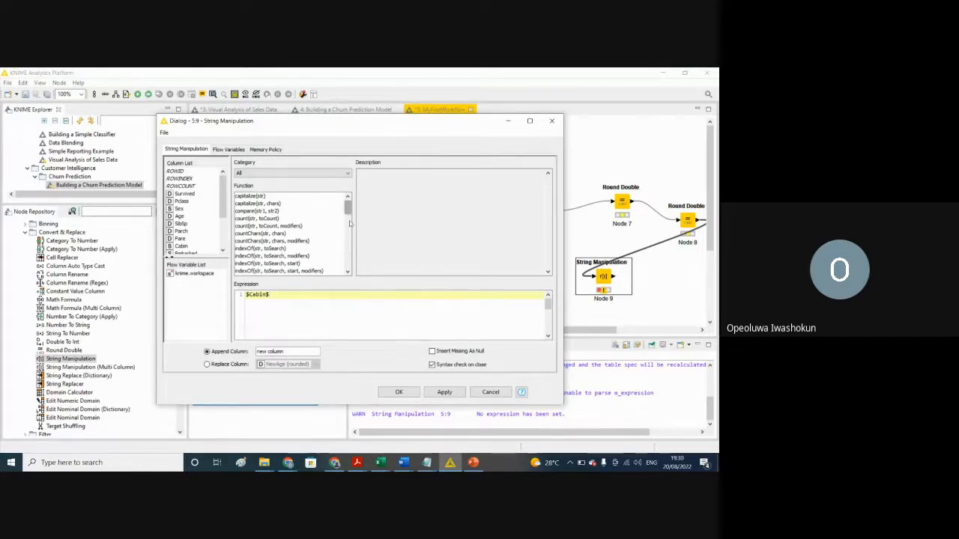
left_click_drag(347, 201, 355, 247)
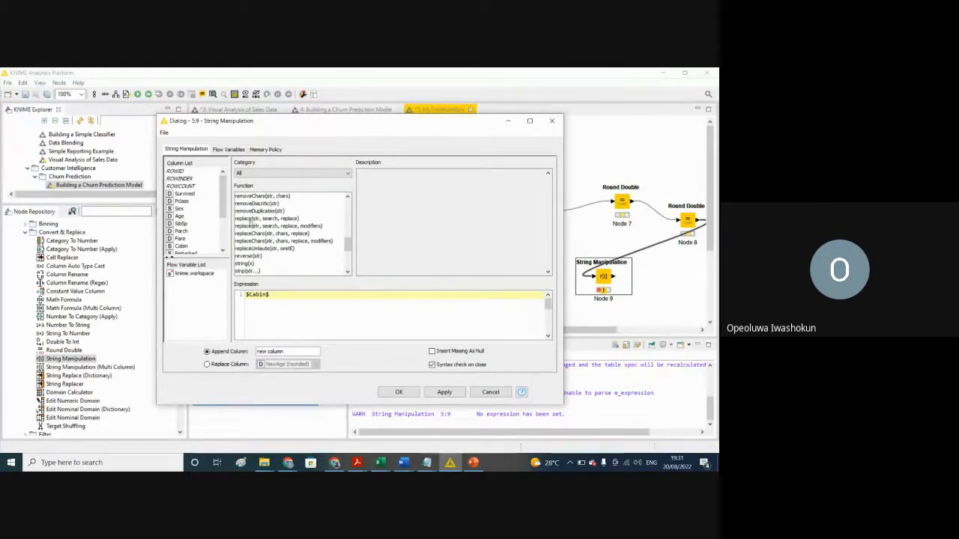
left_click(251, 219)
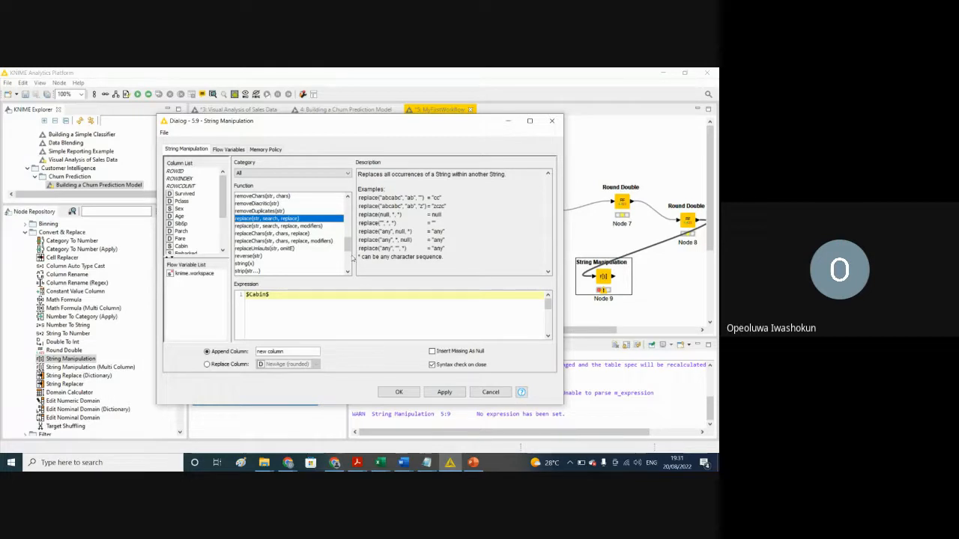
scroll(348, 250, "down", 1)
left_click_drag(347, 251, 348, 240)
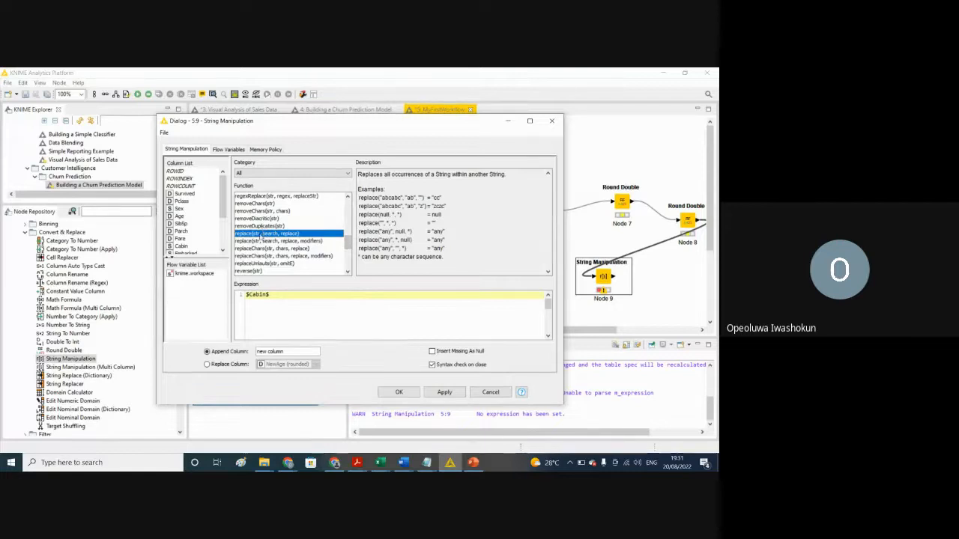
double_click(262, 234)
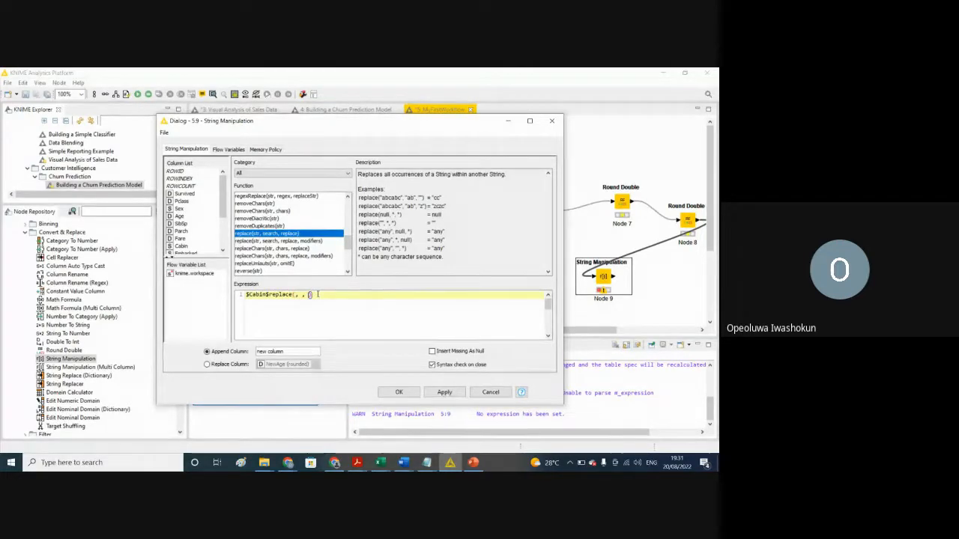
key("ctrl+a")
key("Delete")
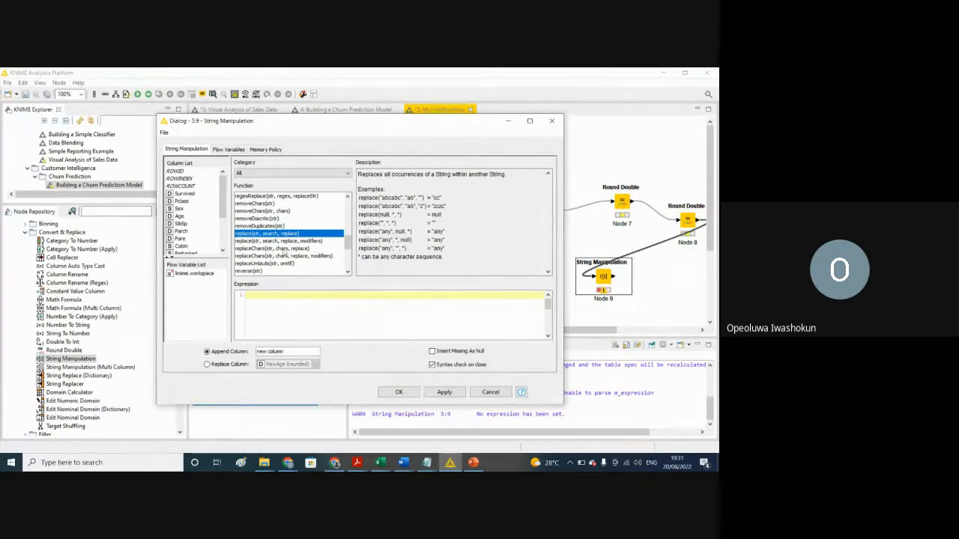
Step: Read the descriptions of the replaceChars(str, chars, replace) and substr(str, start, length) functions
left_click(264, 249)
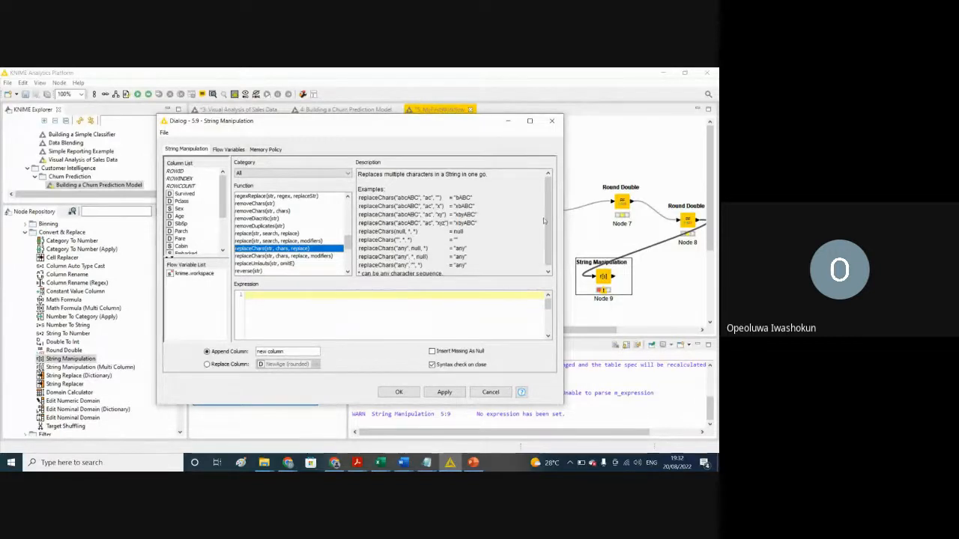
left_click_drag(551, 226, 553, 241)
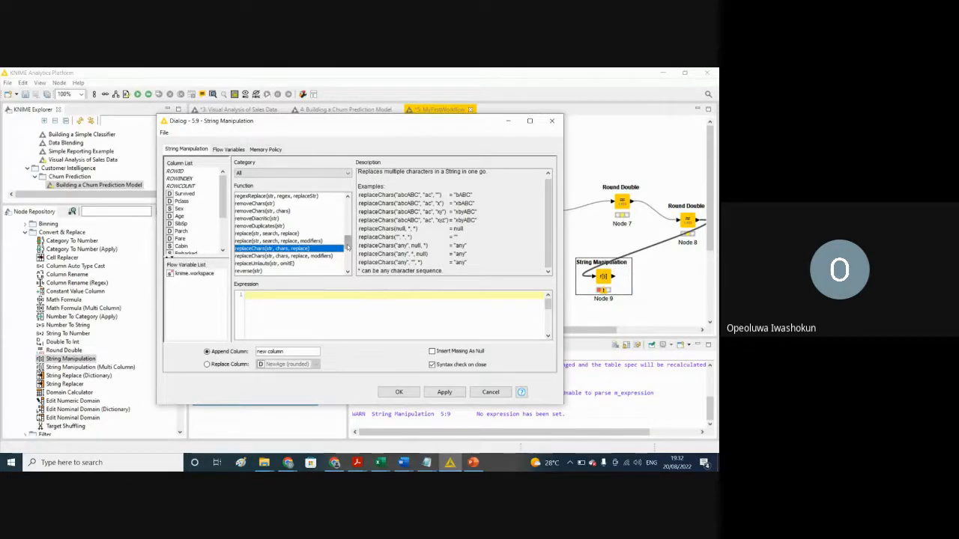
left_click_drag(347, 242, 353, 257)
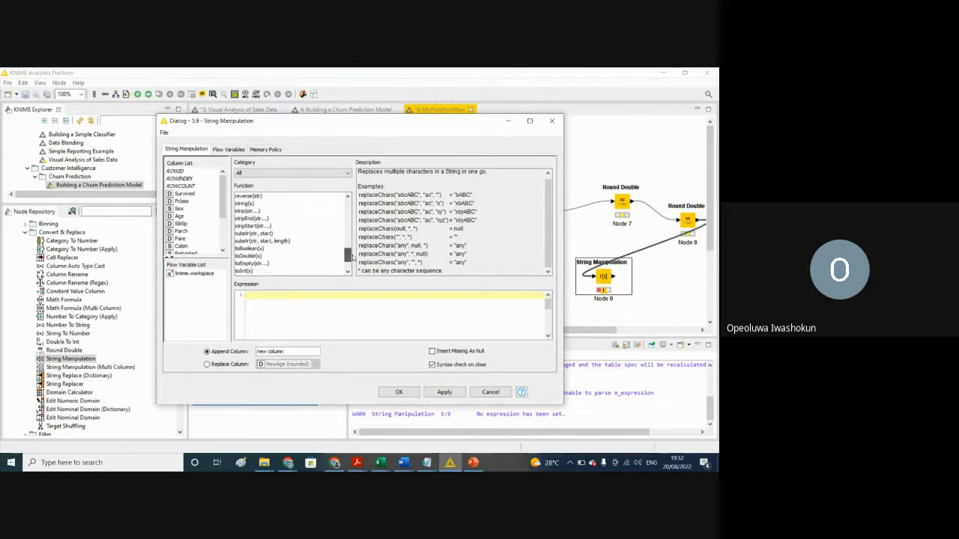
left_click(244, 241)
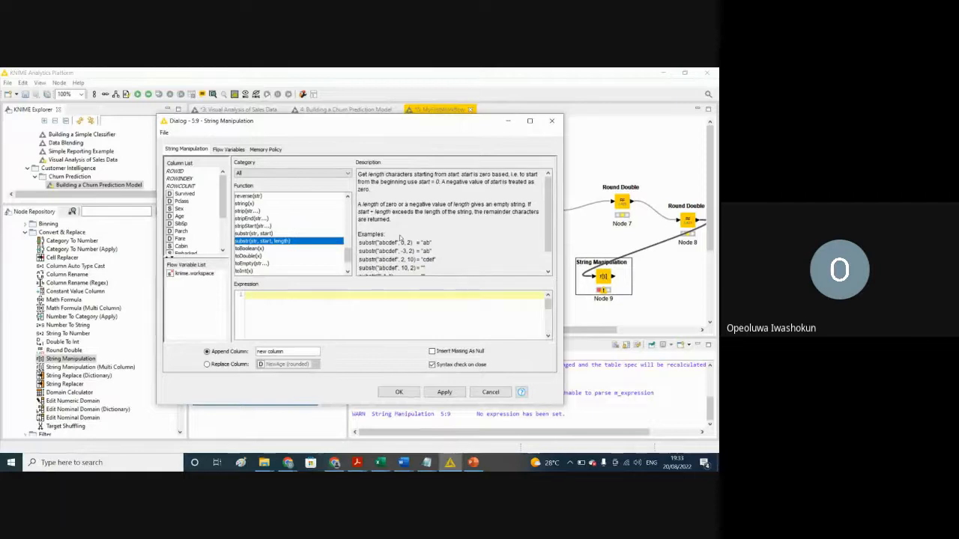
Step: Build the expression substr($Cabin$,0, 4) from the substr(str, start, length) function and the Cabin column
double_click(259, 243)
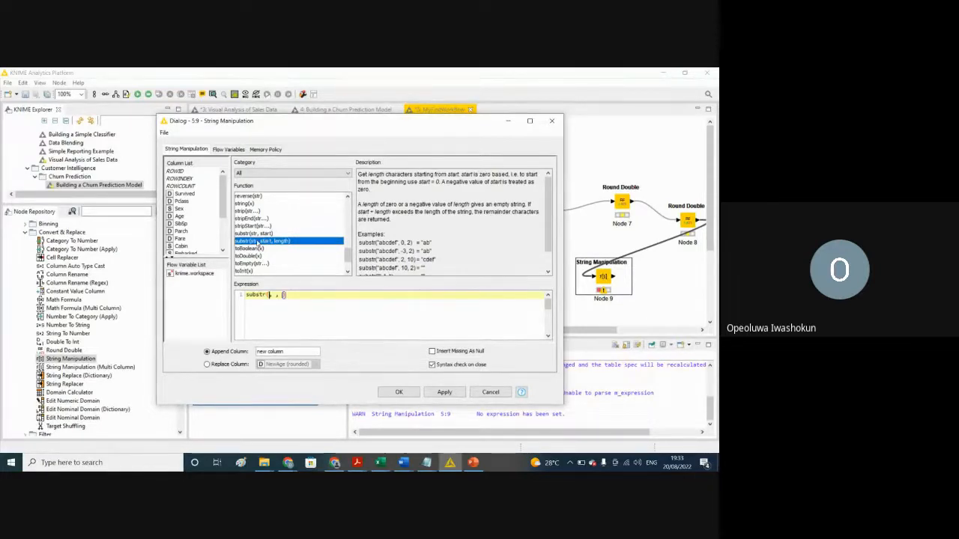
left_click(184, 248)
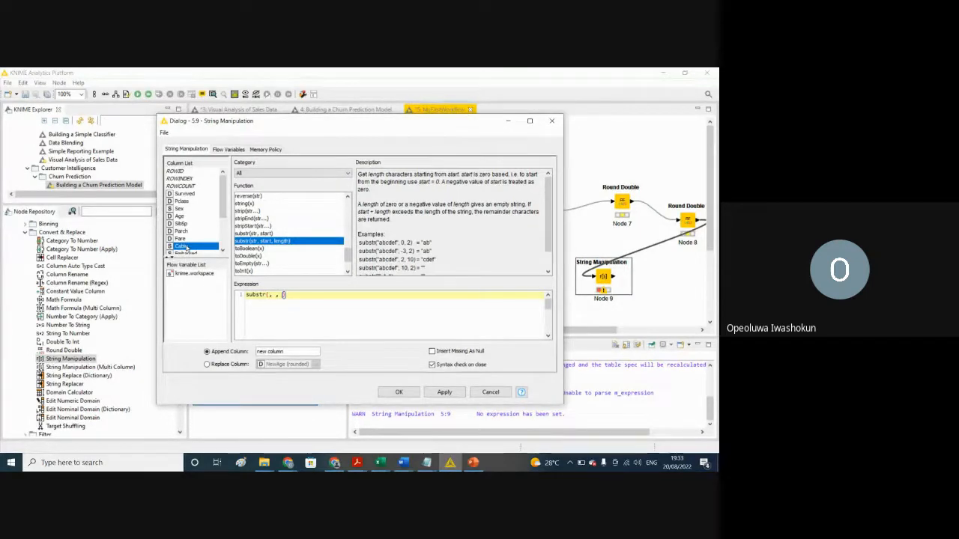
left_click(268, 300)
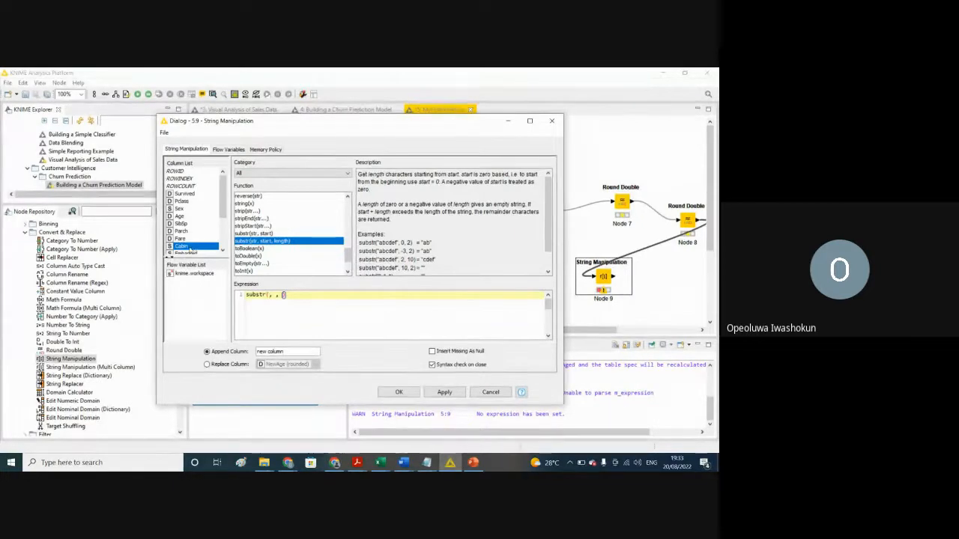
double_click(190, 249)
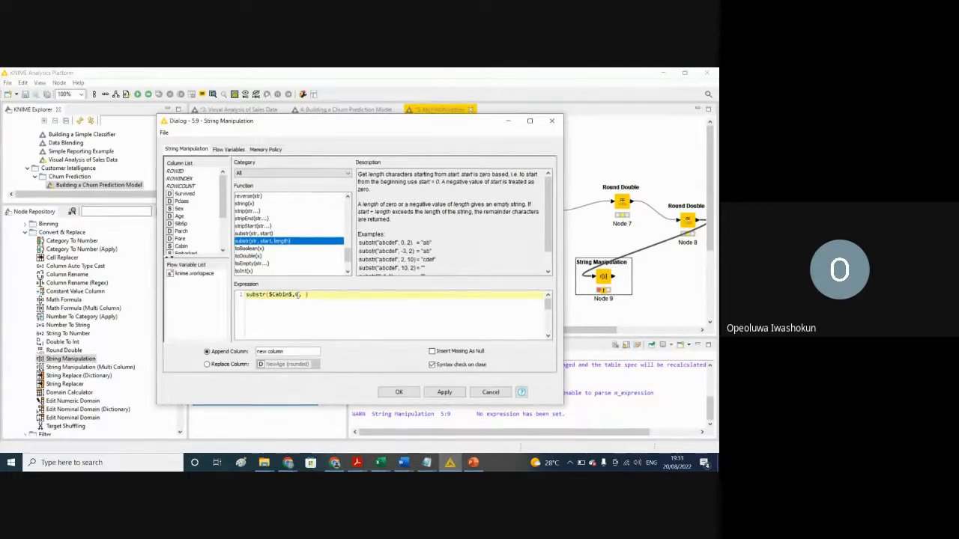
type(", 4")
left_click(325, 325)
Step: Name the appended column newCabin and accept the String Manipulation configuration
left_click(288, 351)
left_click_drag(289, 352, 244, 352)
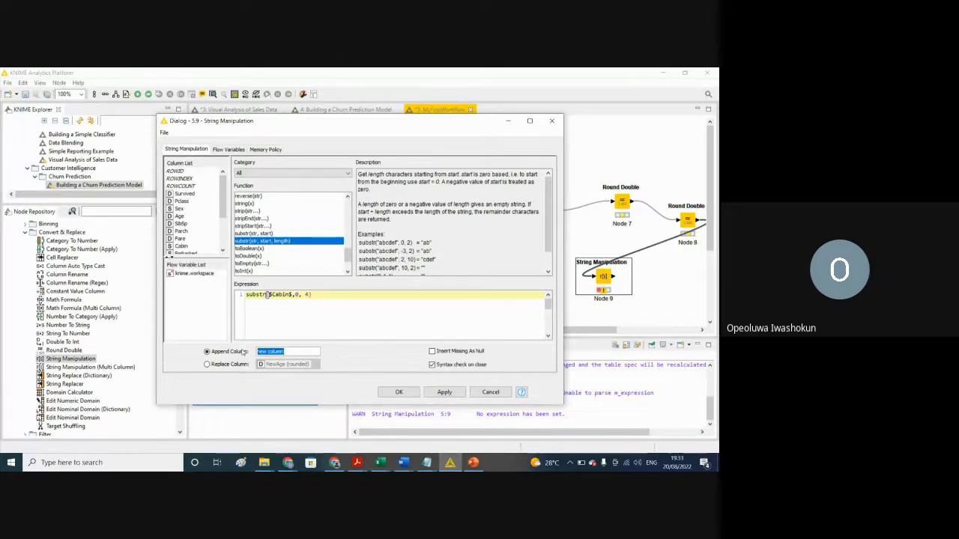
type("newC")
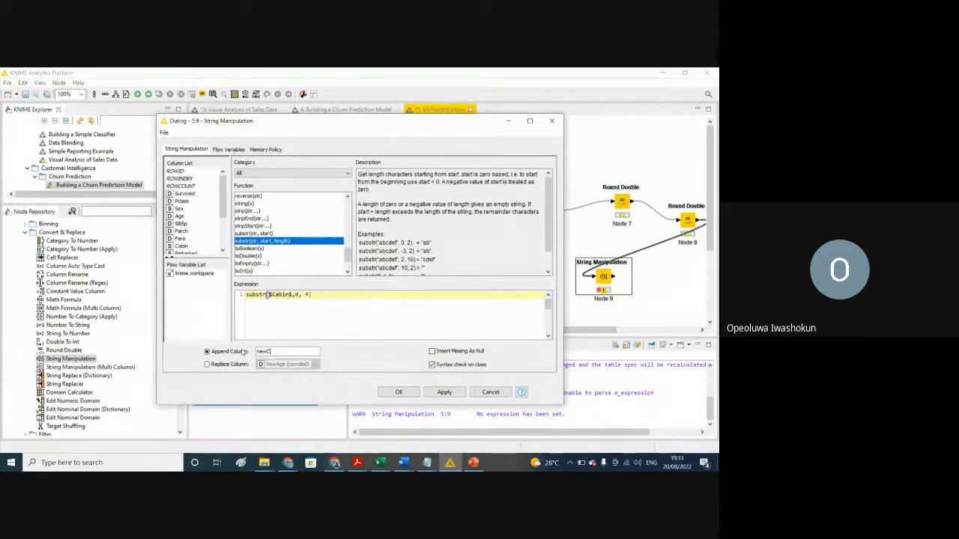
type("abin")
left_click(394, 392)
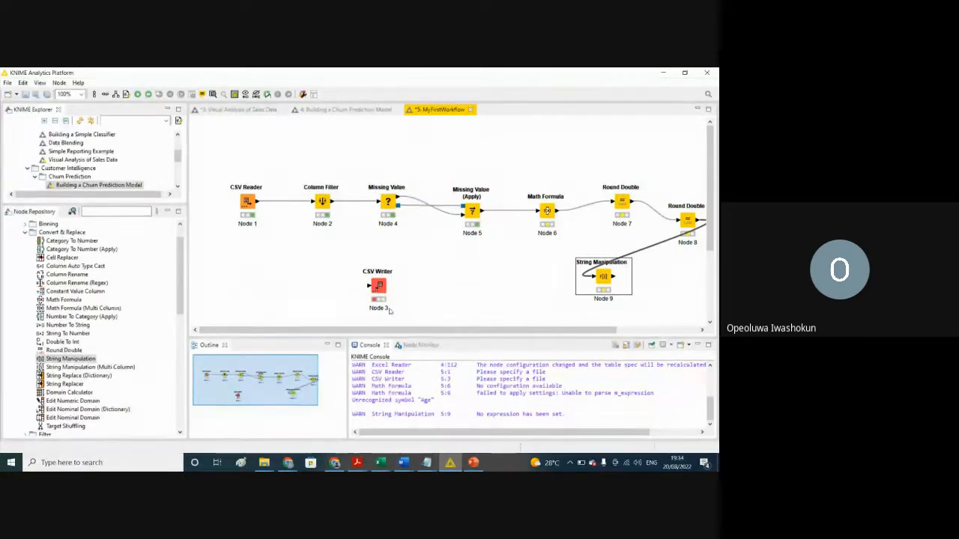
Step: Move the CSV Writer closer to the String Manipulation node and add a File System Connection port to it
left_click_drag(380, 288, 491, 278)
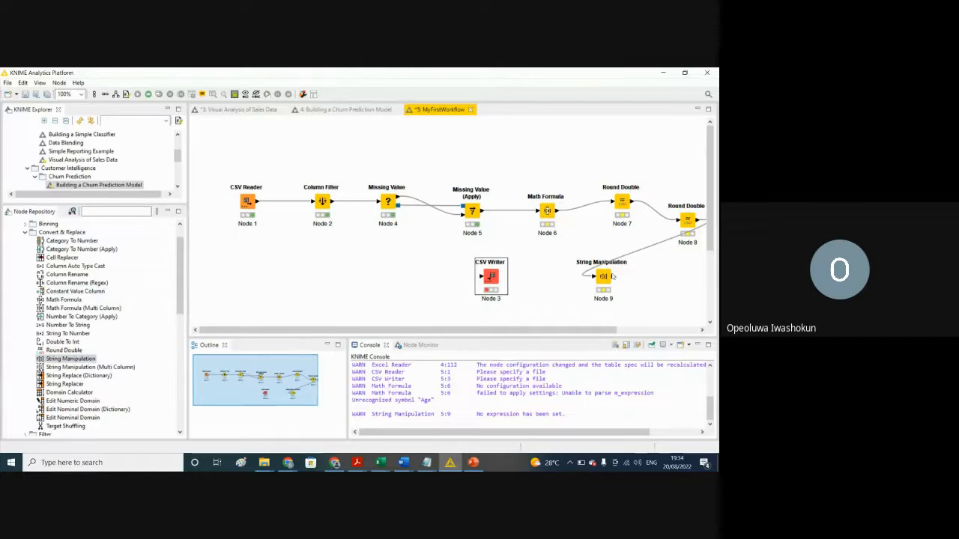
left_click(489, 281)
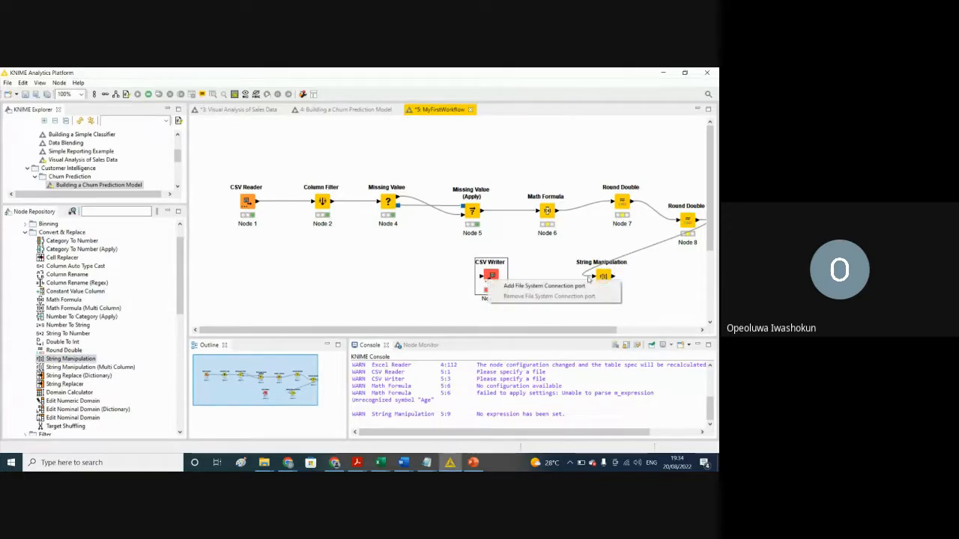
left_click(654, 300)
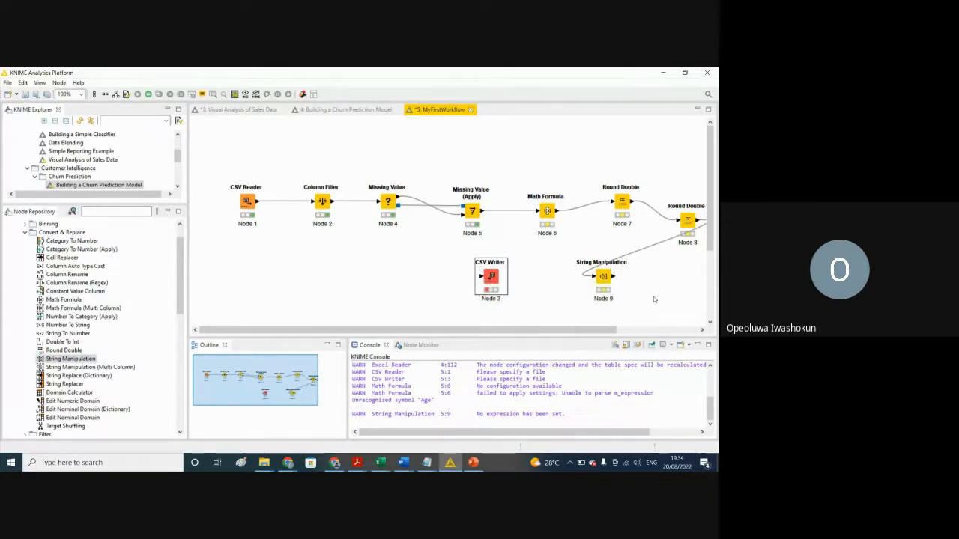
left_click(612, 280)
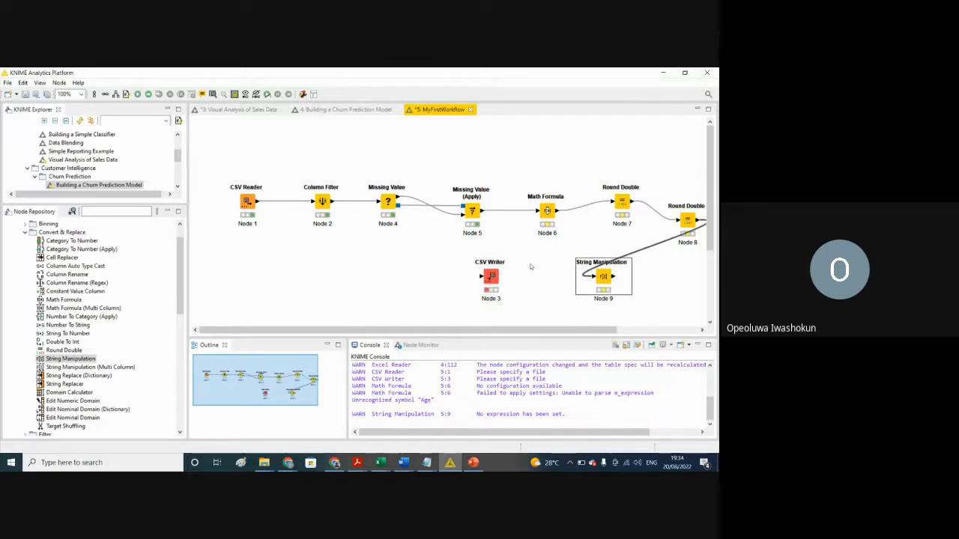
left_click(487, 281)
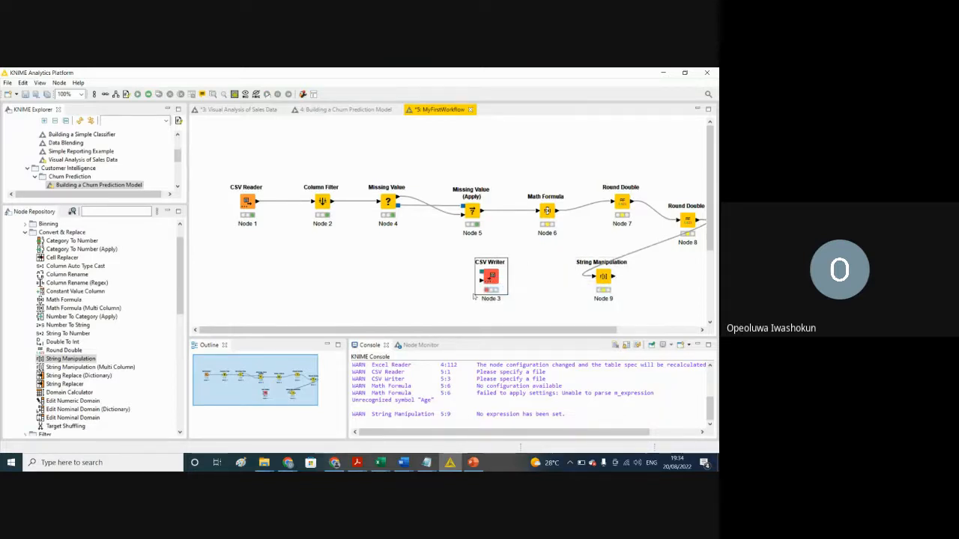
left_click(447, 273)
Step: Place the CSV Writer after the String Manipulation node and connect that node's output to the writer's input table
left_click_drag(494, 281, 676, 279)
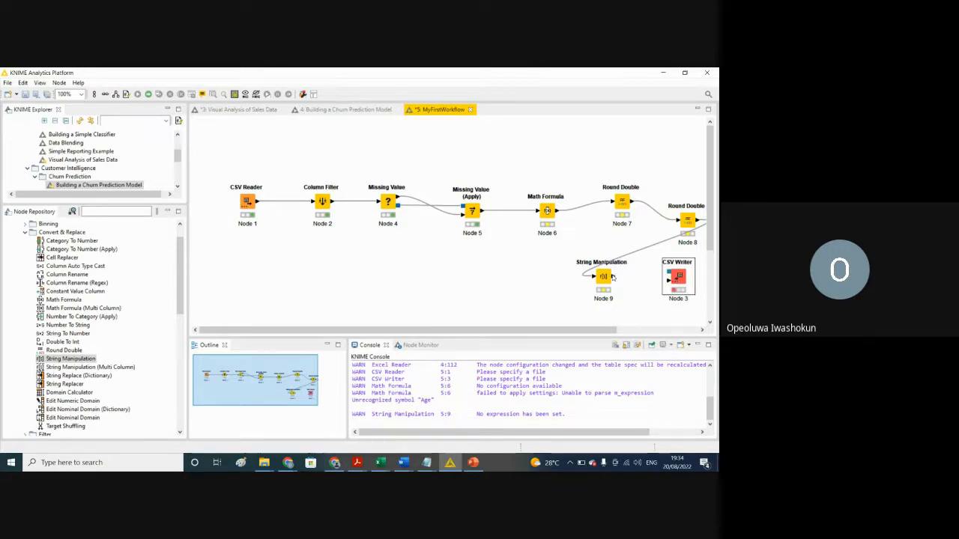
left_click_drag(612, 277, 672, 284)
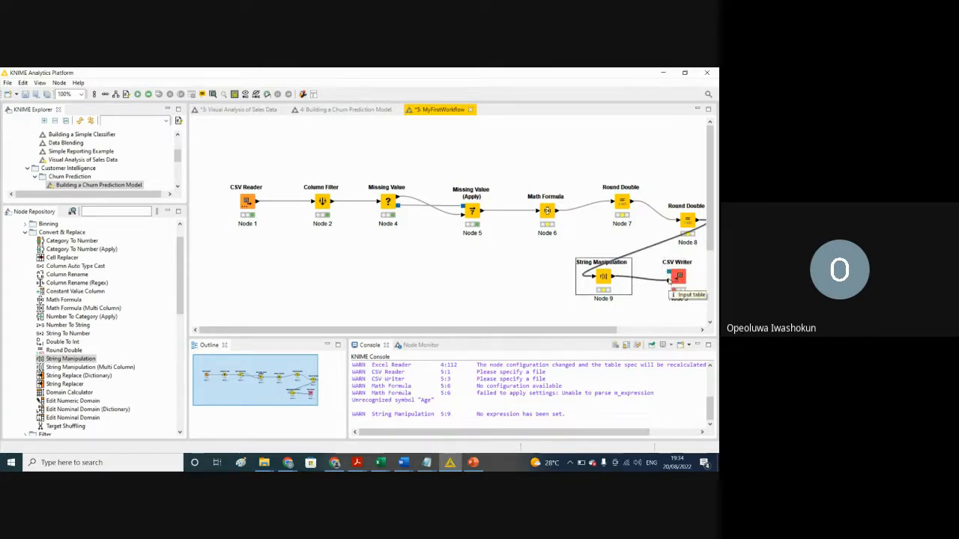
left_click(466, 283)
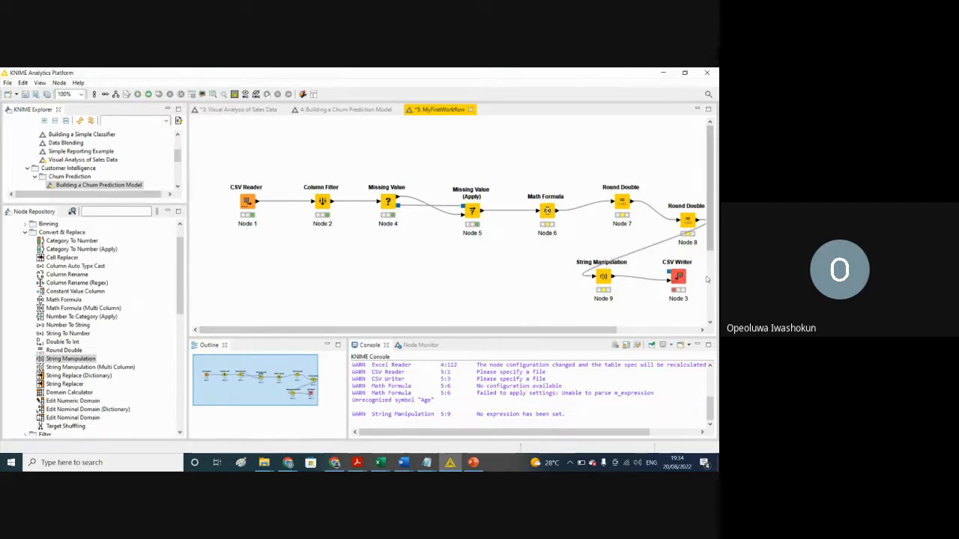
Step: Try to open the CSV Writer's configuration
right_click(676, 277)
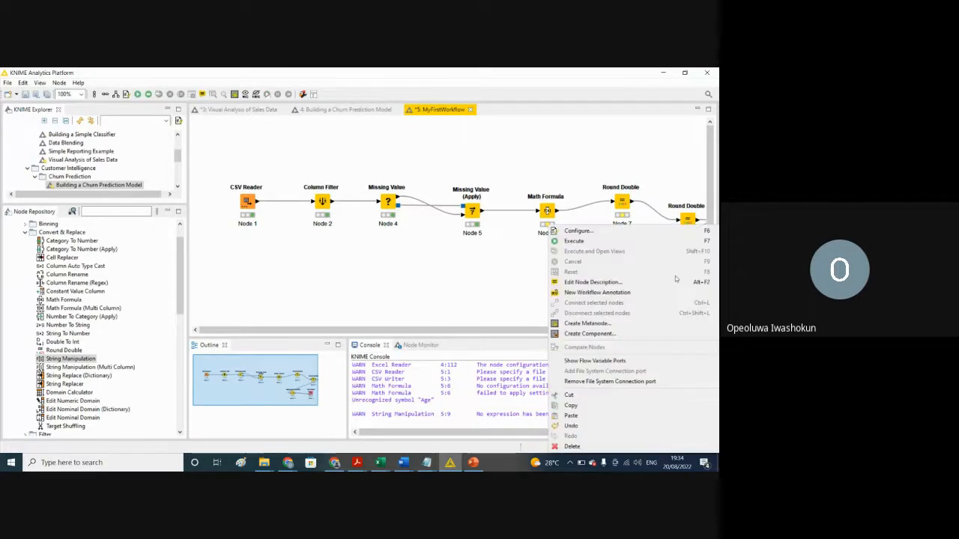
left_click(526, 267)
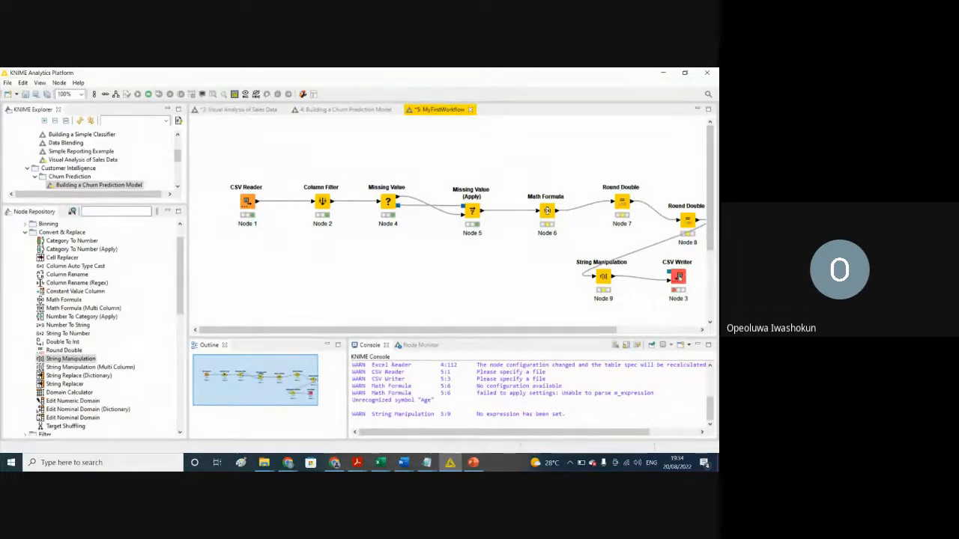
right_click(547, 215)
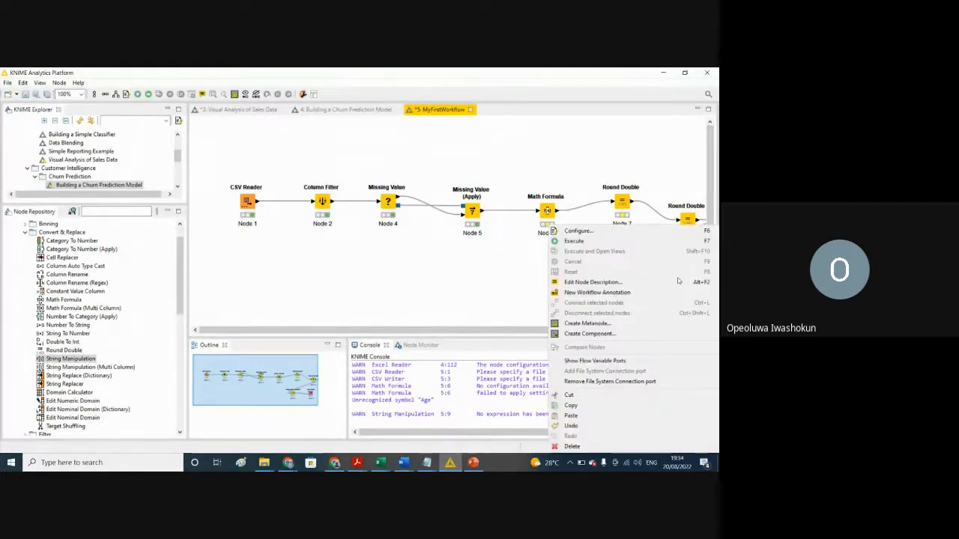
left_click(577, 231)
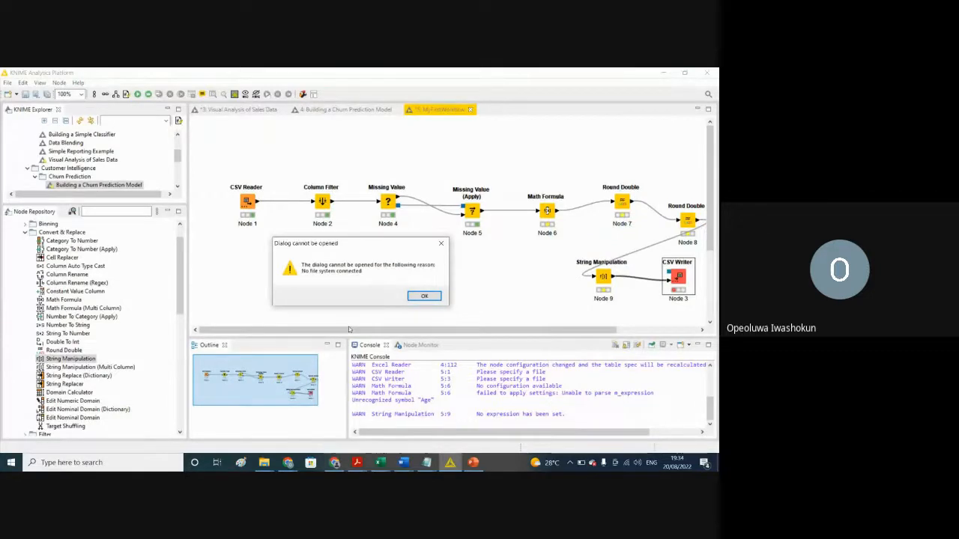
left_click(424, 296)
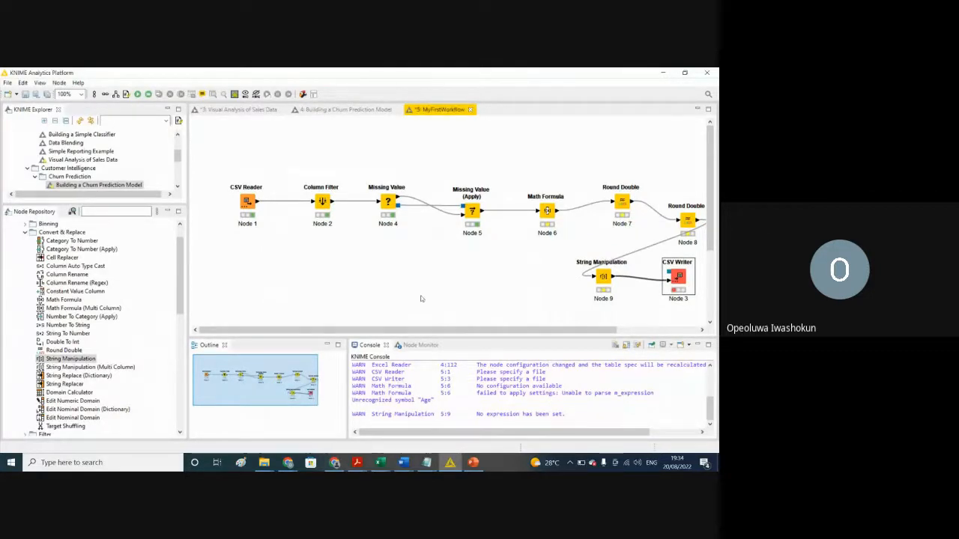
left_click(512, 295)
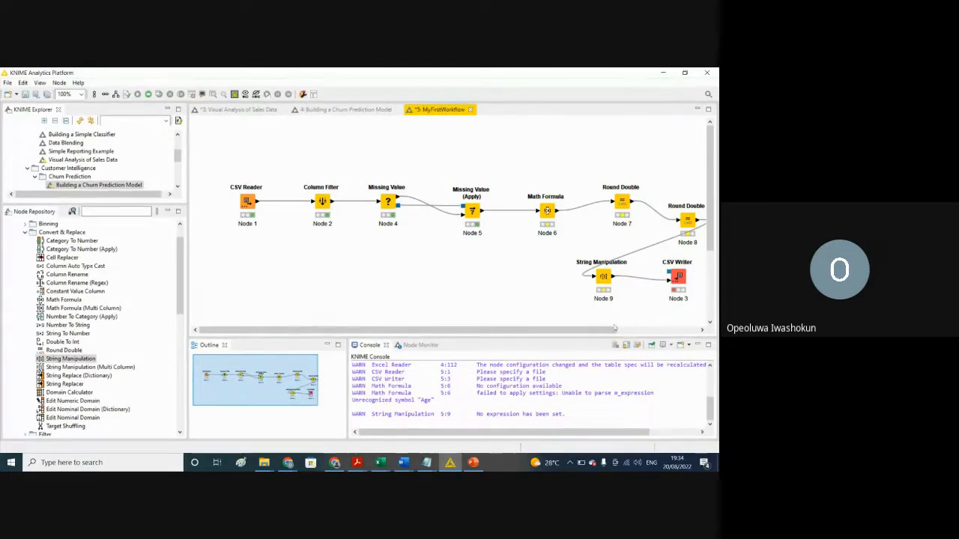
left_click(672, 330)
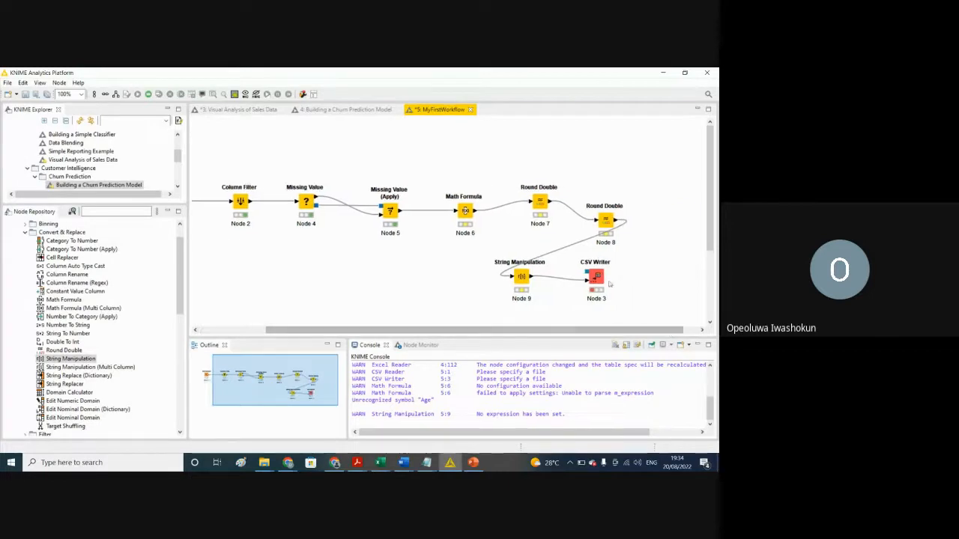
left_click(595, 277)
right_click(595, 277)
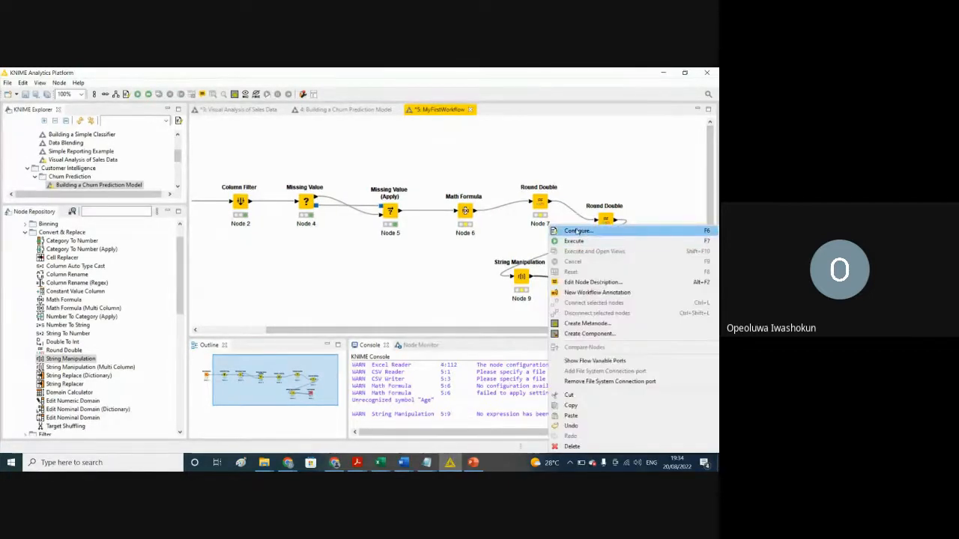
left_click(576, 231)
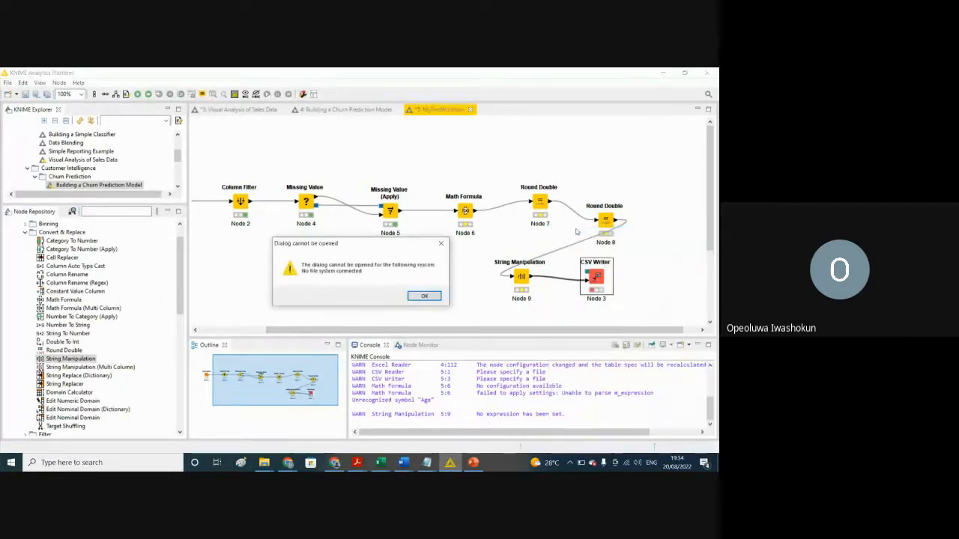
left_click(414, 295)
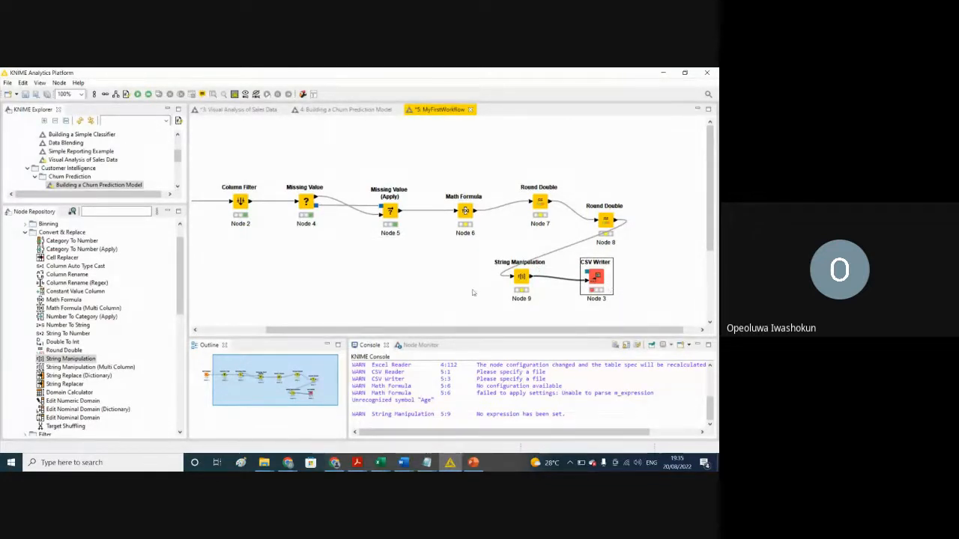
Step: Switch to Excel, close the Result workbook without saving its changes, and return to KNIME
left_click(380, 463)
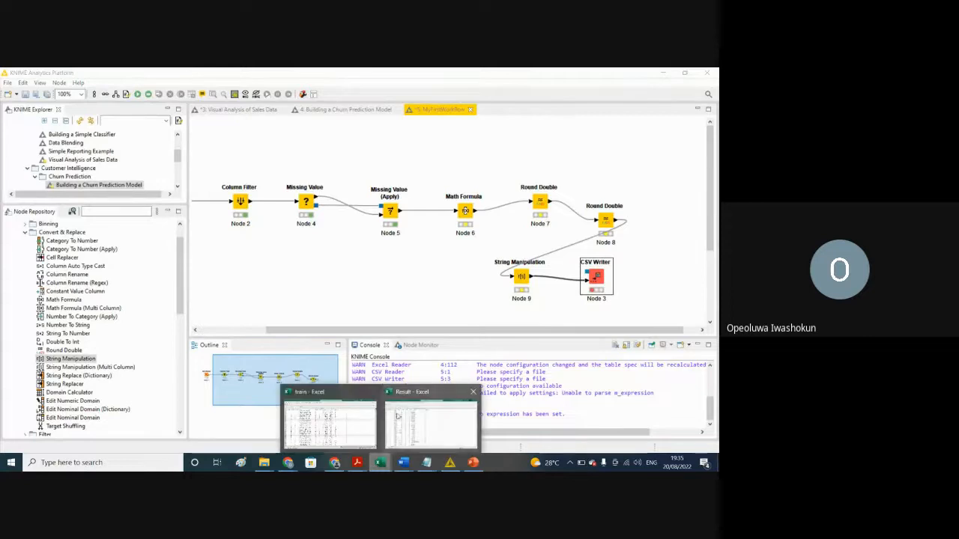
left_click(473, 392)
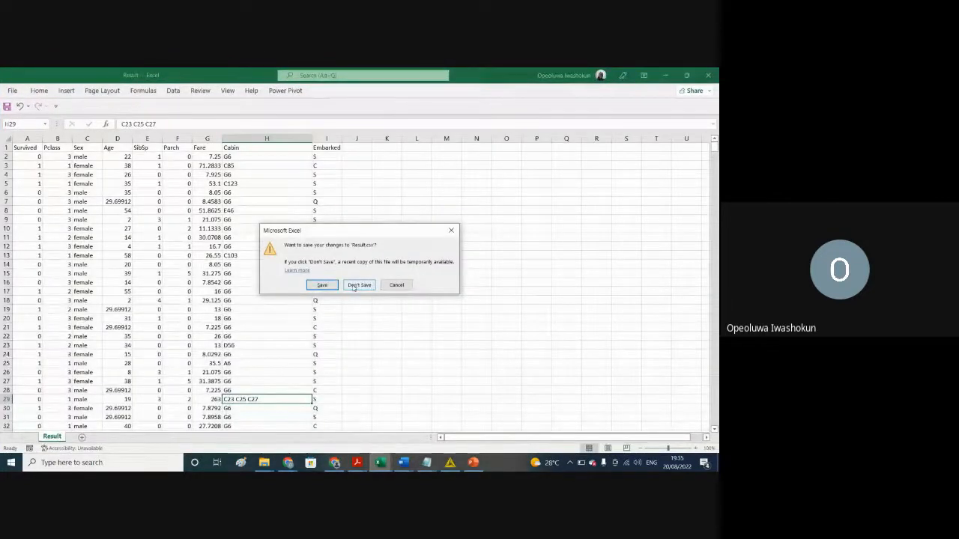
left_click(358, 285)
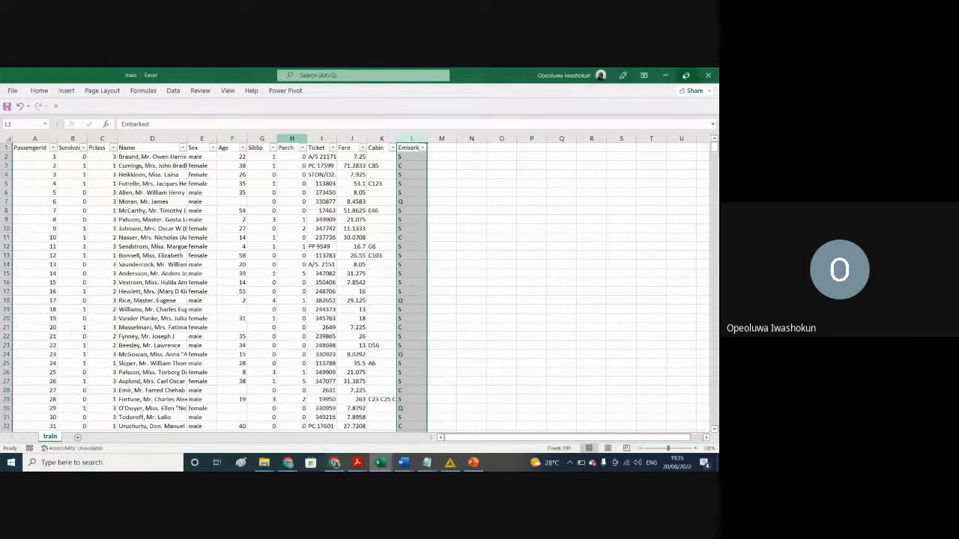
left_click(665, 75)
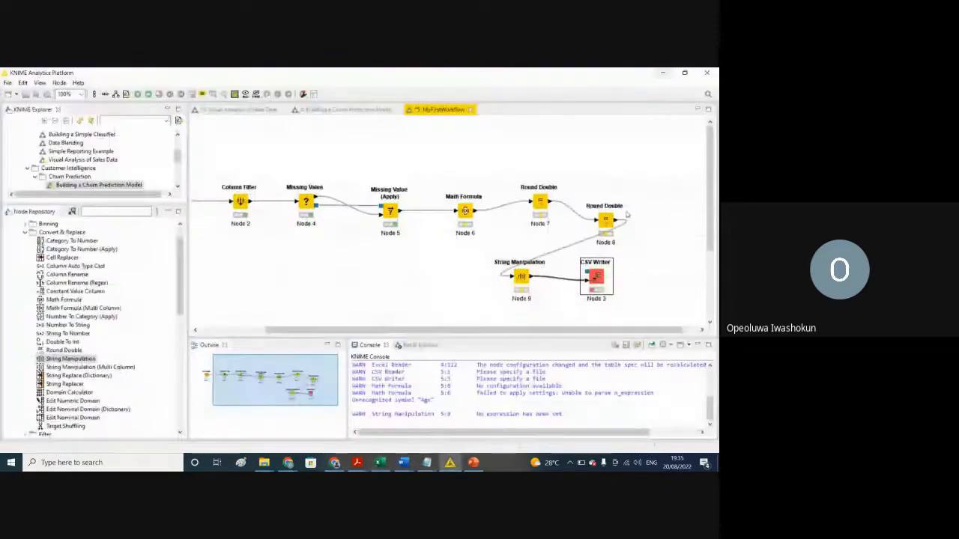
Step: Try once more to open the configuration of the CSV Writer with Result closed in Excel
right_click(594, 276)
left_click(573, 234)
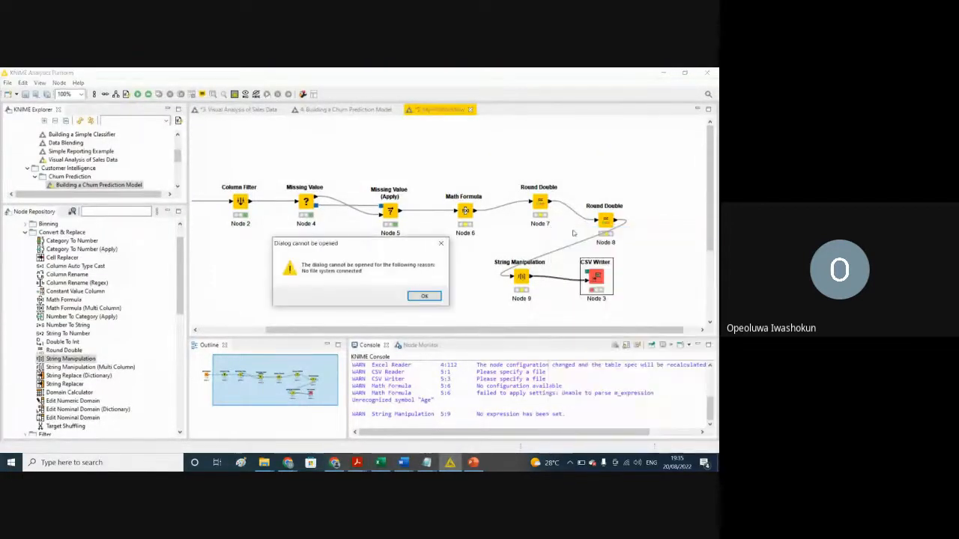
left_click(421, 296)
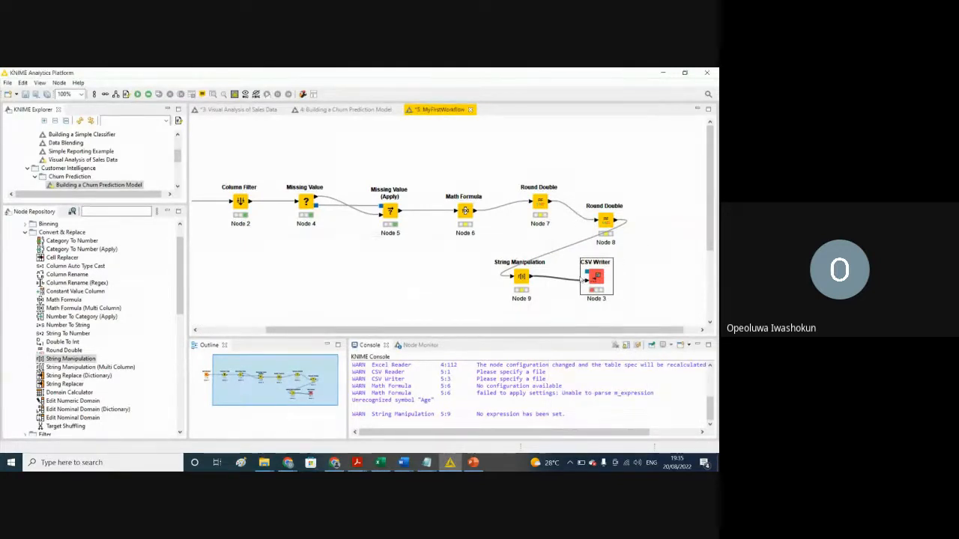
Step: Delete the CSV Writer node together with its connection to the String Manipulation node
left_click(595, 276)
key("Delete")
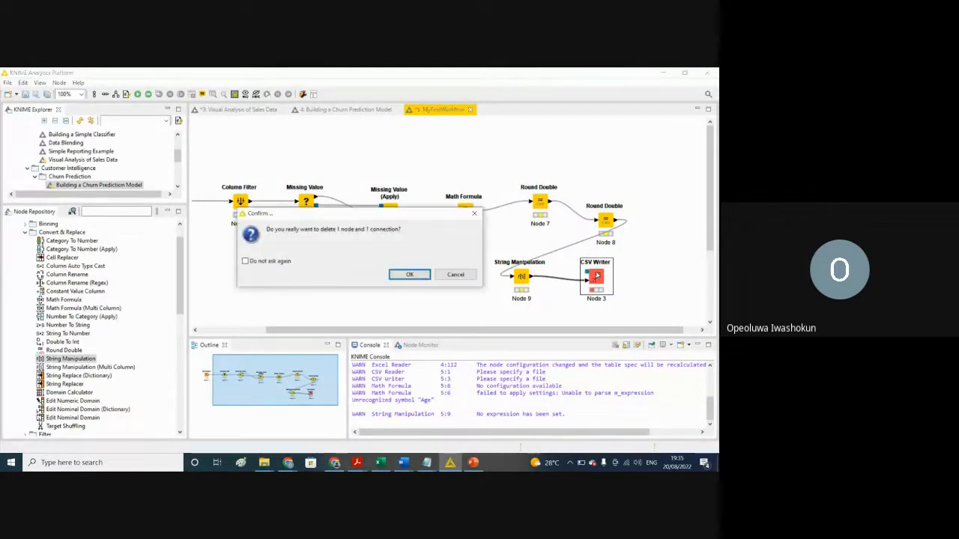
left_click(408, 275)
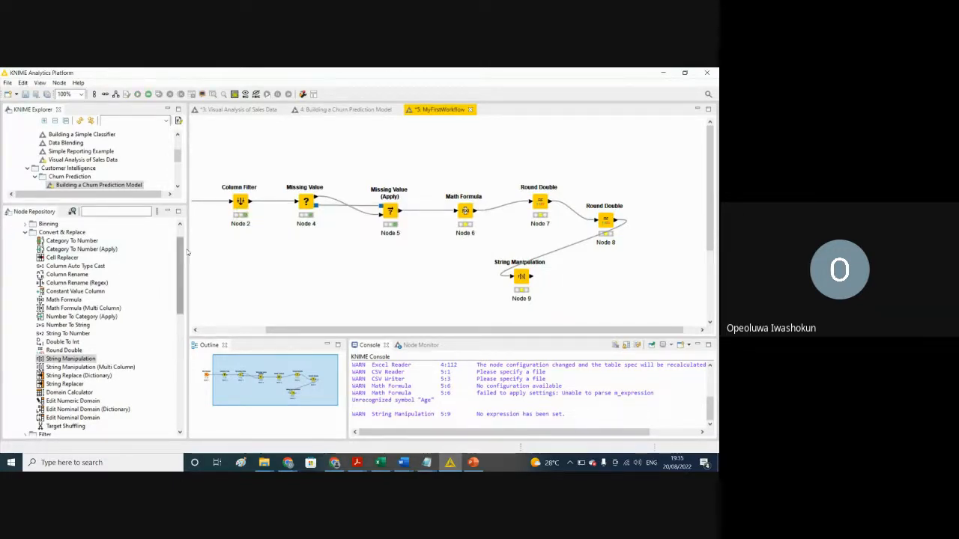
Step: Add a new CSV Writer node beside the String Manipulation node and connect the String Manipulation output to its input
left_click_drag(182, 254, 182, 240)
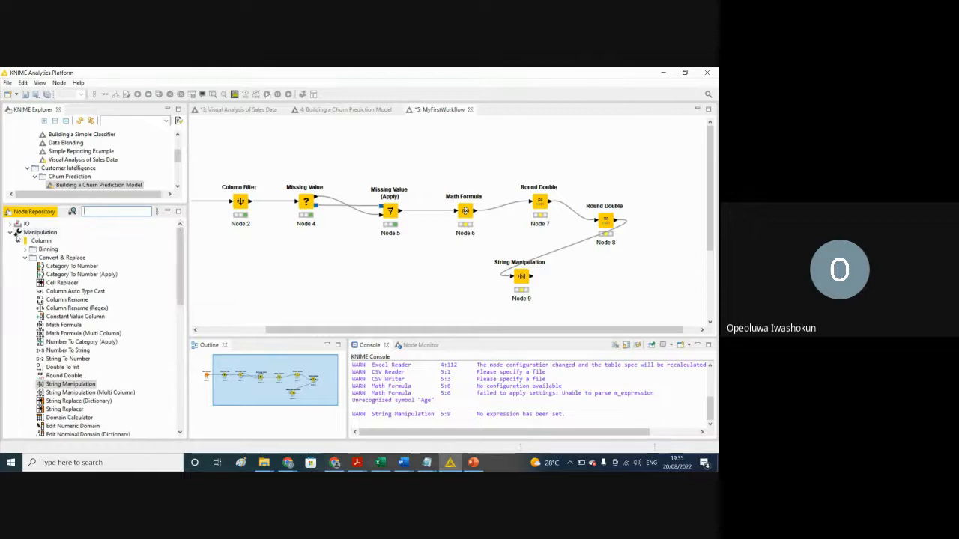
left_click(18, 241)
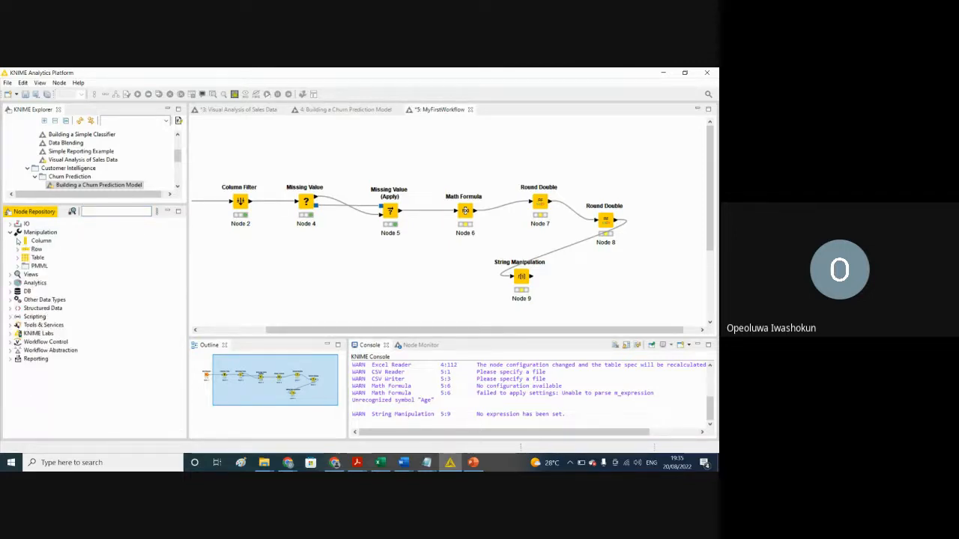
left_click(11, 223)
left_click(18, 241)
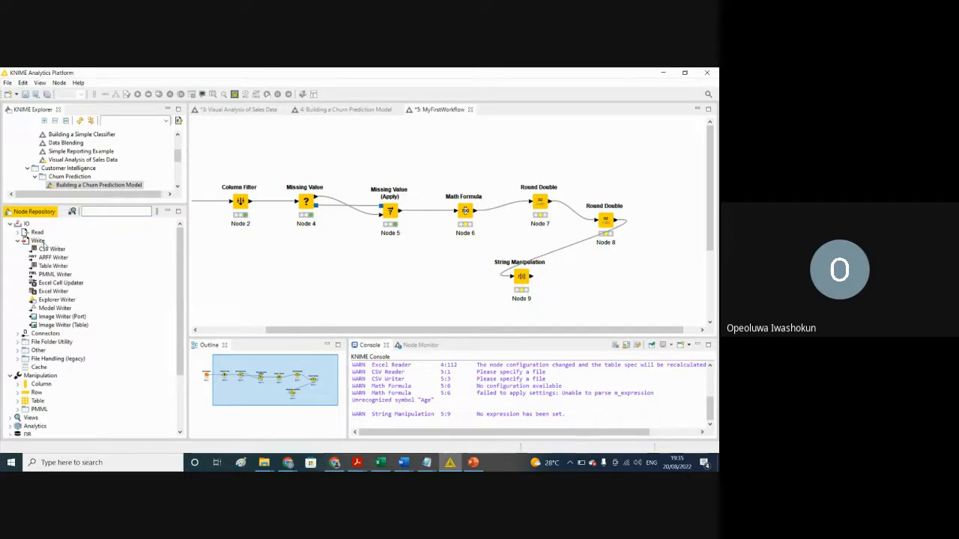
left_click_drag(52, 249, 612, 279)
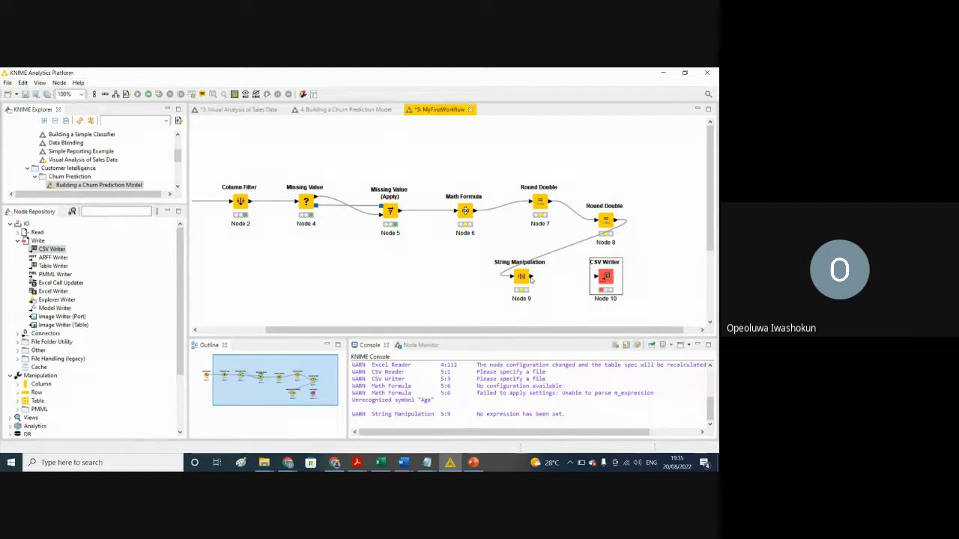
left_click_drag(530, 279, 601, 284)
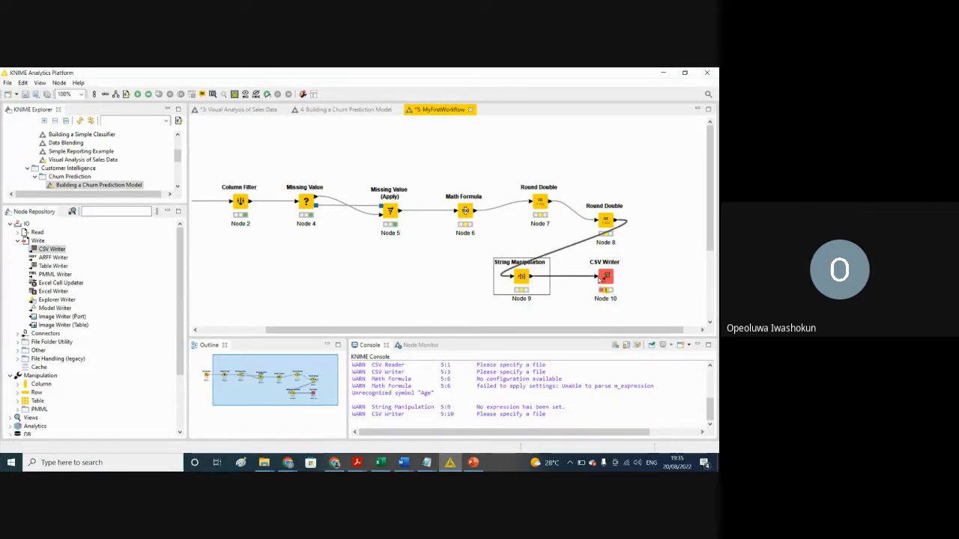
Step: Configure the new CSV Writer to write to the existing Result.csv file in the Downloads folder
right_click(606, 280)
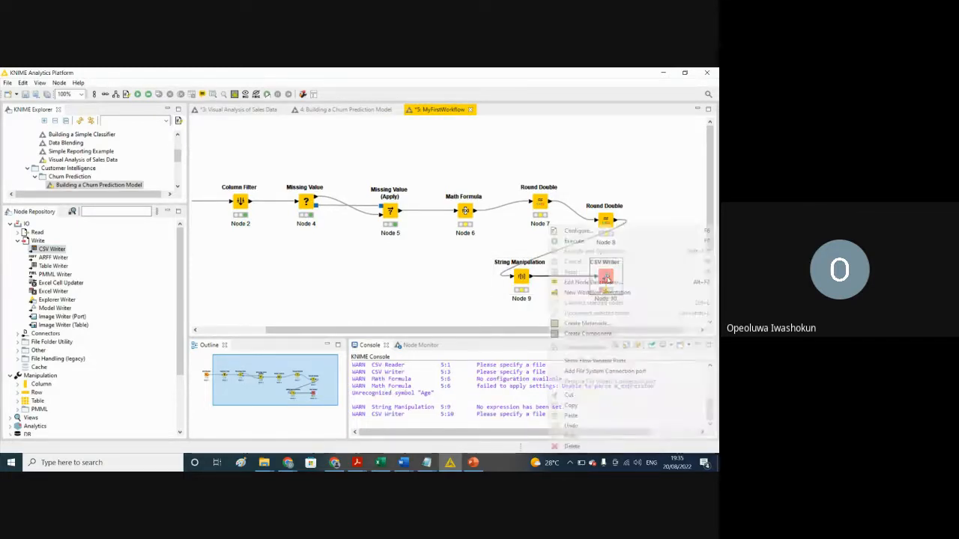
left_click(575, 231)
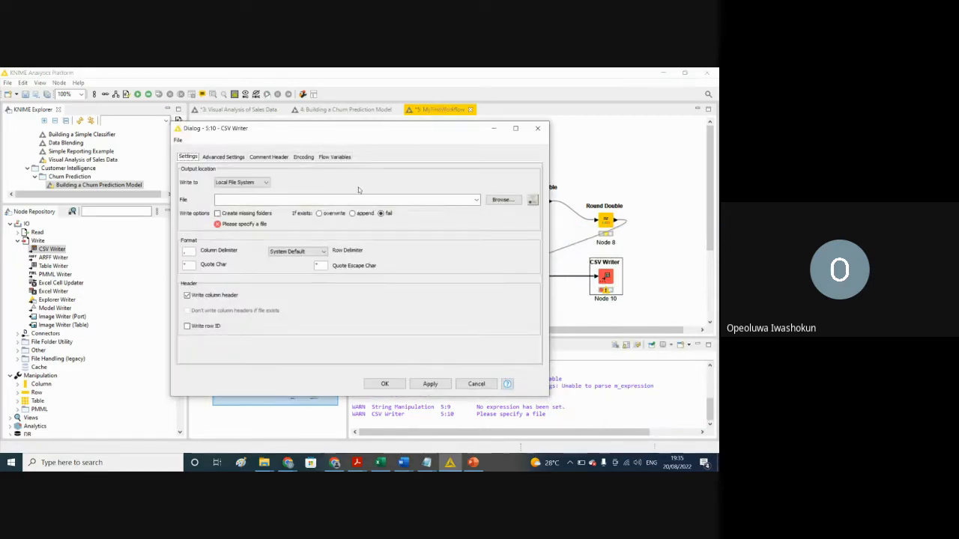
left_click(501, 199)
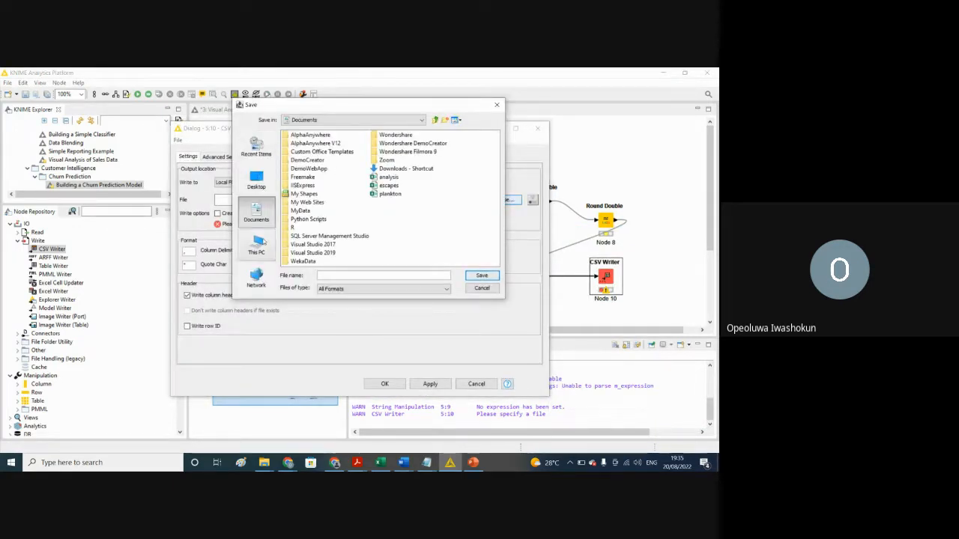
left_click(257, 244)
double_click(304, 160)
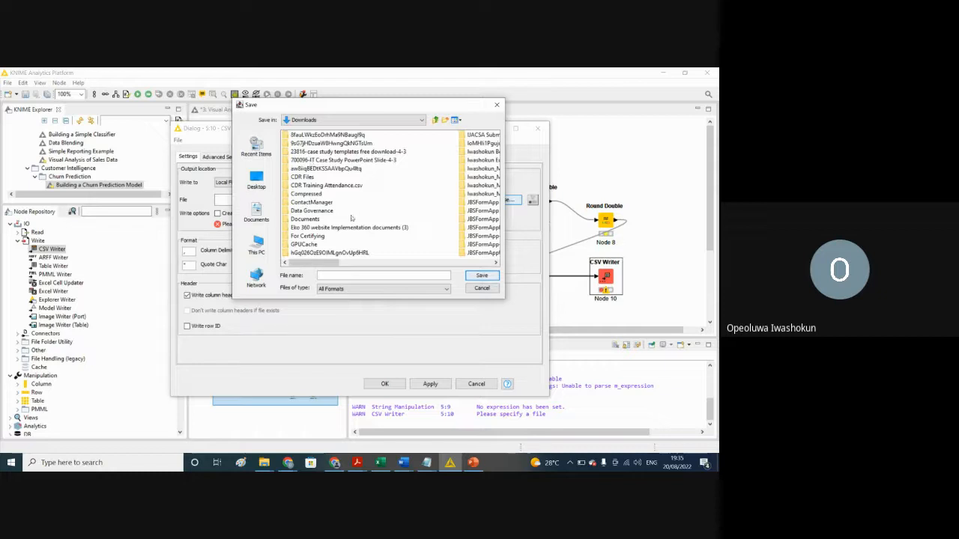
left_click(324, 277)
type("result")
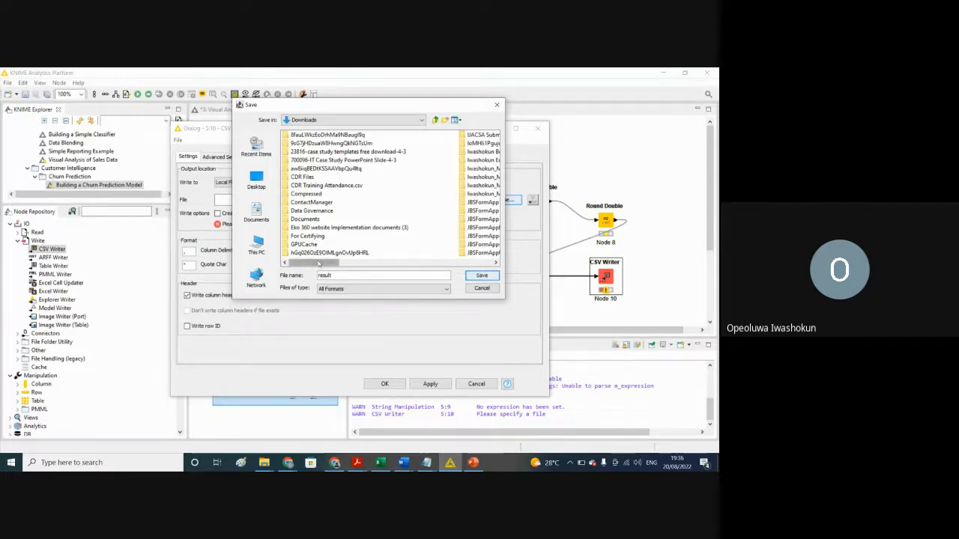
left_click_drag(326, 263, 465, 264)
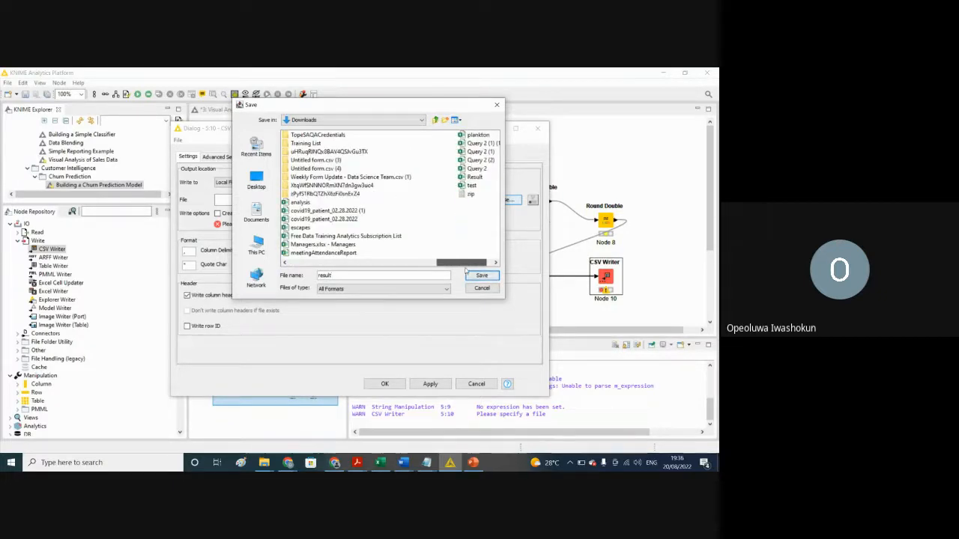
left_click(477, 178)
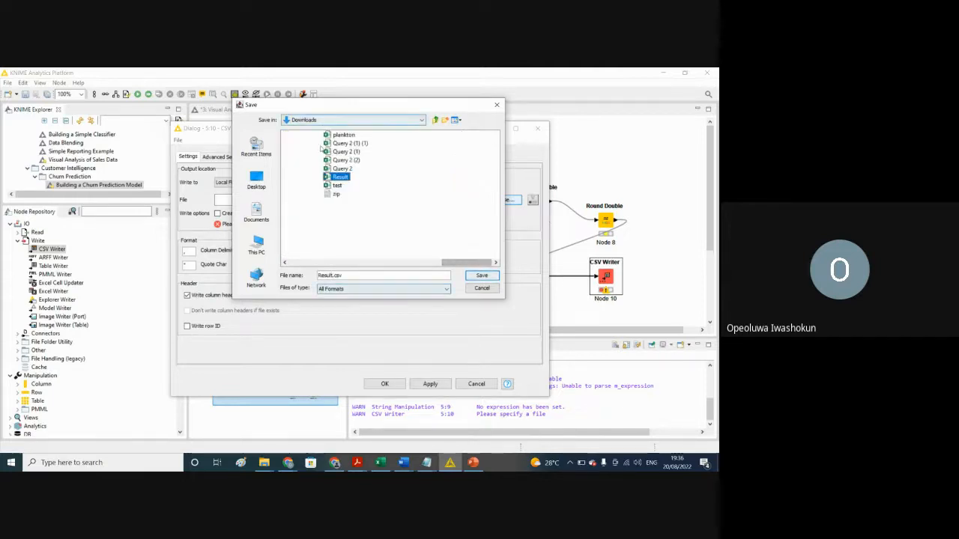
left_click(477, 276)
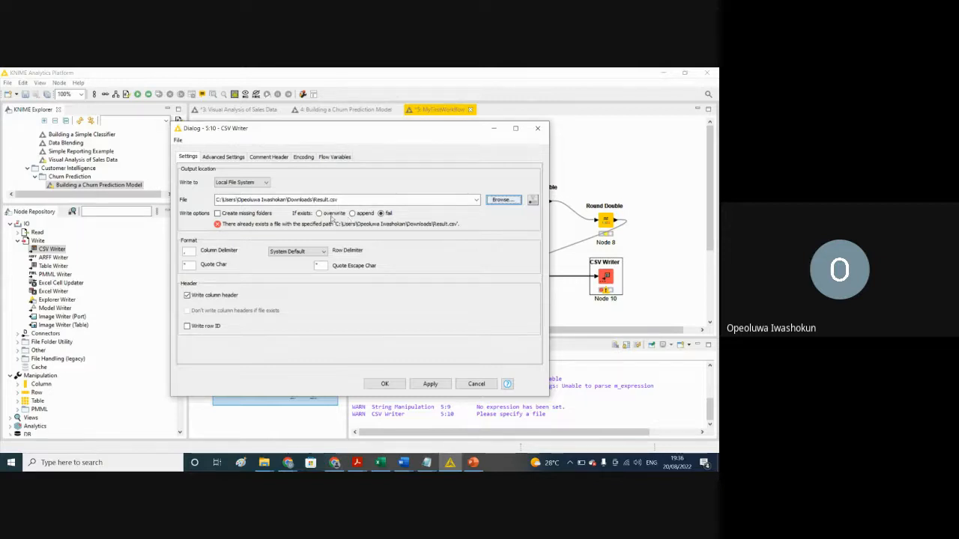
Step: Set the CSV Writer to overwrite an existing file, apply the settings and execute the node
left_click(318, 214)
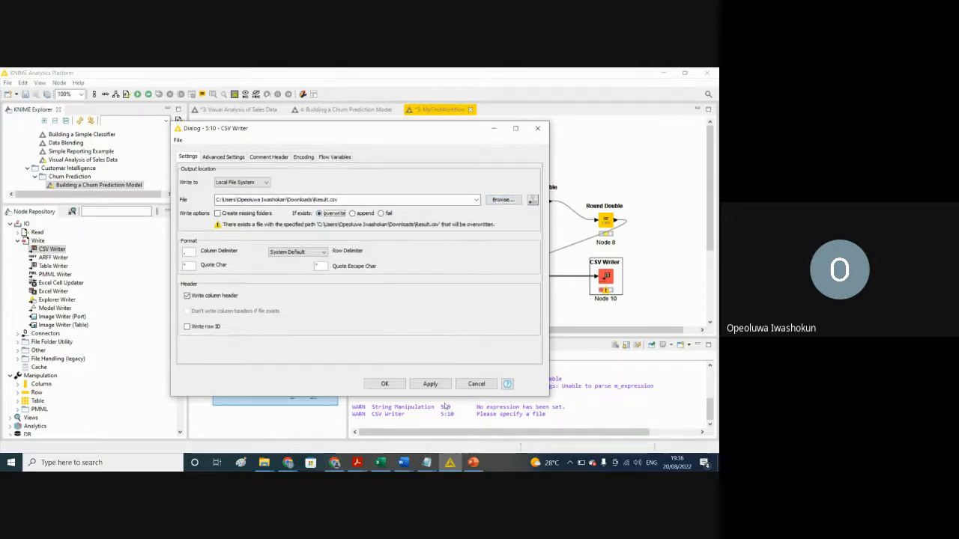
left_click(427, 386)
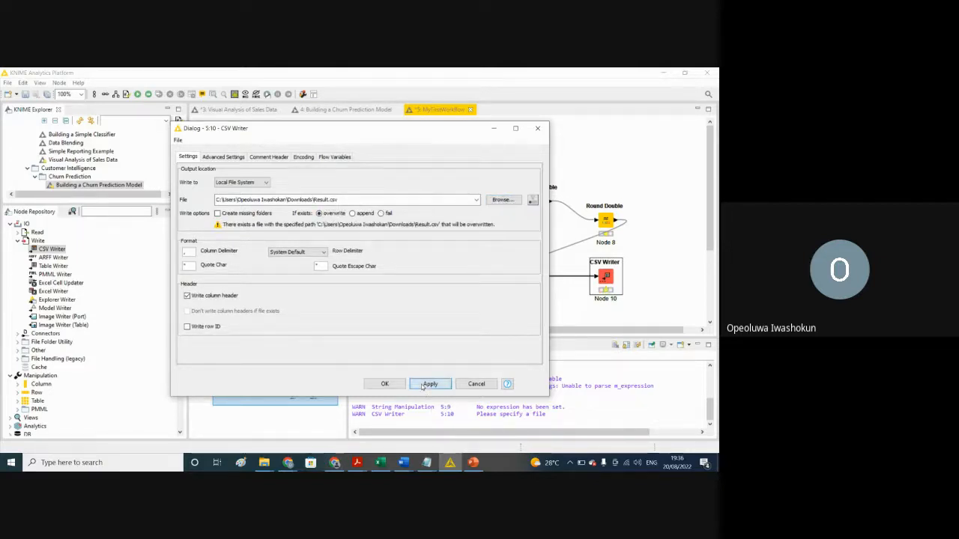
left_click(384, 384)
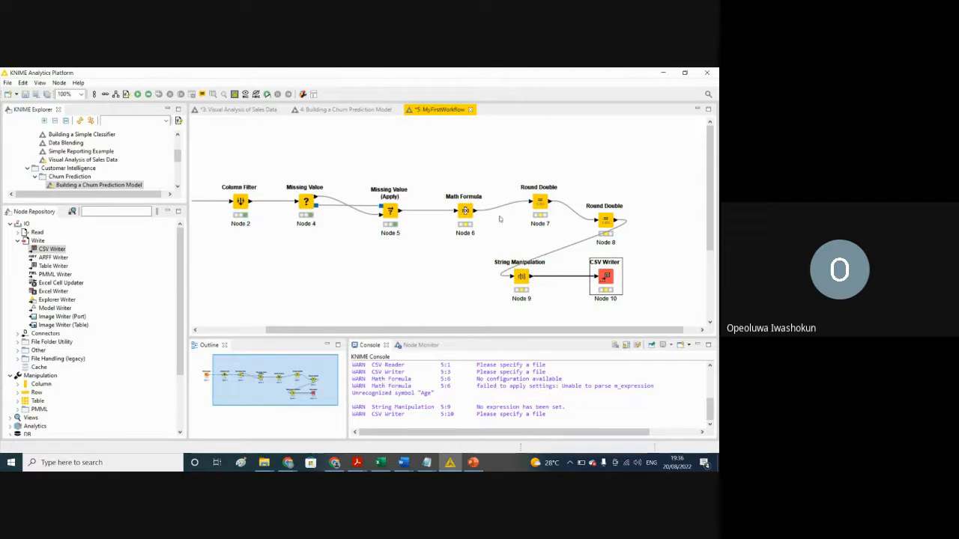
left_click(138, 96)
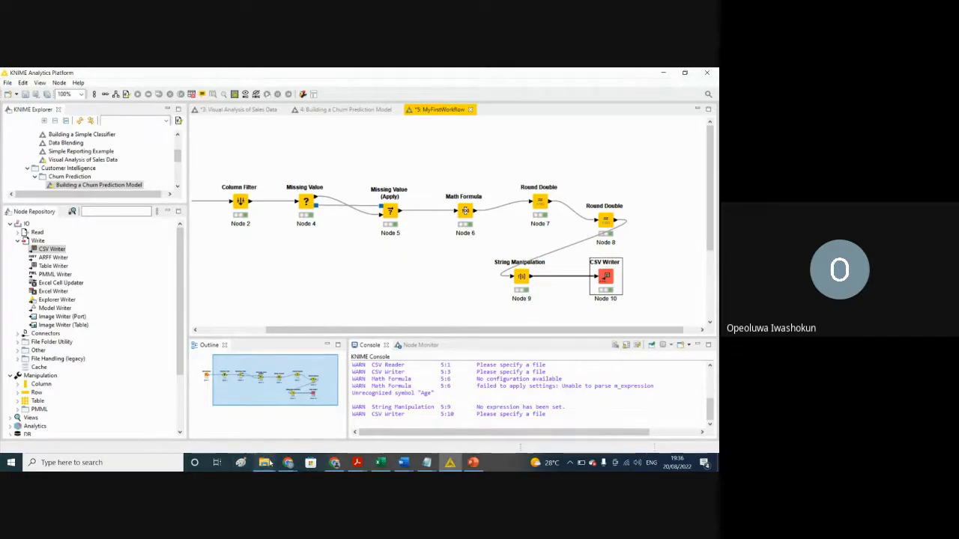
Step: Switch to File Explorer and open the Result file from the Downloads folder in Excel
left_click(264, 462)
left_click(217, 425)
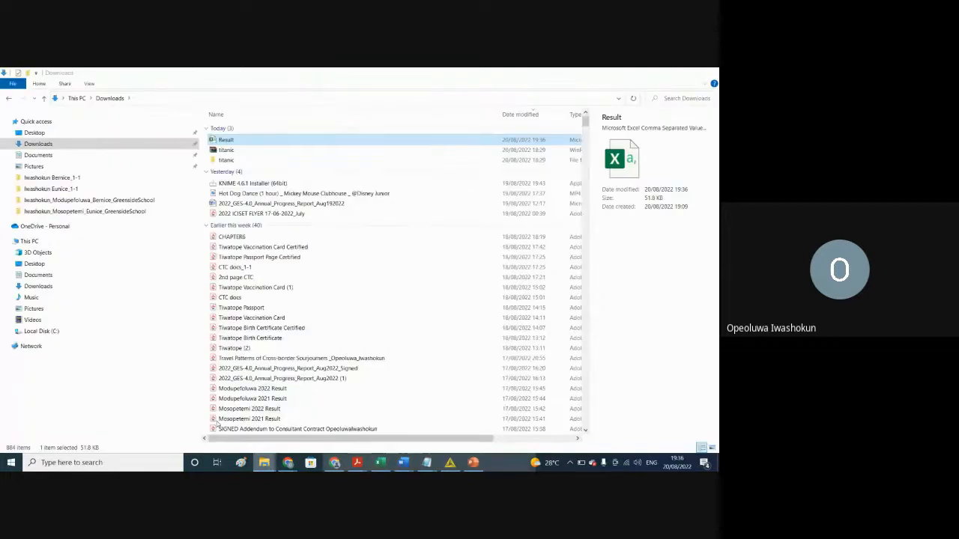
double_click(224, 140)
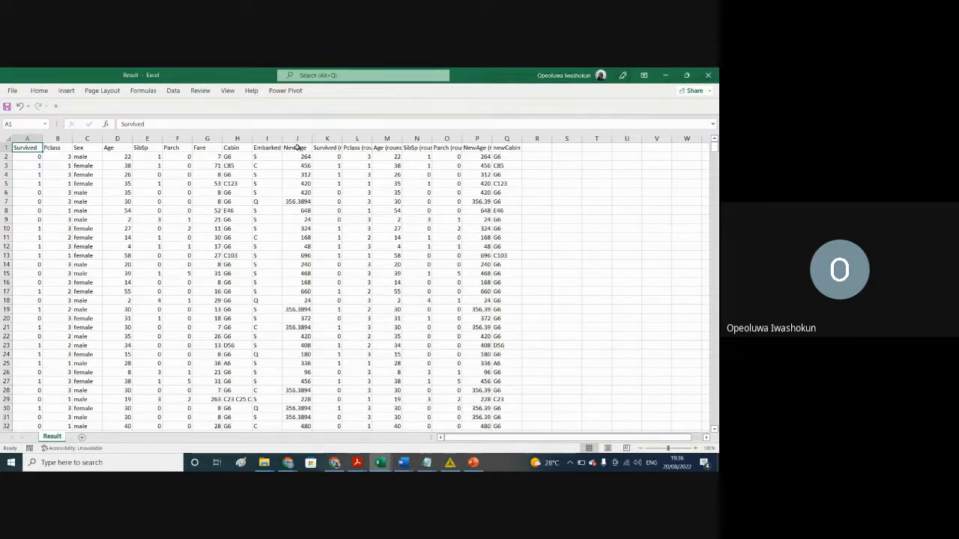
Step: Widen the Age (rounded) and Age columns in the Result sheet
left_click(297, 137)
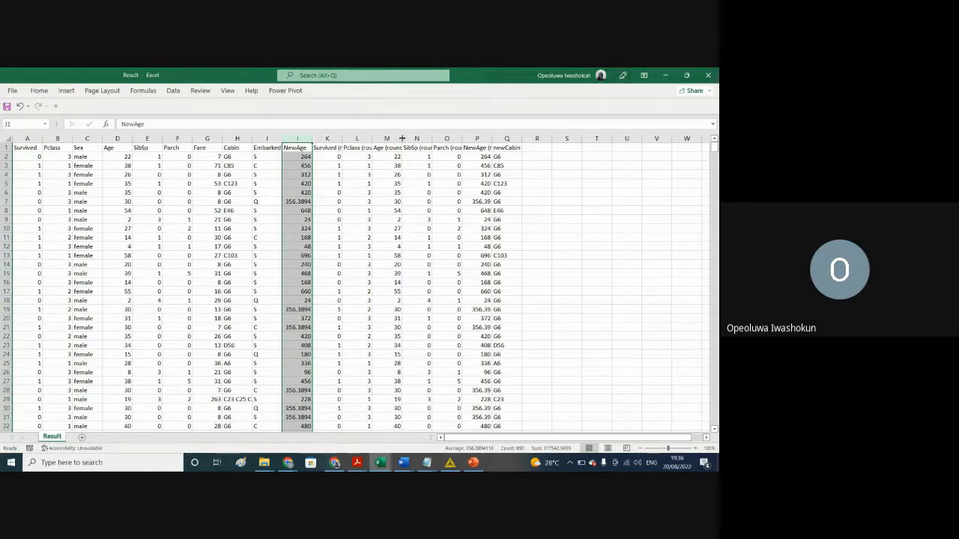
left_click_drag(402, 140, 458, 140)
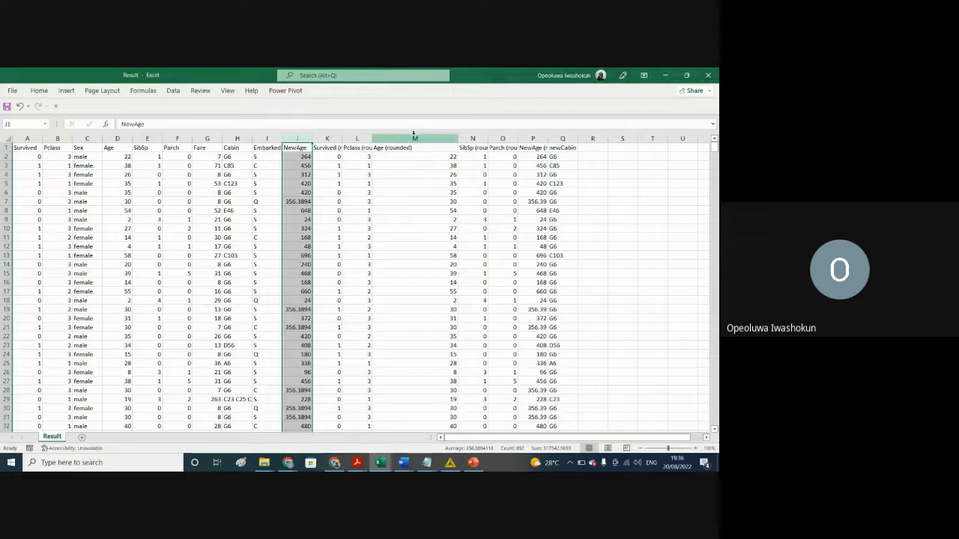
left_click(119, 138)
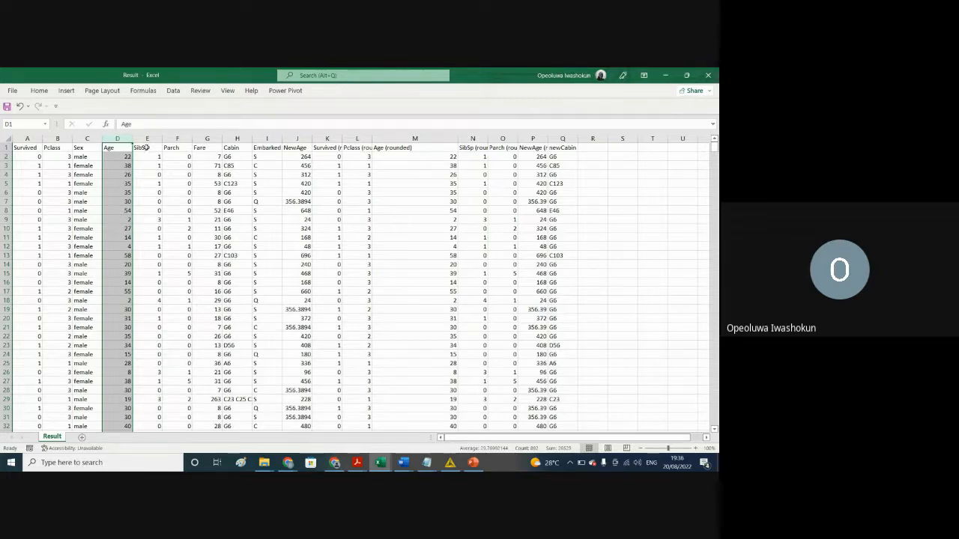
left_click_drag(134, 133, 171, 154)
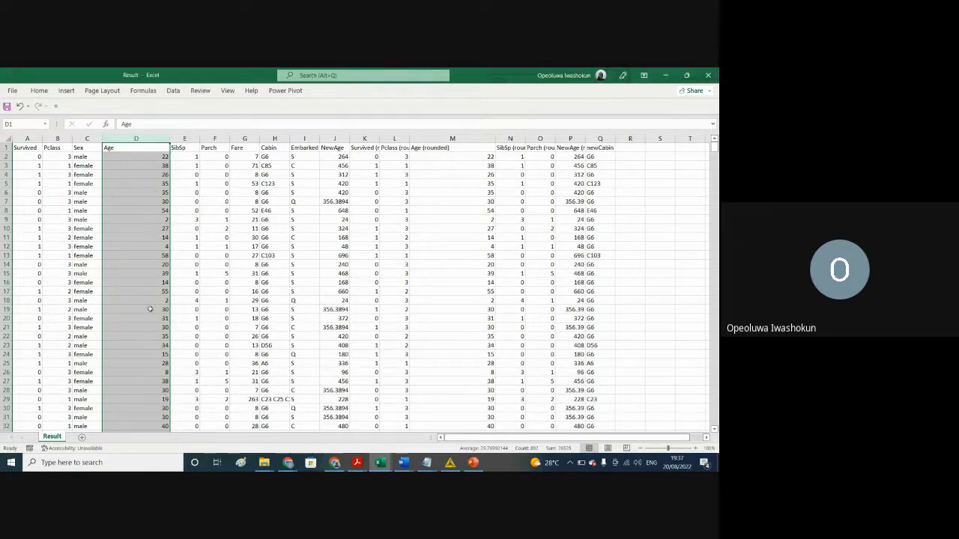
Step: Examine the Age, NewAge and Age (rounded) columns and compare their values across the rows
left_click(149, 220)
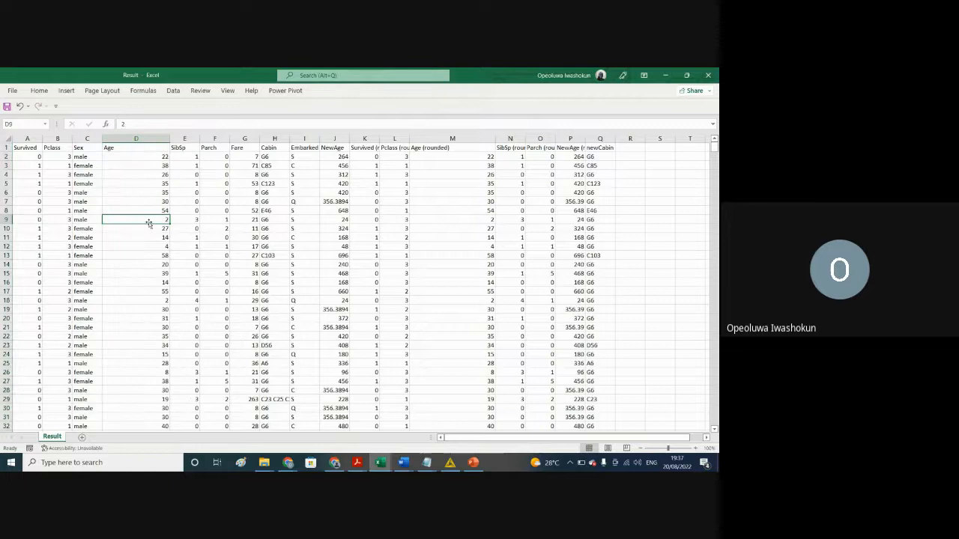
left_click(141, 138)
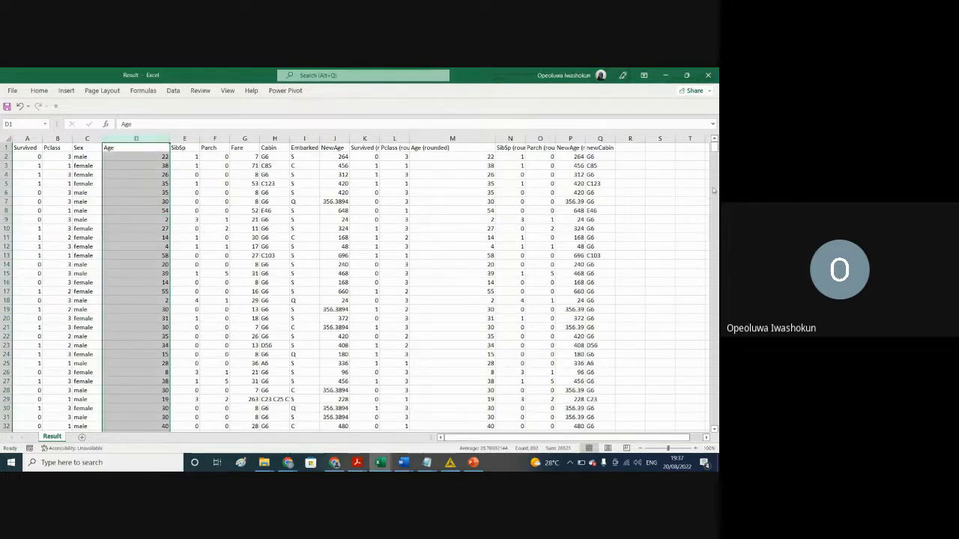
mouse_move(714, 147)
left_mouse_down()
mouse_move(714, 164)
mouse_move(714, 145)
left_mouse_up()
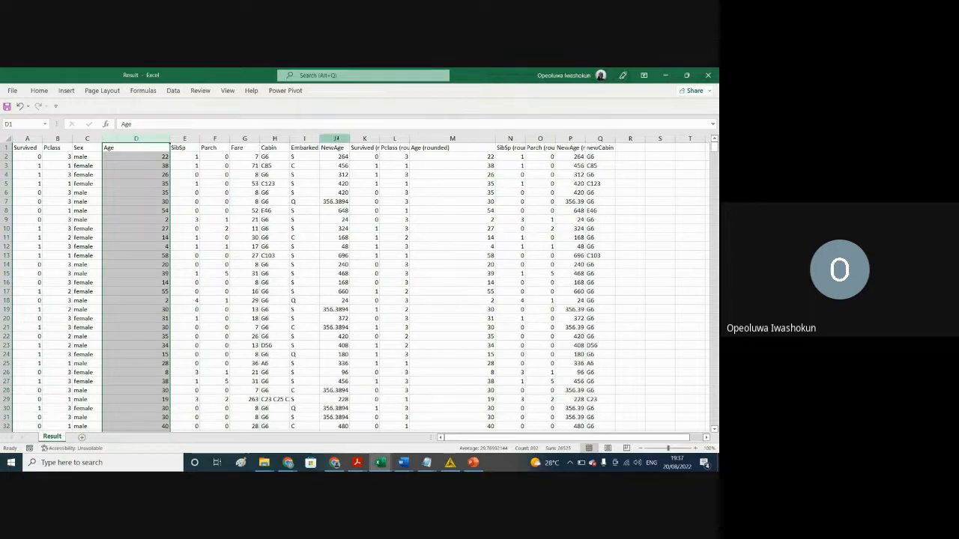
left_click(334, 139)
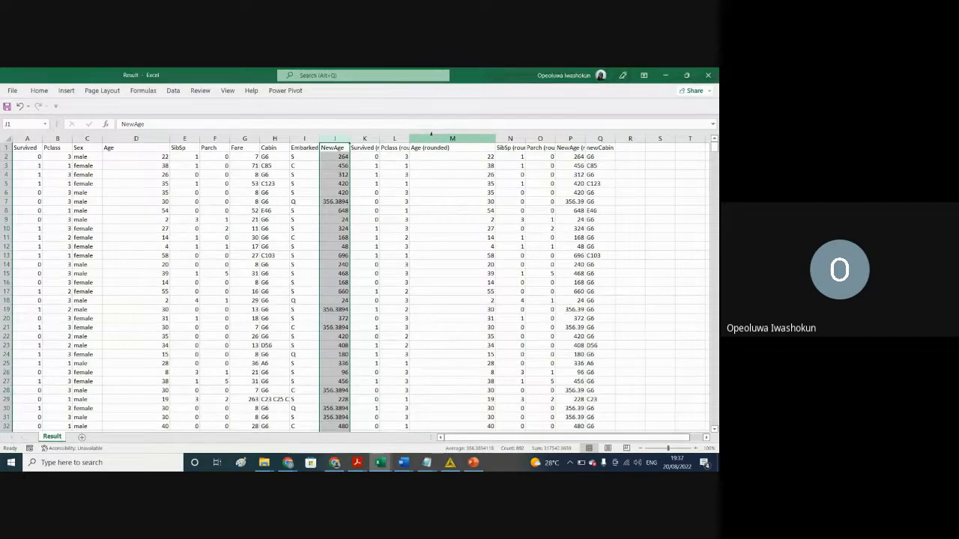
left_click(431, 132)
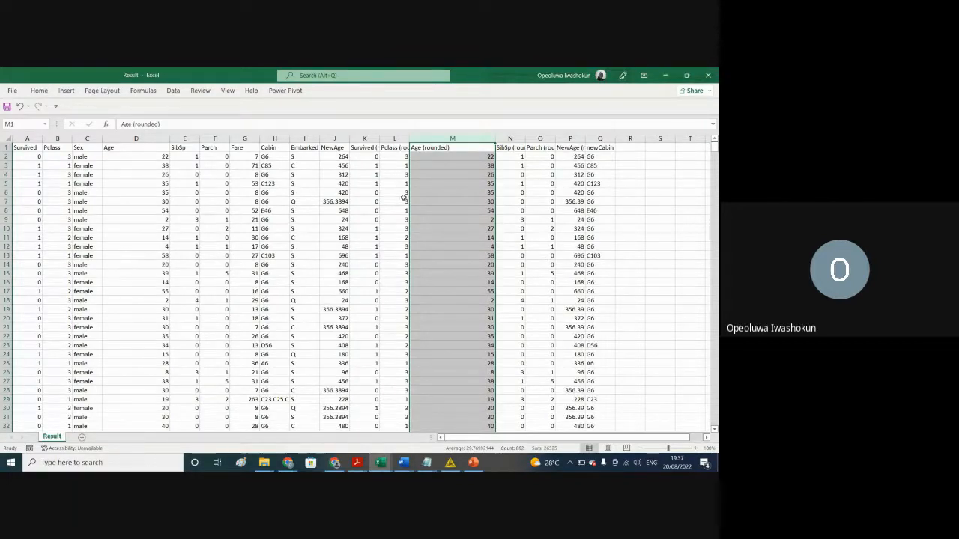
left_click(422, 157)
left_click(328, 155)
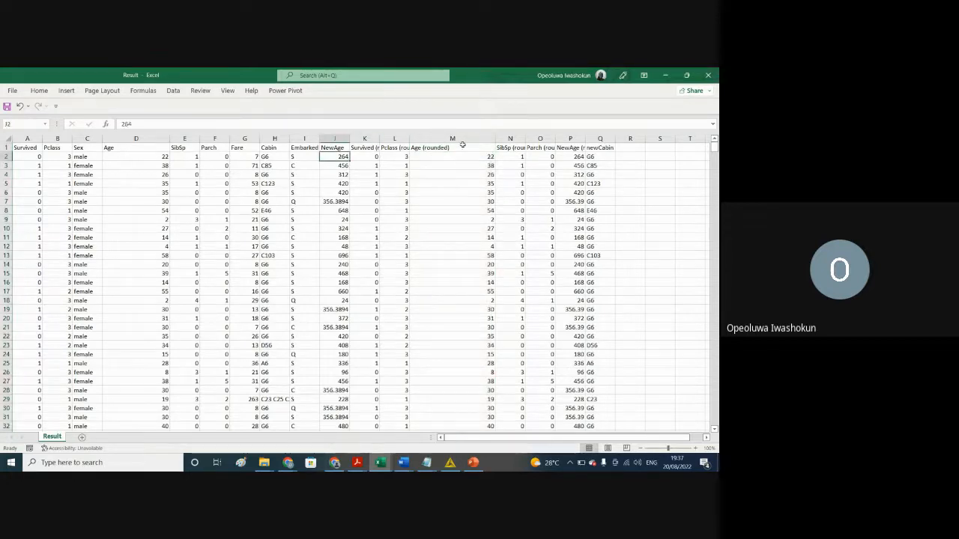
left_click(133, 159)
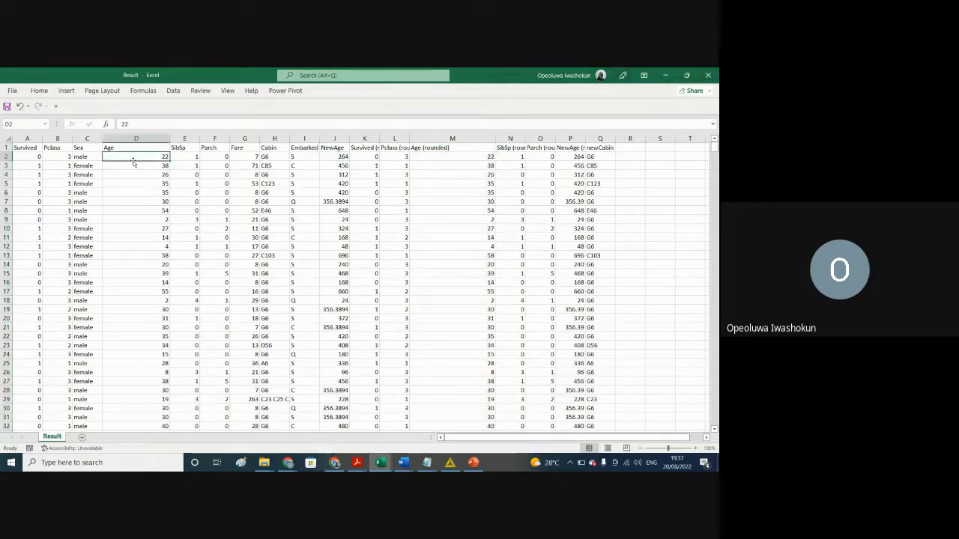
left_click(332, 139)
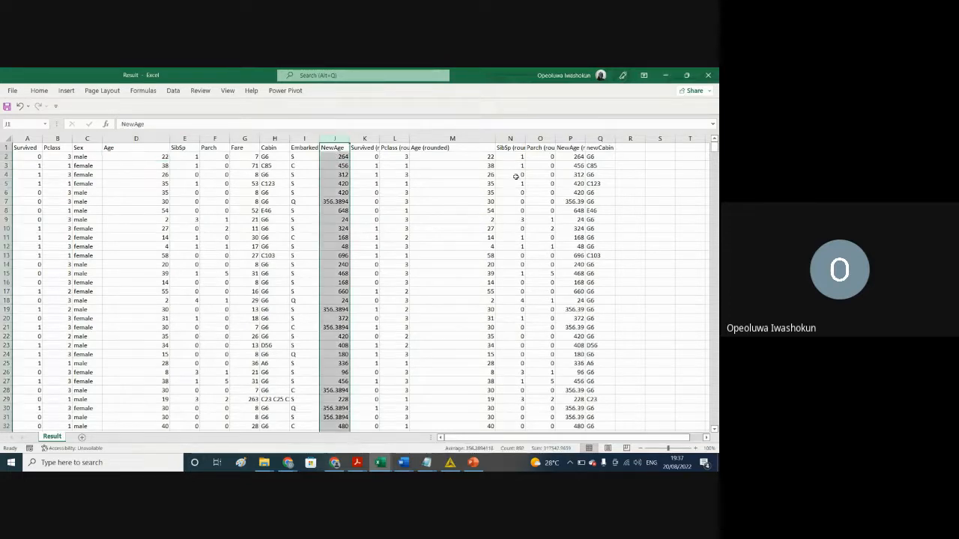
left_click(331, 211)
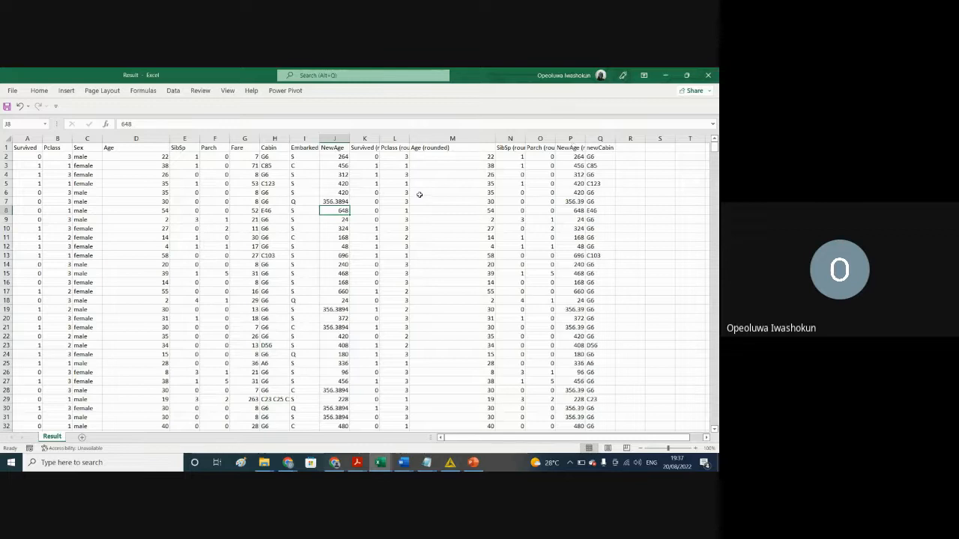
Step: Widen the NewAge (rounded) column for comparison with NewAge, and select the Fare column
left_click(333, 139)
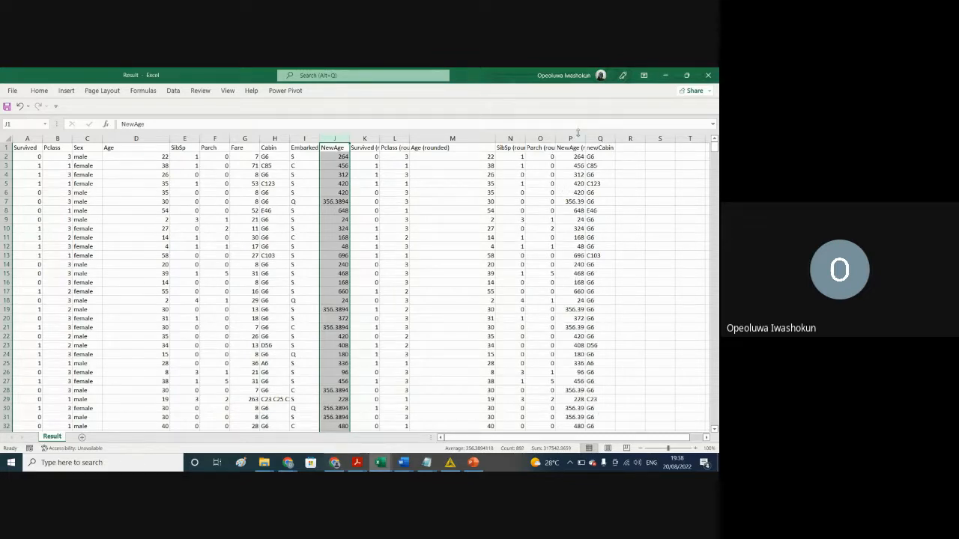
left_click_drag(587, 134, 655, 159)
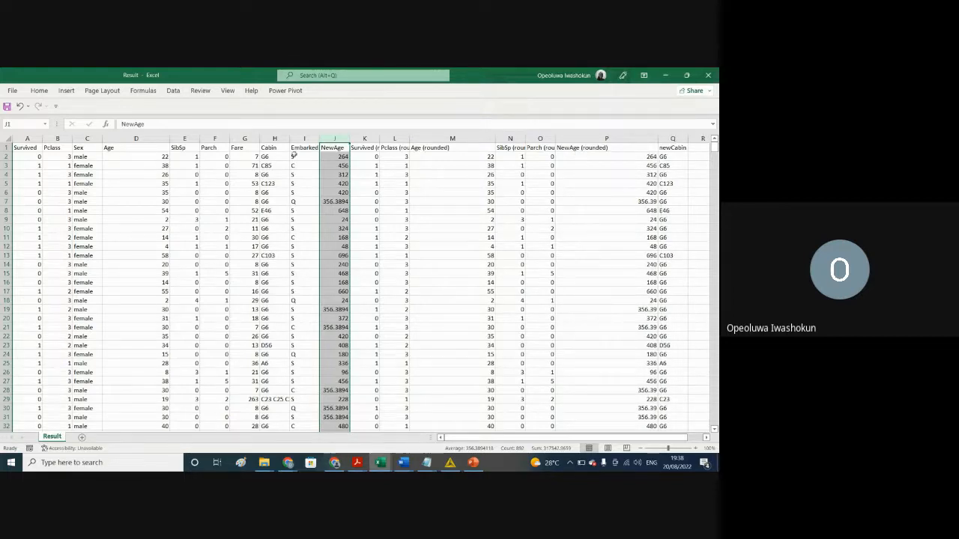
left_click(243, 137)
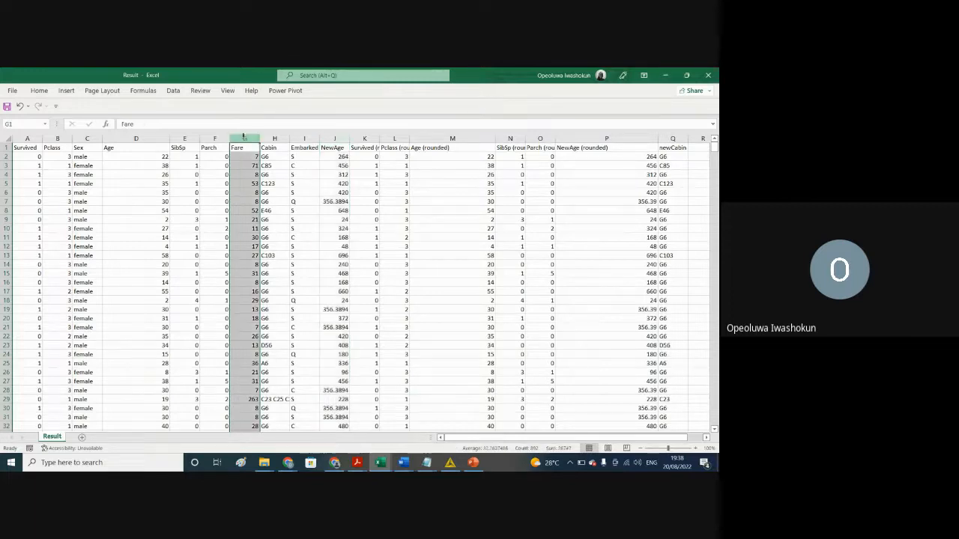
Step: Check individual Fare values in the Result sheet and view the last columns up to newCabin
left_click(242, 247)
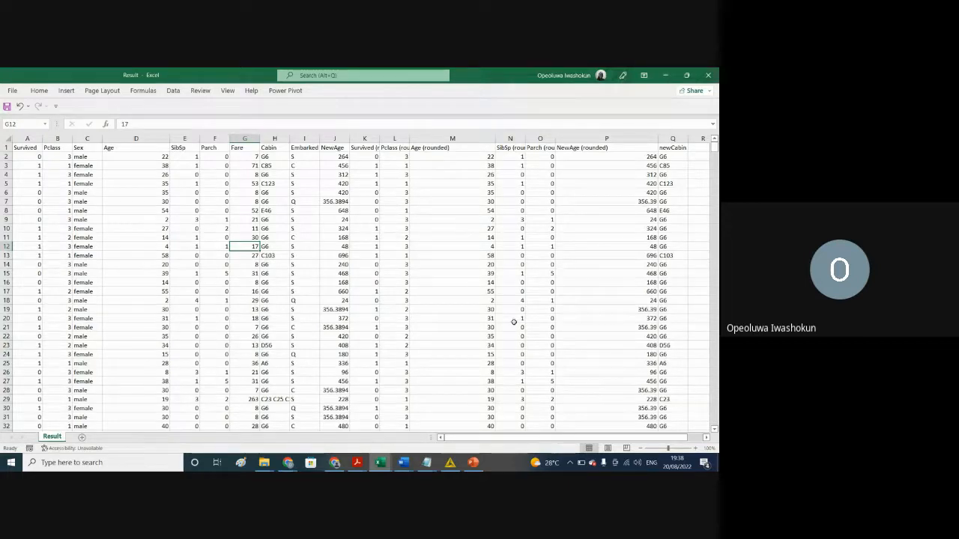
left_click(248, 372)
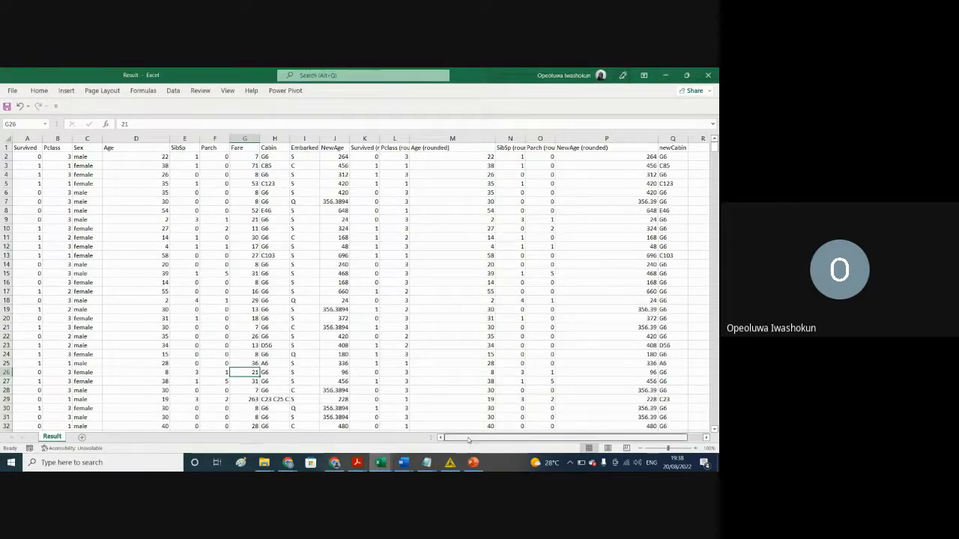
left_click_drag(470, 439, 542, 445)
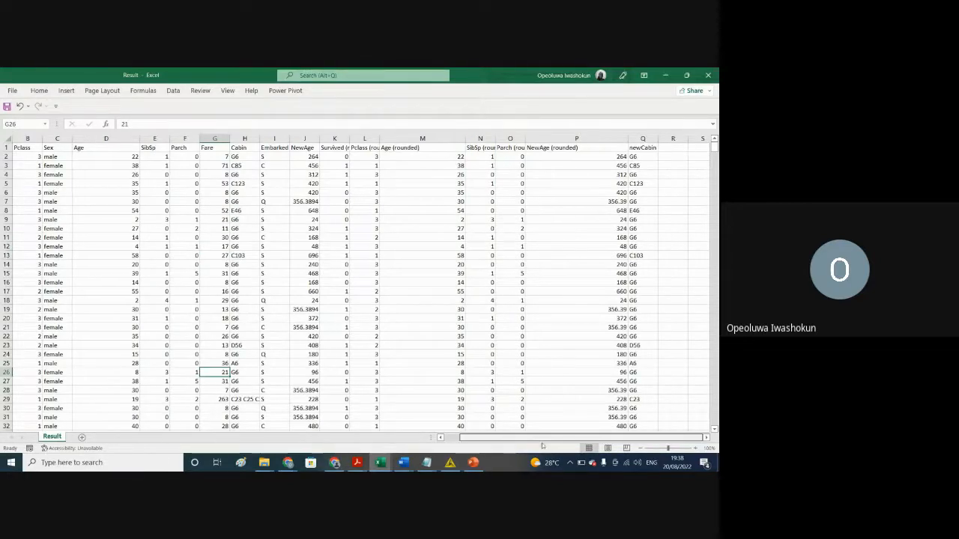
Step: Switch to KNIME and configure the Math Formula node to convert its NewAge result to Int, accepting the node reset
left_click(449, 462)
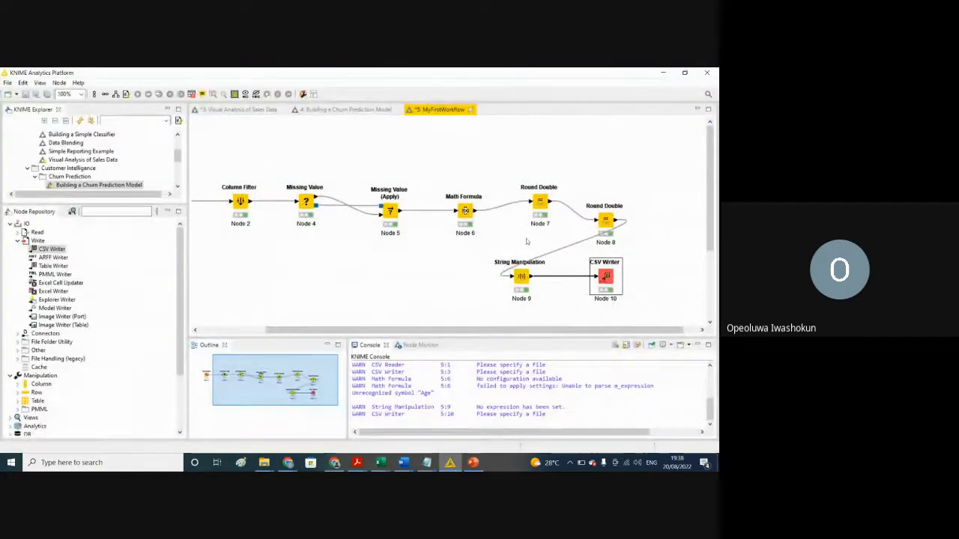
left_click(465, 210)
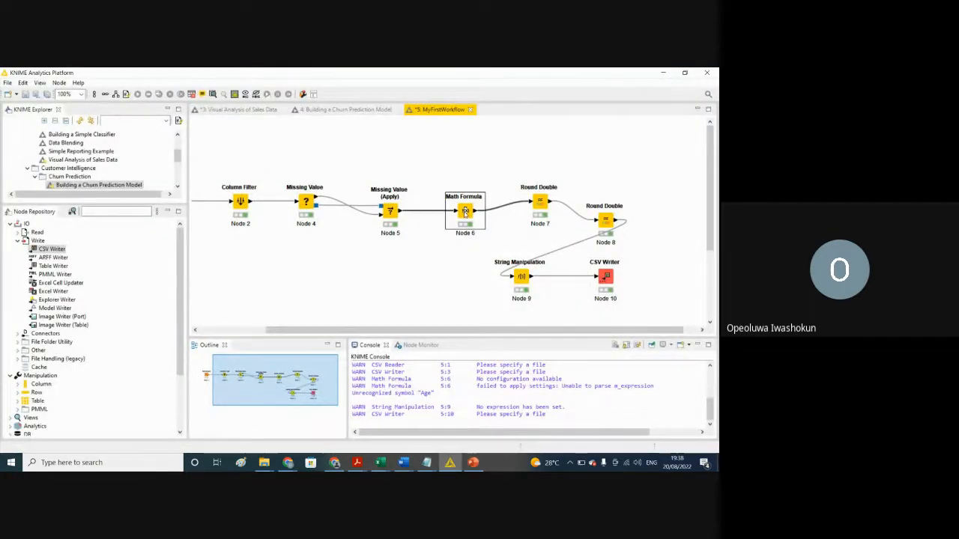
right_click(465, 211)
left_click(494, 218)
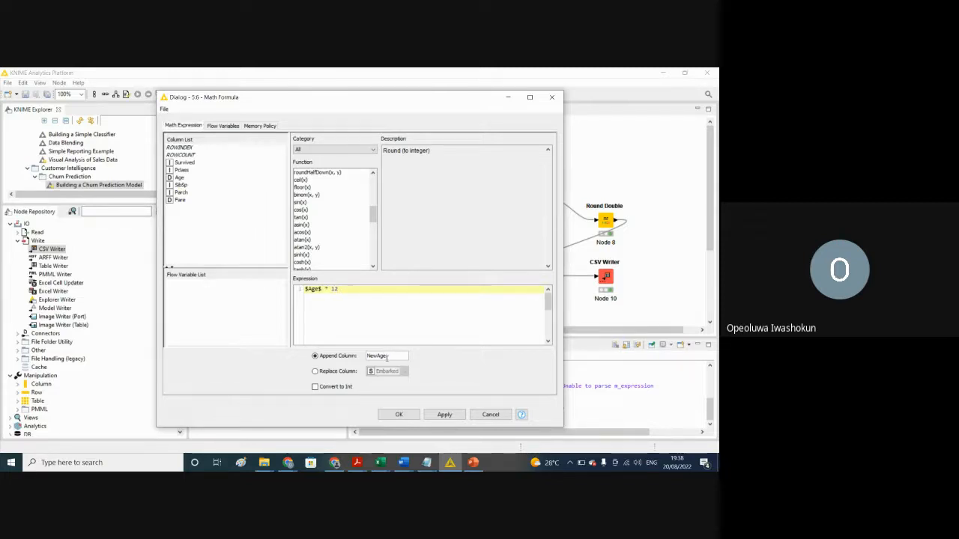
left_click(314, 388)
left_click(446, 415)
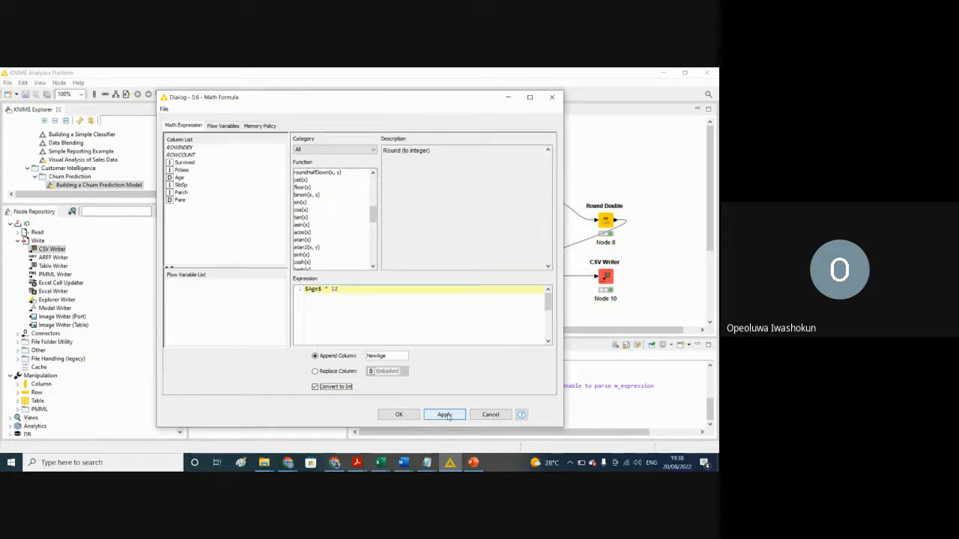
left_click(447, 415)
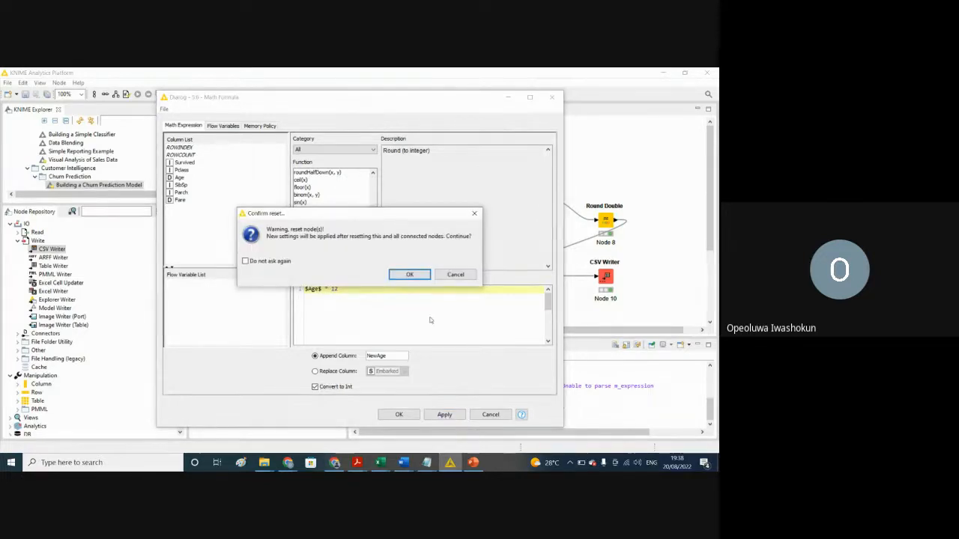
left_click(408, 274)
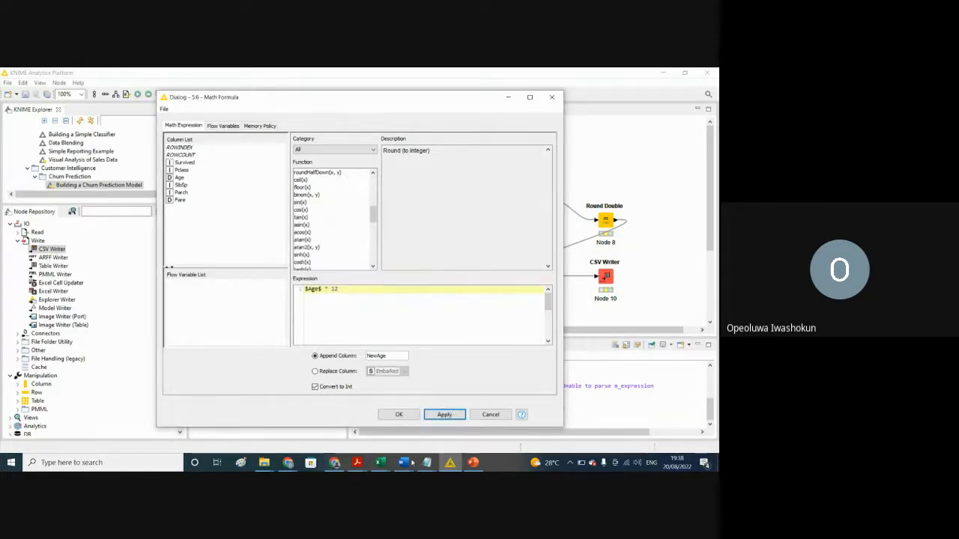
left_click(394, 415)
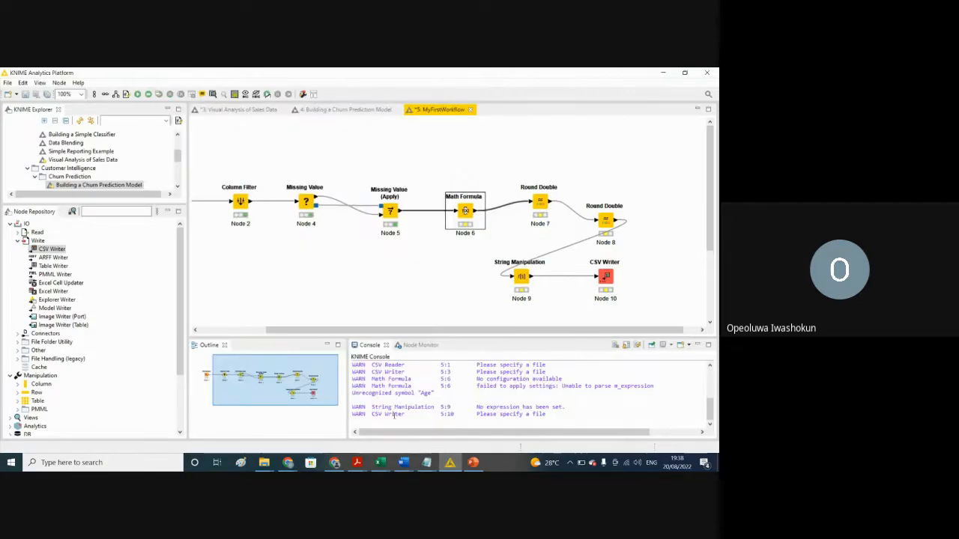
Step: Review the column selection and output format options of Round Double Node 7, and close its configuration without changes
left_click(539, 202)
right_click(539, 205)
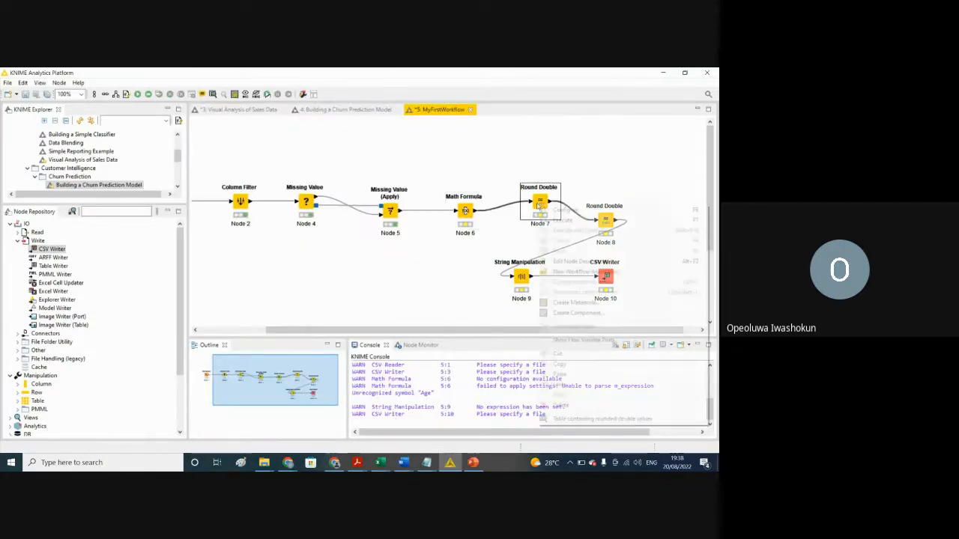
left_click(566, 210)
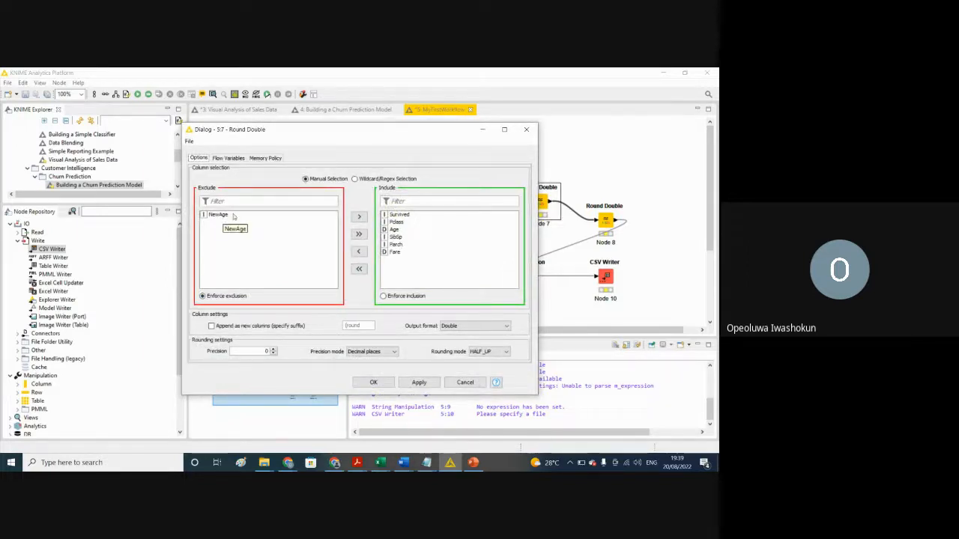
left_click(233, 216)
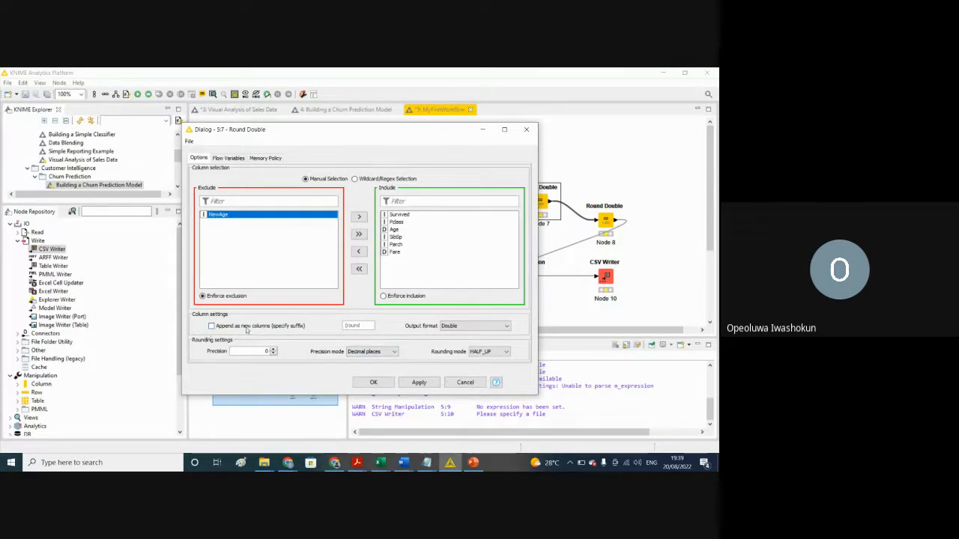
left_click(453, 327)
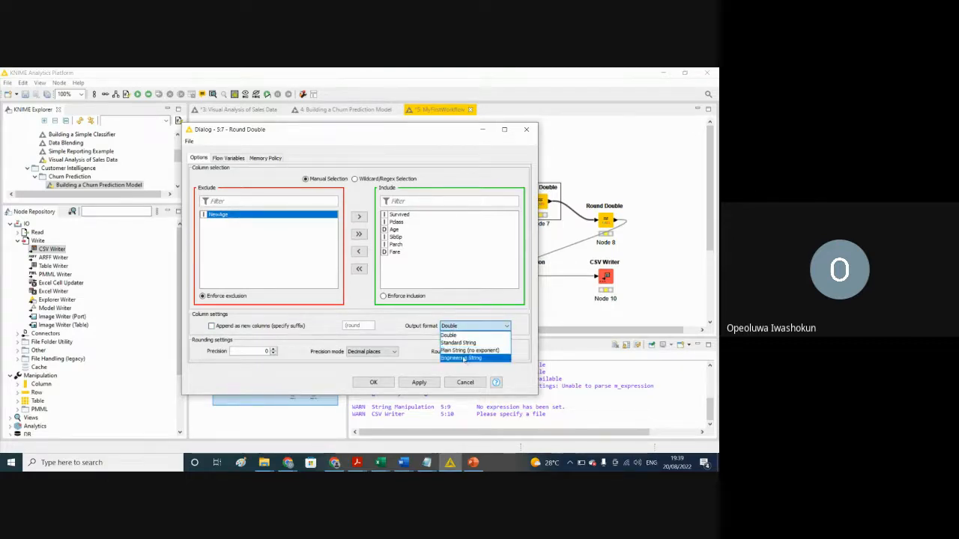
left_click(505, 328)
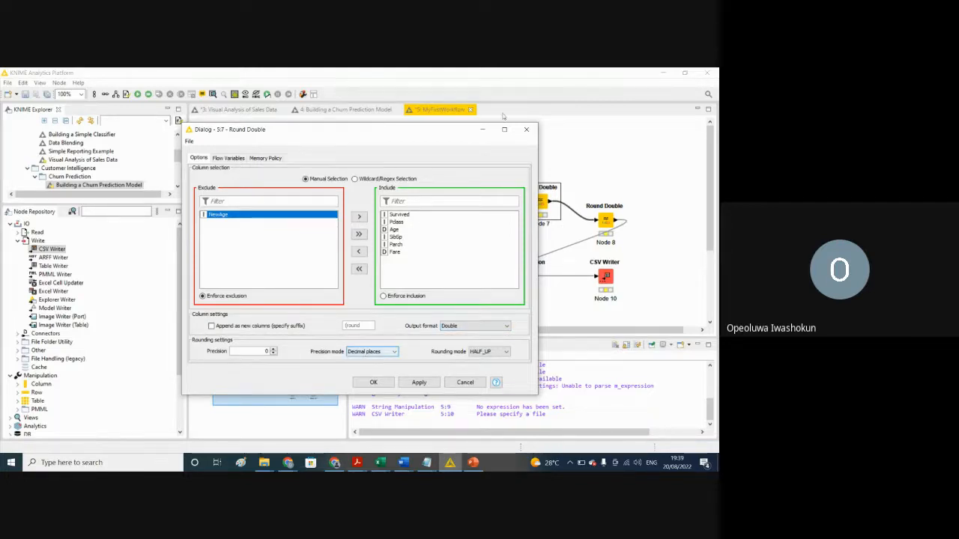
left_click(525, 129)
Step: Review the Math Formula node's expression and Convert to Int option again, and reapply its settings
left_click(466, 212)
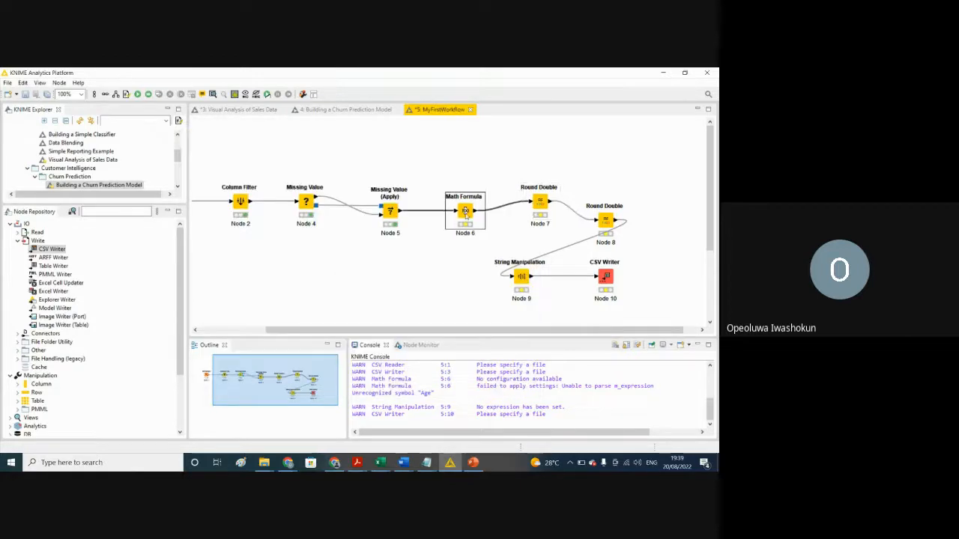
right_click(465, 212)
left_click(486, 223)
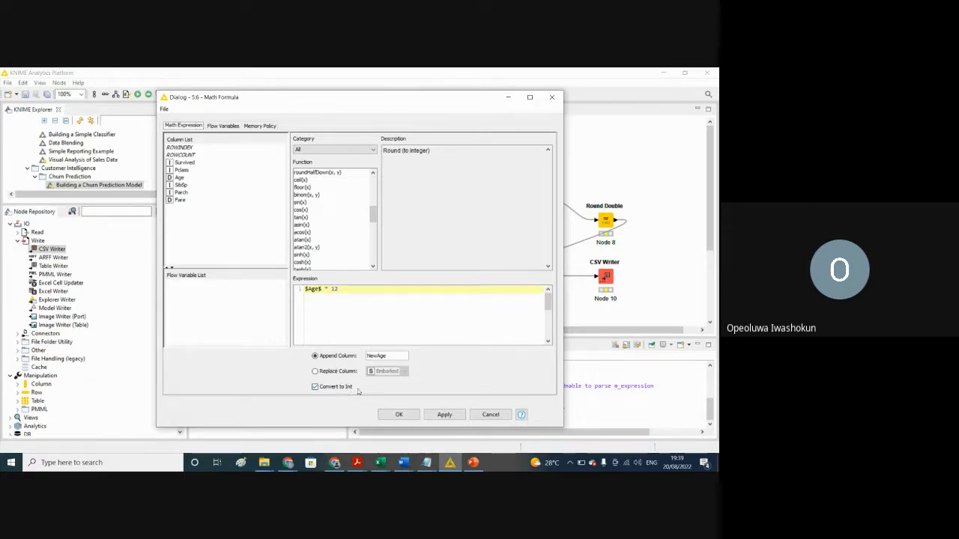
left_click(442, 415)
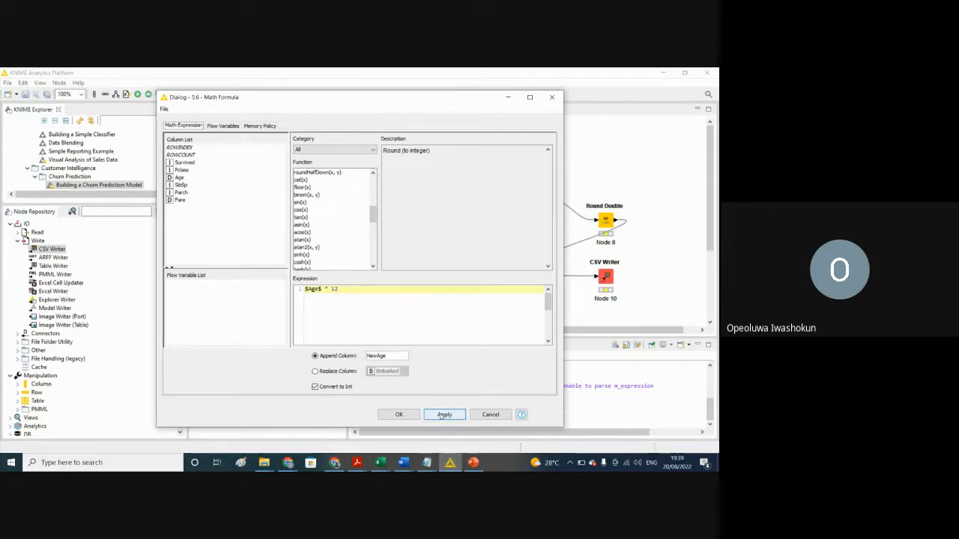
left_click(397, 414)
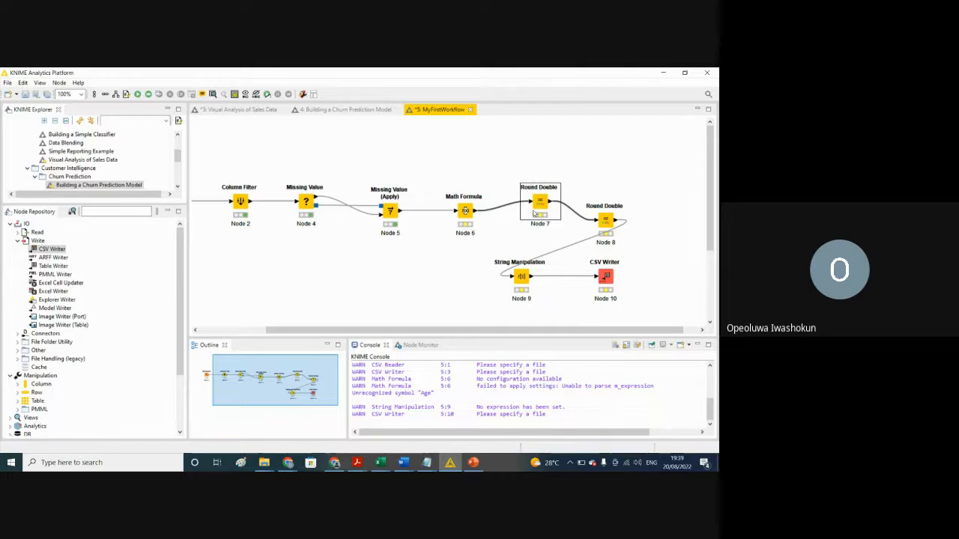
Step: Delete Round Double Node 7 with its connections and move Round Double Node 8 beside the Math Formula node
key("Delete")
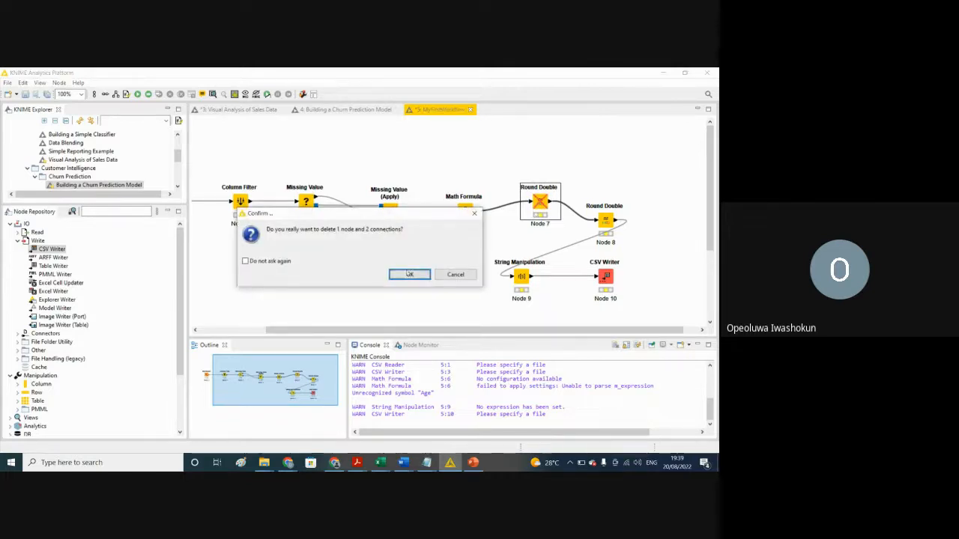
left_click(408, 274)
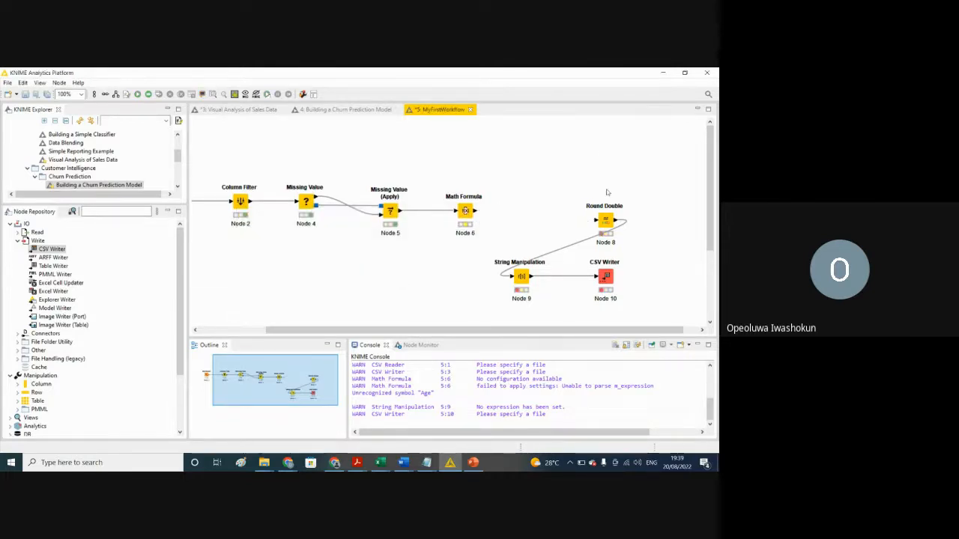
left_click_drag(601, 223, 531, 213)
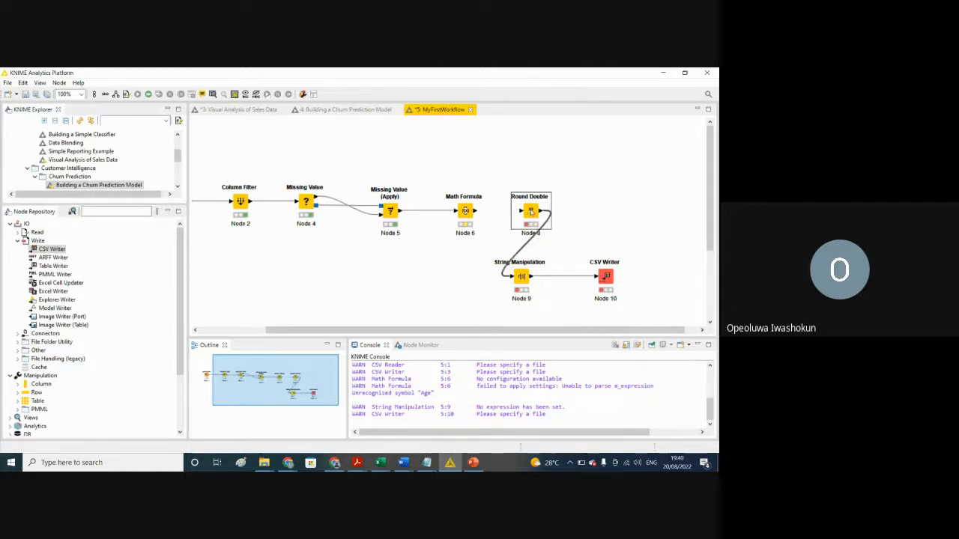
right_click(531, 212)
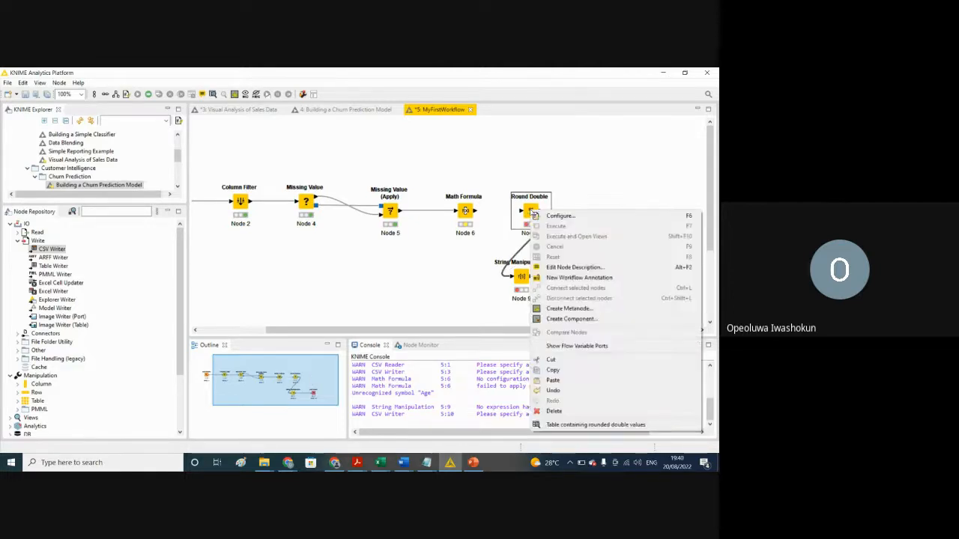
left_click(546, 215)
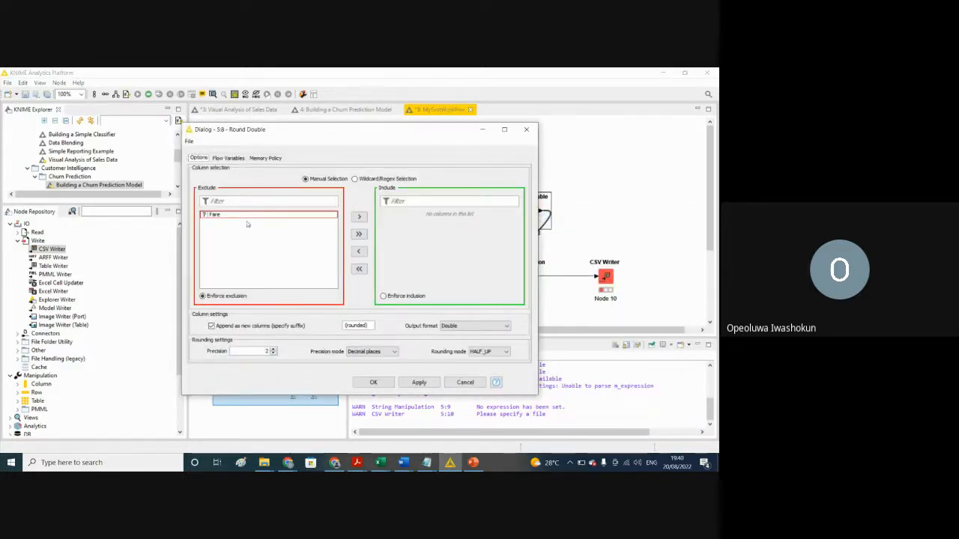
left_click(526, 129)
Step: Connect the Math Formula node's output to the input of Round Double Node 8
left_click(475, 212)
left_click_drag(480, 213, 528, 213)
Step: Configure Round Double Node 8 to stop appending the rounded values as new columns, keeping the Double output format
left_click(531, 212)
right_click(530, 212)
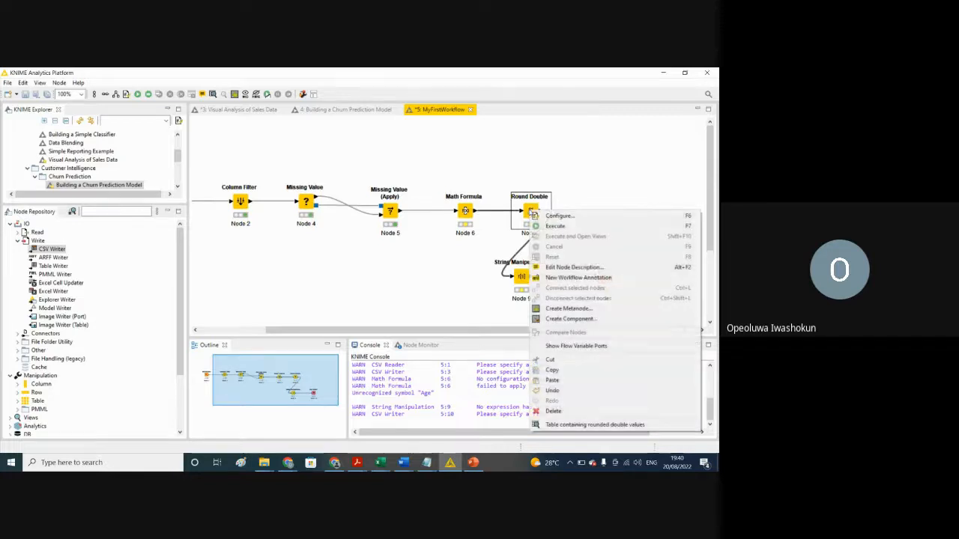
left_click(543, 216)
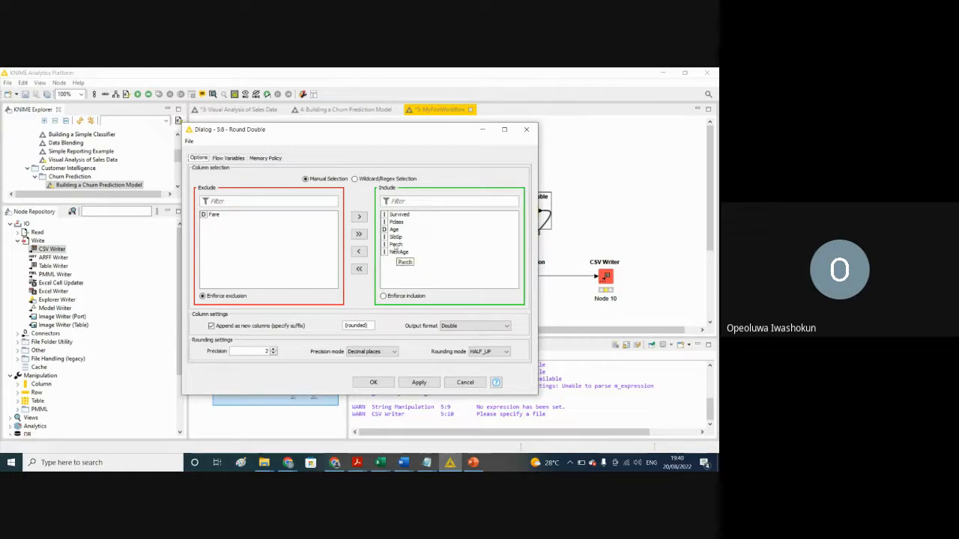
left_click_drag(395, 222, 393, 230)
left_click(214, 217)
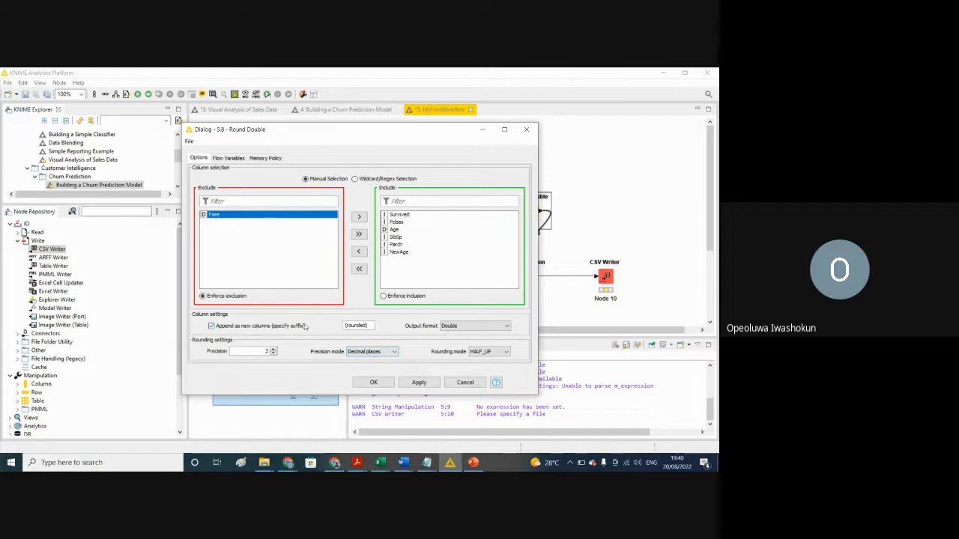
left_click(212, 327)
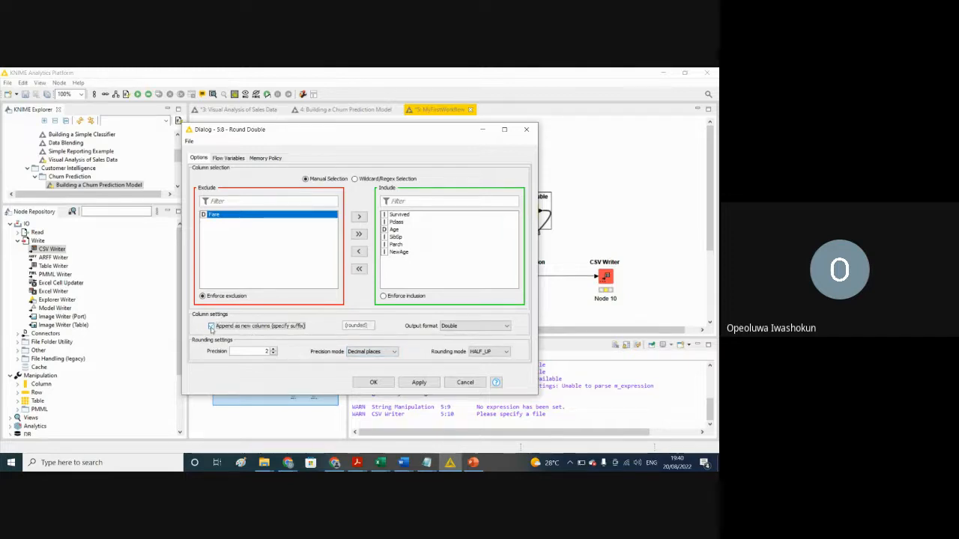
left_click(506, 326)
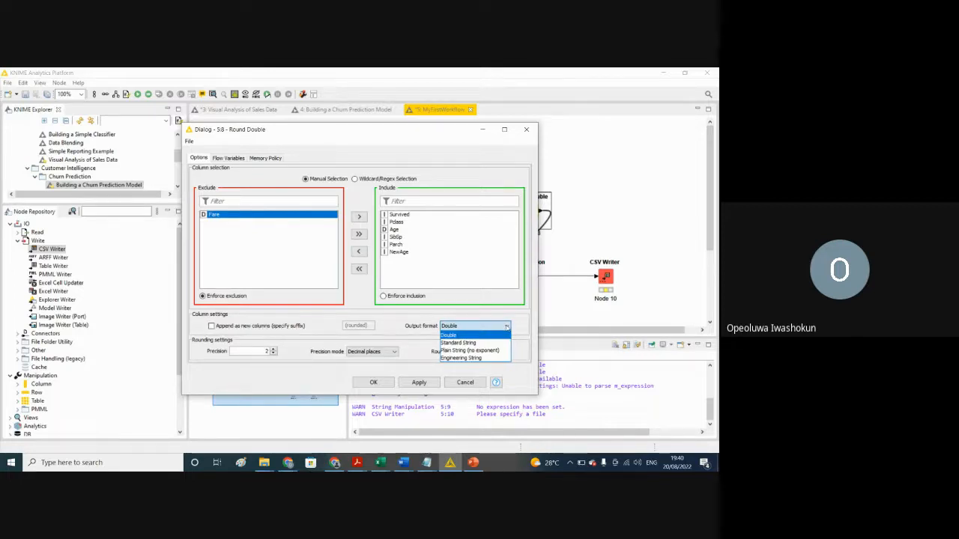
left_click(508, 328)
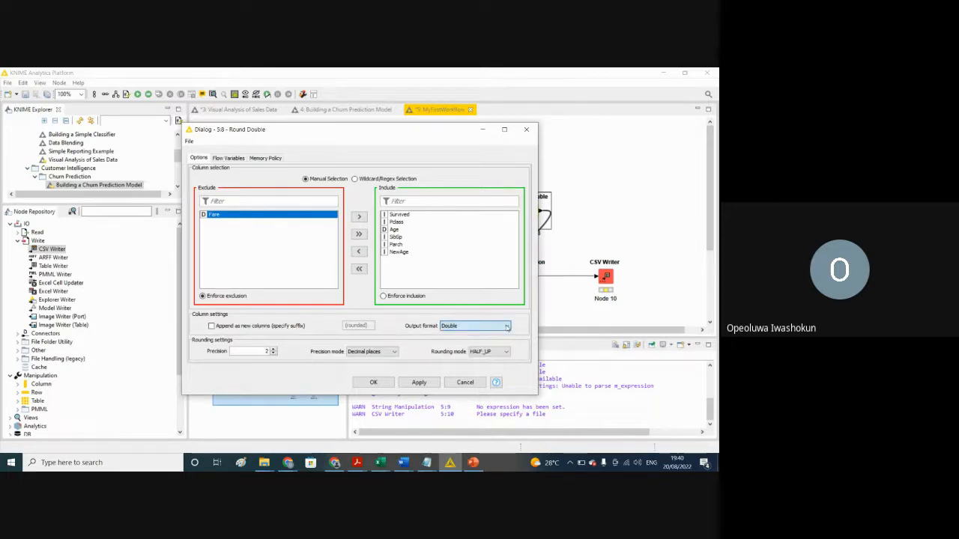
Step: Set the Round Double node's rounding mode to UP with 2 decimal places, and apply the configuration
left_click(273, 354)
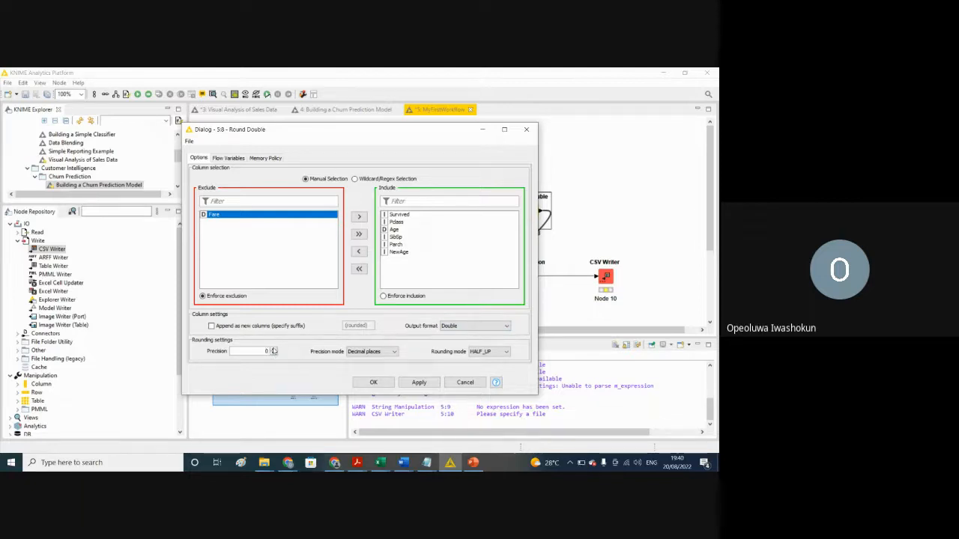
left_click(370, 353)
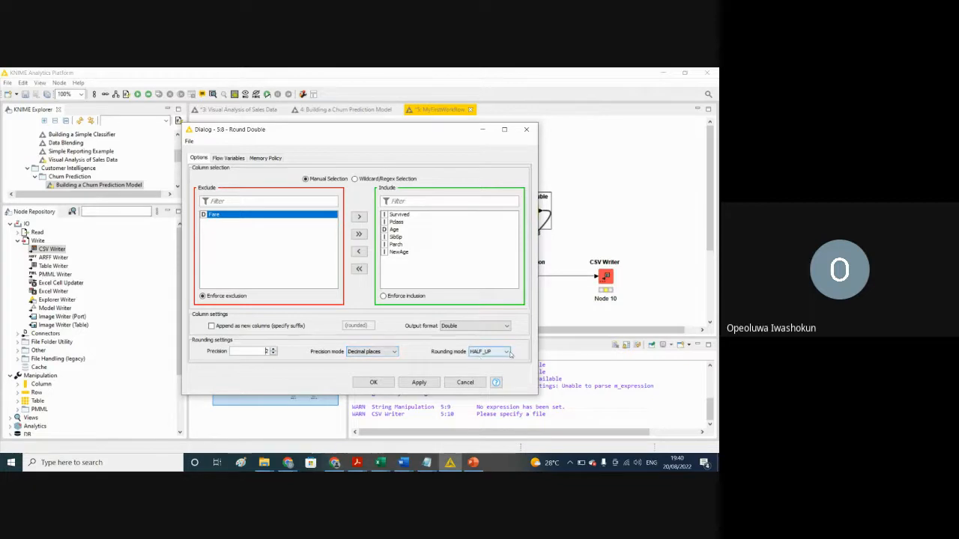
left_click(507, 353)
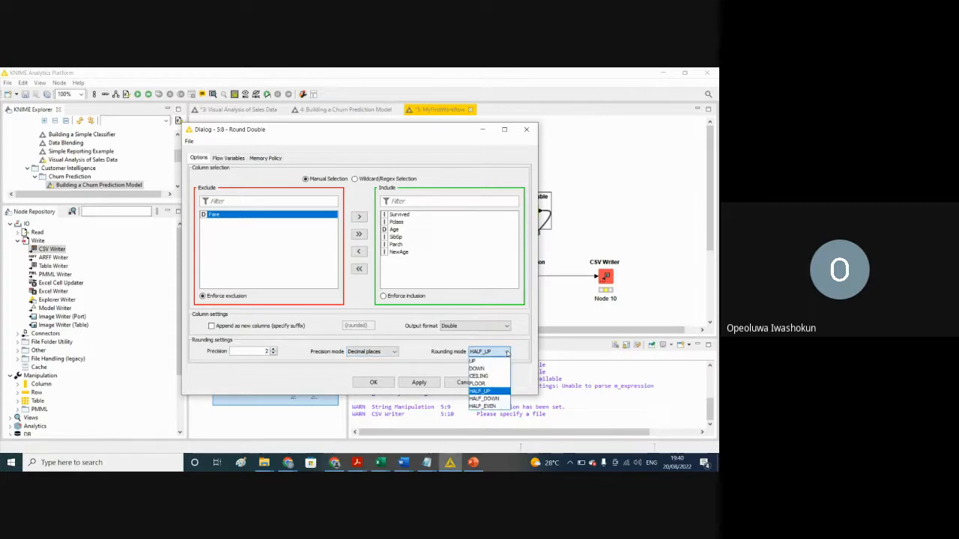
left_click(475, 361)
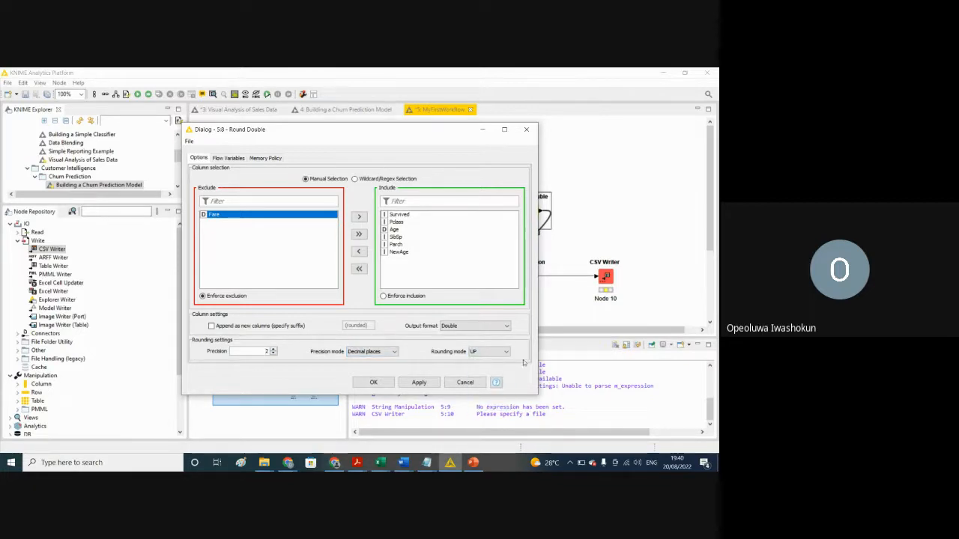
left_click(507, 352)
left_click(507, 352)
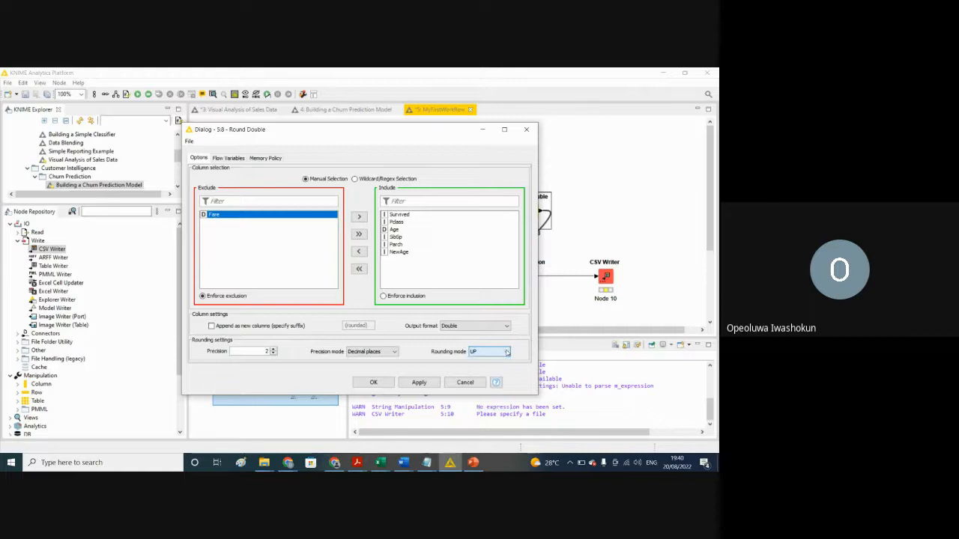
left_click(419, 383)
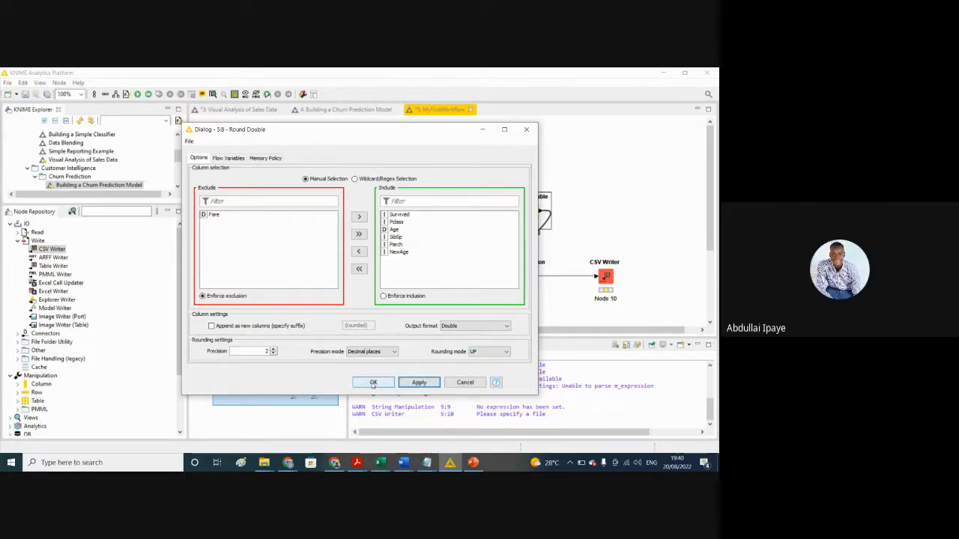
left_click(373, 382)
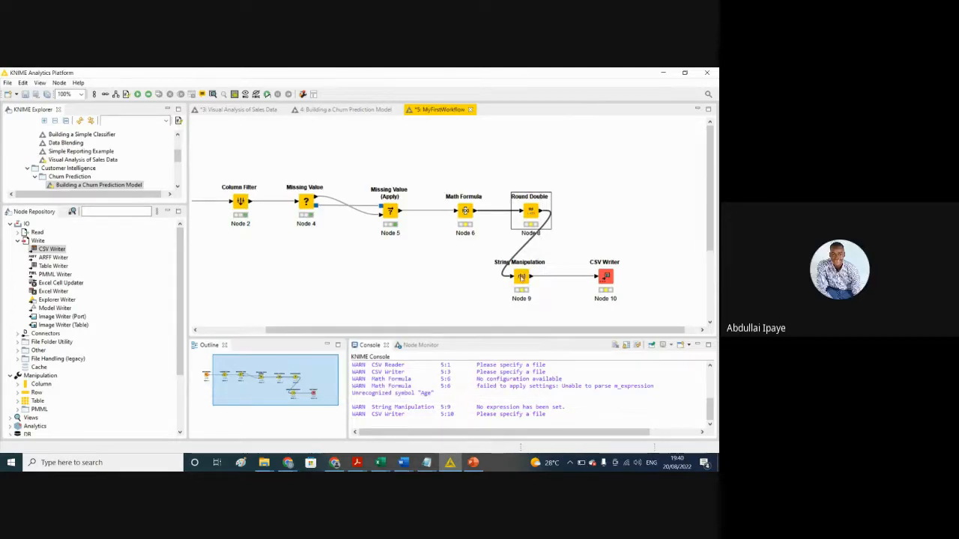
Step: Switch to Excel, view the exported Result file, and close it without saving changes
left_click(521, 277)
right_click(521, 277)
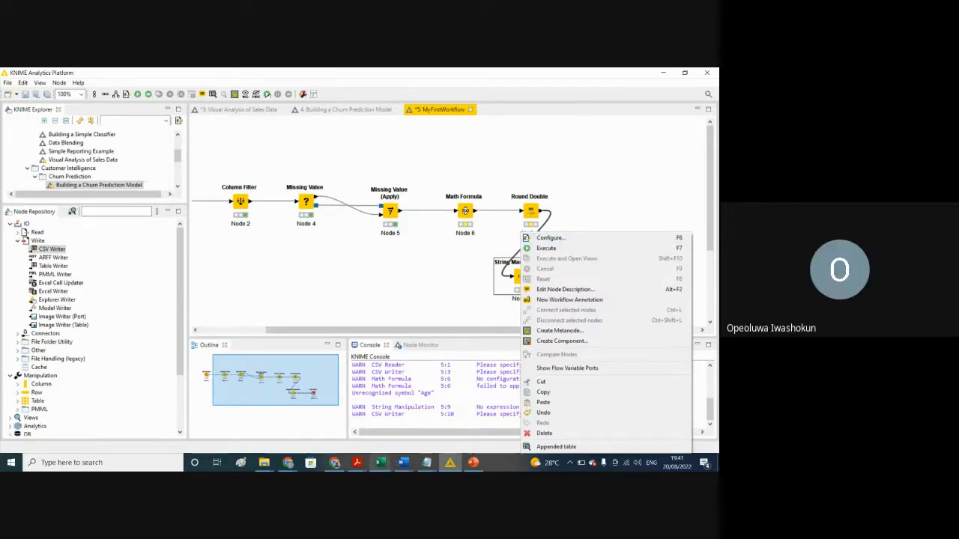
mouse_move(381, 465)
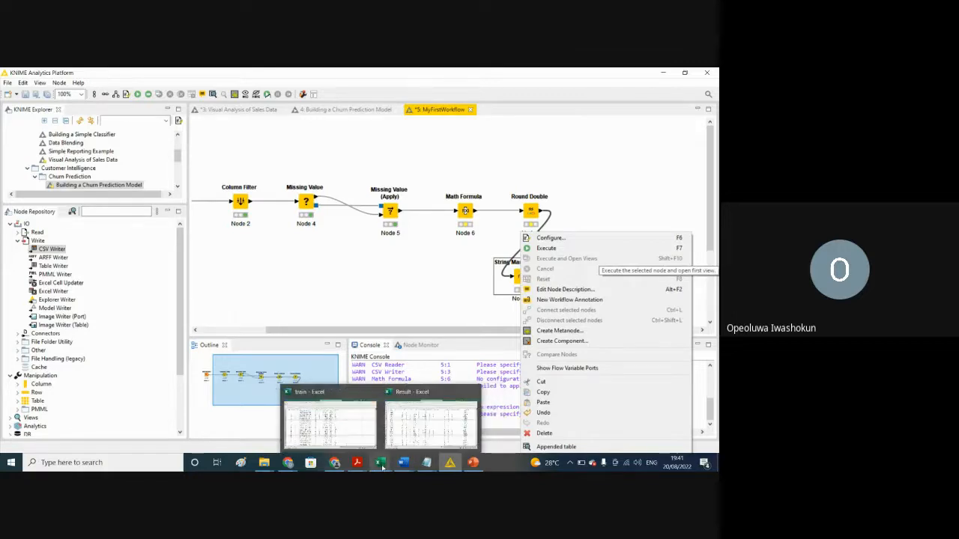
left_click(391, 433)
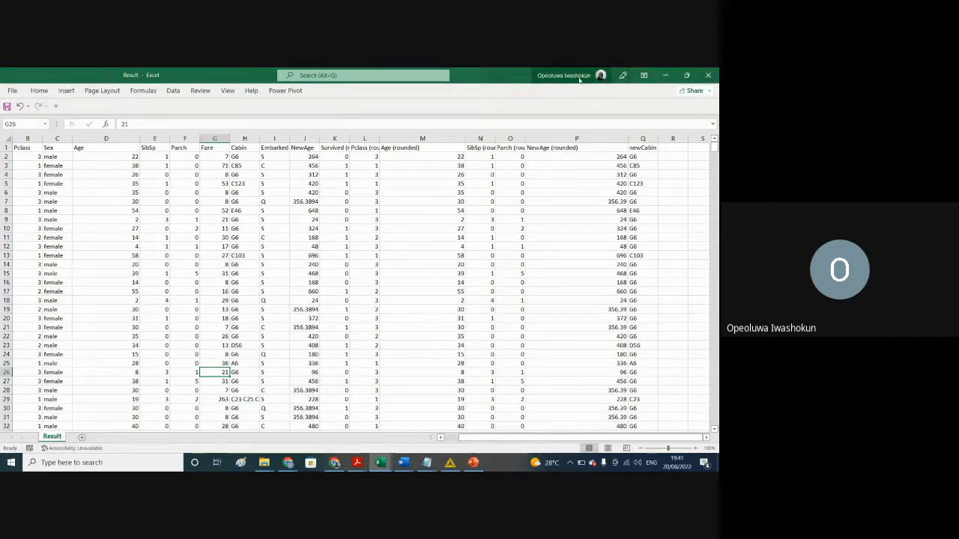
left_click(666, 76)
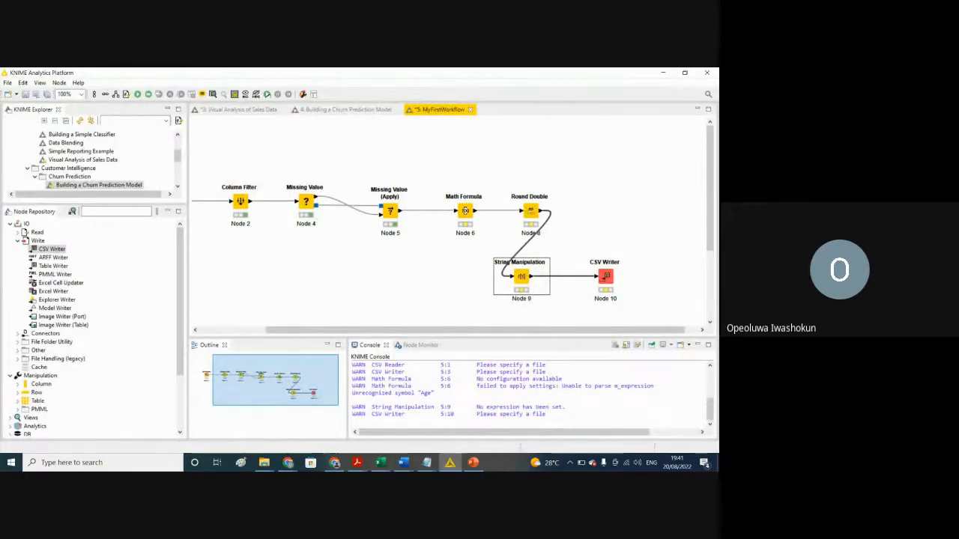
left_click(380, 463)
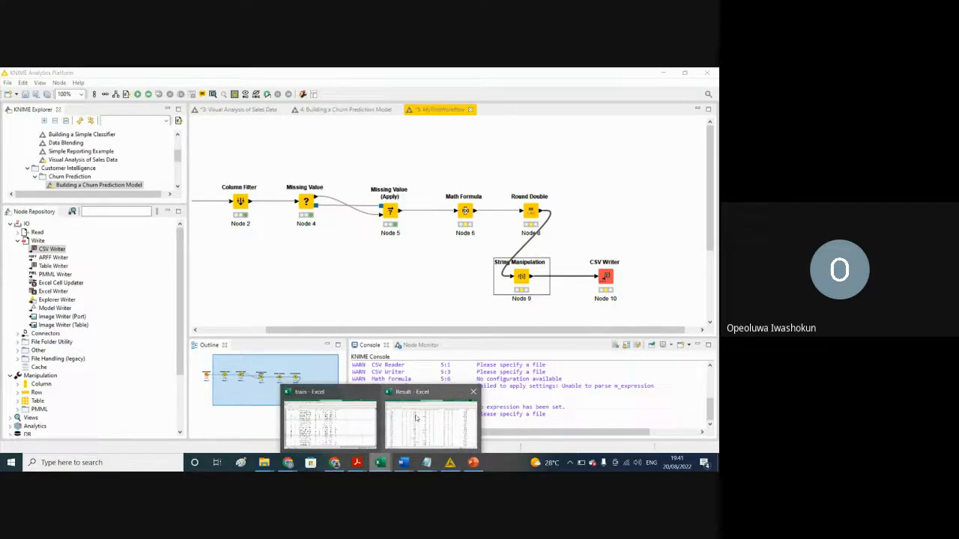
left_click(417, 418)
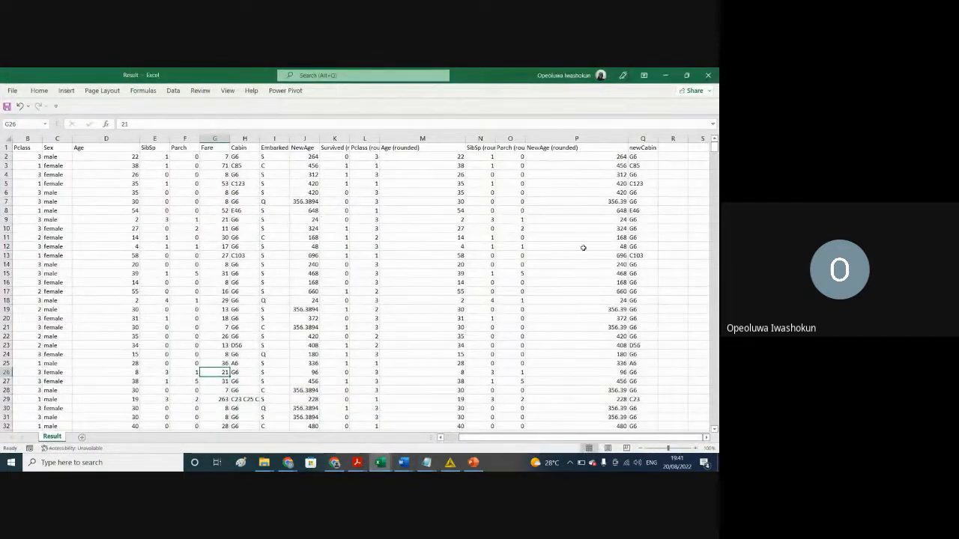
left_click(705, 78)
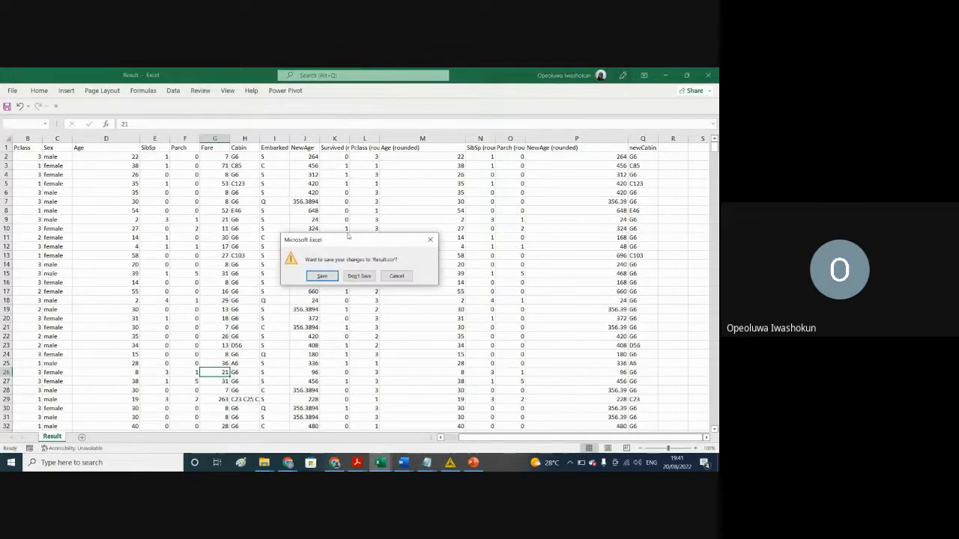
left_click(358, 275)
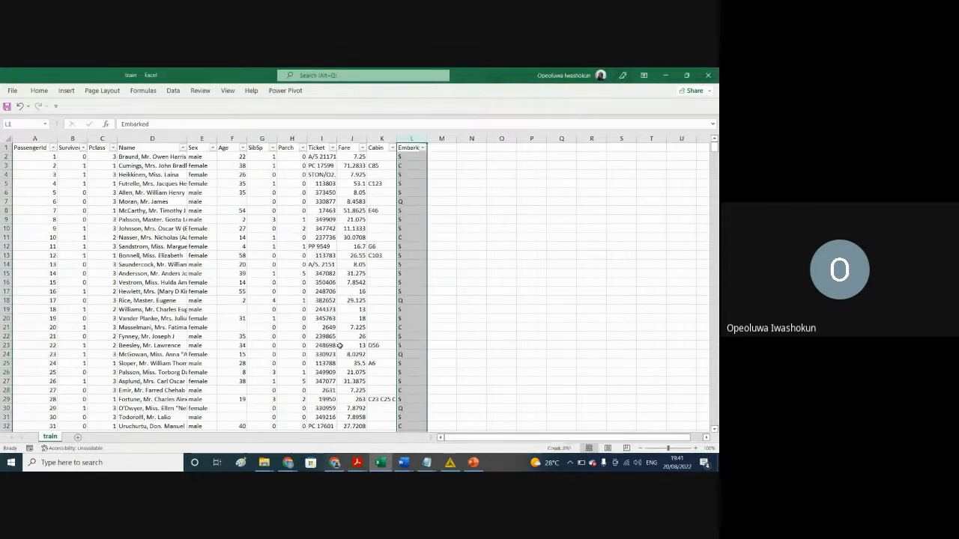
Step: Examine the train sheet's Fare and Age columns, looking down the Age column for decimal values
left_click(331, 289)
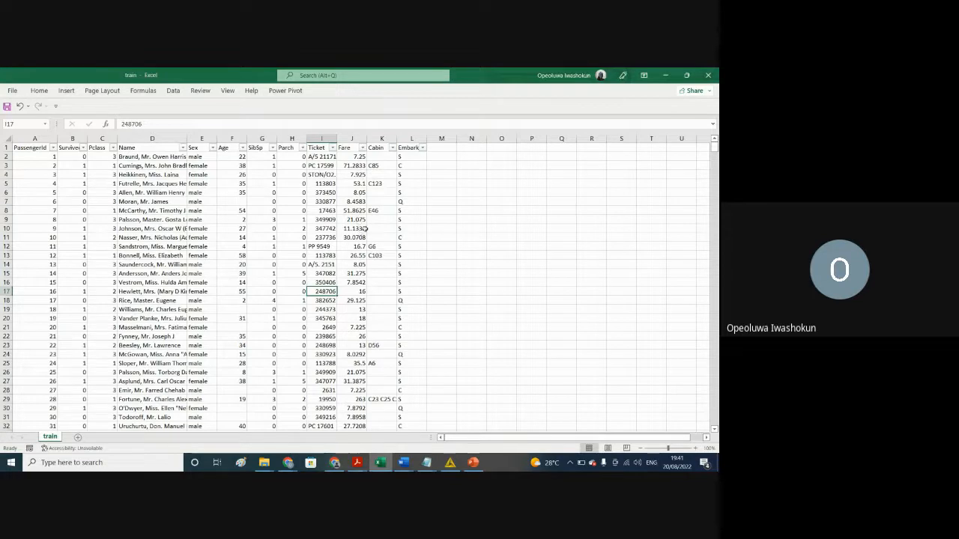
left_click(351, 139)
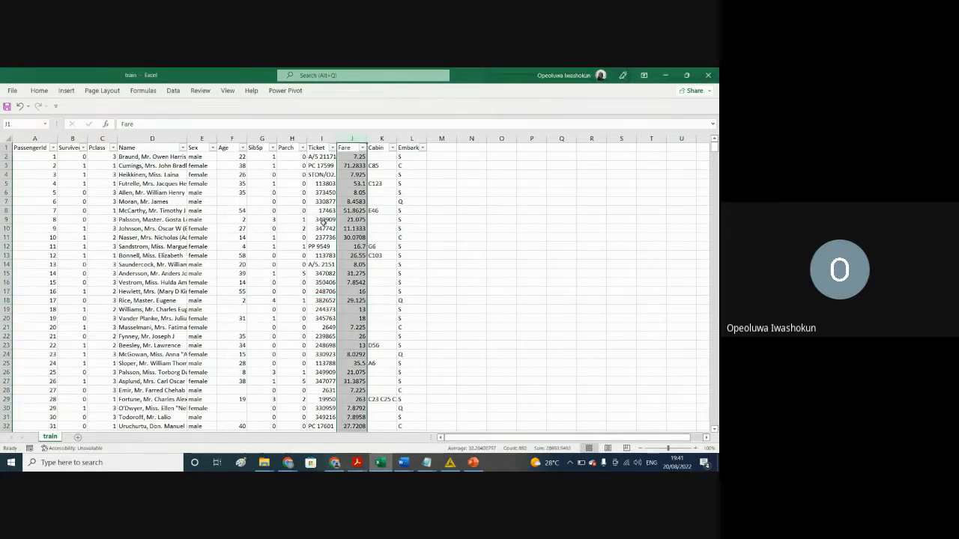
left_click(230, 139)
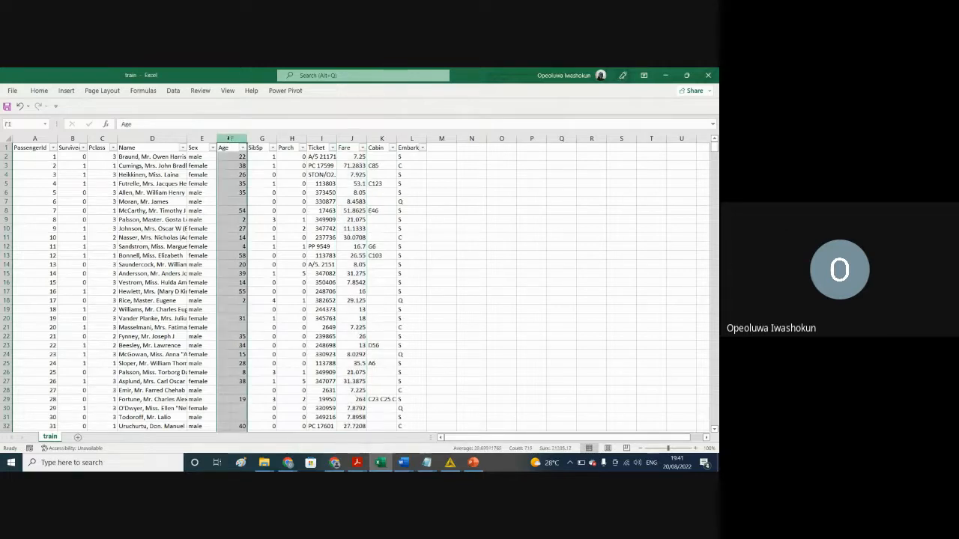
left_click(231, 245)
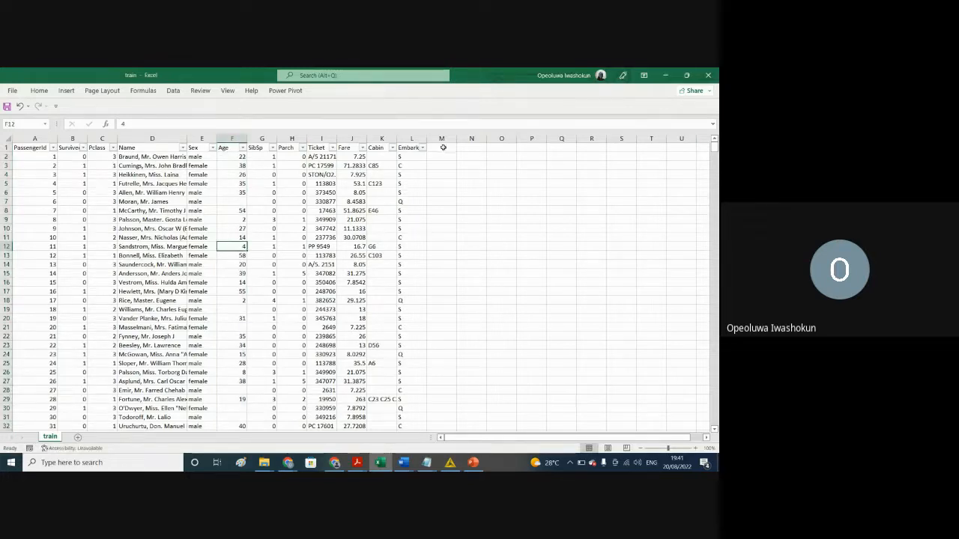
left_click_drag(714, 147, 712, 161)
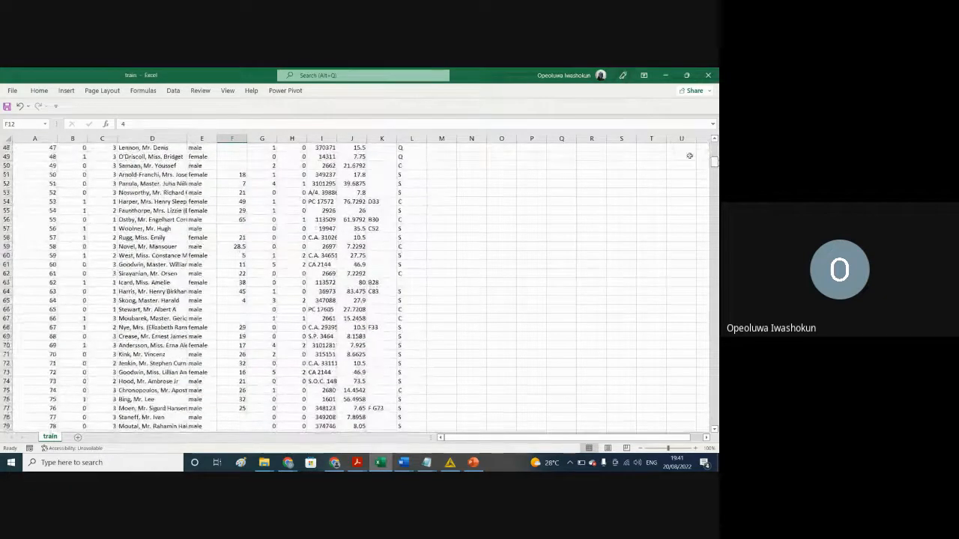
left_click(232, 247)
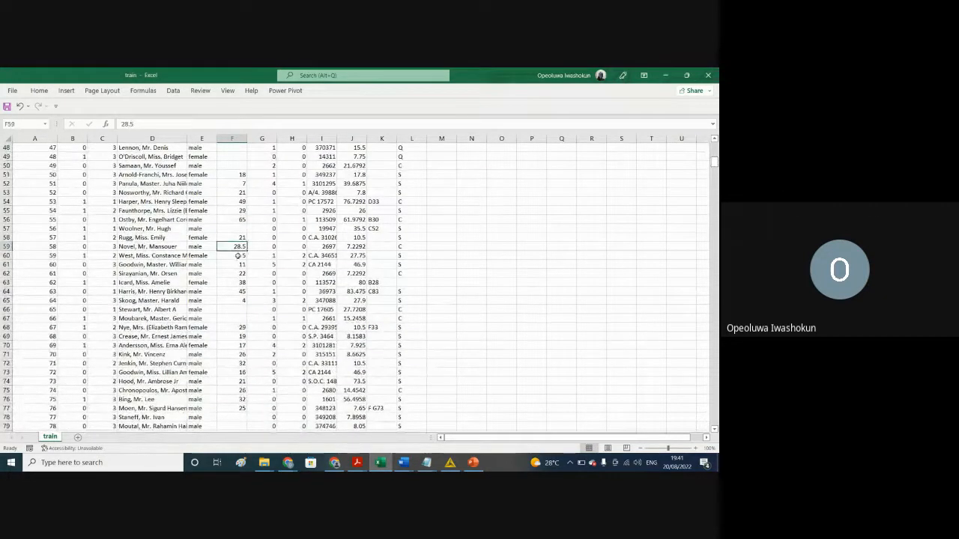
left_click(237, 372)
key("Down")
key("Down")
key("Down")
key("Down")
key("Down")
key("Down")
key("Down")
key("Down")
key("Down")
key("Down")
key("Down")
key("Down")
key("Down")
key("Down")
key("Down")
key("Down")
key("Down")
key("Down")
key("Down")
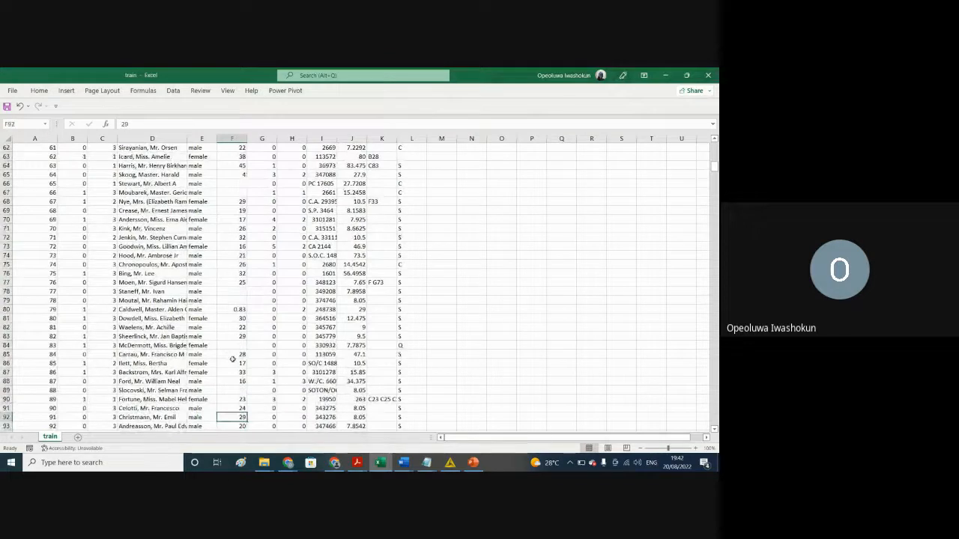
left_click(243, 309)
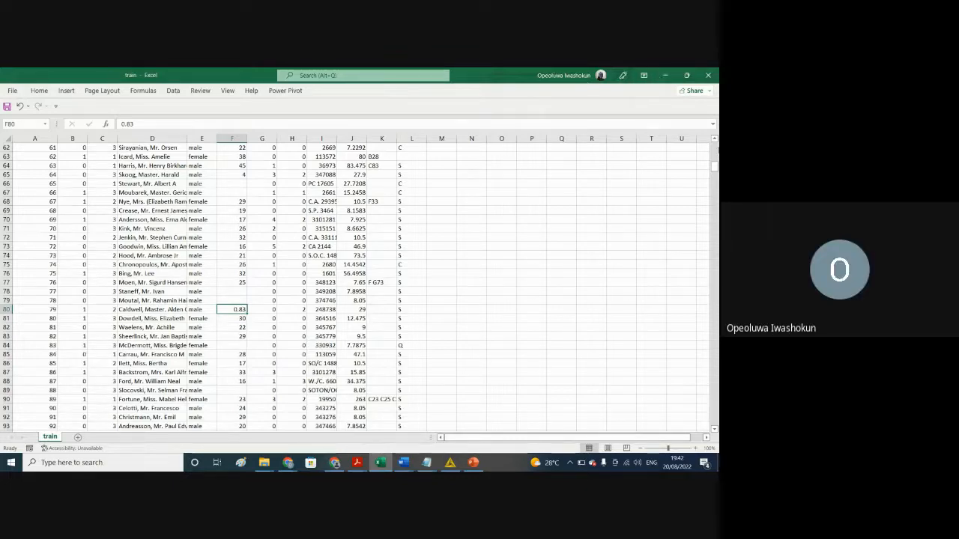
Step: Try to close train.csv without saving, cancel the recovered-files prompt, and return to KNIME
left_click(708, 75)
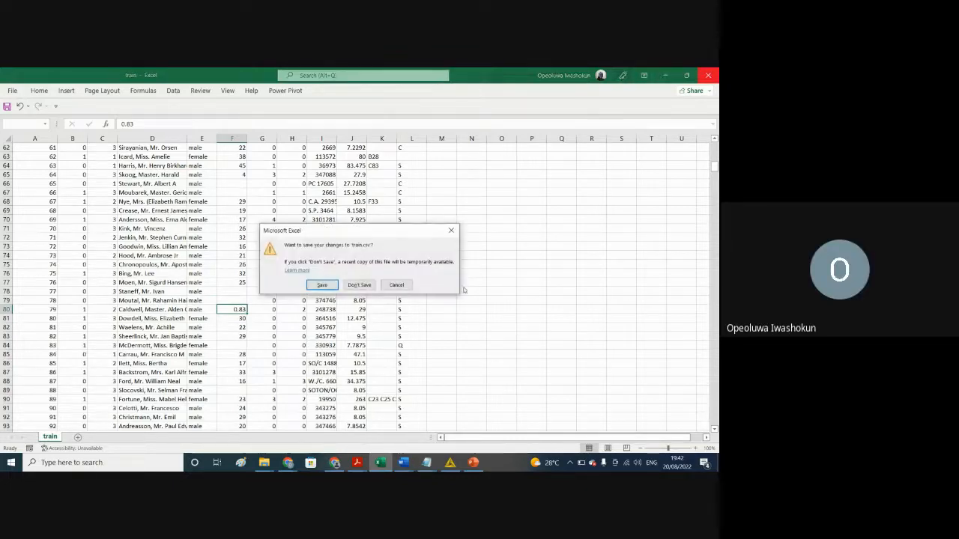
left_click(358, 286)
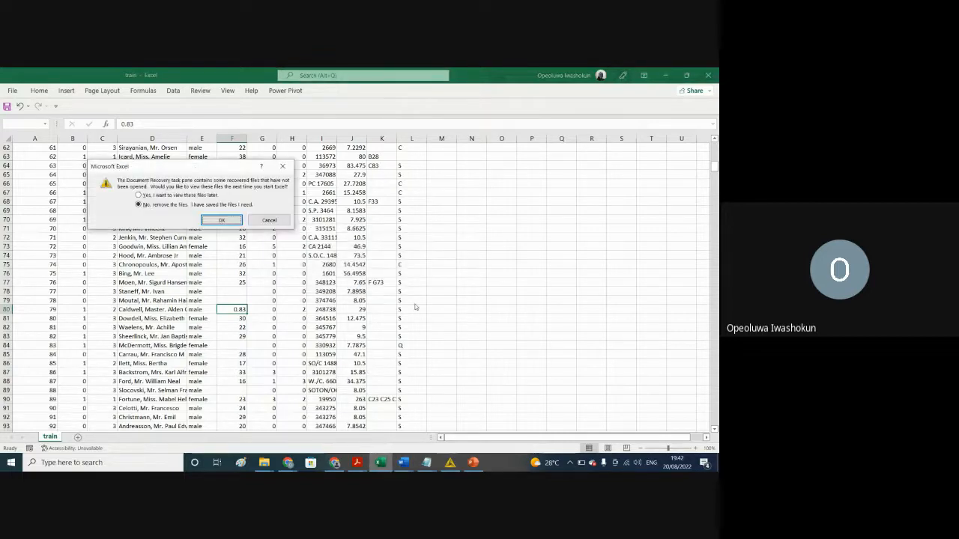
left_click(269, 219)
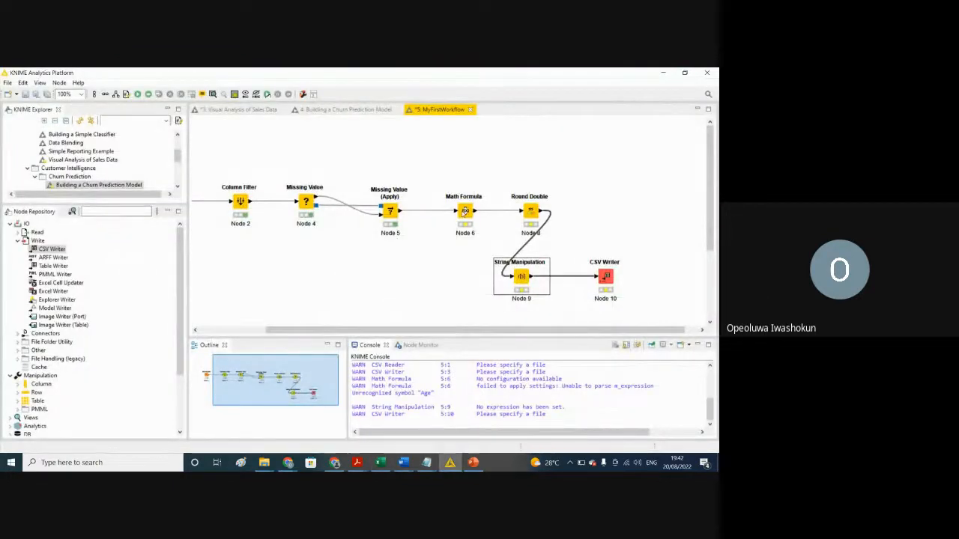
Step: Configure the Math Formula node to append $Age$ * 12 as NewAge with Convert to Int enabled, and apply the settings
right_click(464, 211)
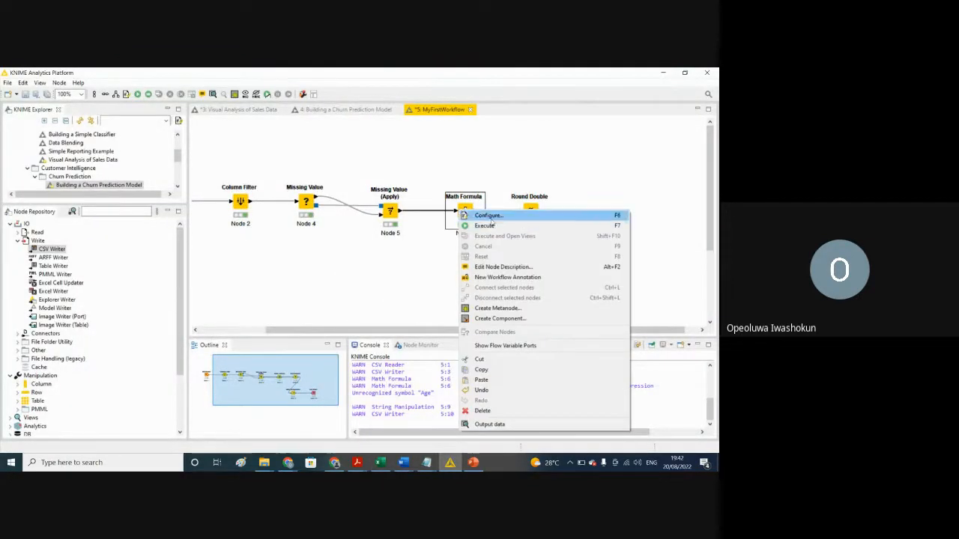
left_click(489, 216)
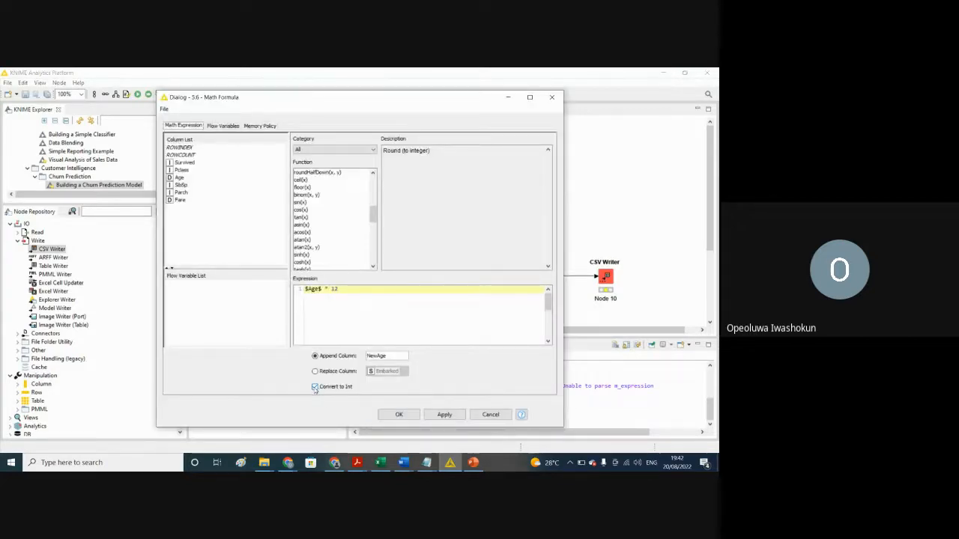
left_click(314, 388)
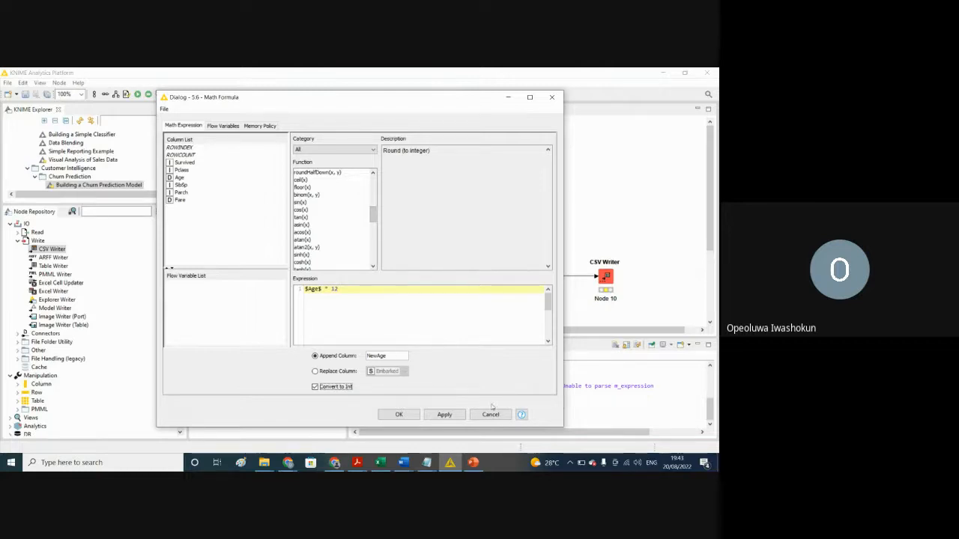
left_click(444, 415)
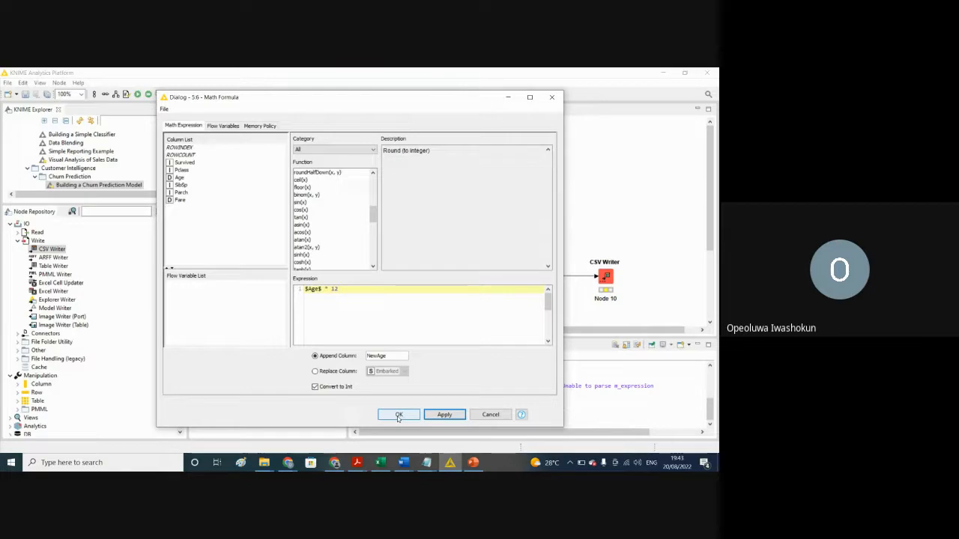
left_click(399, 416)
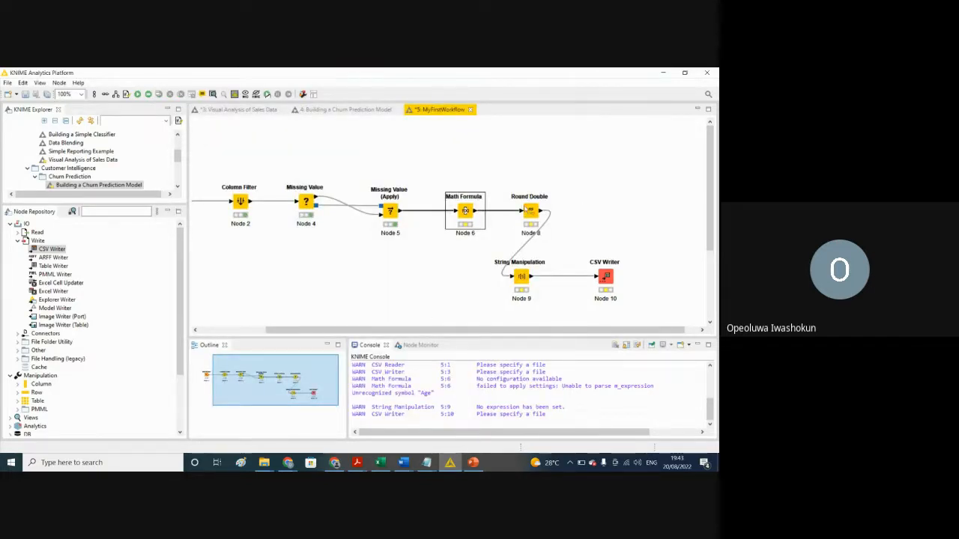
Step: Review the Round Double node's column selection, keep Fare excluded, and apply the configuration
left_click(528, 212)
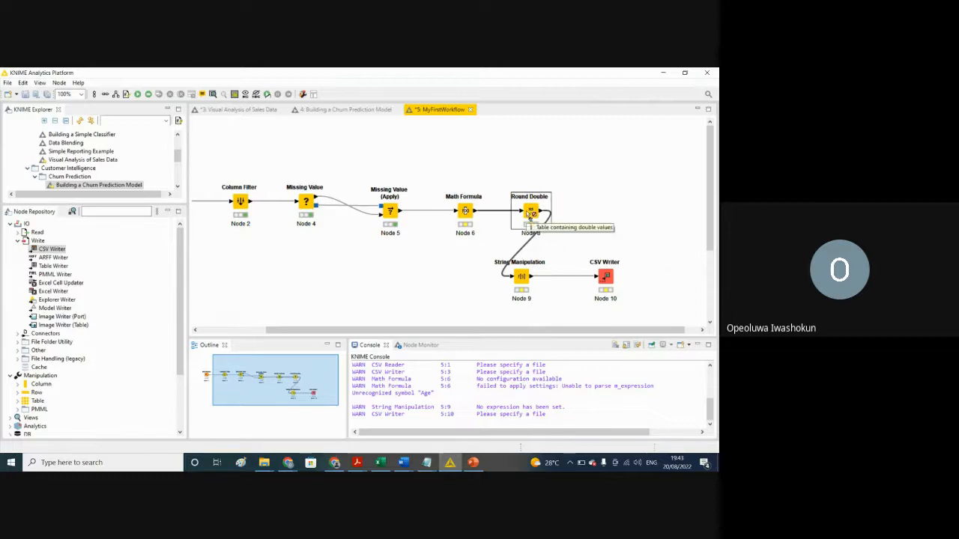
right_click(529, 213)
left_click(554, 217)
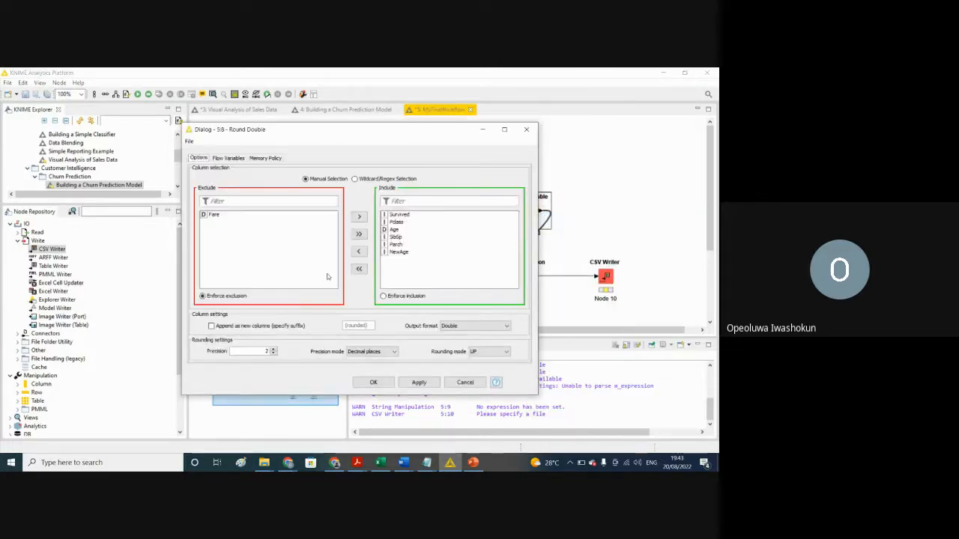
left_click(215, 215)
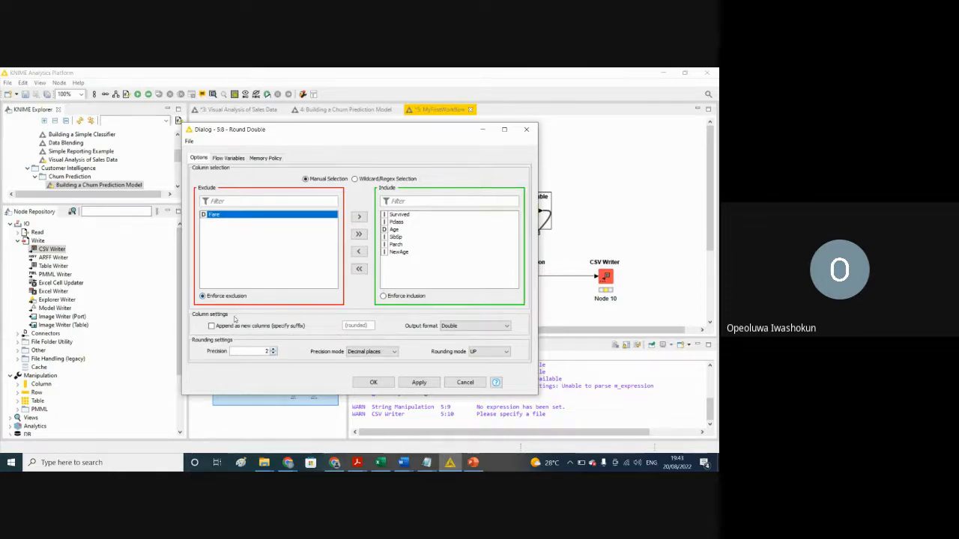
left_click(418, 383)
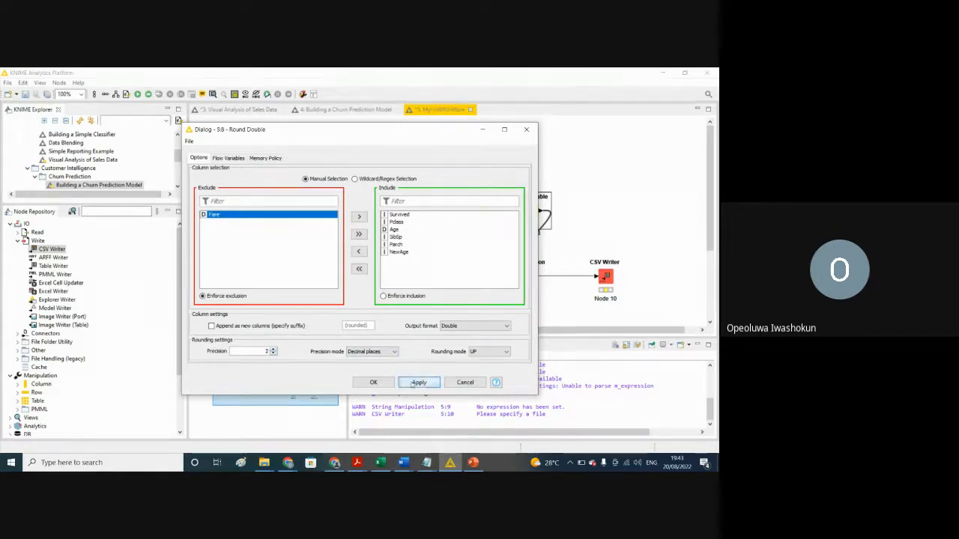
left_click(374, 383)
Step: Apply the String Manipulation node's substr expression on Cabin, appended as newCabin, and execute the node
left_click(526, 275)
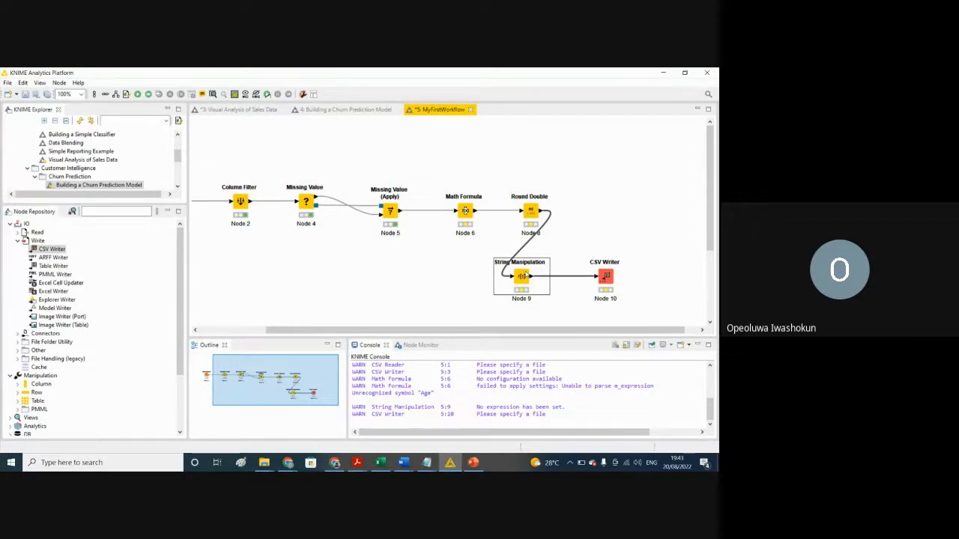
right_click(524, 276)
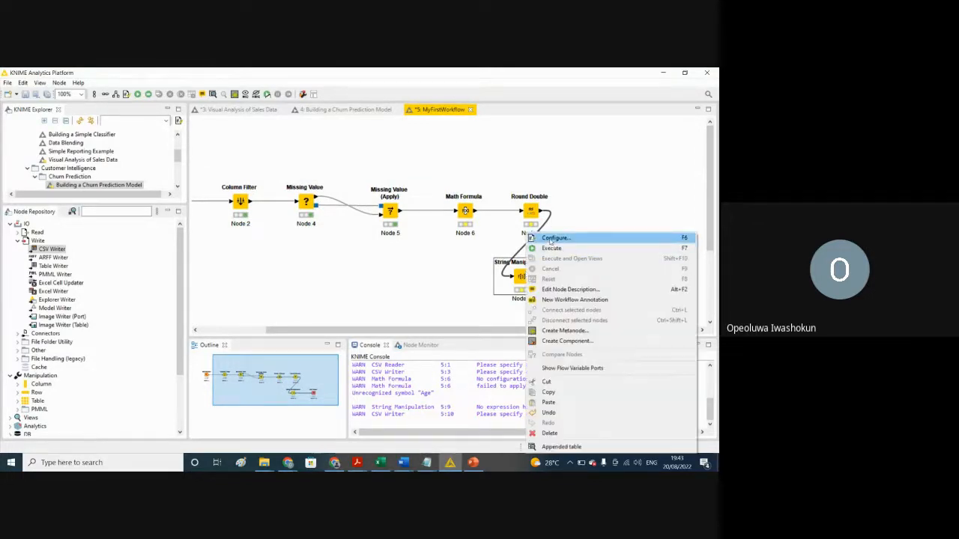
left_click(550, 239)
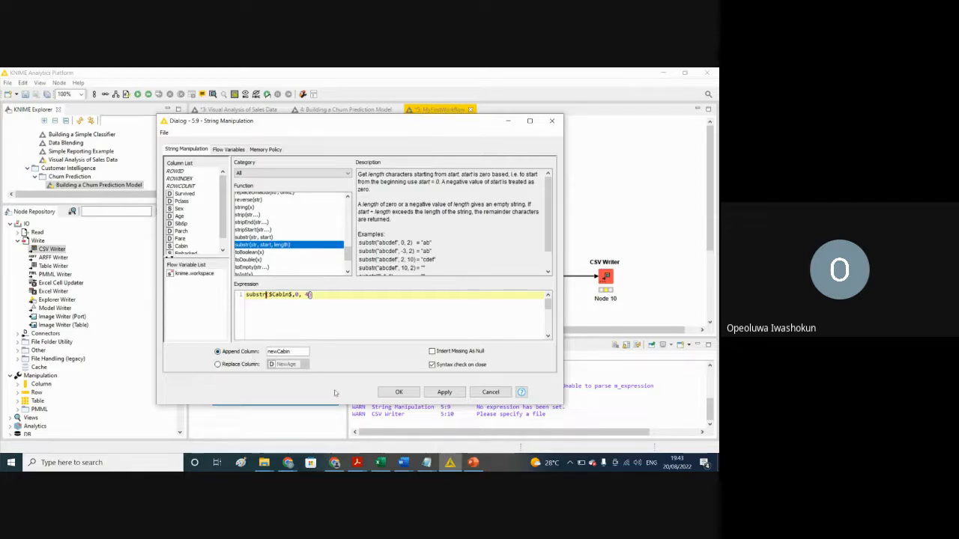
left_click(442, 393)
left_click(398, 392)
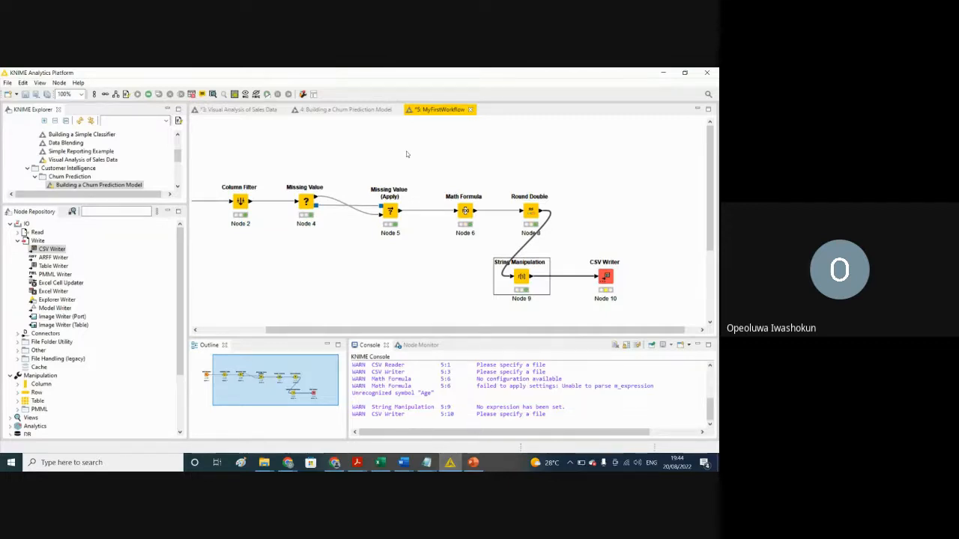
Step: Configure the CSV Writer node to overwrite Result.csv in Downloads with column headers, apply the settings, and execute it
left_click(607, 276)
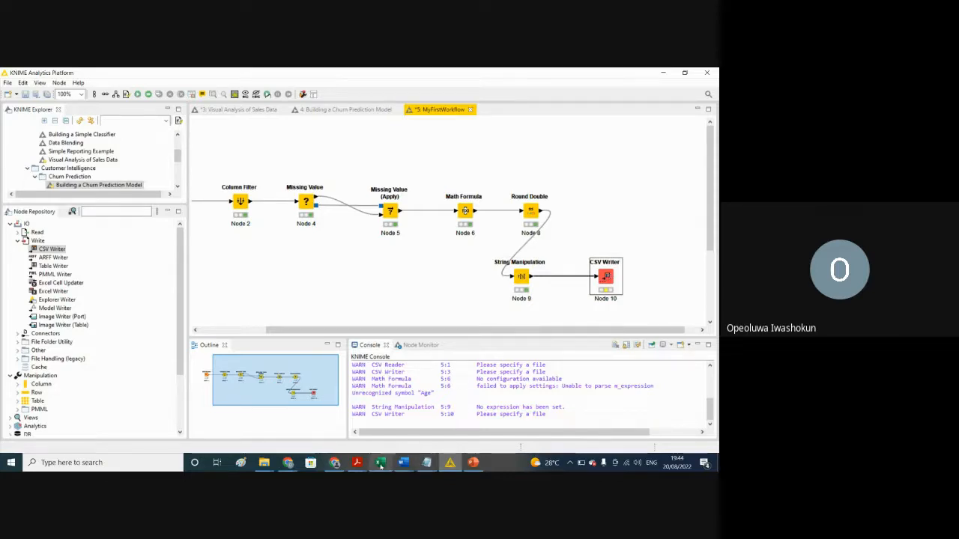
mouse_move(379, 465)
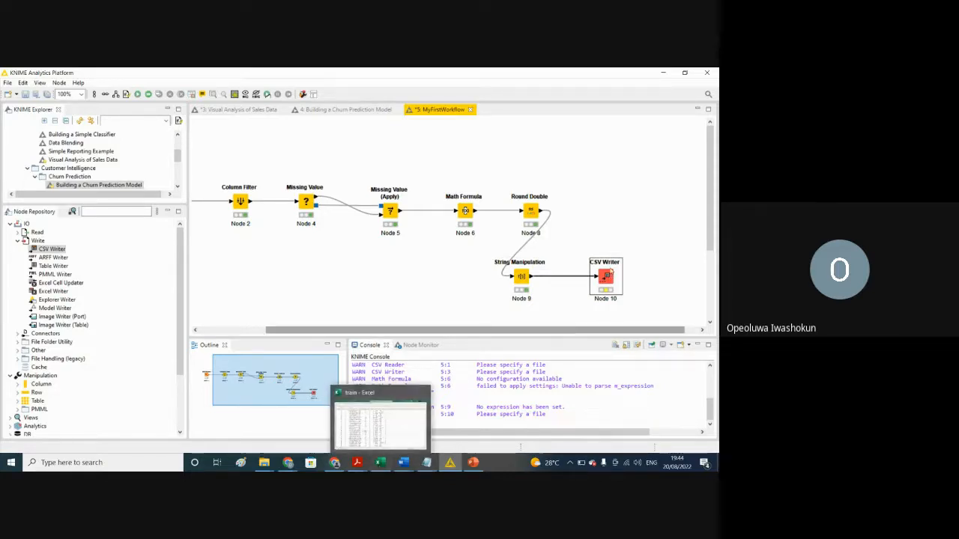
right_click(606, 277)
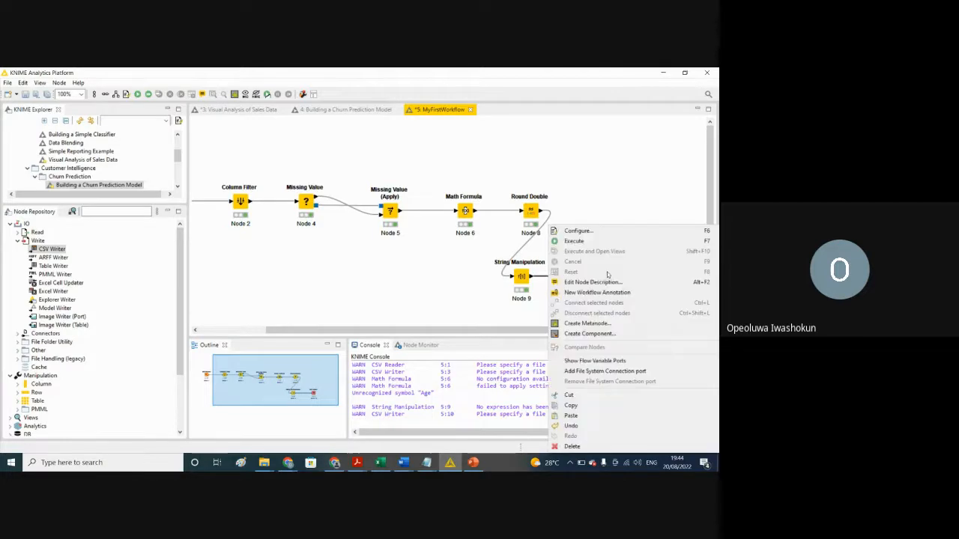
left_click(582, 231)
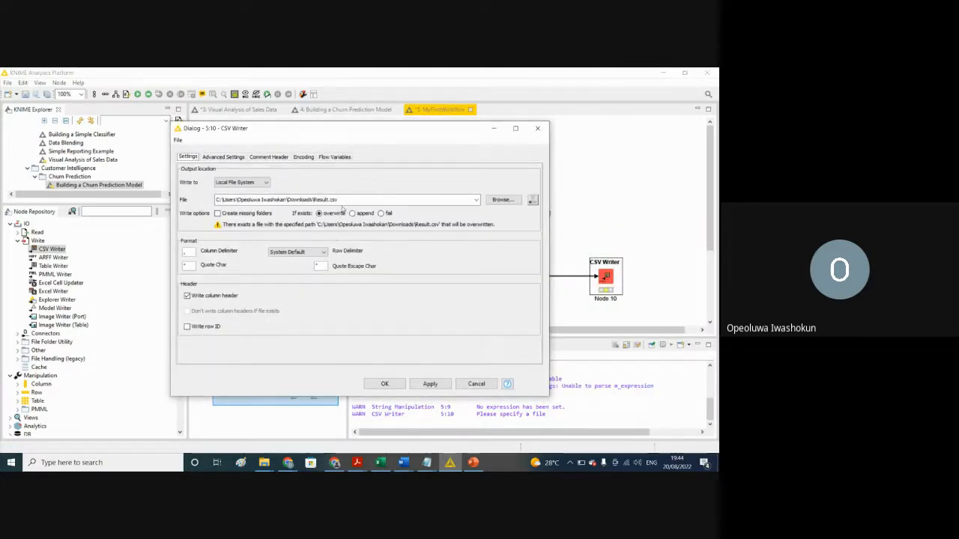
left_click(415, 385)
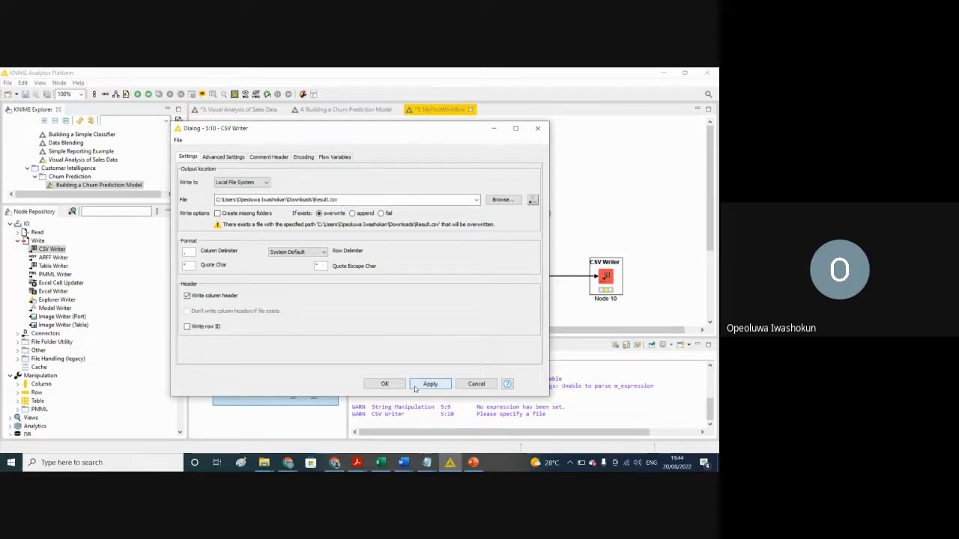
left_click(385, 383)
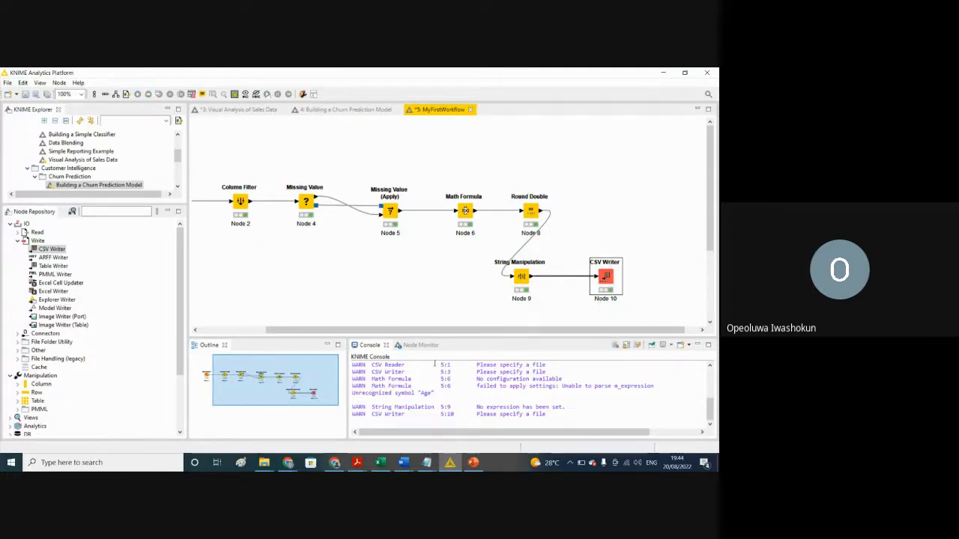
Step: Switch to the Downloads folder in File Explorer and open the exported Result CSV in Excel
left_click(266, 464)
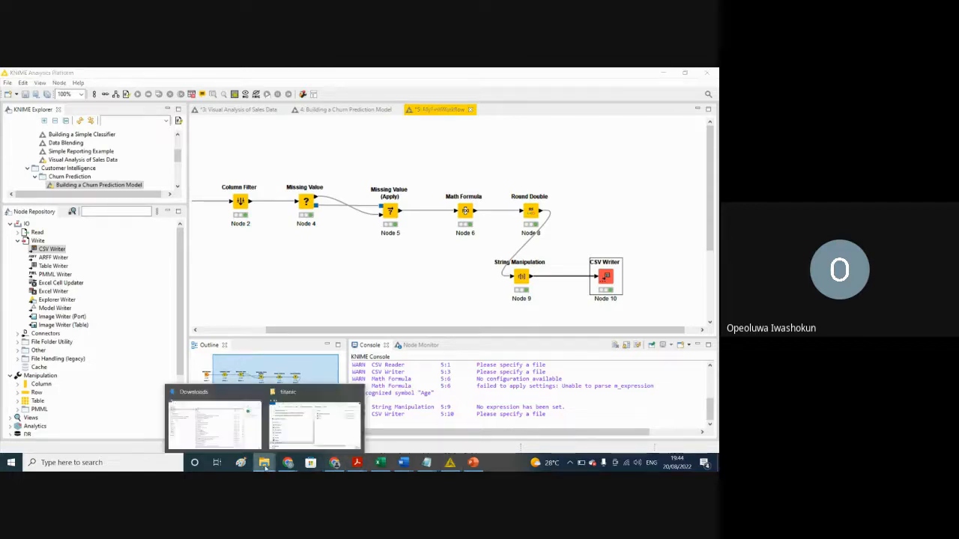
left_click(207, 445)
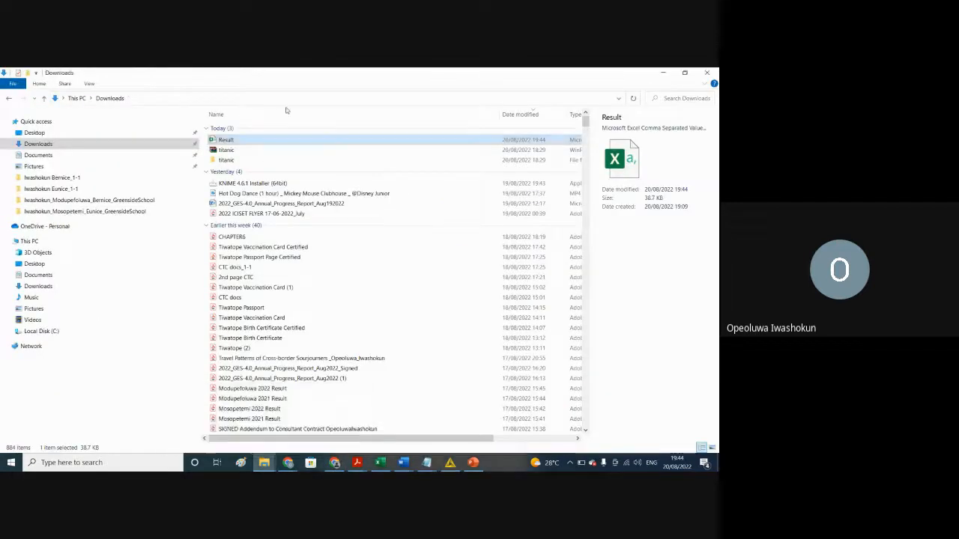
double_click(227, 140)
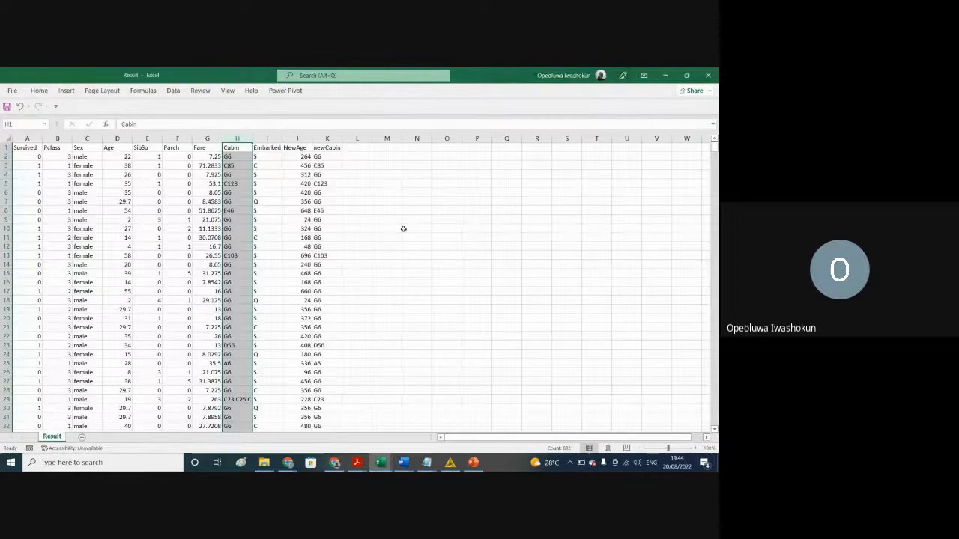
left_click(403, 230)
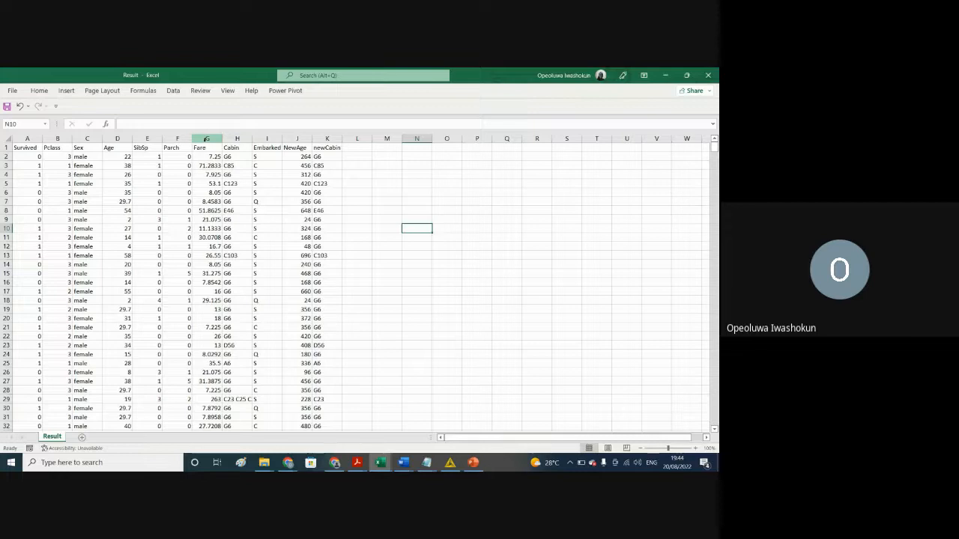
Step: Compare the Age column with NewAge in the exported result, and examine the Fare column
left_click(112, 148)
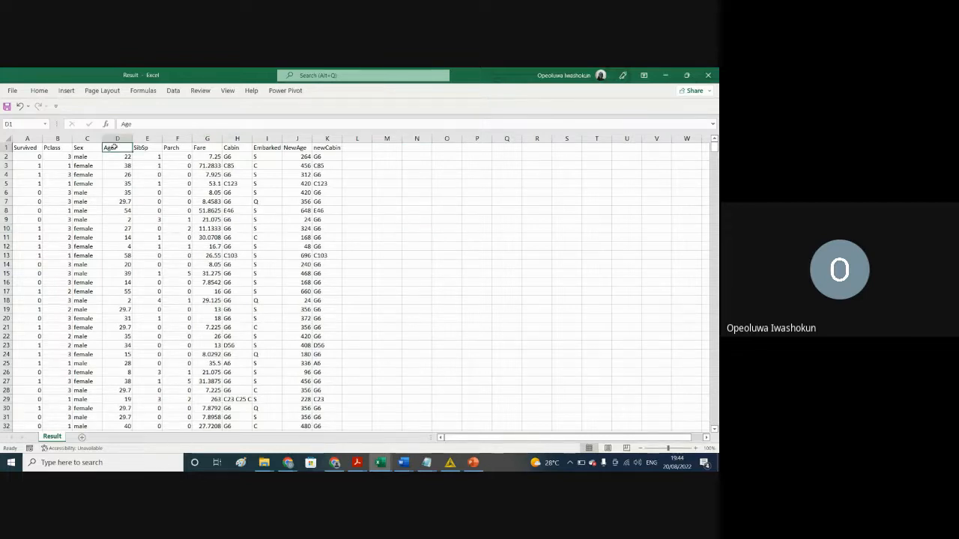
left_click(110, 135)
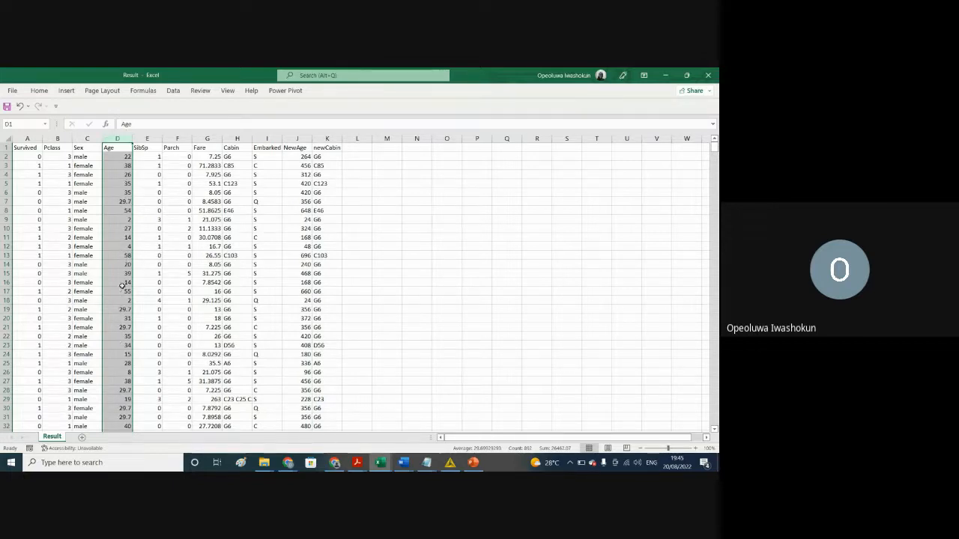
left_click(295, 138)
left_click(297, 263)
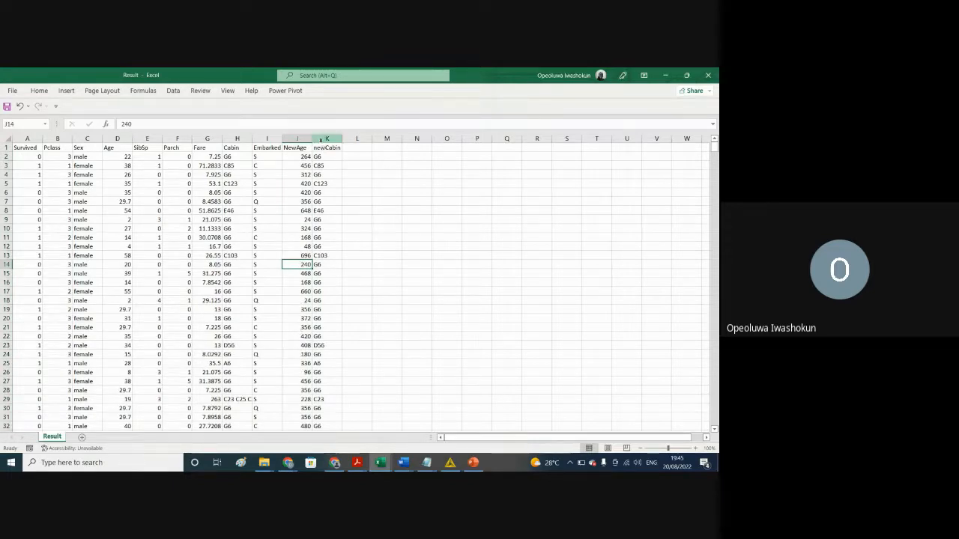
left_click(205, 139)
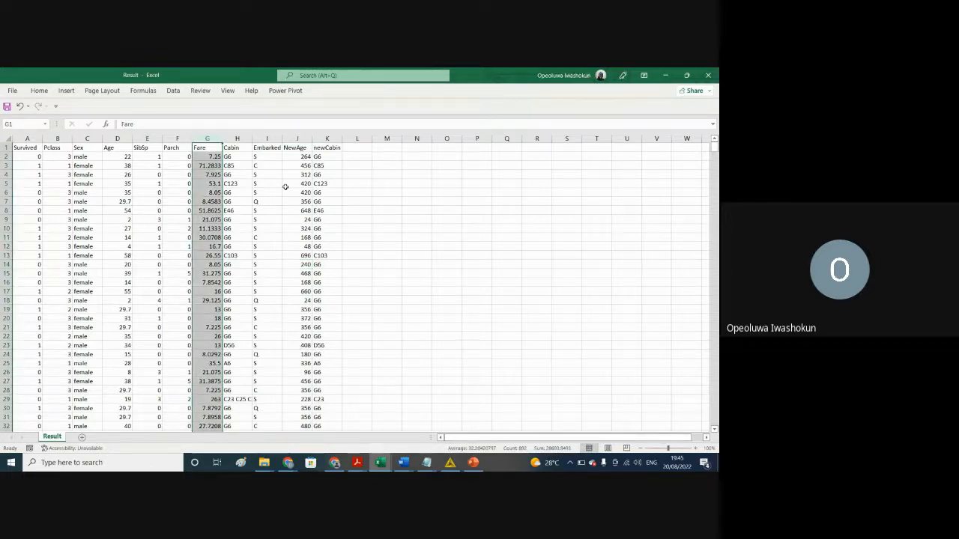
Step: Widen the Cabin column to show its full entries, compare it with newCabin, and revisit the Age column
left_click_drag(252, 137, 316, 149)
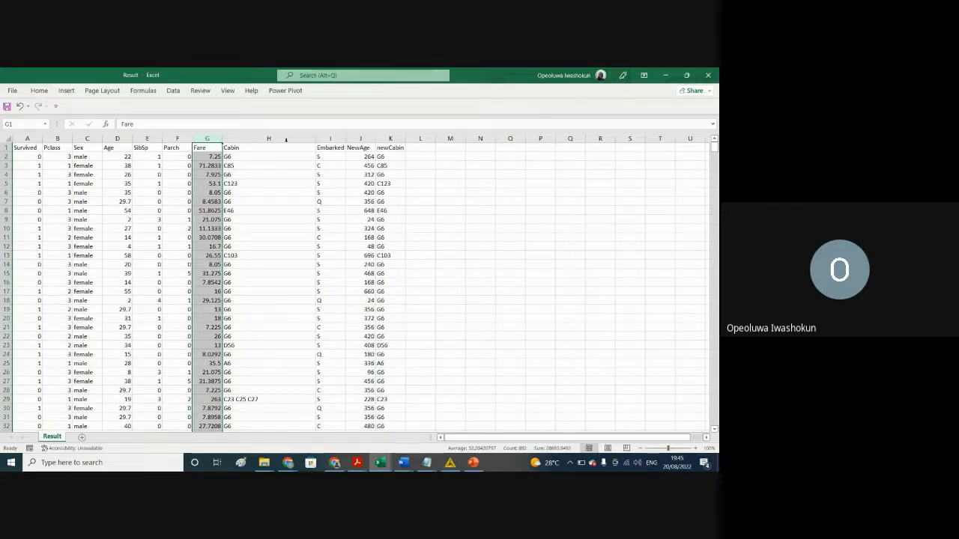
left_click(260, 139)
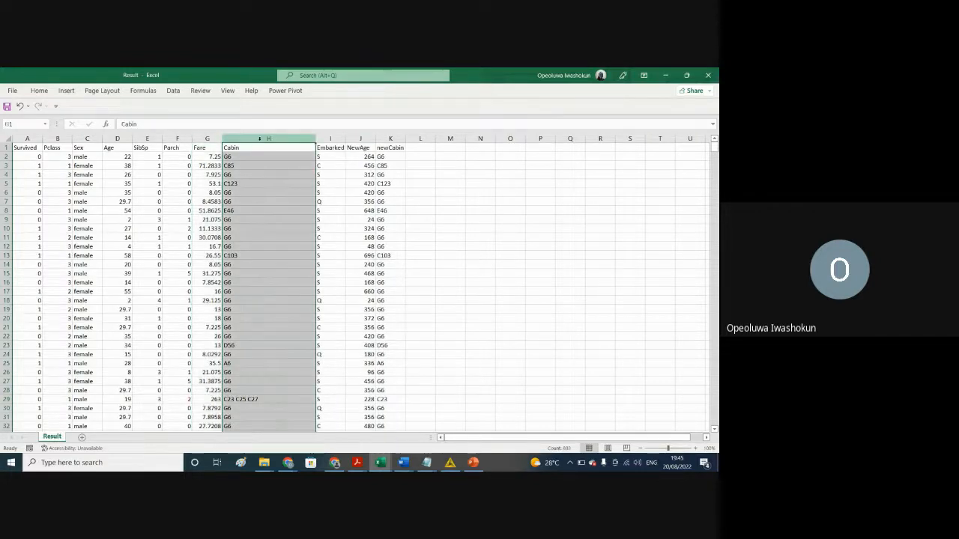
left_click(390, 138)
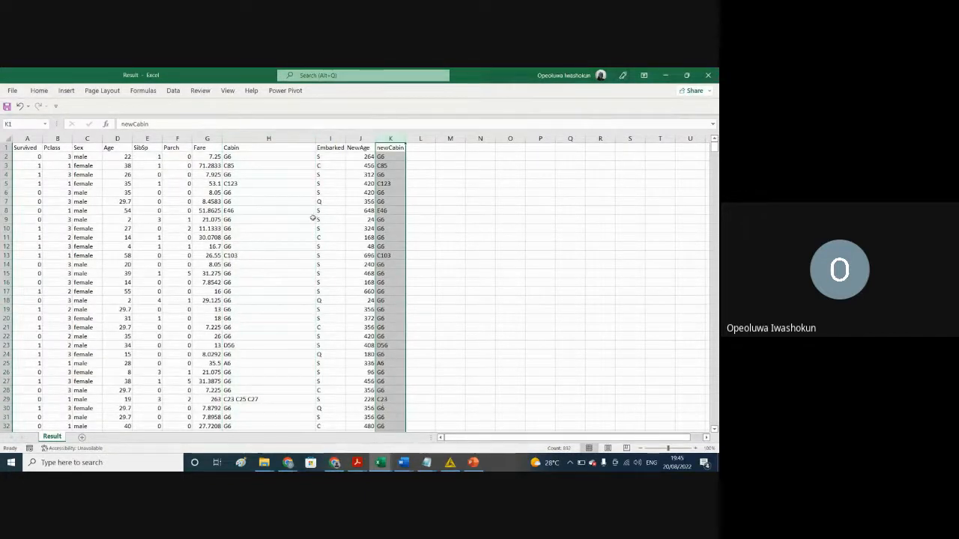
left_click(255, 138)
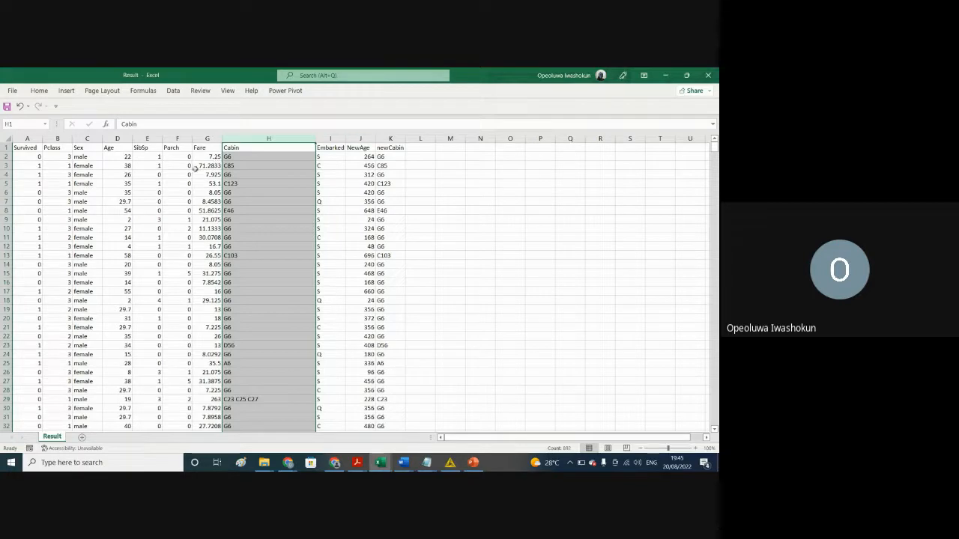
left_click(110, 139)
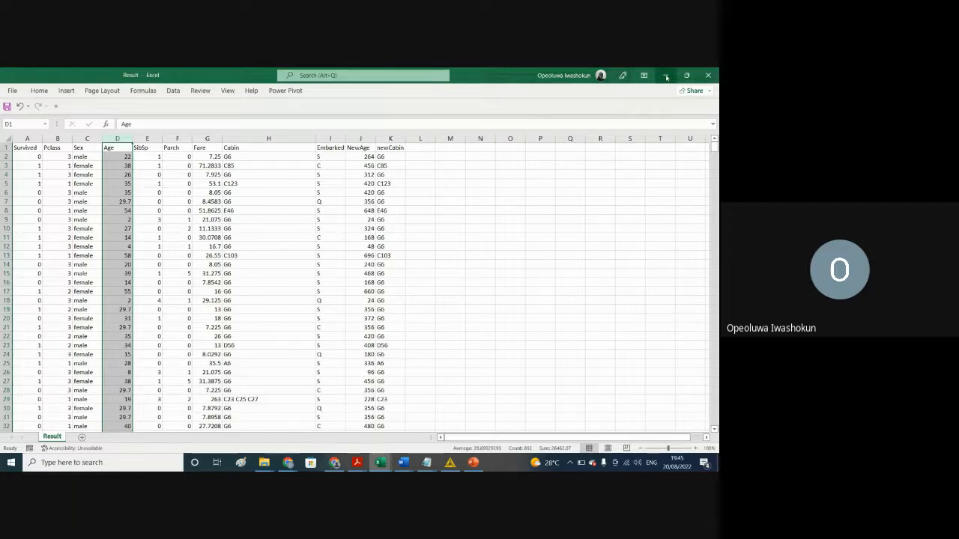
Step: Close Result.csv without saving, close train.csv while discarding the recovered files, and return to KNIME
left_click(708, 75)
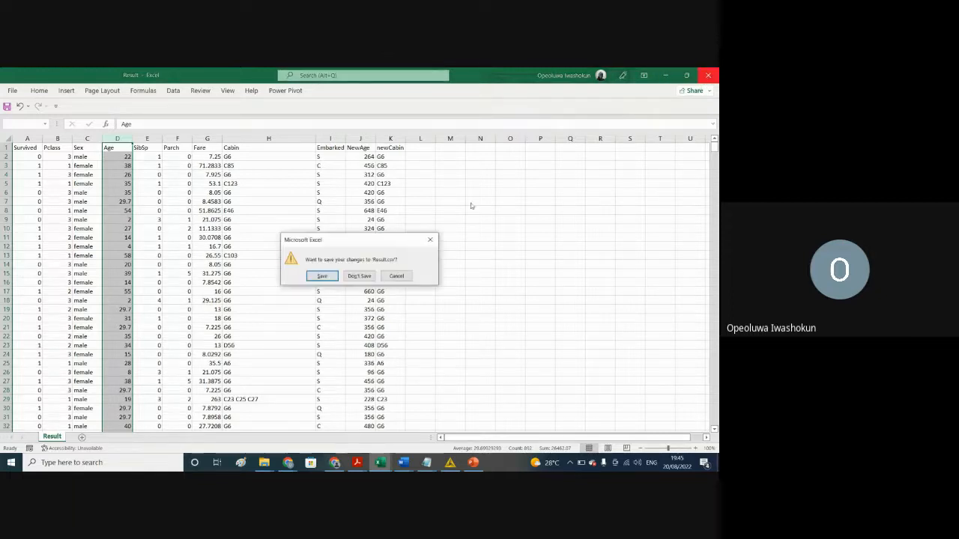
left_click(356, 275)
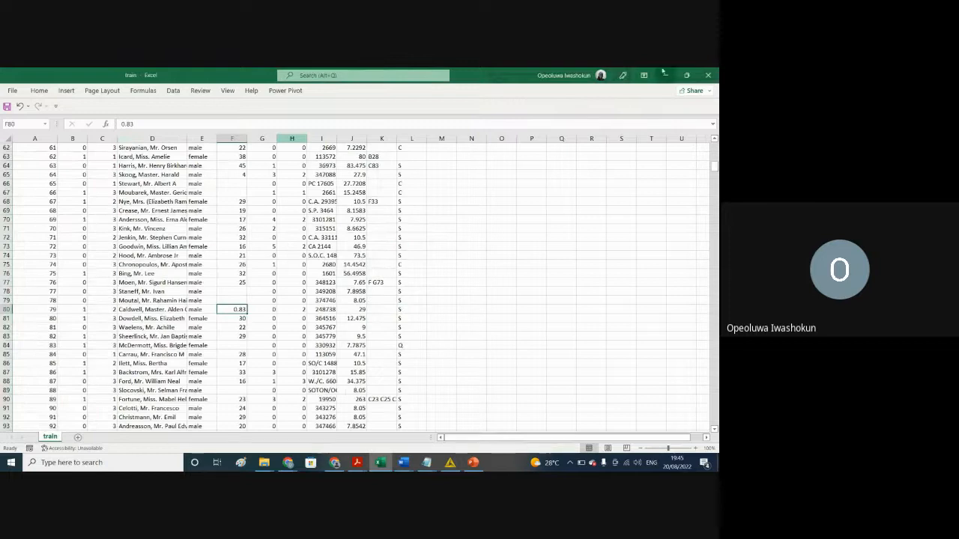
left_click(708, 76)
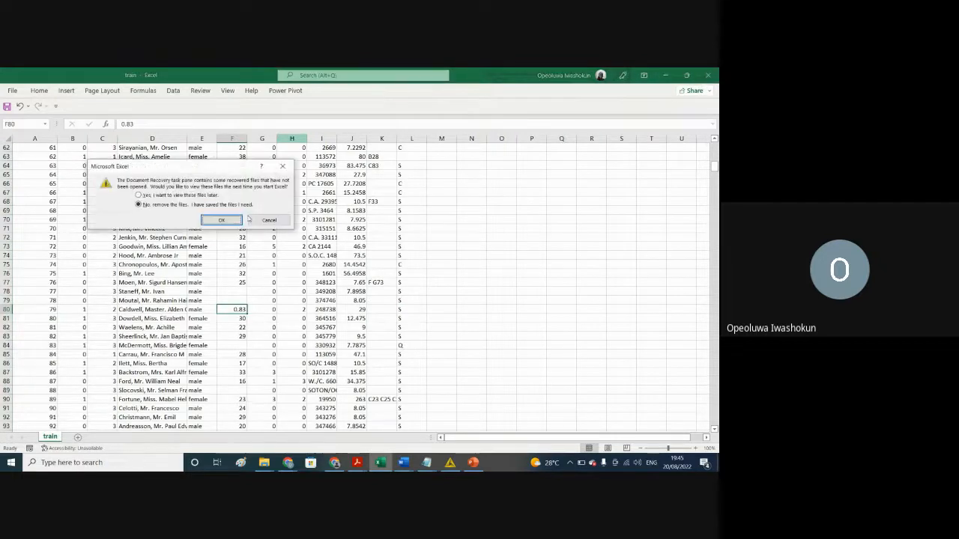
key("Return")
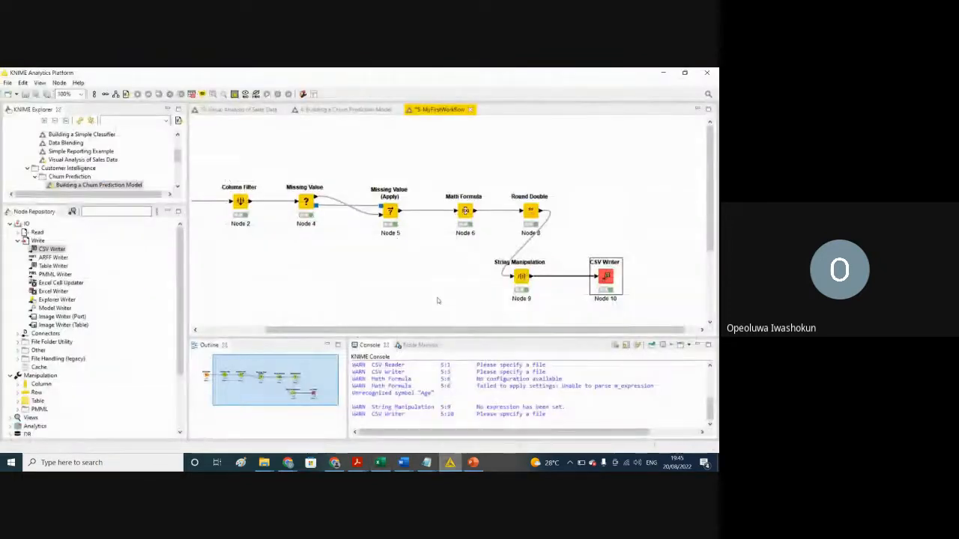
Step: Delete the connection between String Manipulation and CSV Writer, and move the CSV Writer node above and clear of the workflow
left_click(586, 277)
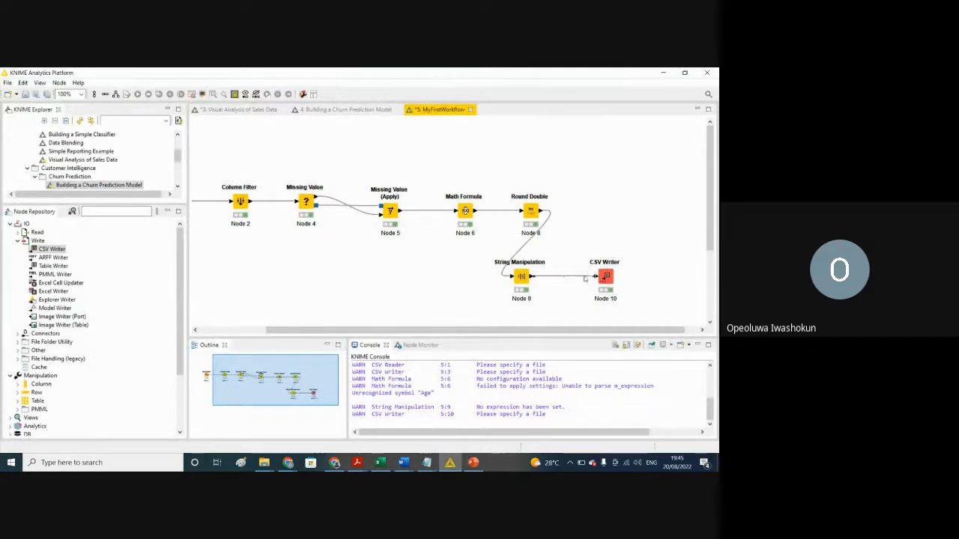
key("Delete")
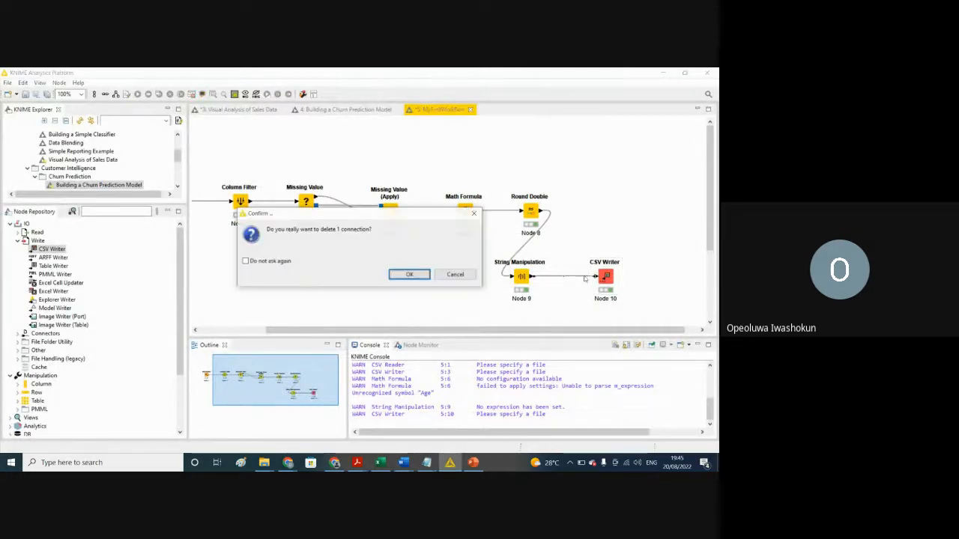
left_click(409, 274)
left_click(605, 279)
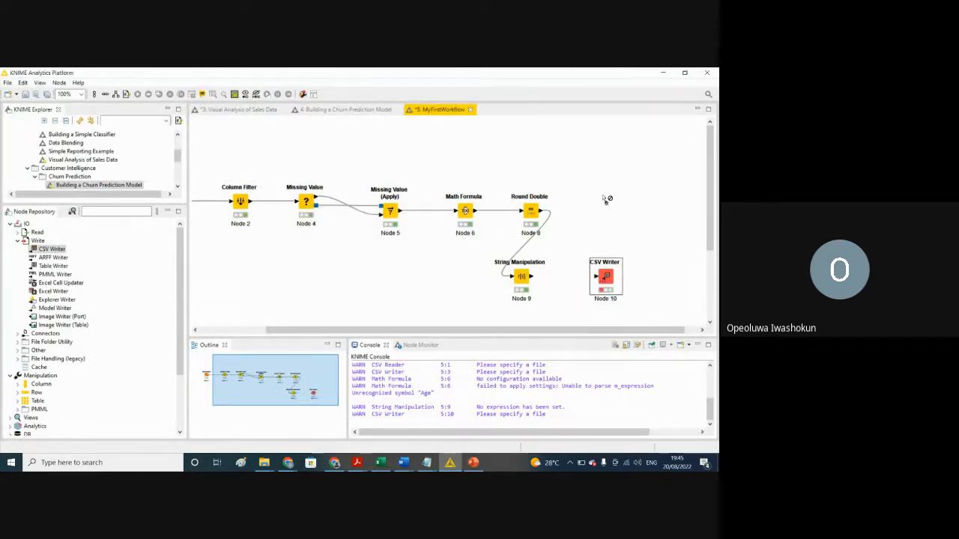
left_click(601, 283)
left_click(606, 274)
left_click_drag(605, 275, 614, 172)
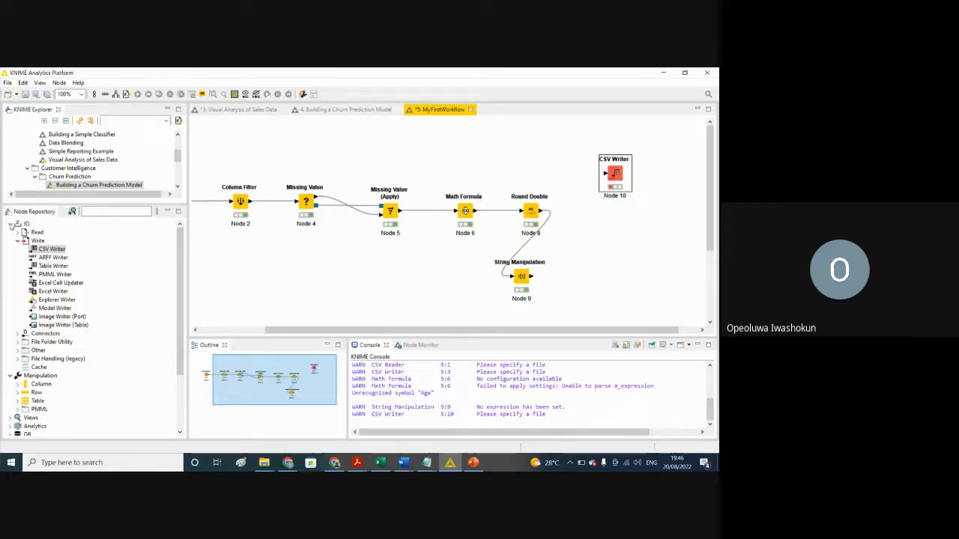
Step: Add a Column Filter node from the column manipulation nodes, connected to the String Manipulation output
left_click(11, 224)
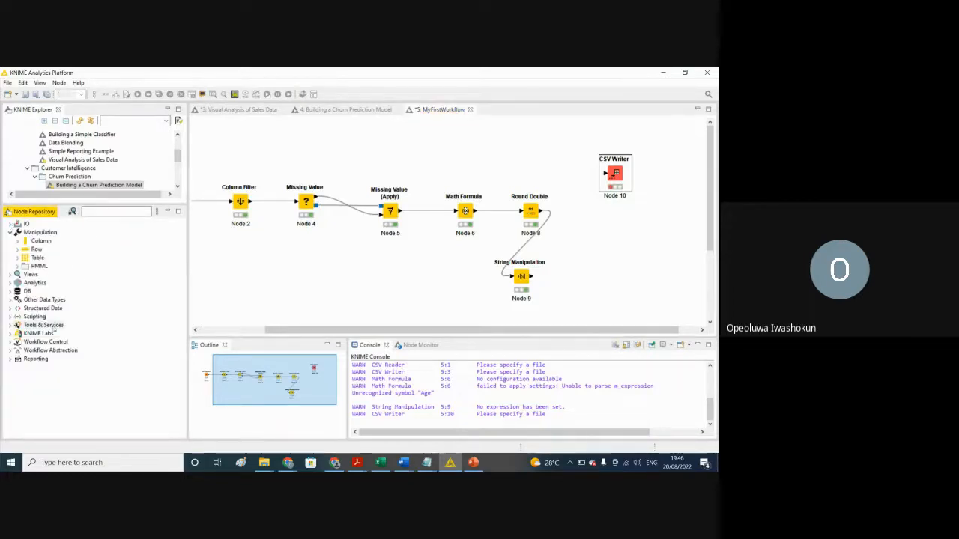
left_click(17, 241)
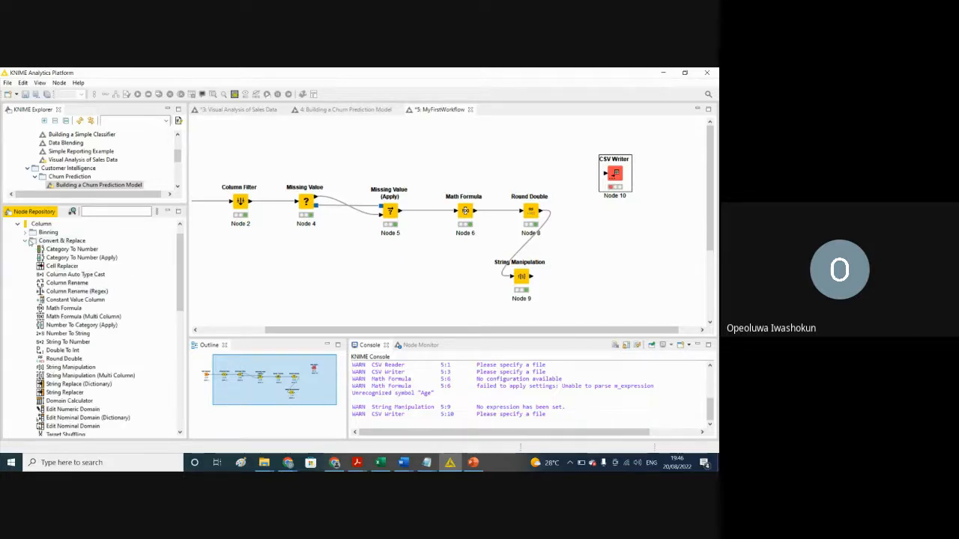
left_click(30, 241)
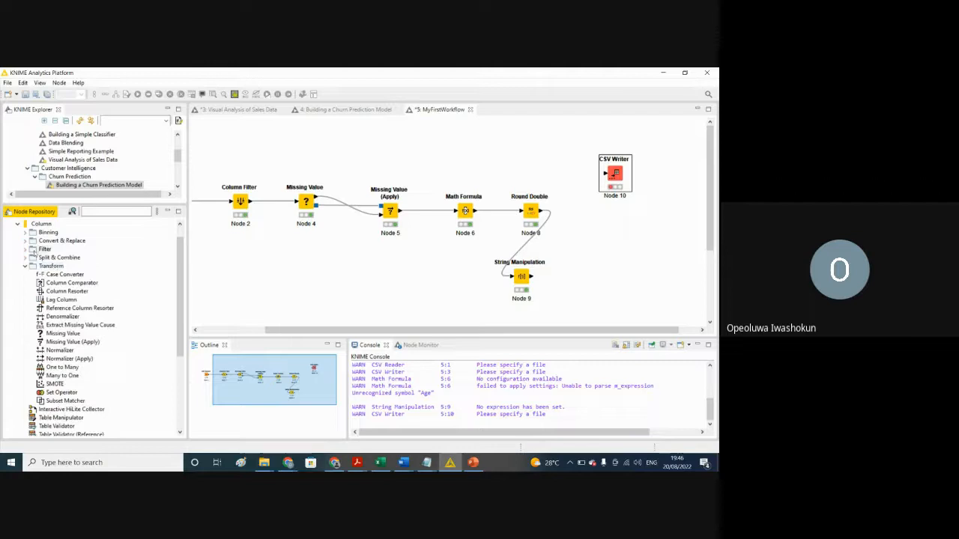
left_click(25, 251)
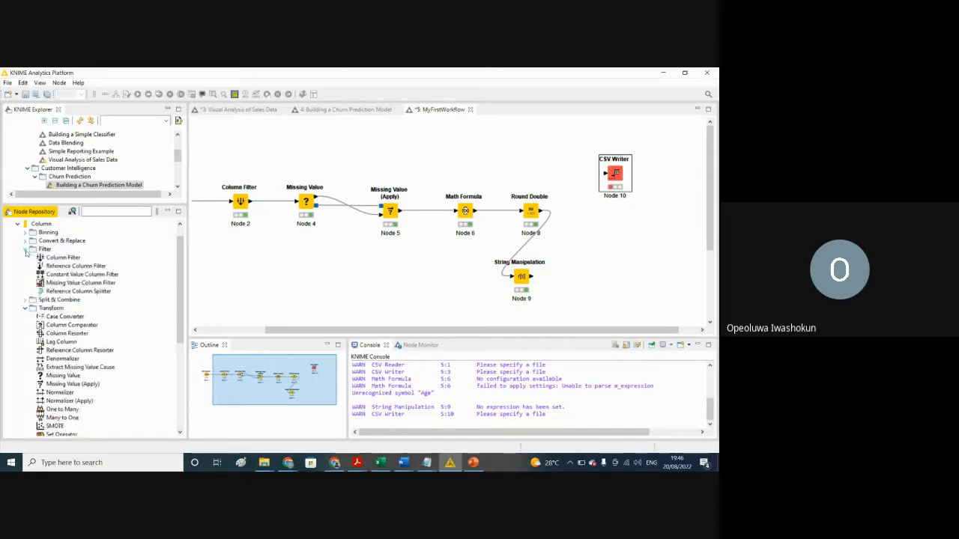
left_click_drag(63, 258, 587, 269)
Step: Configure the new Column Filter after String Manipulation to exclude the Age and Cabin columns
right_click(588, 268)
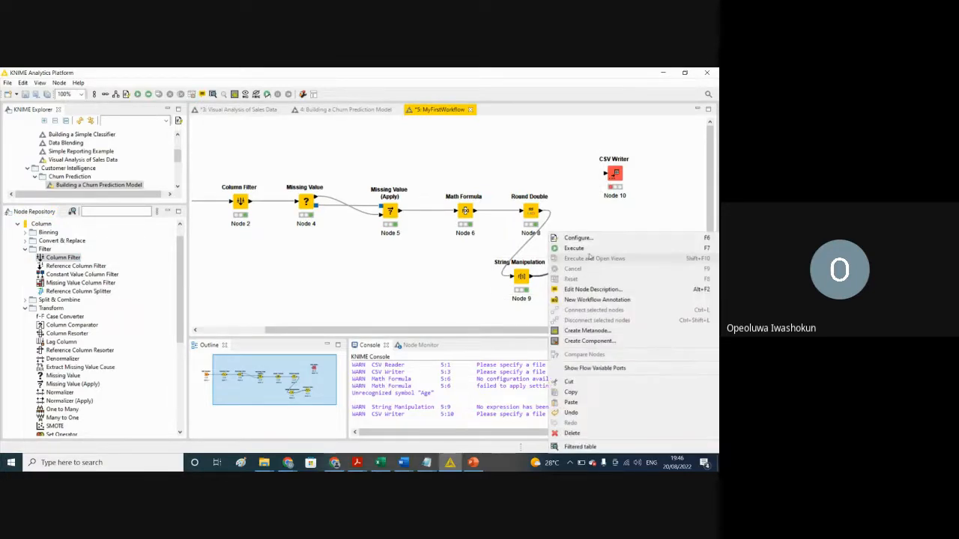
left_click(578, 239)
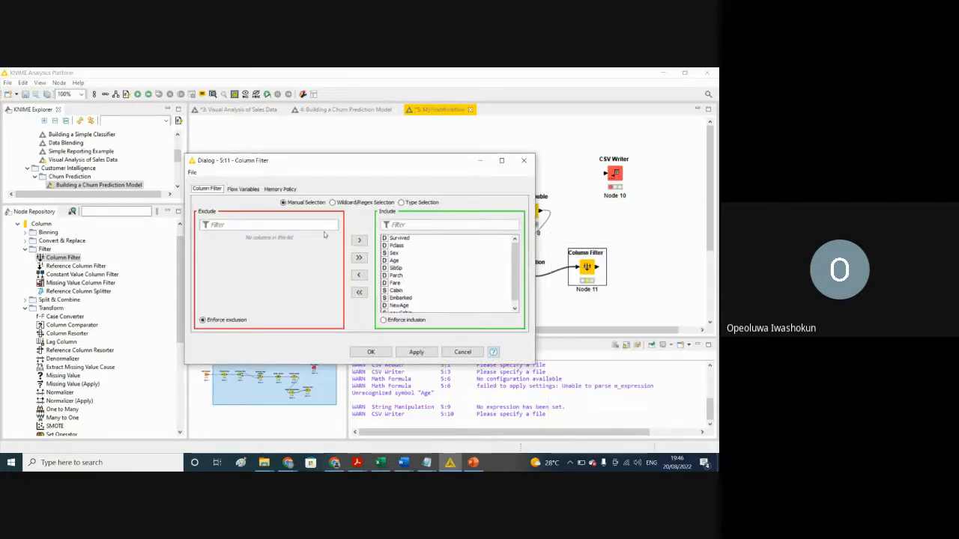
left_click(394, 261)
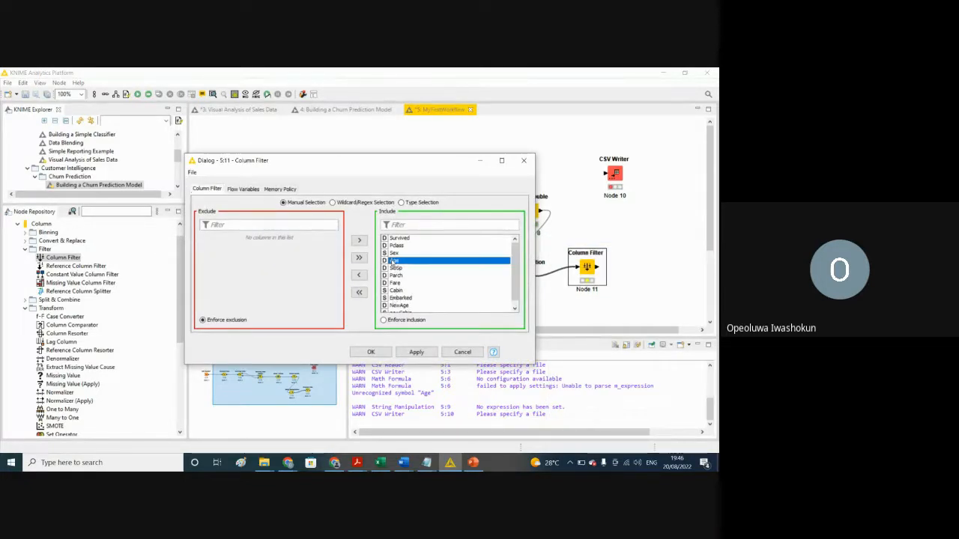
left_click(359, 275)
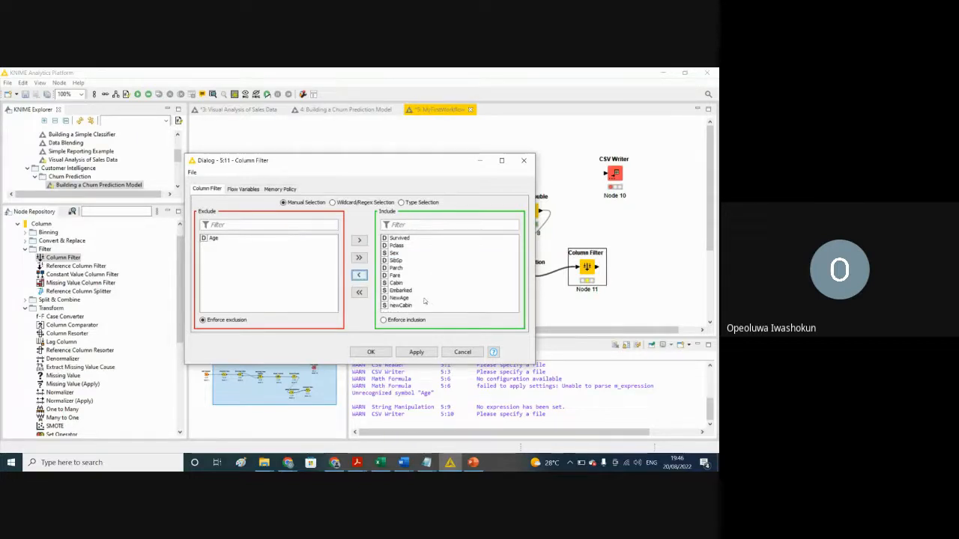
left_click(395, 283)
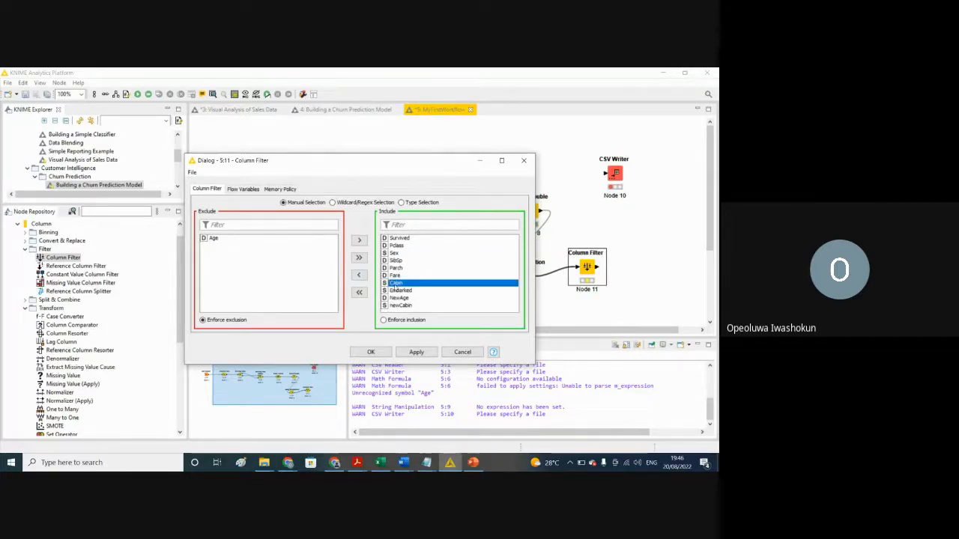
left_click(358, 275)
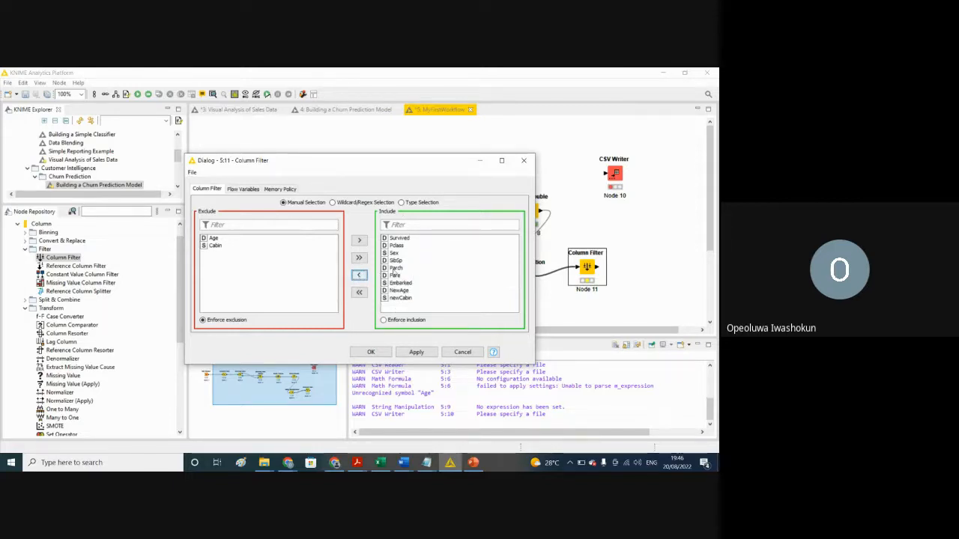
left_click(417, 352)
left_click(370, 352)
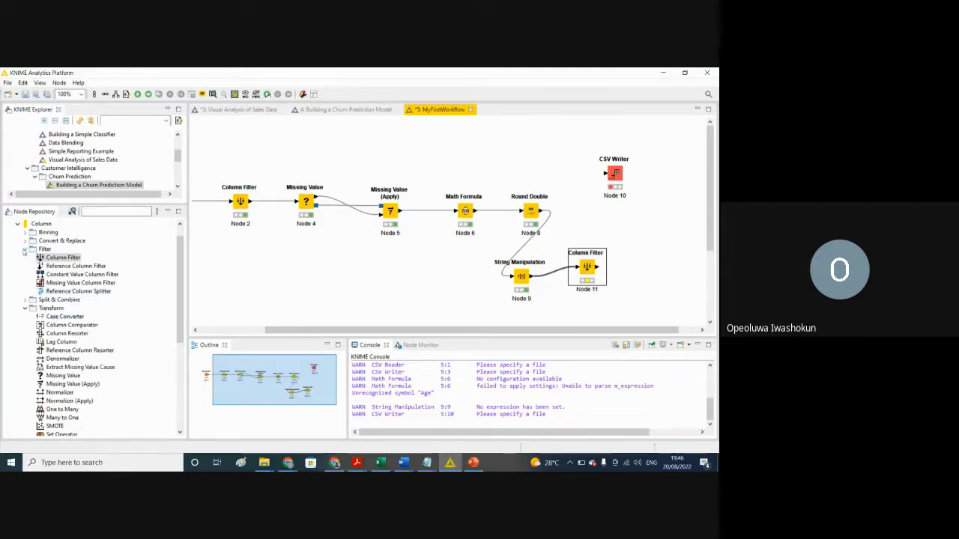
Step: Add a Logistic Regression Predictor node from the Analytics mining nodes, placed beside the new Column Filter
left_click(24, 249)
left_click(25, 271)
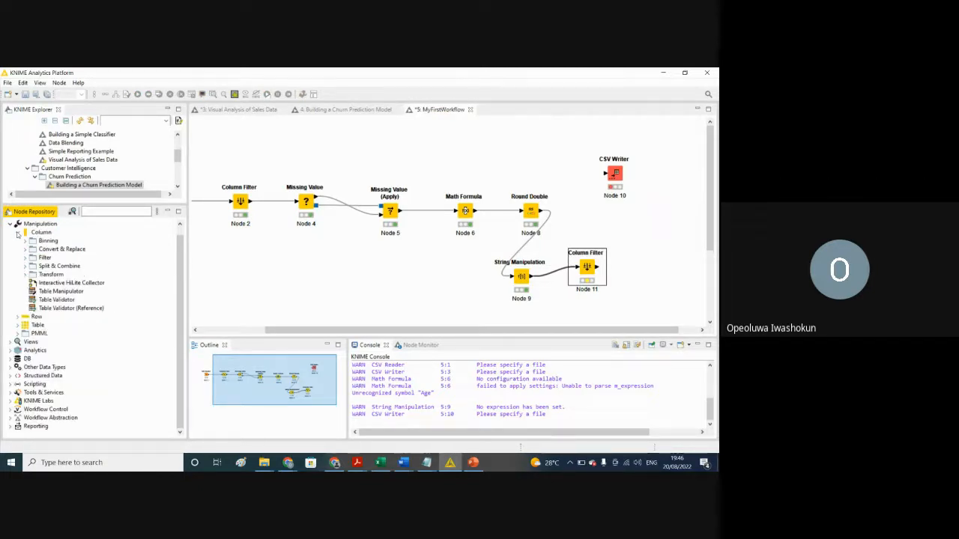
left_click(17, 233)
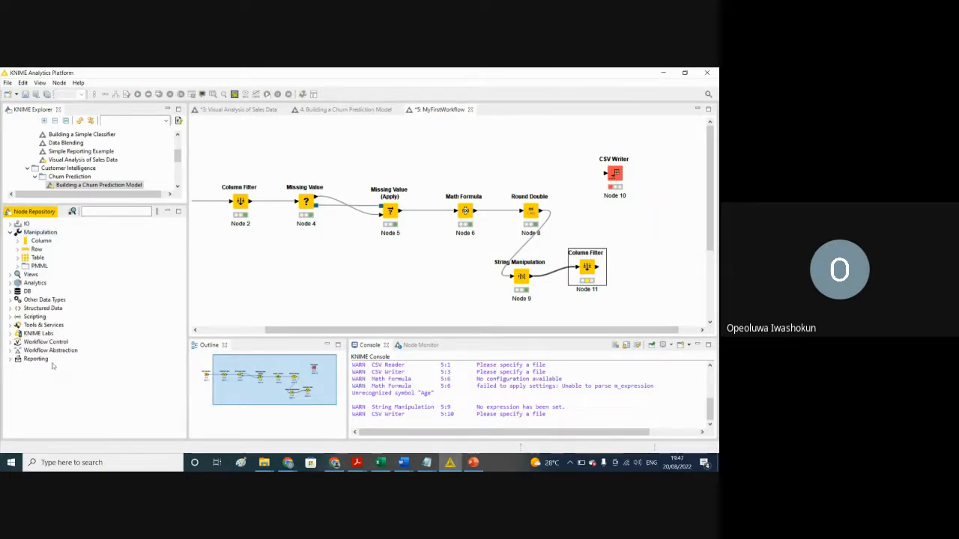
left_click(11, 283)
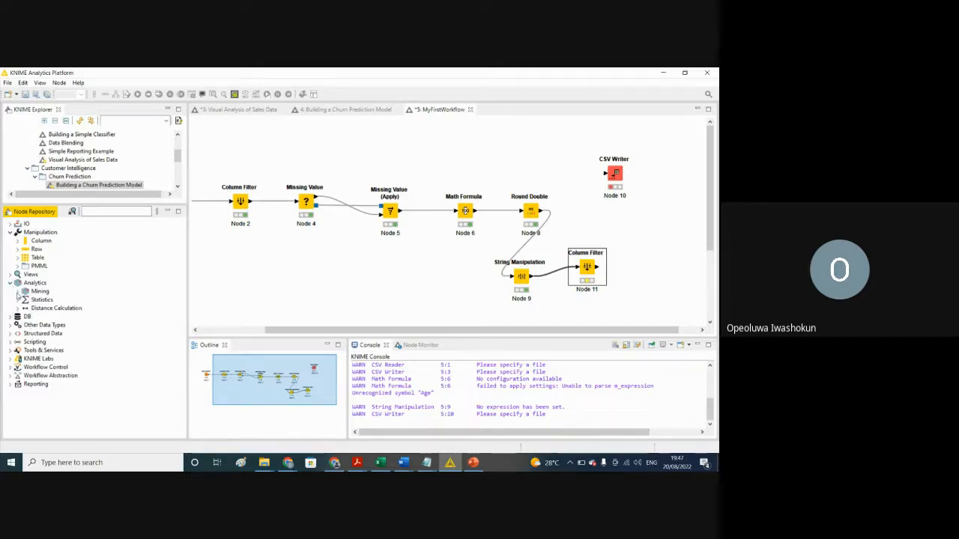
left_click(17, 293)
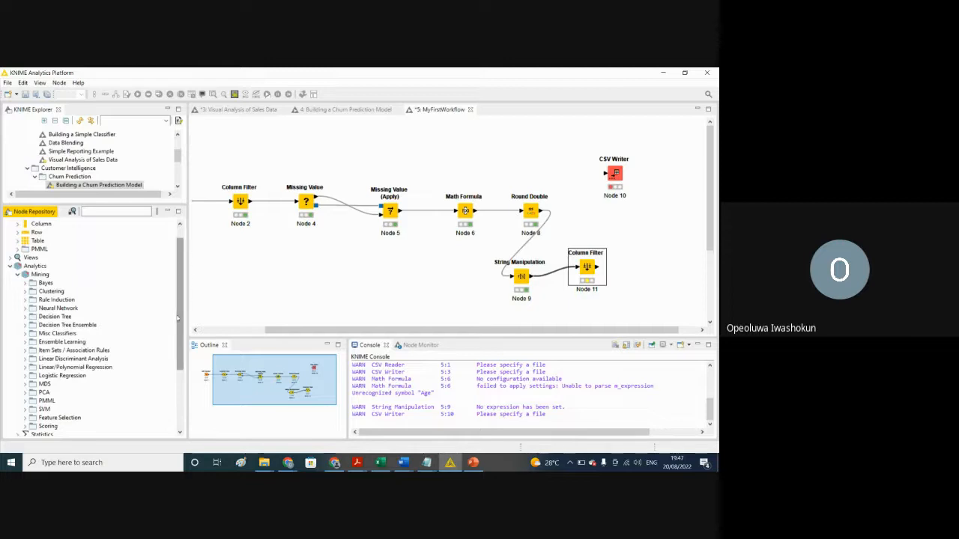
left_click_drag(178, 318, 183, 337)
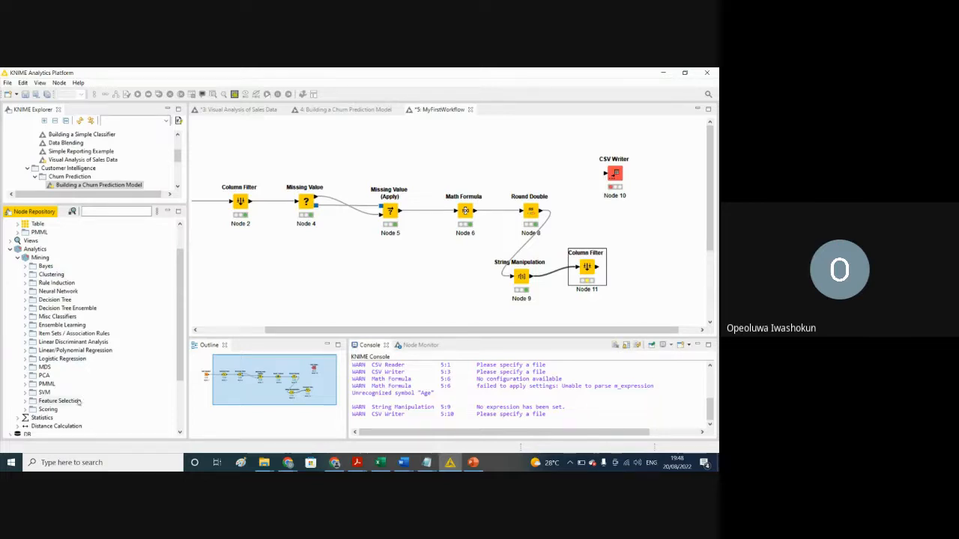
left_click_drag(63, 361, 641, 268)
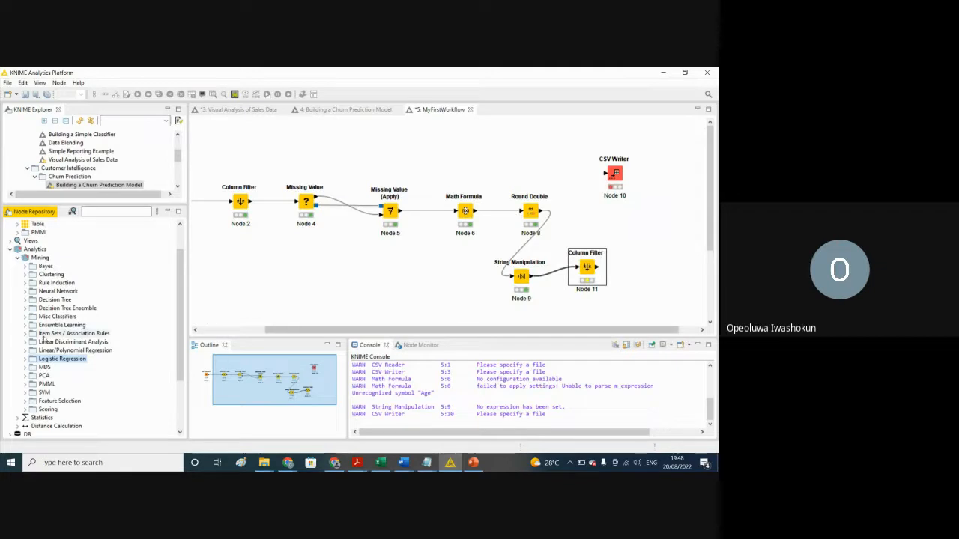
left_click(26, 360)
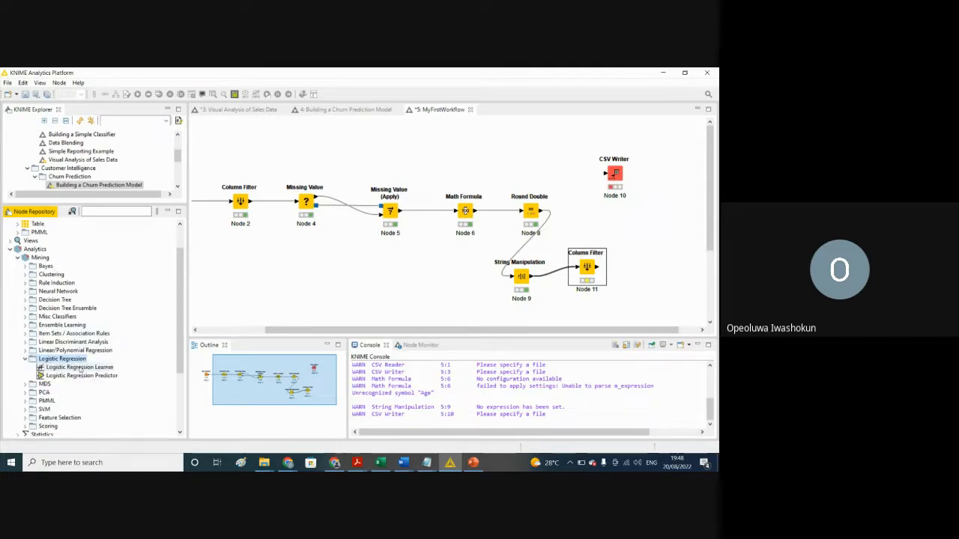
left_click_drag(80, 376, 653, 269)
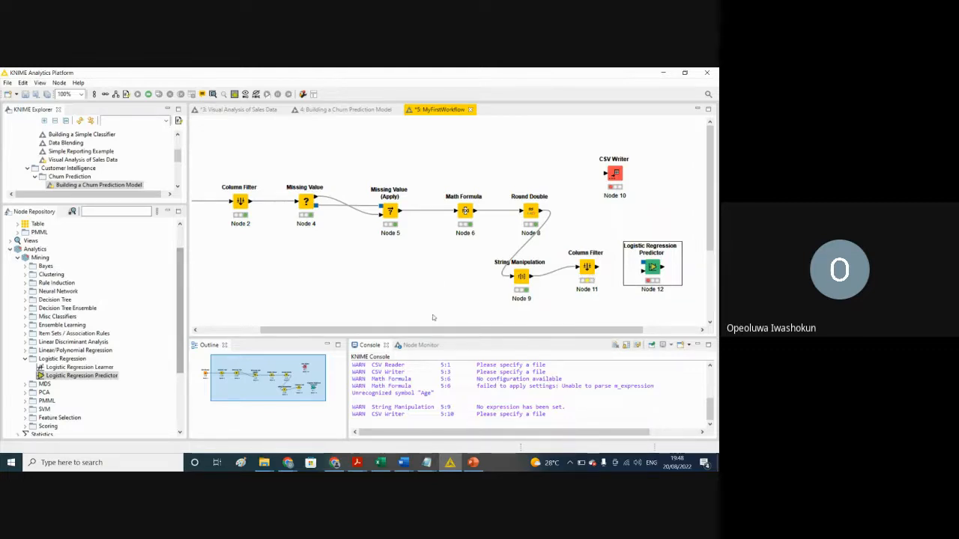
Step: Space the Logistic Regression Predictor farther from the Column Filter and connect the filter's output to its data input
left_click_drag(503, 334, 577, 334)
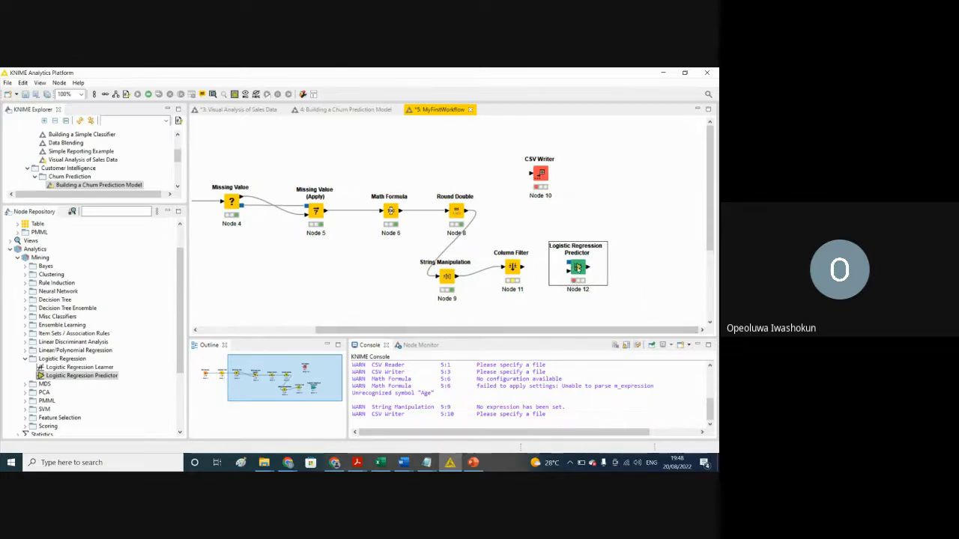
left_click_drag(577, 268, 596, 267)
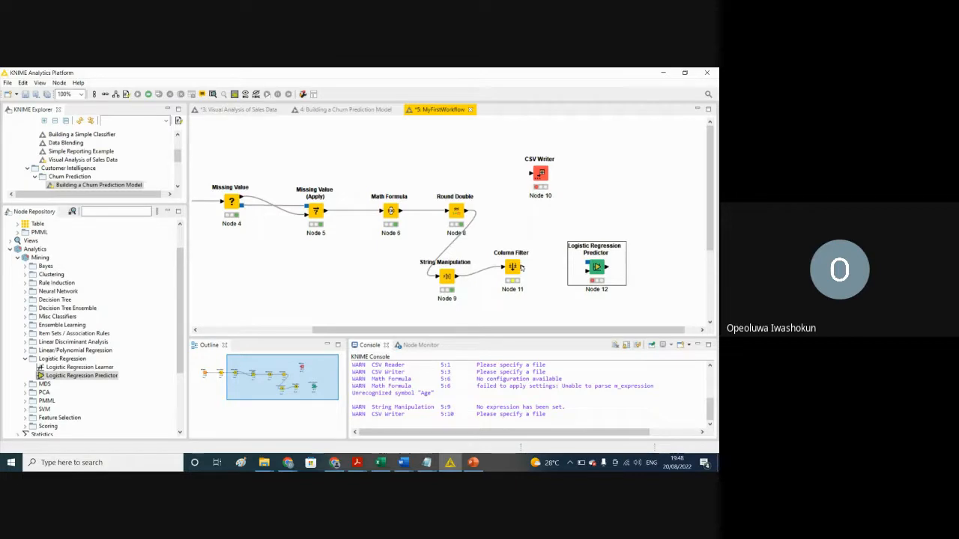
left_click_drag(522, 267, 592, 273)
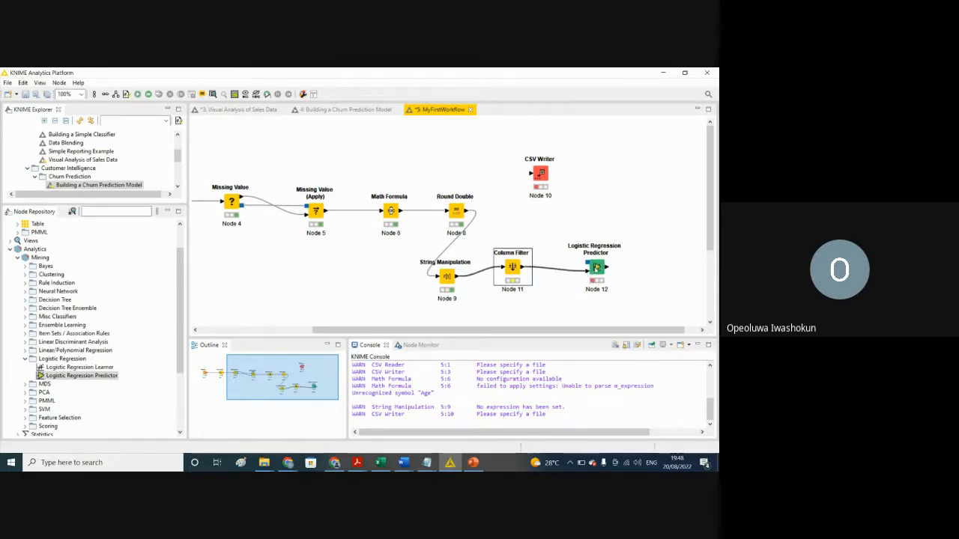
Step: Open the Logistic Regression Predictor's configuration and enable a custom prediction column name
right_click(596, 268)
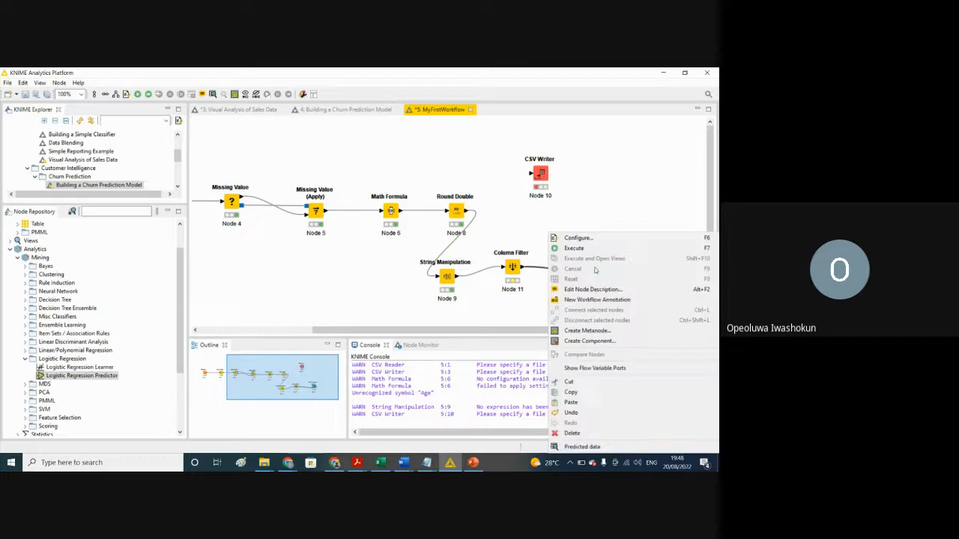
left_click(577, 238)
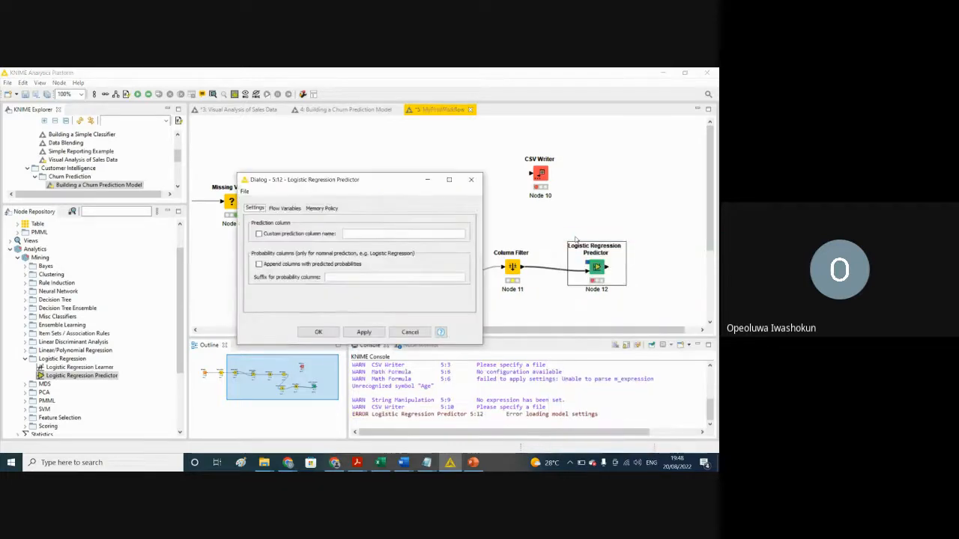
left_click(259, 234)
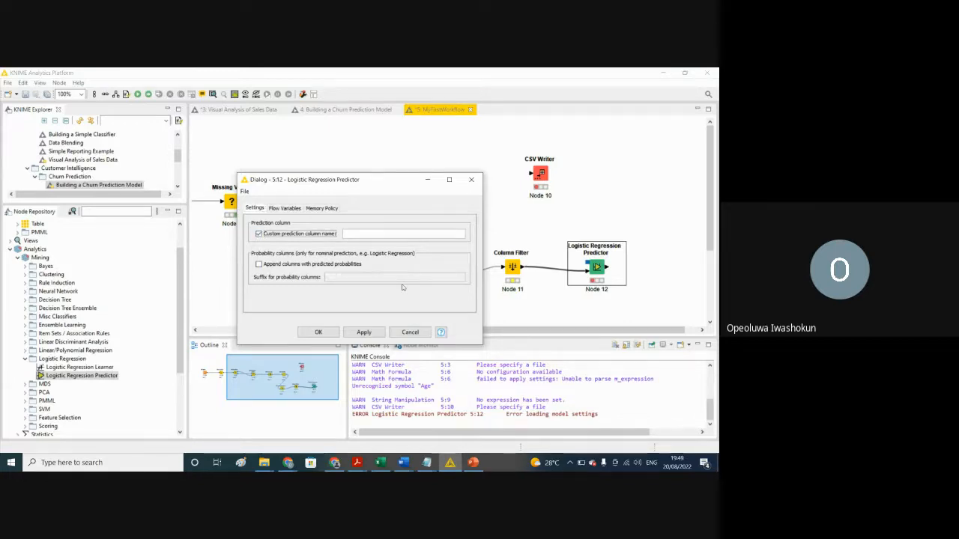
left_click(348, 234)
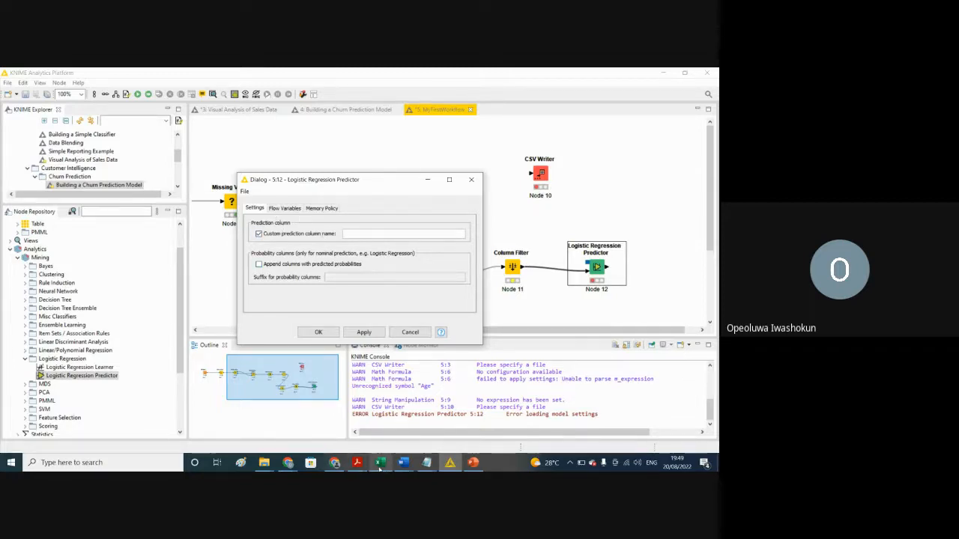
Step: Check the Survived column header in the train workbook in Excel, cancelling the document recovery prompt, and return to KNIME
mouse_move(380, 465)
left_click(386, 442)
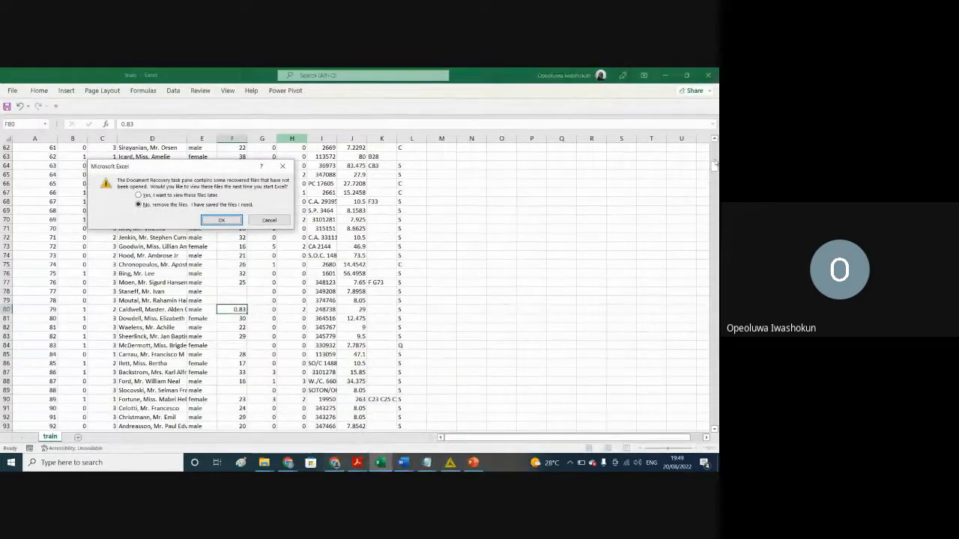
left_click(273, 220)
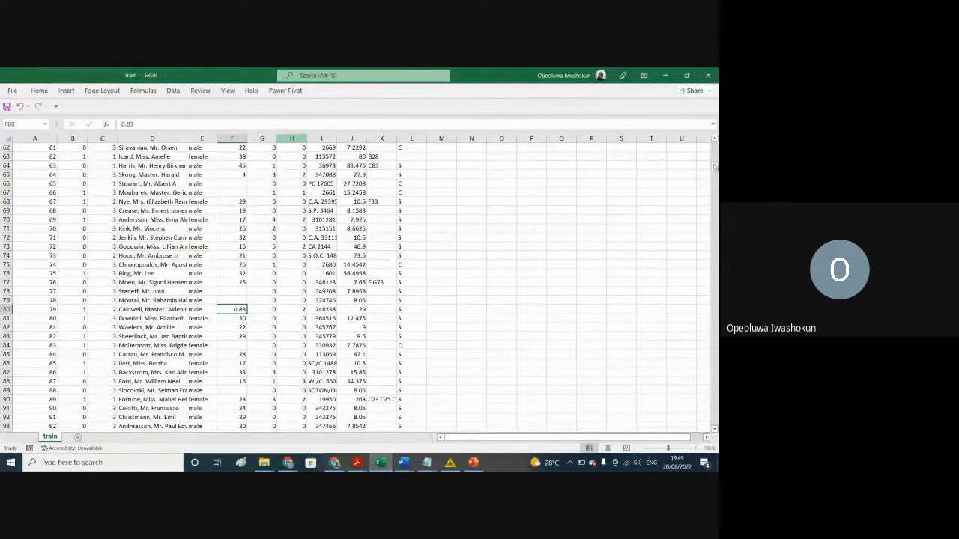
scroll(208, 150, "up", 20)
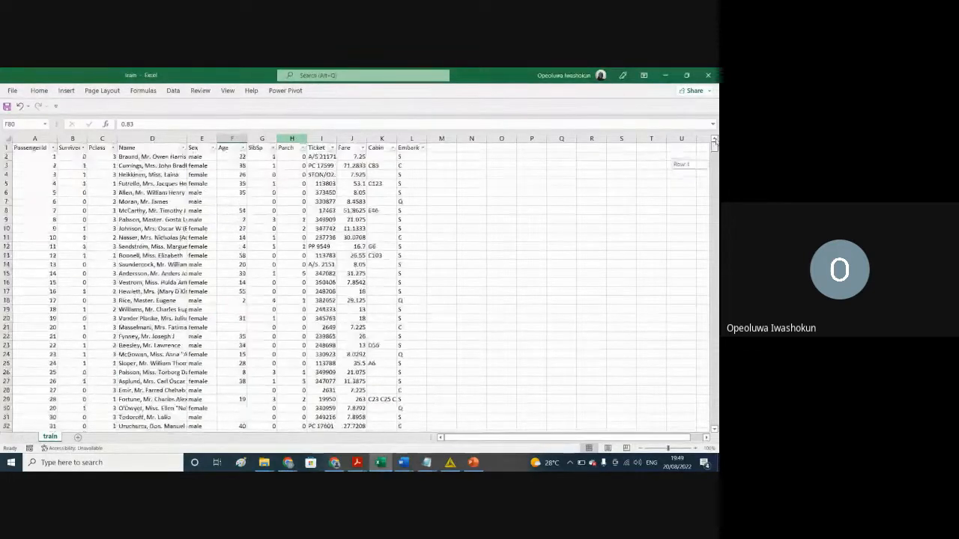
left_click(65, 149)
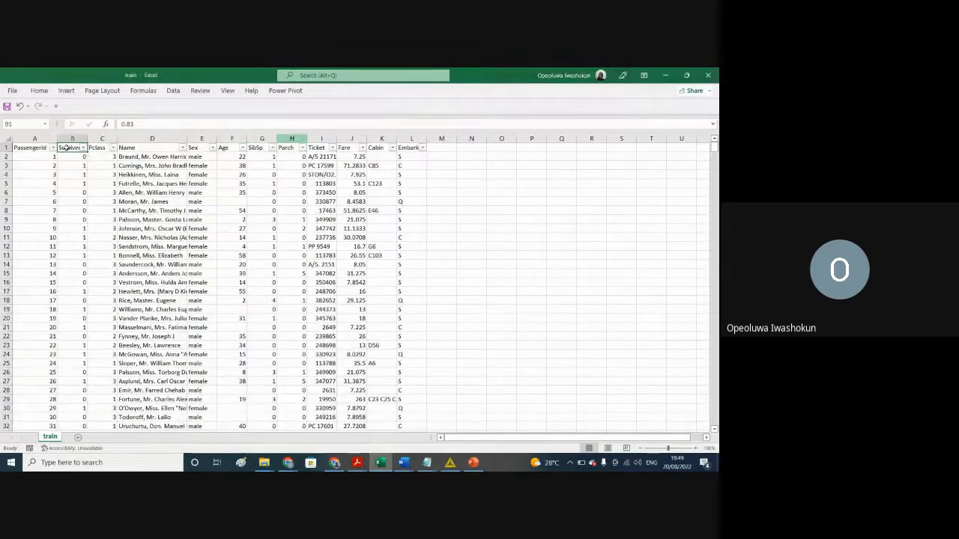
left_click(662, 76)
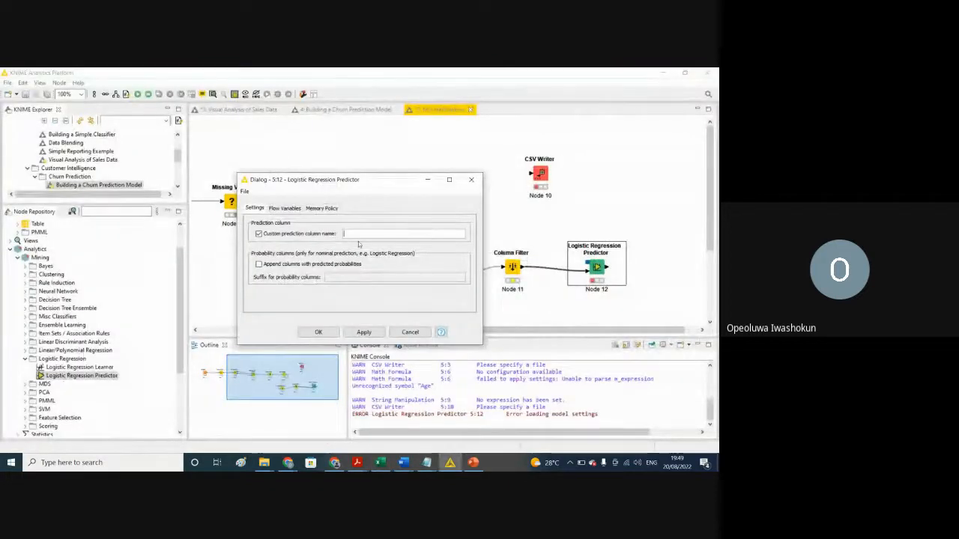
Step: Name the prediction column survived and append predicted probabilities with the column suffix survivedProblities
type("survived")
left_click(277, 268)
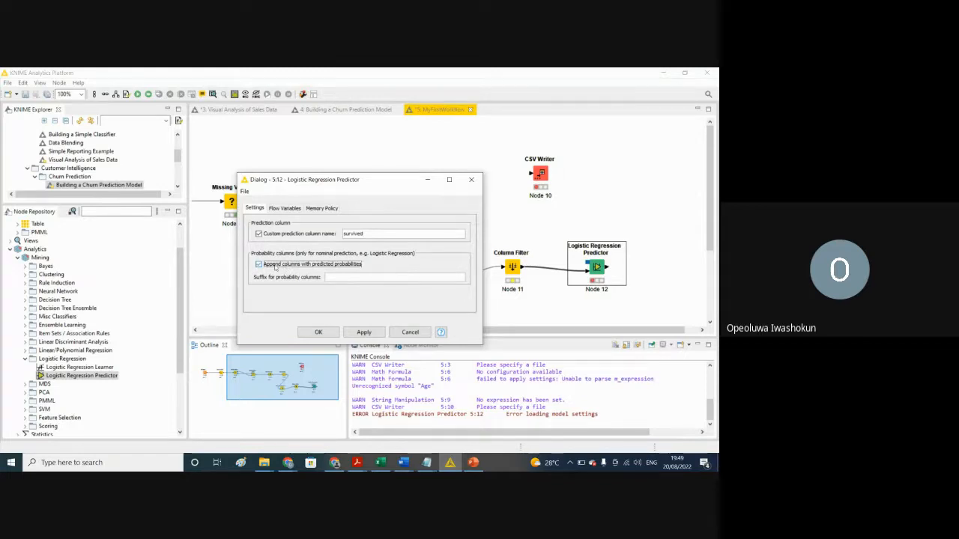
left_click(335, 277)
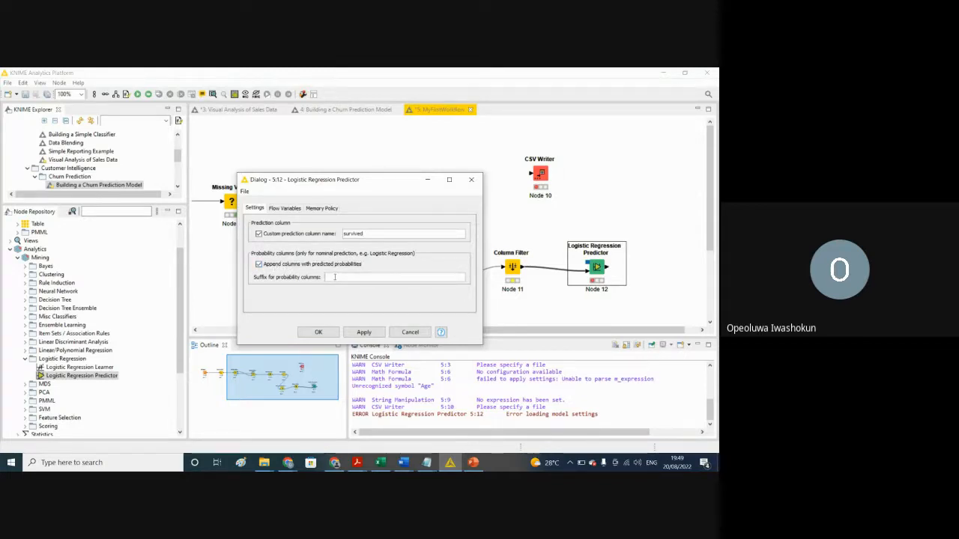
type("survi")
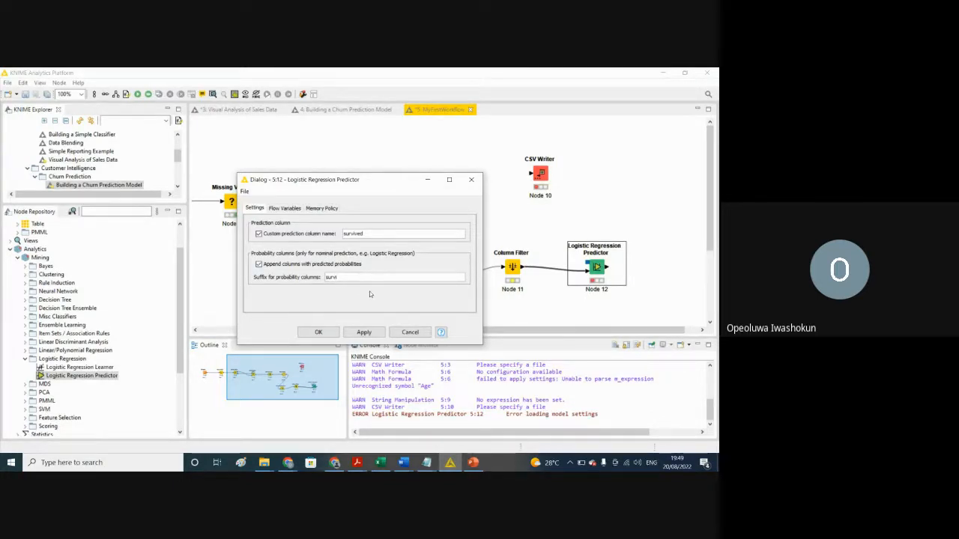
type("vedProb")
type("lities")
left_click(322, 333)
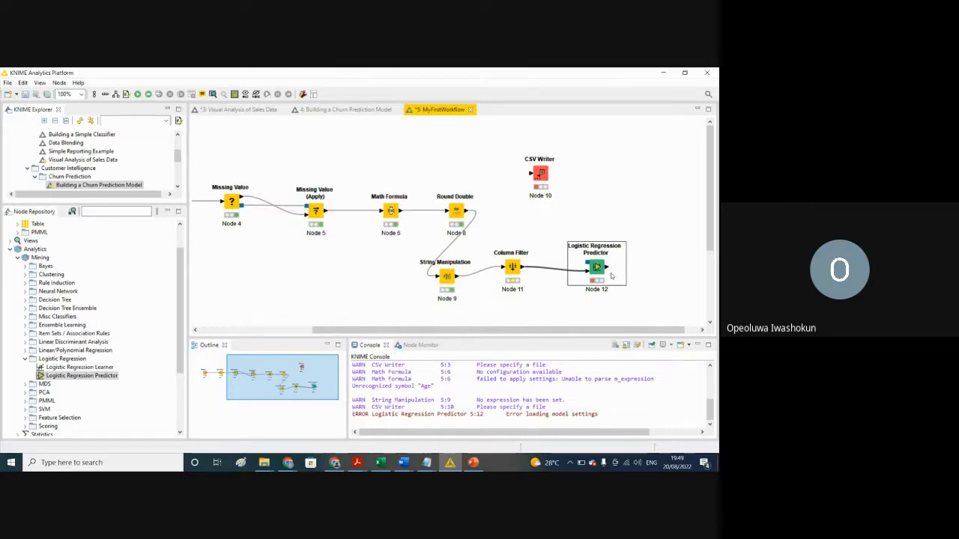
Step: Examine the flow variable settings in the Logistic Regression Predictor's configuration and cancel out of it
right_click(550, 232)
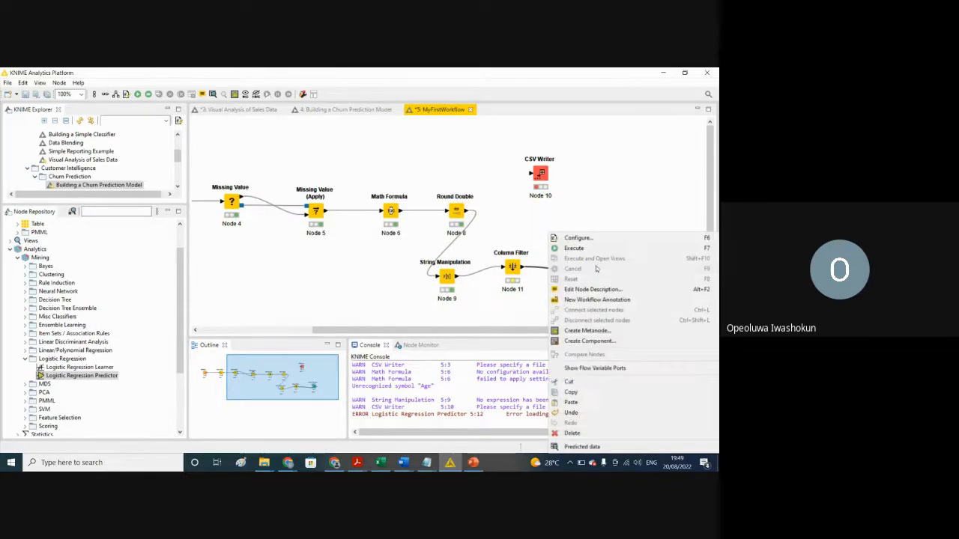
left_click(556, 238)
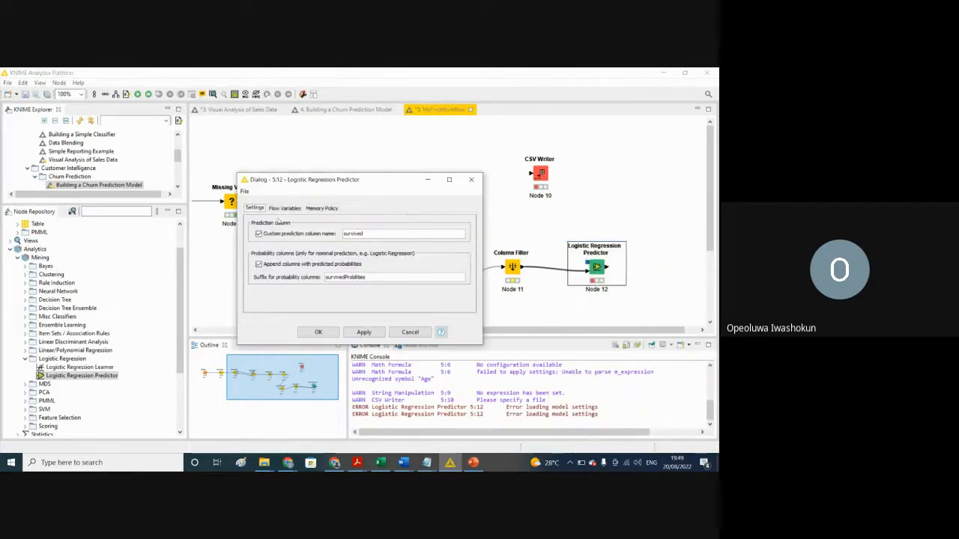
left_click(284, 209)
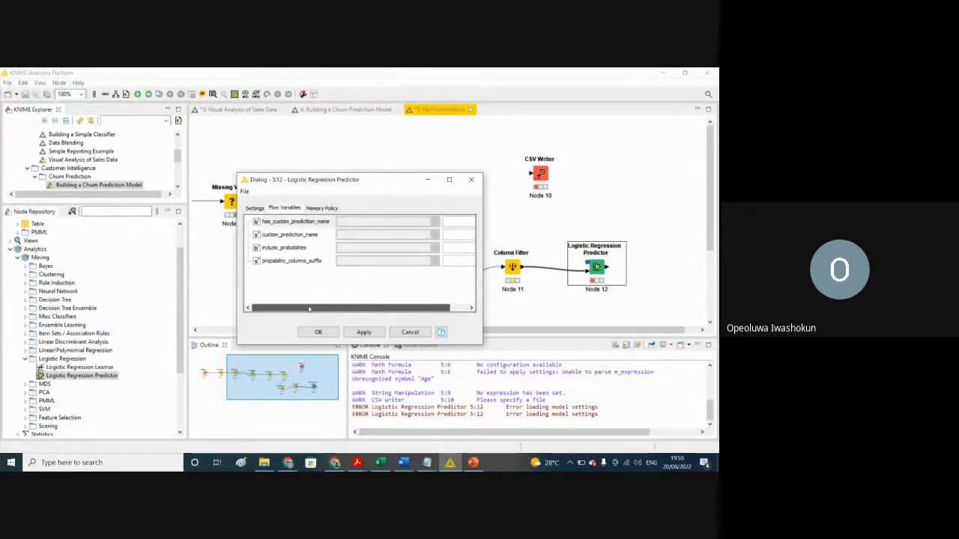
left_click_drag(313, 308, 355, 307)
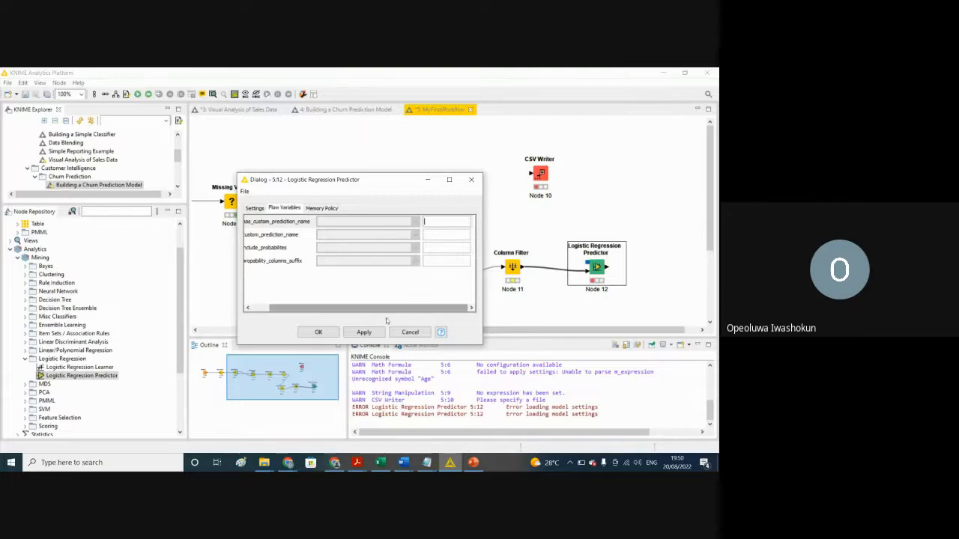
left_click(364, 333)
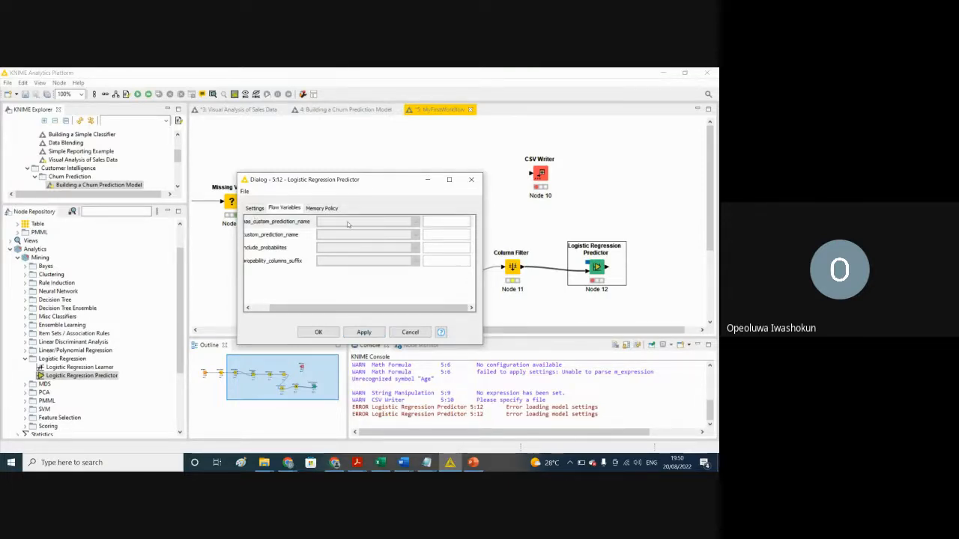
left_click(446, 222)
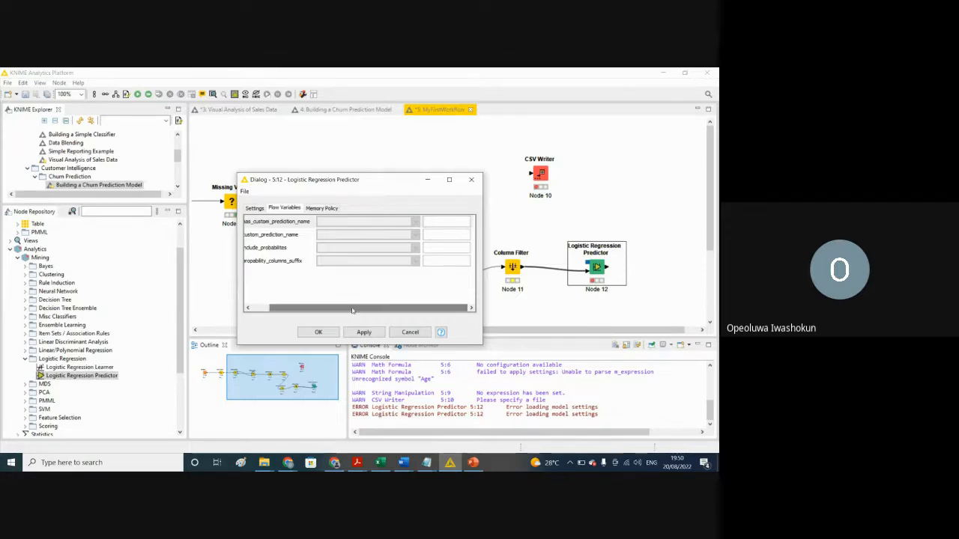
left_click_drag(291, 307, 271, 307)
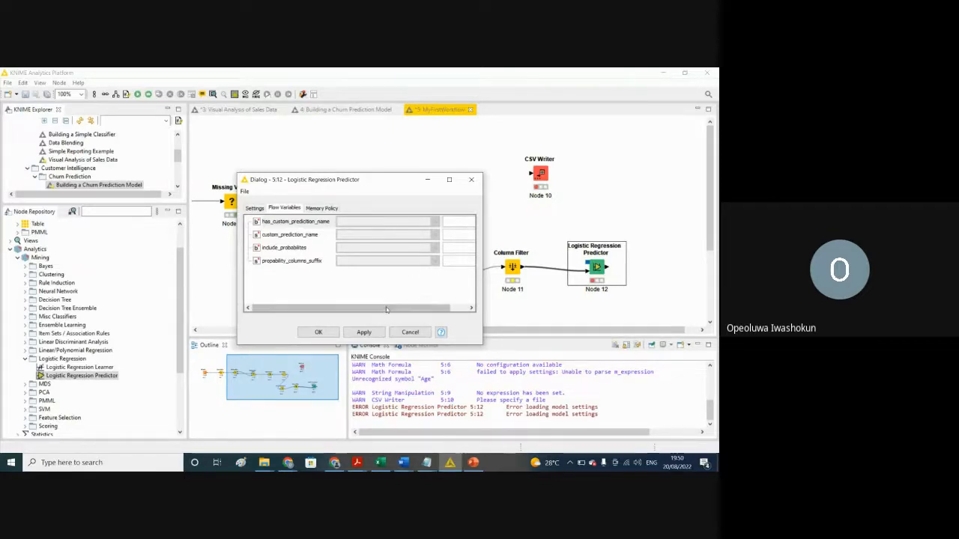
left_click_drag(436, 308, 454, 308)
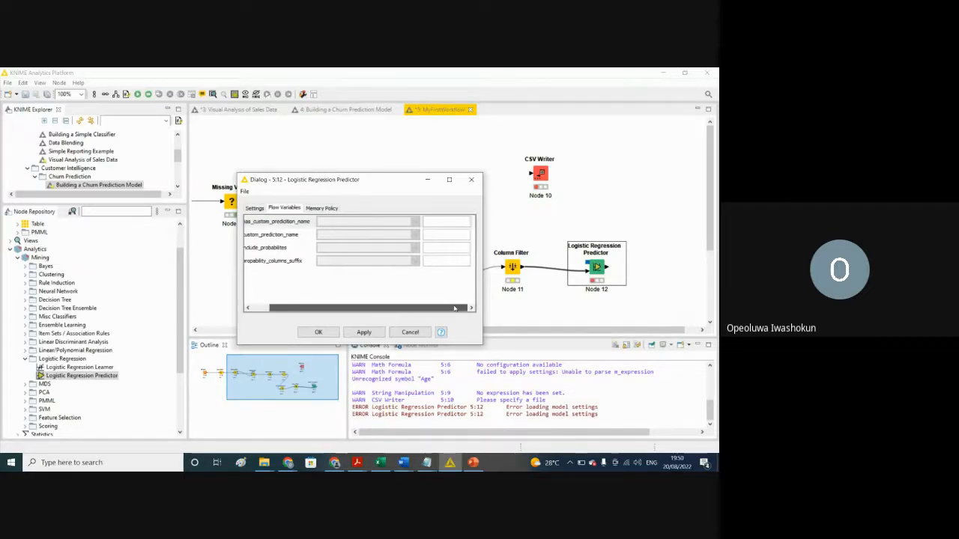
left_click(457, 224)
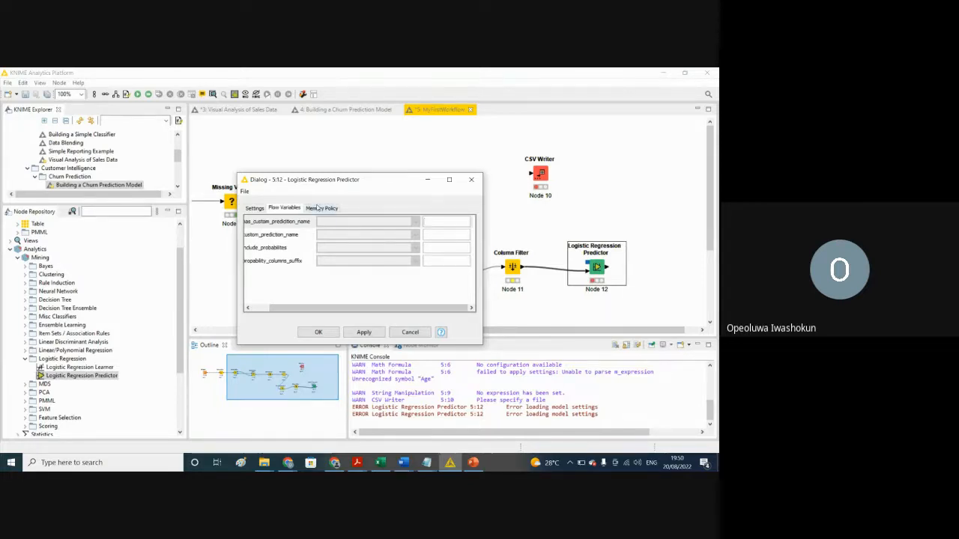
left_click(410, 332)
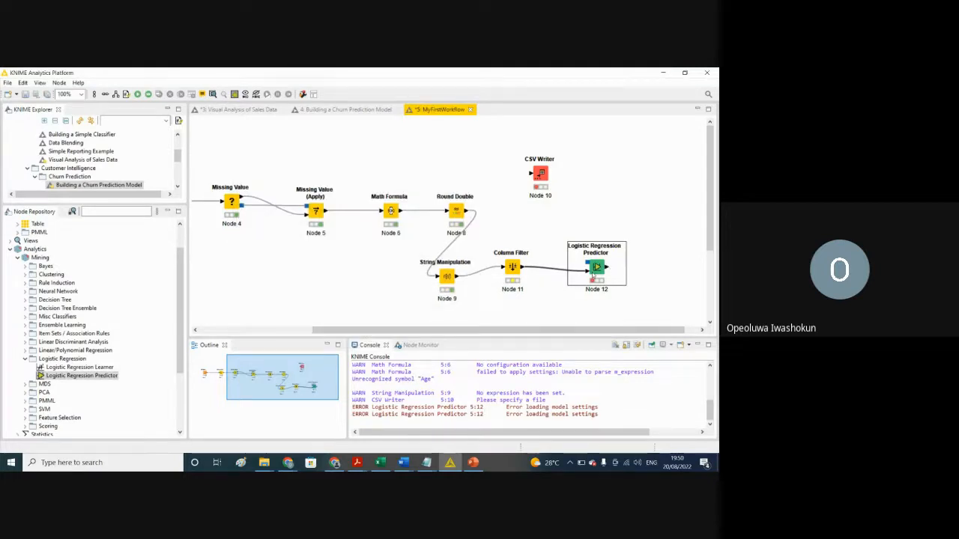
Step: Replace the Logistic Regression Predictor with a Logistic Regression Learner connected to the output of the last Column Filter
key("Delete")
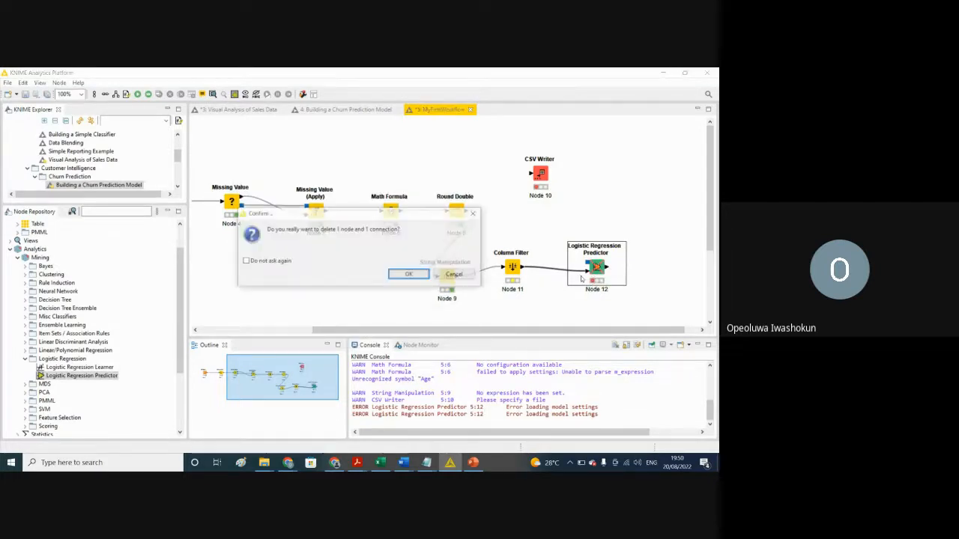
left_click(408, 274)
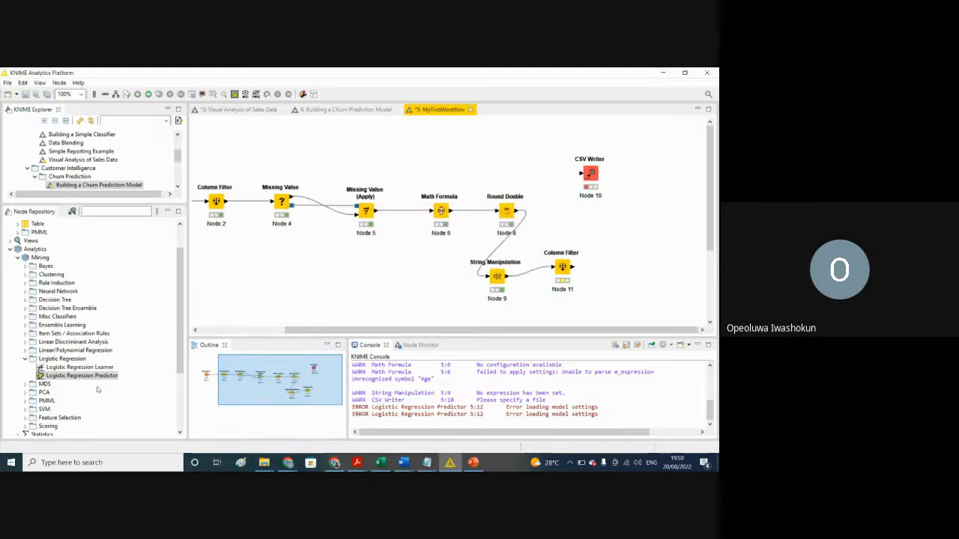
left_click_drag(90, 368, 612, 270)
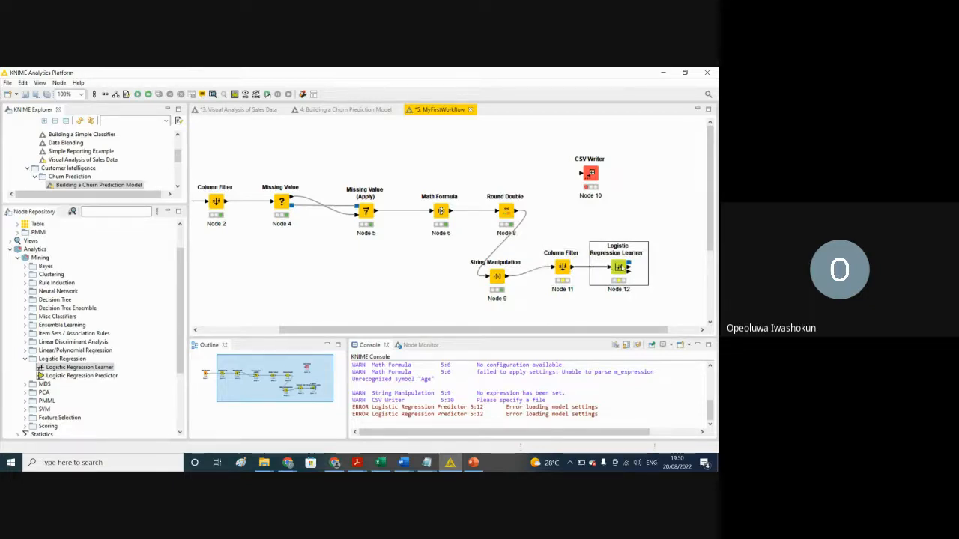
Step: Open the Logistic Regression Learner's configuration and review the target column choices and the included feature columns
right_click(619, 266)
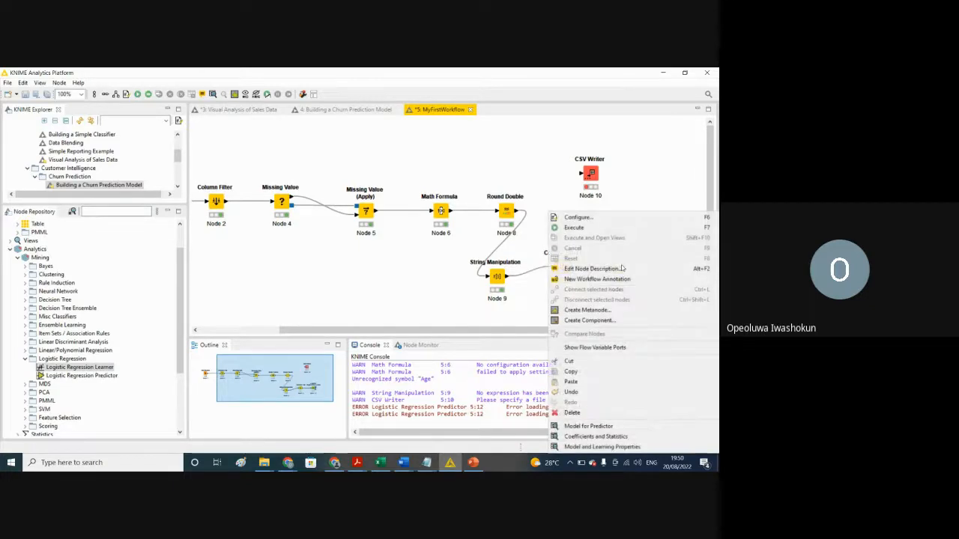
left_click(578, 217)
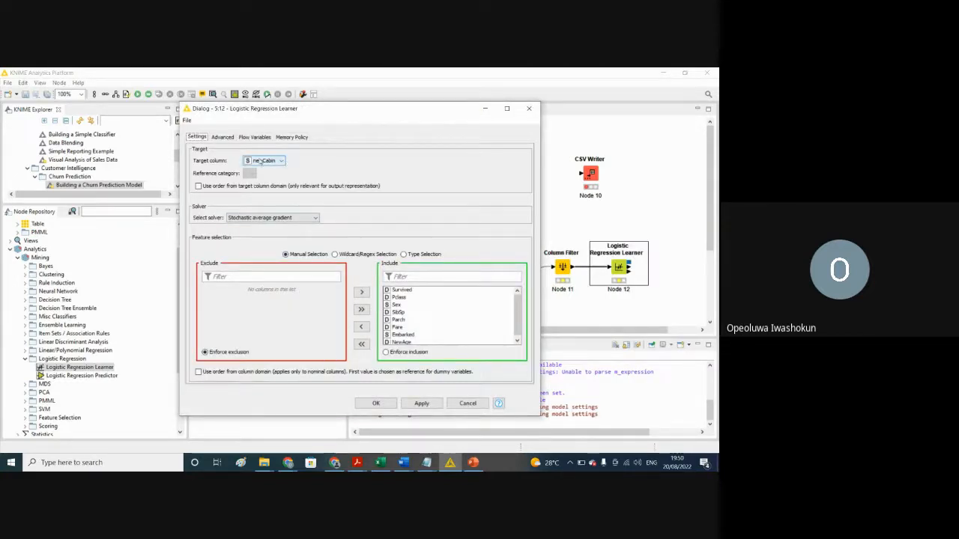
left_click(282, 162)
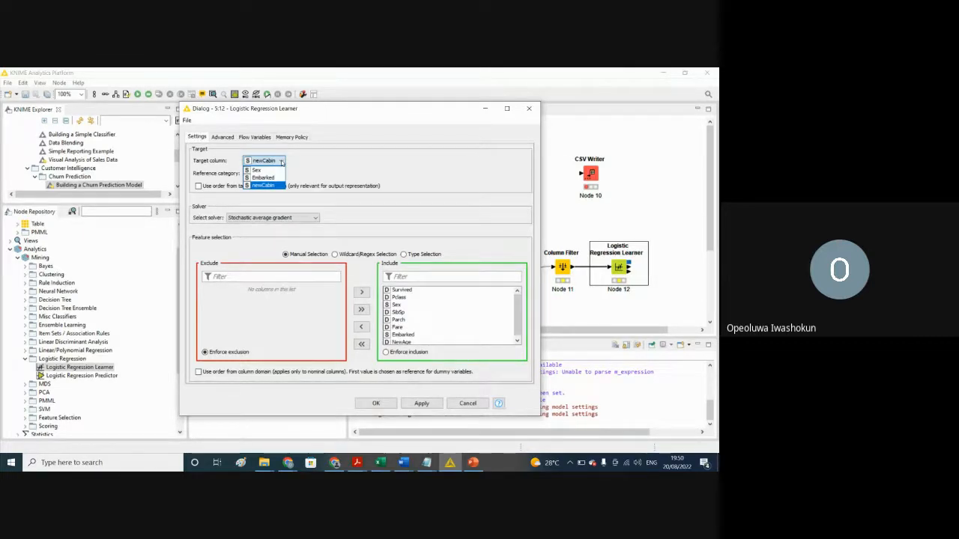
left_click(322, 163)
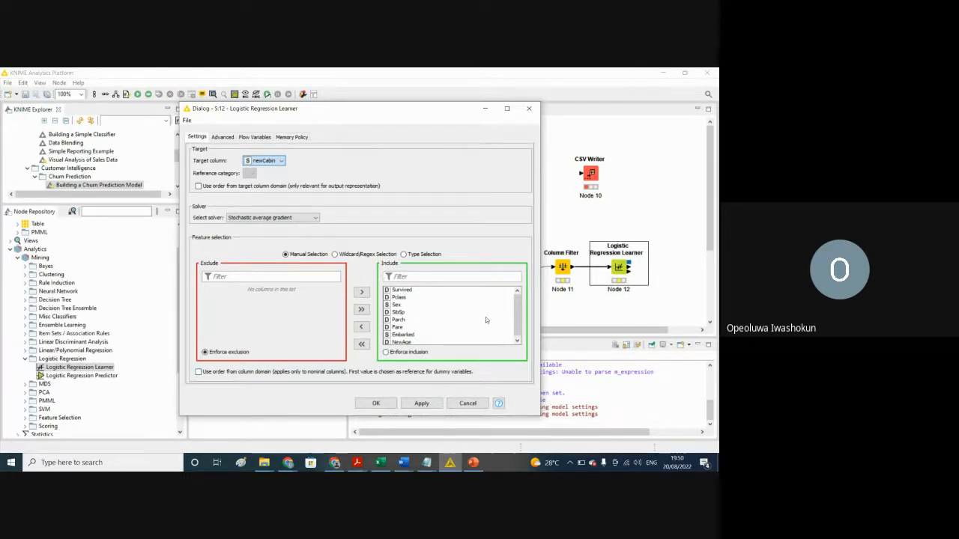
left_click_drag(518, 317, 518, 307)
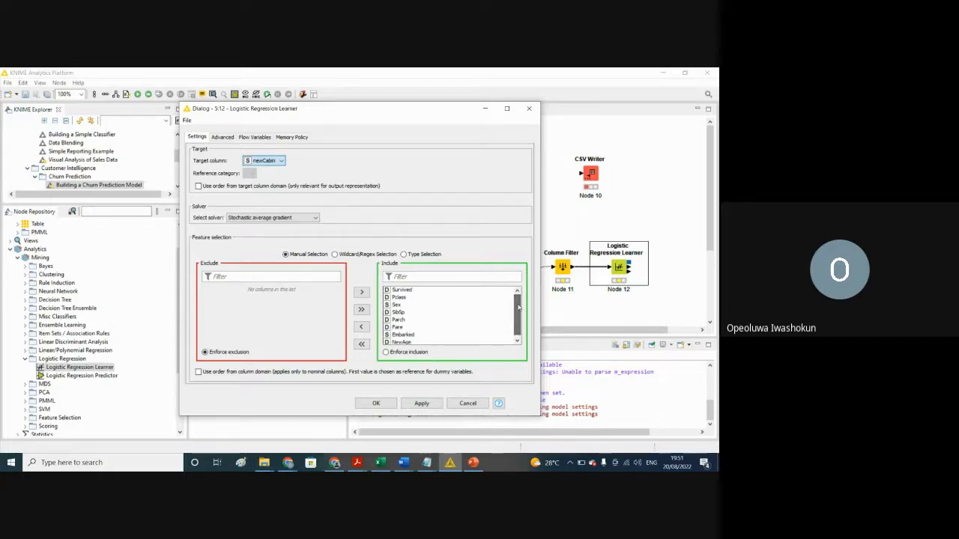
Step: Try excluding Survived from the learner's feature columns and look through the solver options
left_click(404, 290)
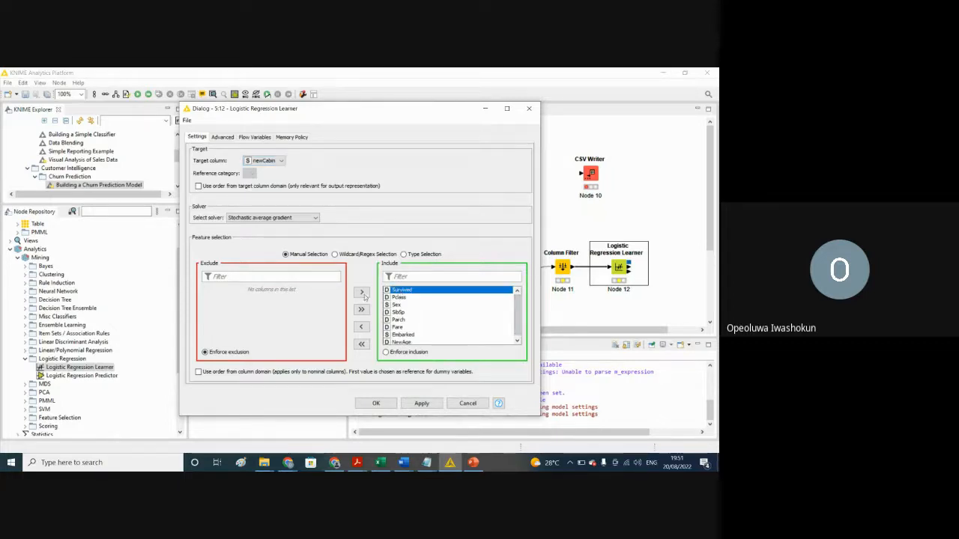
left_click(361, 328)
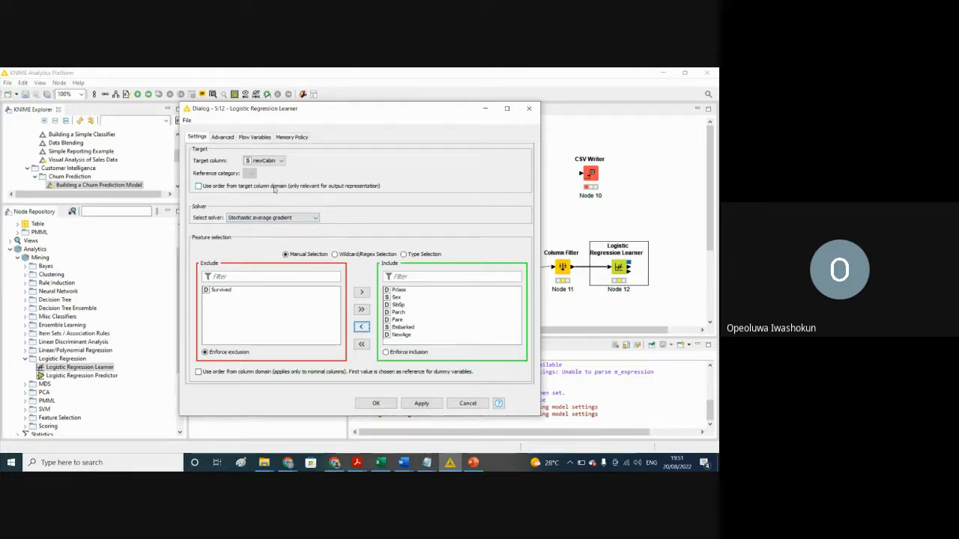
left_click(314, 218)
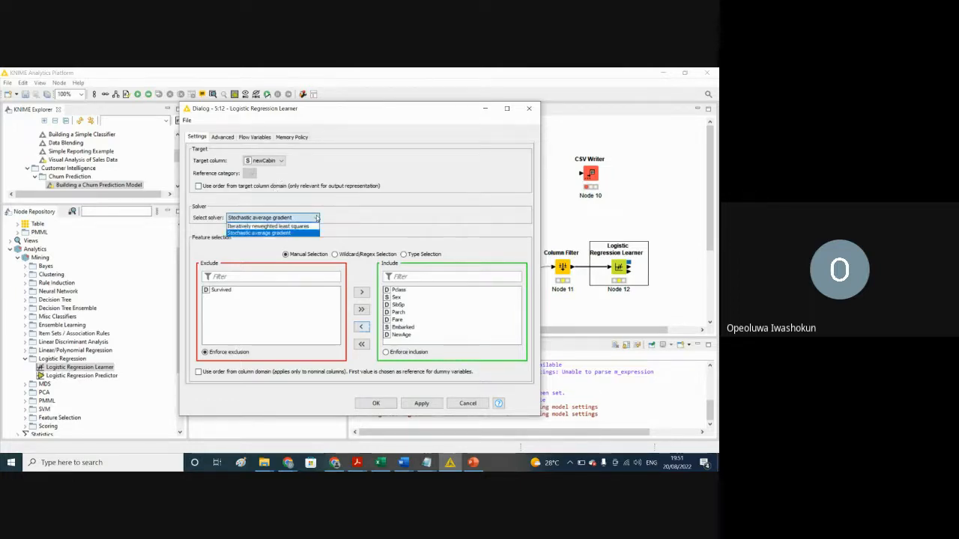
left_click(316, 218)
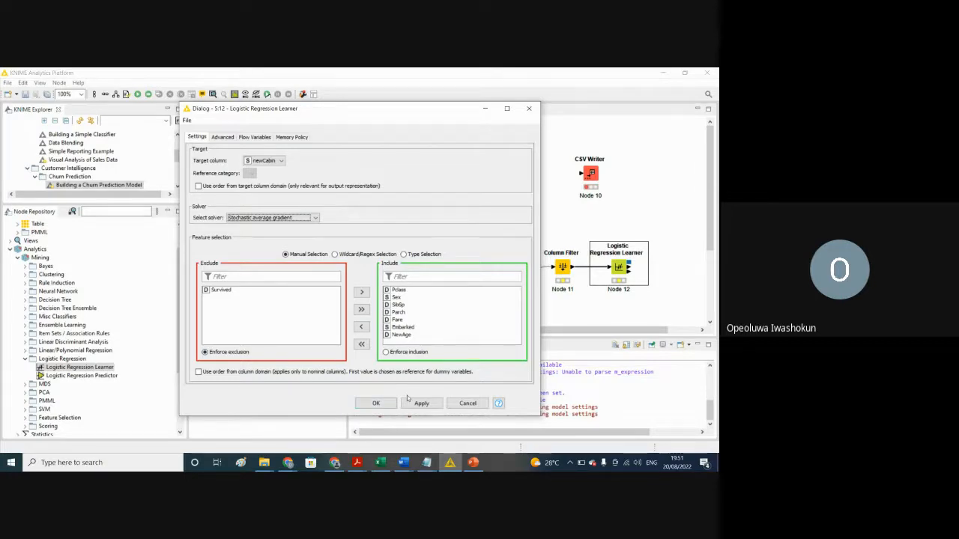
Step: Review the learner's advanced settings and target column choices, and close the configuration without applying it
left_click(223, 138)
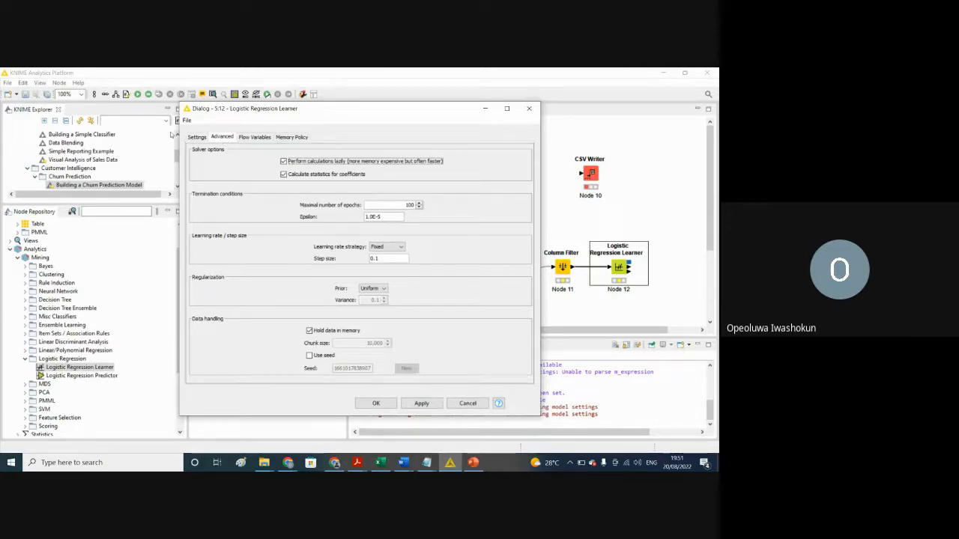
left_click(199, 138)
left_click(281, 161)
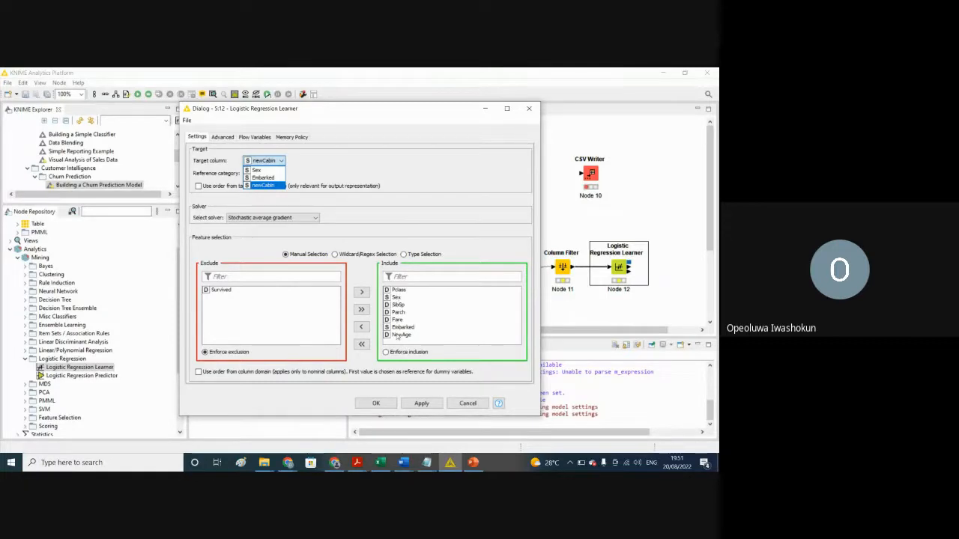
left_click(222, 290)
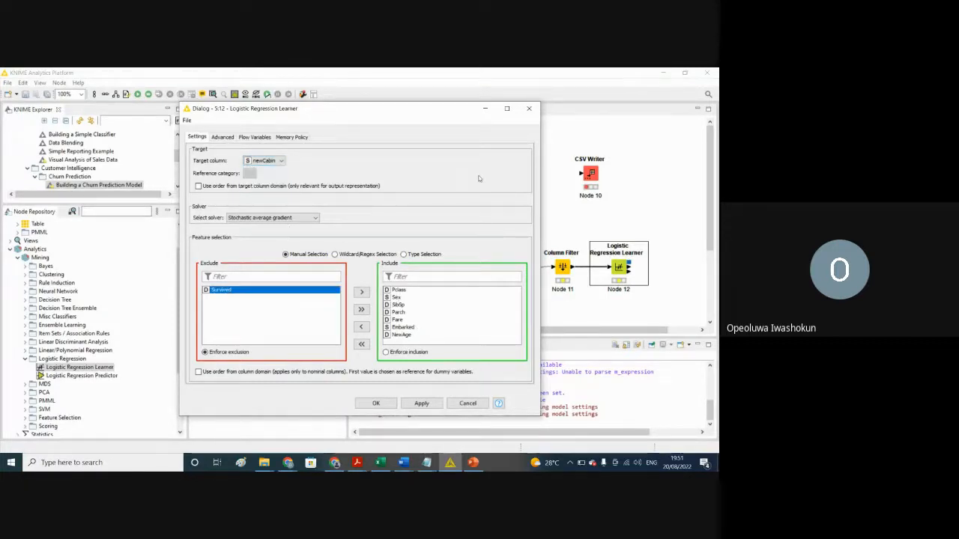
left_click(529, 110)
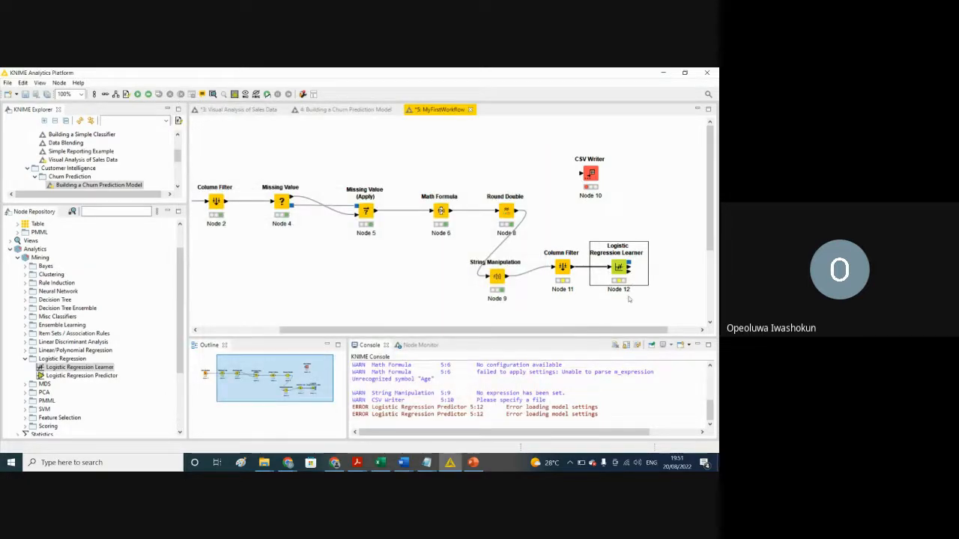
Step: Recheck the target column choices in the learner's configuration and switch to the train workbook in Excel to examine the Survived column
right_click(619, 268)
left_click(580, 218)
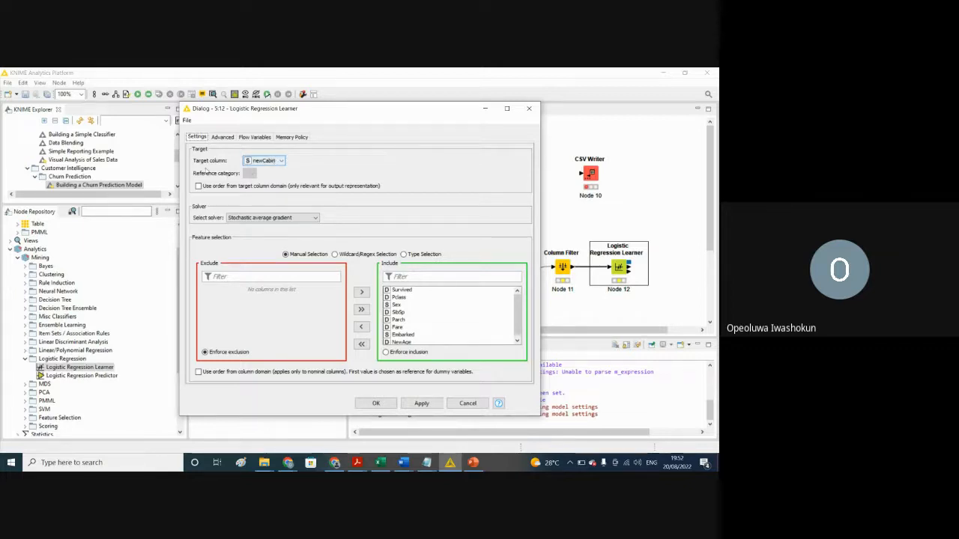
left_click(283, 162)
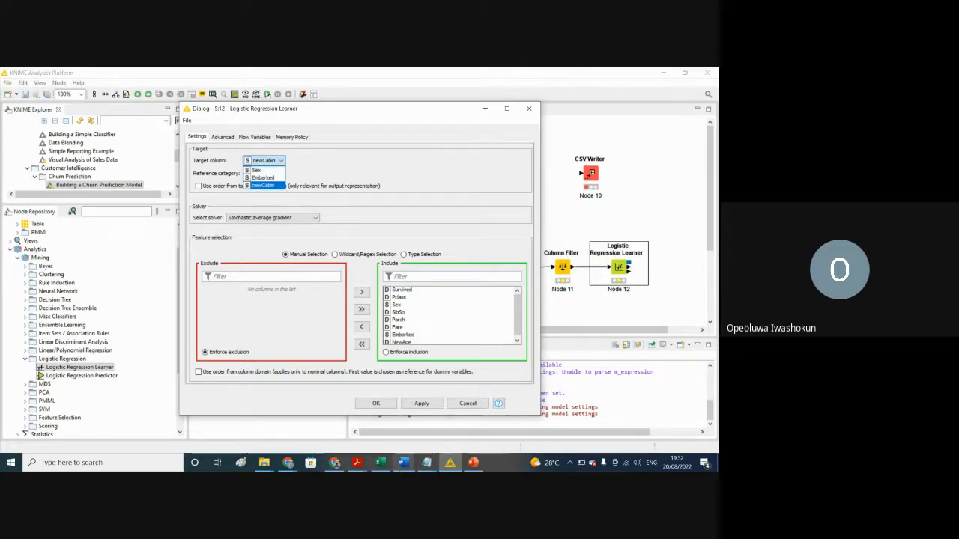
left_click(380, 464)
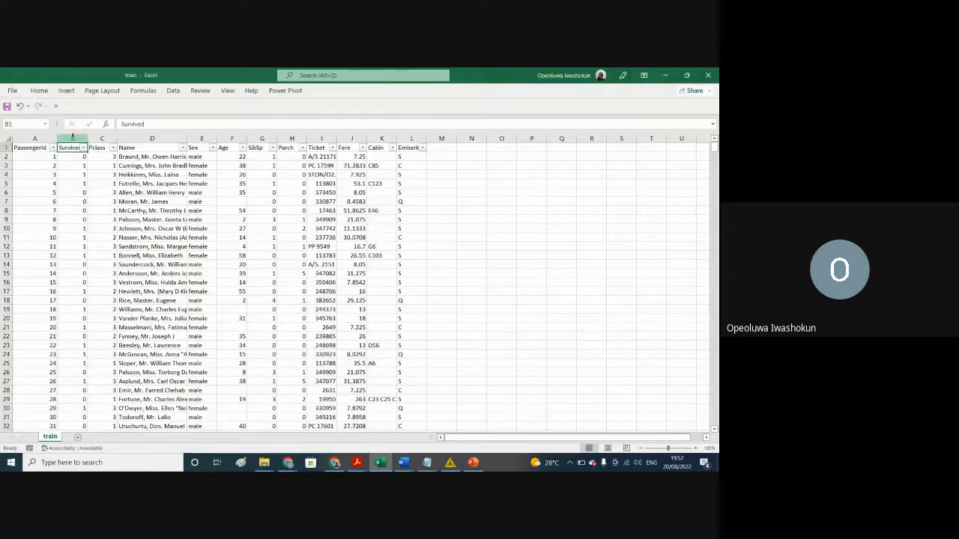
left_click(72, 138)
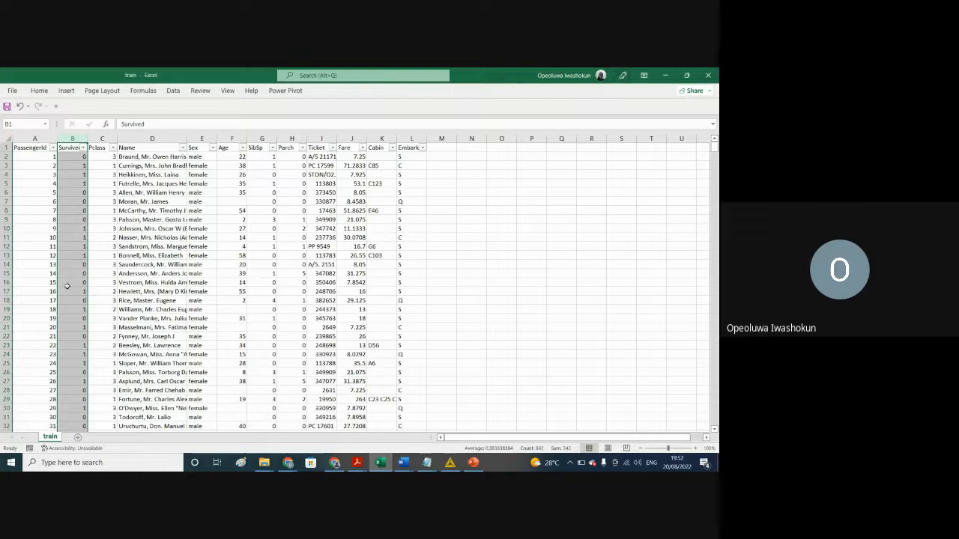